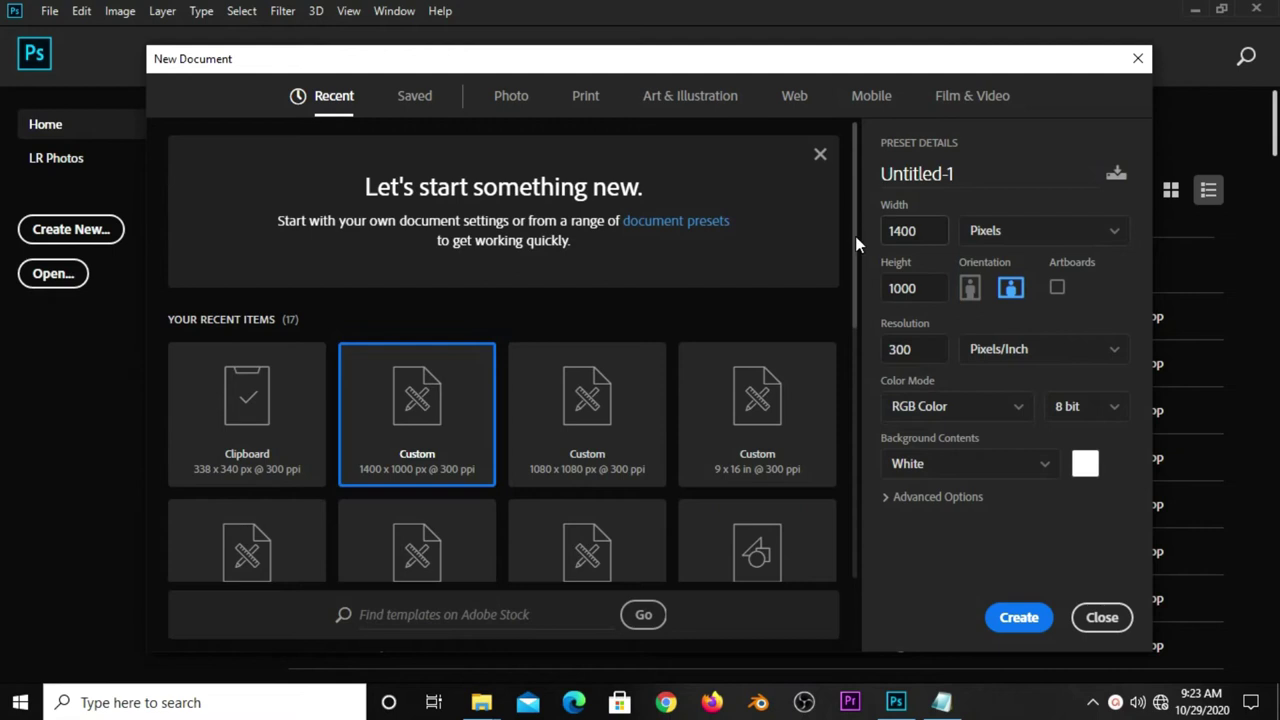
Step: Create a white-background document of 1400 × 1000 px at 300 ppi
click(922, 237)
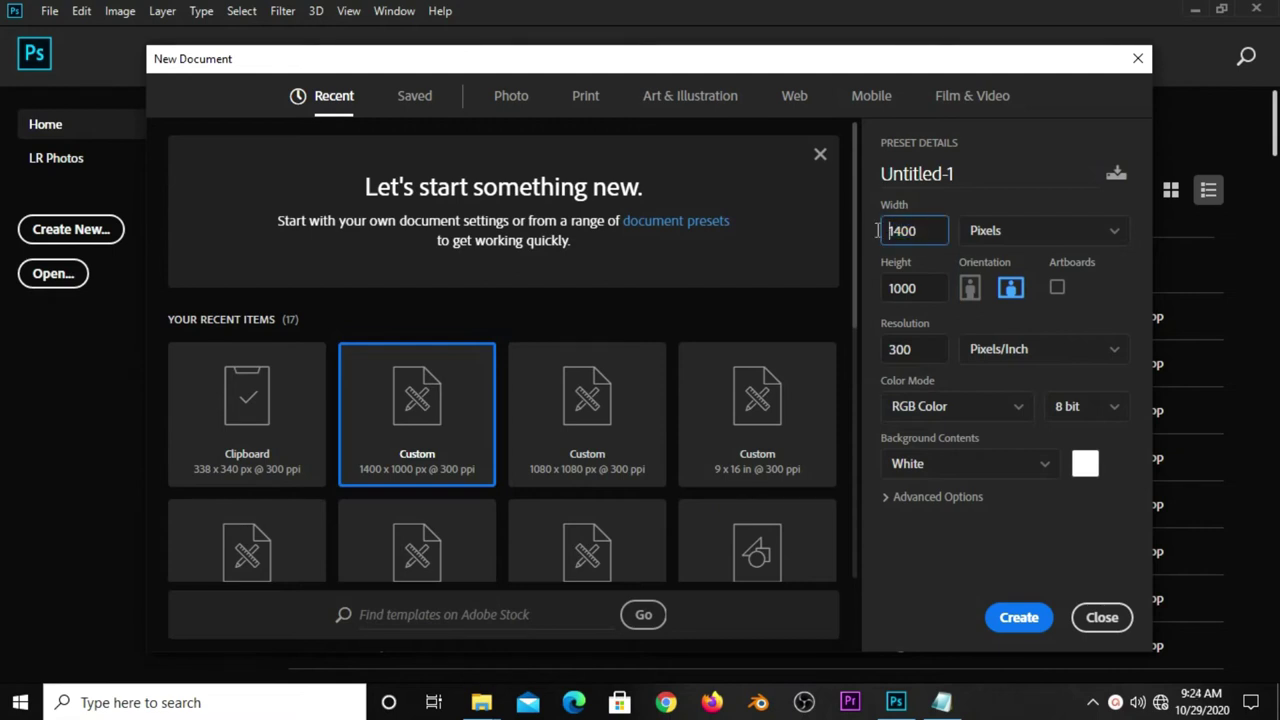
click(919, 290)
click(893, 356)
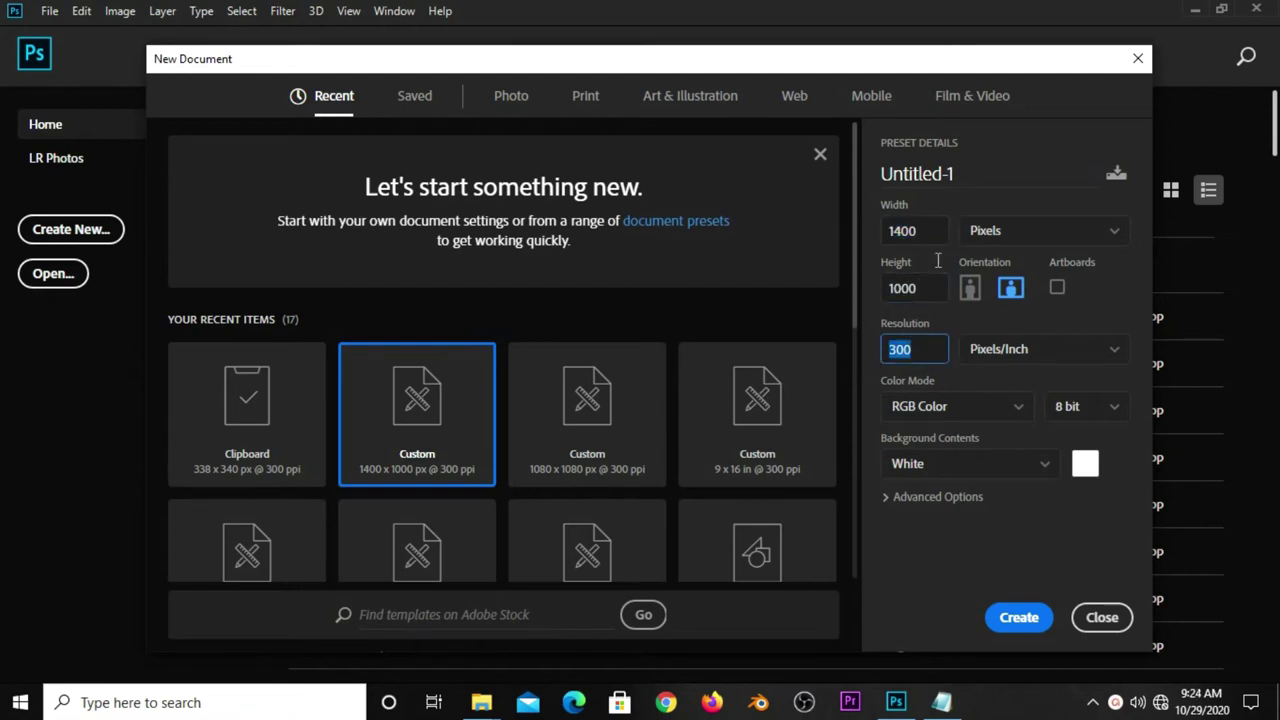
click(1012, 617)
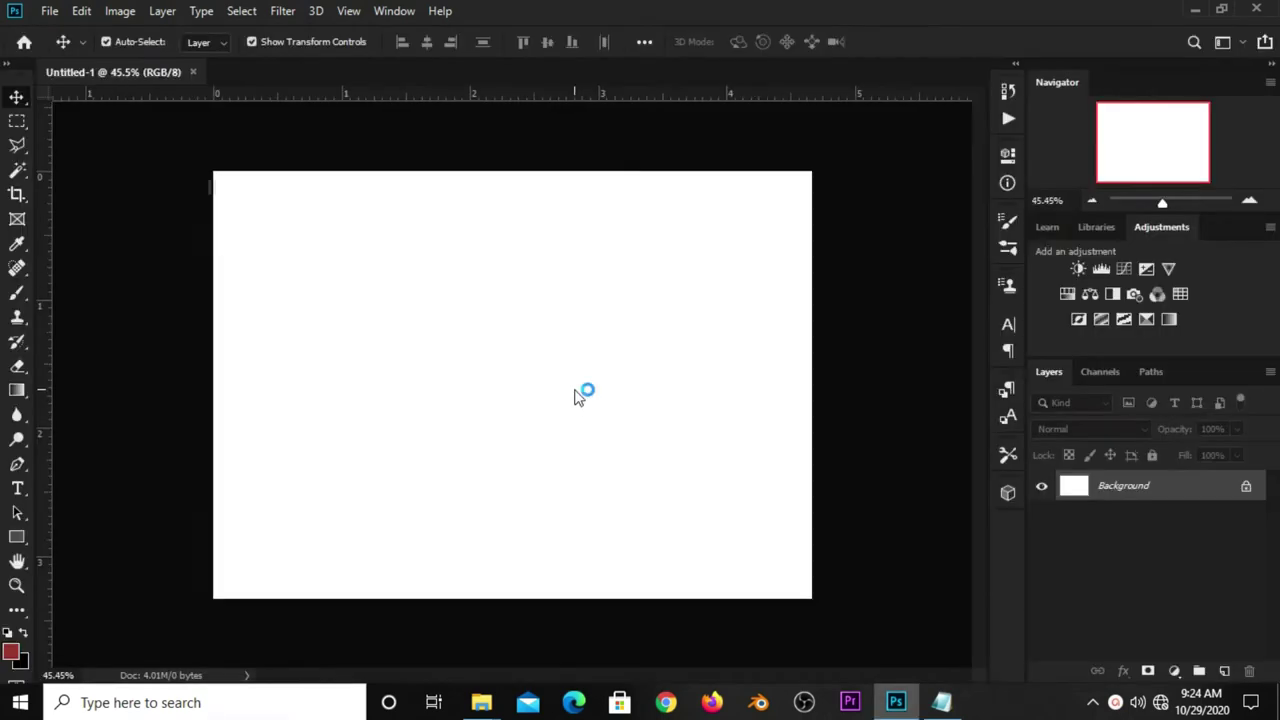
Step: Add a Solid Color fill layer using hex ae5149 copied from the Notepad colour list
click(1172, 671)
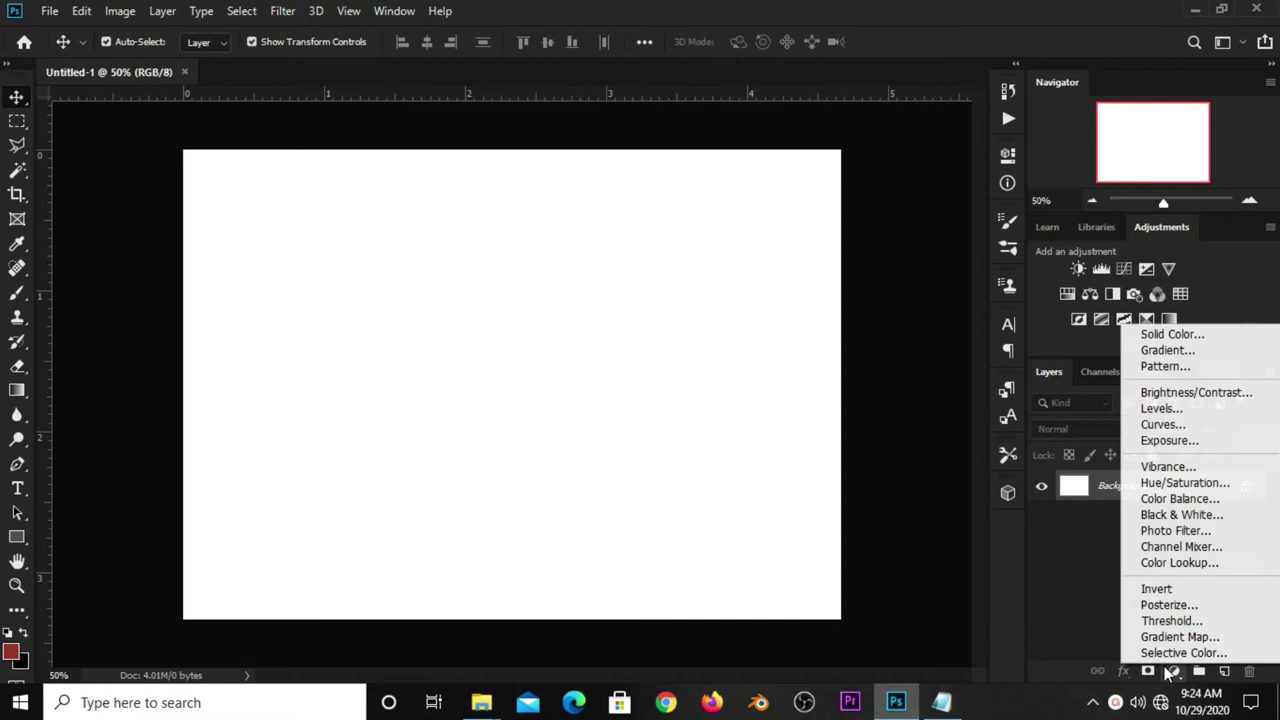
click(1160, 334)
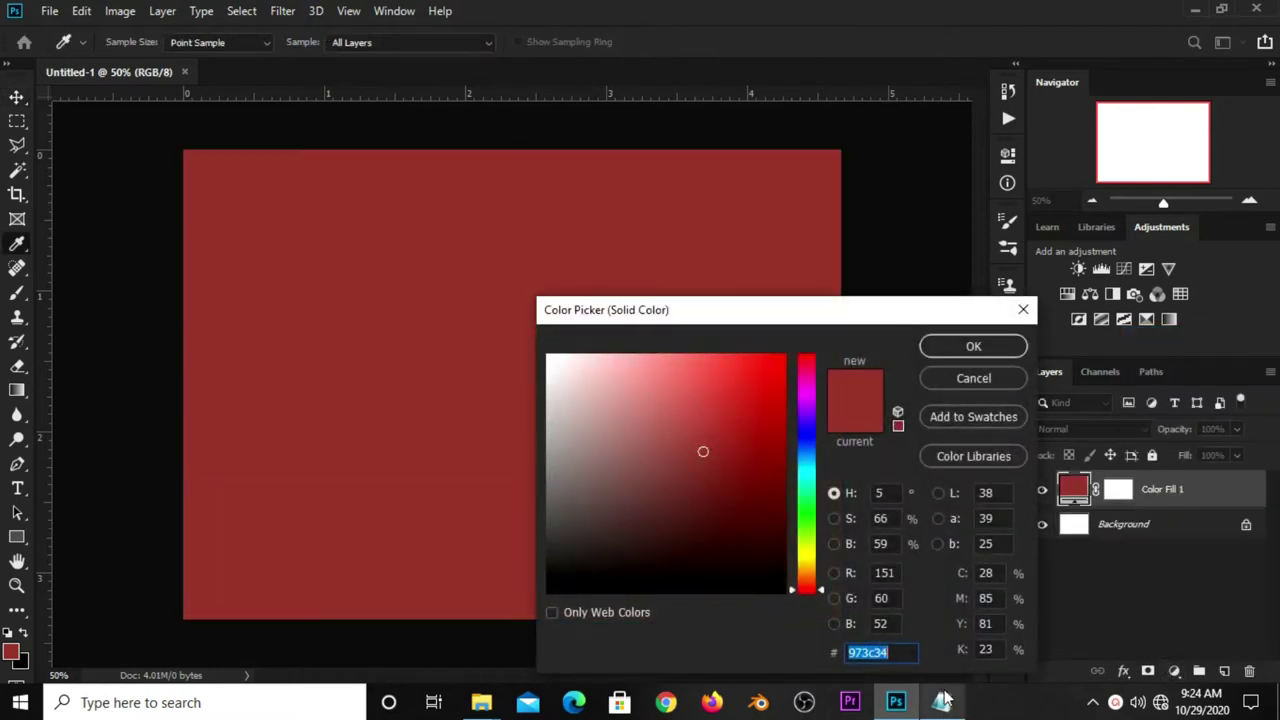
click(943, 700)
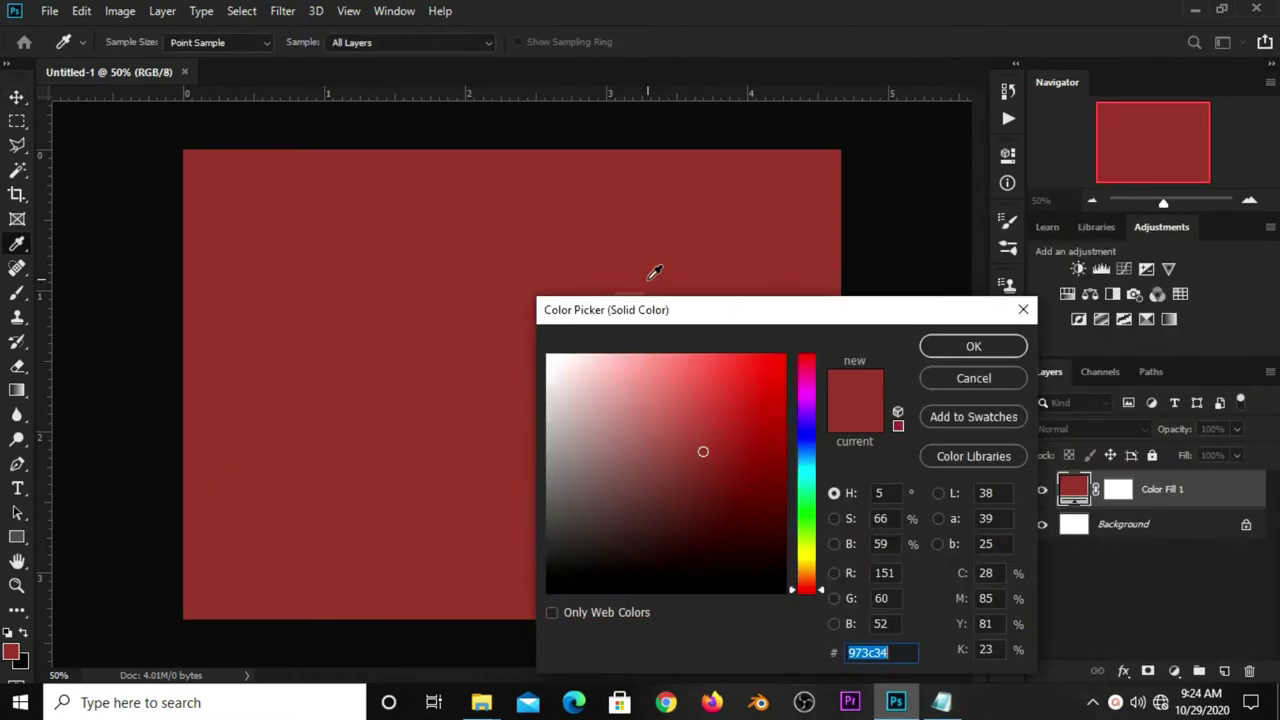
right_click(676, 271)
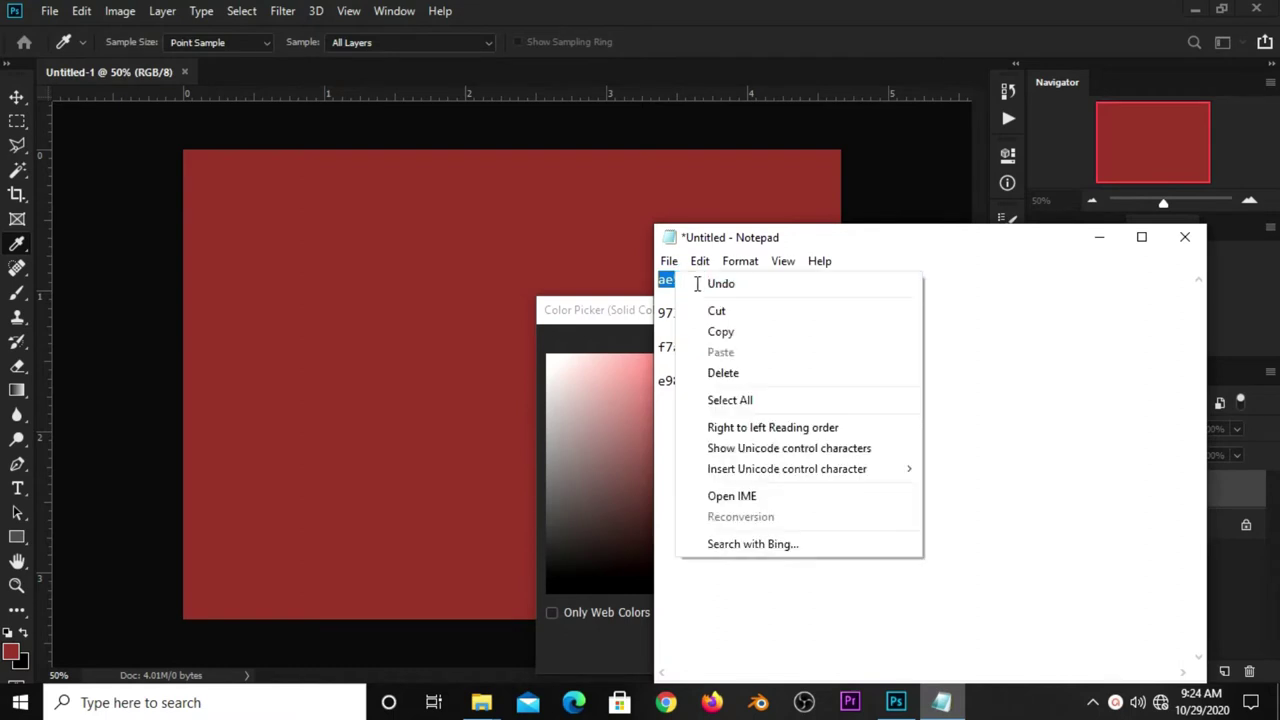
click(728, 332)
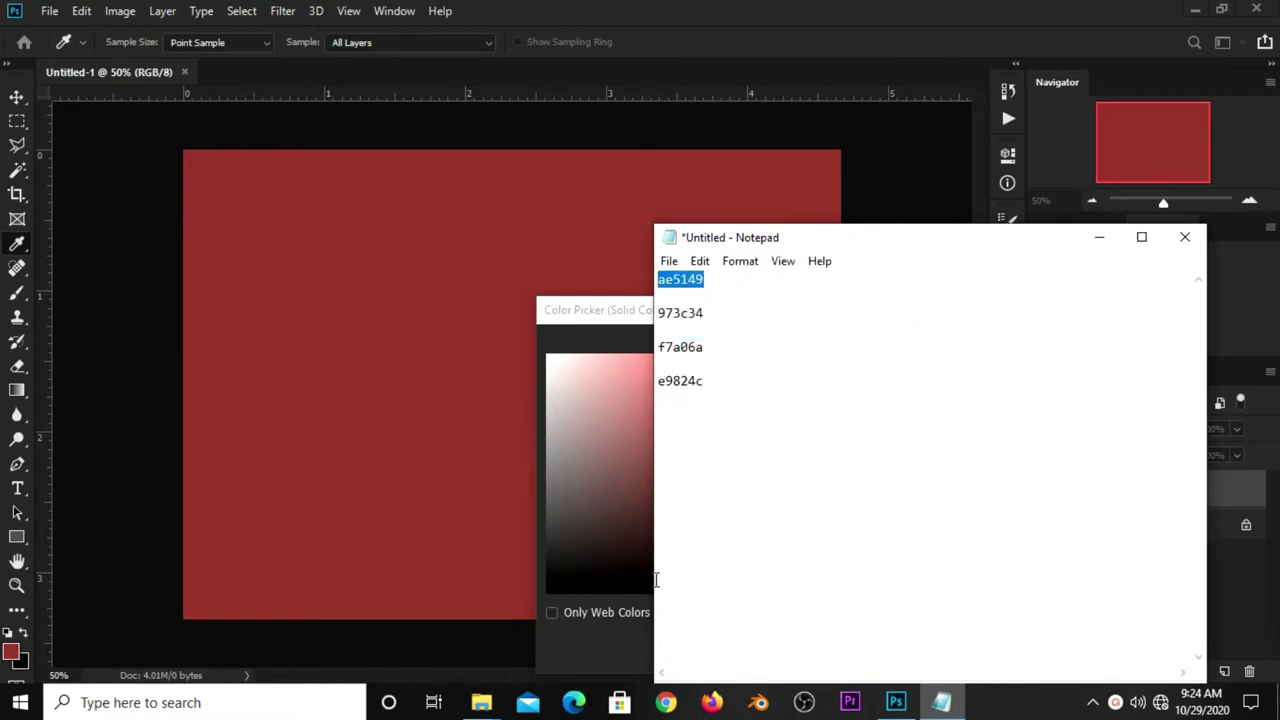
click(609, 646)
right_click(855, 648)
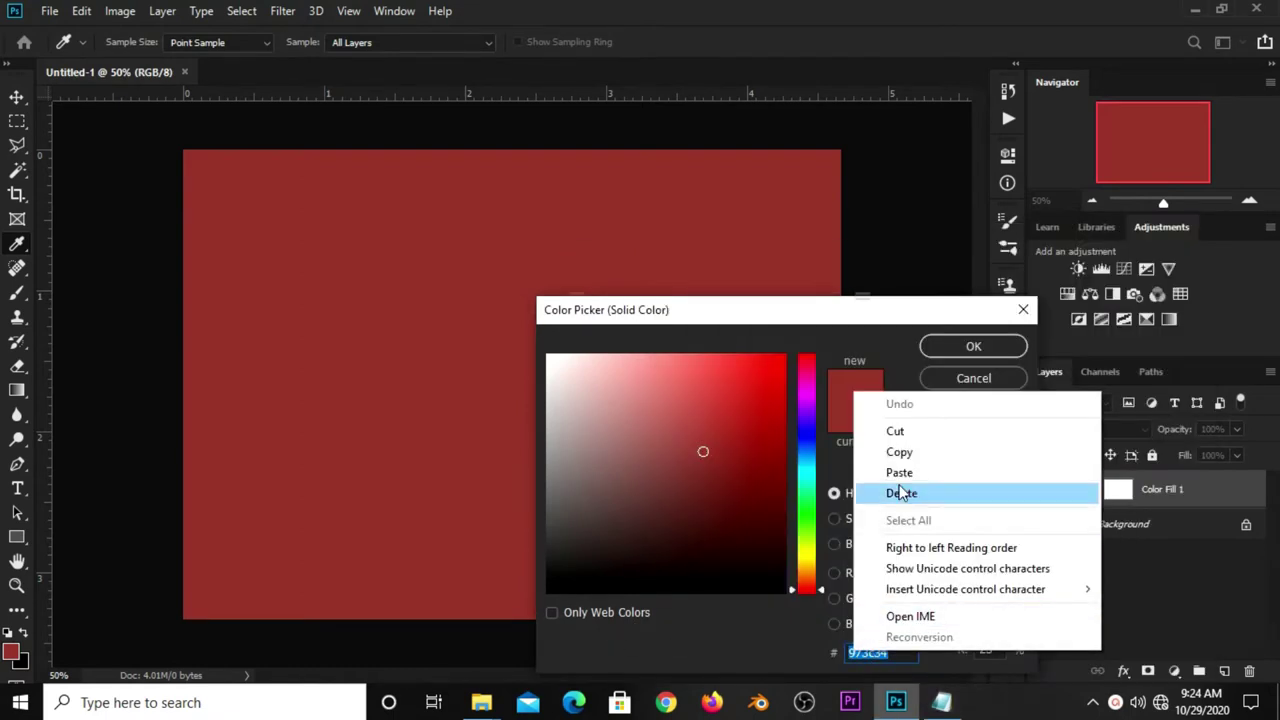
click(899, 474)
double_click(893, 648)
click(925, 346)
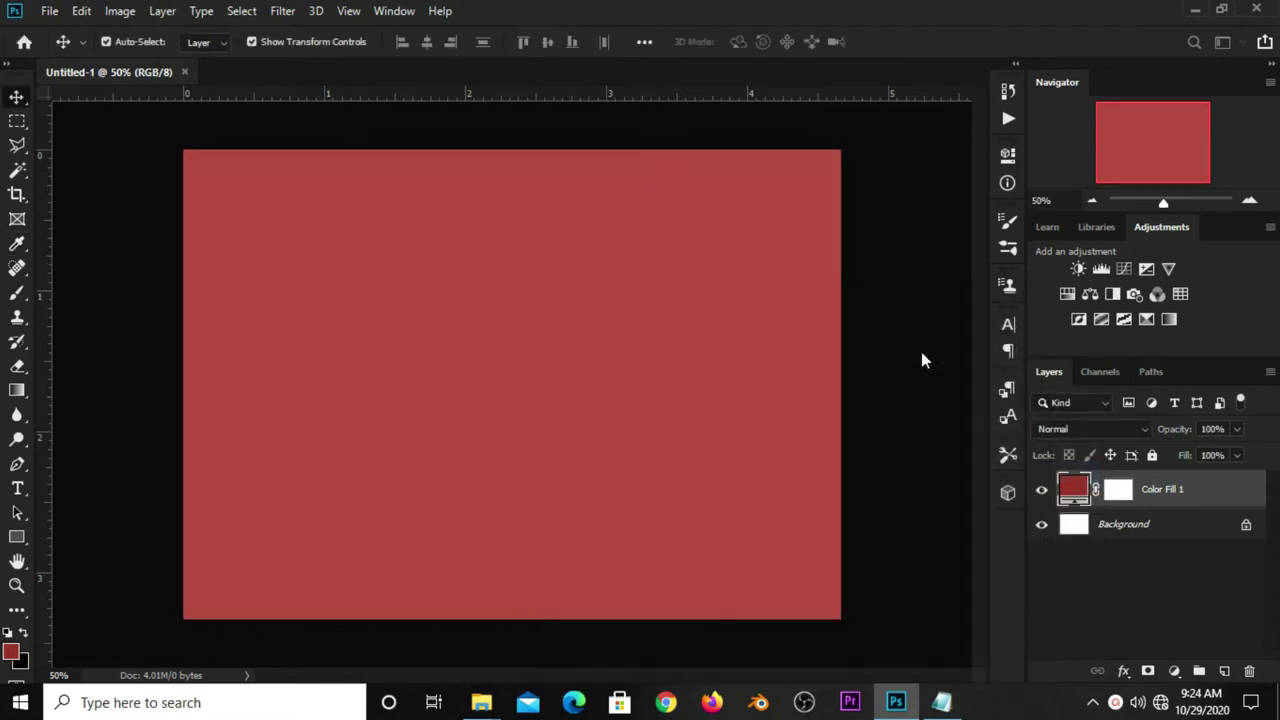
Step: Add an empty Layer 1 and select the Brush Tool
click(1221, 672)
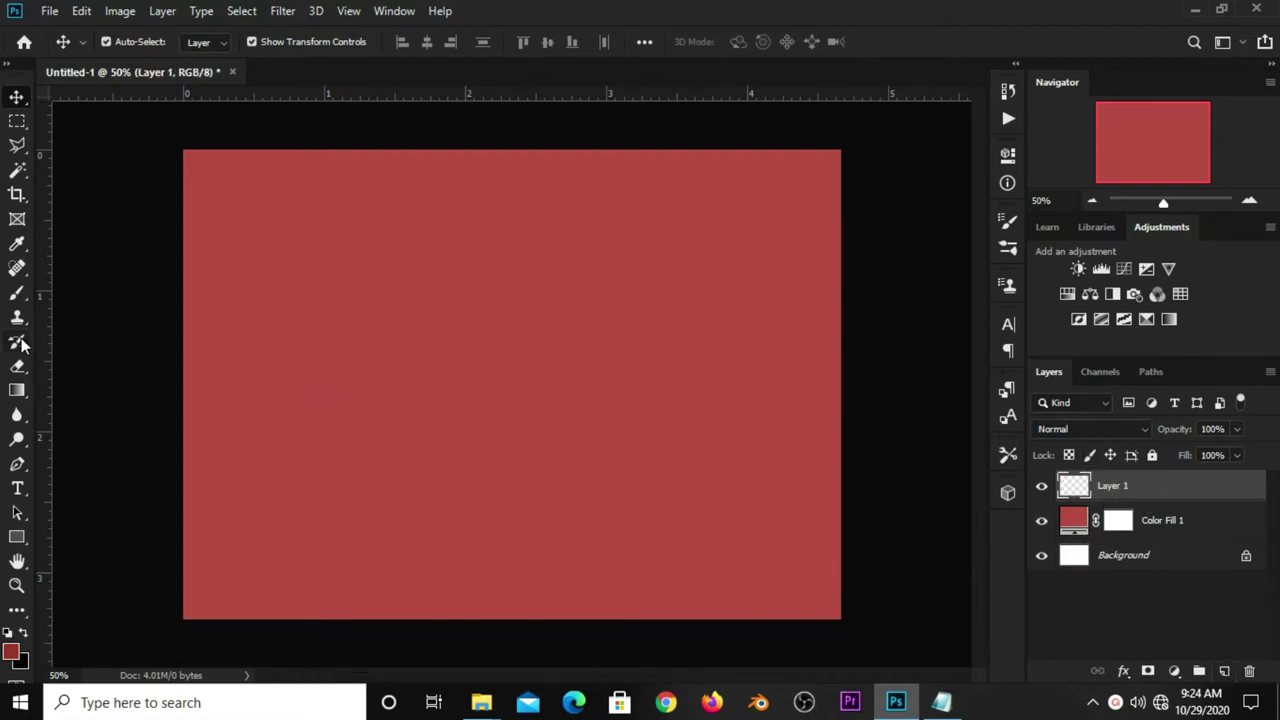
right_click(17, 292)
click(89, 295)
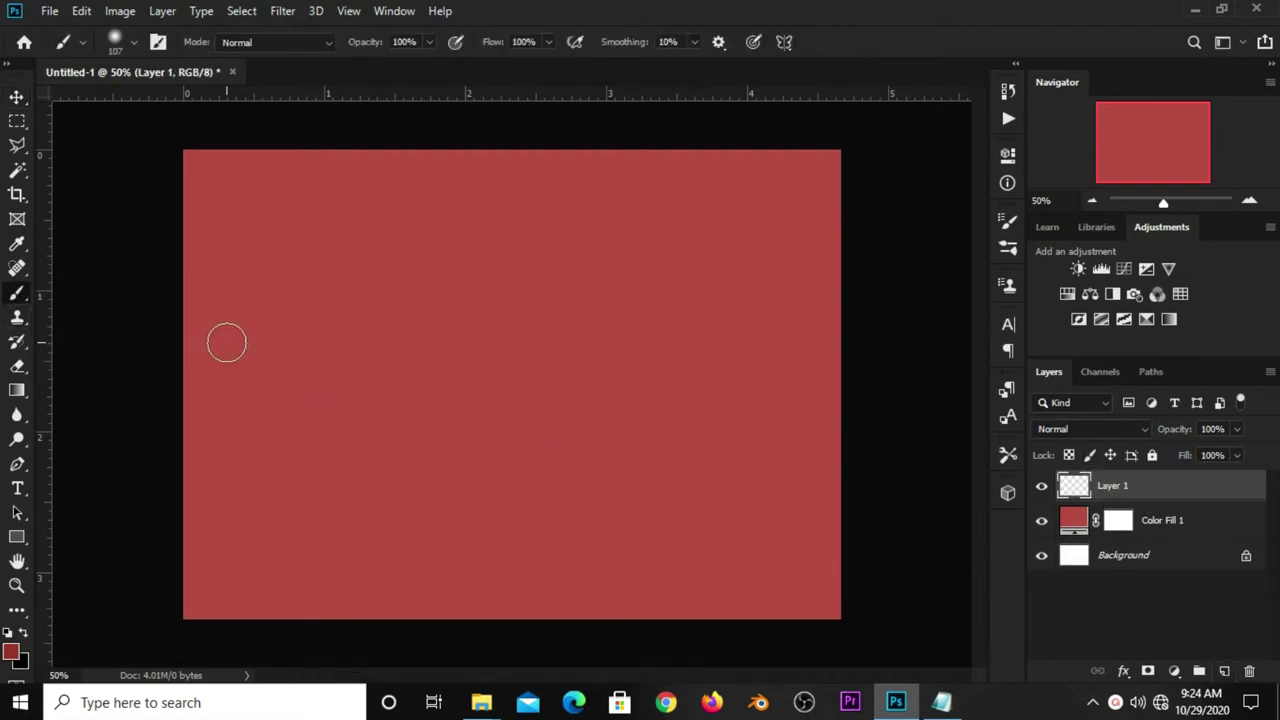
Step: Set the foreground colour to dark red 973c34 copied from Notepad
click(941, 702)
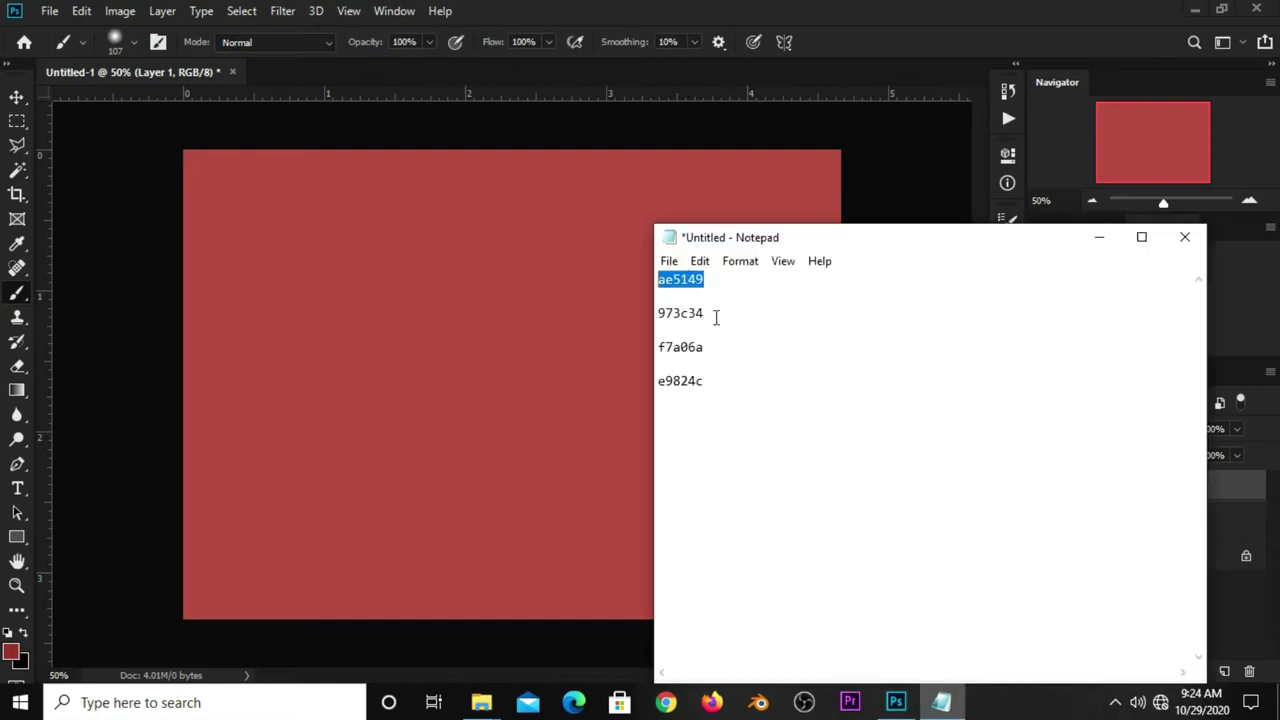
drag(720, 314, 655, 312)
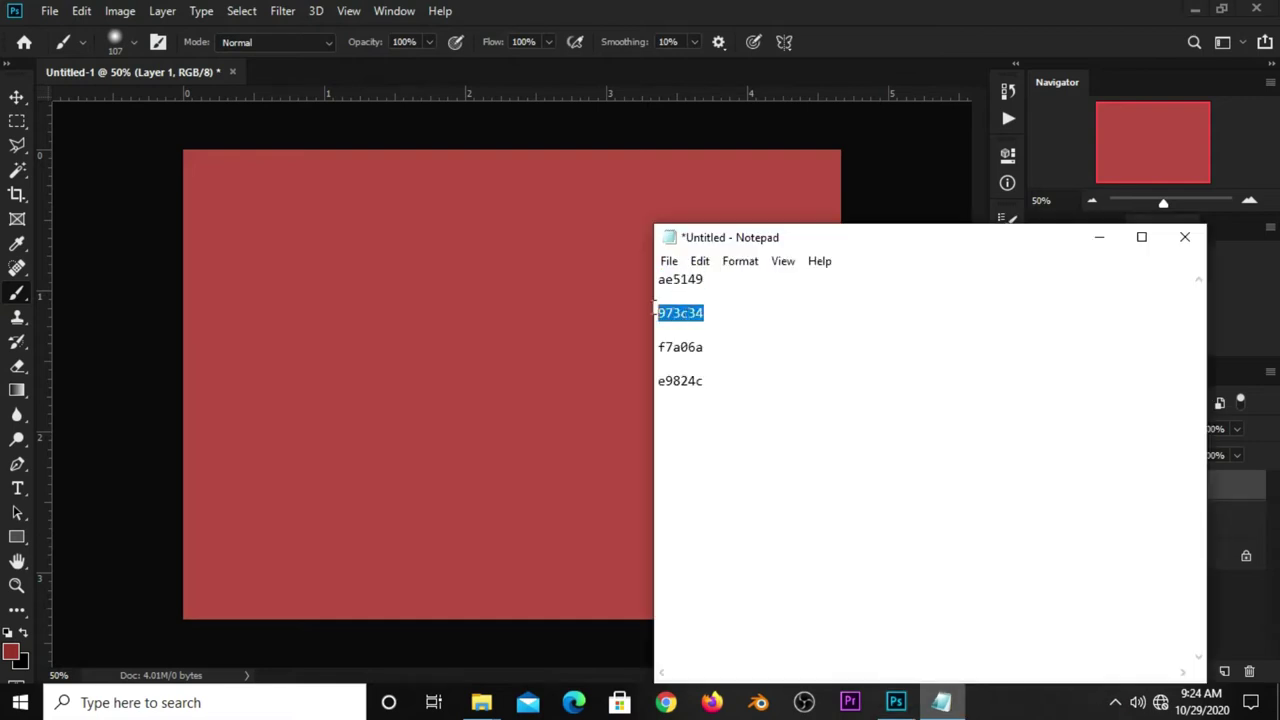
right_click(687, 307)
click(749, 369)
click(848, 57)
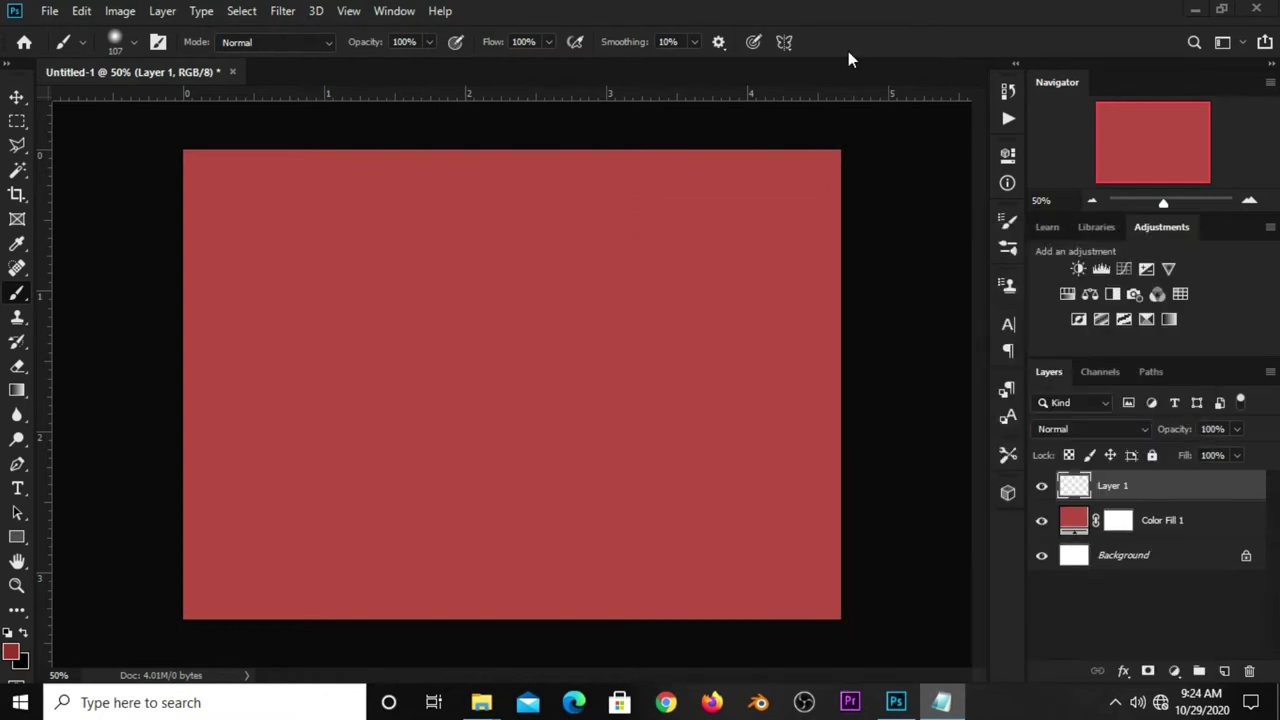
click(8, 652)
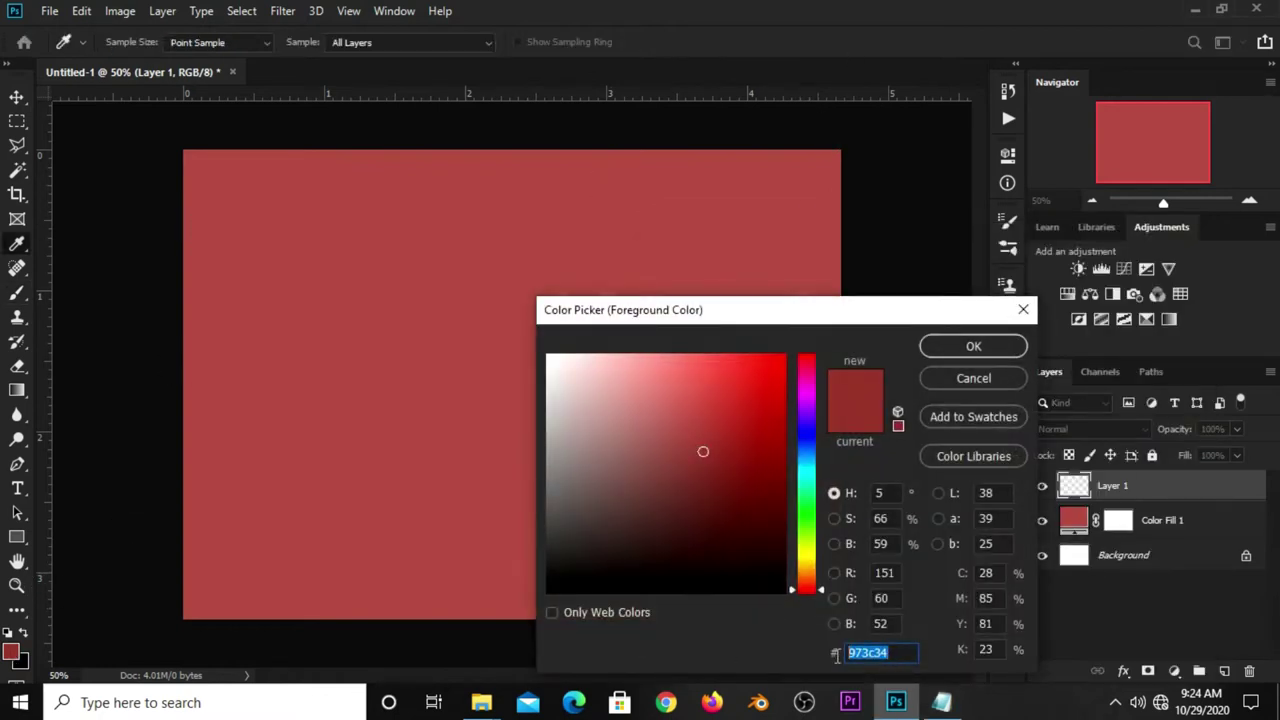
click(901, 650)
drag(858, 652, 848, 652)
click(941, 702)
click(619, 656)
click(943, 346)
Step: Paint dark red 973c34 around the canvas edges with a 500 px brush at 49% opacity
key(b)
key(bracketright)
key(bracketright)
key(bracketright)
key(bracketright)
key(bracketright)
key(bracketright)
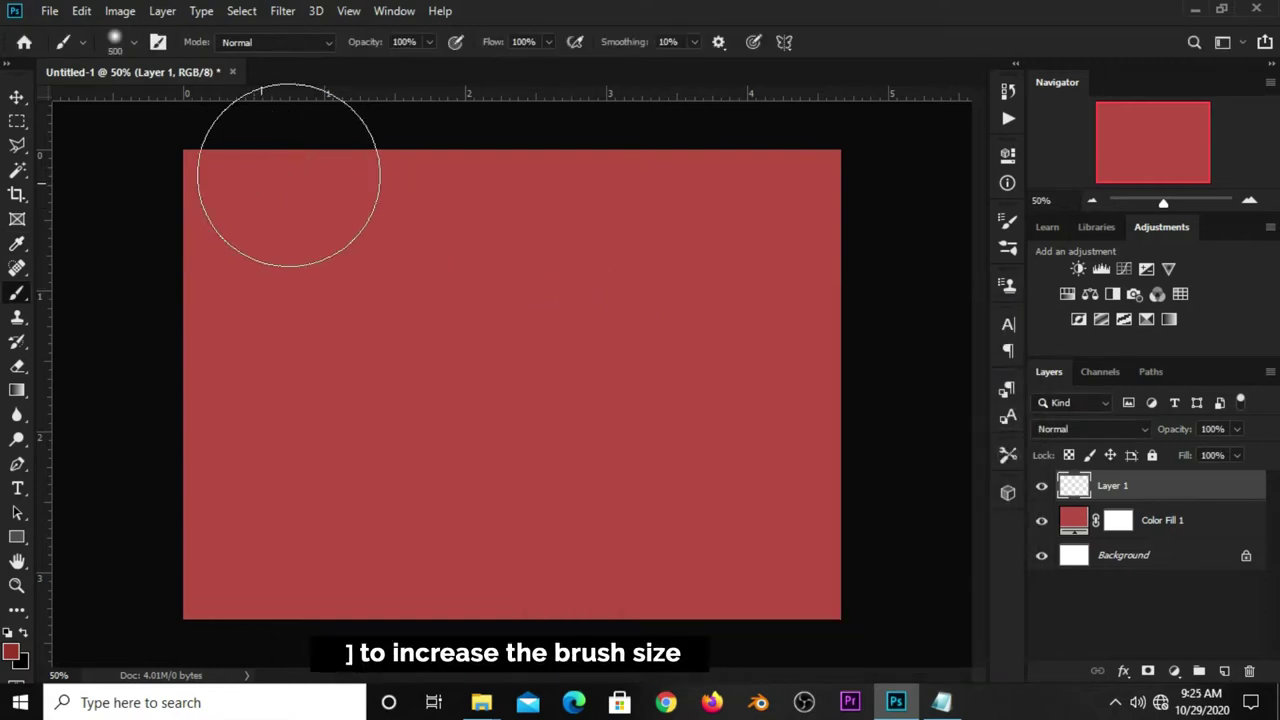
click(430, 42)
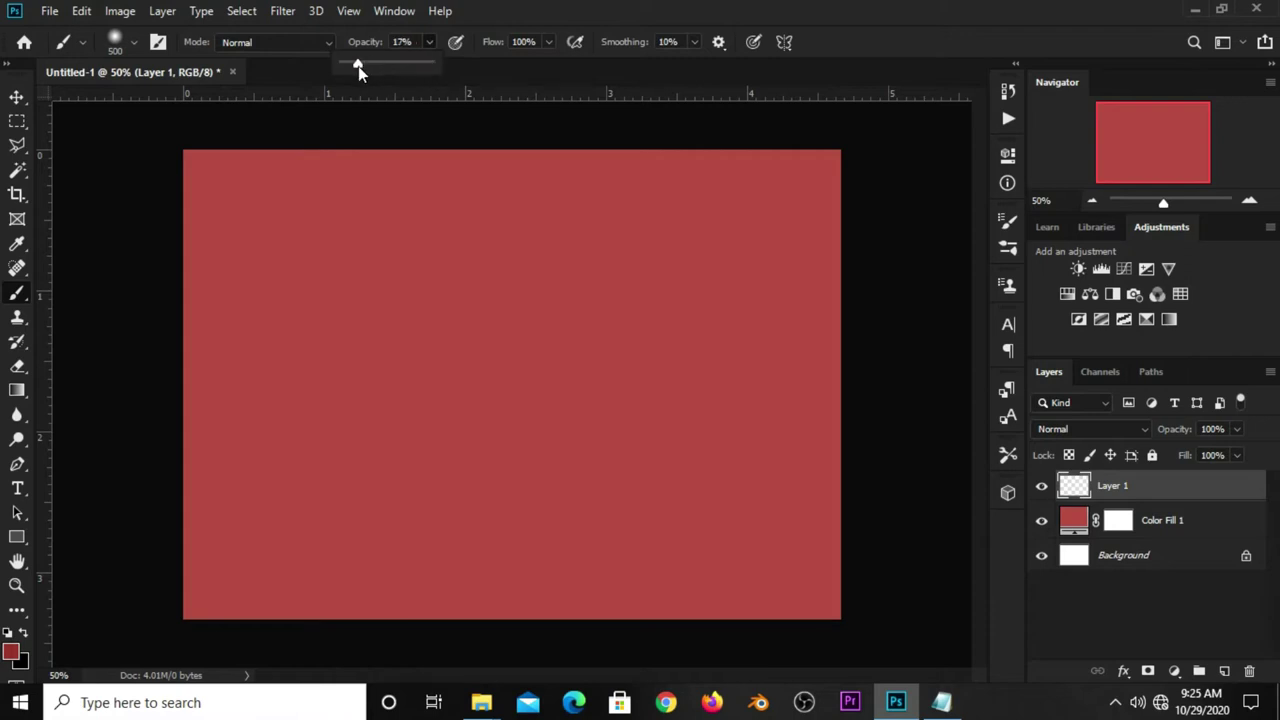
click(823, 48)
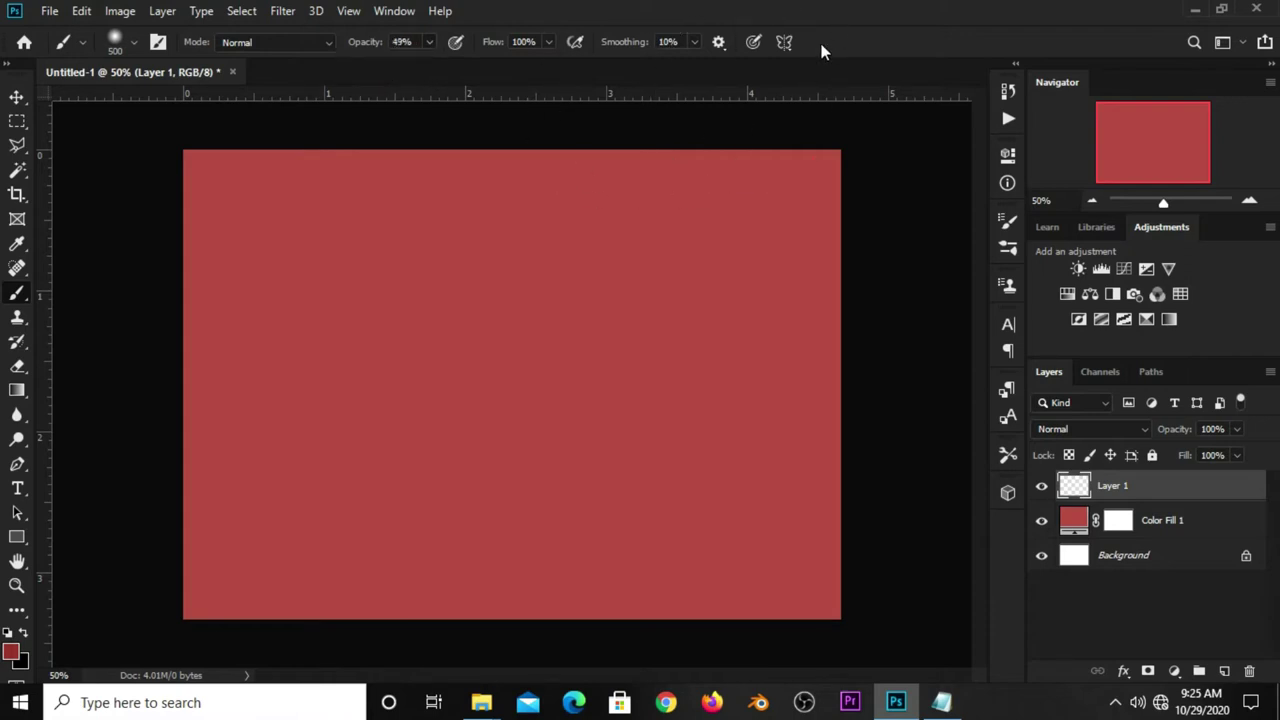
mouse_move(181, 212)
mouse_down()
mouse_move(149, 414)
mouse_move(186, 571)
mouse_move(537, 606)
mouse_move(849, 561)
mouse_move(834, 297)
mouse_move(809, 186)
mouse_move(579, 140)
mouse_move(134, 206)
mouse_move(157, 329)
mouse_move(303, 600)
mouse_move(746, 611)
mouse_up()
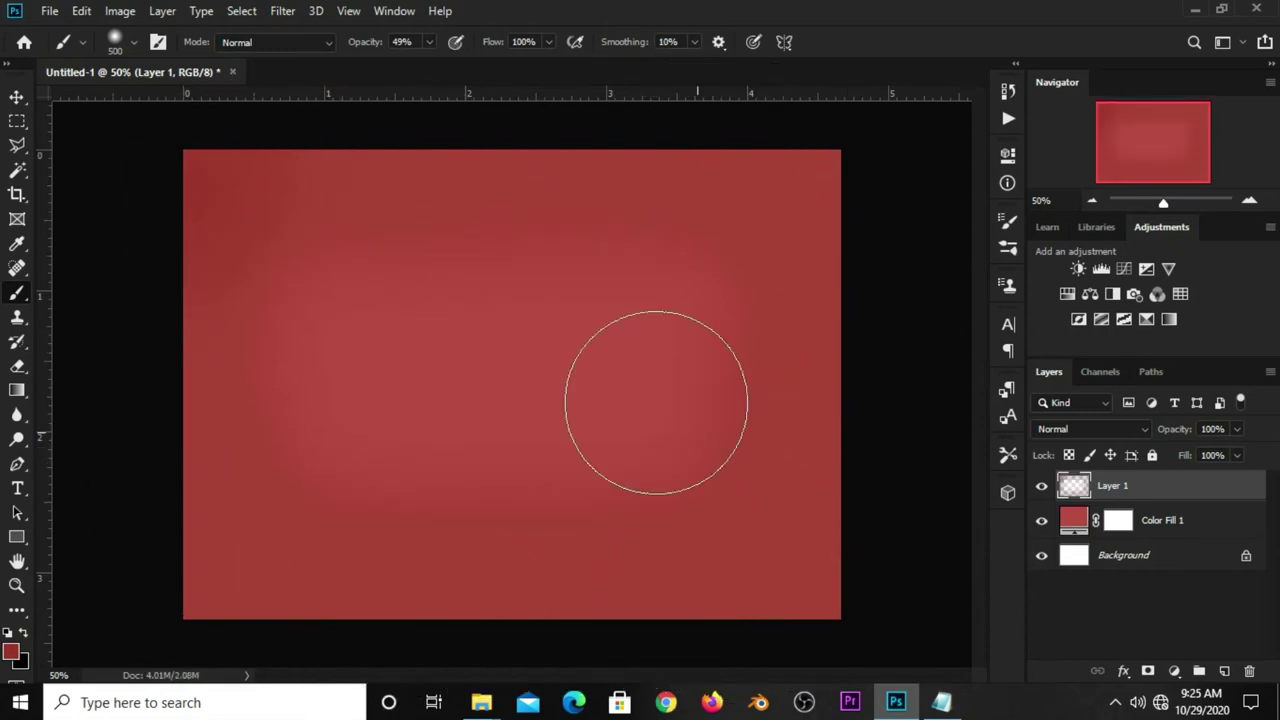
click(16, 97)
click(78, 97)
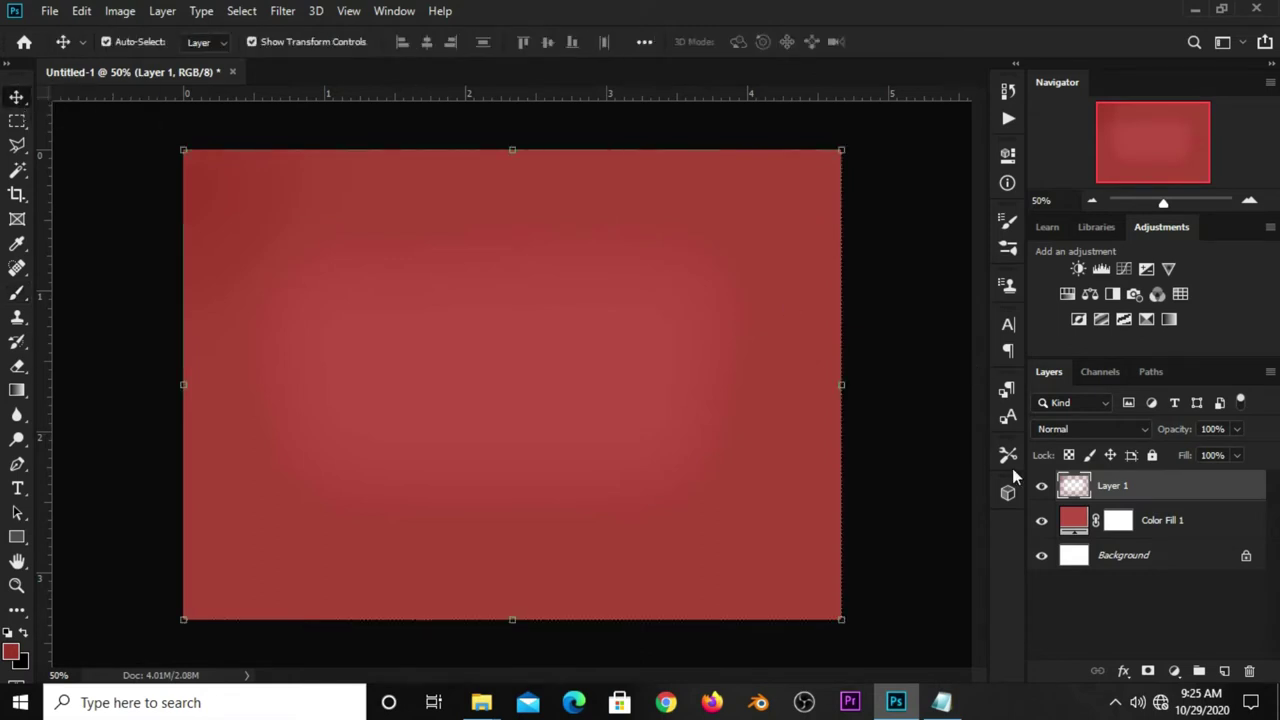
Step: Compare the vignette by toggling Layer 1, then add an empty Layer 2
click(1042, 486)
click(1042, 486)
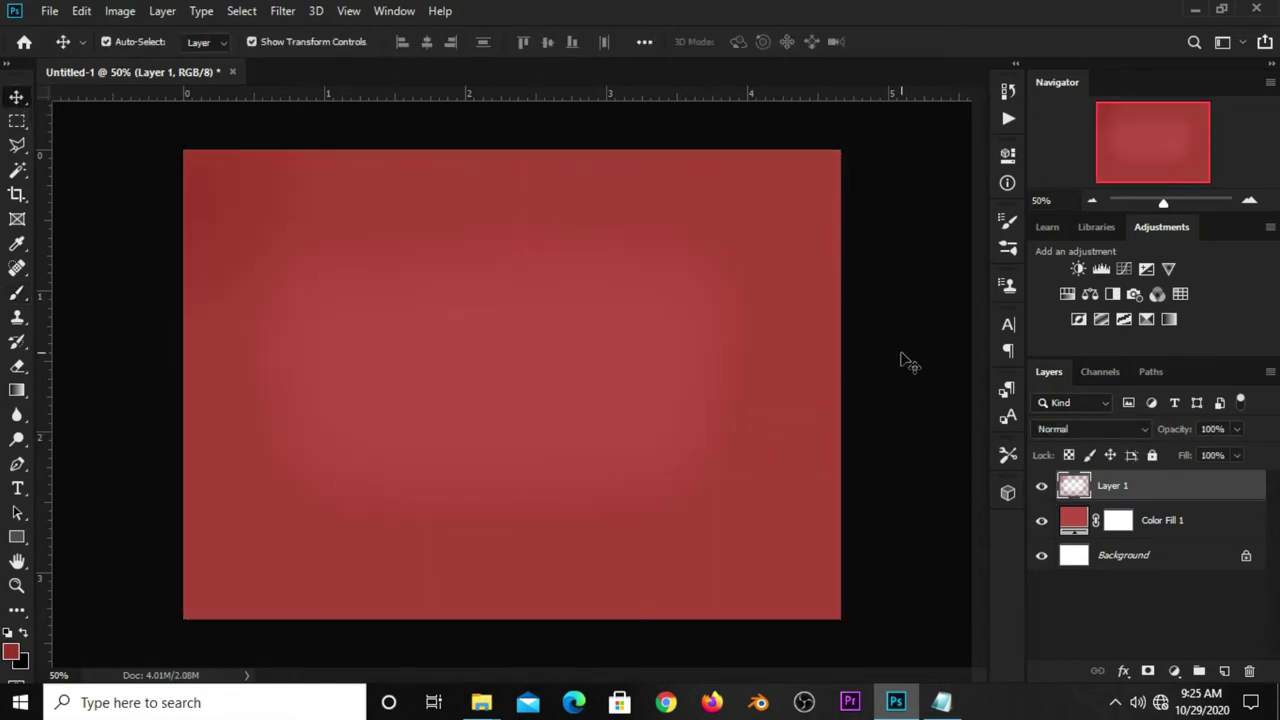
click(905, 362)
click(1225, 673)
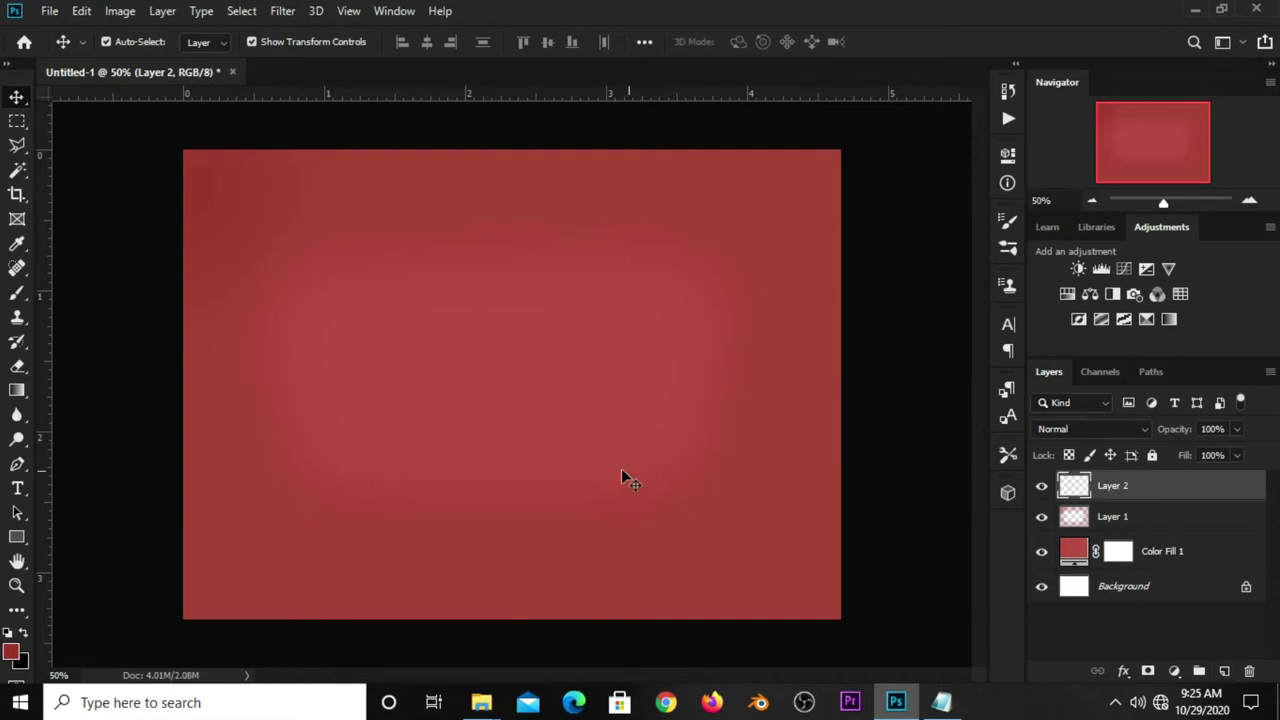
Step: Select the Brush Tool and set the foreground colour to light orange f7a06a from Notepad
click(941, 702)
drag(708, 348, 657, 348)
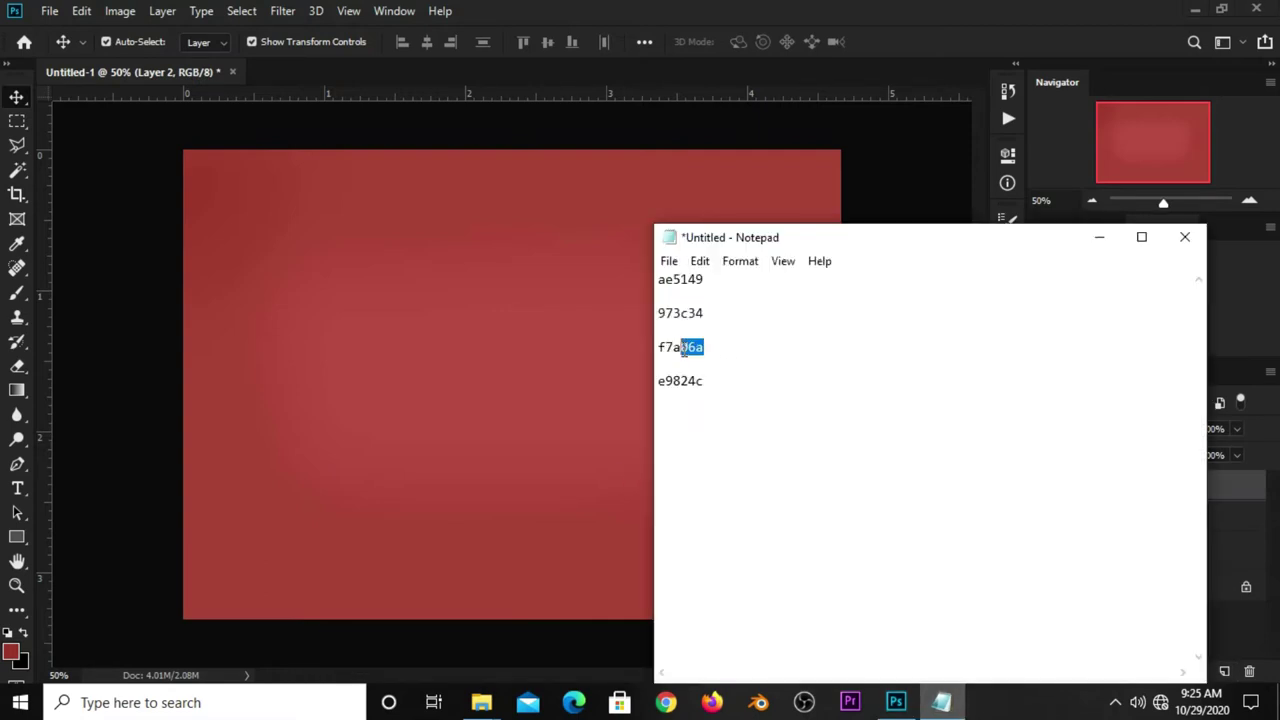
right_click(669, 349)
click(718, 406)
click(877, 47)
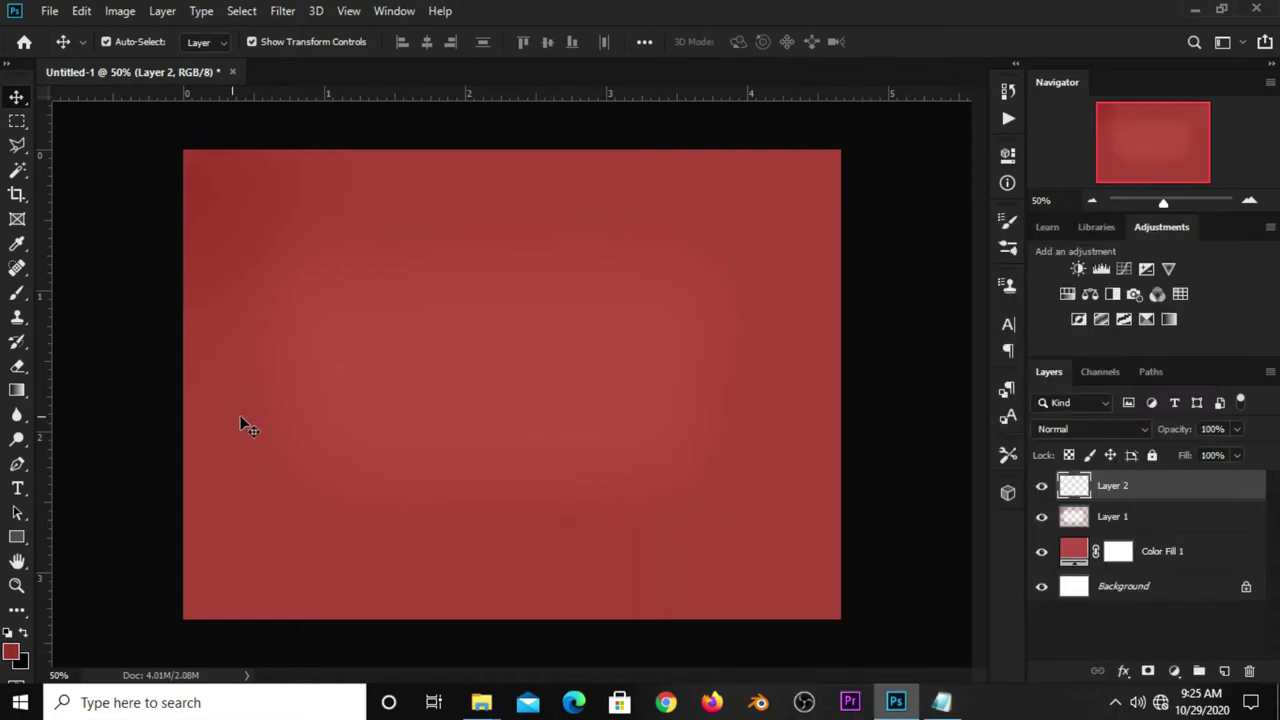
click(8, 297)
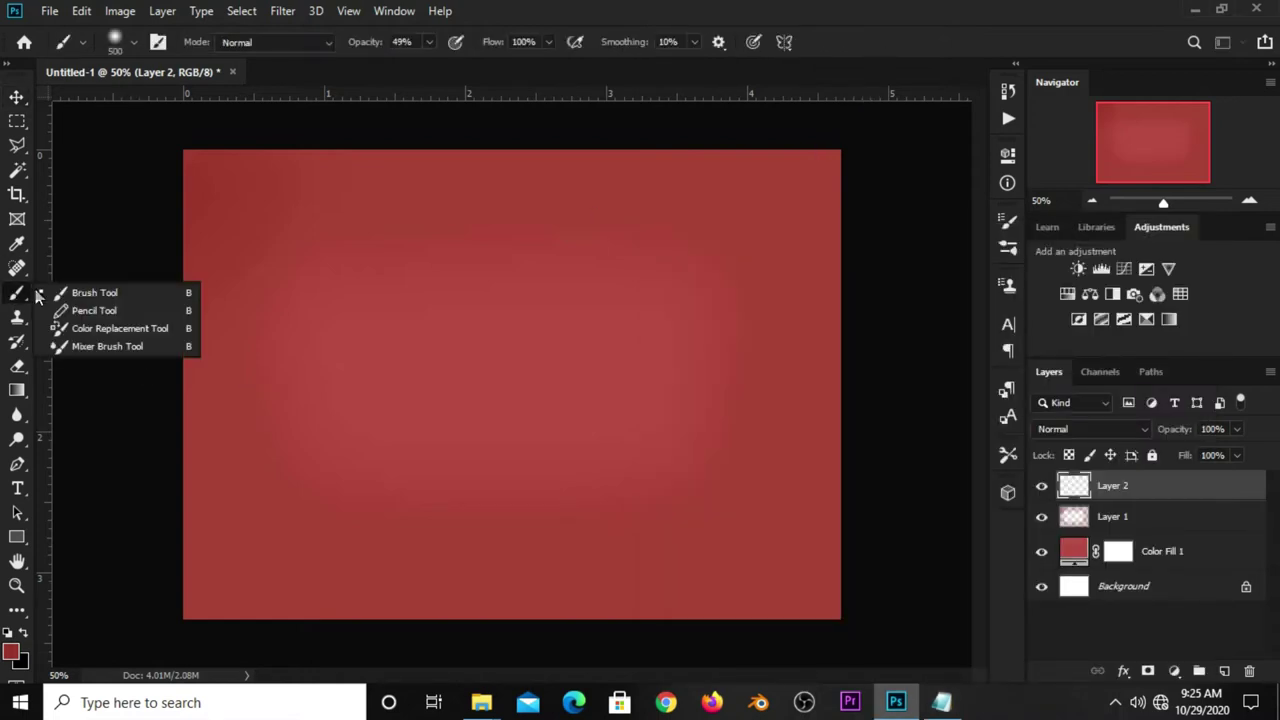
click(89, 290)
click(11, 652)
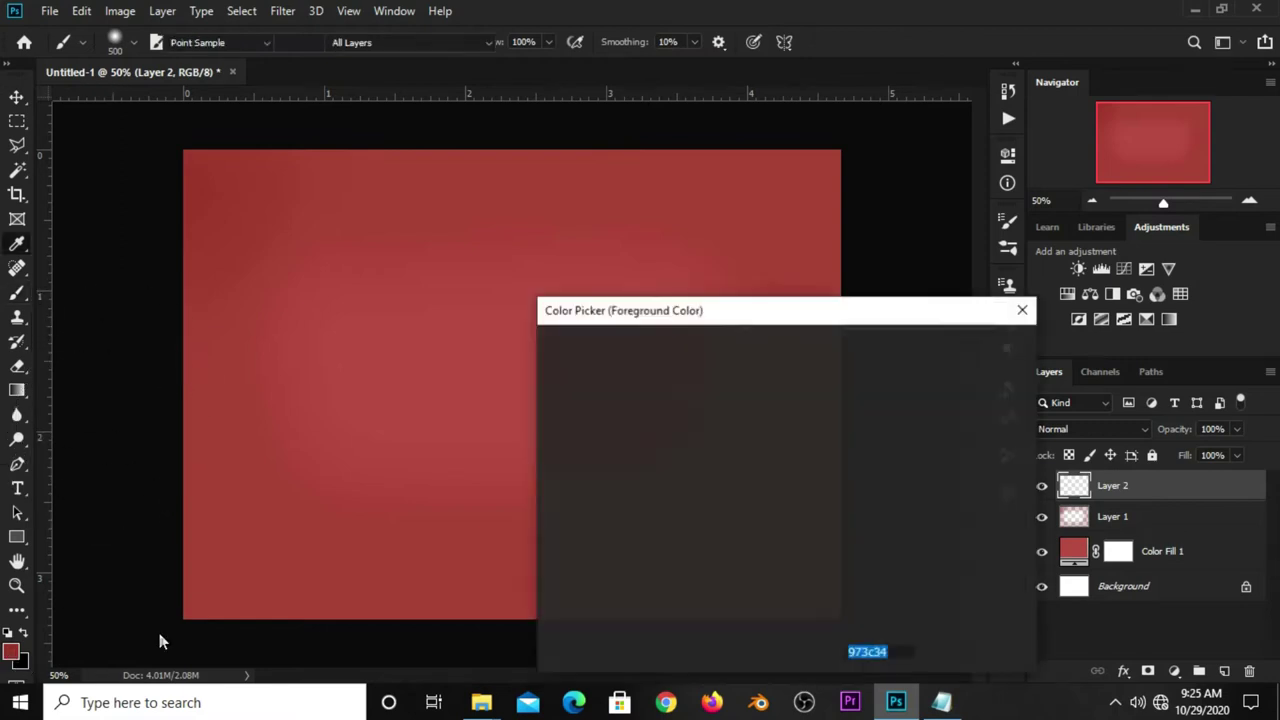
right_click(852, 658)
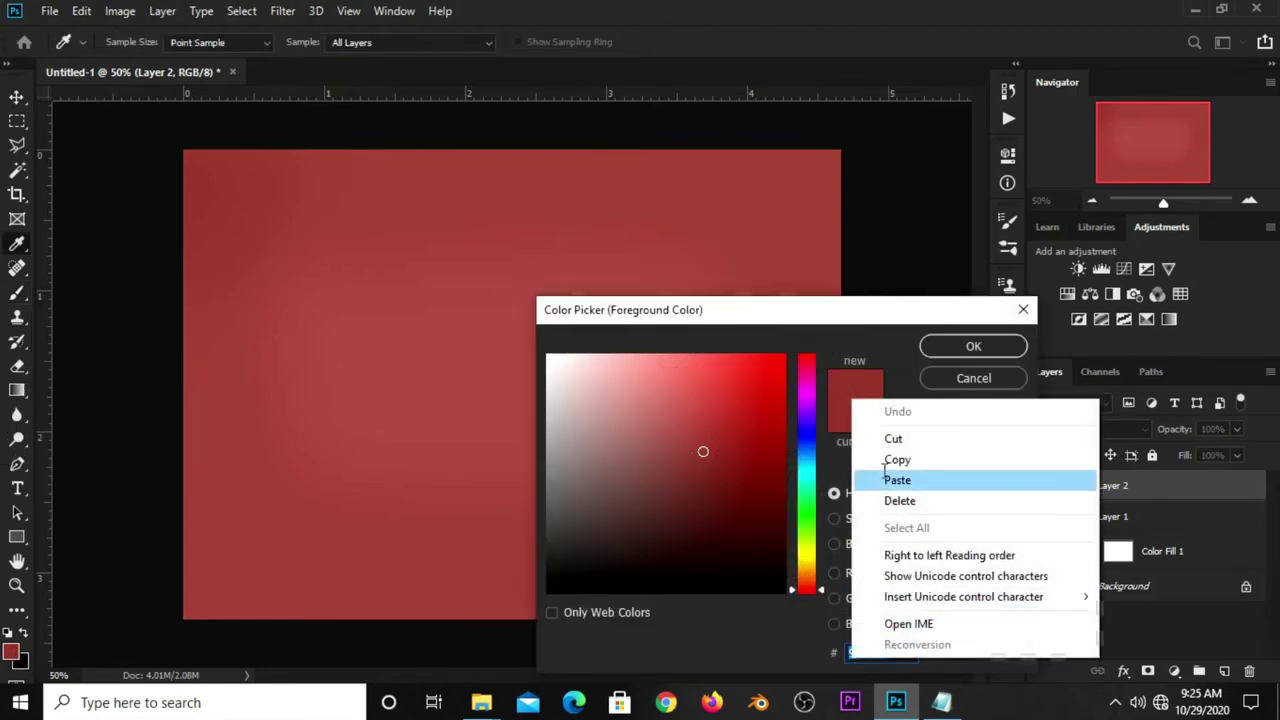
click(889, 484)
double_click(884, 652)
Step: Paint a single 1000 px soft orange dab left of centre on Layer 2 at full opacity
click(944, 345)
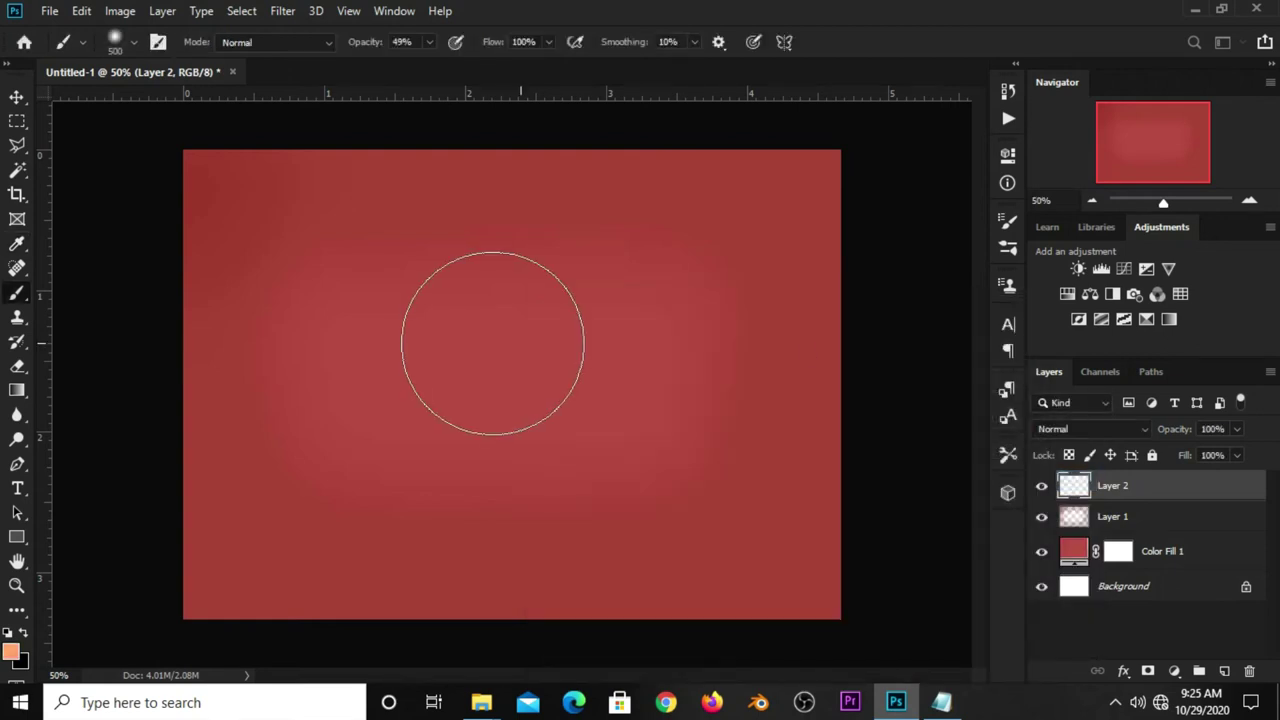
key(bracketright)
key(bracketright)
key(bracketright)
key(bracketright)
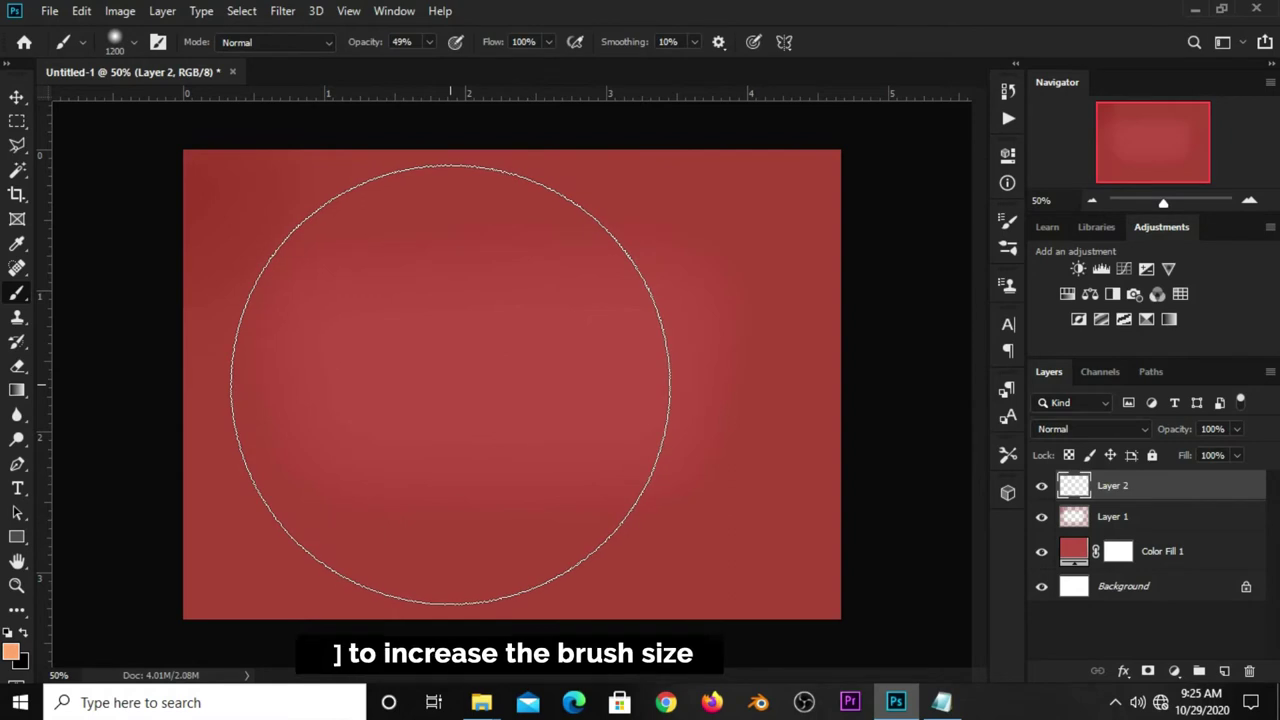
key(bracketleft)
key(bracketleft)
click(425, 377)
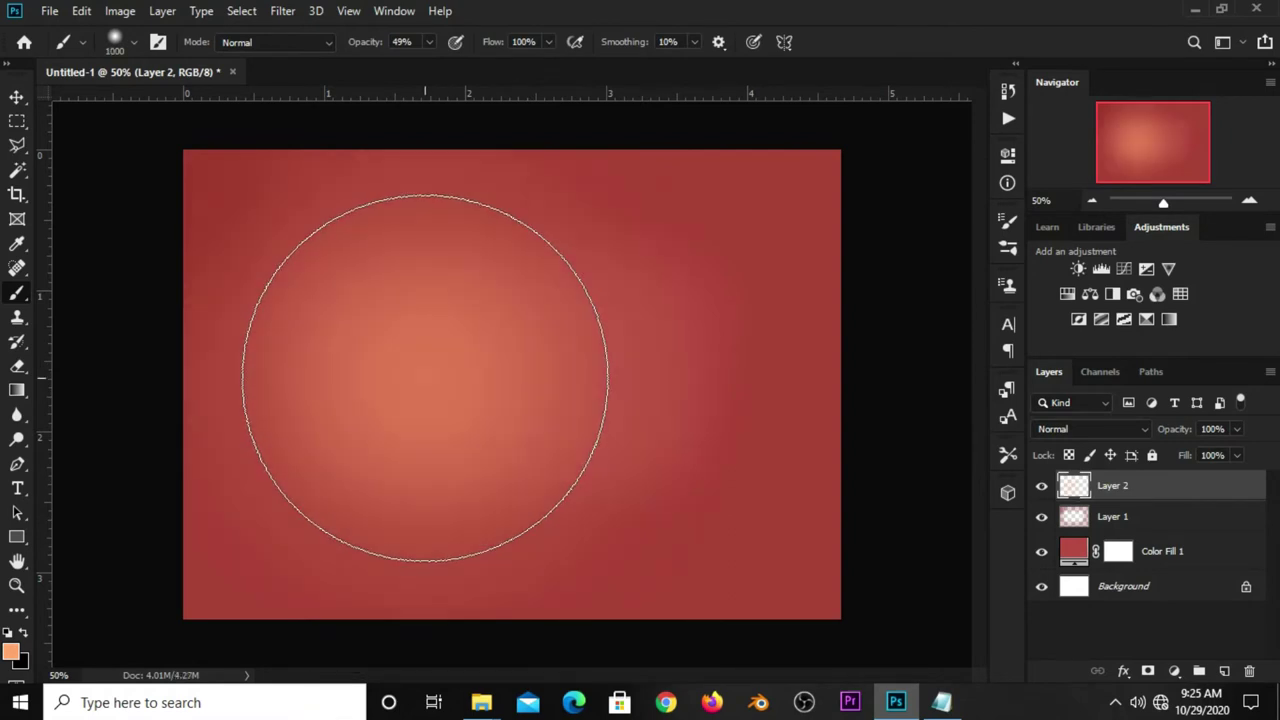
key(ctrl+z)
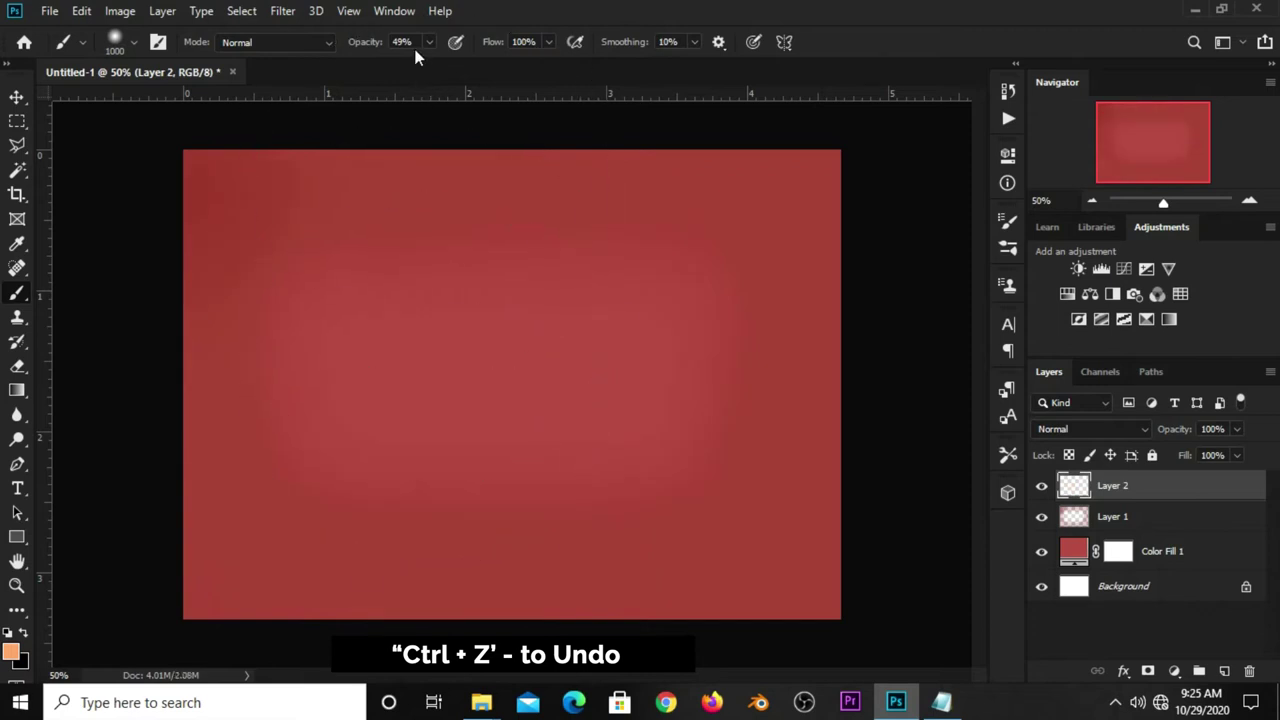
click(429, 42)
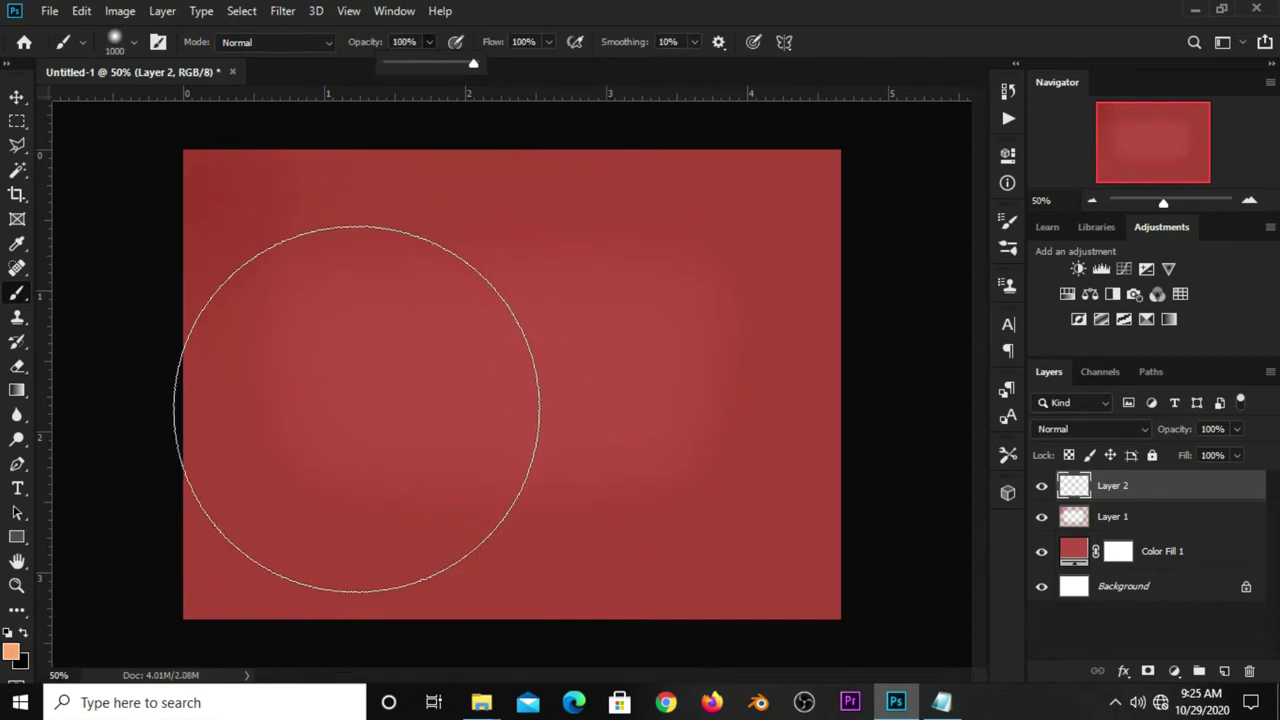
click(887, 62)
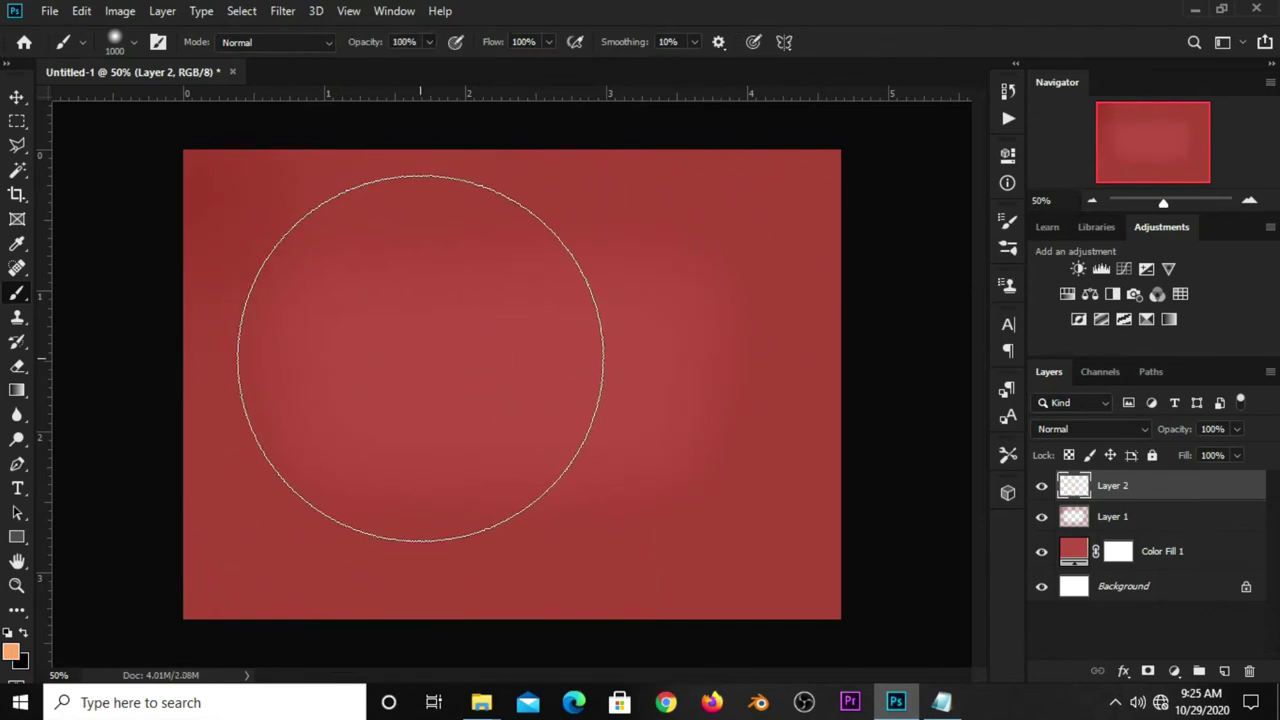
click(408, 372)
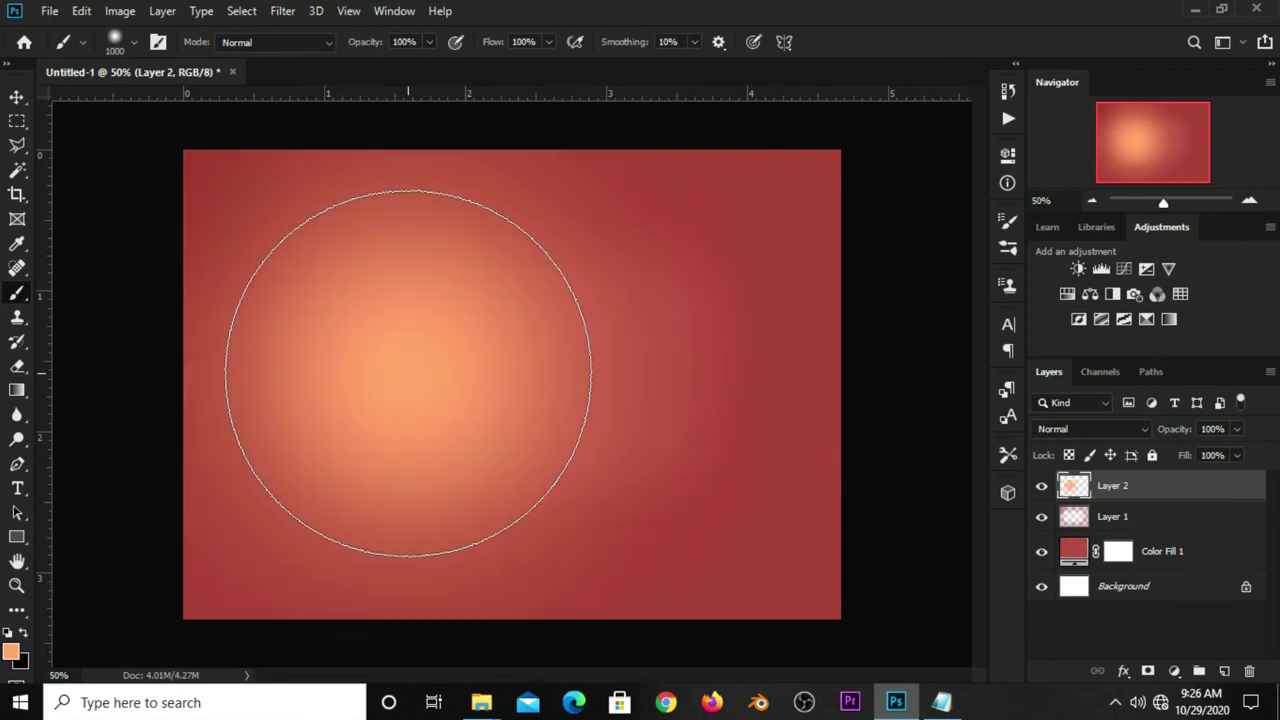
Step: Set Layer 2 to Lighten blend mode at 32% opacity
key(v)
click(1077, 432)
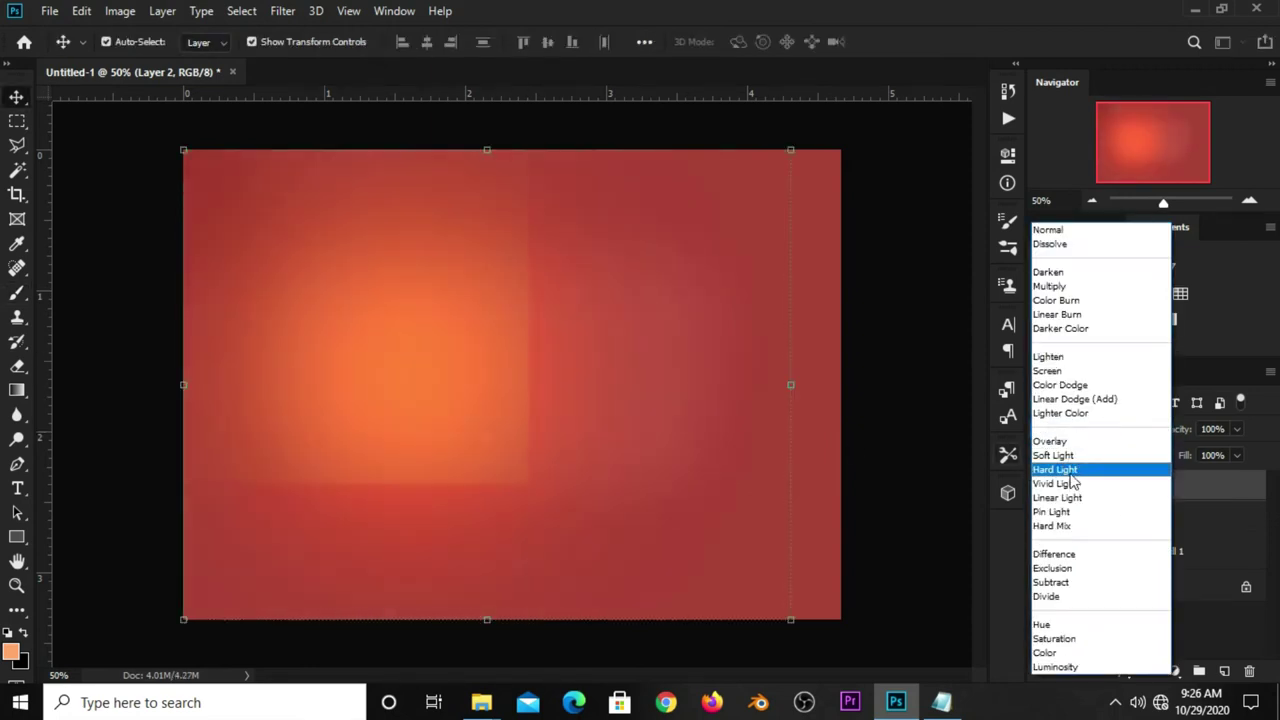
click(1050, 357)
click(1237, 429)
drag(1213, 455, 1180, 455)
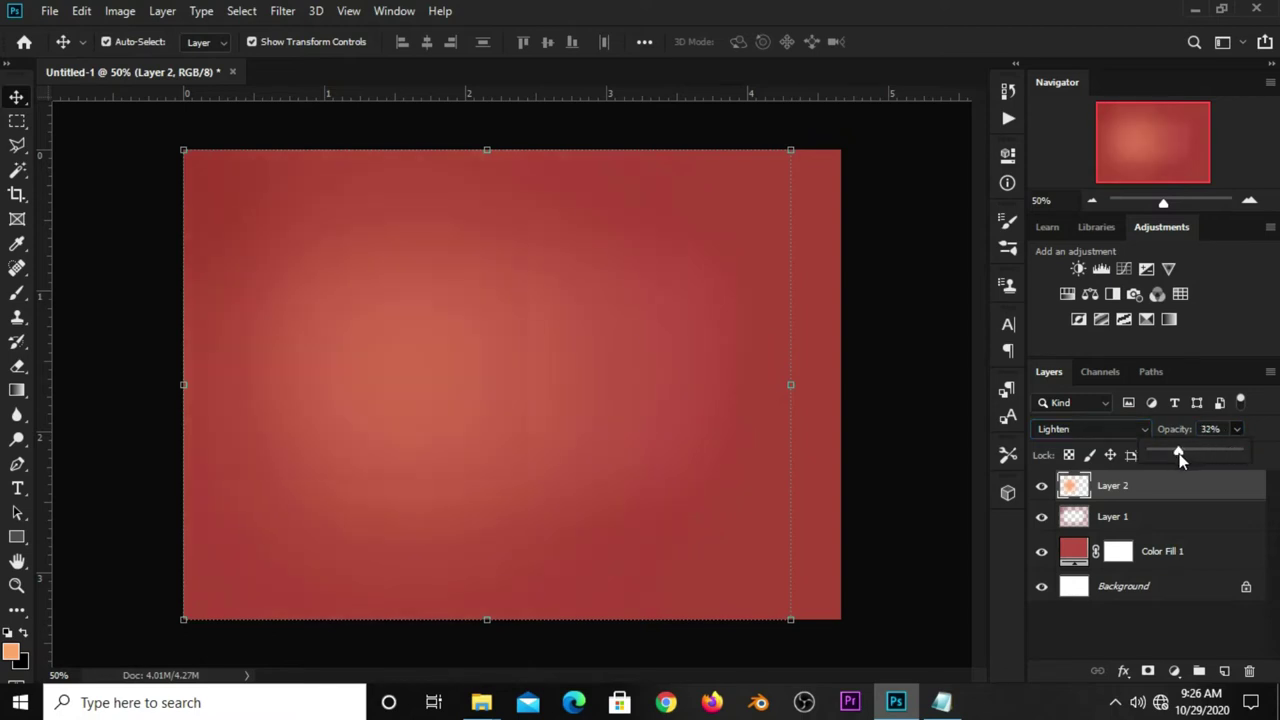
click(920, 416)
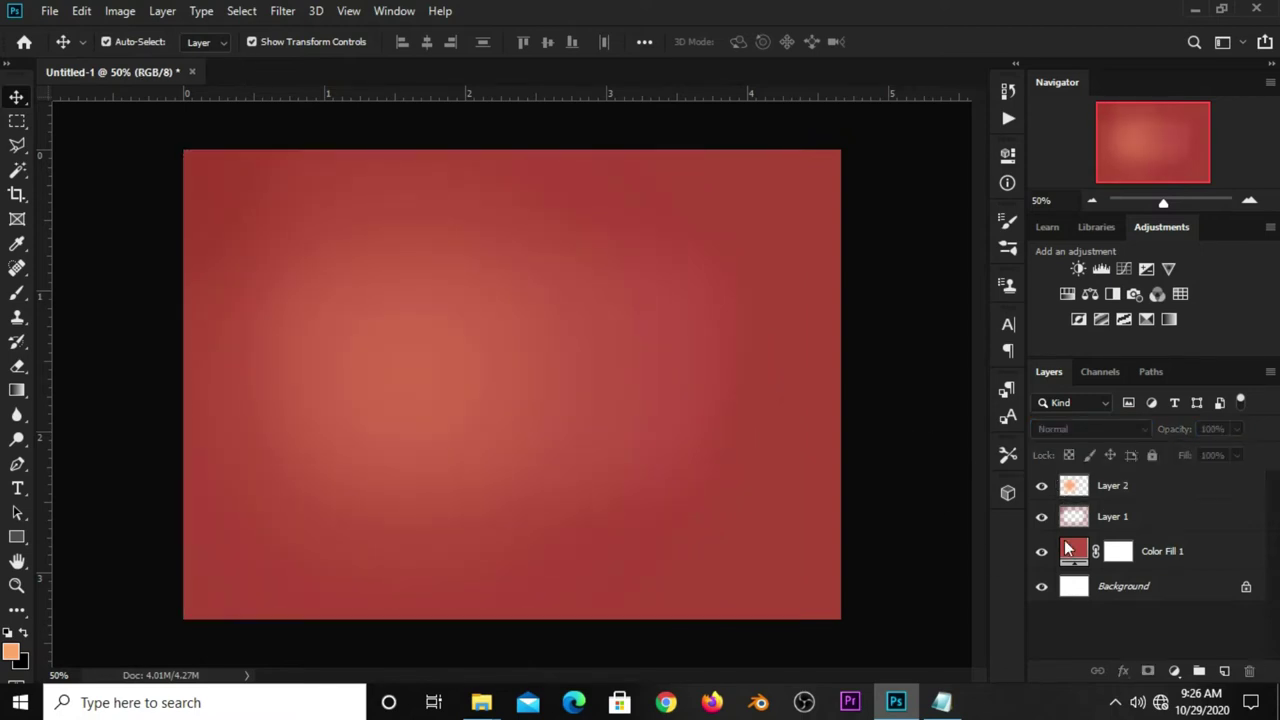
Step: On a new Layer 3, paint a 1600 px soft white dab left of centre
click(1225, 671)
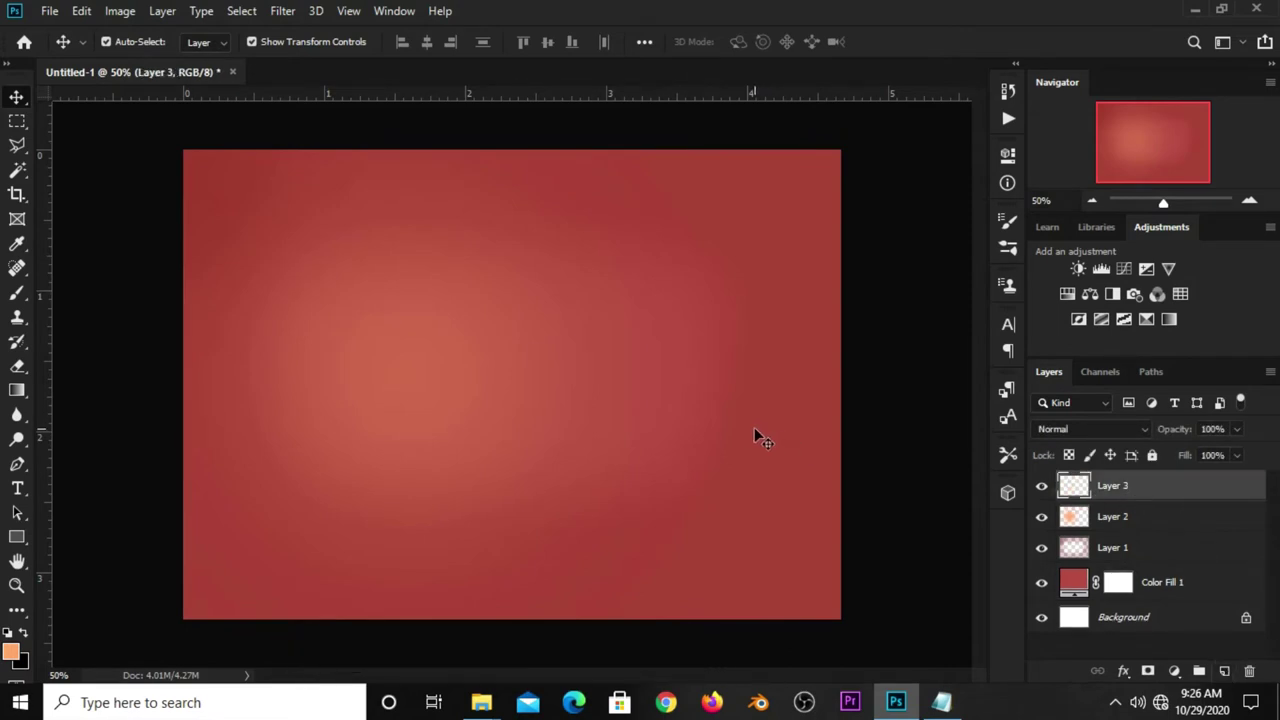
click(18, 293)
click(76, 293)
click(8, 634)
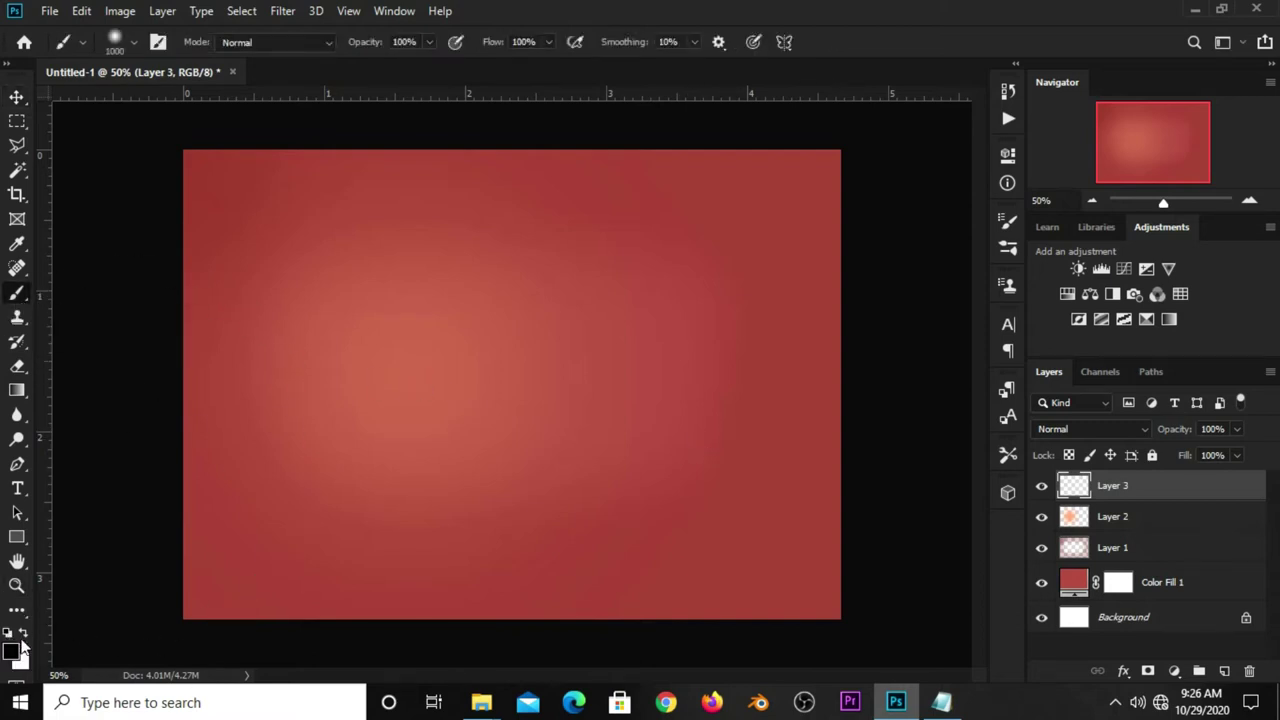
click(23, 635)
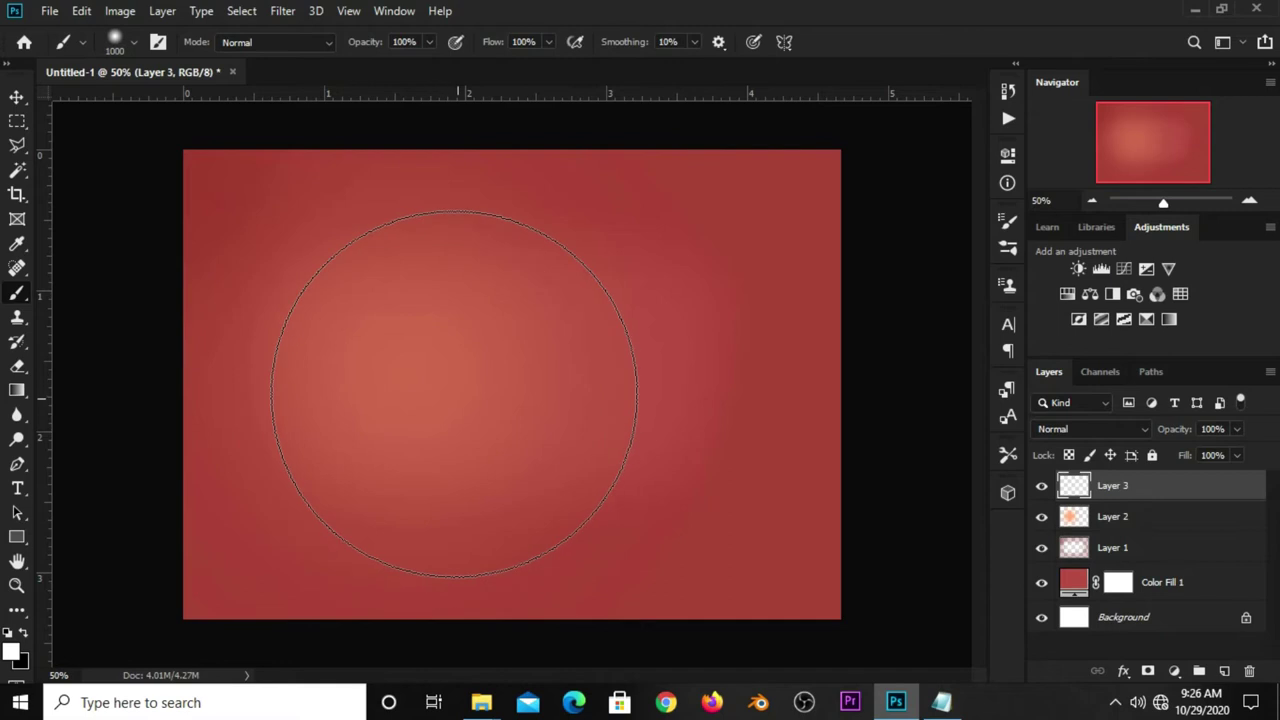
key(bracketright)
key(bracketright)
key(bracketright)
key(bracketright)
key(bracketright)
key(bracketright)
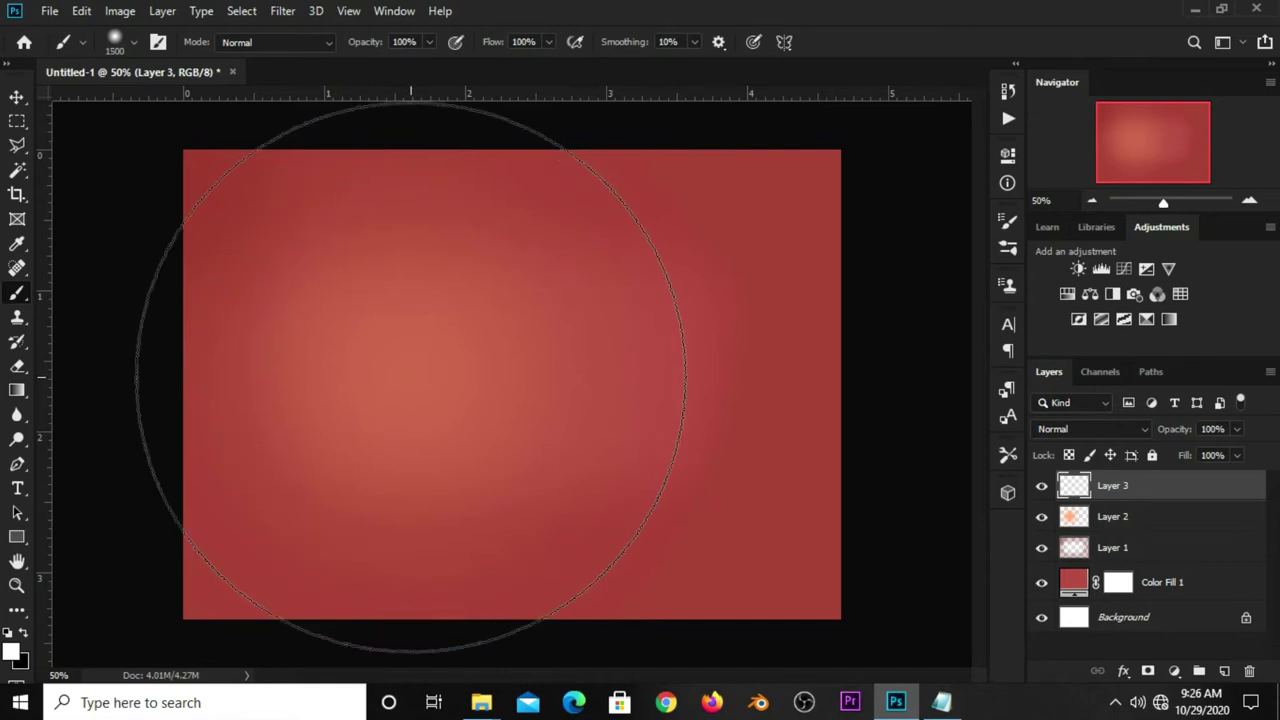
click(410, 377)
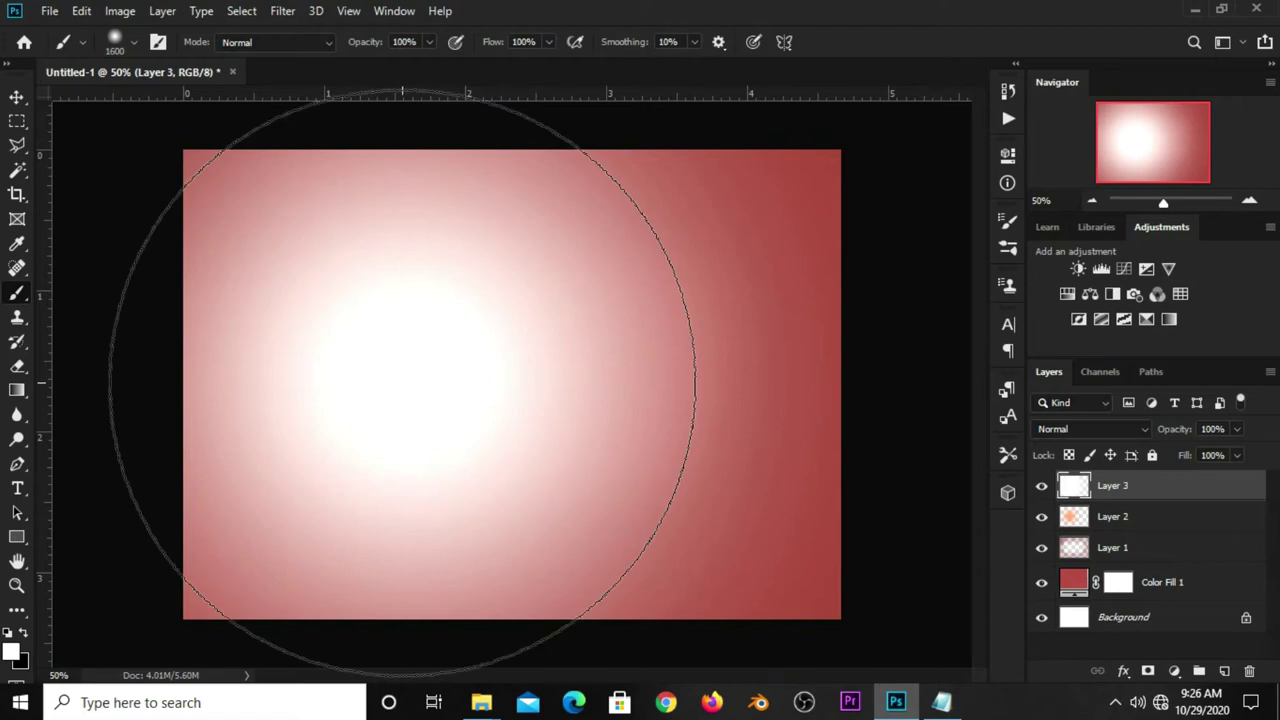
Step: Set Layer 3 to Overlay blend mode at 46% opacity
key(v)
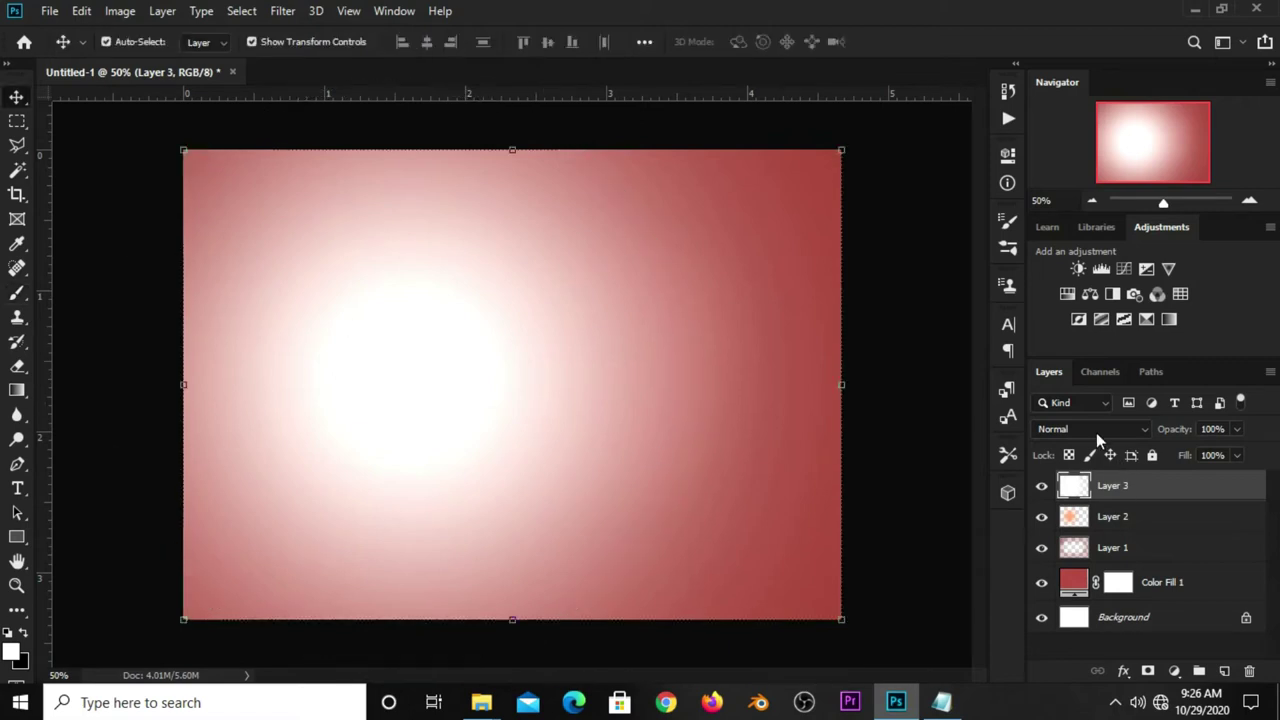
click(1096, 430)
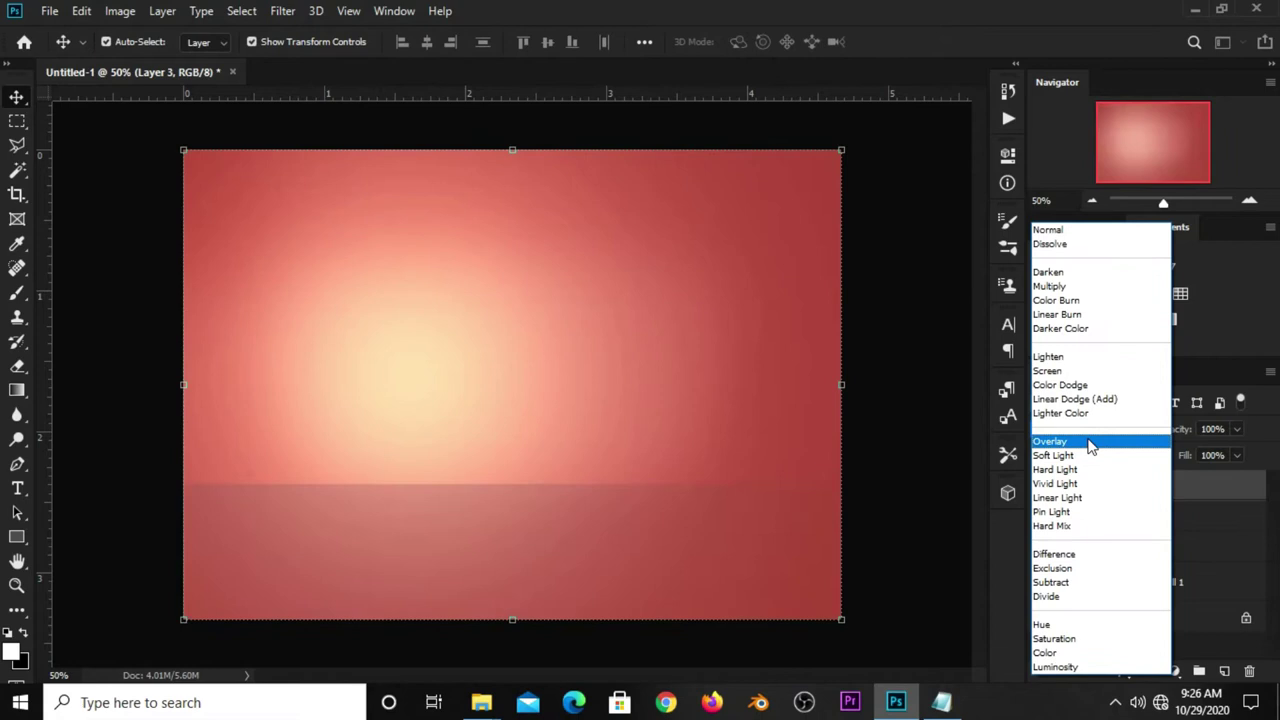
click(1091, 446)
click(1237, 429)
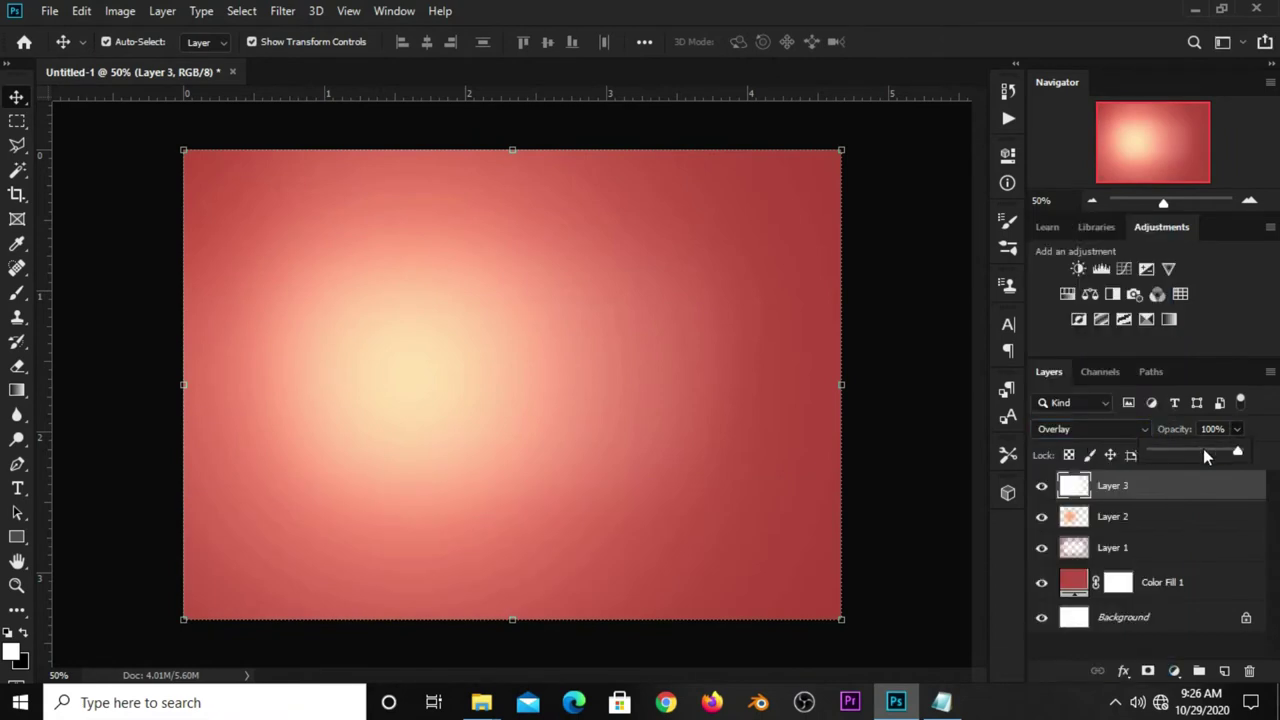
drag(1203, 448, 1191, 452)
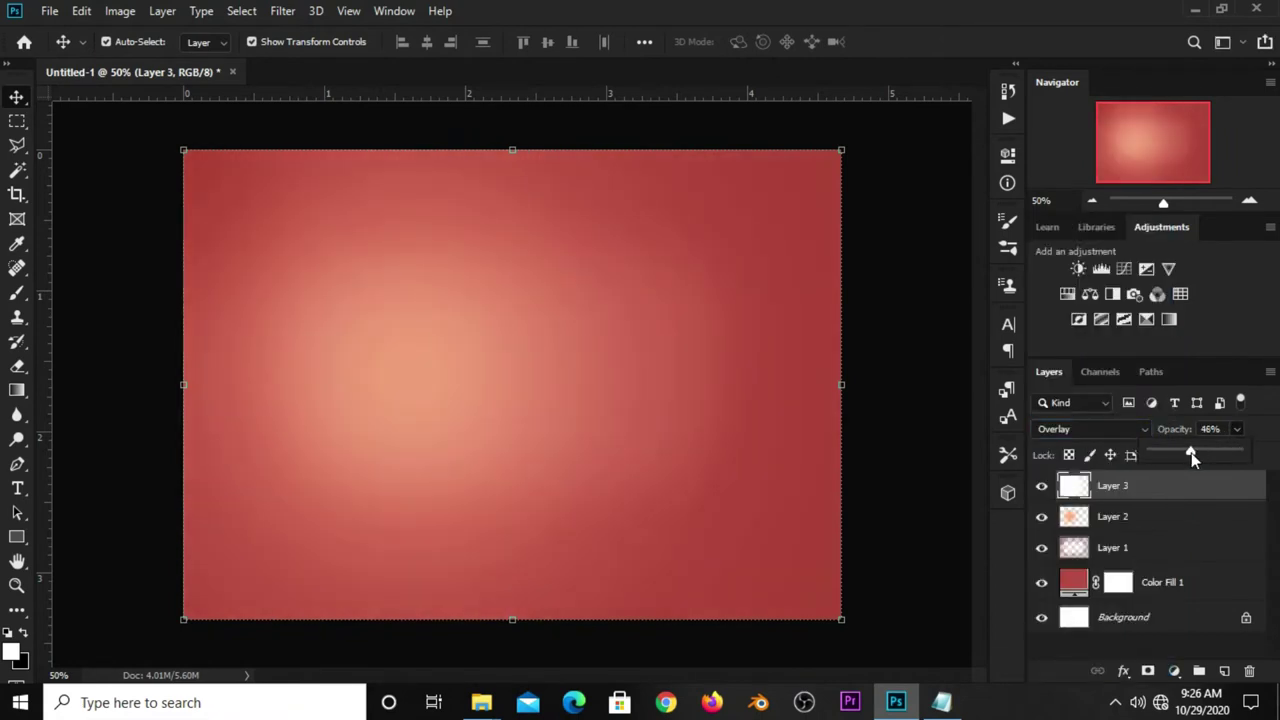
click(910, 425)
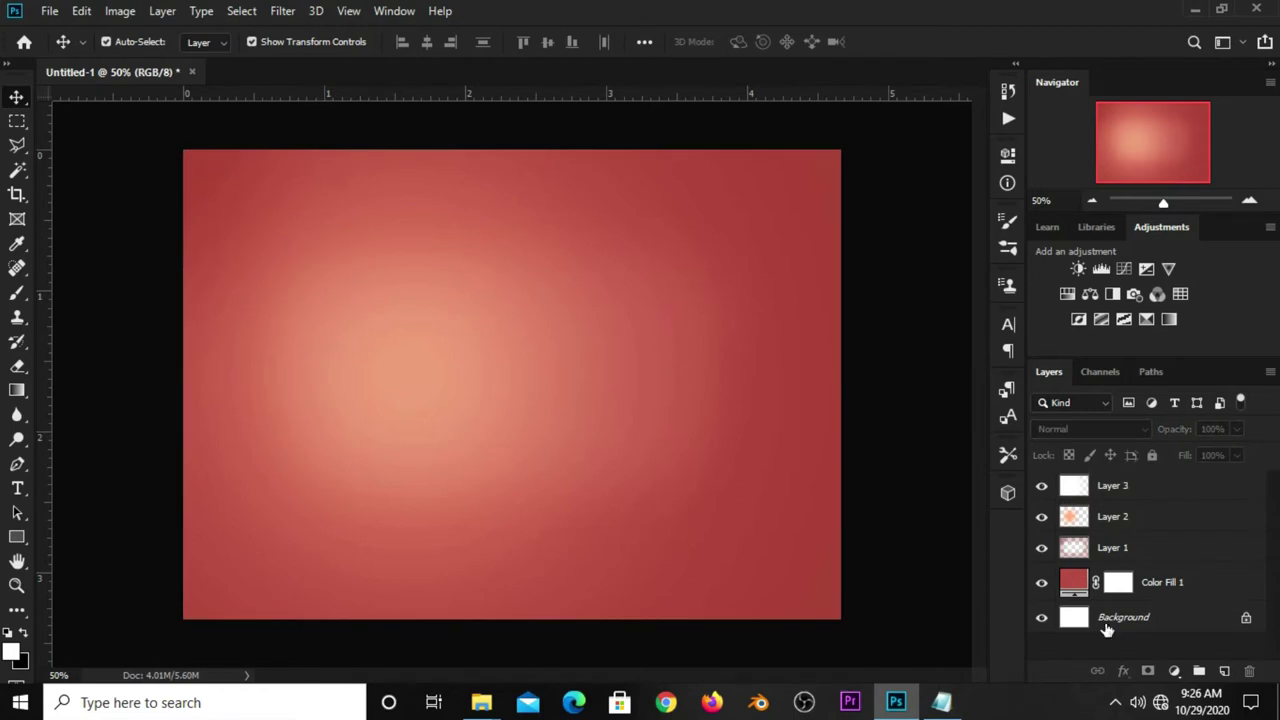
Step: Add an Exposure adjustment layer with Gamma Correction 0.80
click(1174, 671)
click(1155, 442)
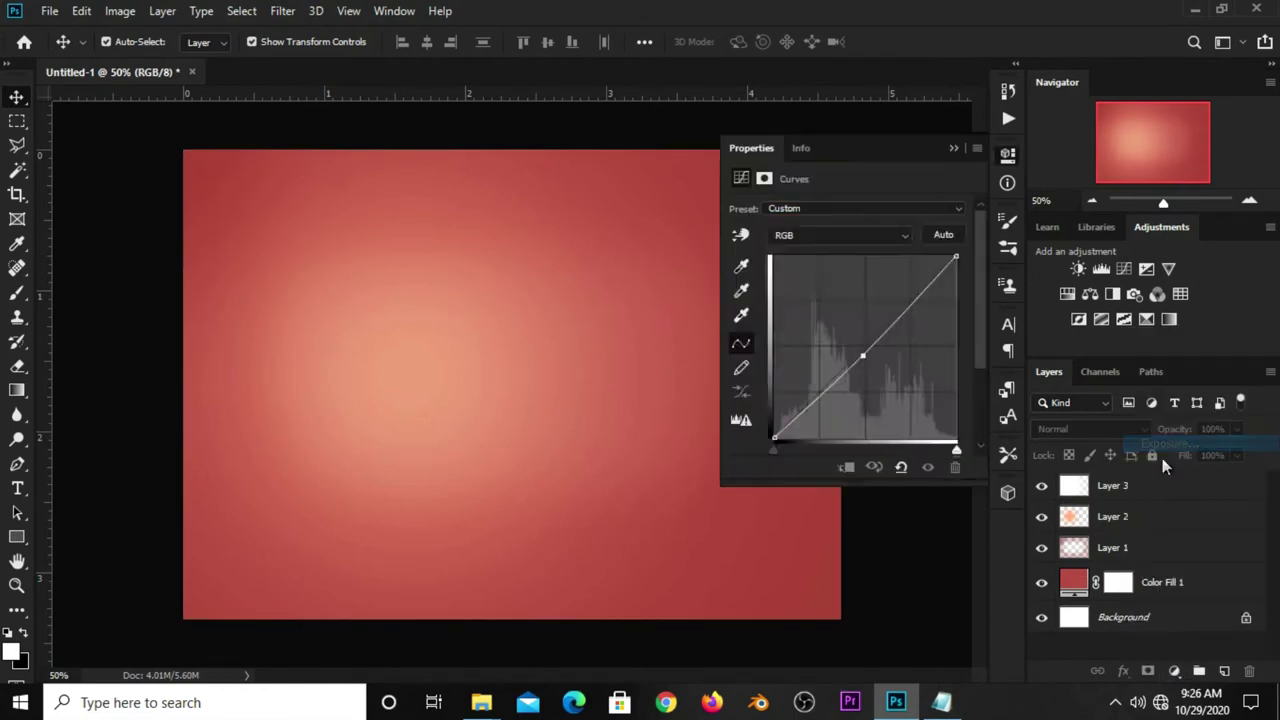
drag(847, 329, 865, 329)
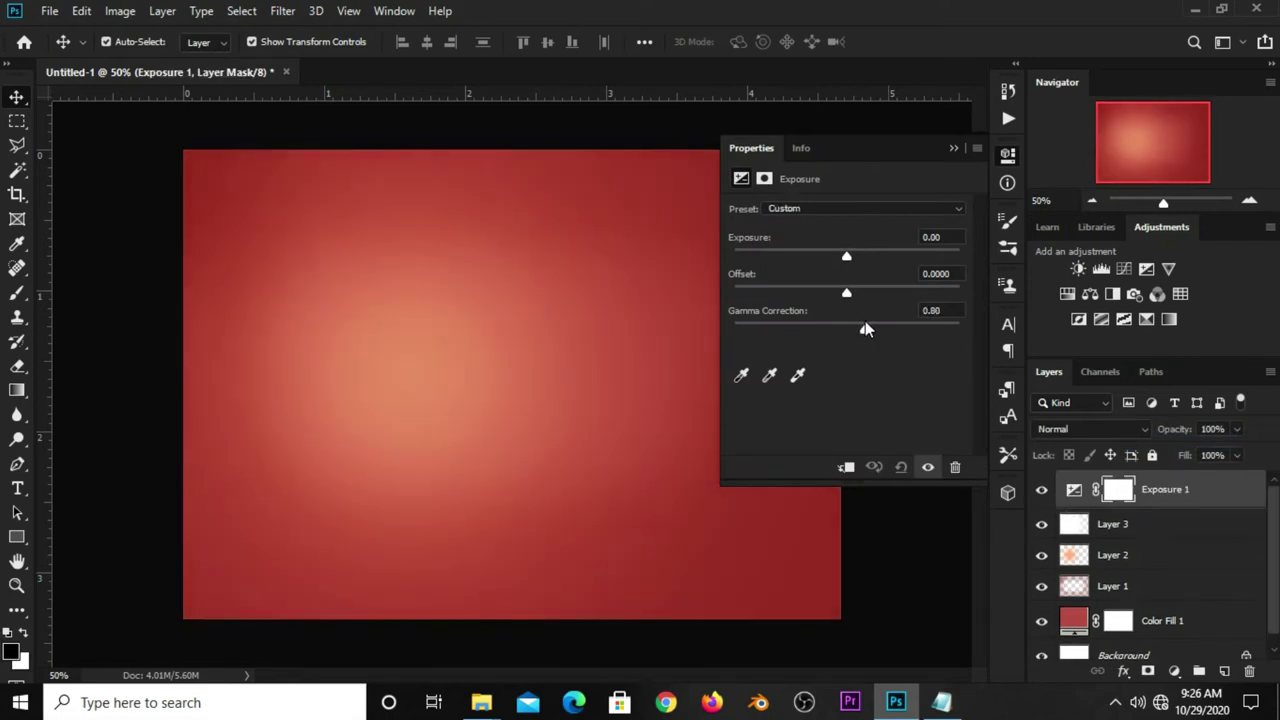
click(953, 147)
click(1043, 491)
click(1043, 491)
click(912, 408)
Step: Drag two vertical guides from the left ruler, the second at about 2.1 inches
drag(40, 487, 224, 510)
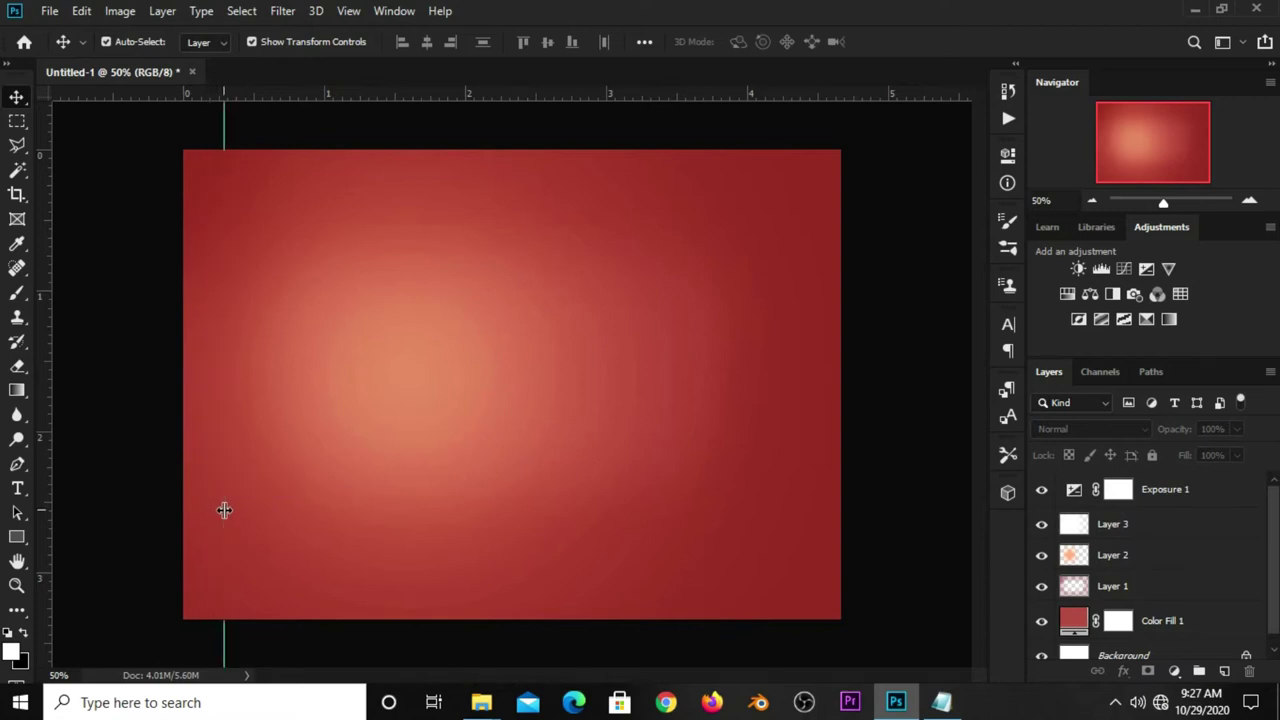
drag(47, 549, 484, 586)
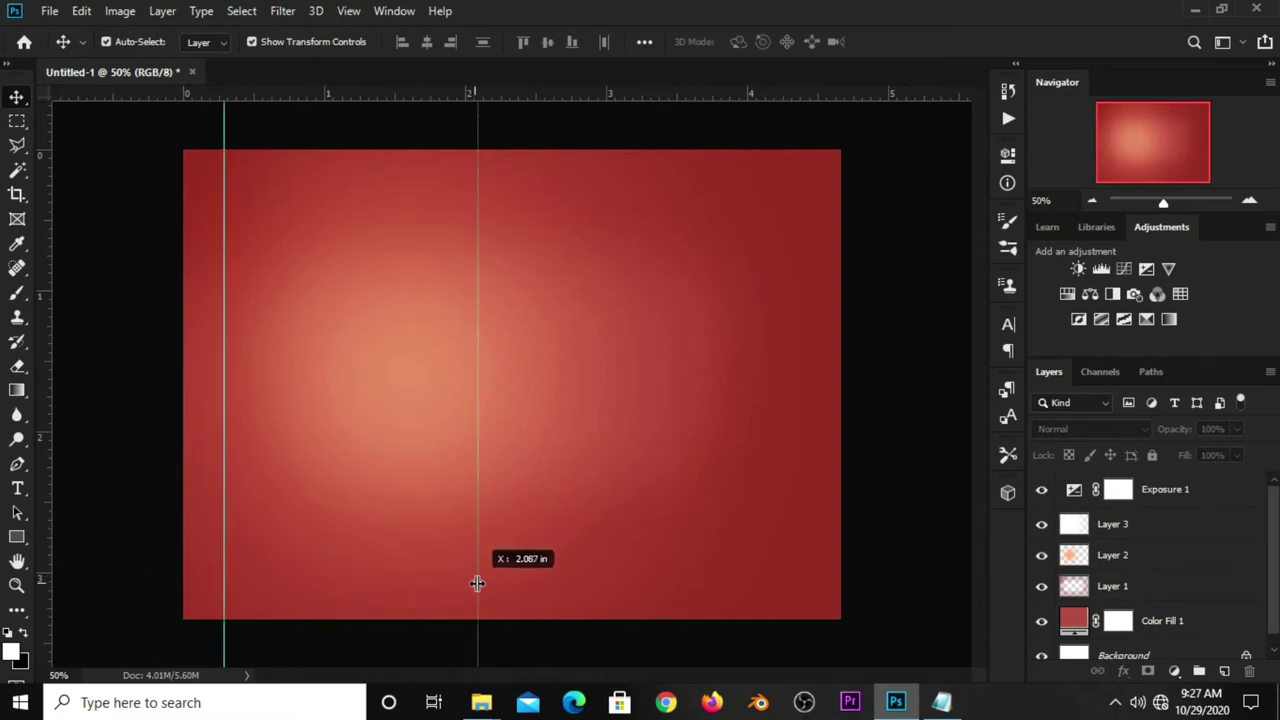
click(49, 11)
mouse_move(85, 121)
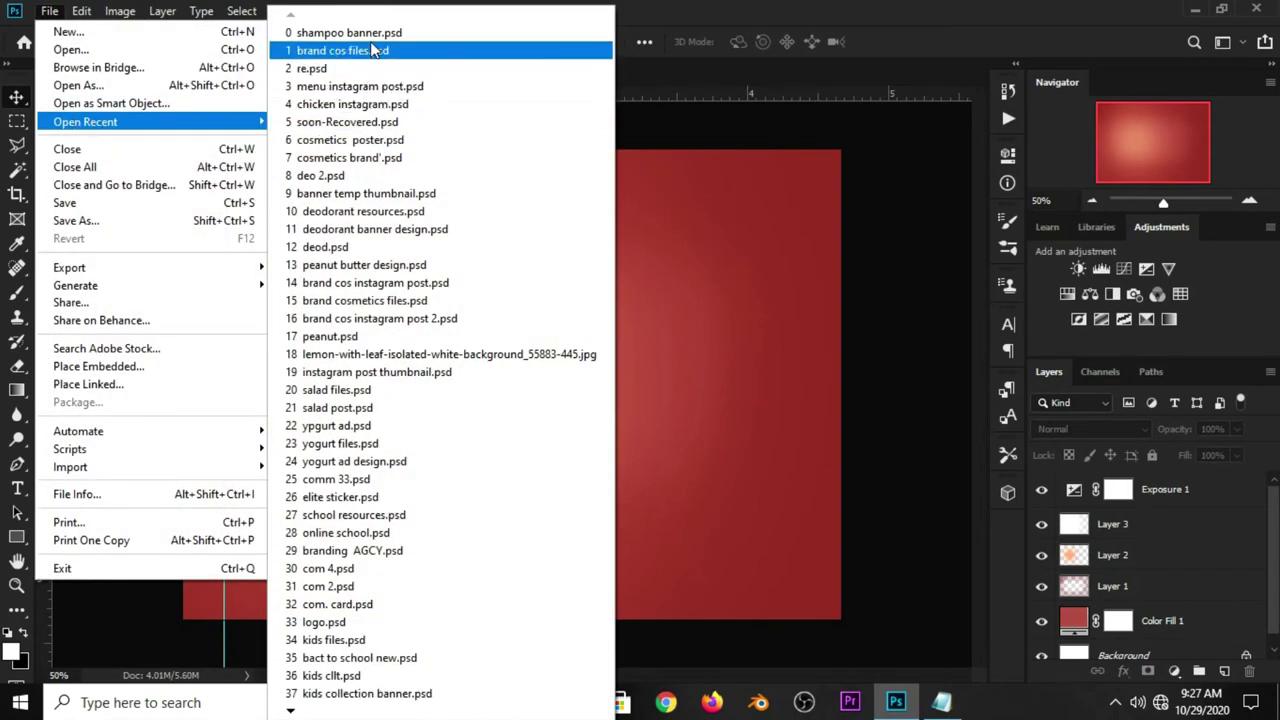
Step: Copy the woman portrait from brand cos files.psd into the banner's lower right
click(374, 50)
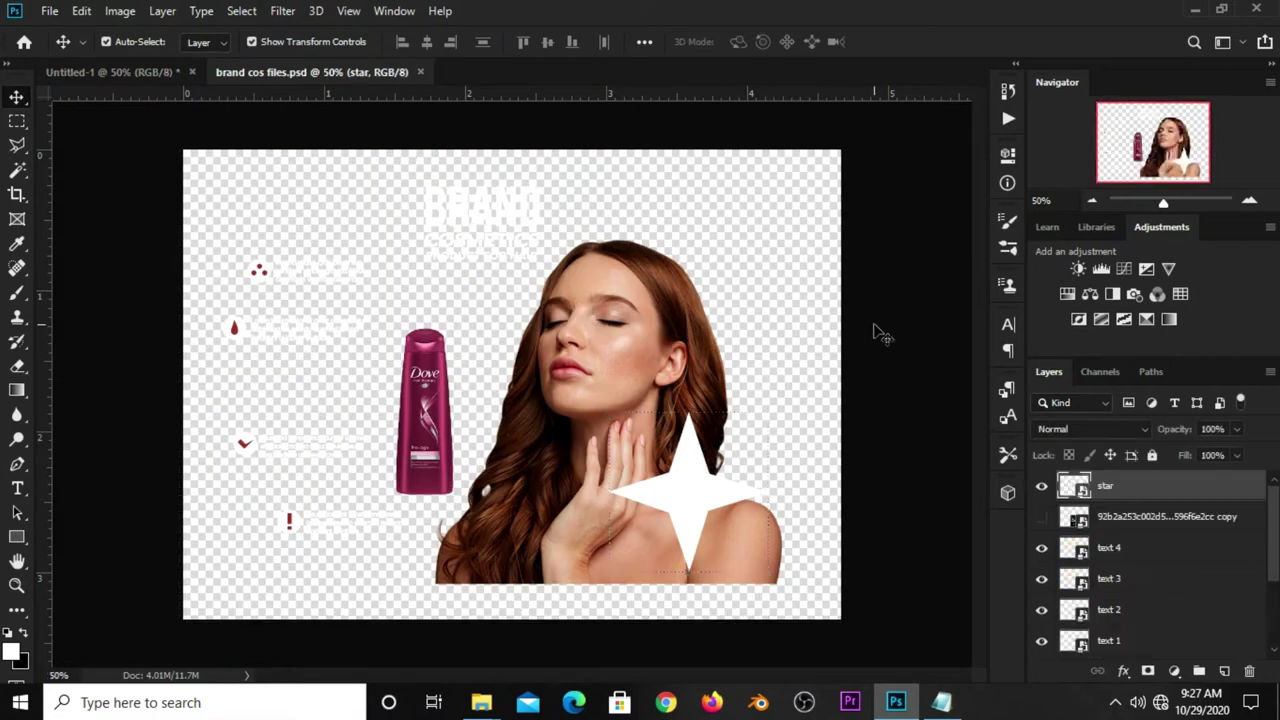
click(636, 345)
key(ctrl+c)
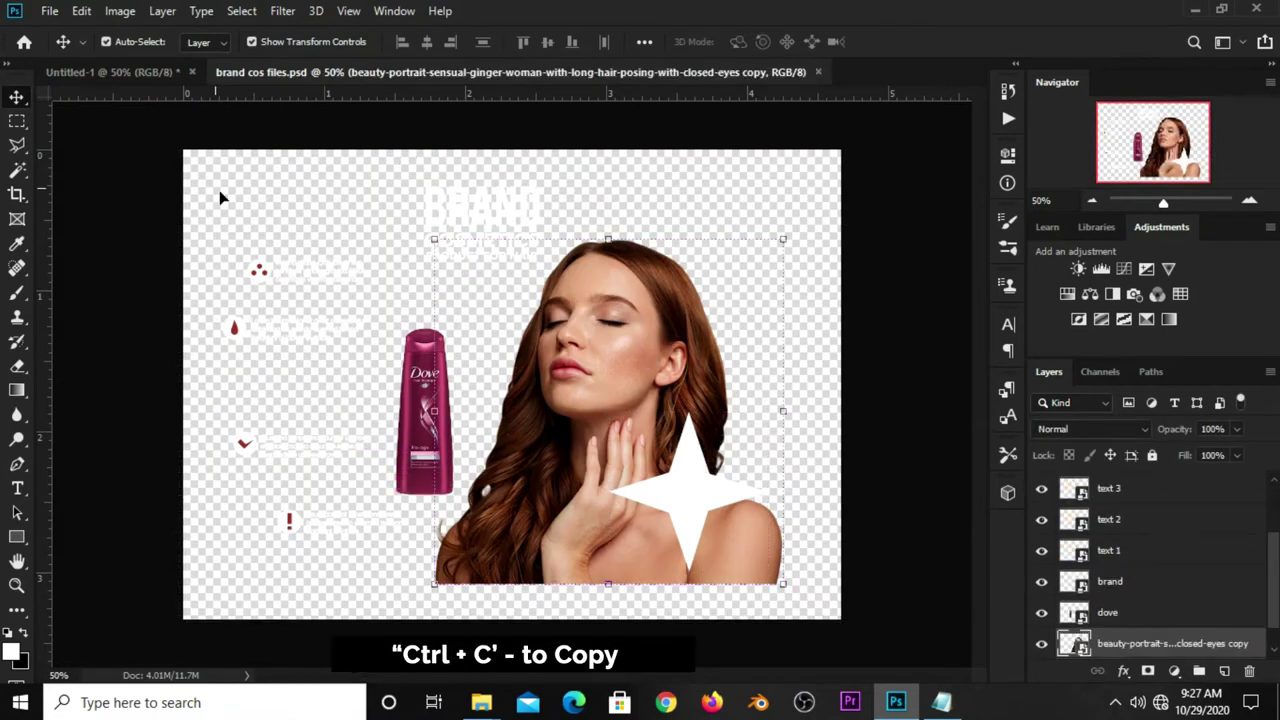
click(160, 80)
key(ctrl+v)
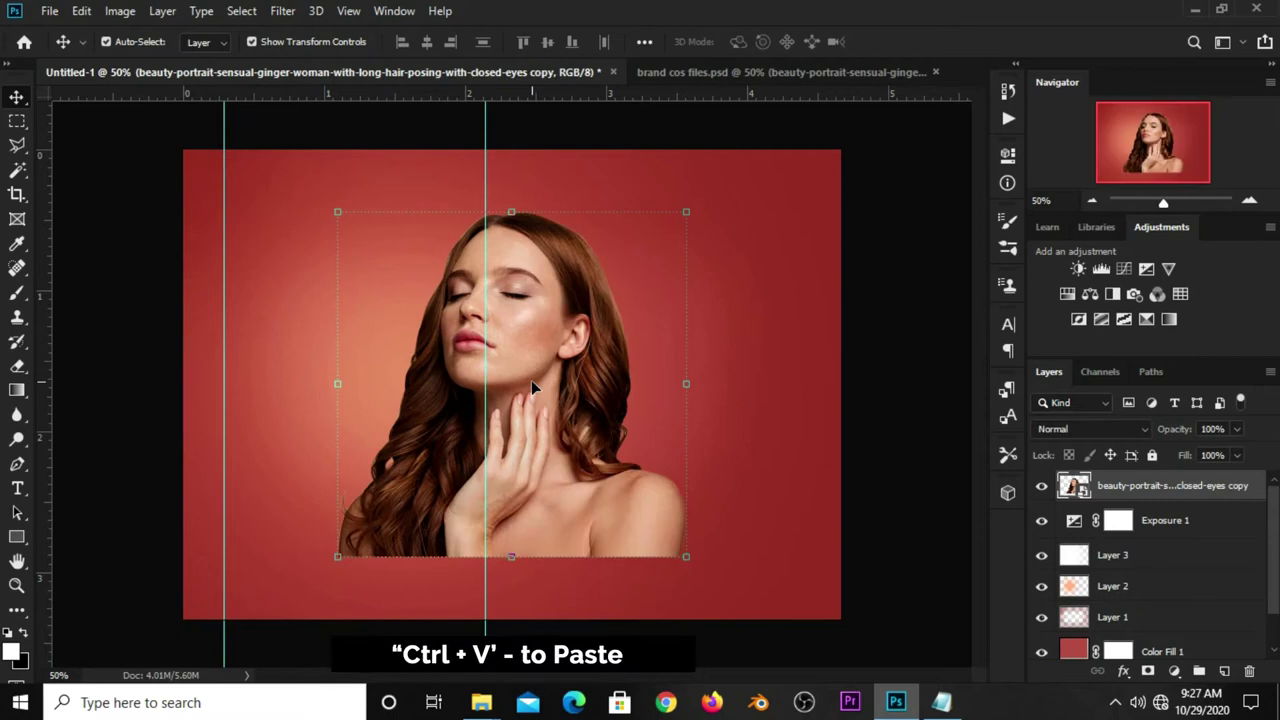
mouse_move(553, 405)
mouse_down()
mouse_move(669, 418)
mouse_move(657, 440)
mouse_up()
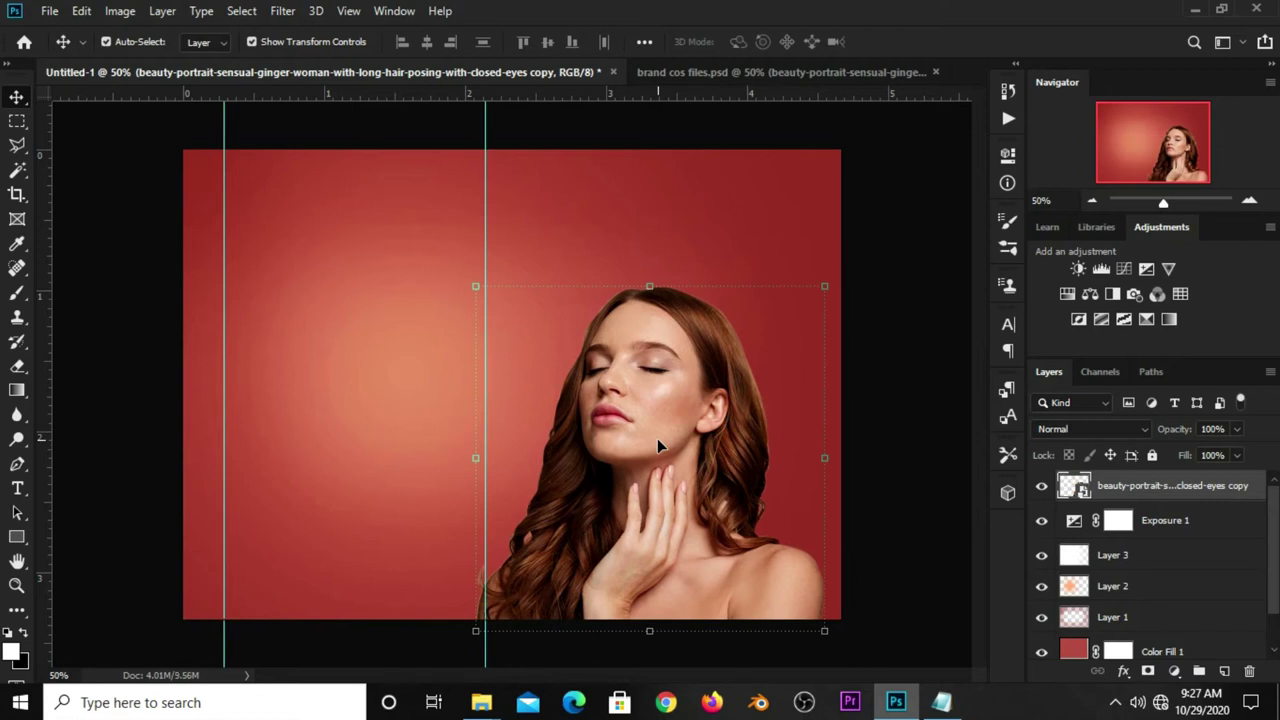
click(900, 434)
Step: Nudge the second vertical guide slightly right against the portrait
drag(485, 371, 512, 370)
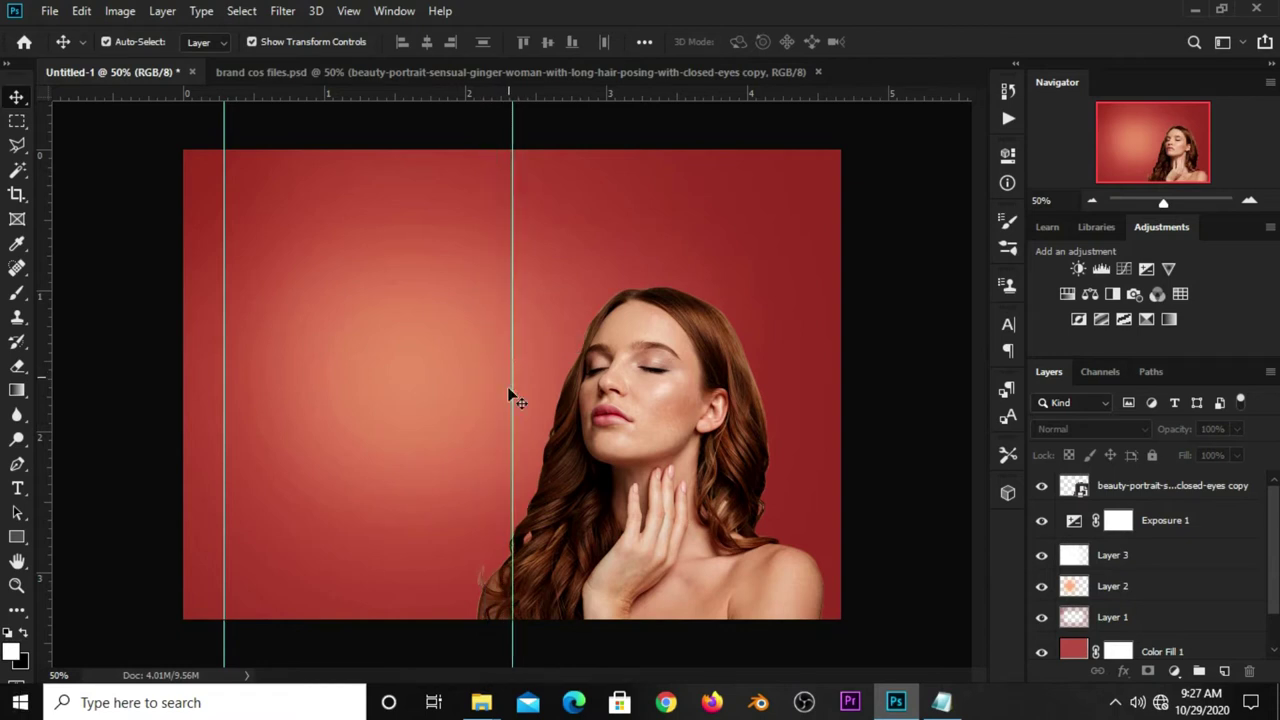
click(628, 428)
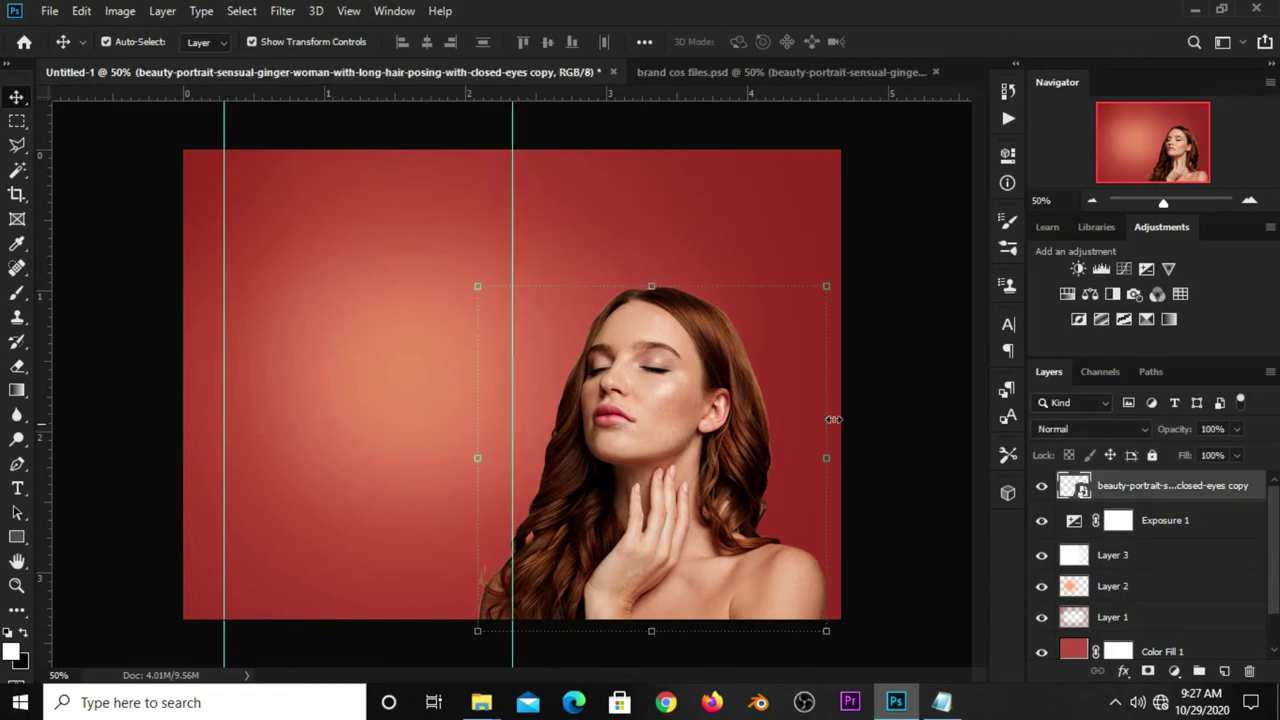
click(903, 447)
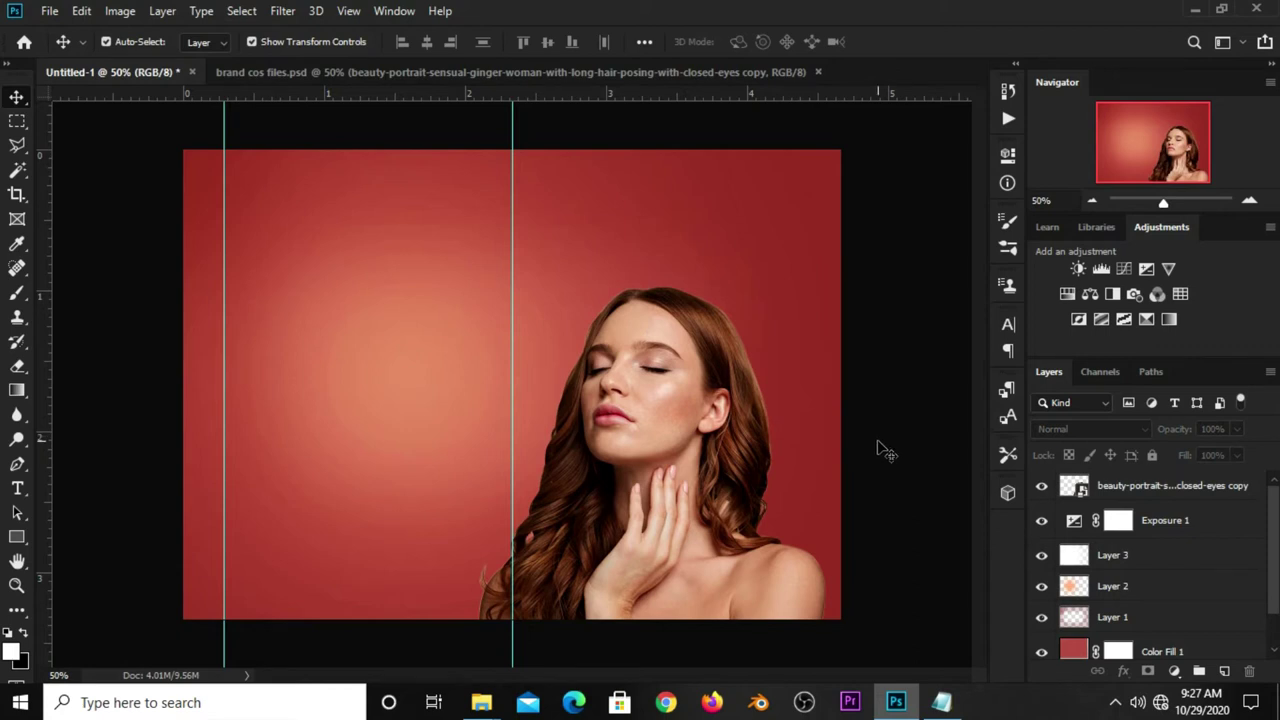
click(491, 74)
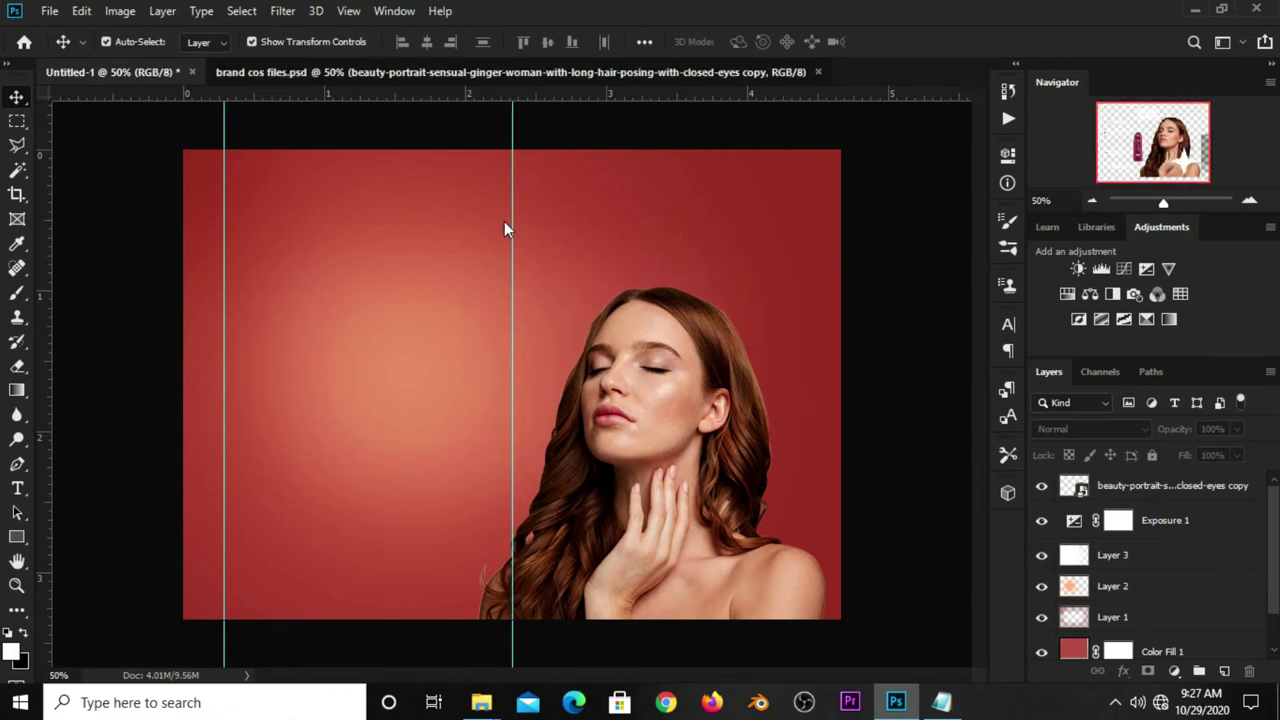
Step: Bring the BRAND COSMETICS logo into the banner and move it to the top right
click(482, 207)
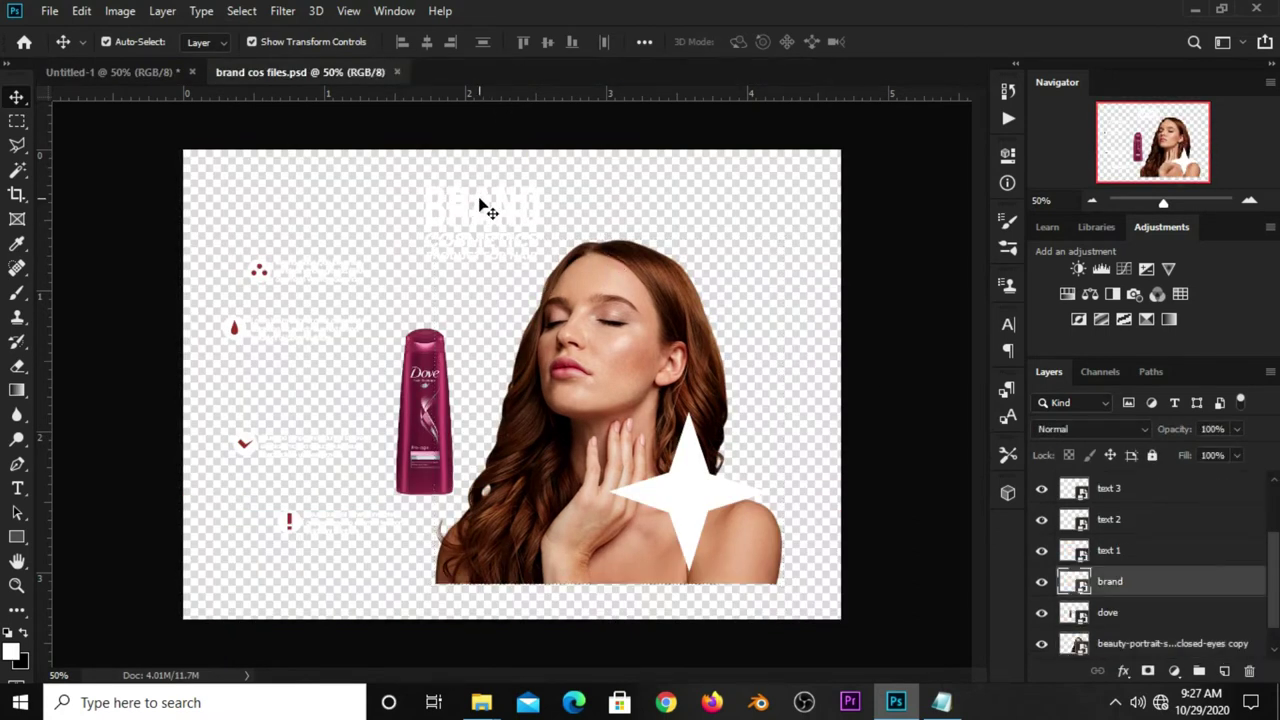
mouse_move(482, 207)
mouse_down()
mouse_move(133, 72)
mouse_move(274, 206)
mouse_up()
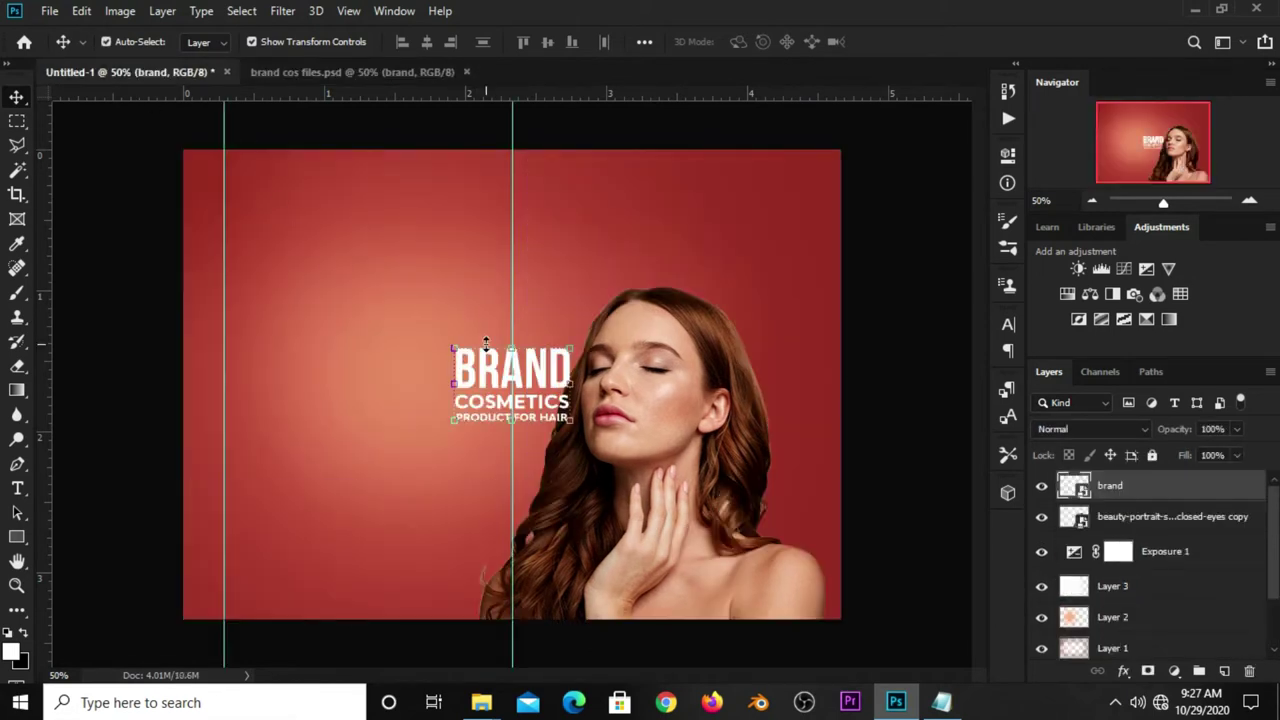
key(ctrl+t)
drag(510, 382, 733, 209)
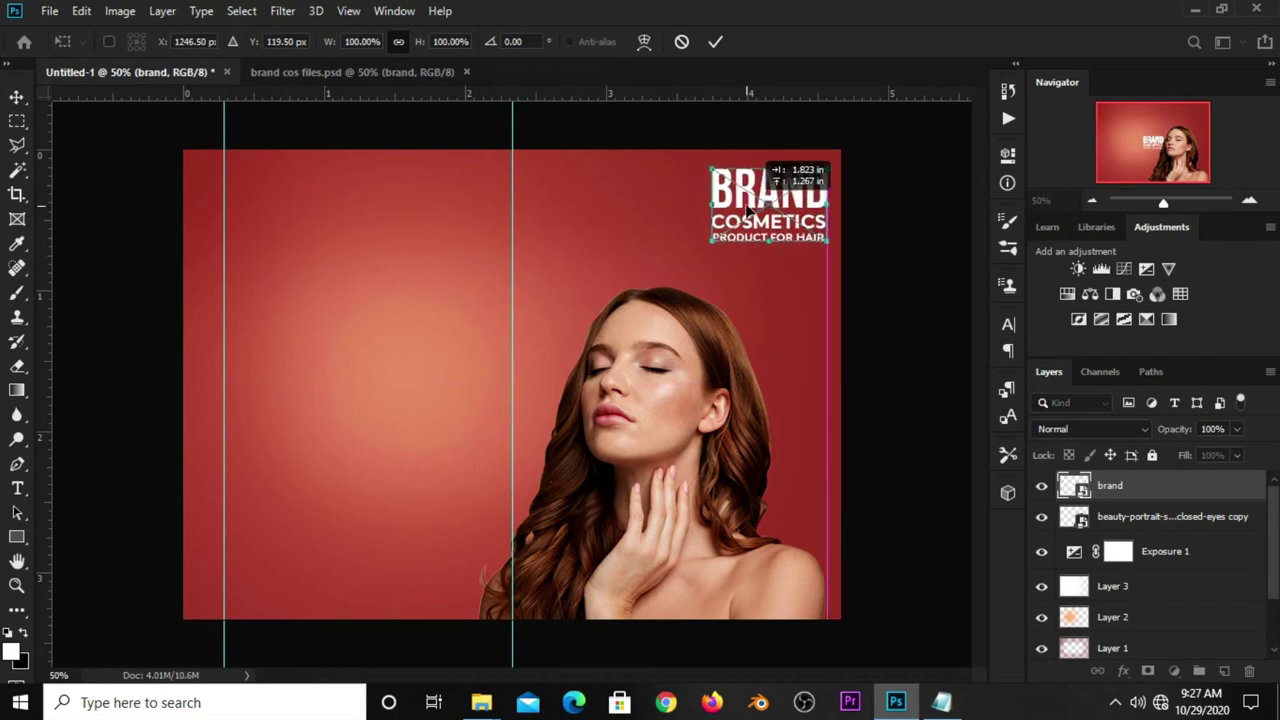
key(Return)
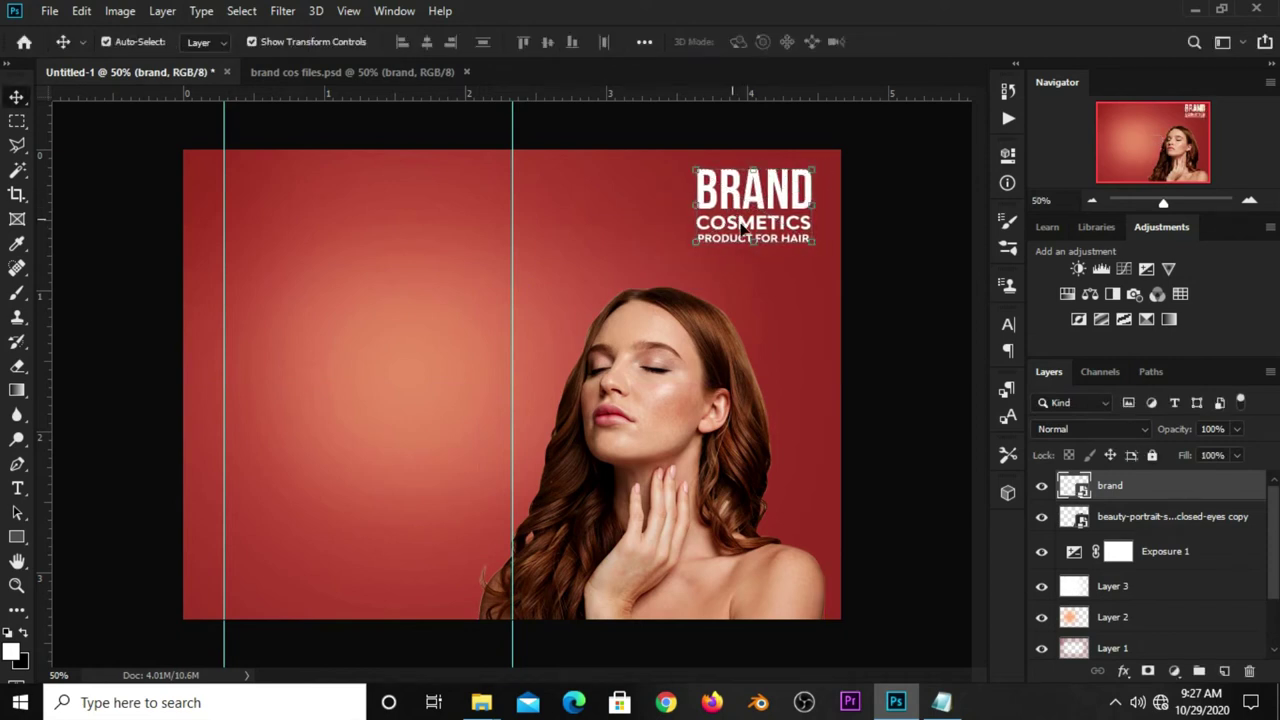
Step: Tint the logo light peach ddaf95 with a Color Overlay effect
click(1042, 489)
click(1042, 489)
click(1123, 672)
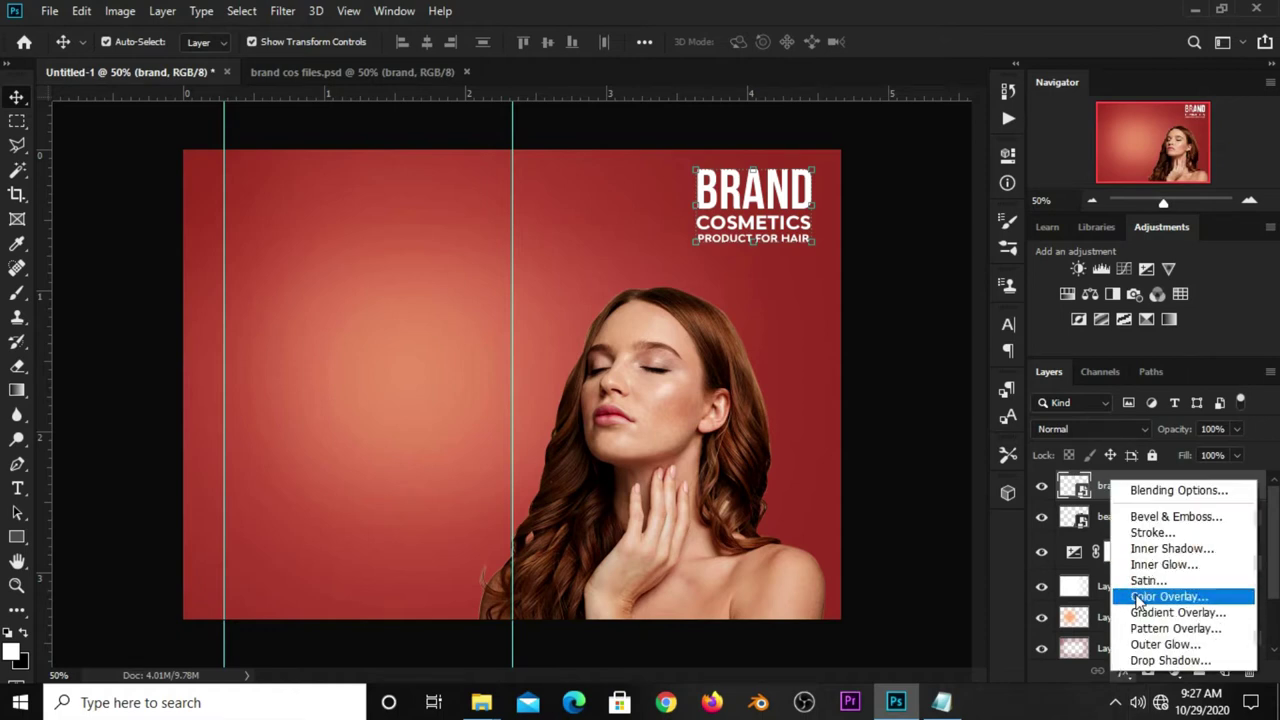
click(1168, 596)
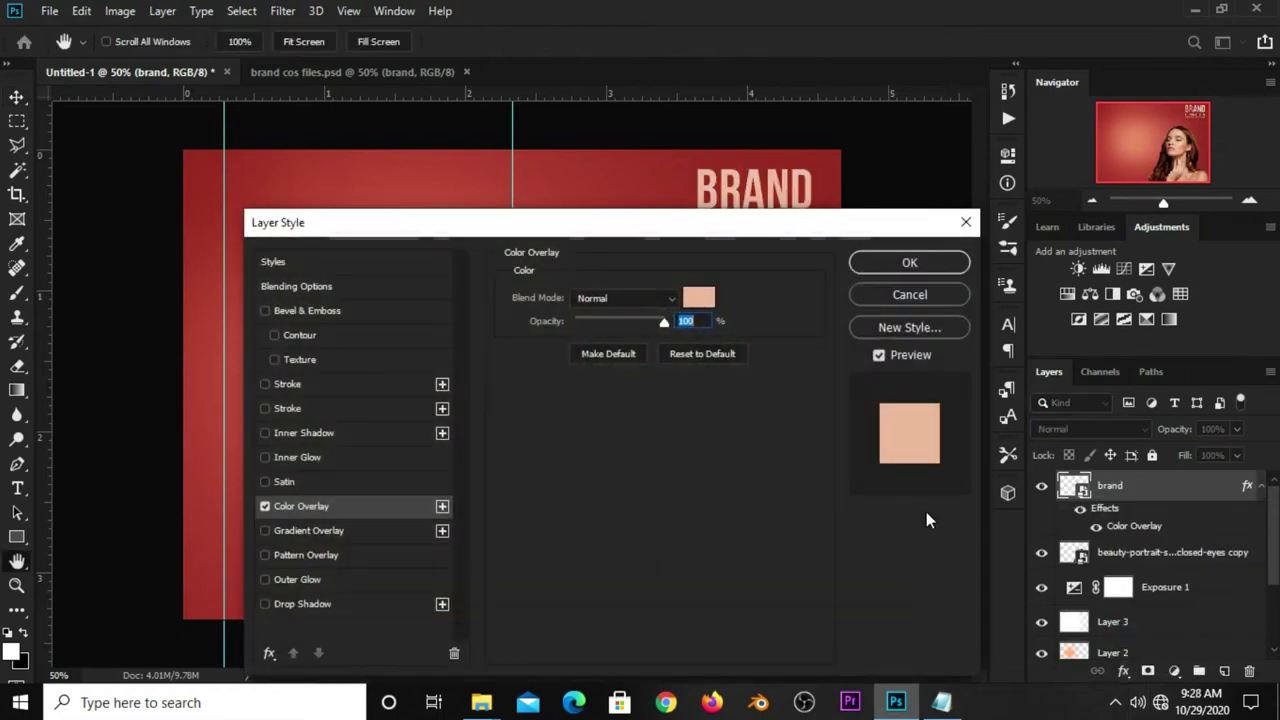
click(700, 298)
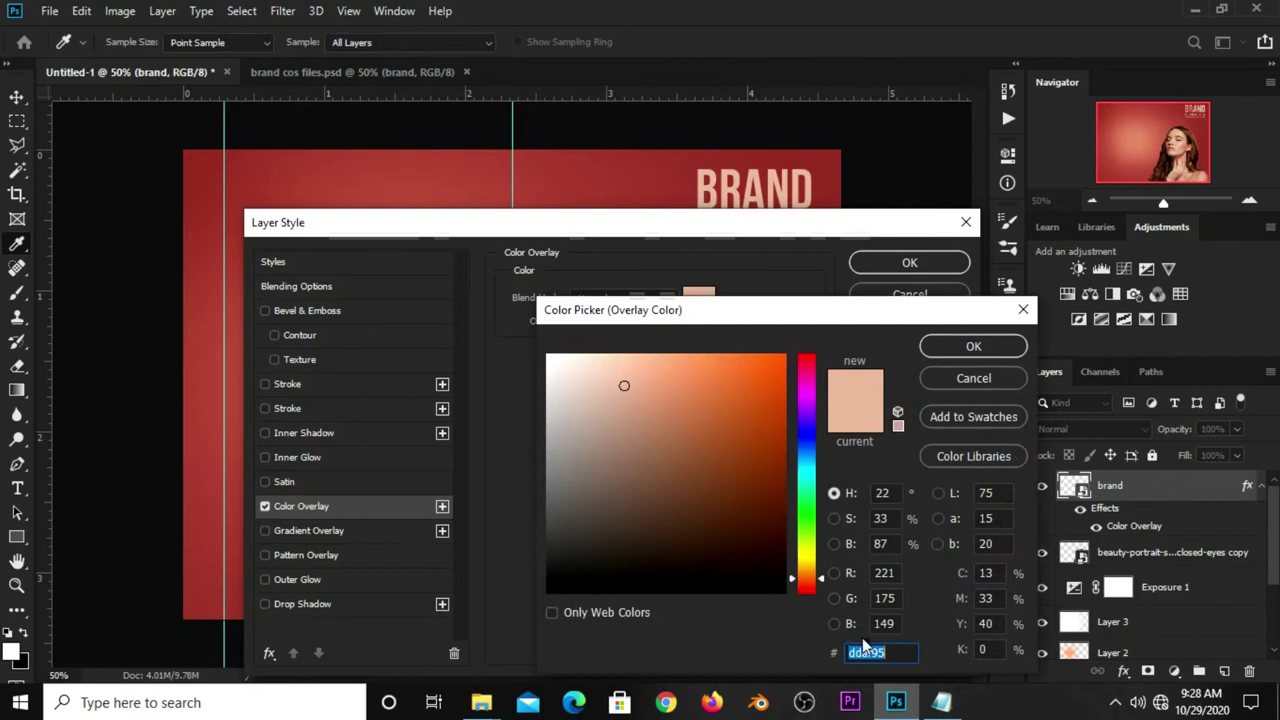
click(926, 350)
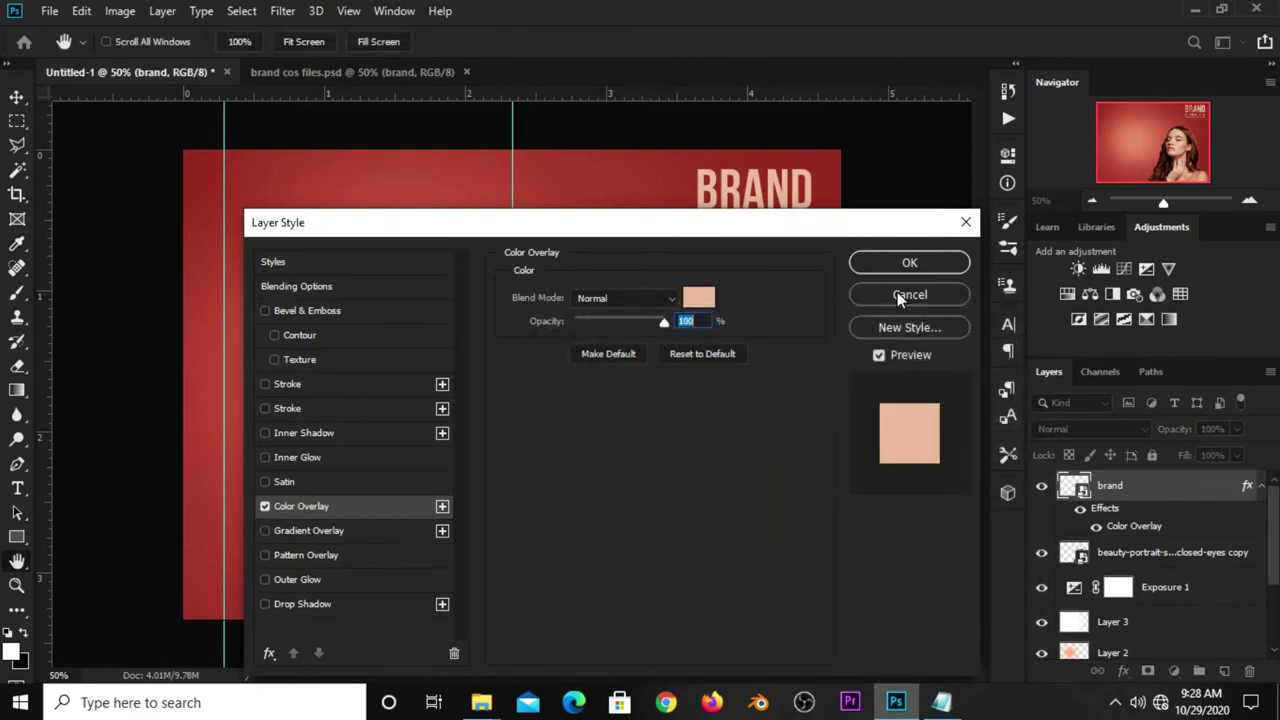
click(935, 262)
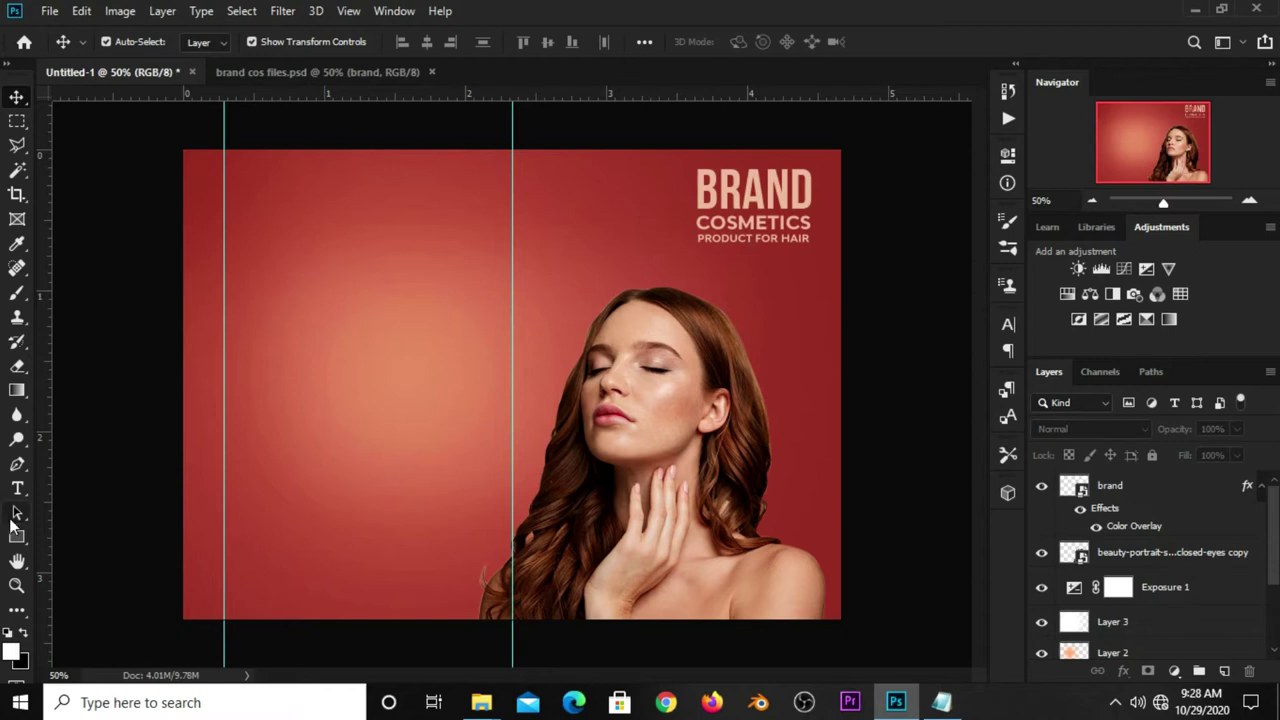
Step: Draw a white-filled rectangle near the banner's top left
drag(17, 537, 70, 541)
click(72, 541)
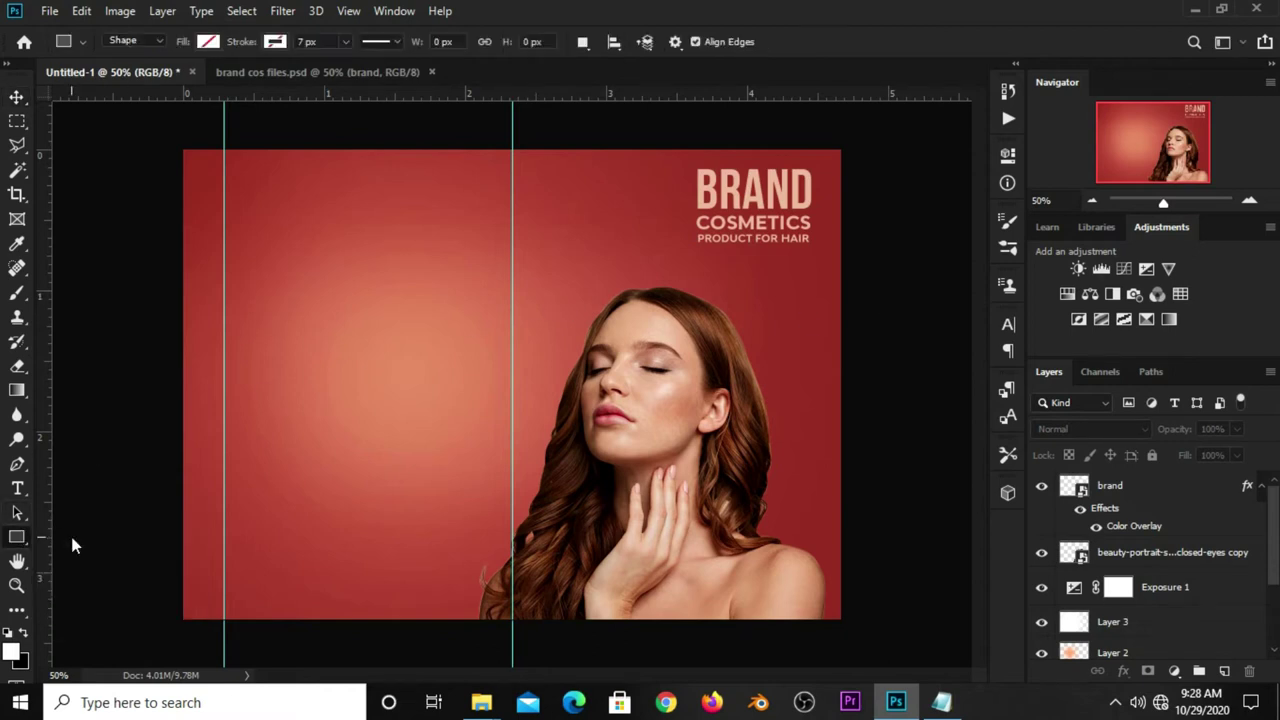
click(205, 41)
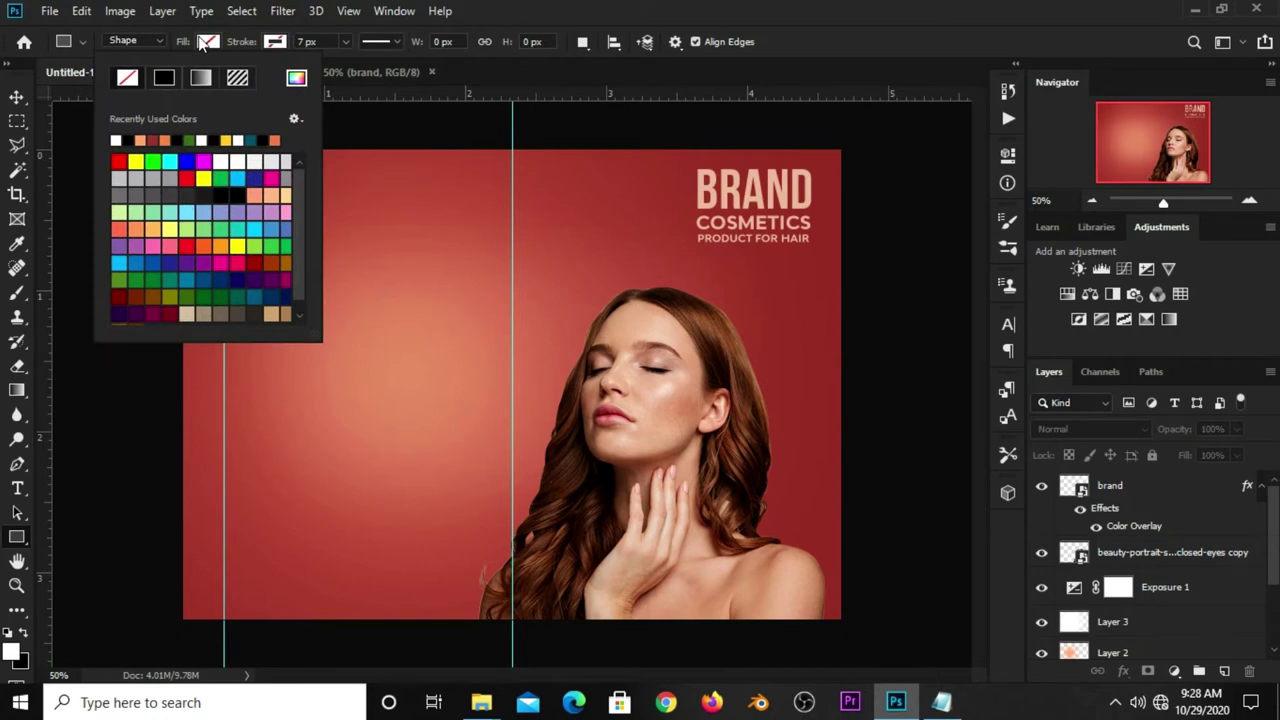
click(117, 142)
click(808, 50)
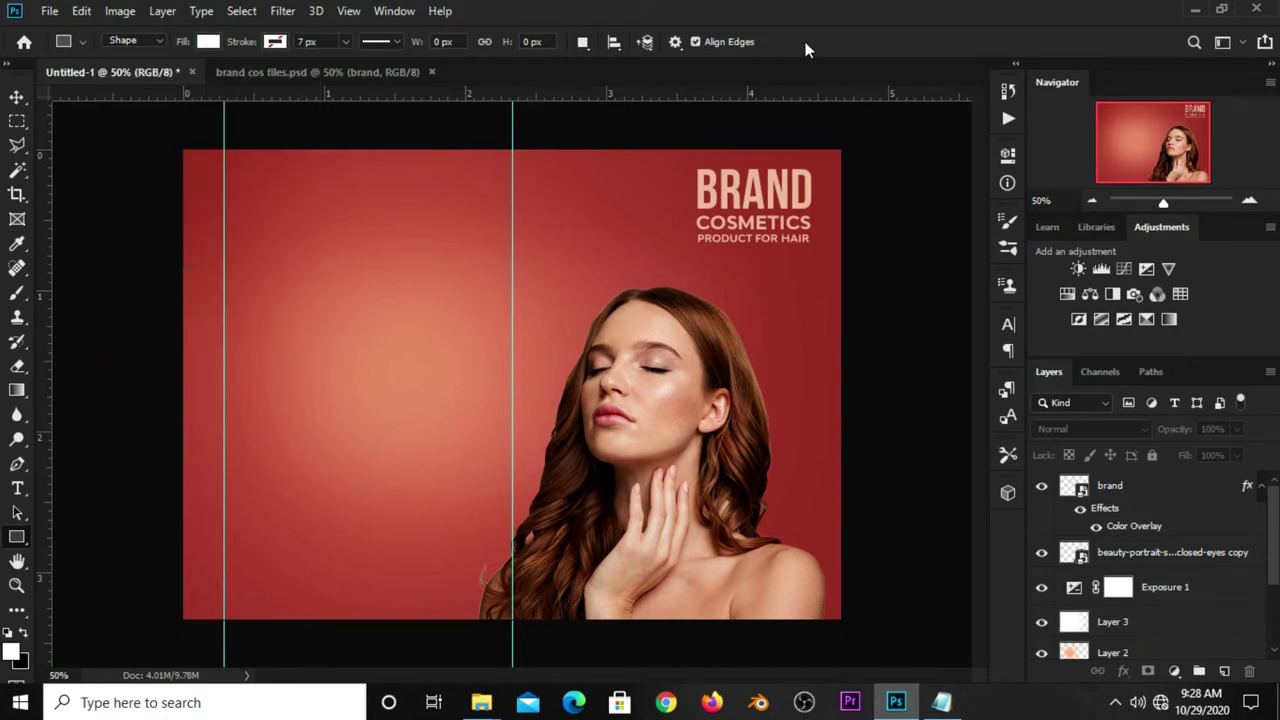
drag(282, 172, 455, 207)
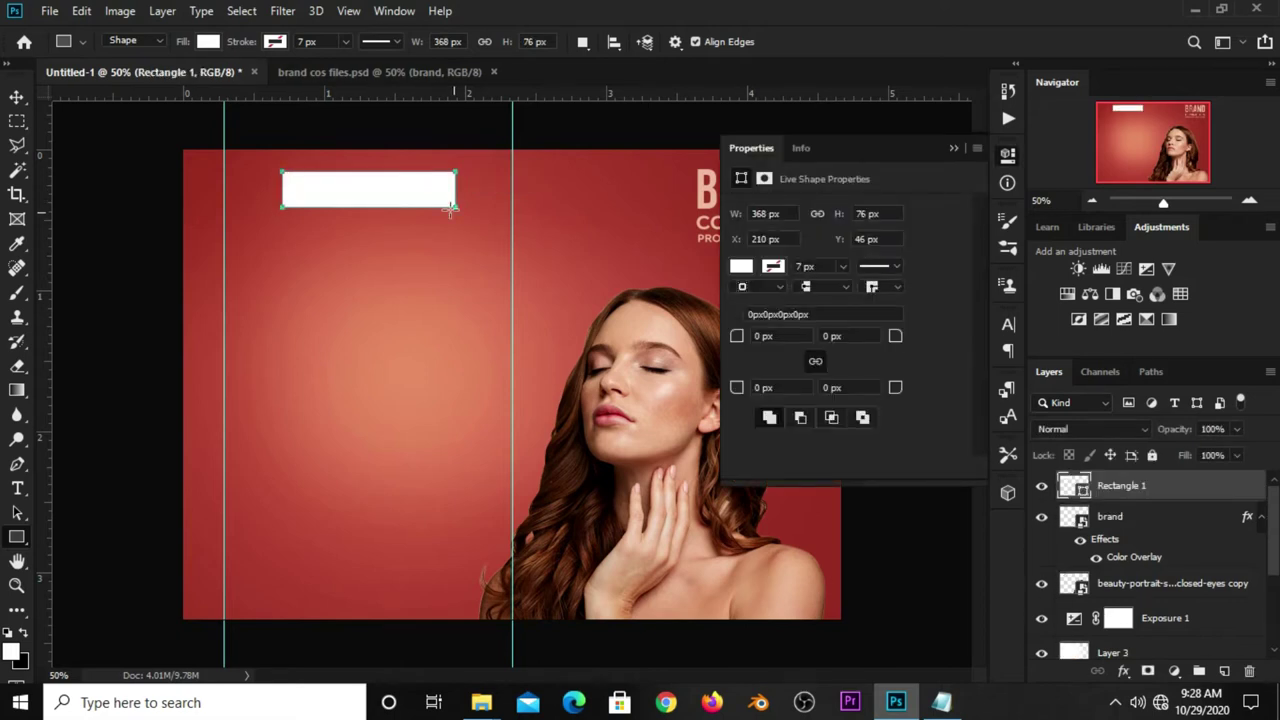
Step: Shrink the white rectangle into a slim 340 × 58 px bar
key(v)
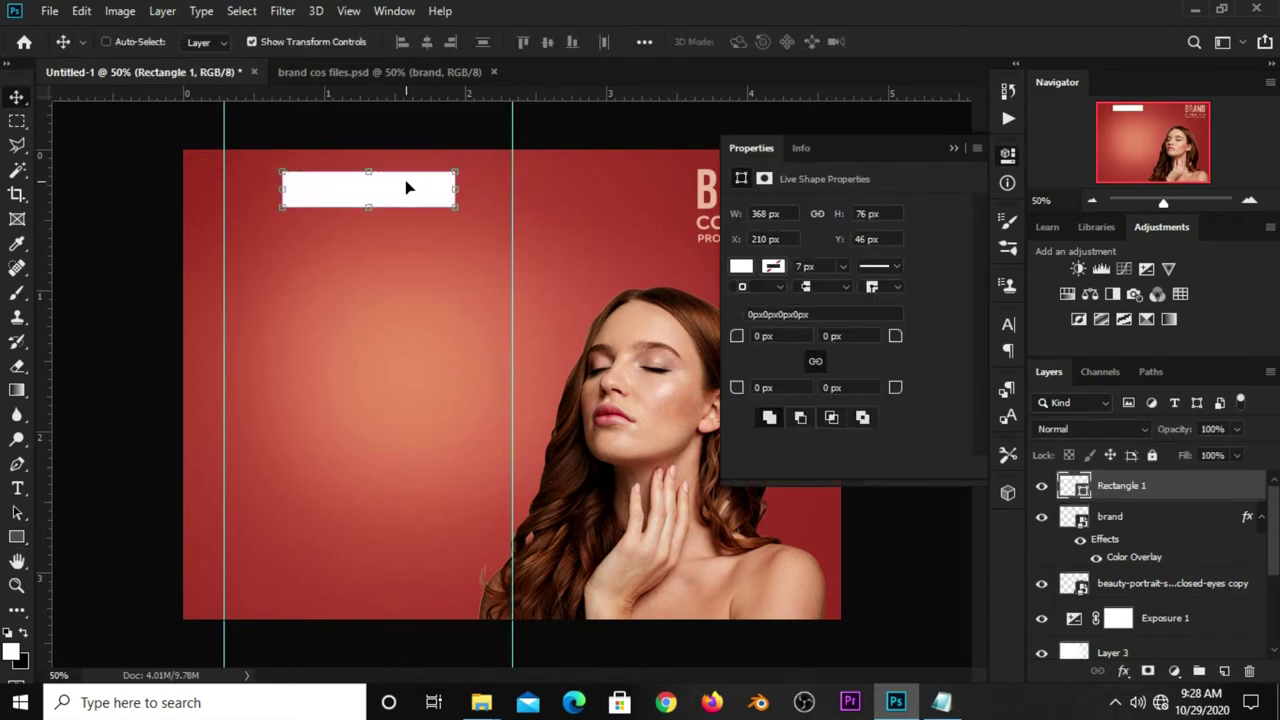
key(ctrl+t)
mouse_move(466, 212)
mouse_down()
mouse_move(380, 201)
mouse_move(371, 175)
mouse_up()
key(Return)
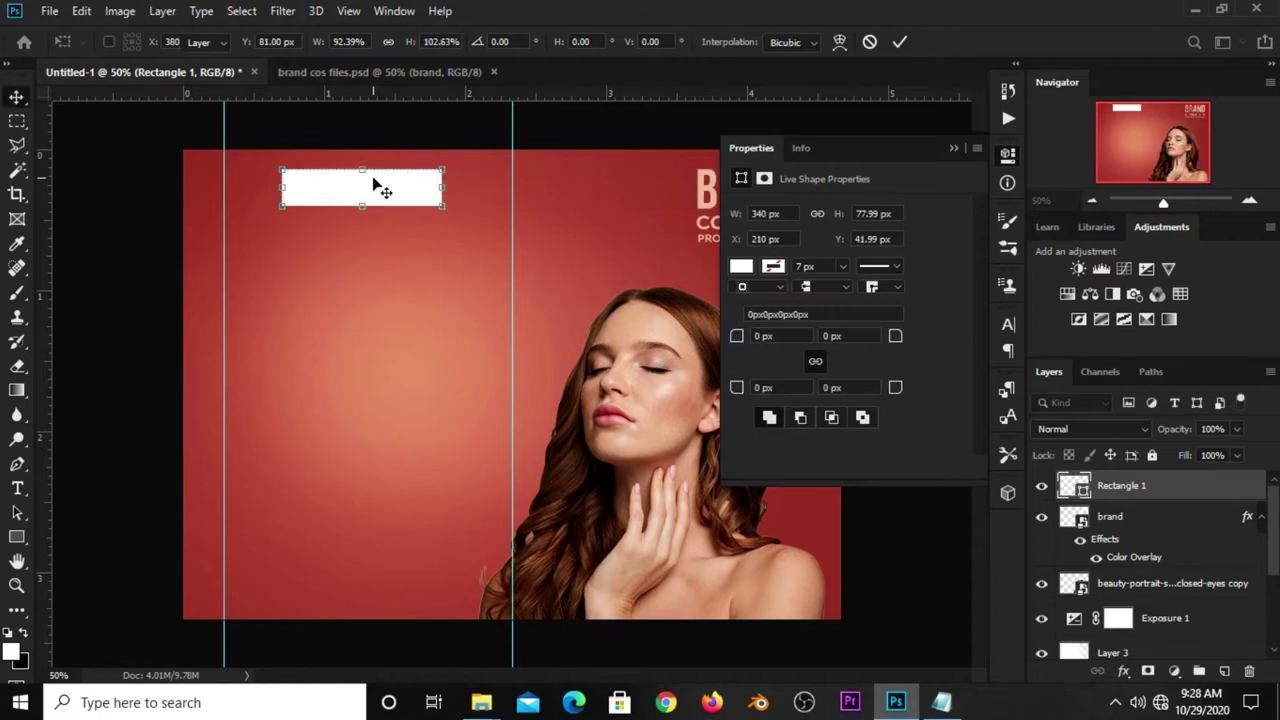
click(363, 166)
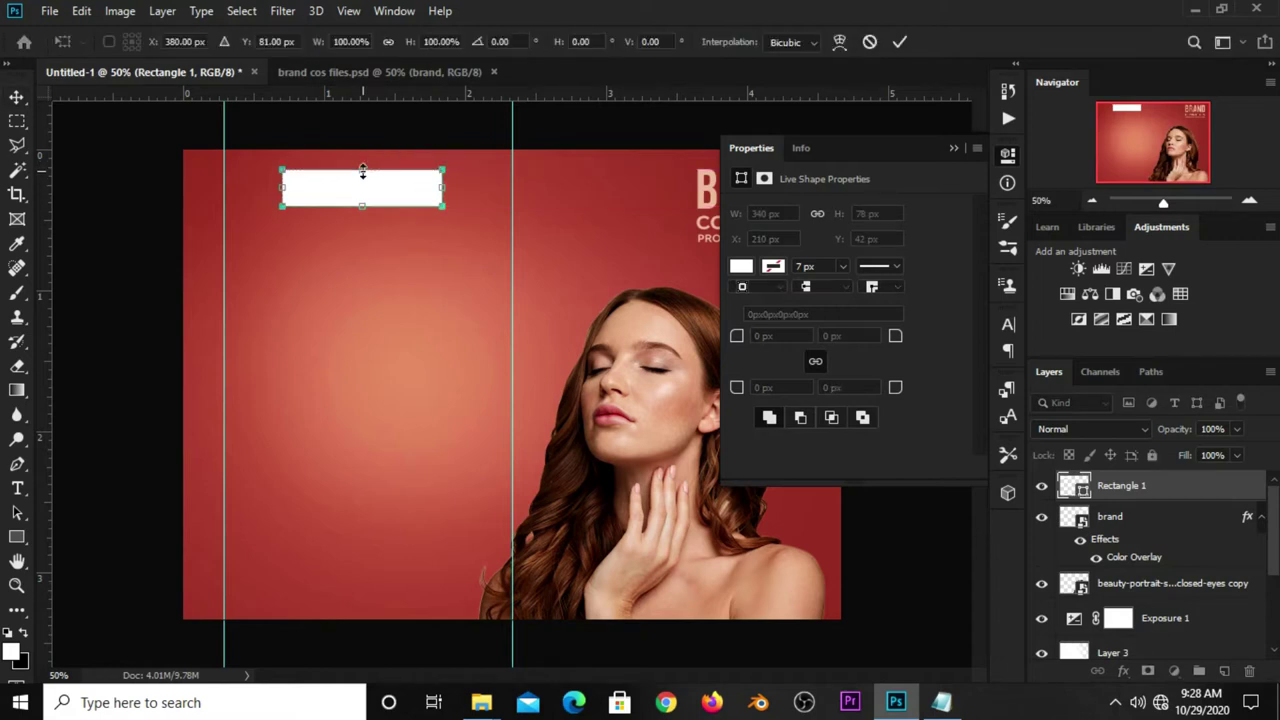
scroll(363, 171, up, 1)
drag(340, 141, 340, 157)
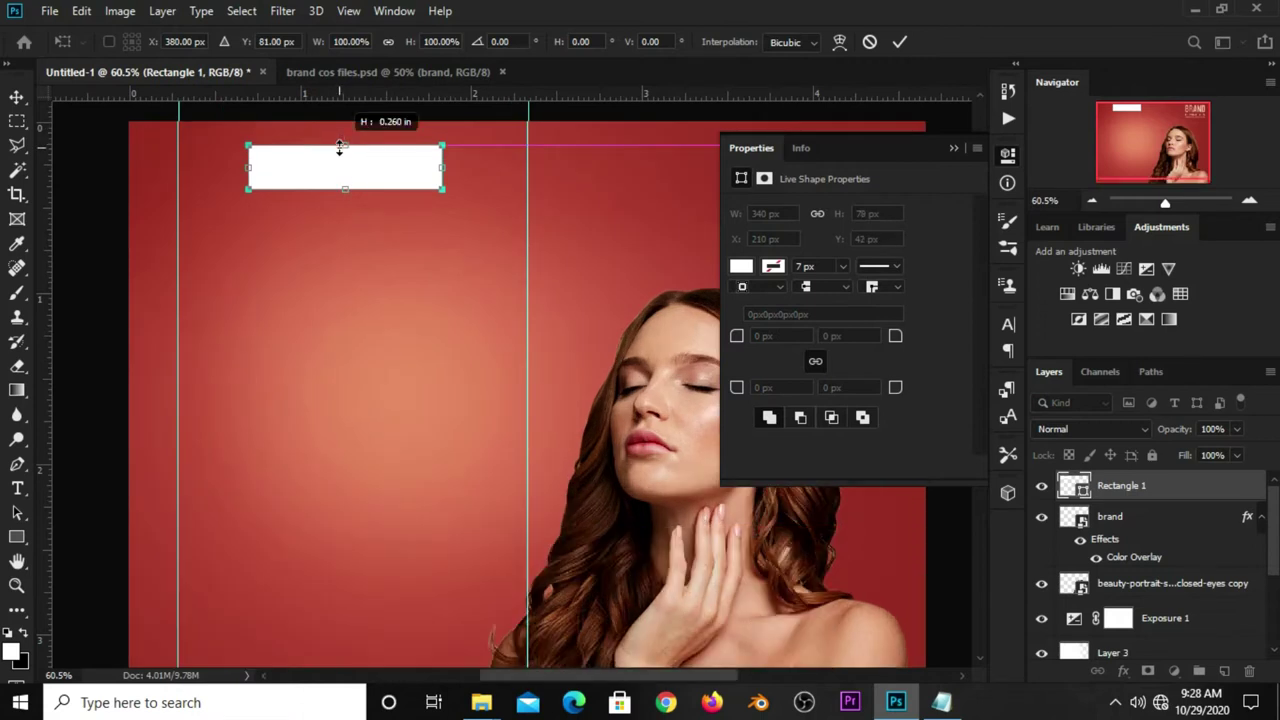
key(Return)
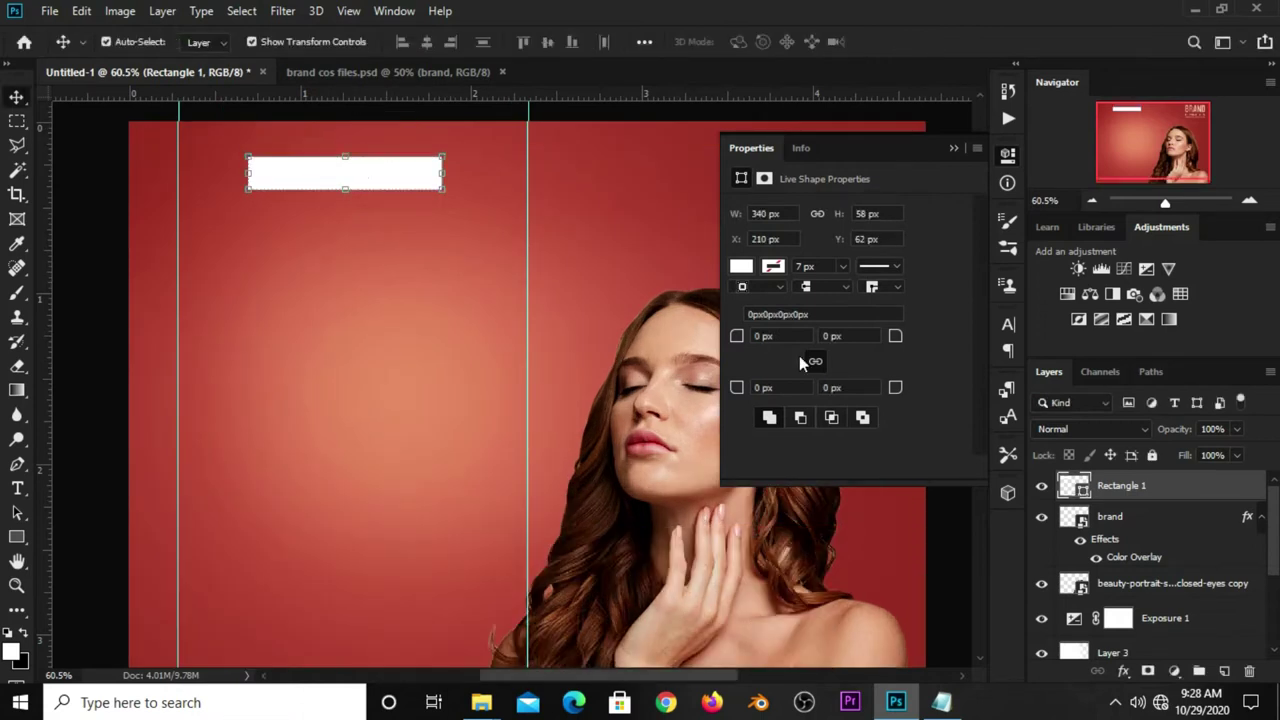
Step: Round the bar's corners to 29 px, with the top-left corner at 0 px
drag(898, 340, 957, 343)
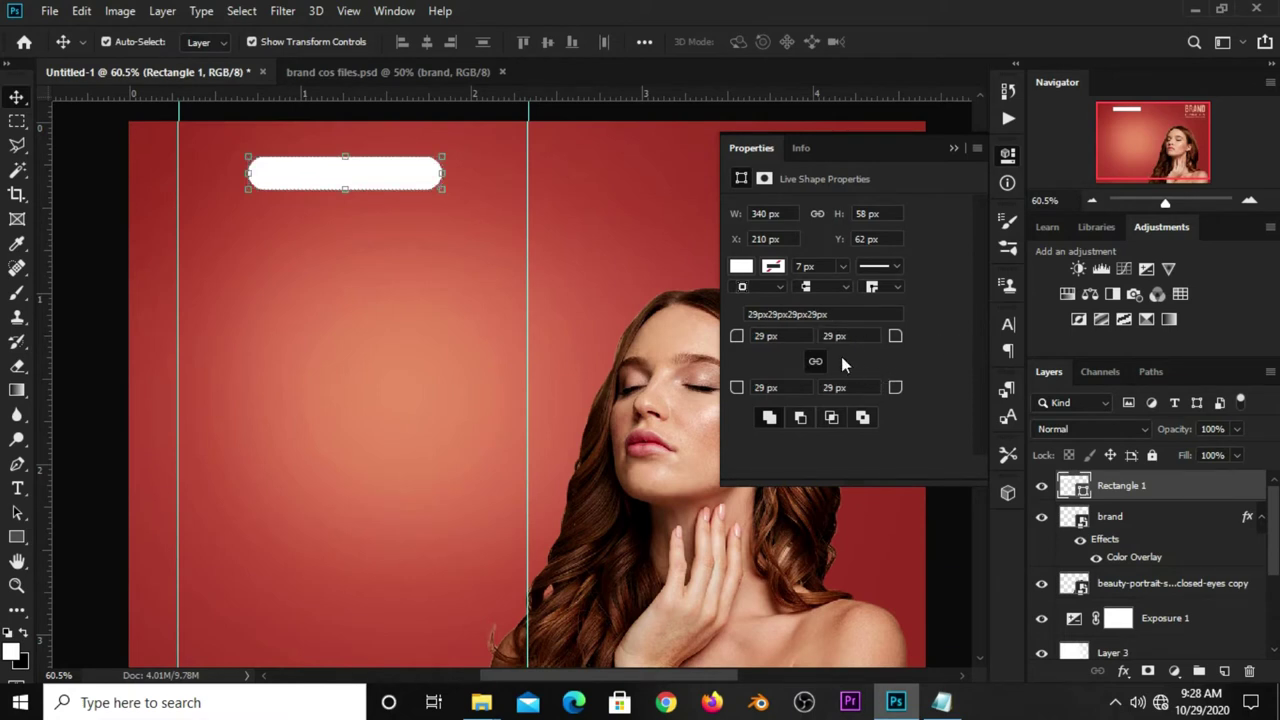
click(815, 361)
drag(787, 335, 748, 338)
key(Return)
click(85, 188)
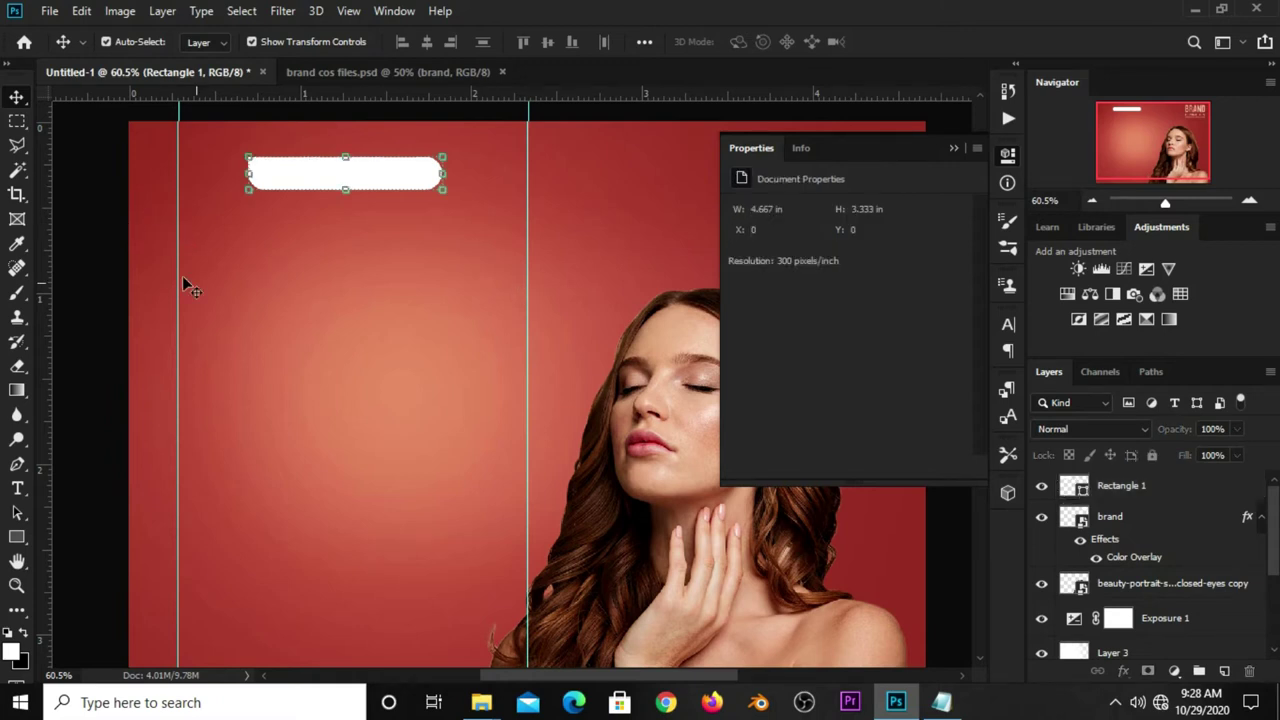
click(953, 148)
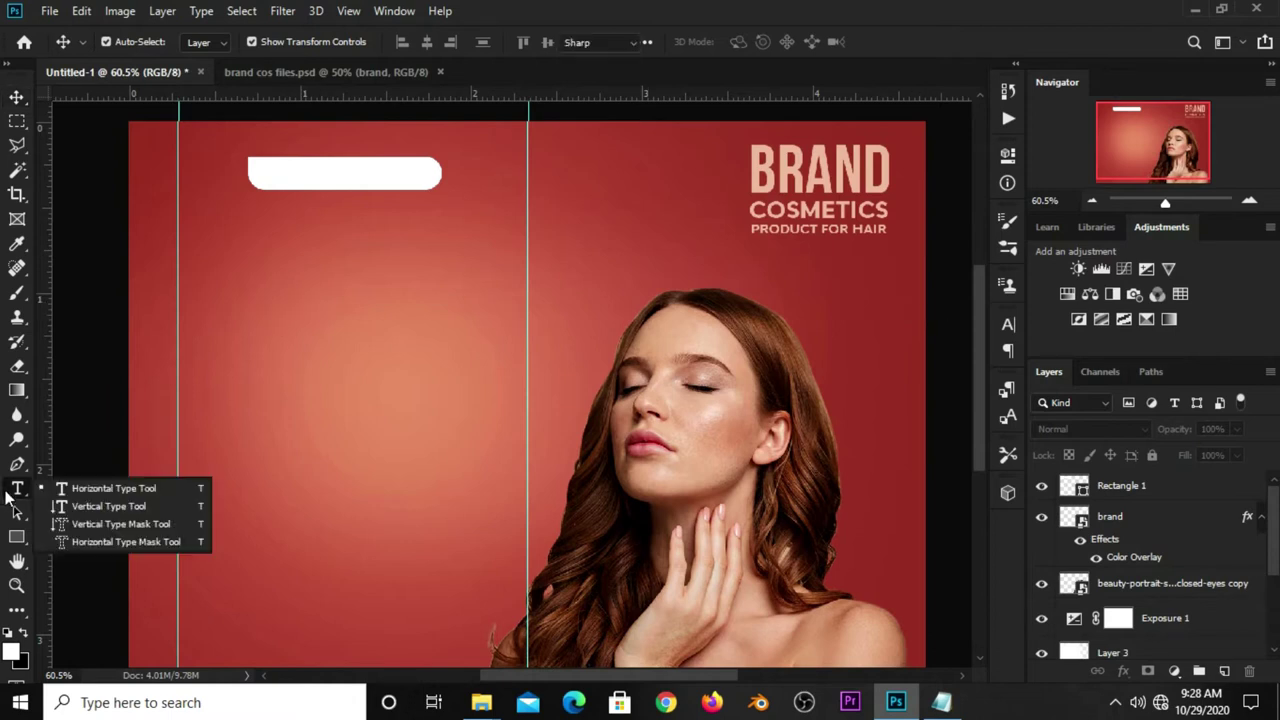
Step: Add the text STRENGHT in a dark red sampled from the banner
drag(17, 488, 70, 489)
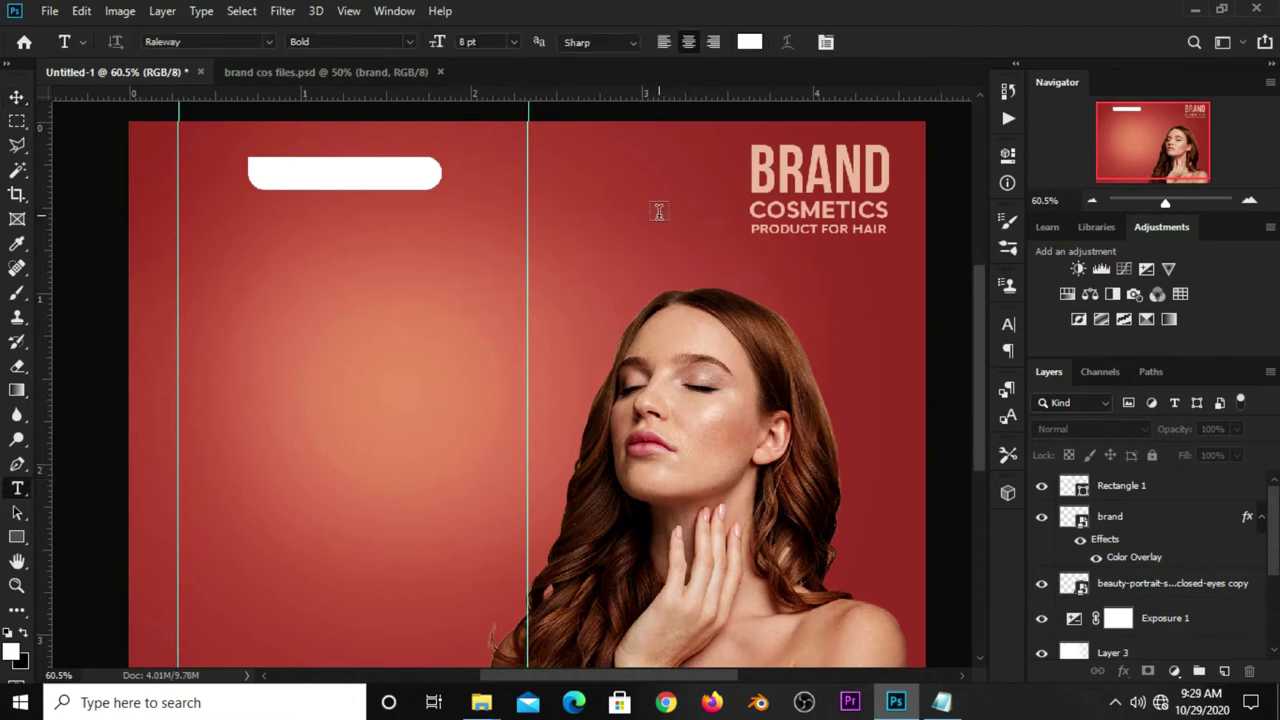
click(749, 42)
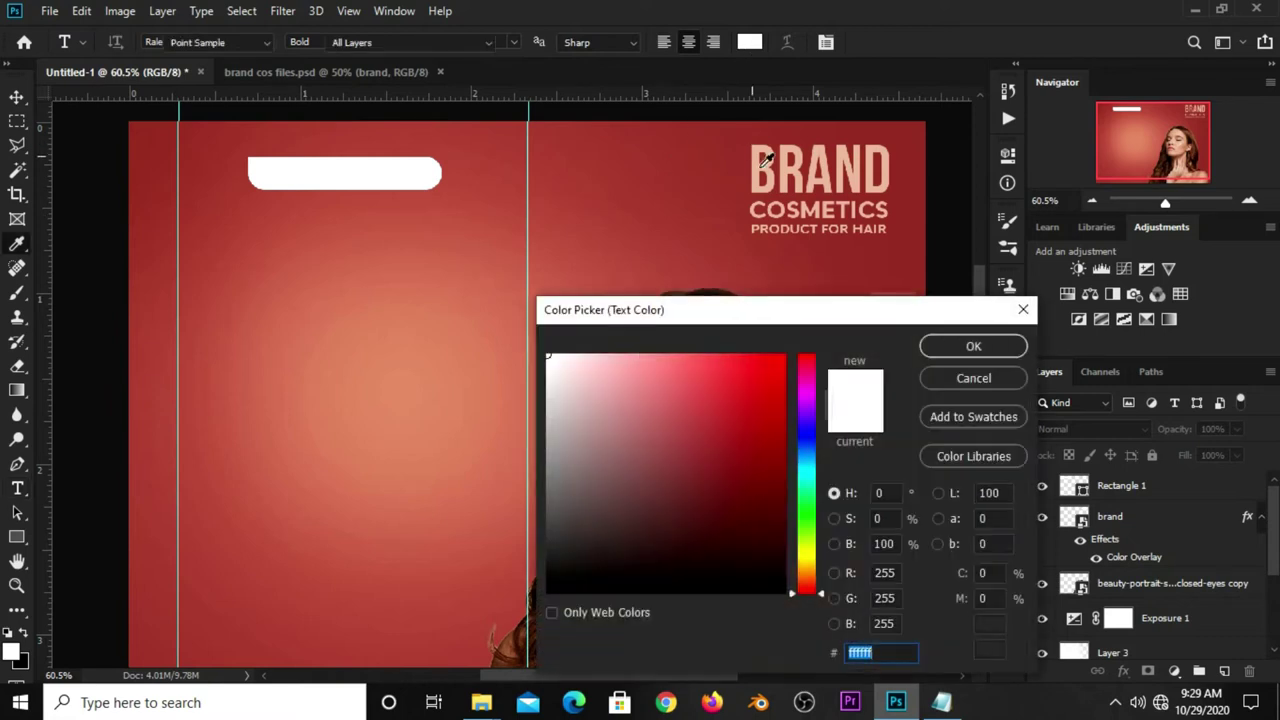
click(918, 139)
click(951, 346)
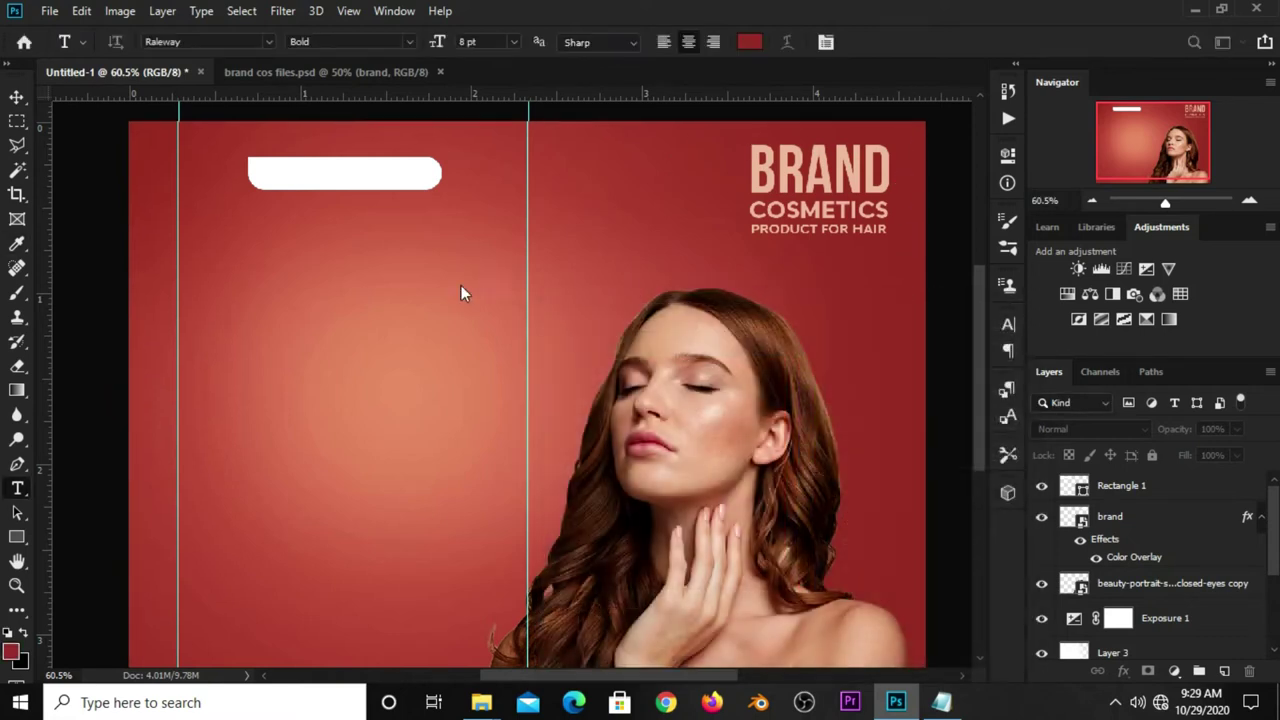
click(380, 288)
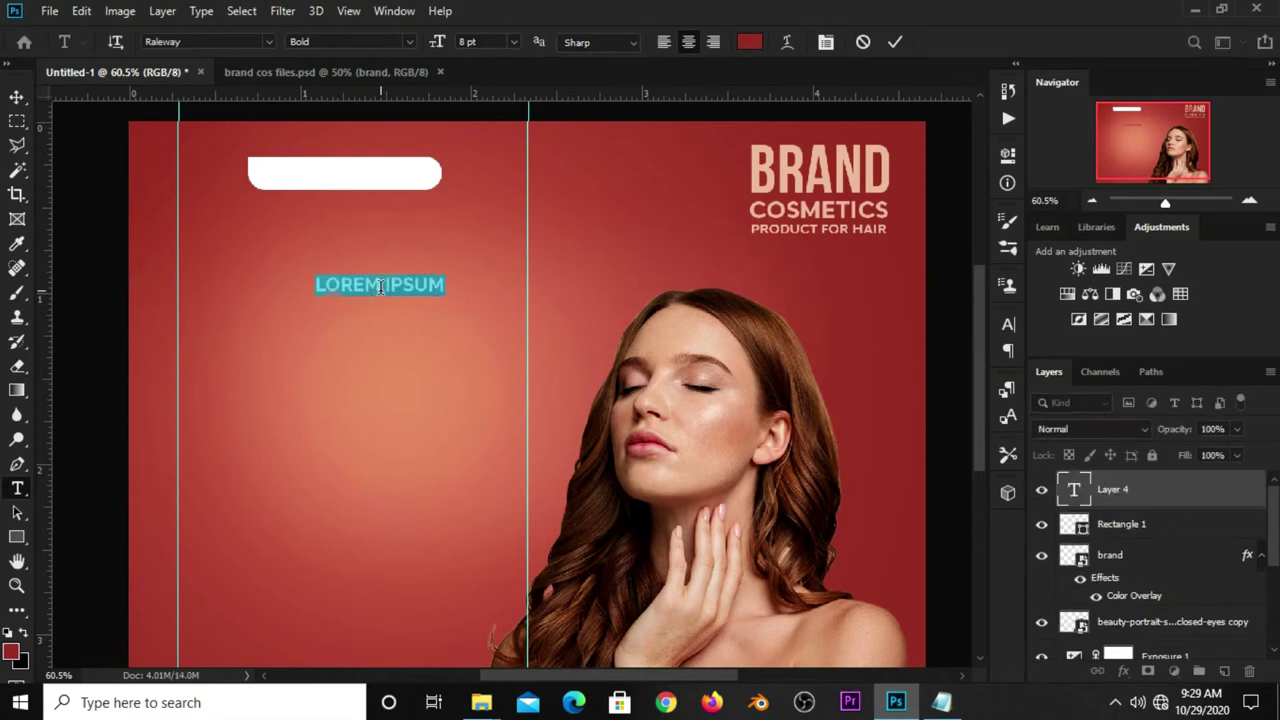
text(STRENGHT)
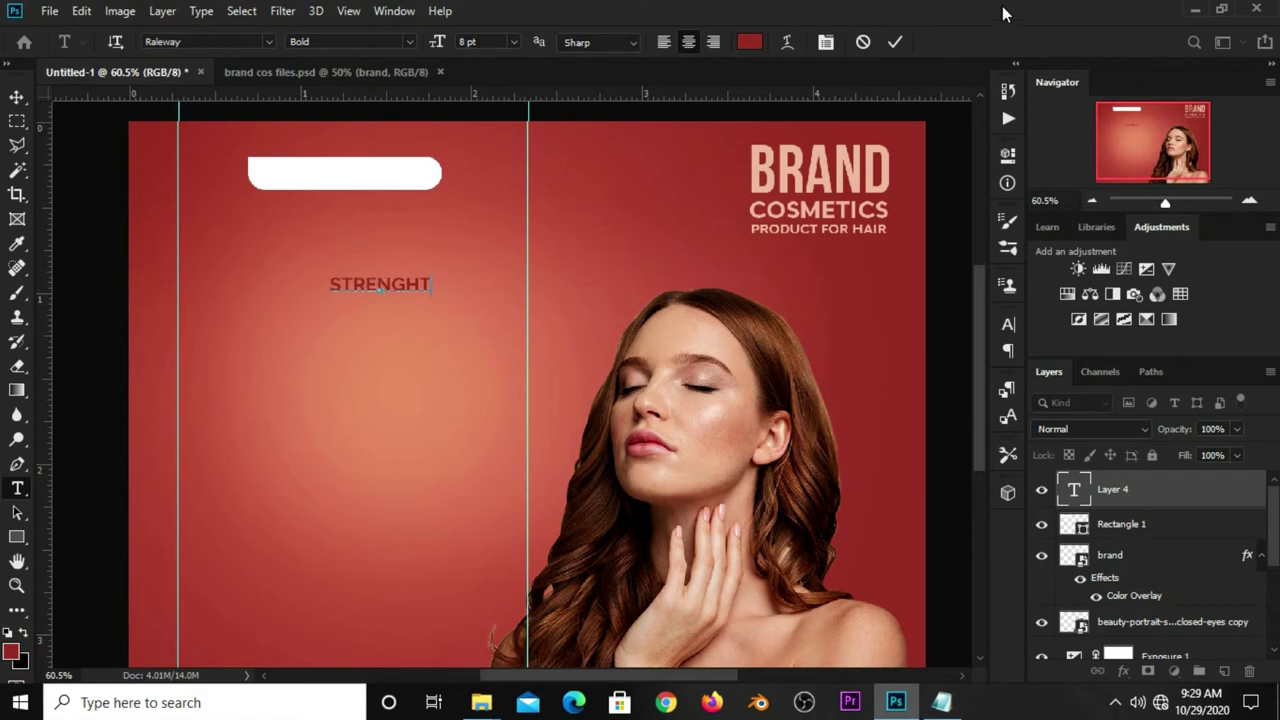
Step: Scale STRENGHT up about 147% and move it into the white bar
click(893, 44)
key(v)
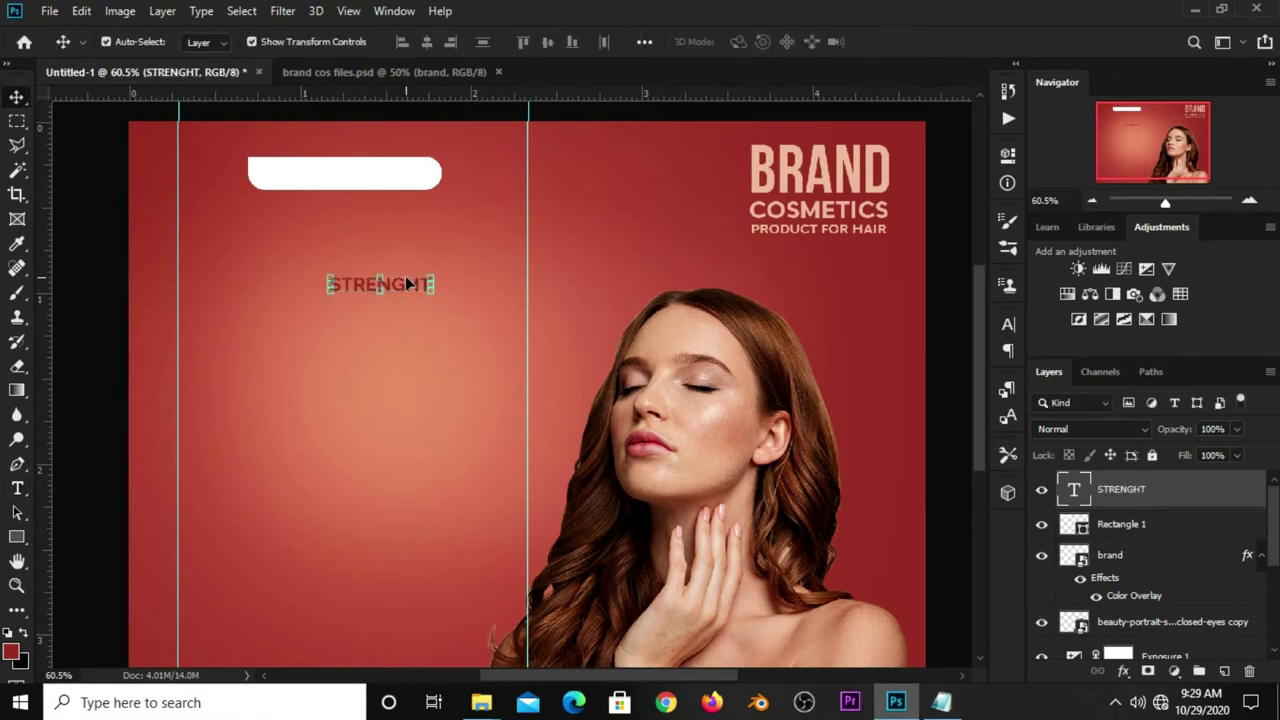
key(ctrl+t)
mouse_move(407, 284)
mouse_down()
mouse_move(366, 182)
mouse_move(348, 174)
mouse_move(414, 186)
mouse_move(423, 200)
mouse_up()
key(Return)
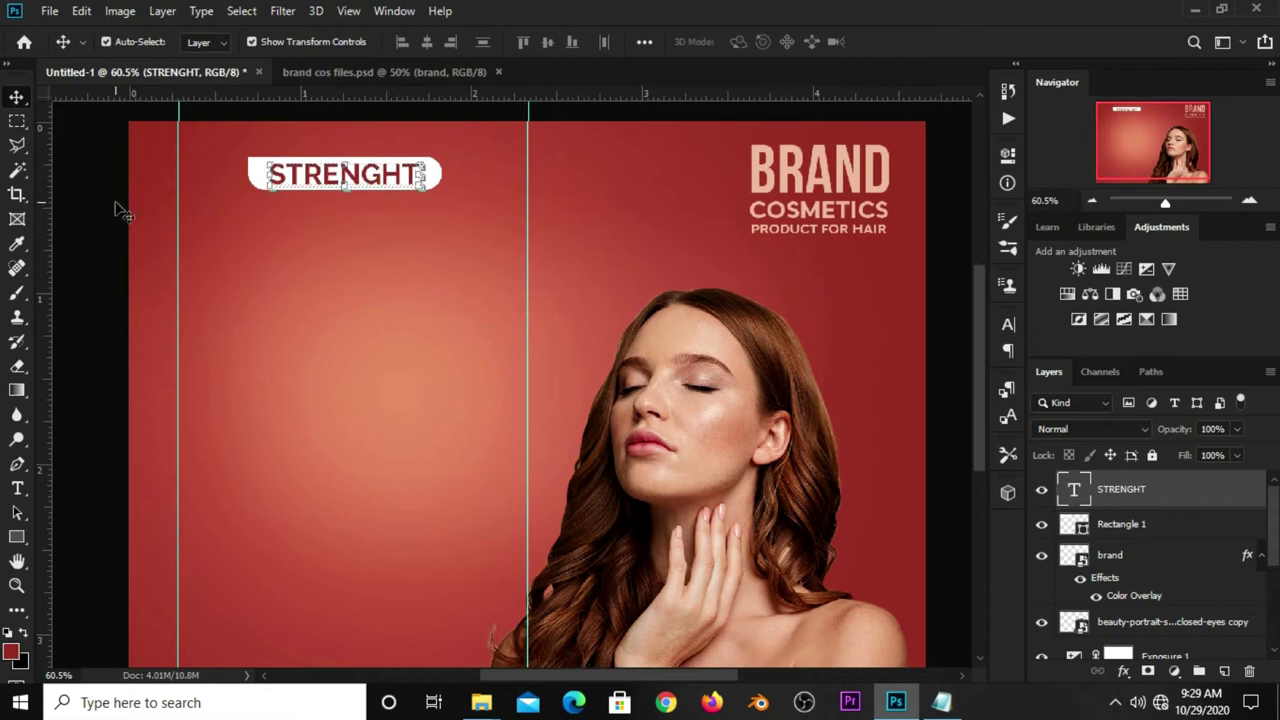
click(152, 188)
click(371, 177)
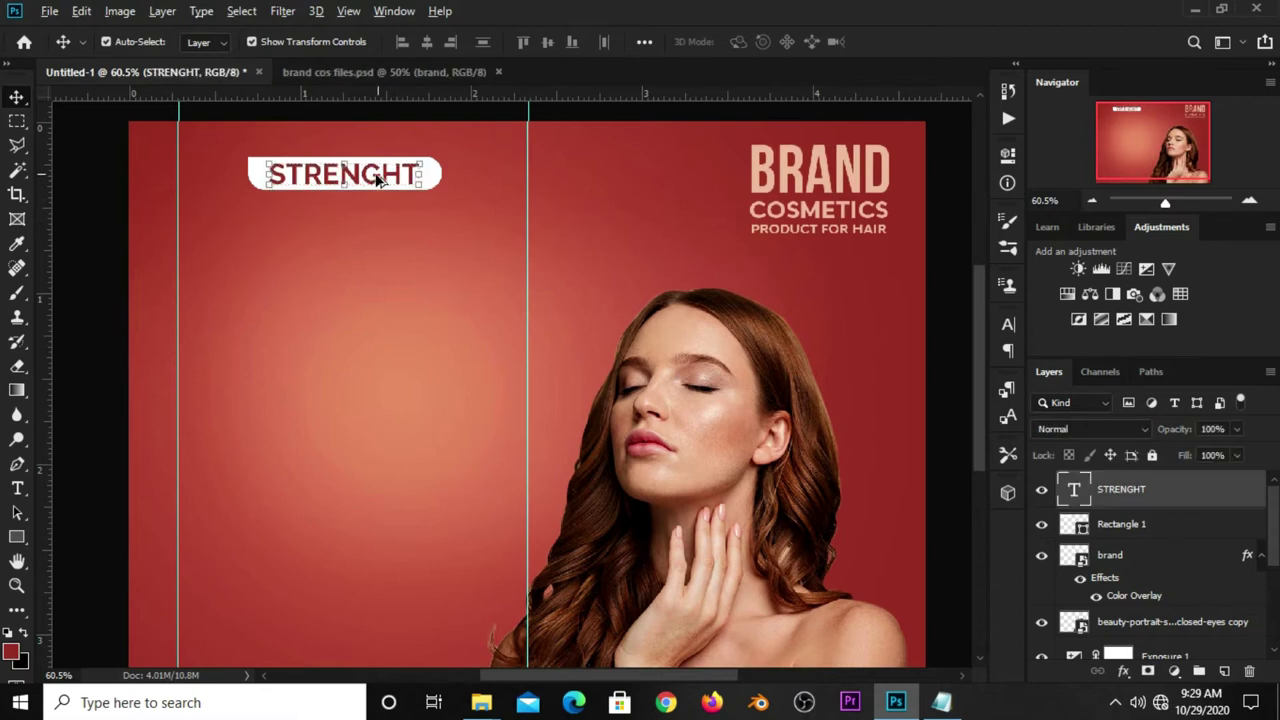
Step: Duplicate the STRENGHT text below the pill and retype the copy as SHAMPOO
drag(378, 178, 370, 276)
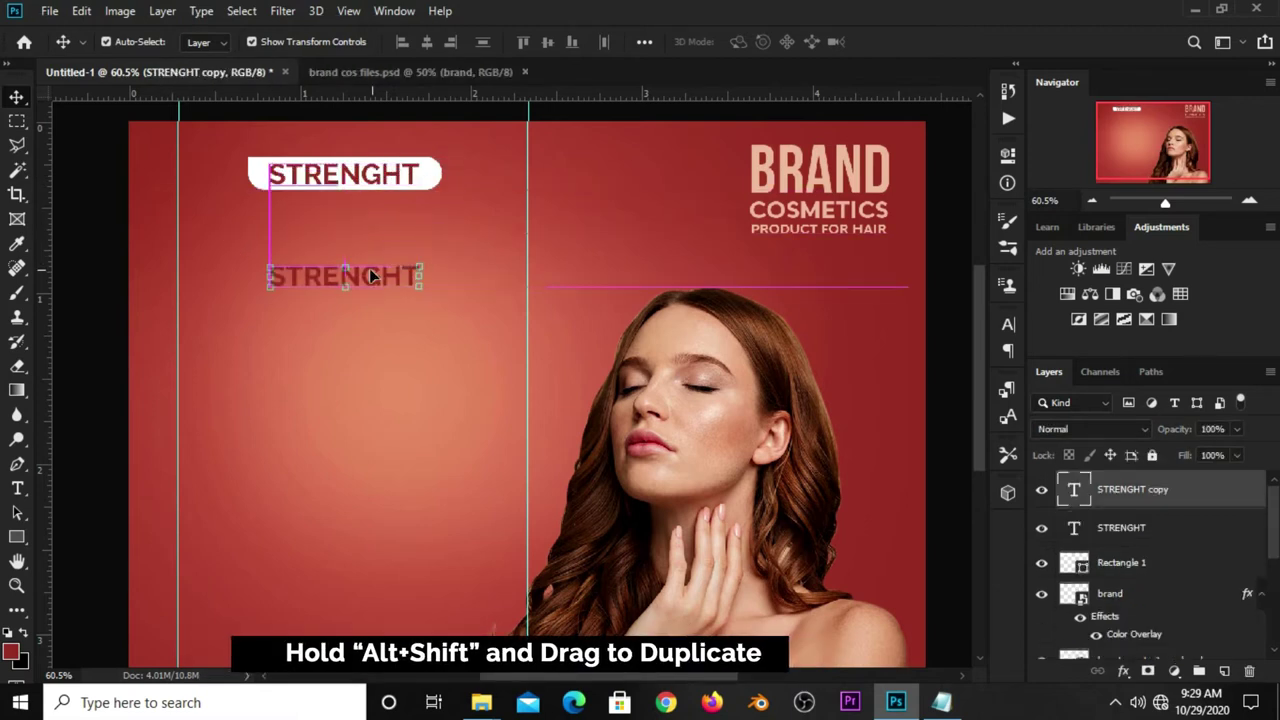
key(t)
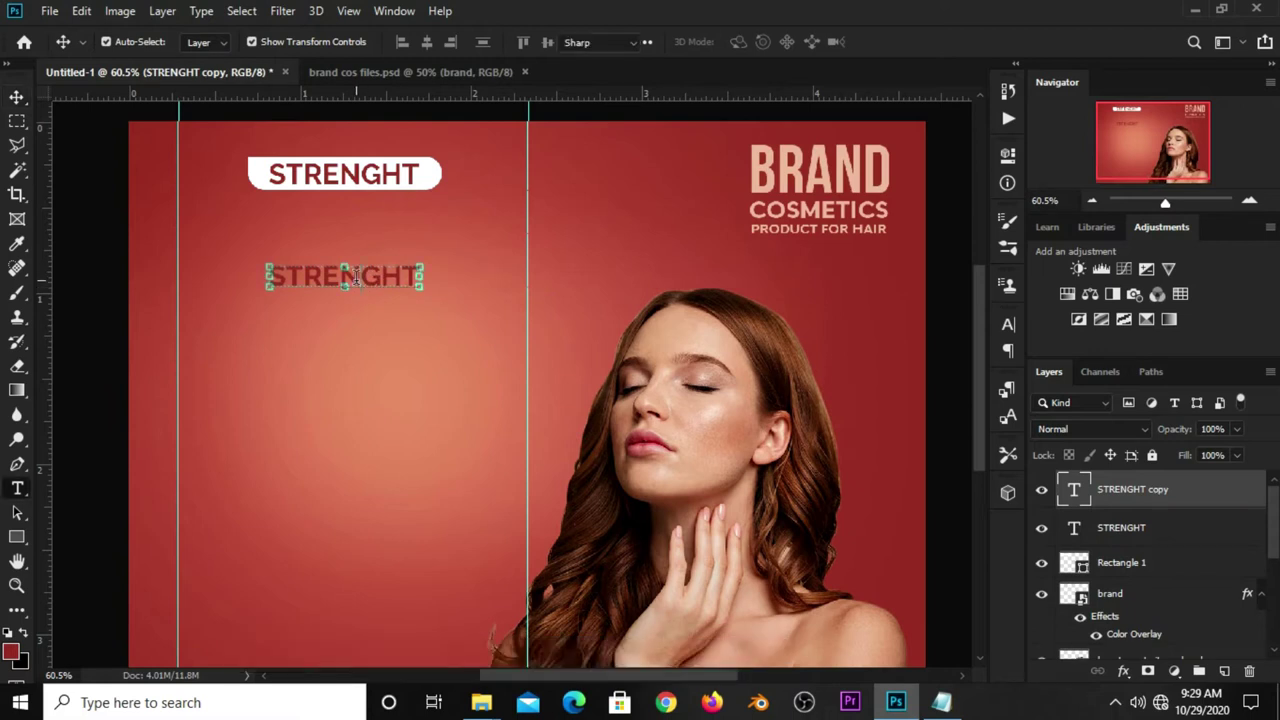
click(356, 277)
double_click(355, 278)
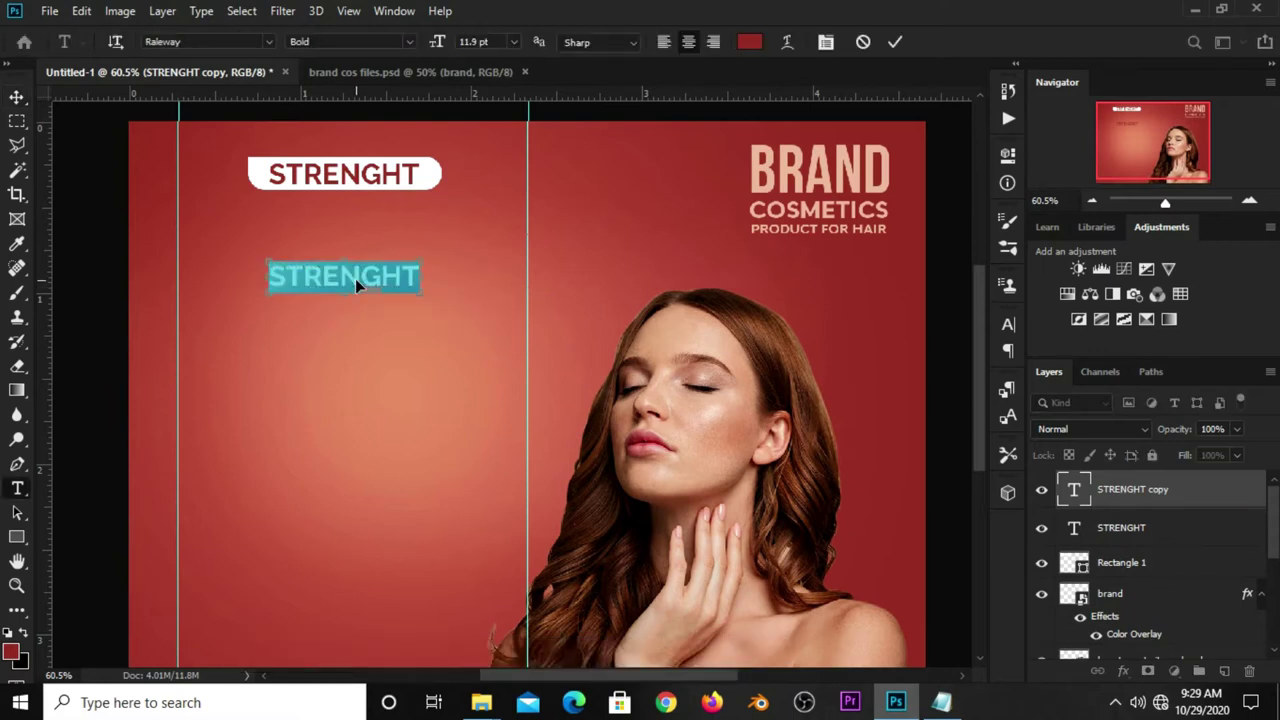
text(SHAMPOO)
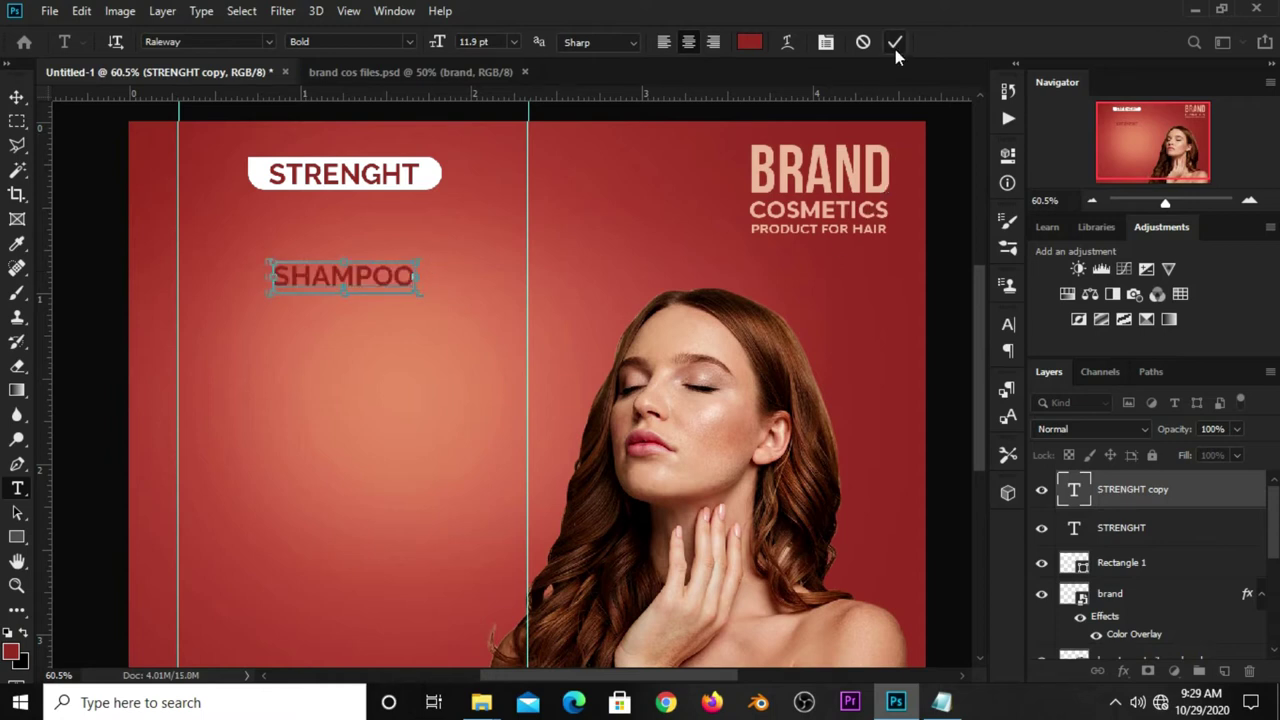
click(894, 42)
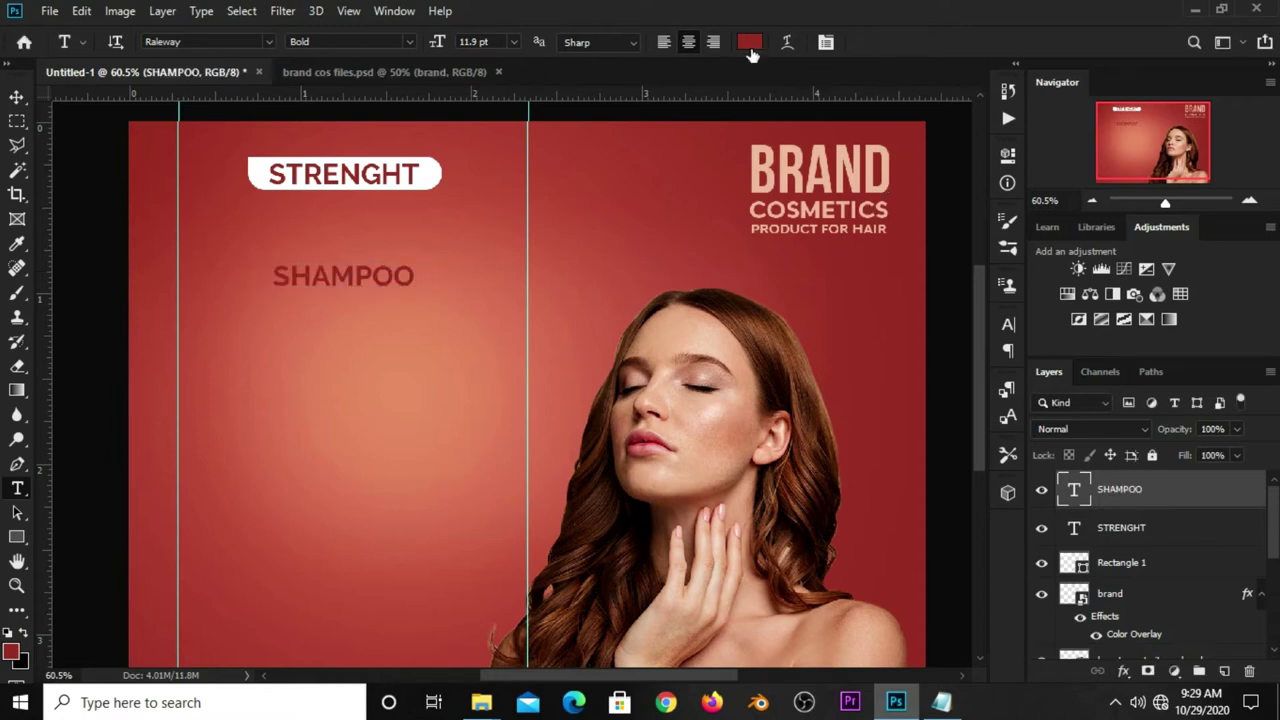
Step: Change the SHAMPOO text colour to white (#ffffff)
click(749, 42)
text(ffffff)
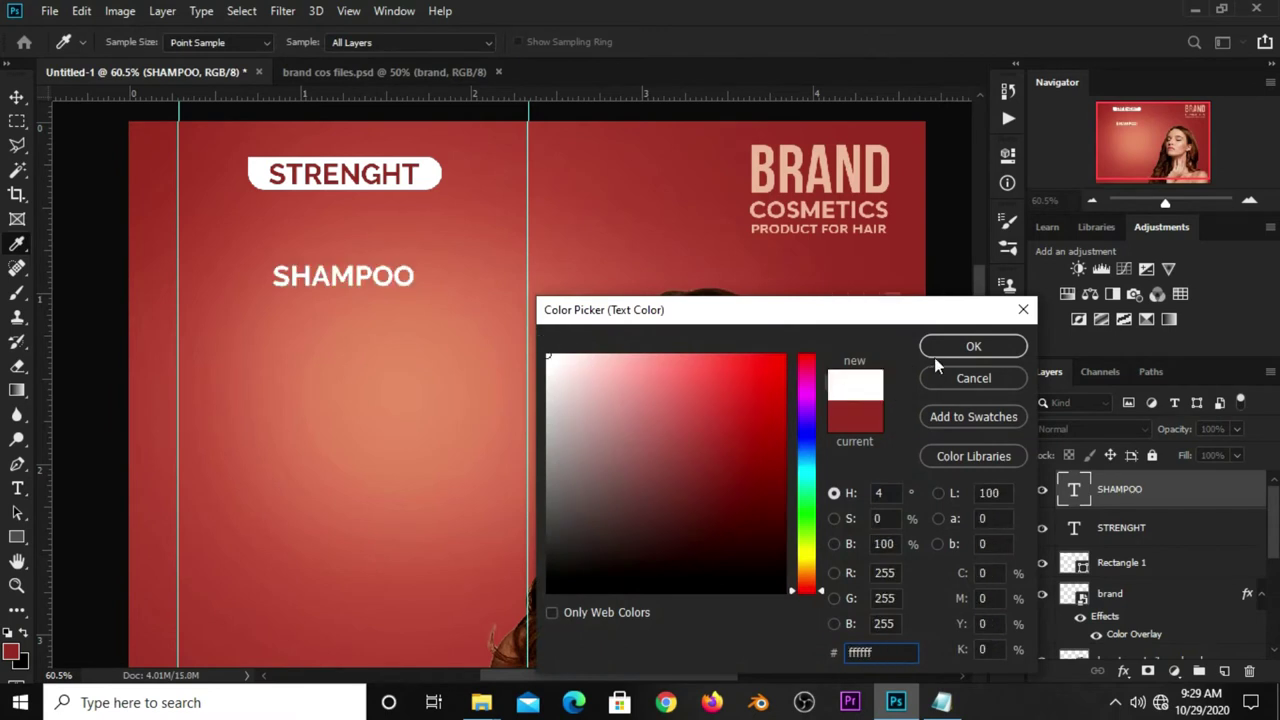
key(Return)
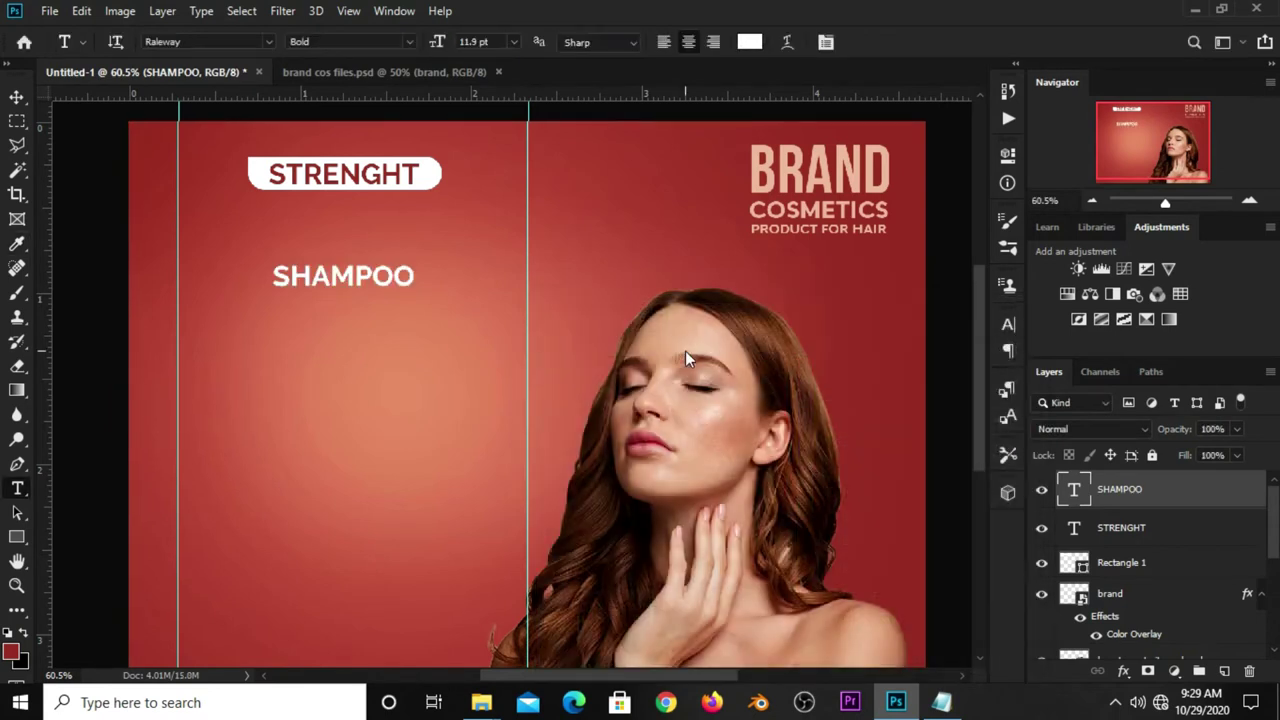
key(v)
Step: Set SHAMPOO's font to solid Gobold in the Character panel
click(1008, 323)
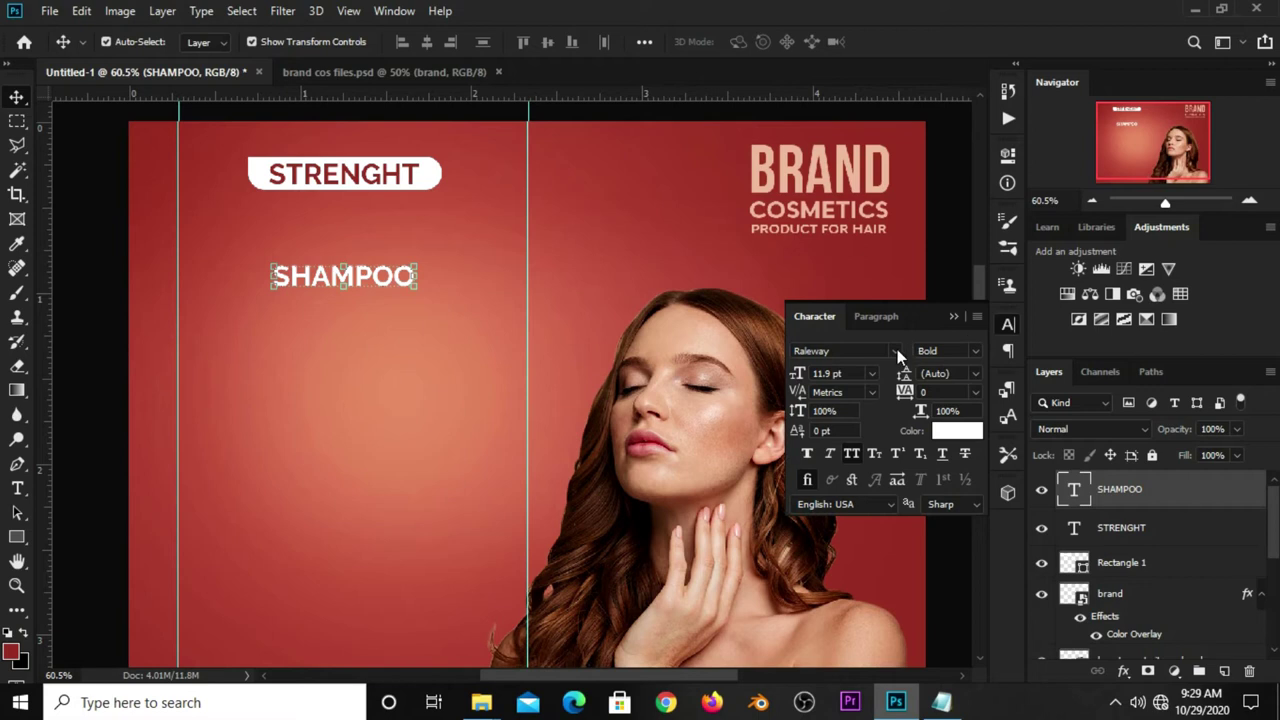
click(878, 353)
click(878, 353)
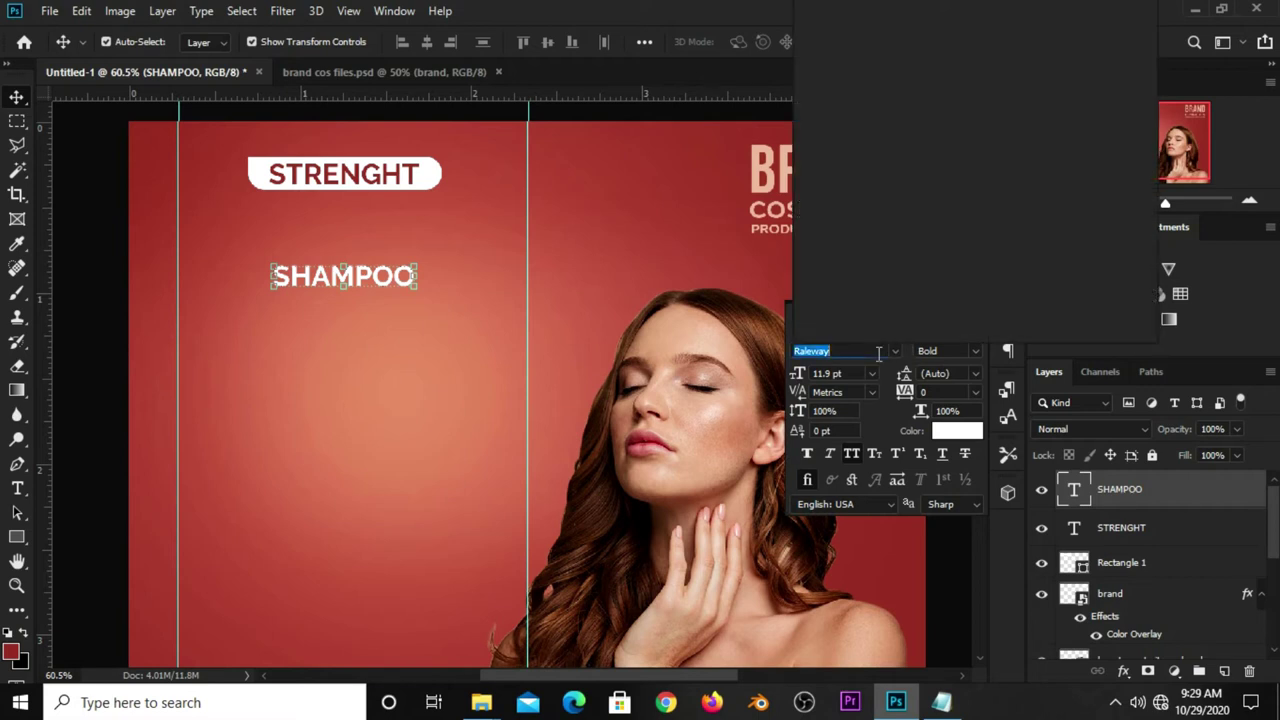
text(go)
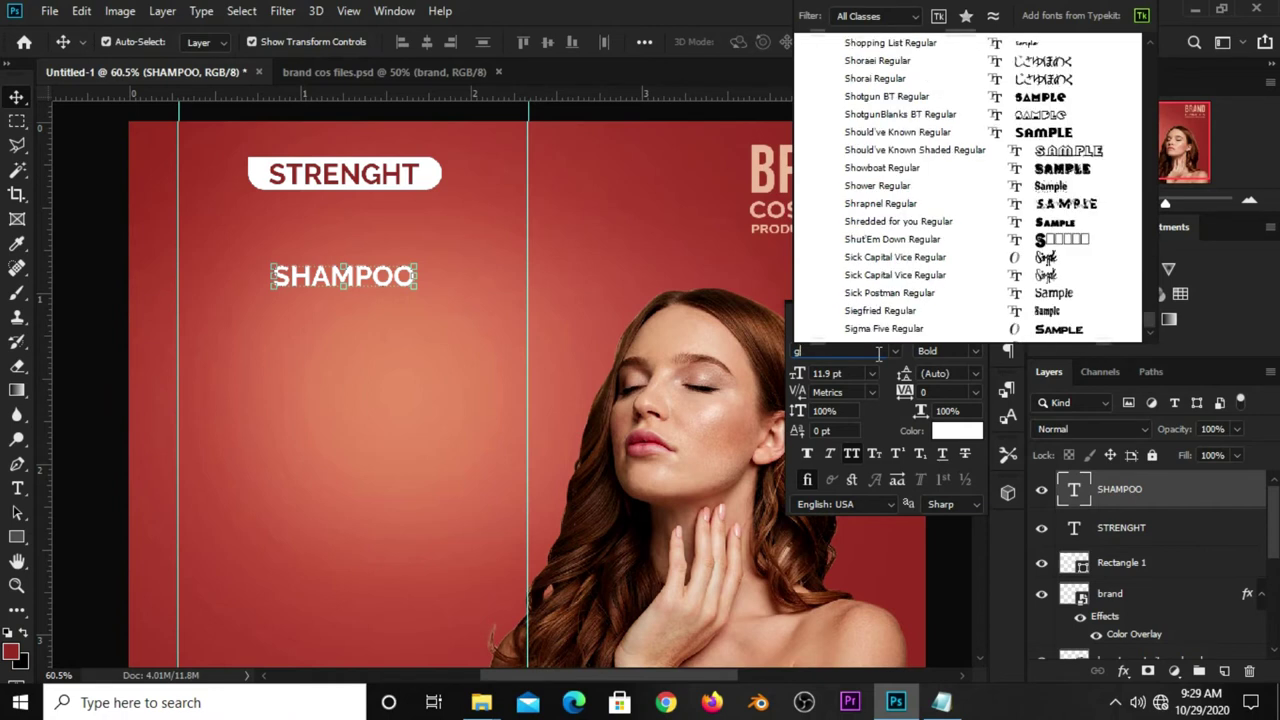
text(bold Hollow)
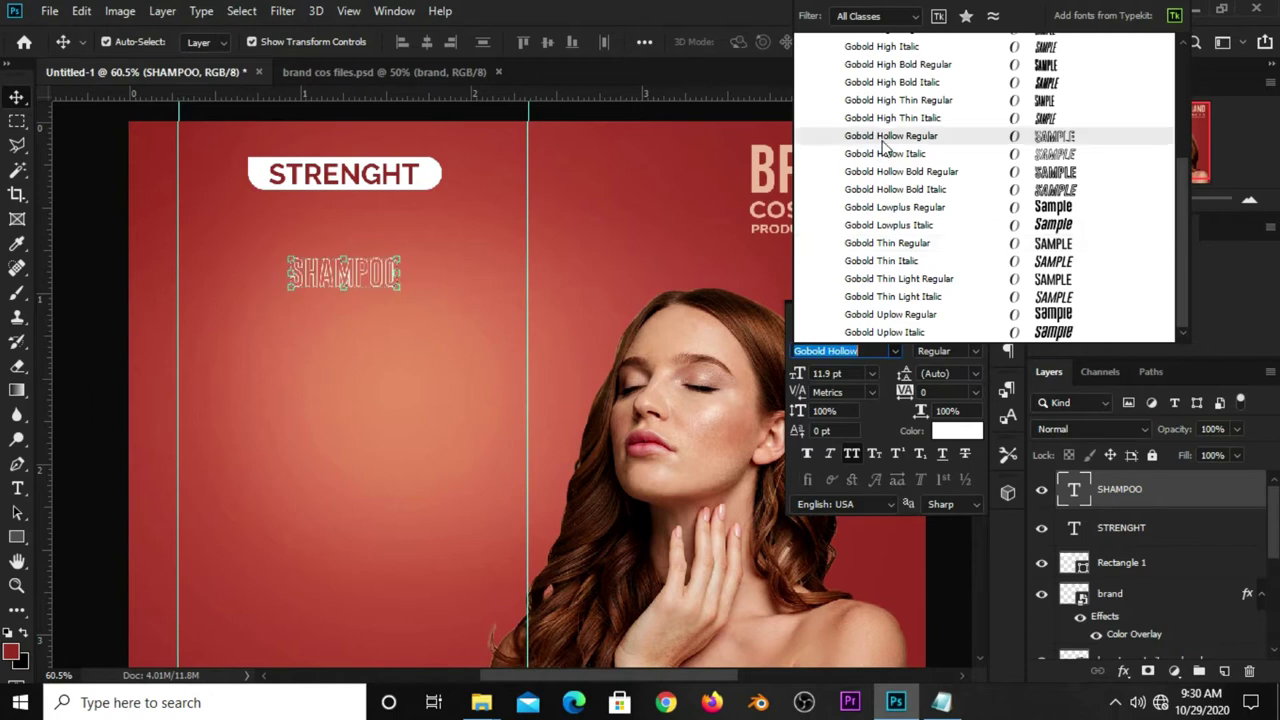
click(882, 140)
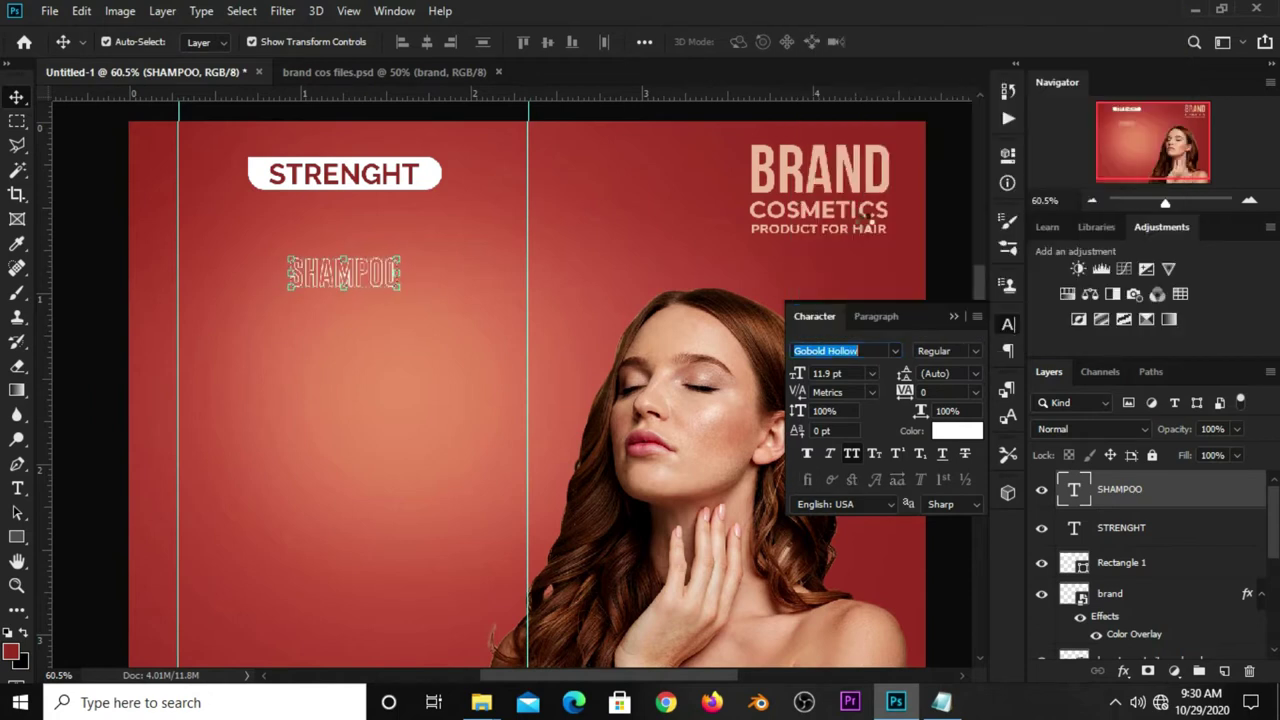
click(894, 351)
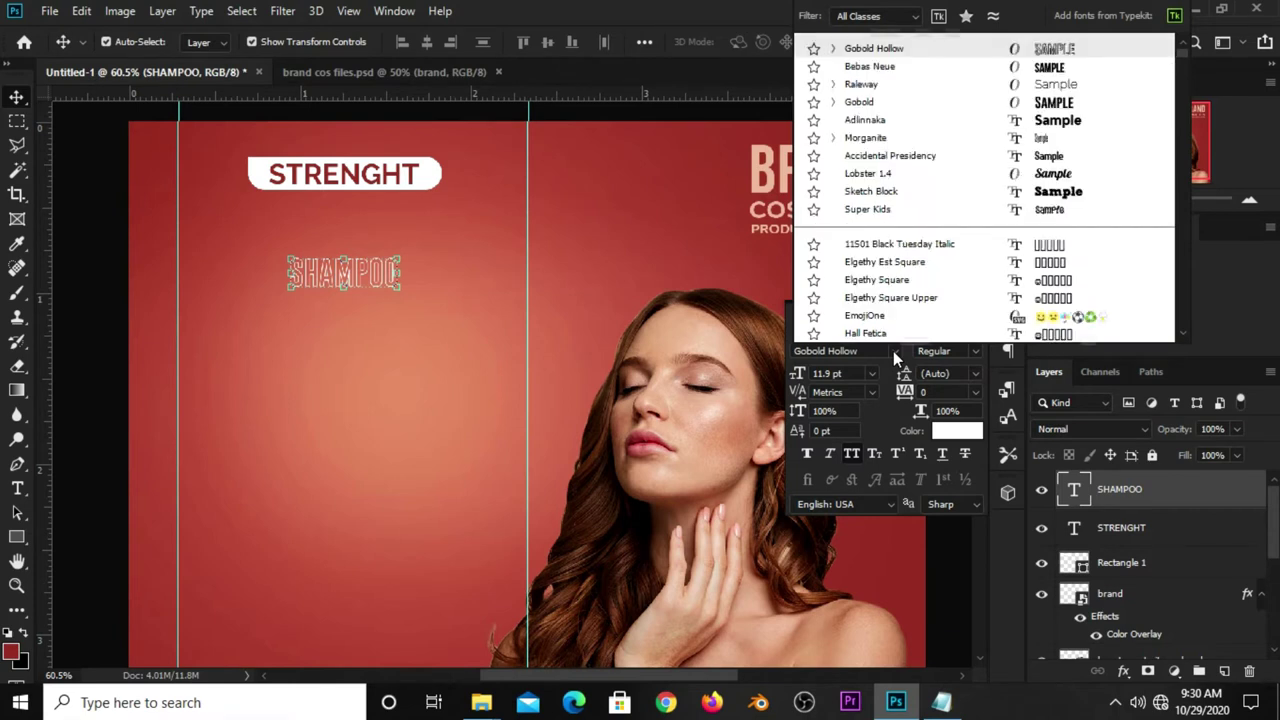
click(873, 103)
click(838, 350)
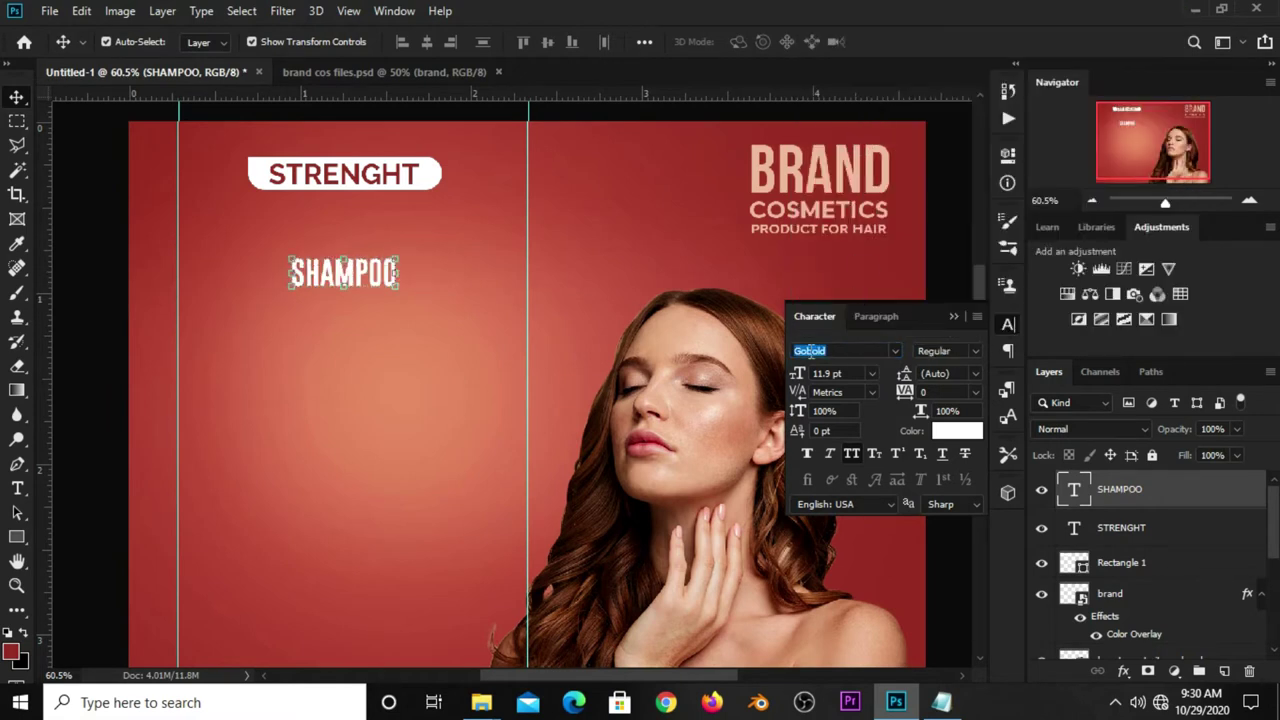
click(956, 310)
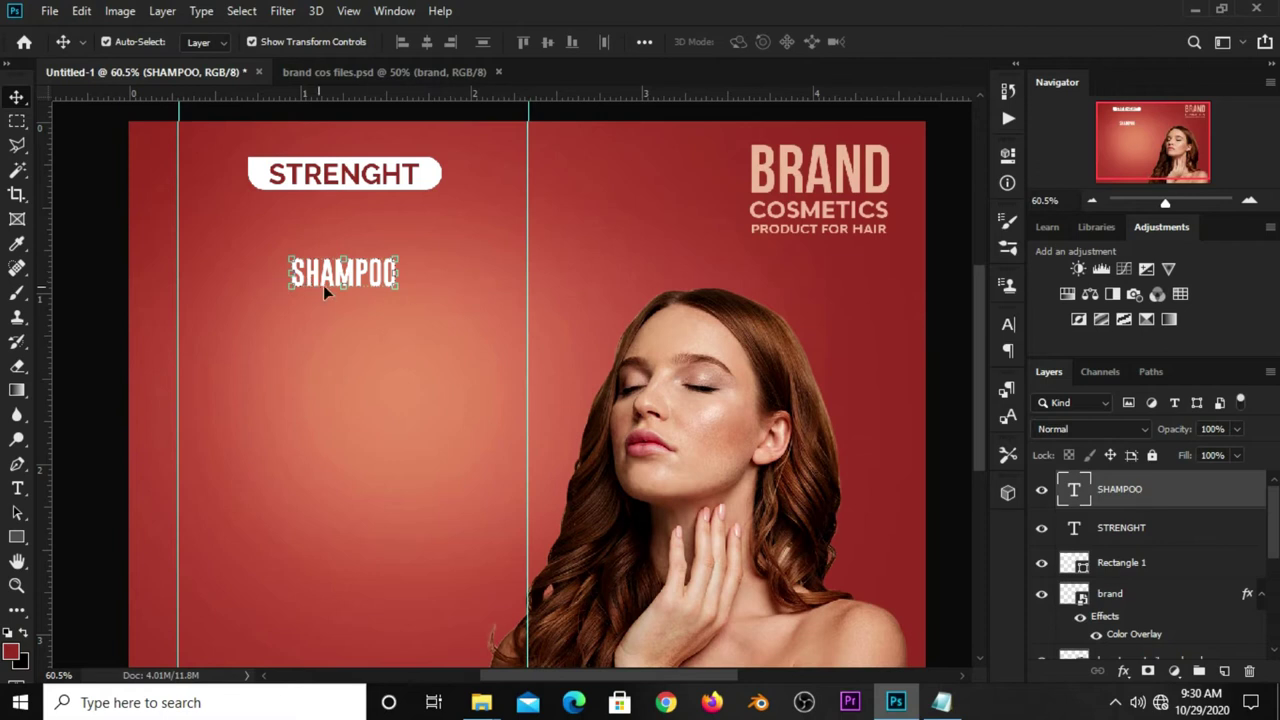
Step: Scale up the SHAMPOO heading
key(ctrl+t)
mouse_move(345, 288)
mouse_down()
mouse_move(351, 350)
mouse_move(357, 268)
mouse_move(346, 296)
mouse_up()
key(Return)
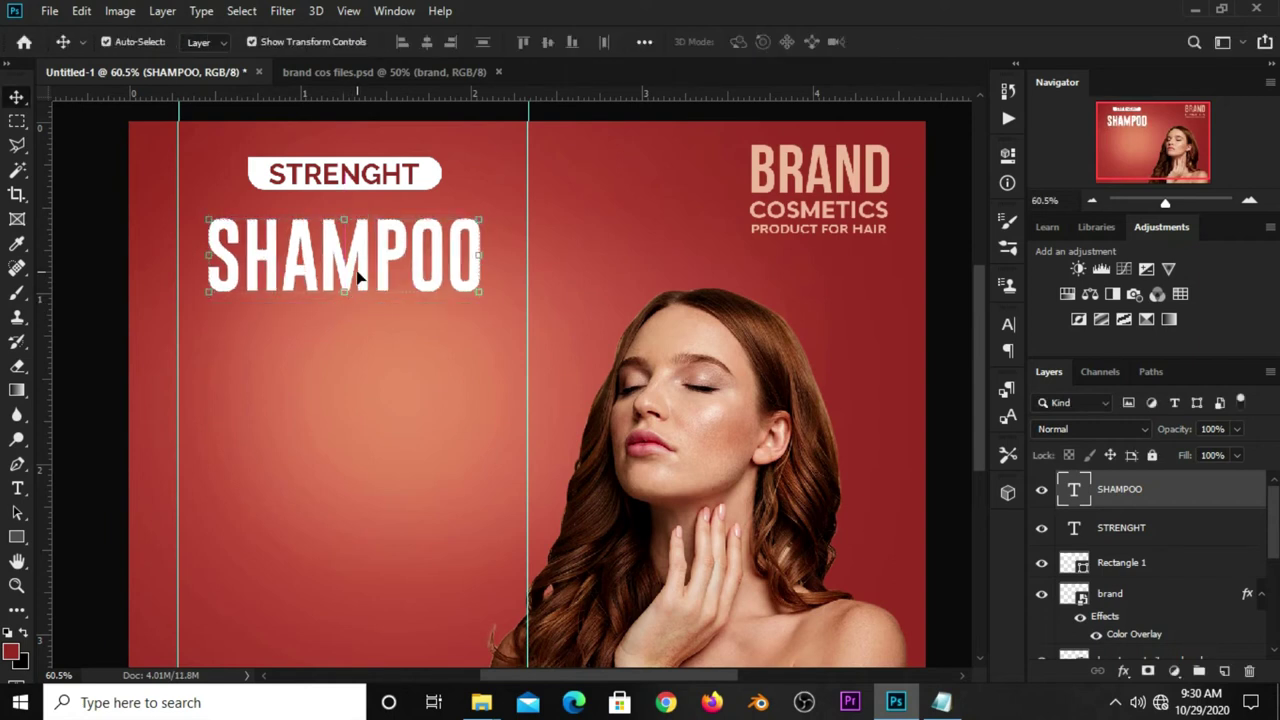
key(ctrl+minus)
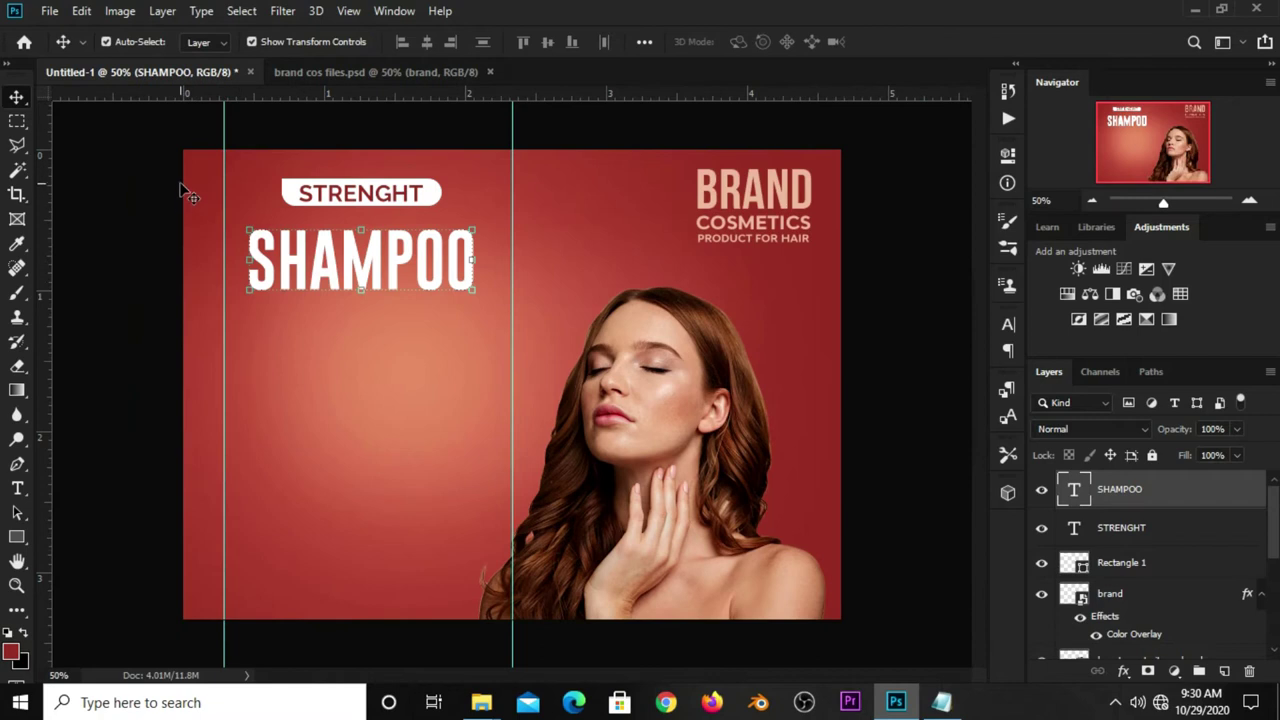
click(181, 186)
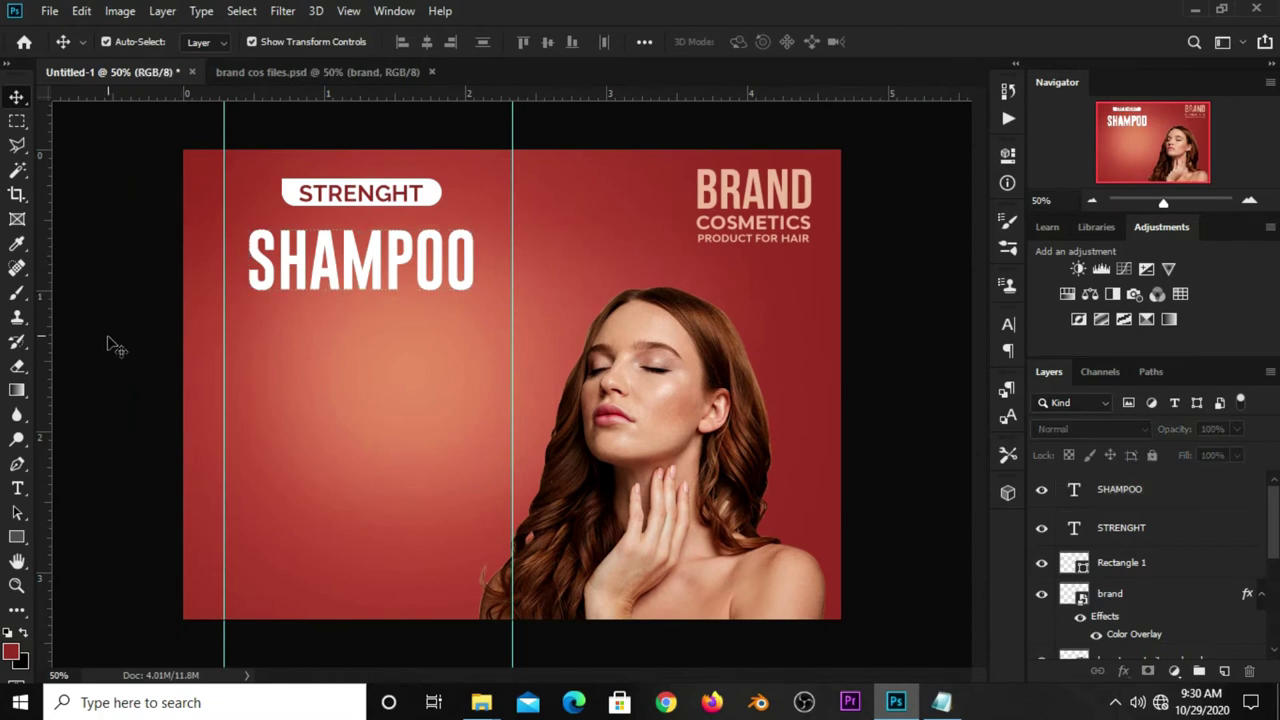
Step: Select the left column between the guides and centre SHAMPOO horizontally in it
right_click(17, 121)
click(110, 122)
mouse_move(224, 194)
mouse_down()
mouse_move(261, 243)
mouse_move(508, 269)
mouse_up()
click(17, 97)
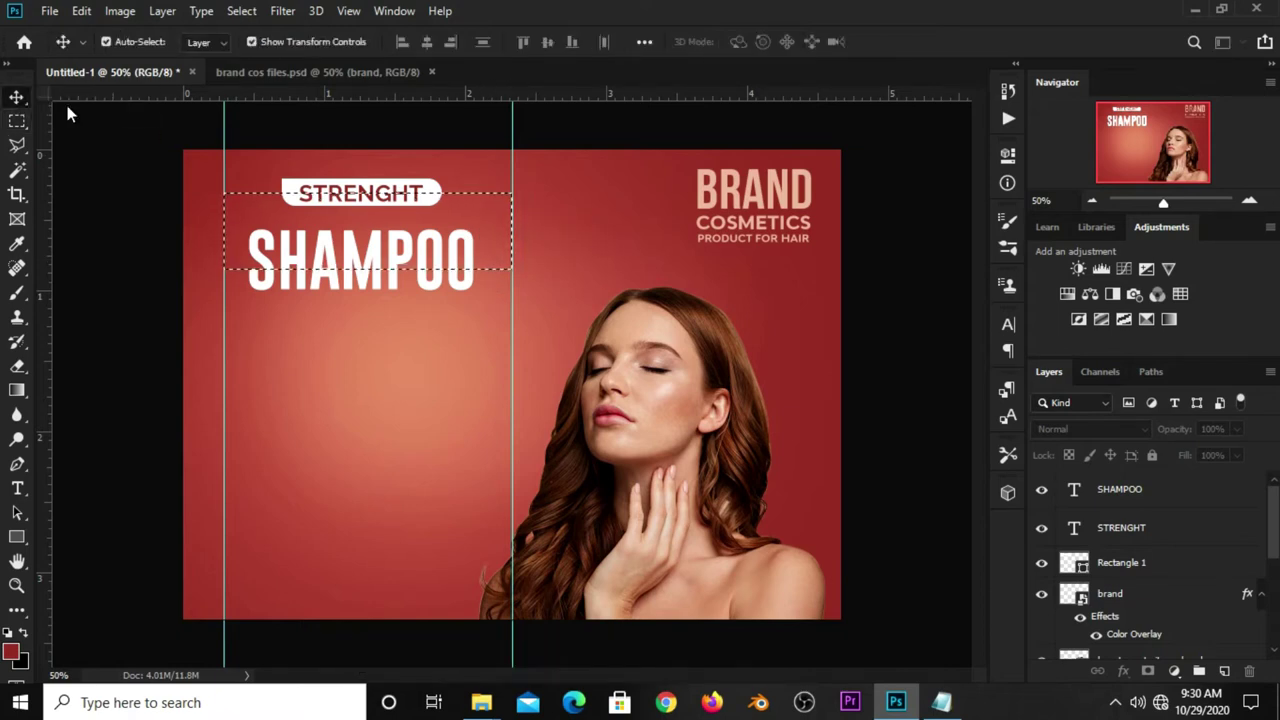
click(1100, 495)
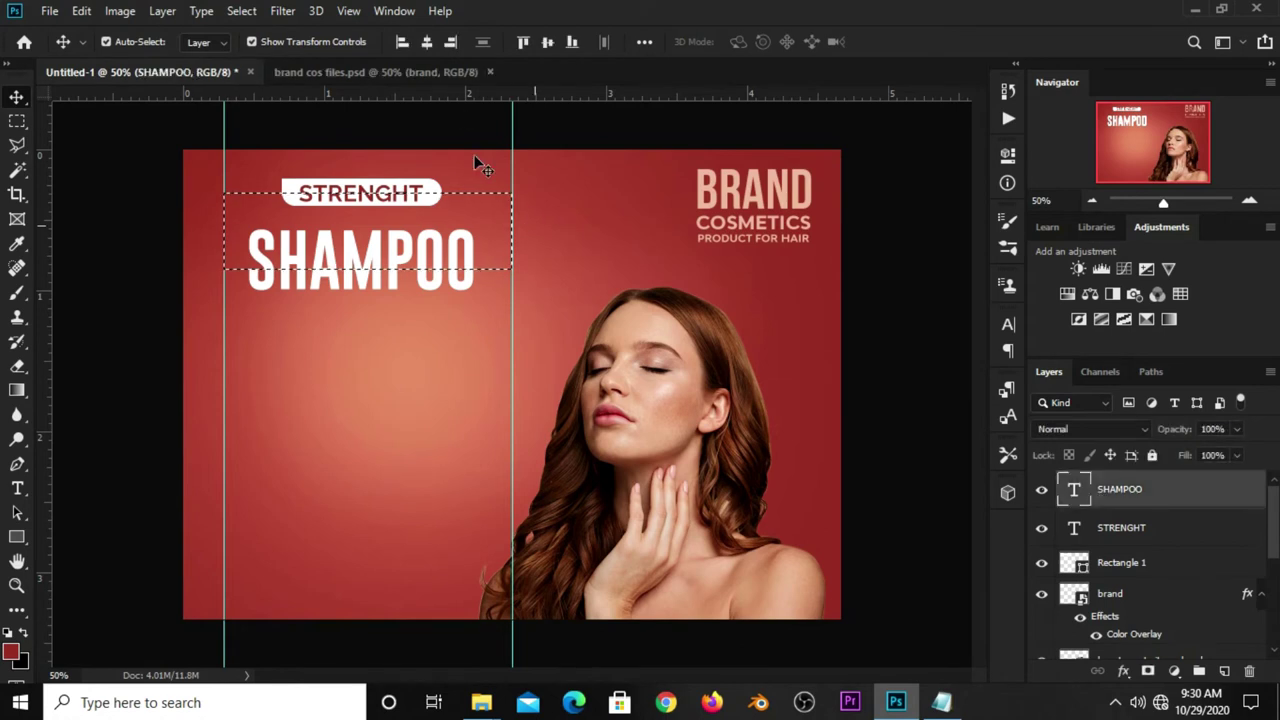
click(426, 44)
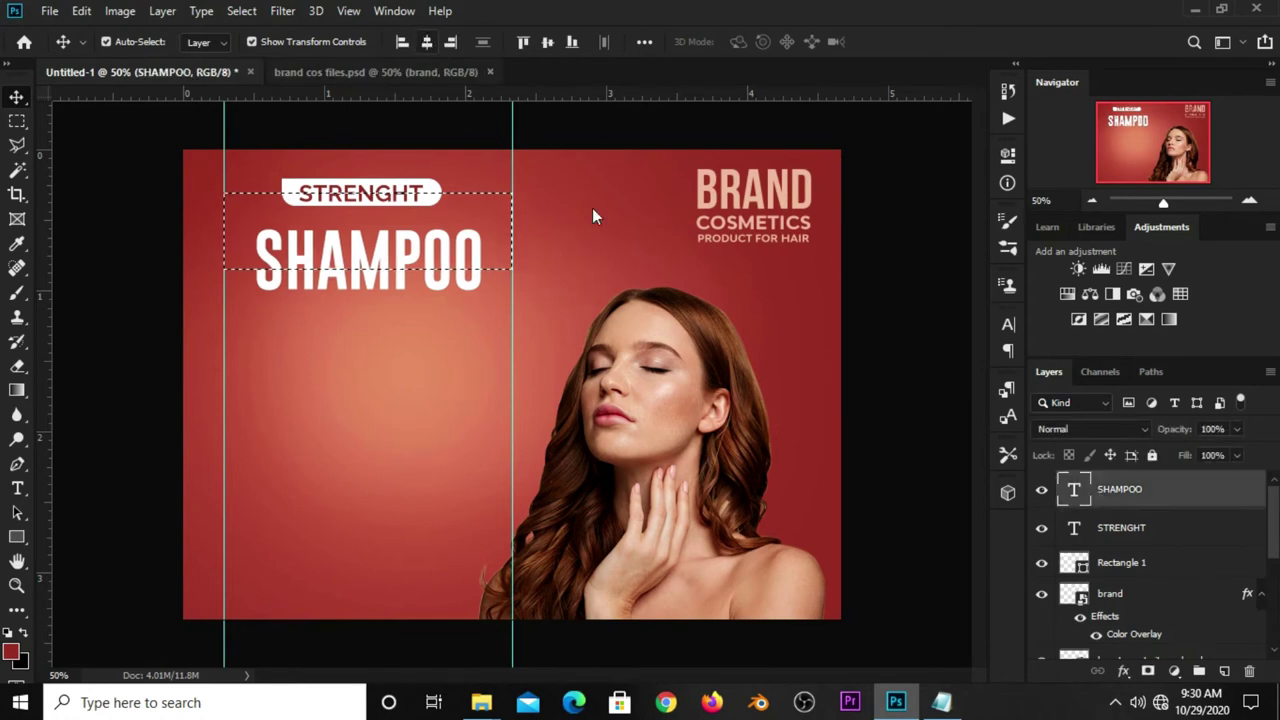
Step: Centre the STRENGHT text and pill rectangle horizontally in the column, then clear the selection
click(1157, 535)
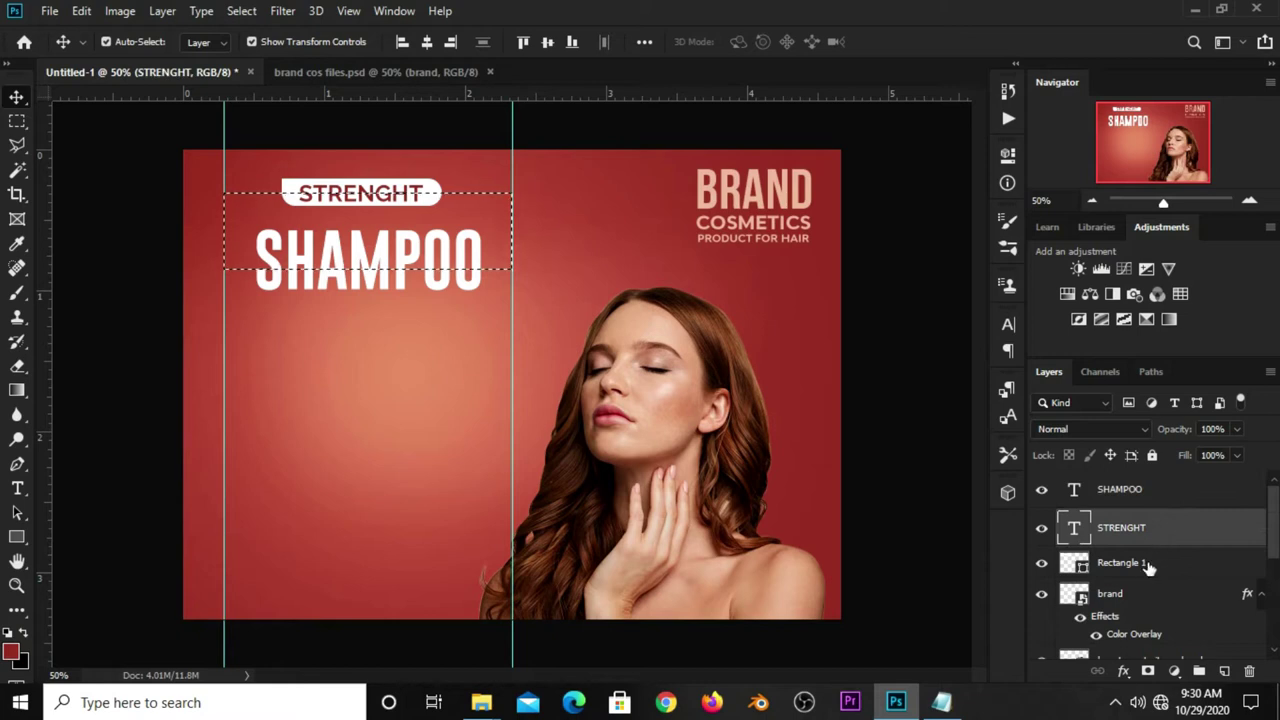
shift+click(1148, 565)
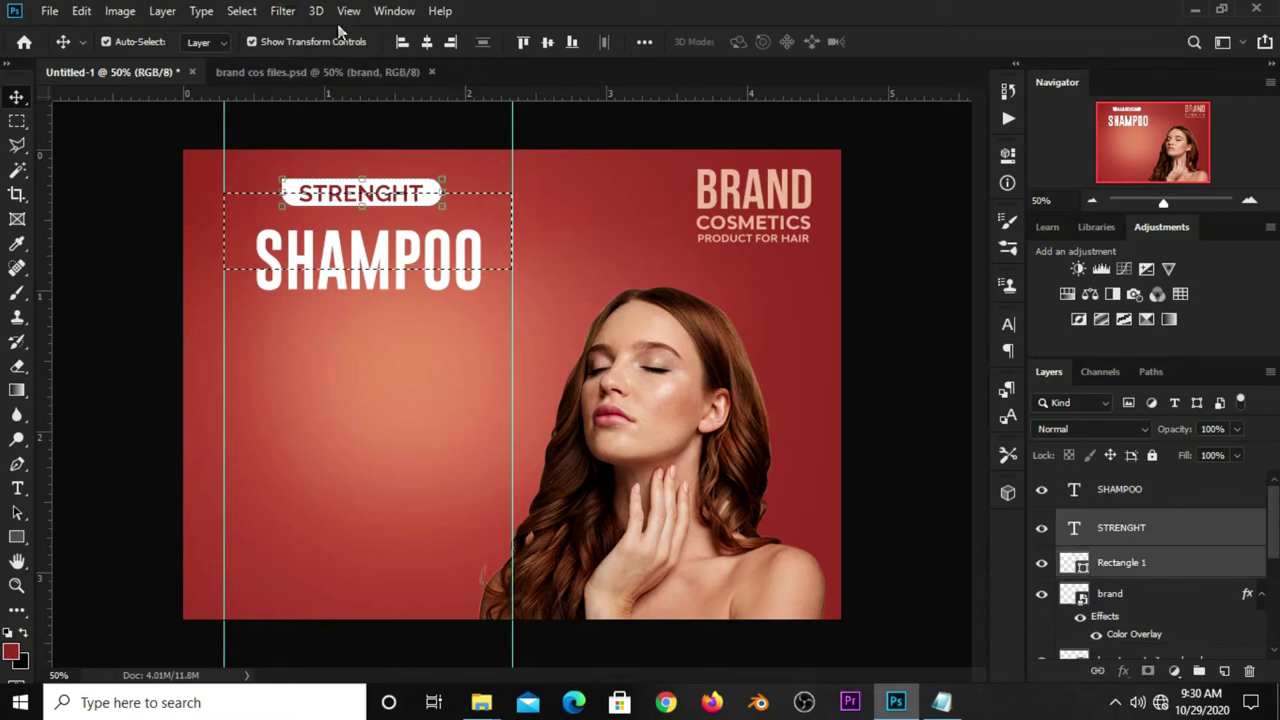
click(426, 42)
key(ctrl+d)
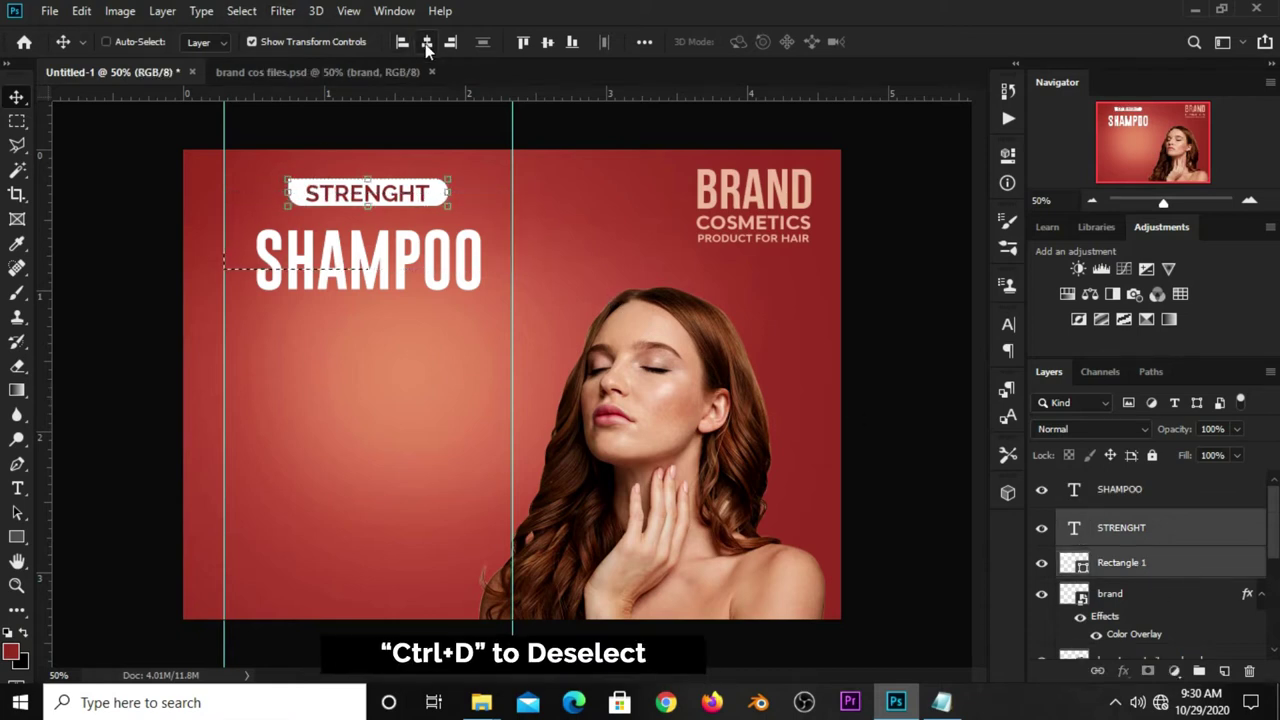
click(1120, 490)
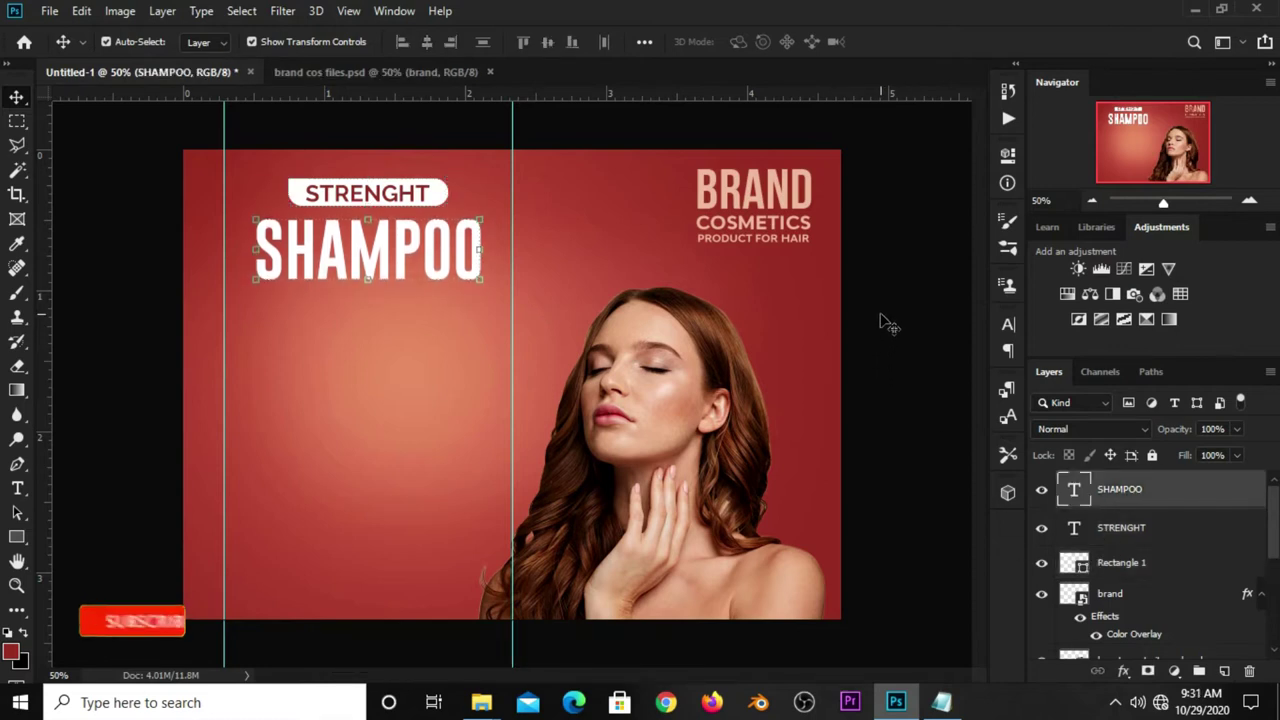
click(383, 203)
click(382, 196)
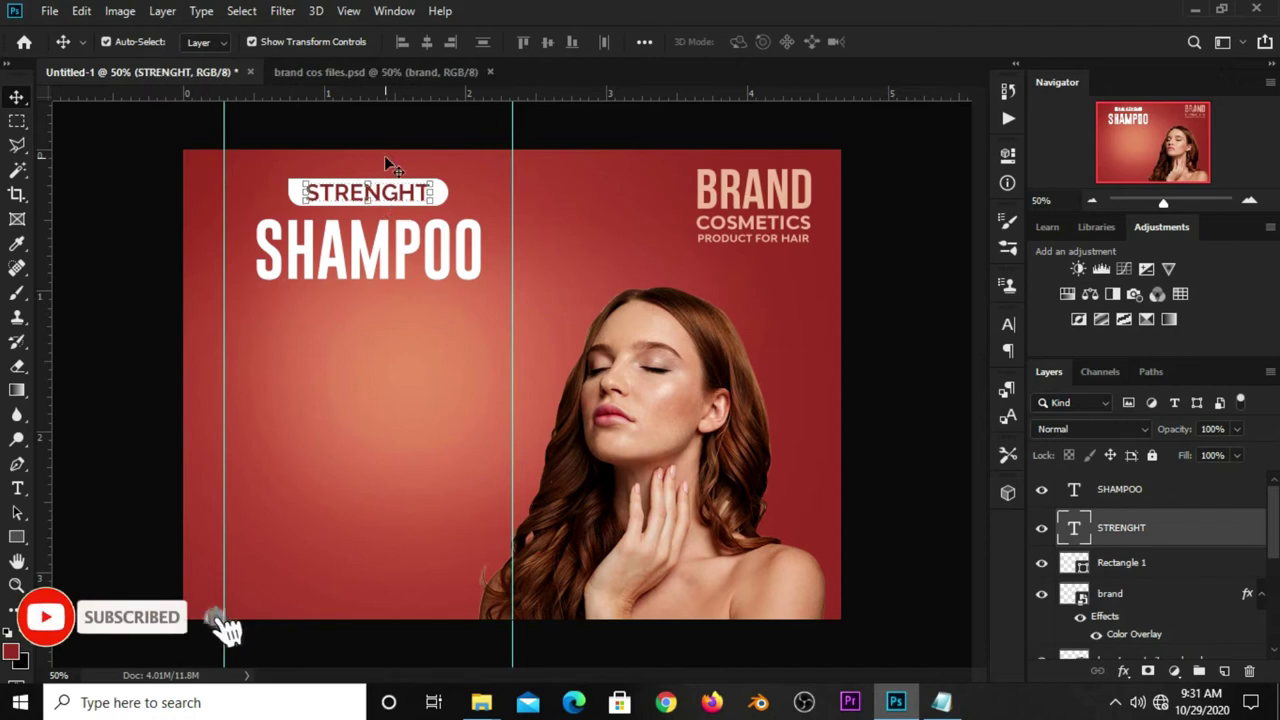
click(405, 130)
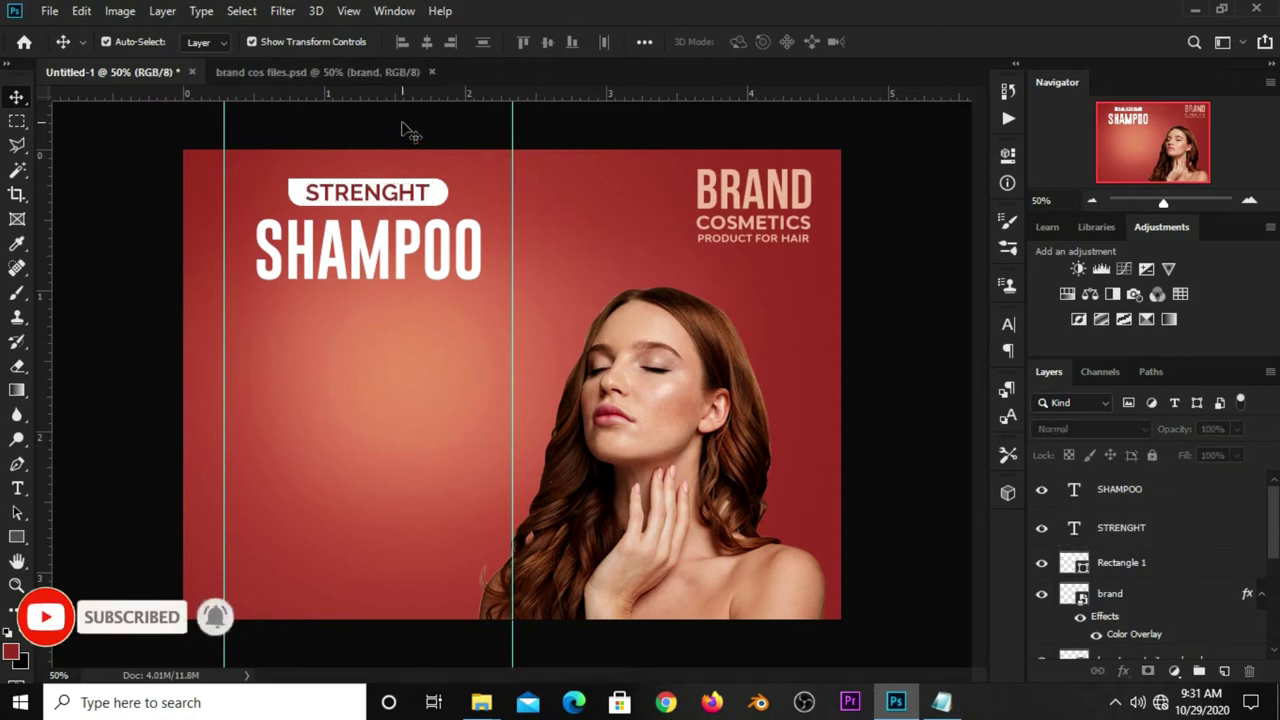
Step: Copy the text 1 droplet block from brand cos files into the banner
click(320, 76)
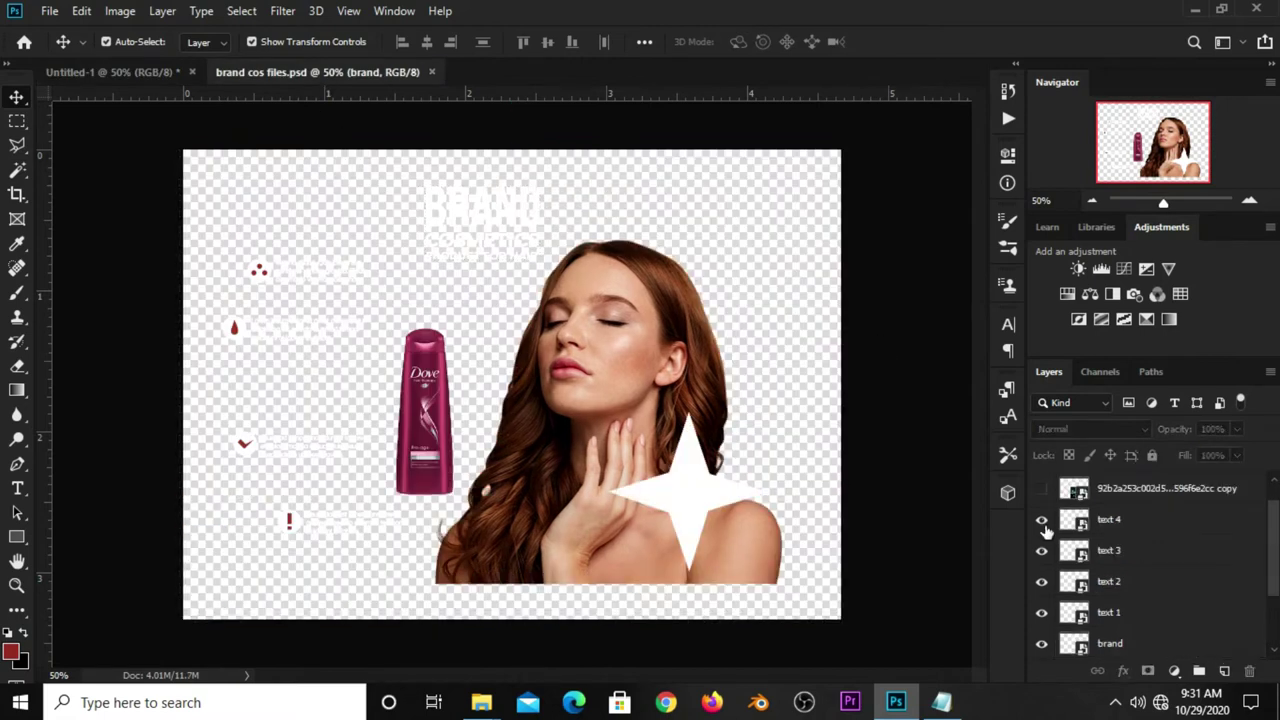
click(1117, 621)
mouse_move(1117, 621)
mouse_down()
mouse_move(248, 247)
mouse_move(510, 358)
mouse_up()
Step: Lock Layer 3, Layer 2 and Layer 1
click(492, 375)
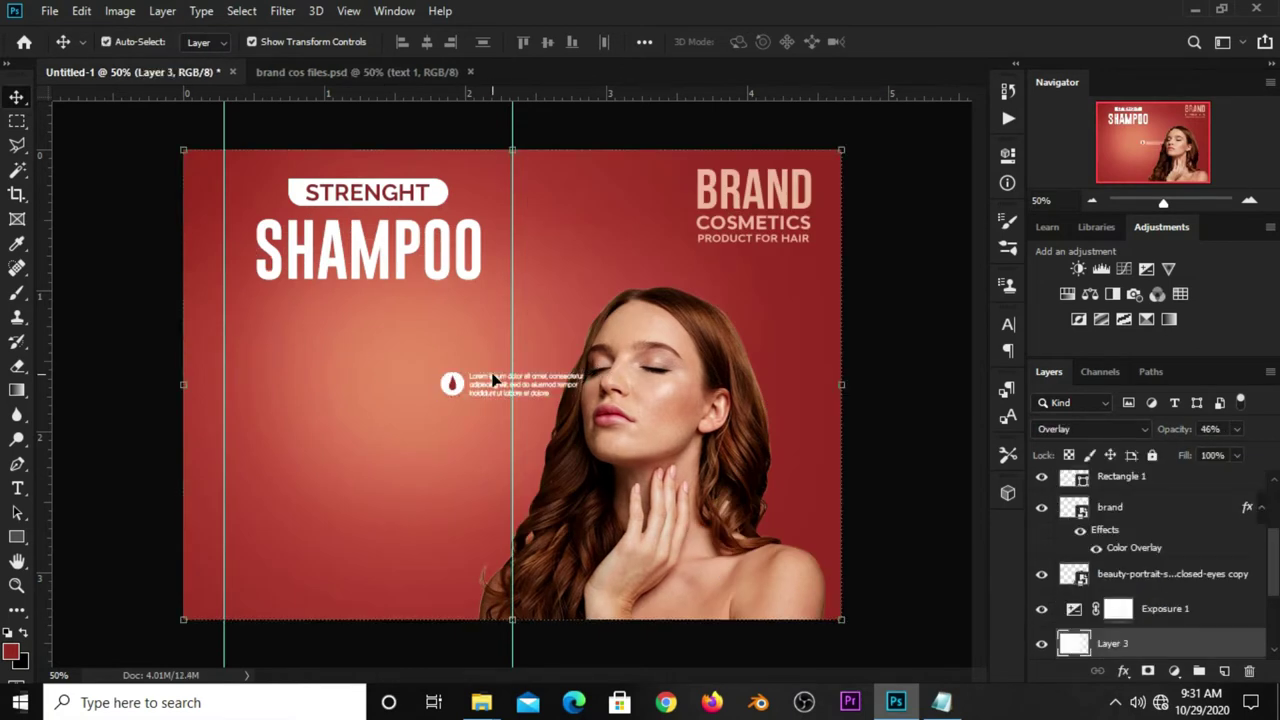
click(1151, 456)
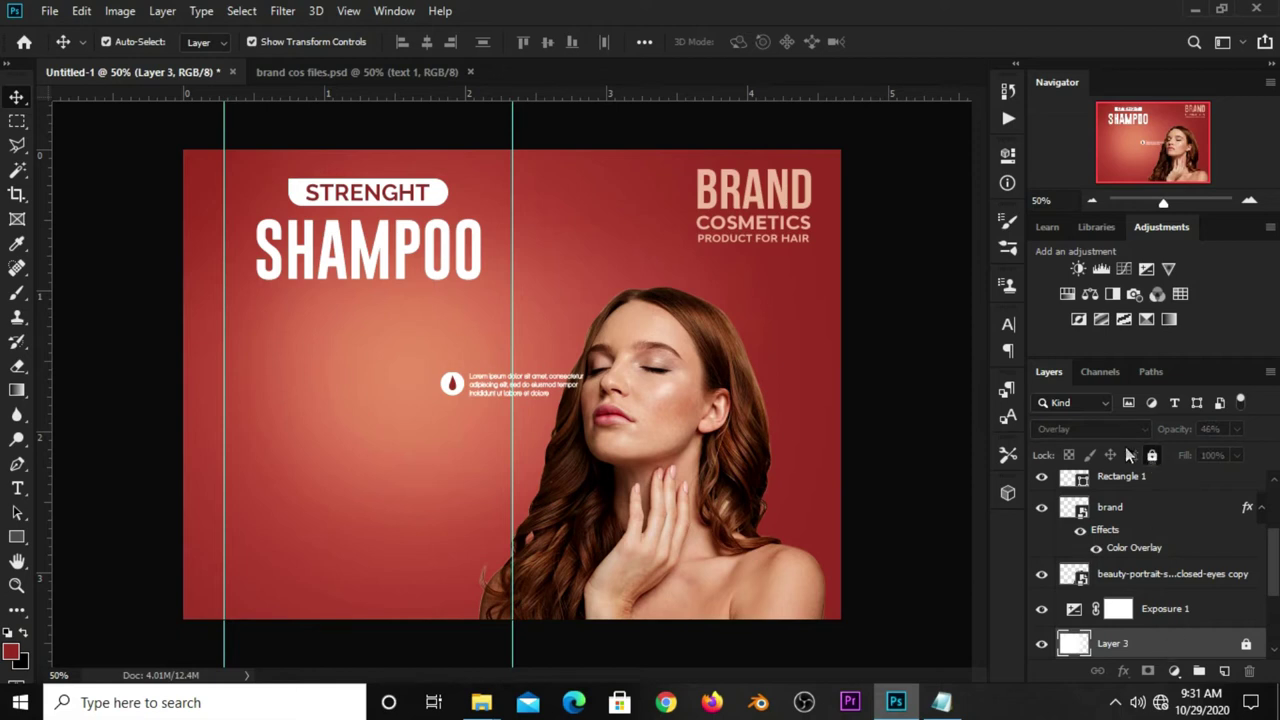
click(477, 391)
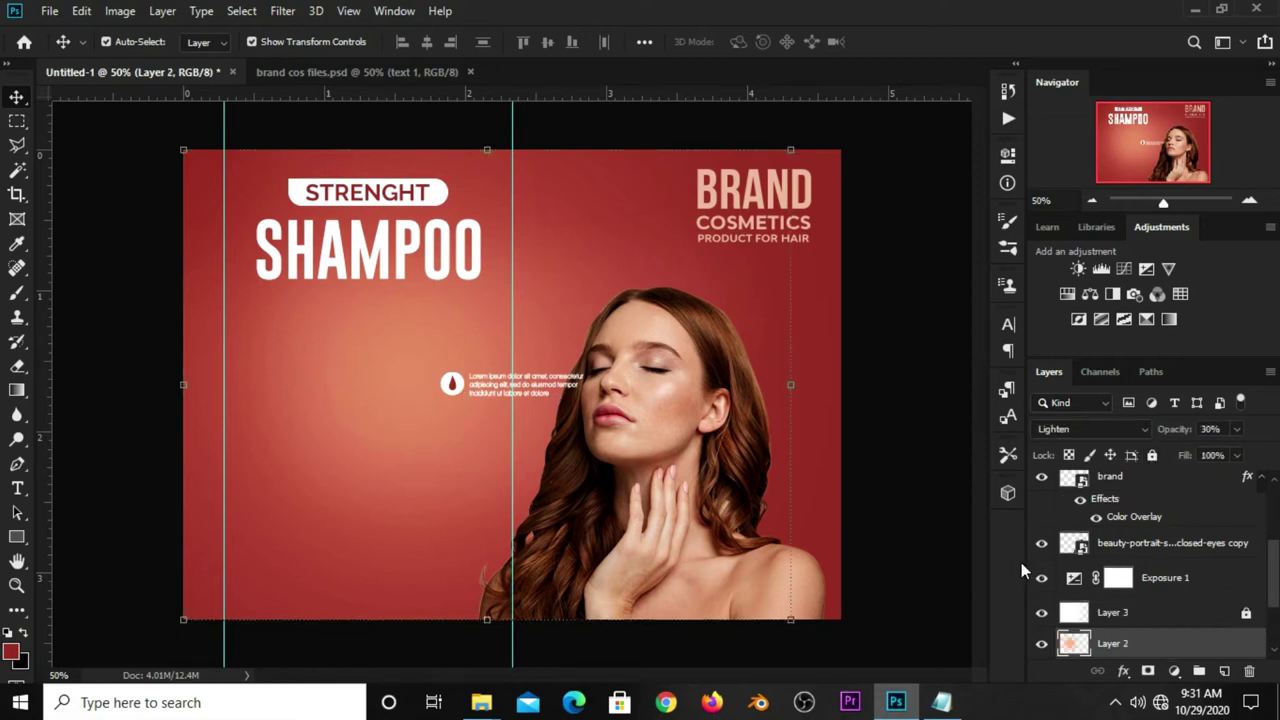
click(1151, 456)
scroll(1157, 580, down, 1)
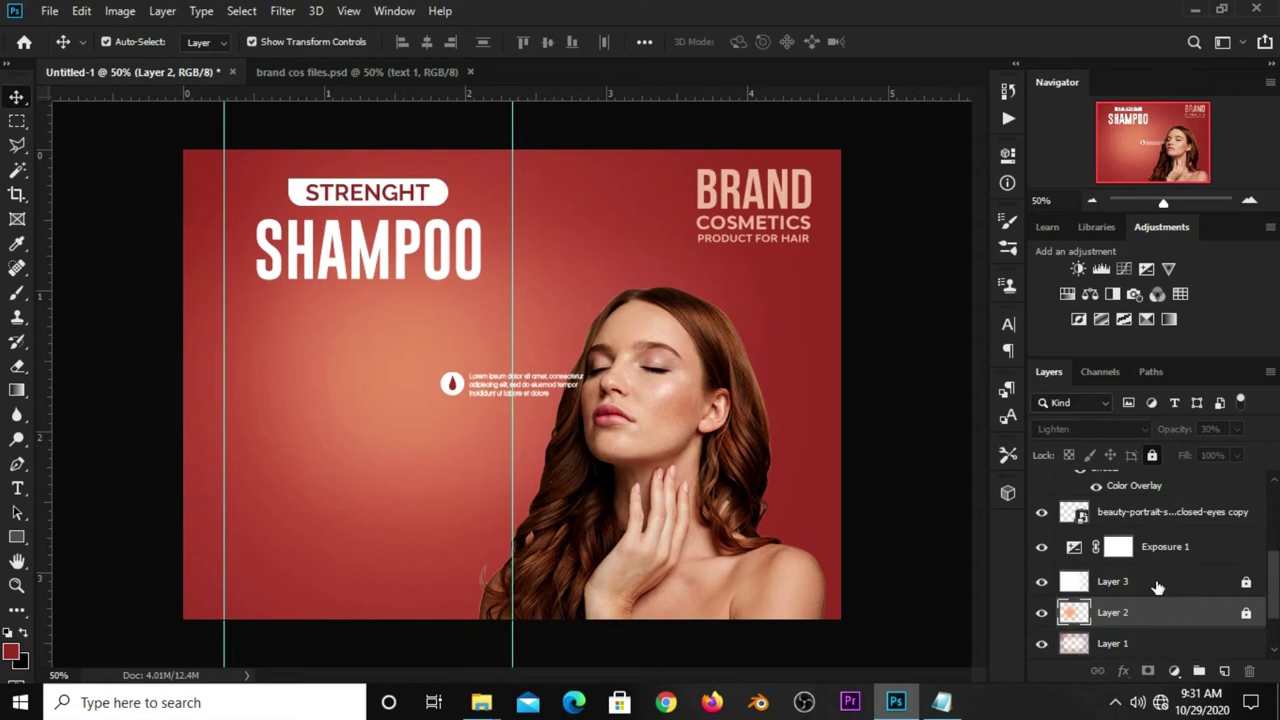
scroll(1157, 585, down, 1)
click(1150, 617)
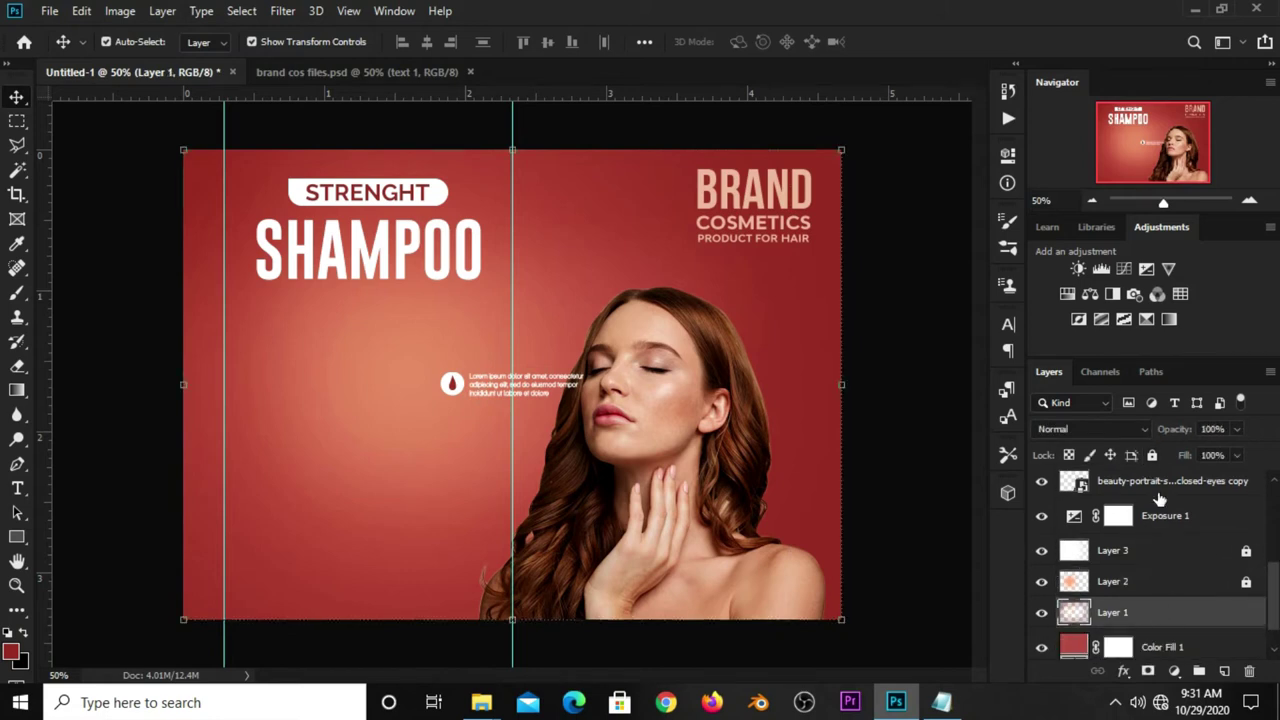
click(1155, 459)
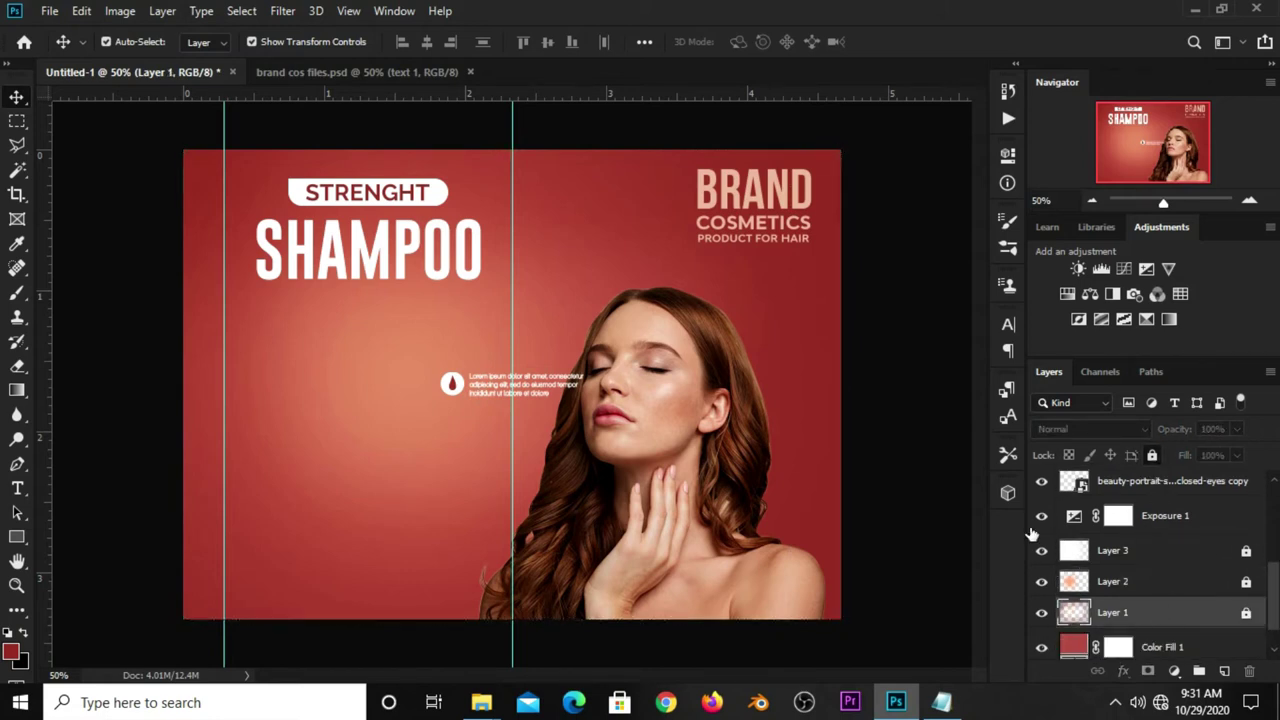
Step: Move the text 1 block beside the left guide, just under SHAMPOO
click(493, 392)
key(ctrl+t)
mouse_move(542, 393)
mouse_down()
mouse_move(337, 330)
mouse_move(330, 305)
mouse_move(322, 318)
mouse_move(337, 313)
mouse_up()
key(Return)
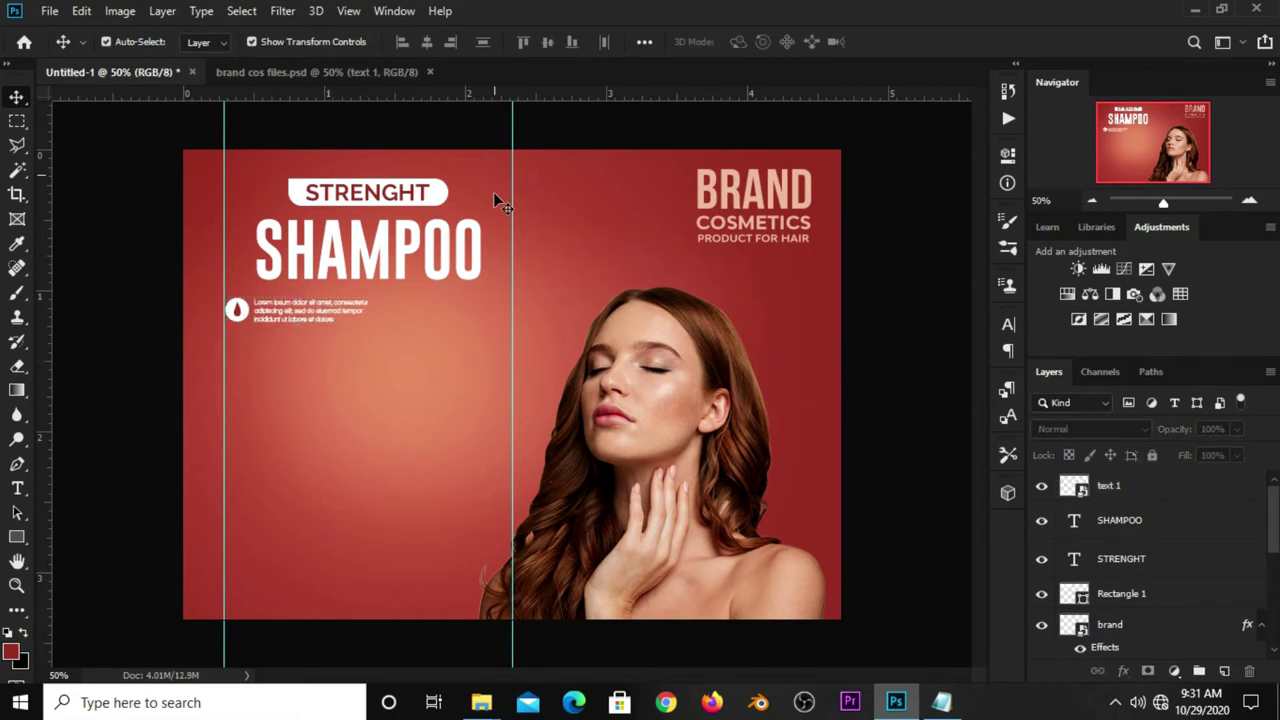
Step: Copy the text 2 and text 3 layers from brand cos files into the banner
click(371, 71)
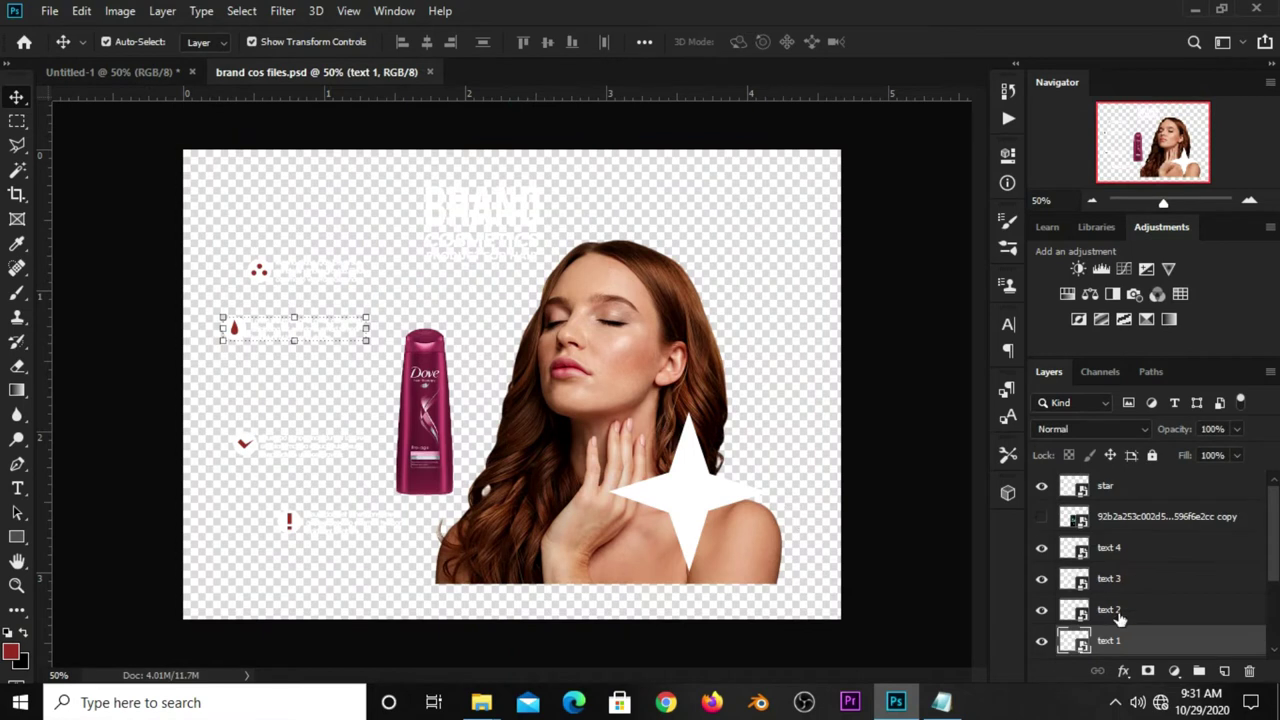
click(1119, 614)
shift+click(1110, 548)
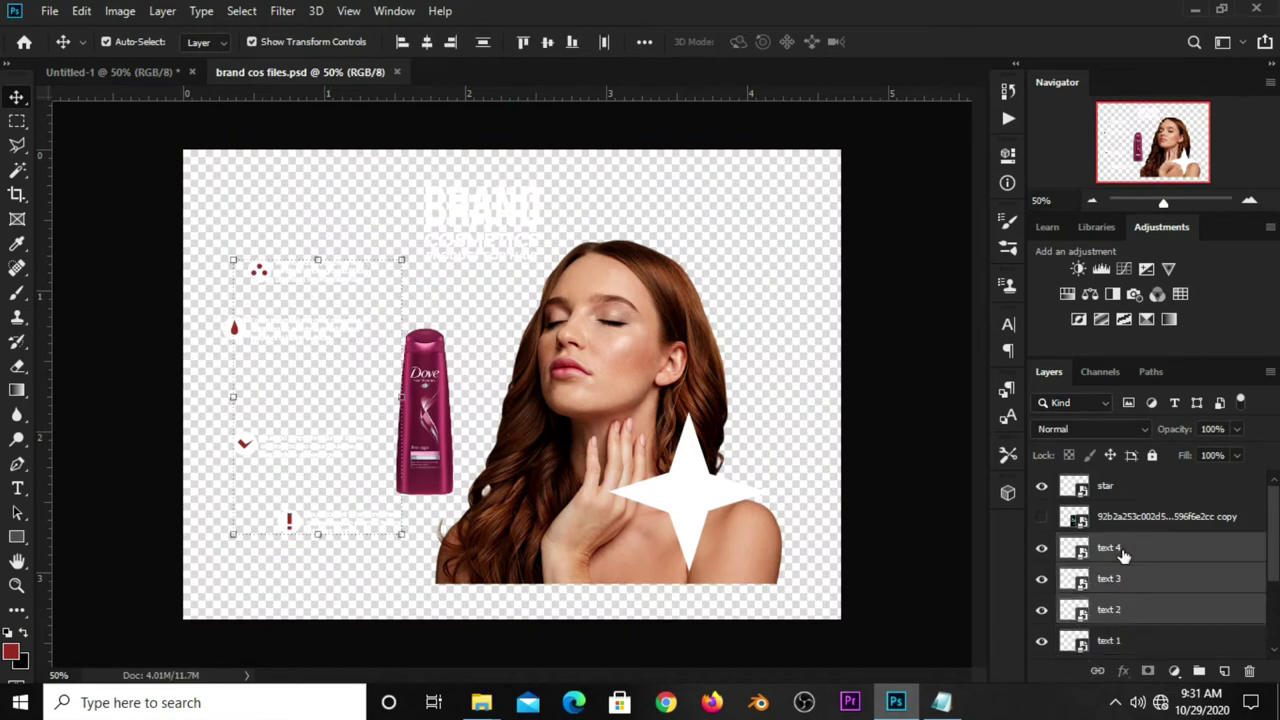
click(1130, 622)
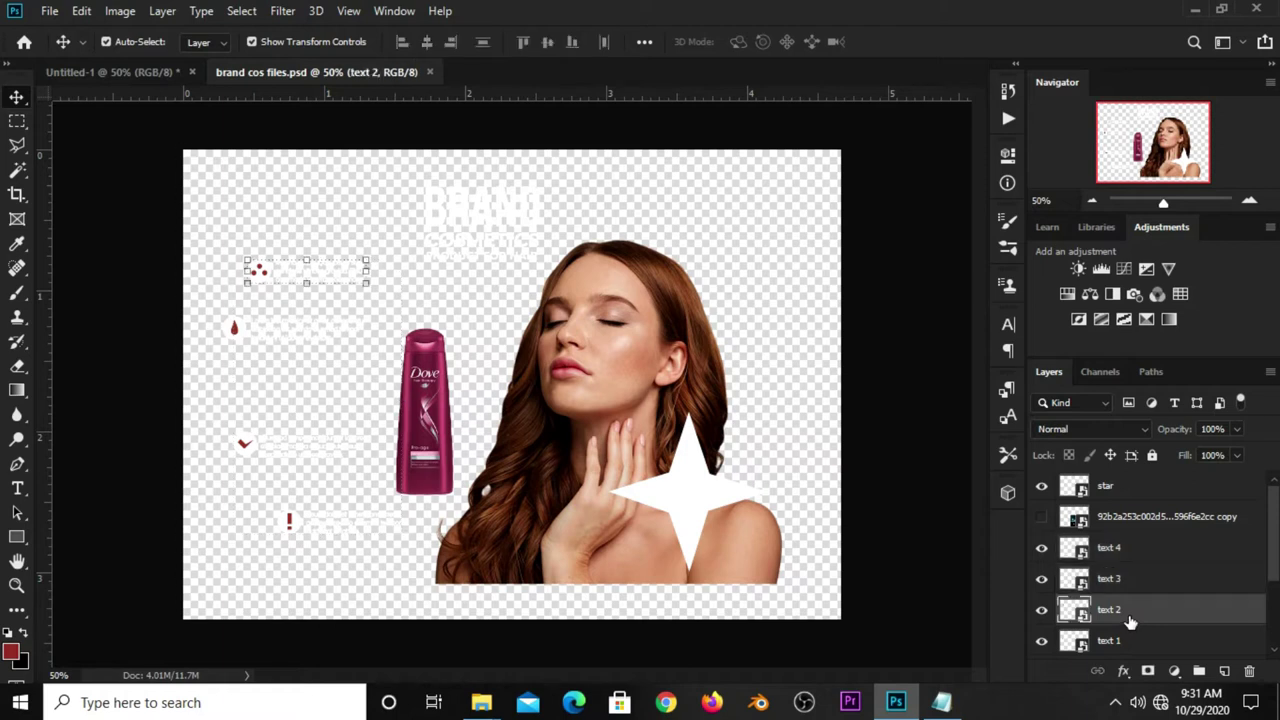
shift+click(1120, 580)
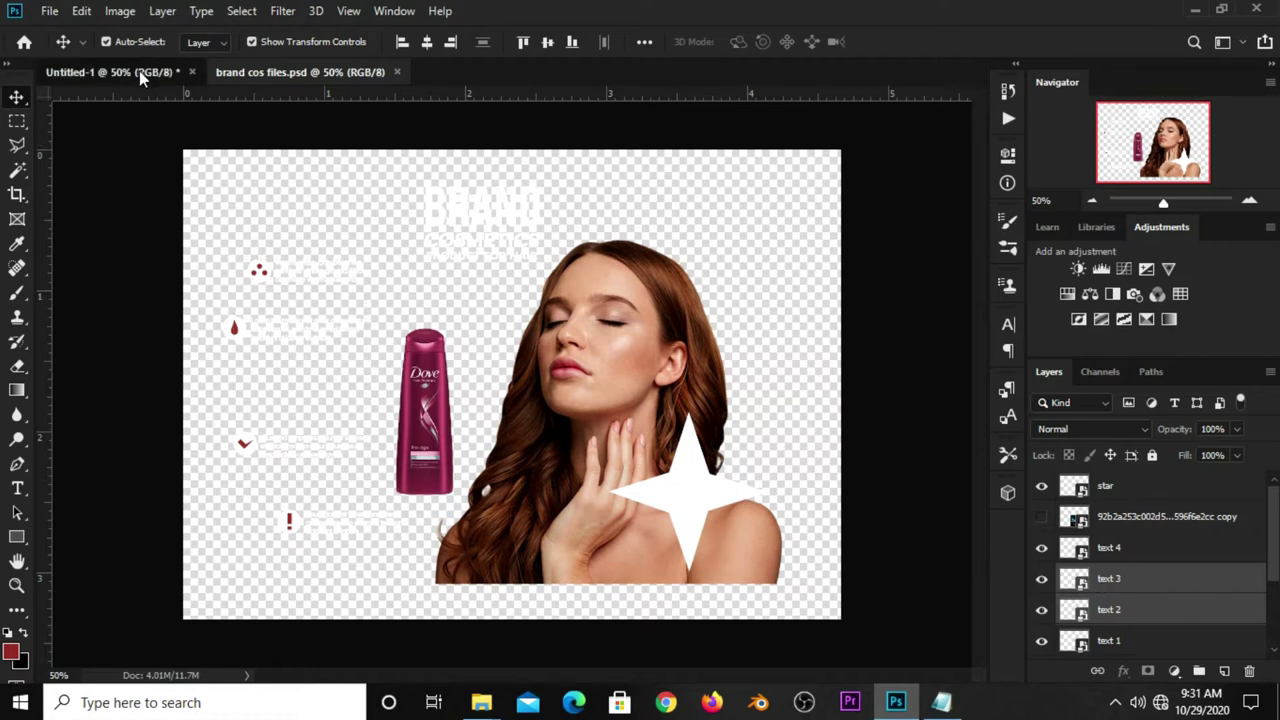
drag(139, 70, 369, 379)
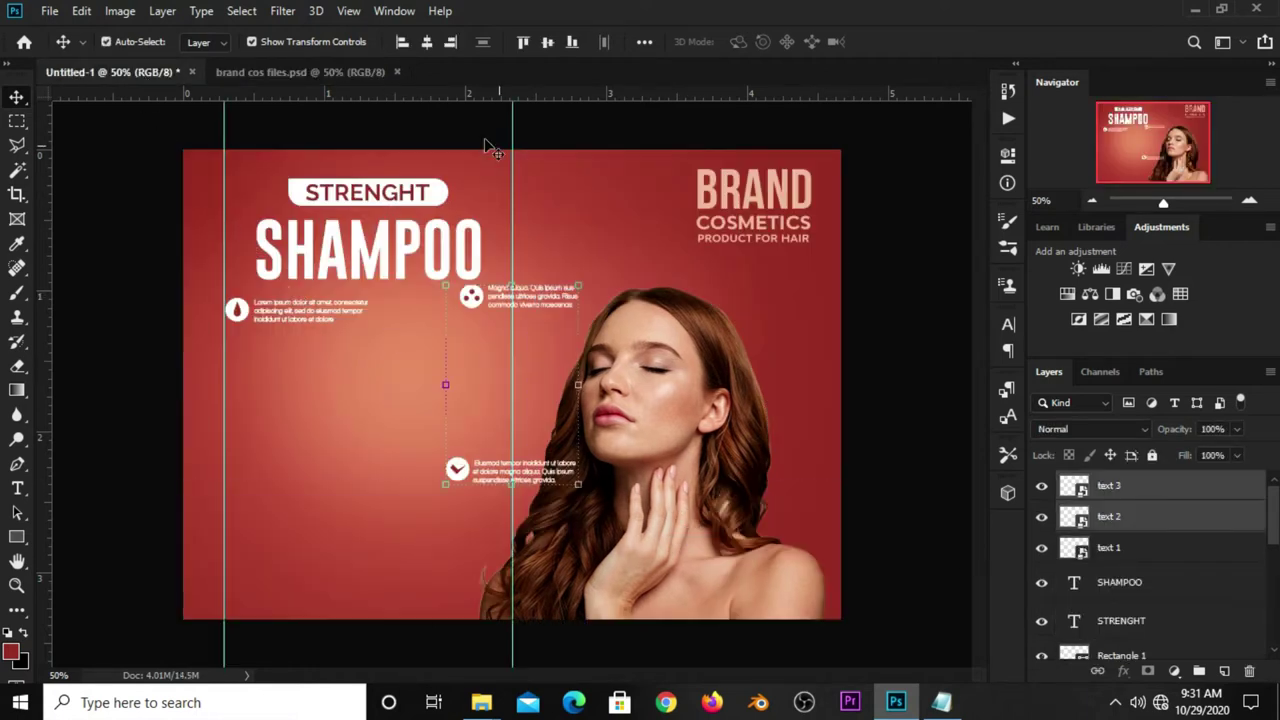
Step: Place the three-dot text 2 block beside the first block
click(549, 305)
click(477, 308)
click(553, 312)
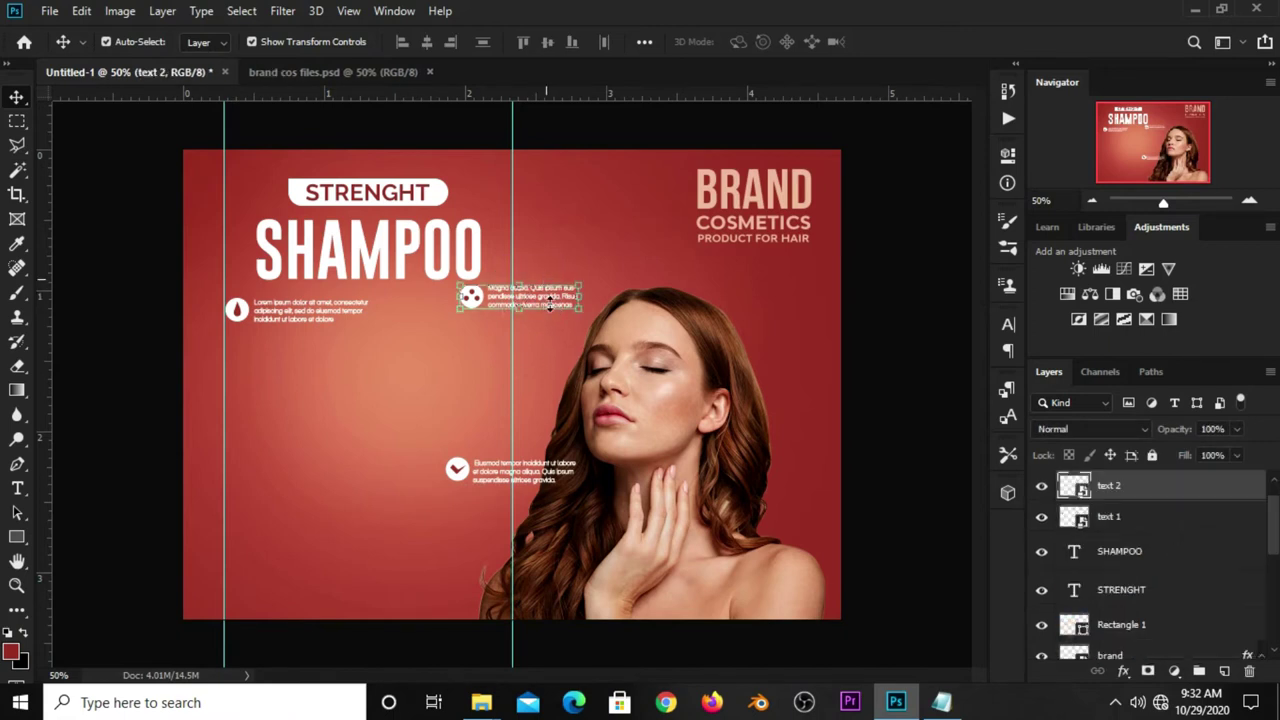
key(ctrl+t)
drag(555, 300, 477, 316)
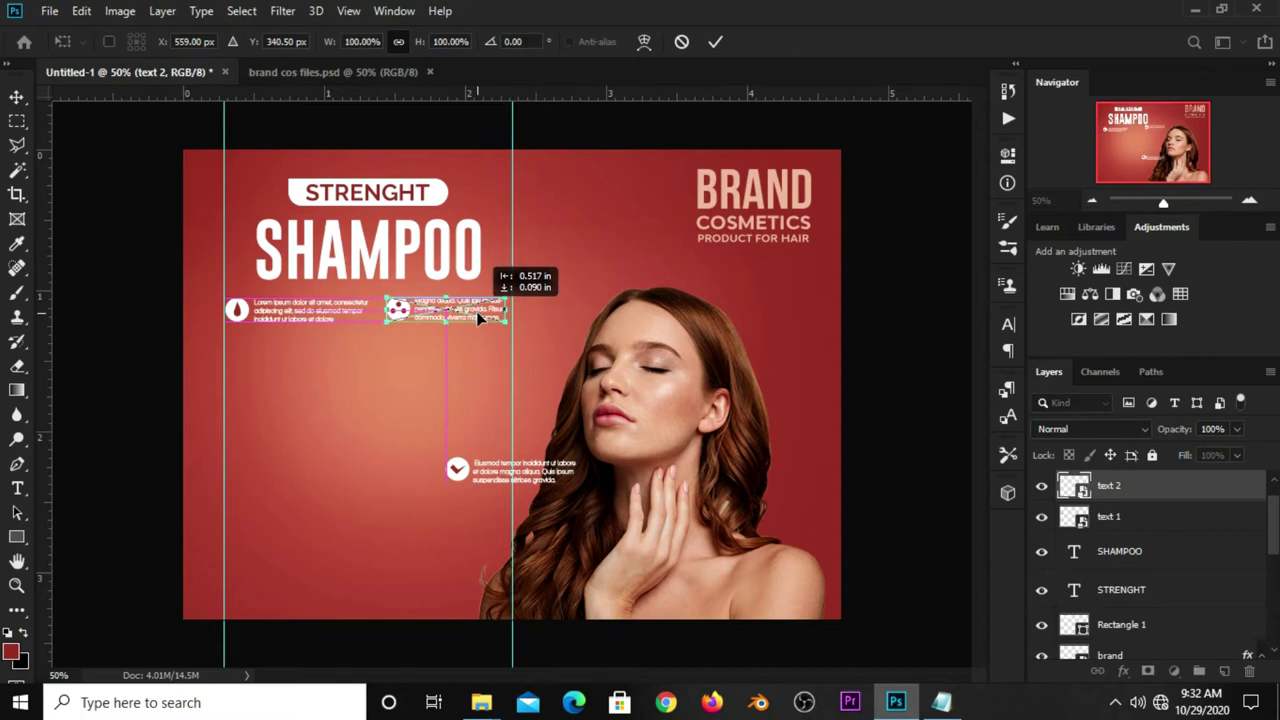
key(Return)
Step: Place the checkmark text 3 block beneath the first block
click(232, 455)
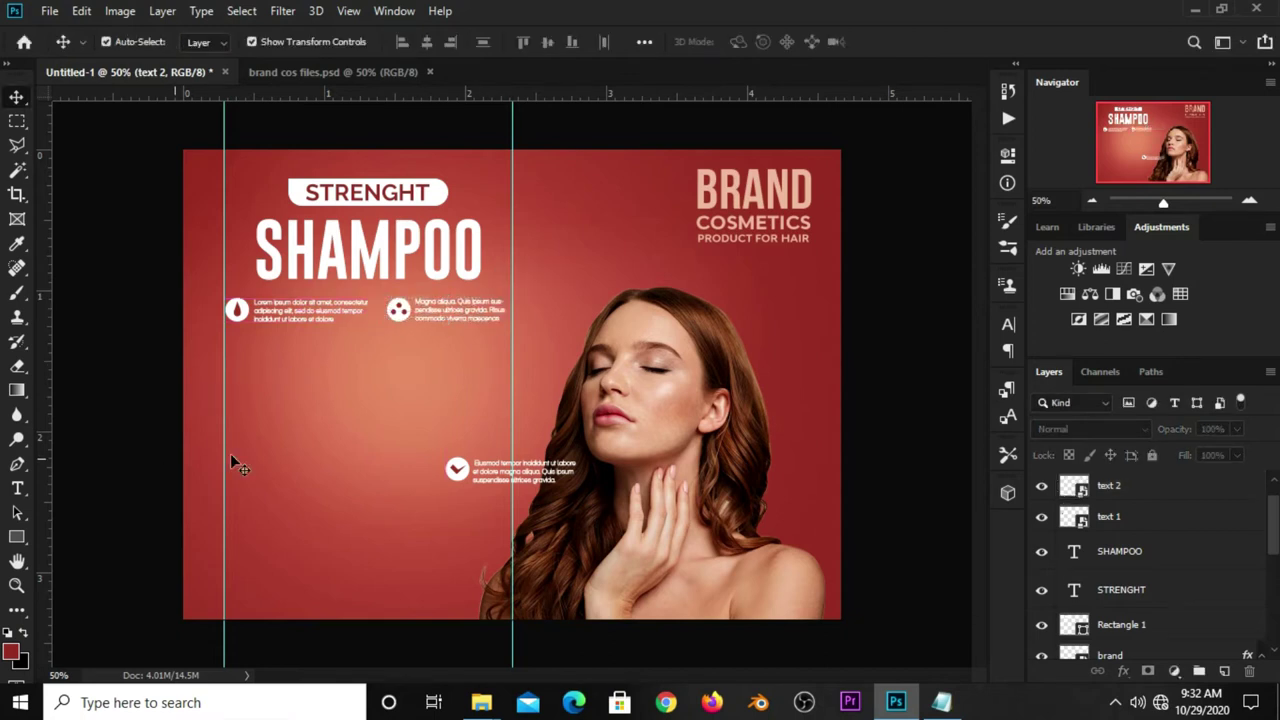
click(507, 467)
key(ctrl+t)
drag(494, 459, 324, 353)
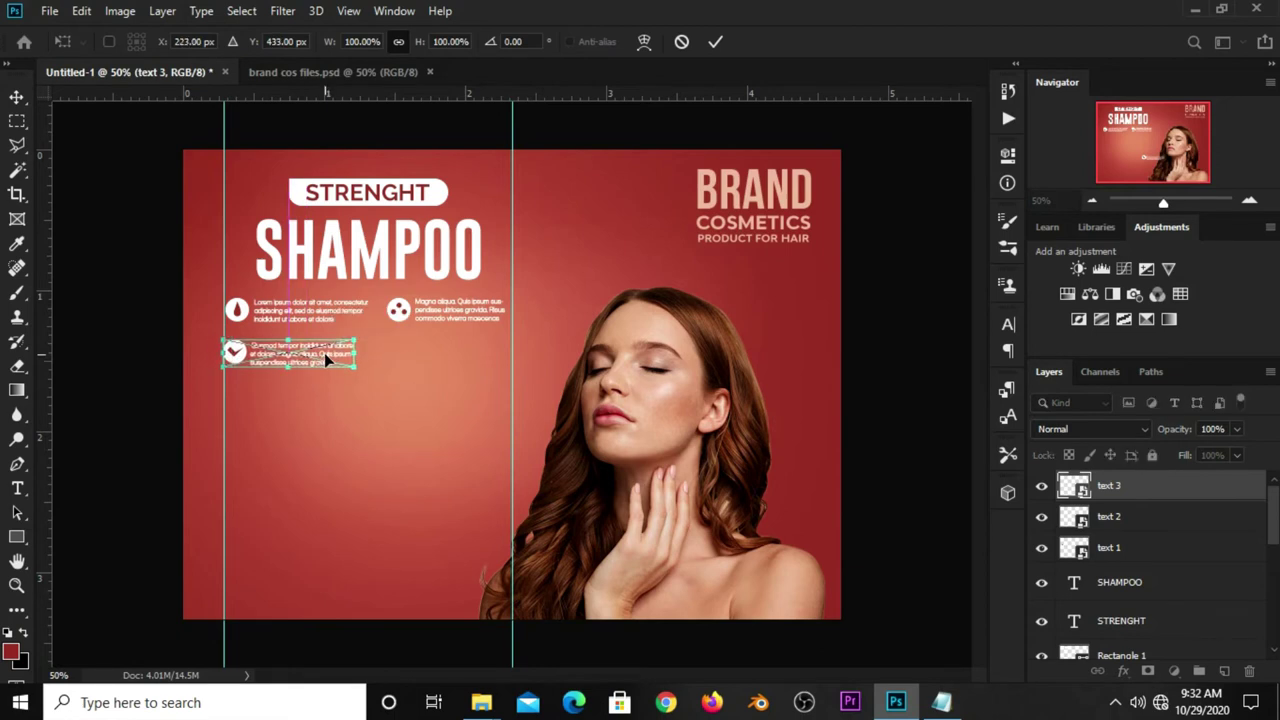
key(Return)
click(274, 417)
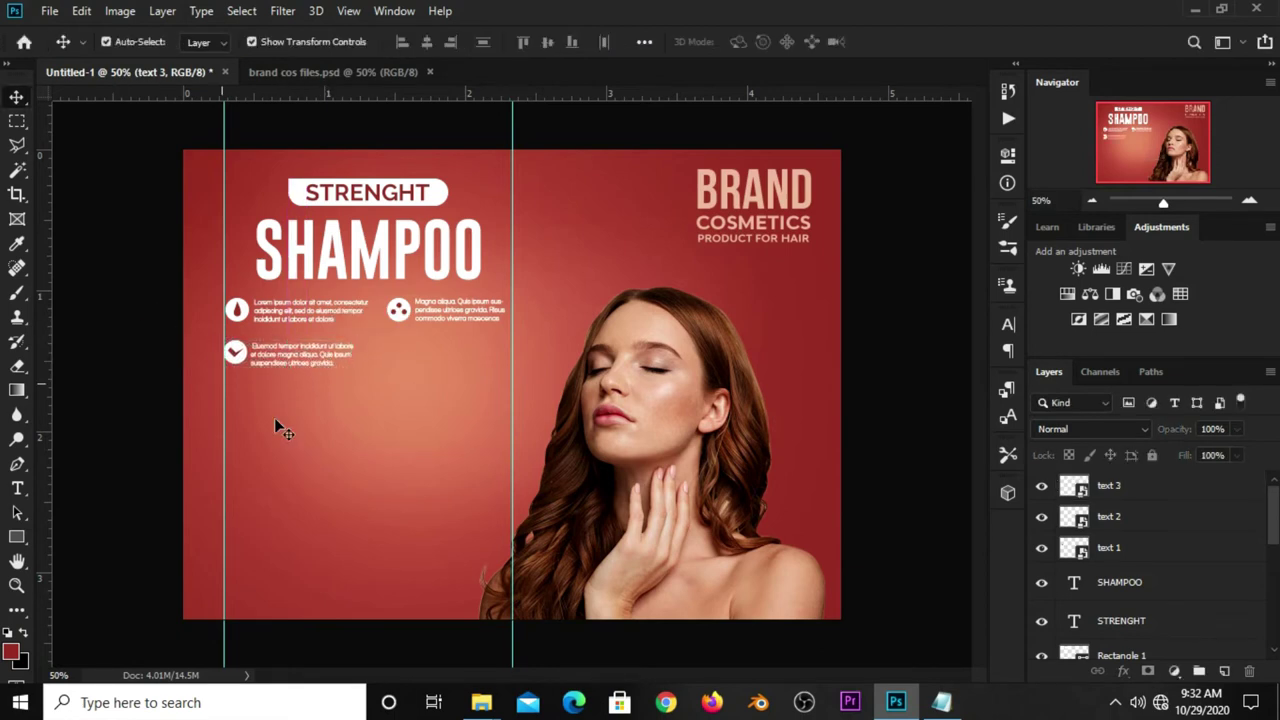
Step: Copy the exclamation-mark text 4 block into the banner beside the checkmark block
click(293, 73)
click(1148, 555)
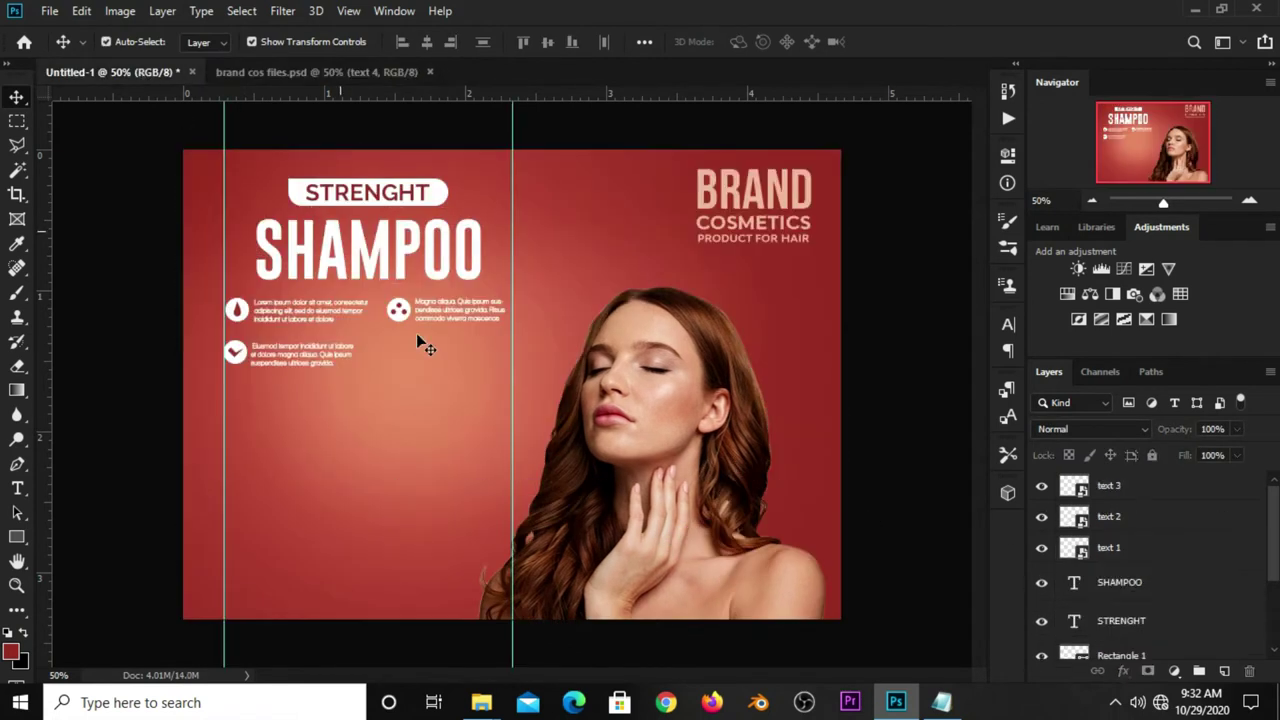
mouse_move(420, 300)
mouse_down()
mouse_move(475, 365)
mouse_move(466, 347)
mouse_up()
key(ctrl+t)
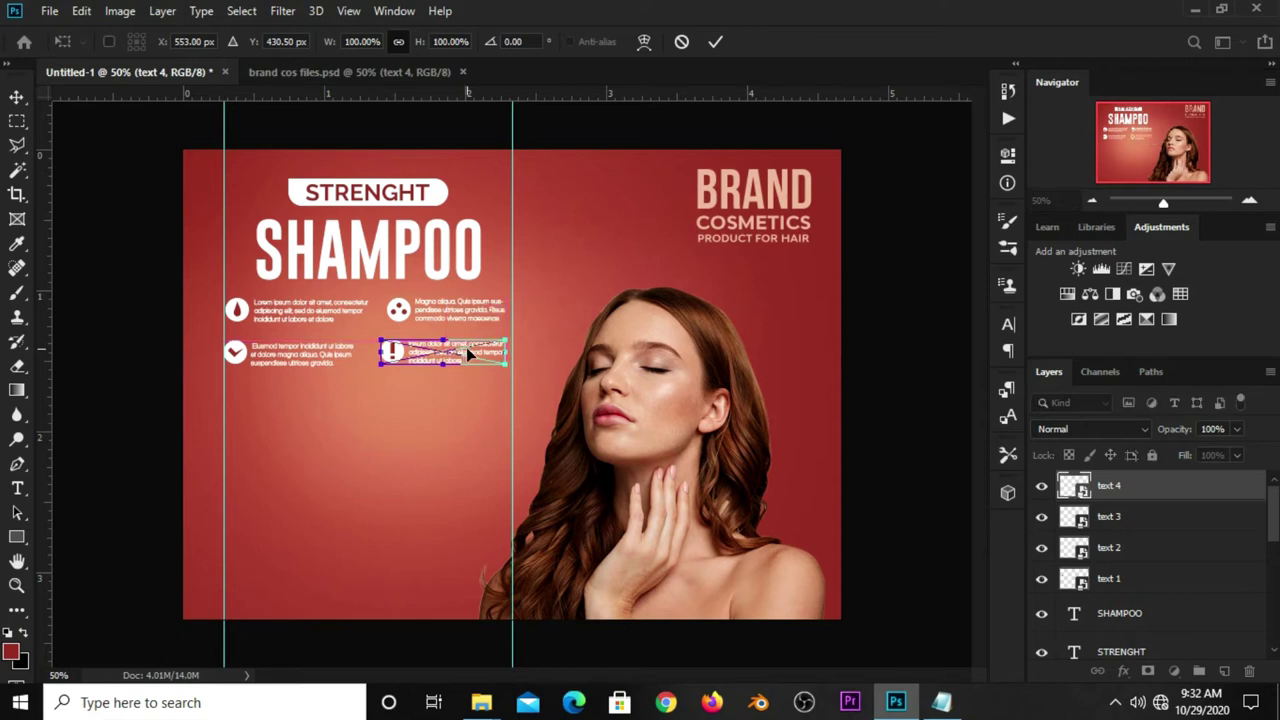
key(Return)
Step: Raise the three-dot text 2 block level with text 1 to square the grid
click(480, 318)
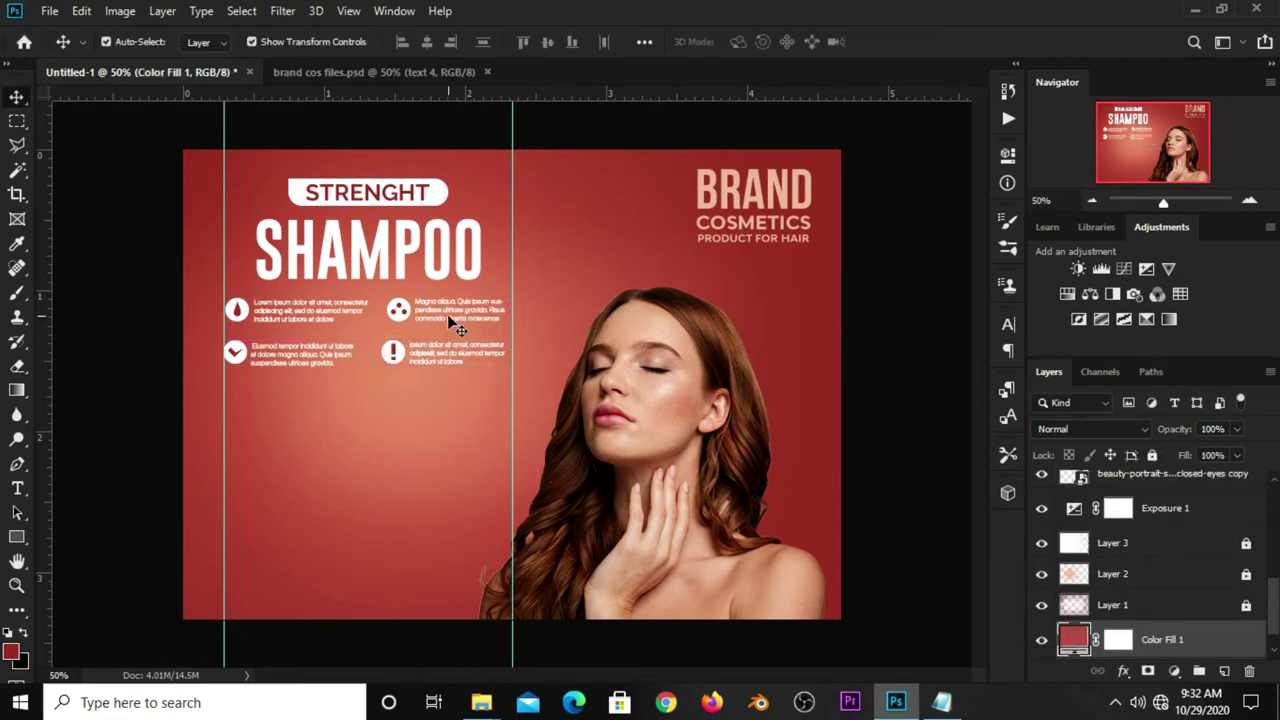
drag(434, 315, 451, 309)
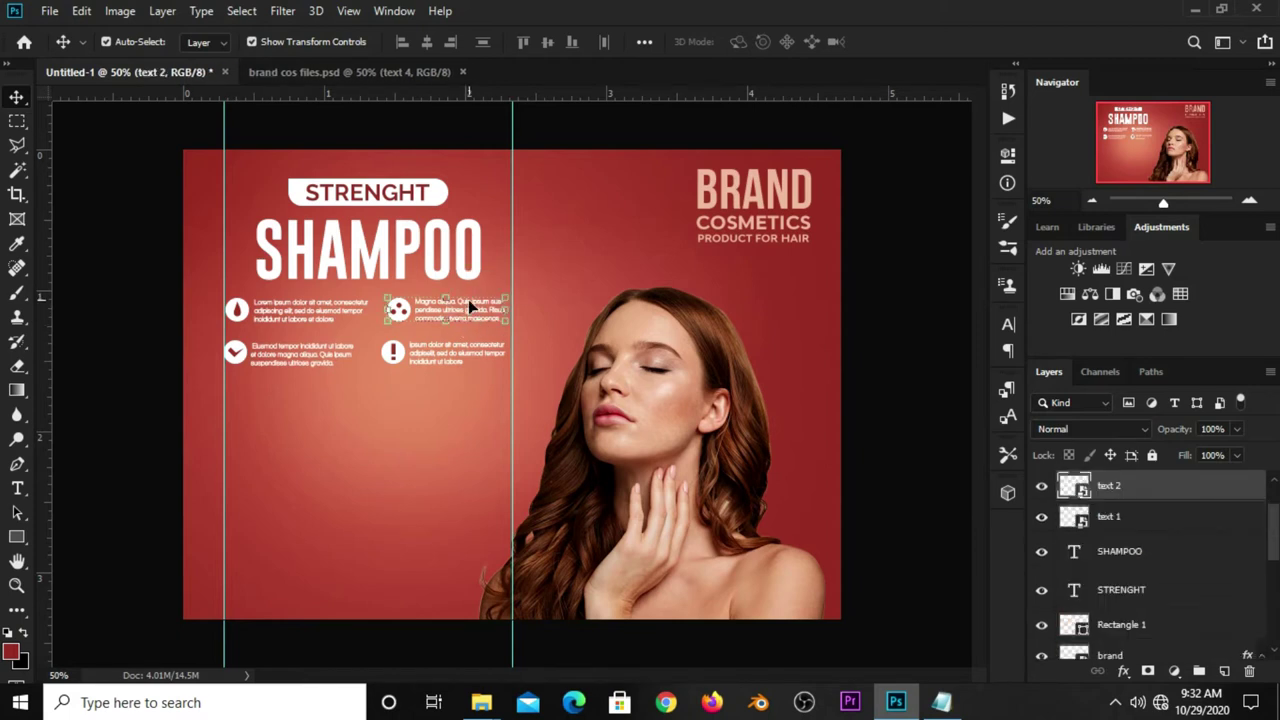
key(ctrl+t)
mouse_move(466, 308)
mouse_down()
mouse_move(481, 298)
mouse_move(478, 312)
mouse_up()
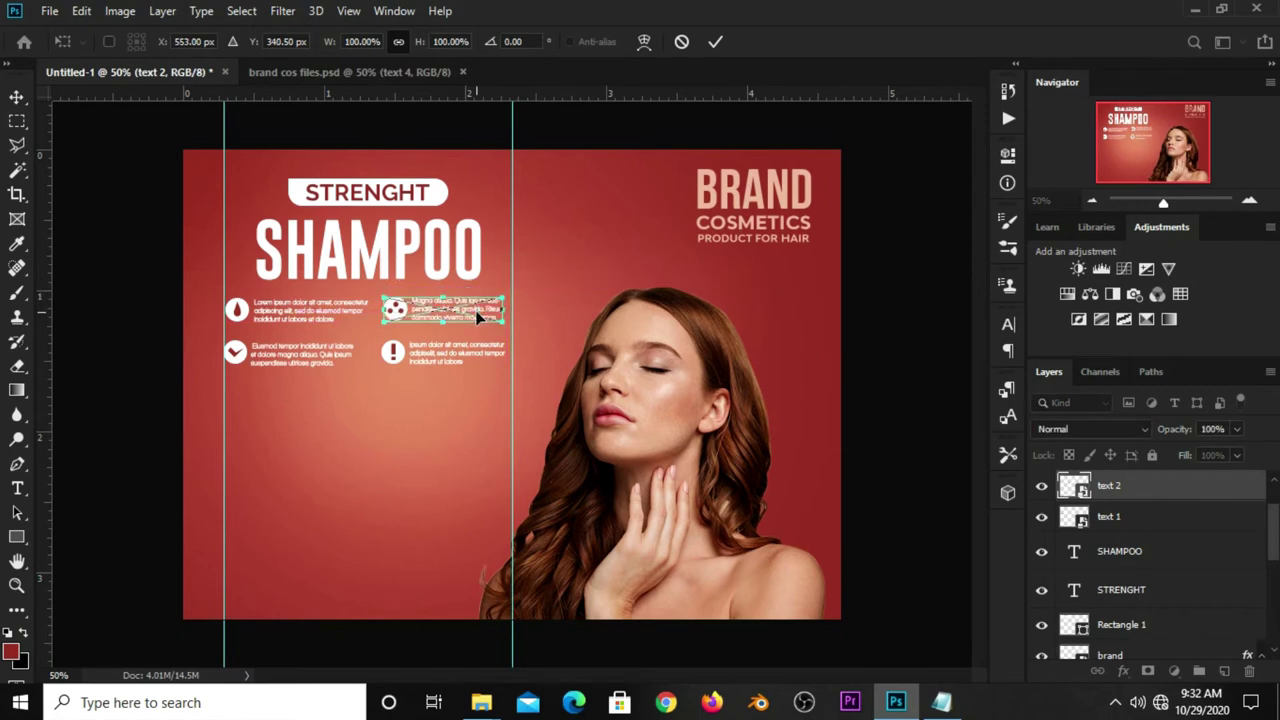
key(Return)
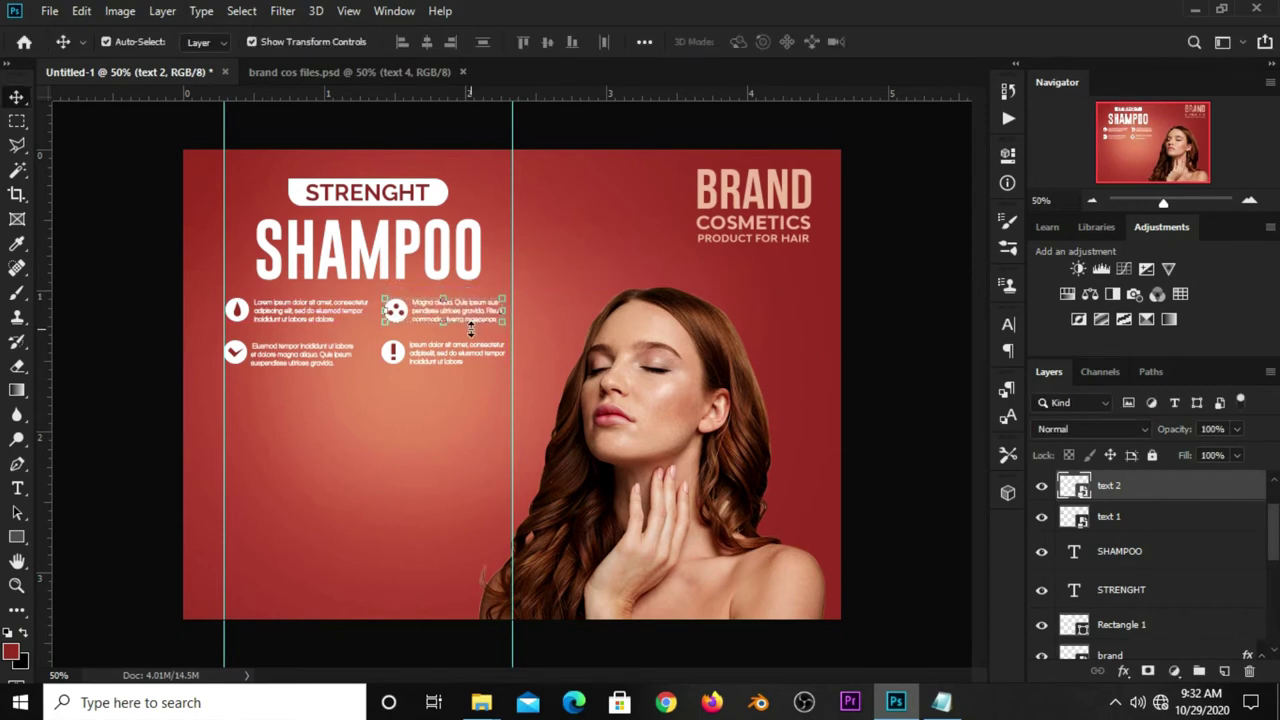
click(862, 363)
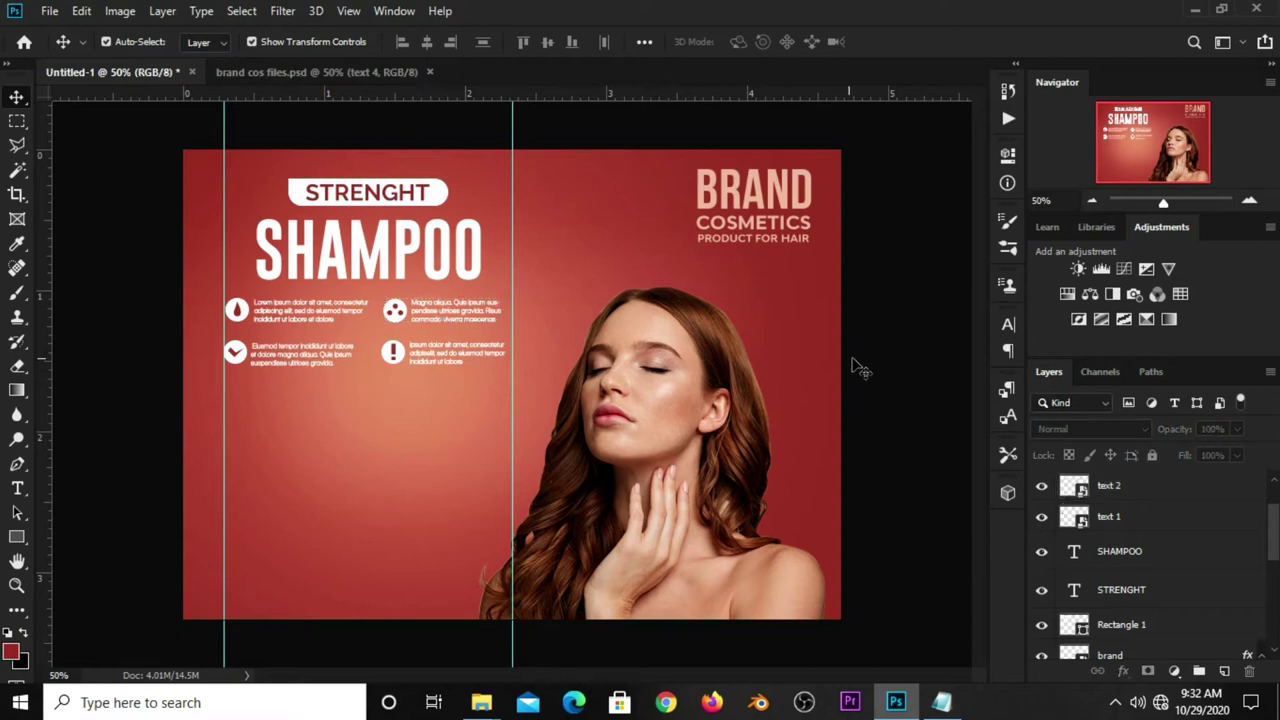
Step: Copy the Dove bottle into the banner, place it lower left and scale to about 59.6%
click(316, 72)
click(420, 412)
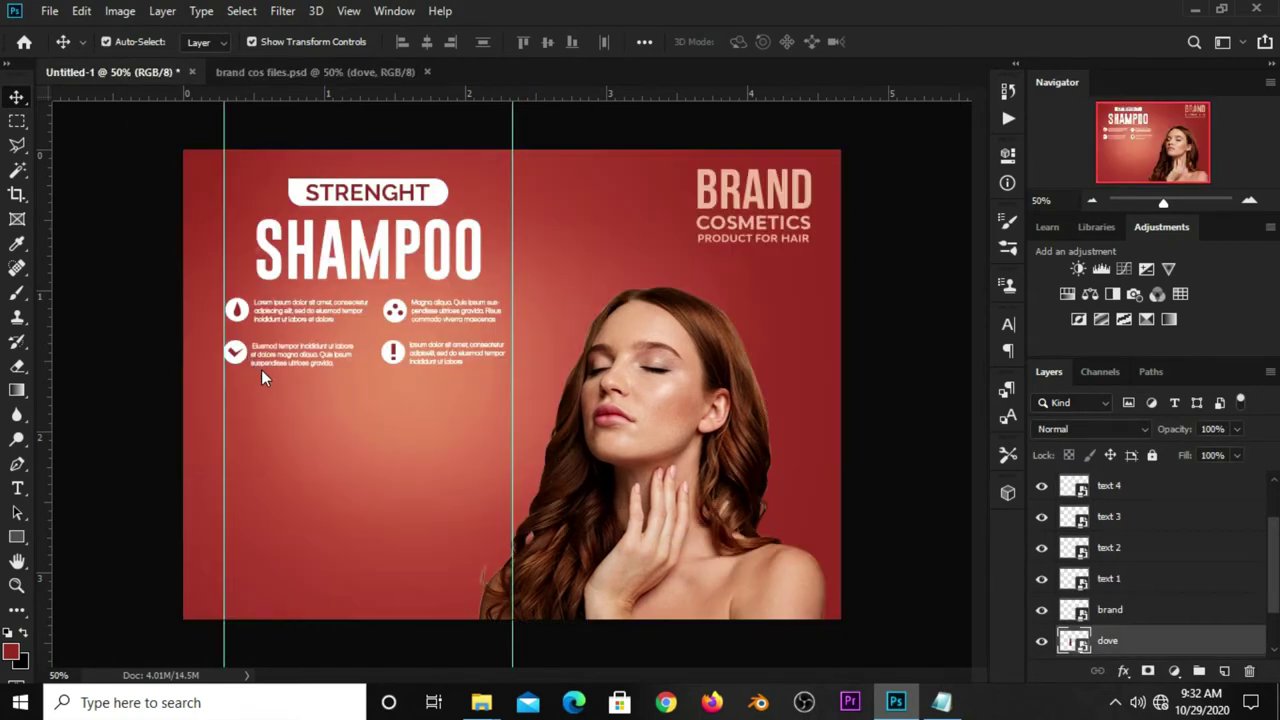
drag(172, 222, 263, 371)
mouse_move(524, 396)
mouse_down()
mouse_move(362, 515)
mouse_move(381, 512)
mouse_up()
key(ctrl+t)
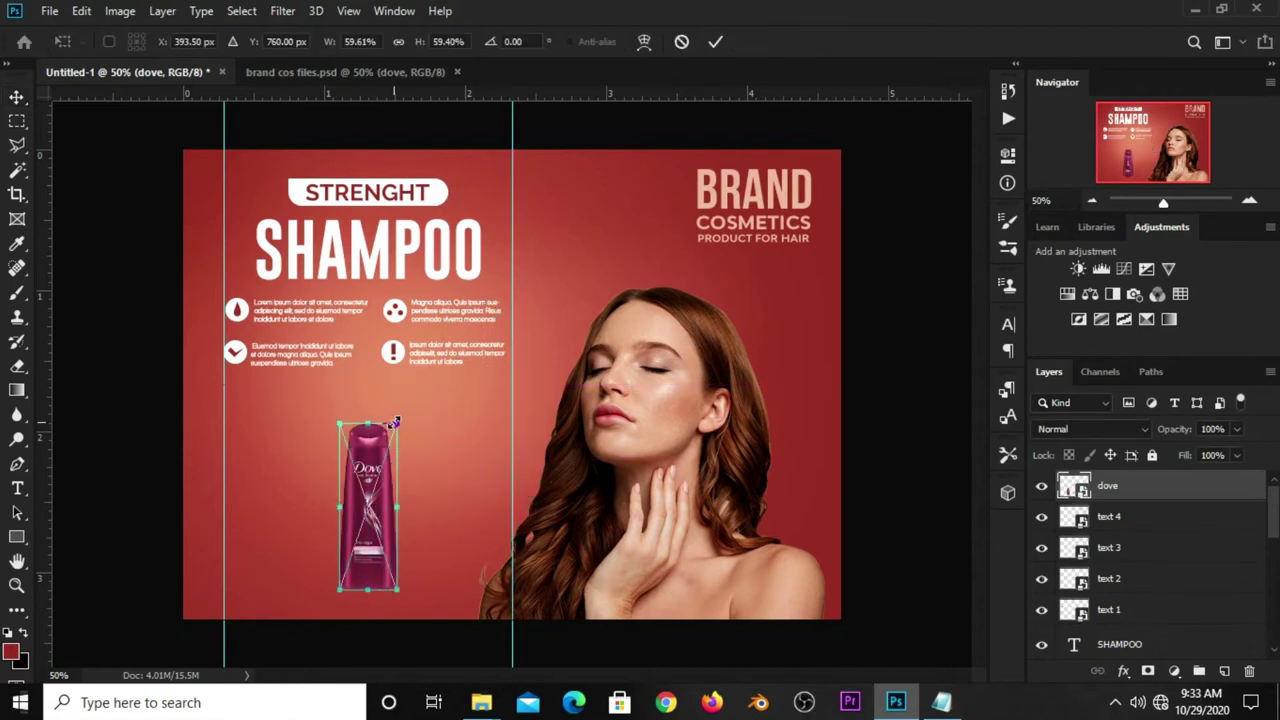
drag(395, 423, 390, 439)
key(Return)
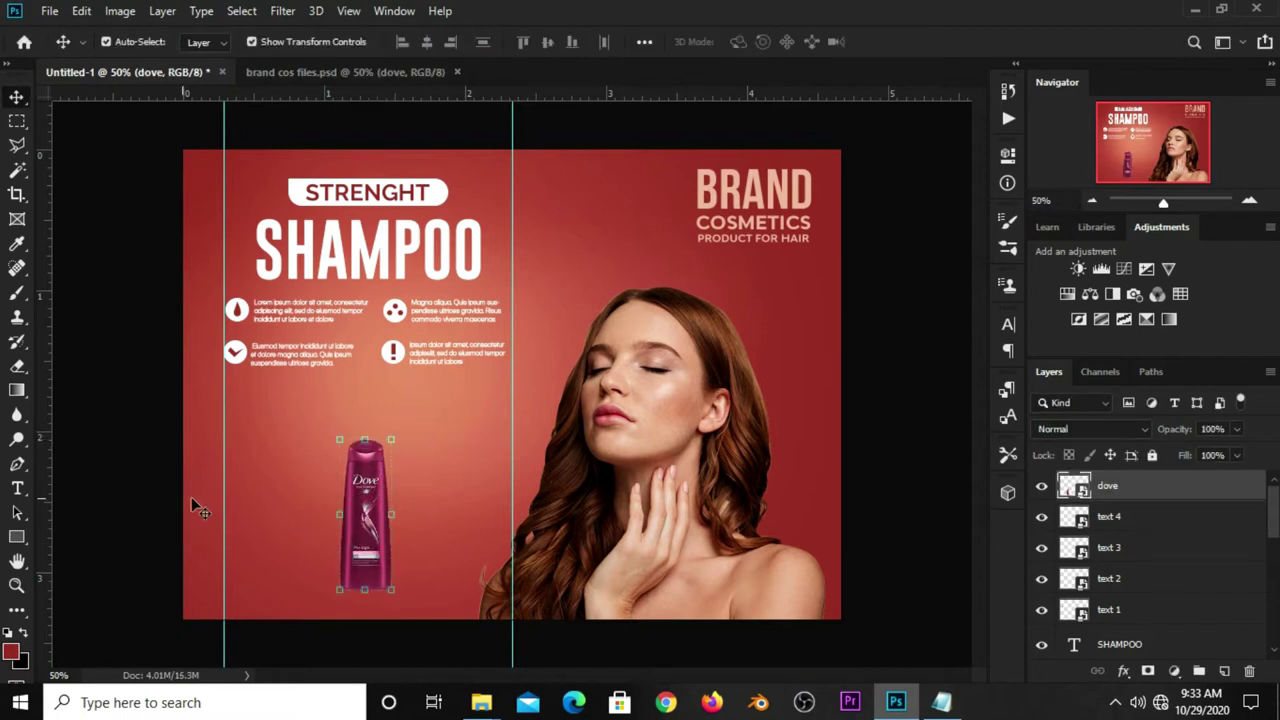
click(145, 506)
Step: Nudge SHAMPOO up slightly and group text 1 through text 4 into Group 1
click(361, 266)
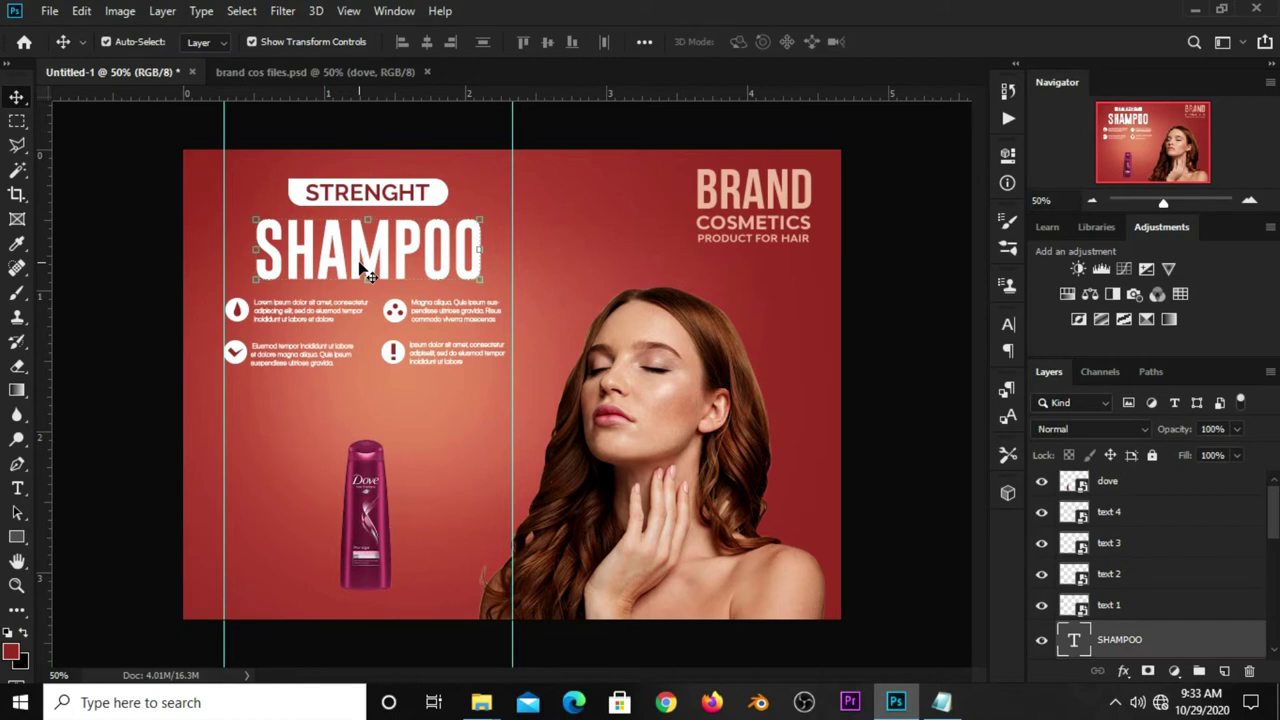
drag(361, 266, 362, 259)
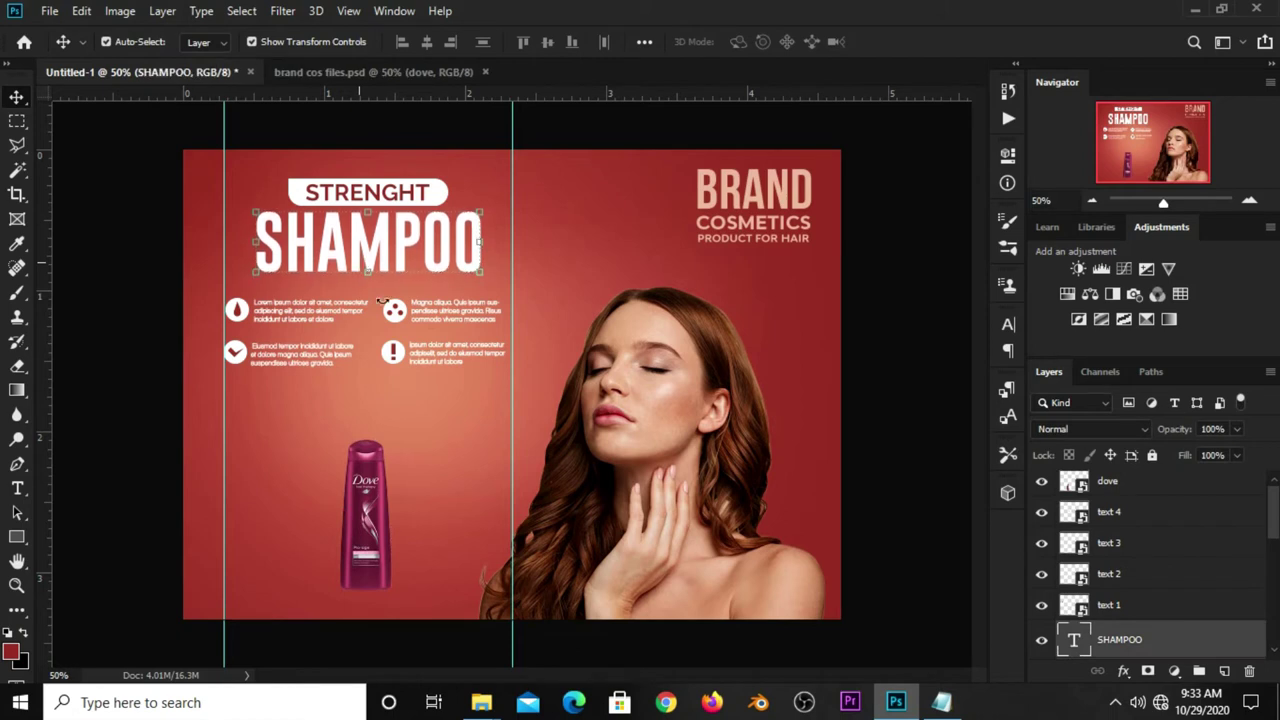
click(898, 352)
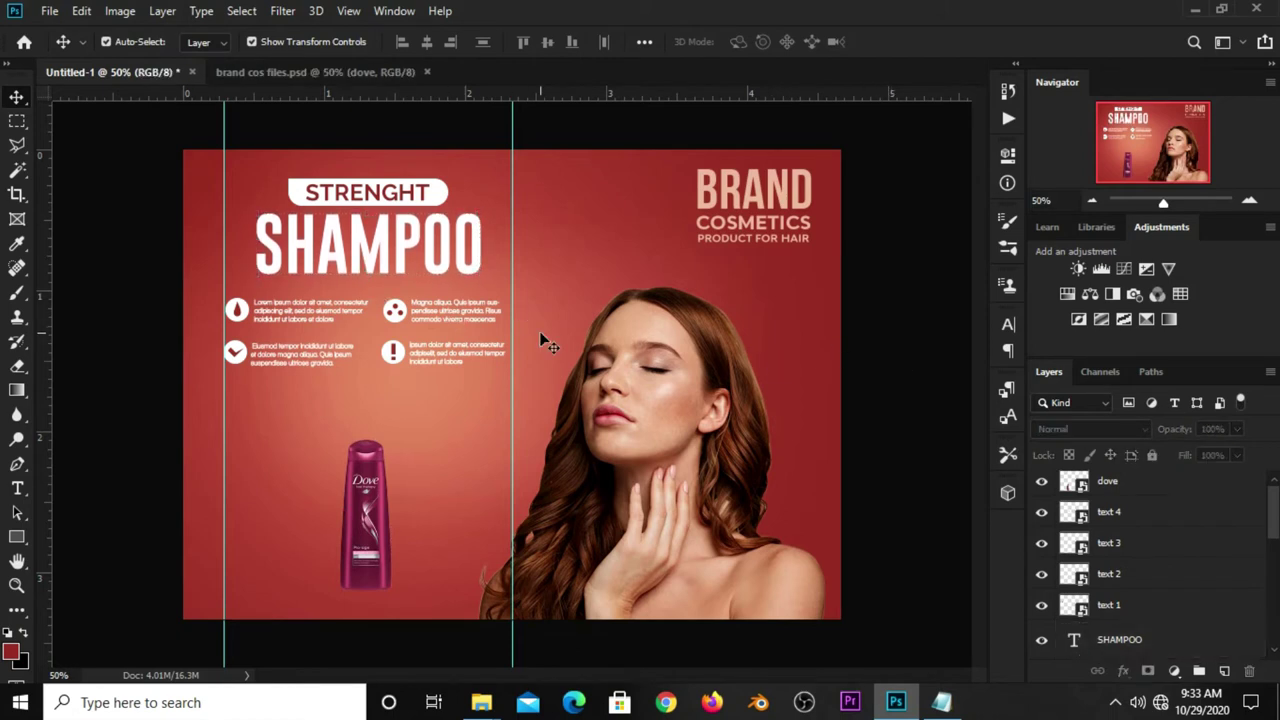
click(1126, 610)
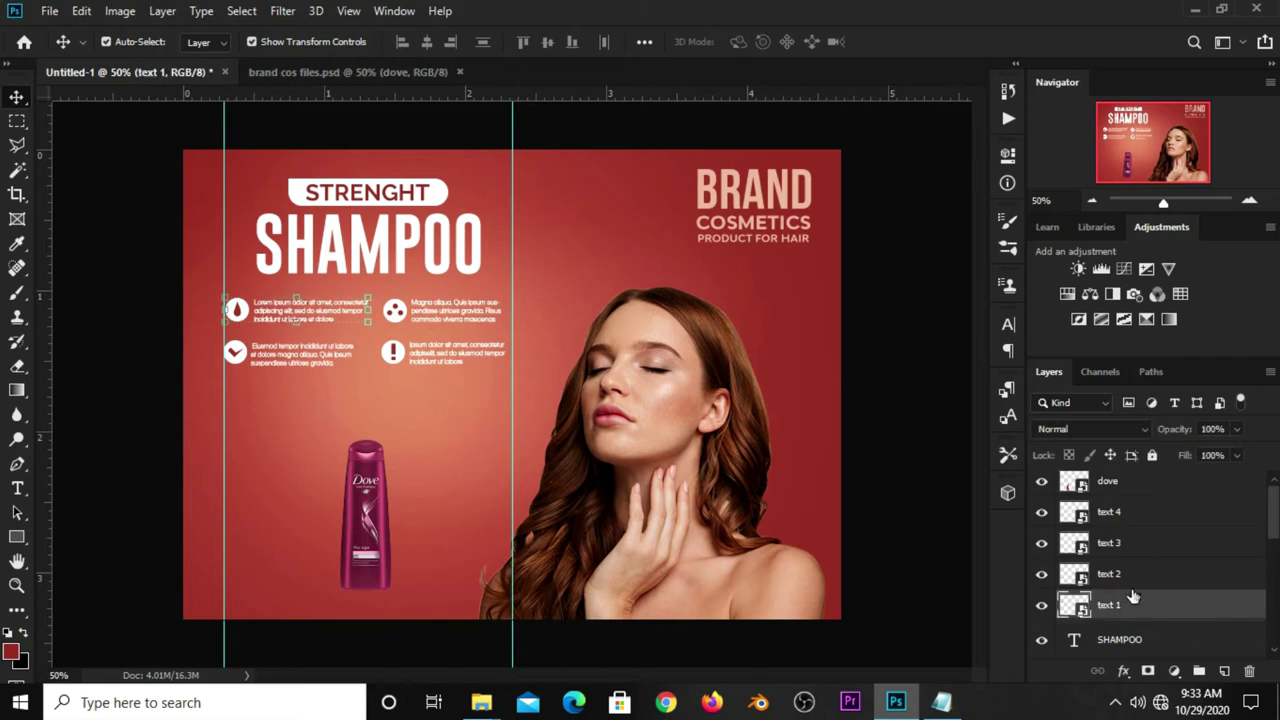
shift+click(1133, 515)
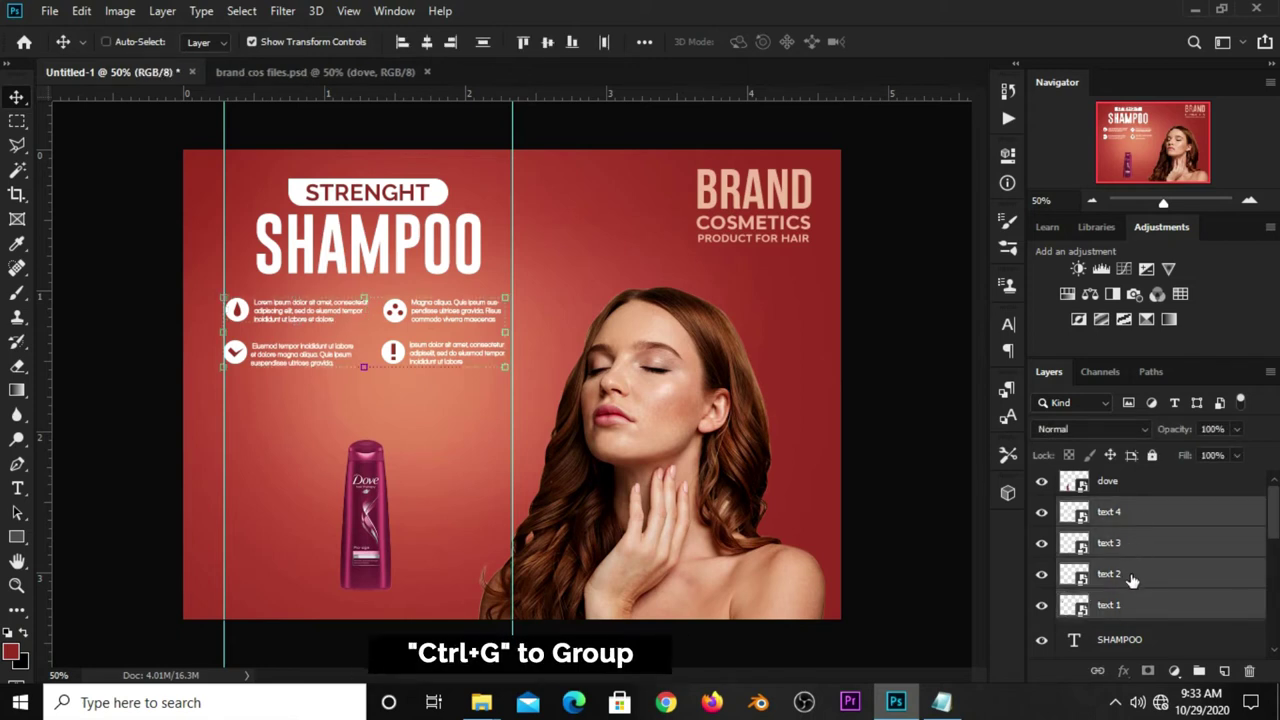
key(ctrl+g)
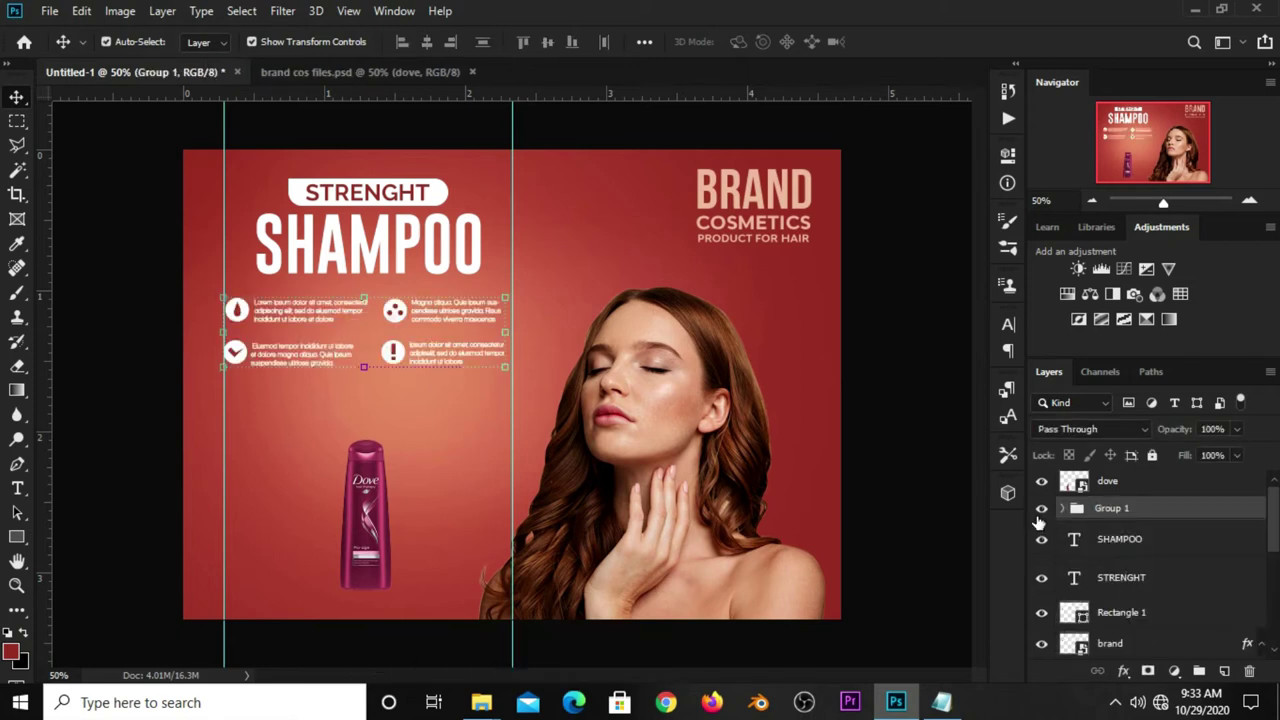
click(881, 435)
Step: Set the Rectangle tool to no fill with a white outline
right_click(12, 537)
click(63, 535)
click(205, 42)
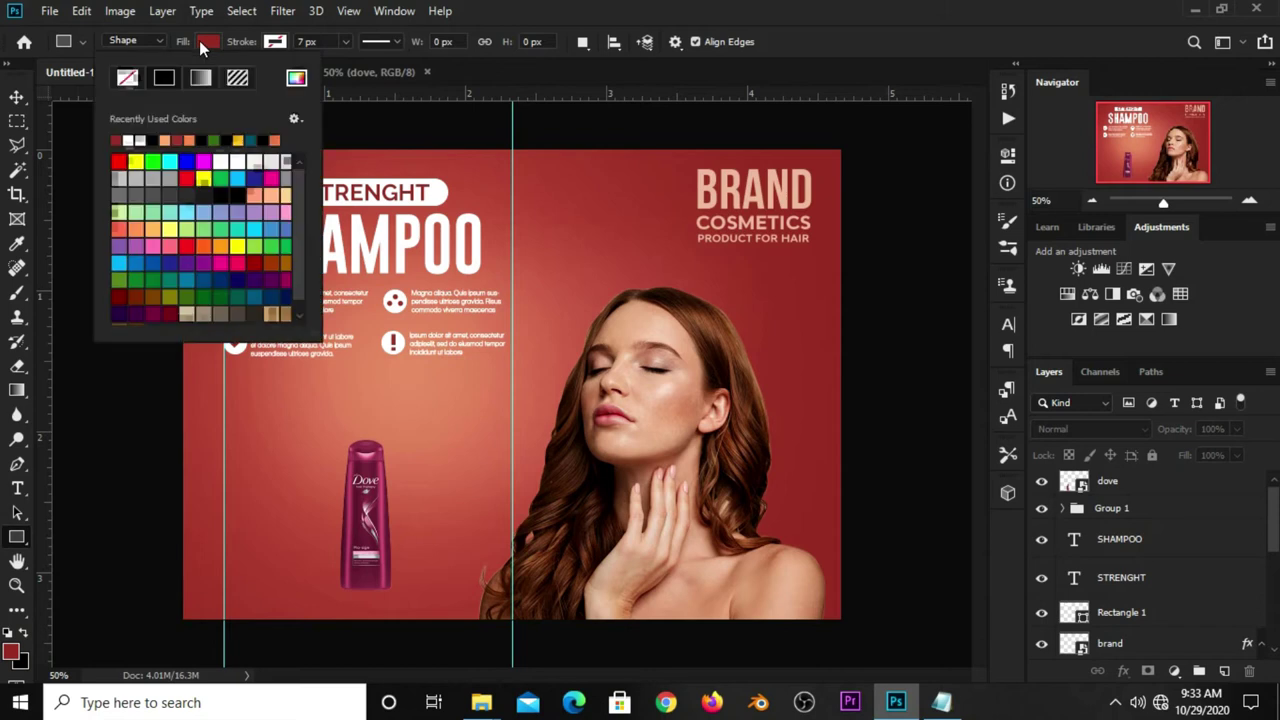
click(125, 82)
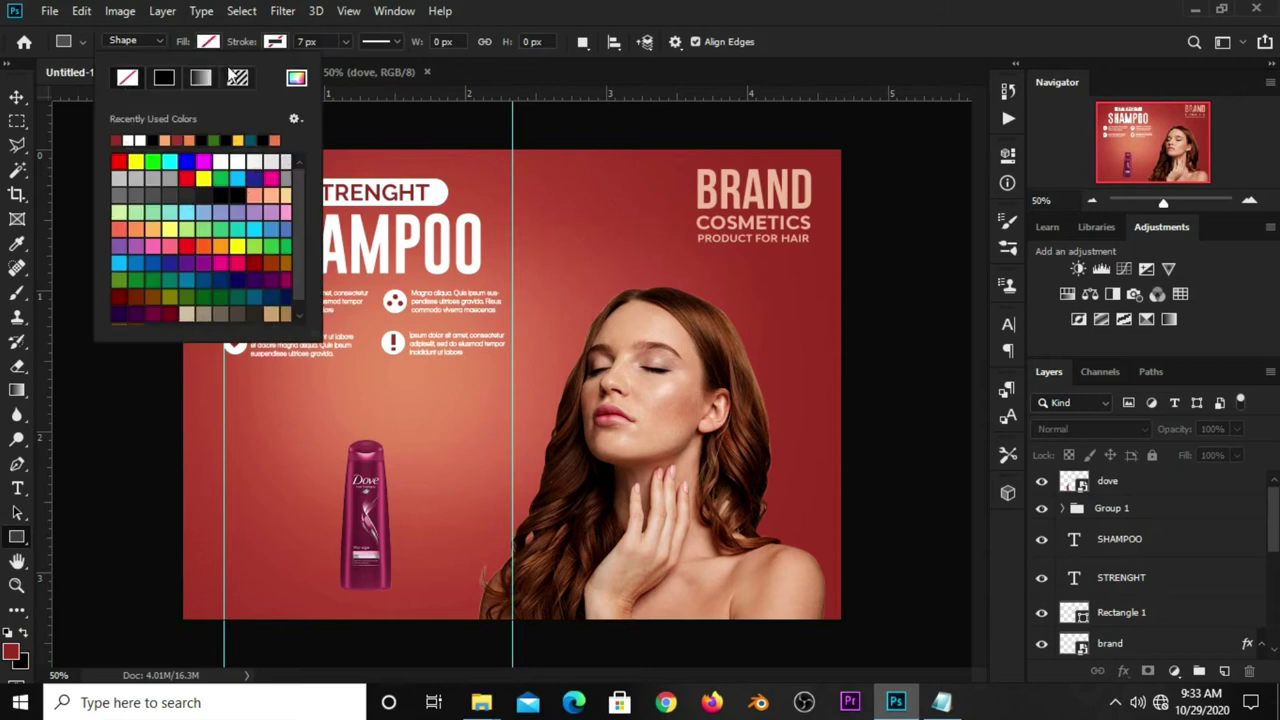
click(323, 40)
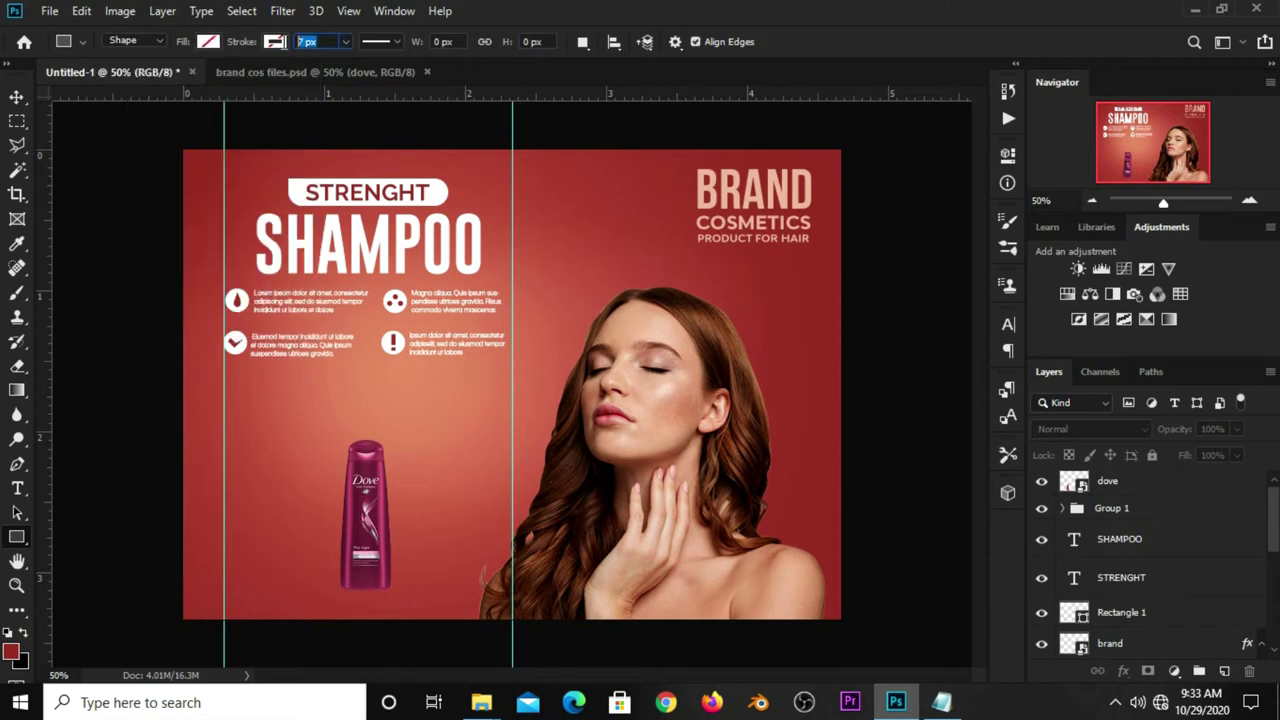
click(268, 43)
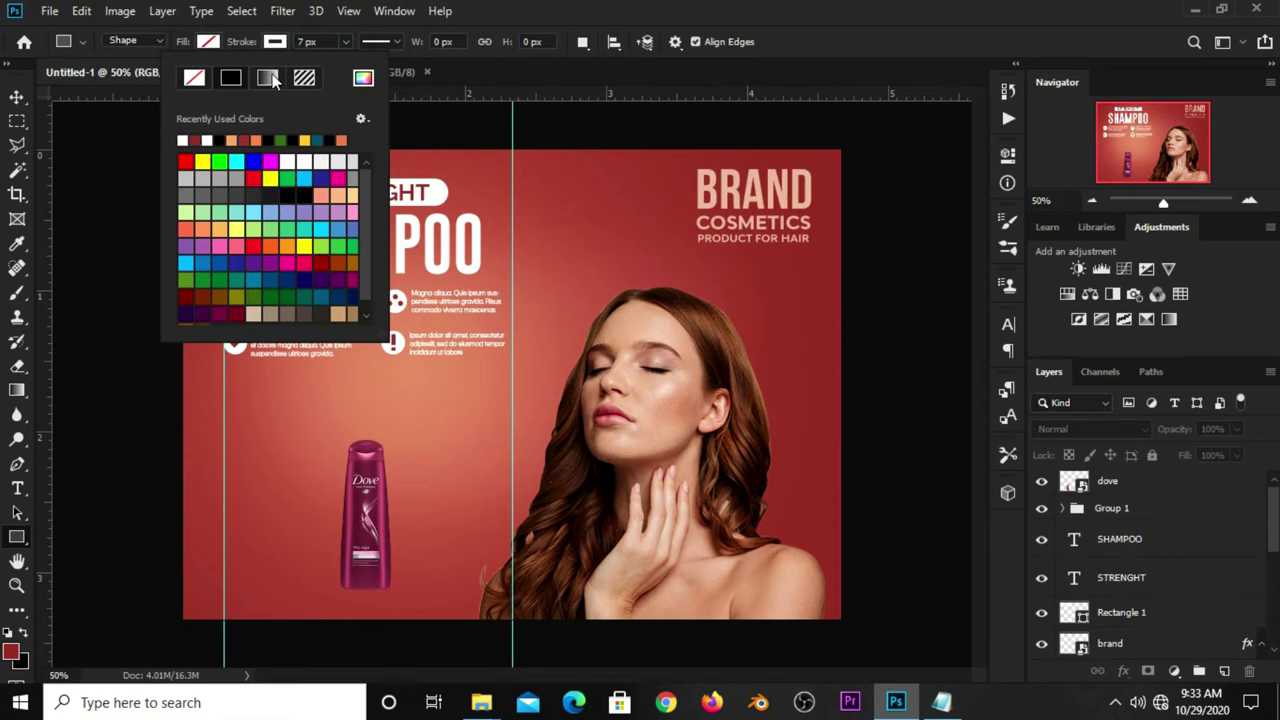
click(329, 44)
text(4)
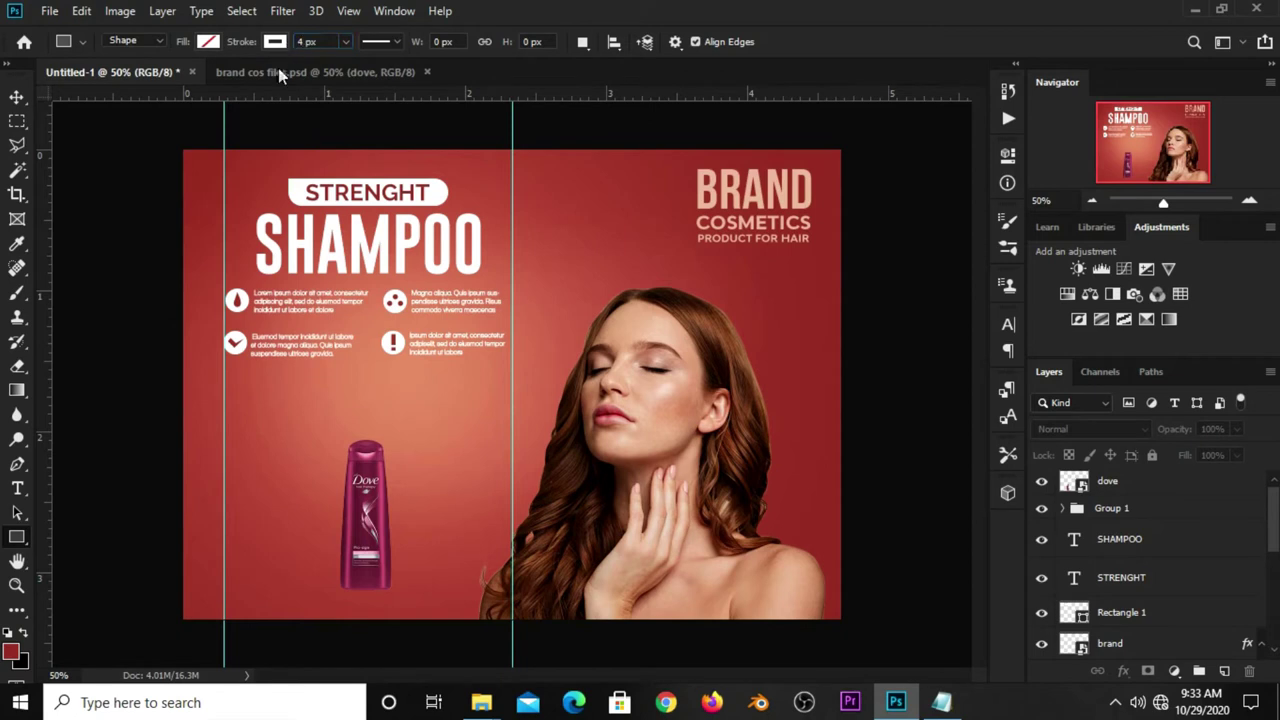
Step: Draw the 614 × 70 px box between the feature text and the bottle, with a 6 px stroke
drag(224, 376, 515, 406)
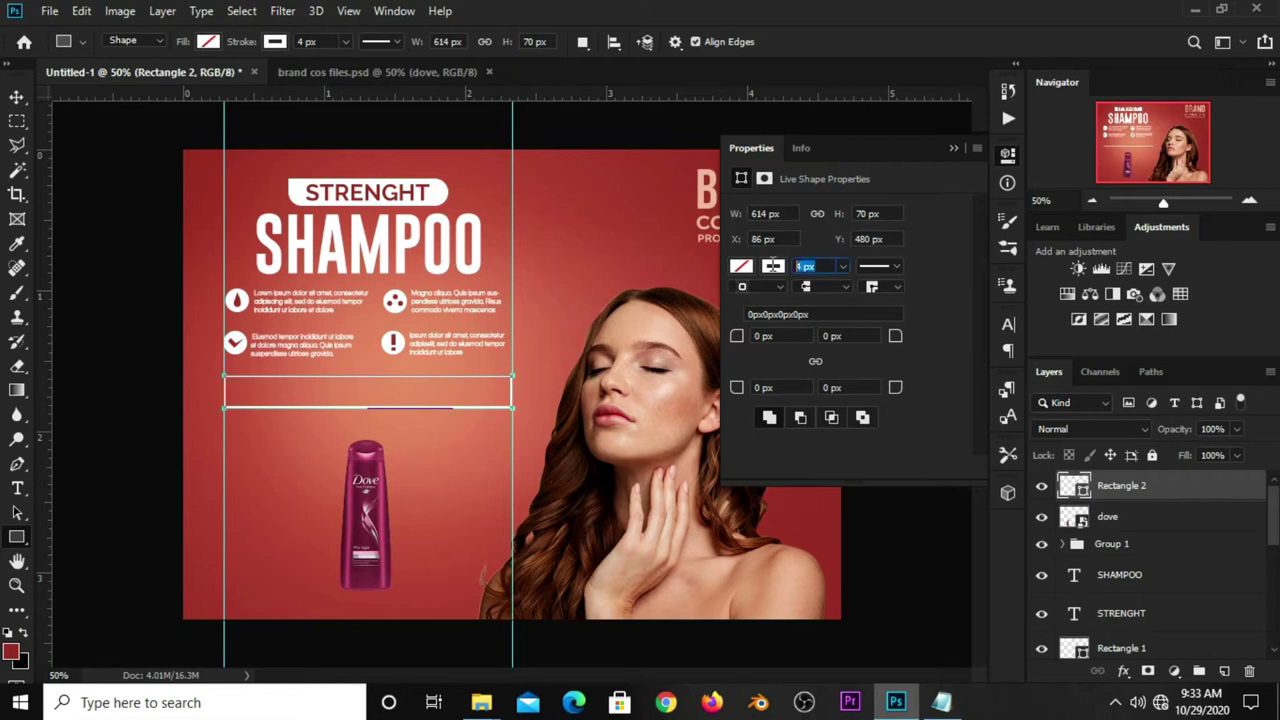
text(6)
key(Return)
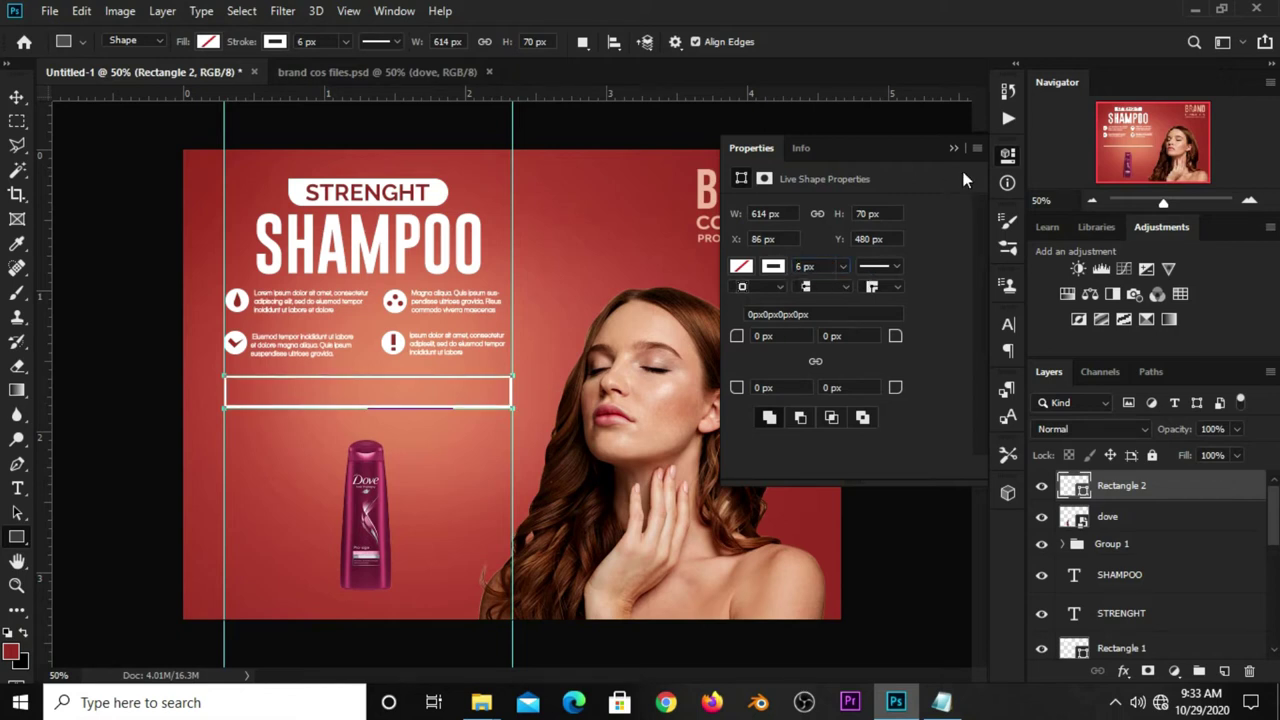
click(938, 170)
key(v)
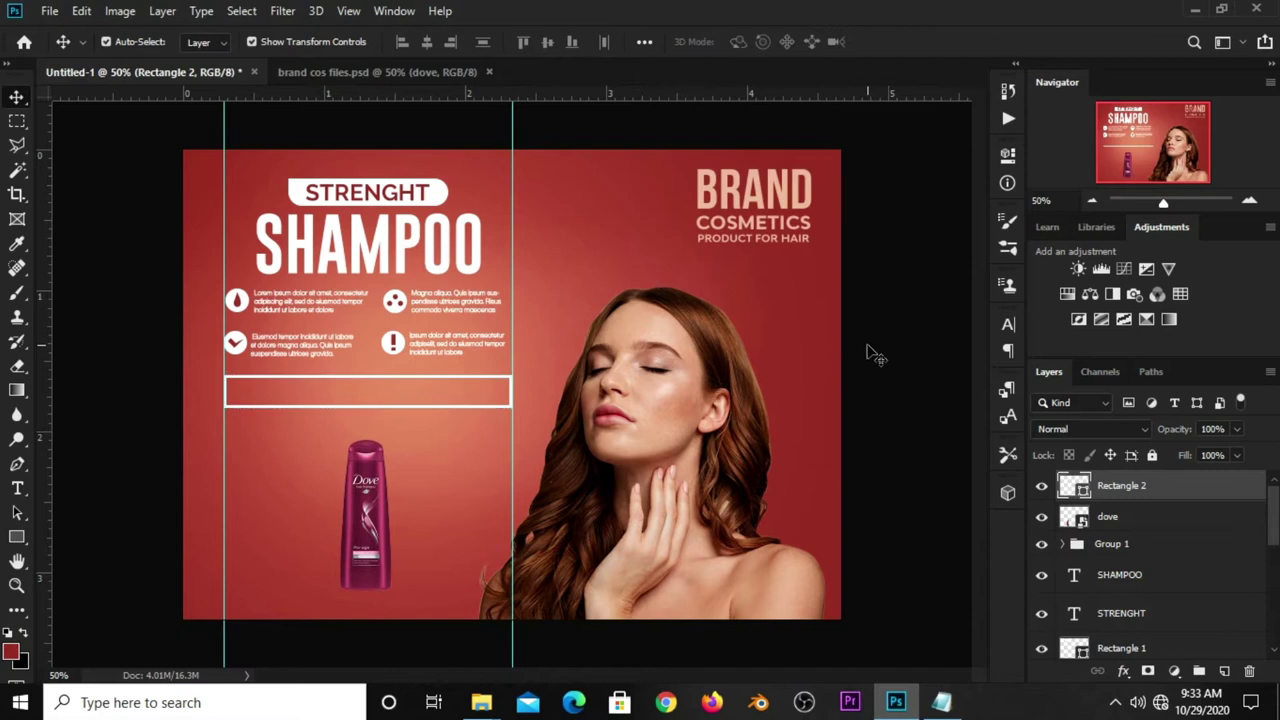
click(469, 416)
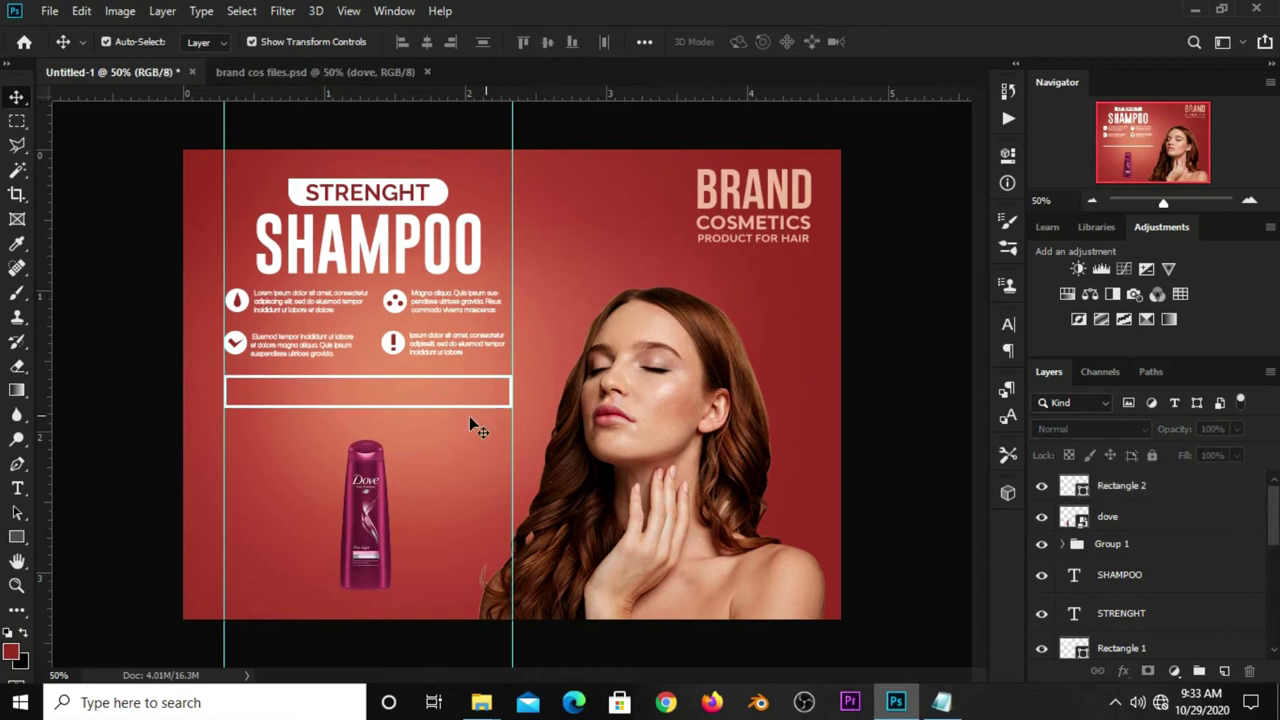
Step: Alt-drag a copy of SHAMPOO over the box and retype it as 'GET UP TO 60% OFF'
click(322, 265)
drag(318, 253, 331, 428)
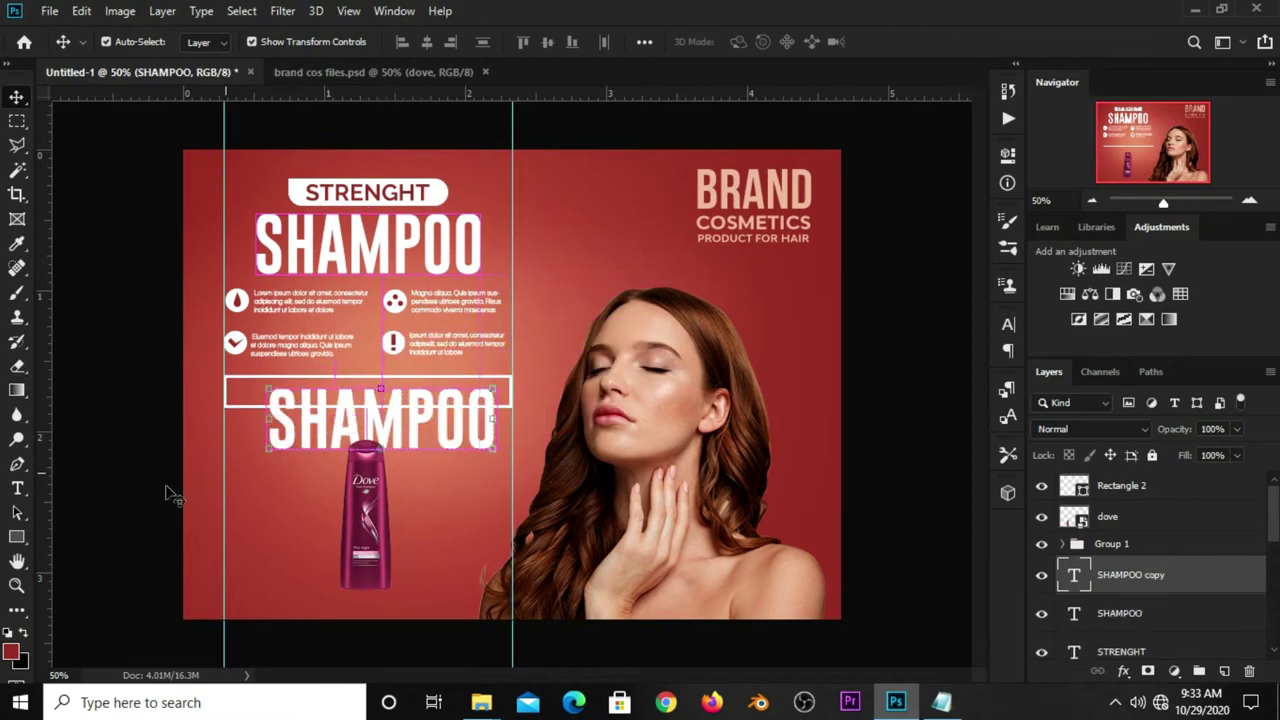
click(17, 488)
right_click(17, 488)
click(75, 490)
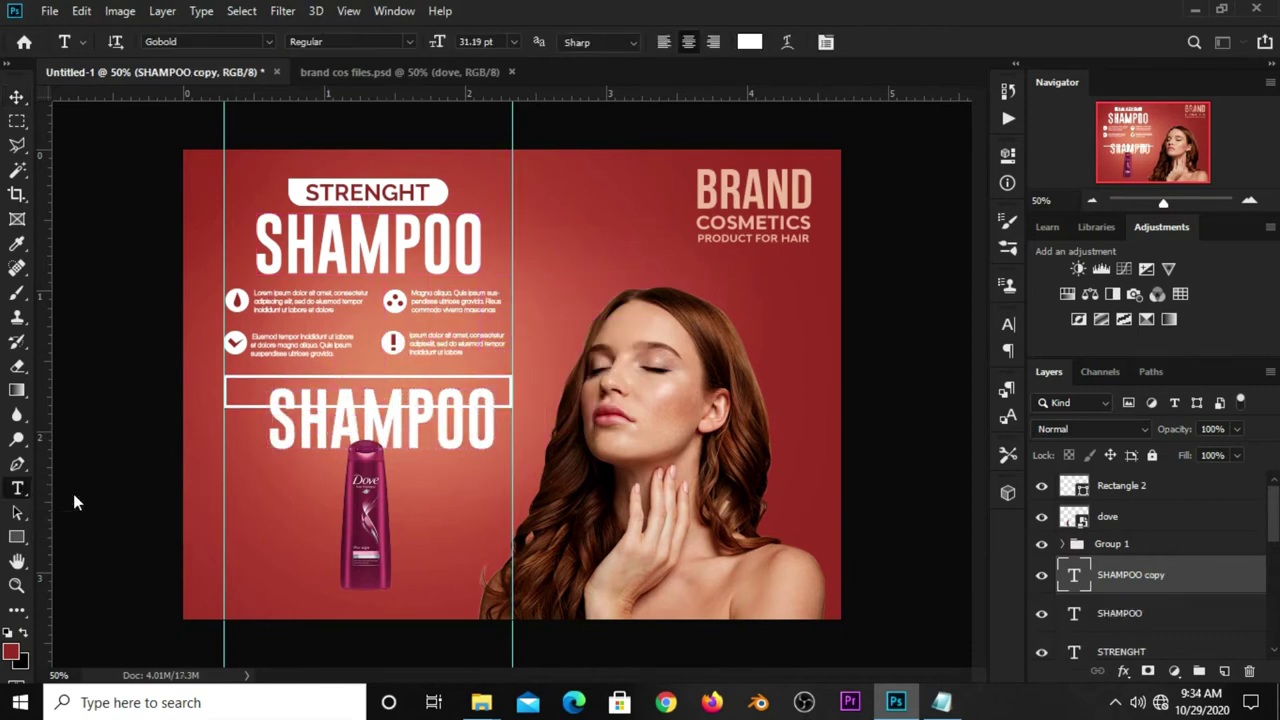
double_click(346, 424)
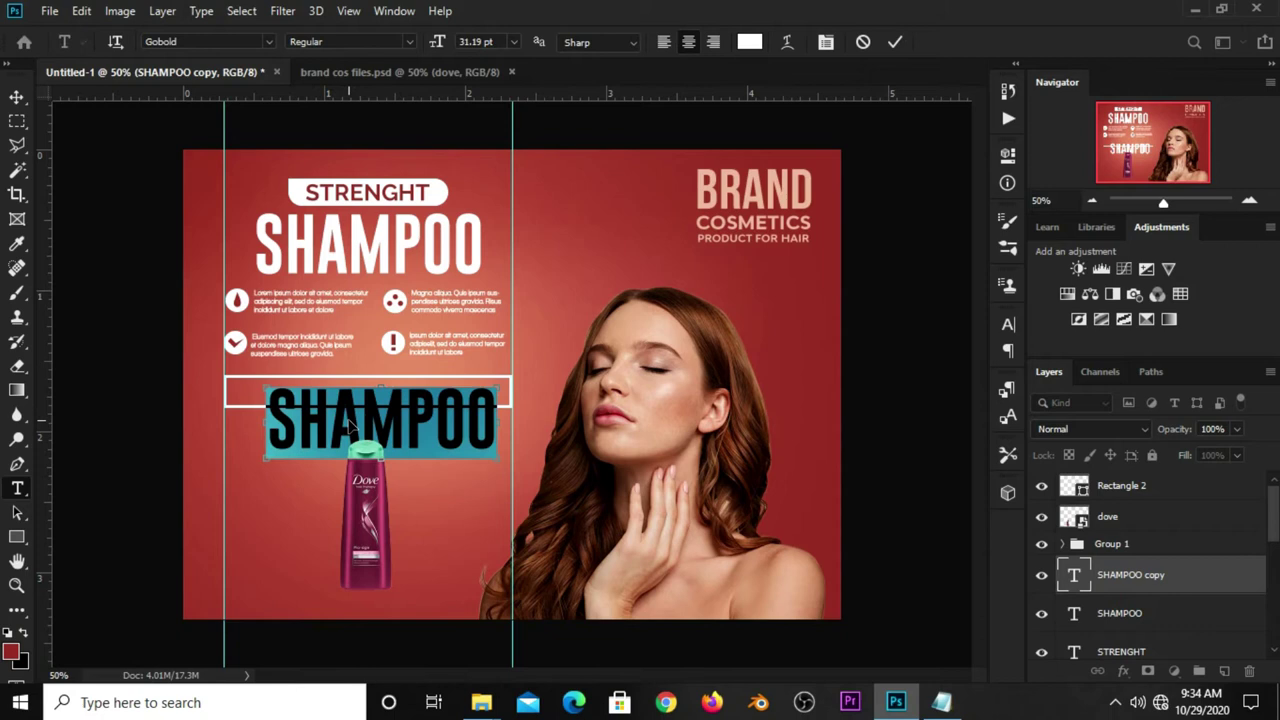
text(GET UP)
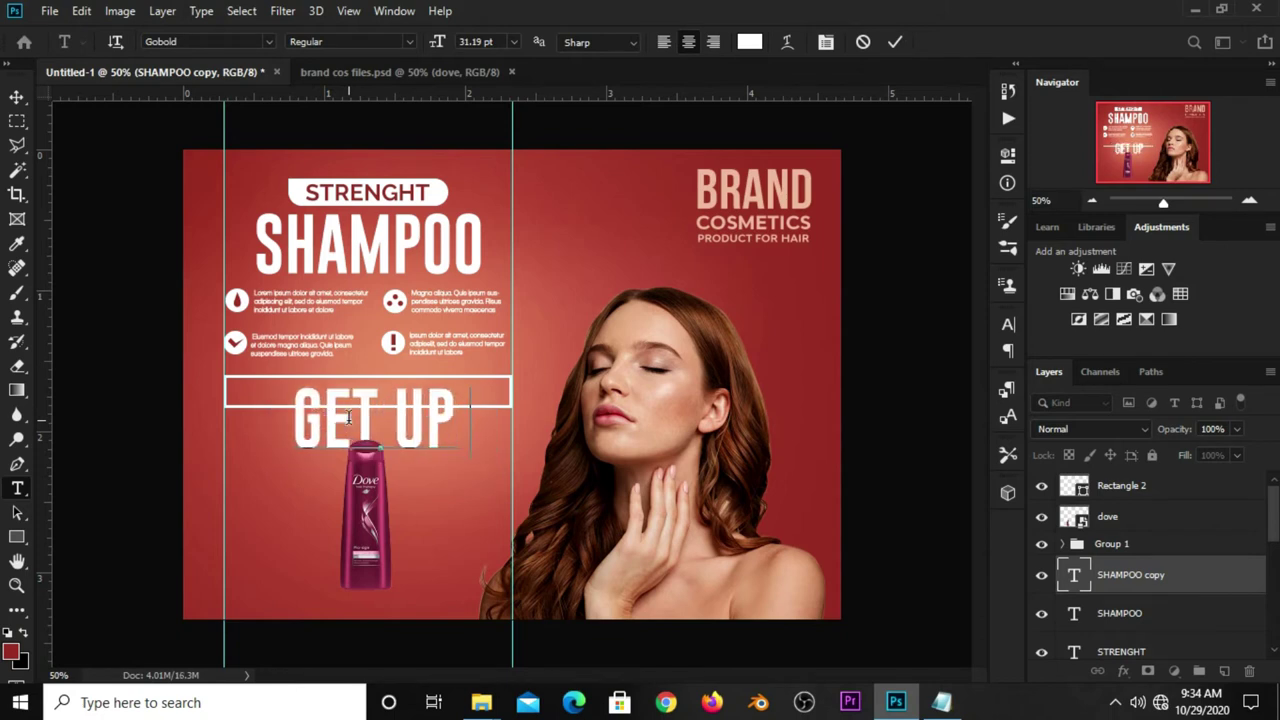
text( TO 60)
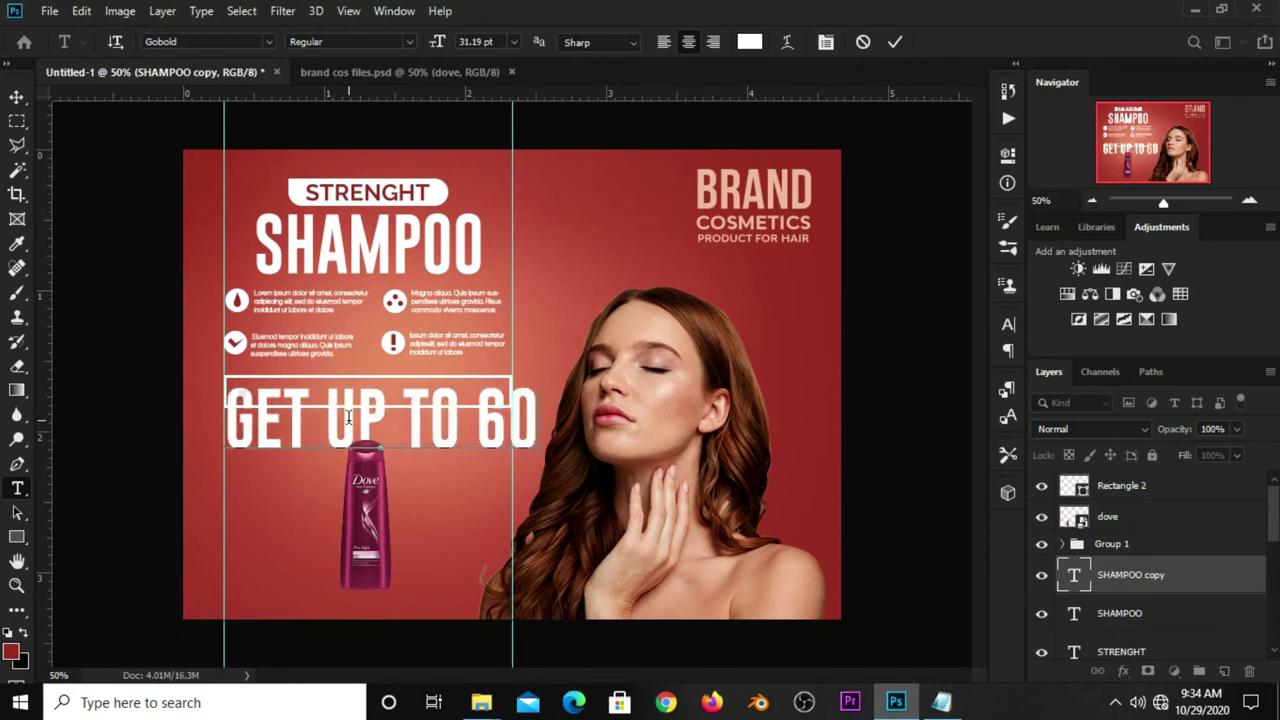
text(%)
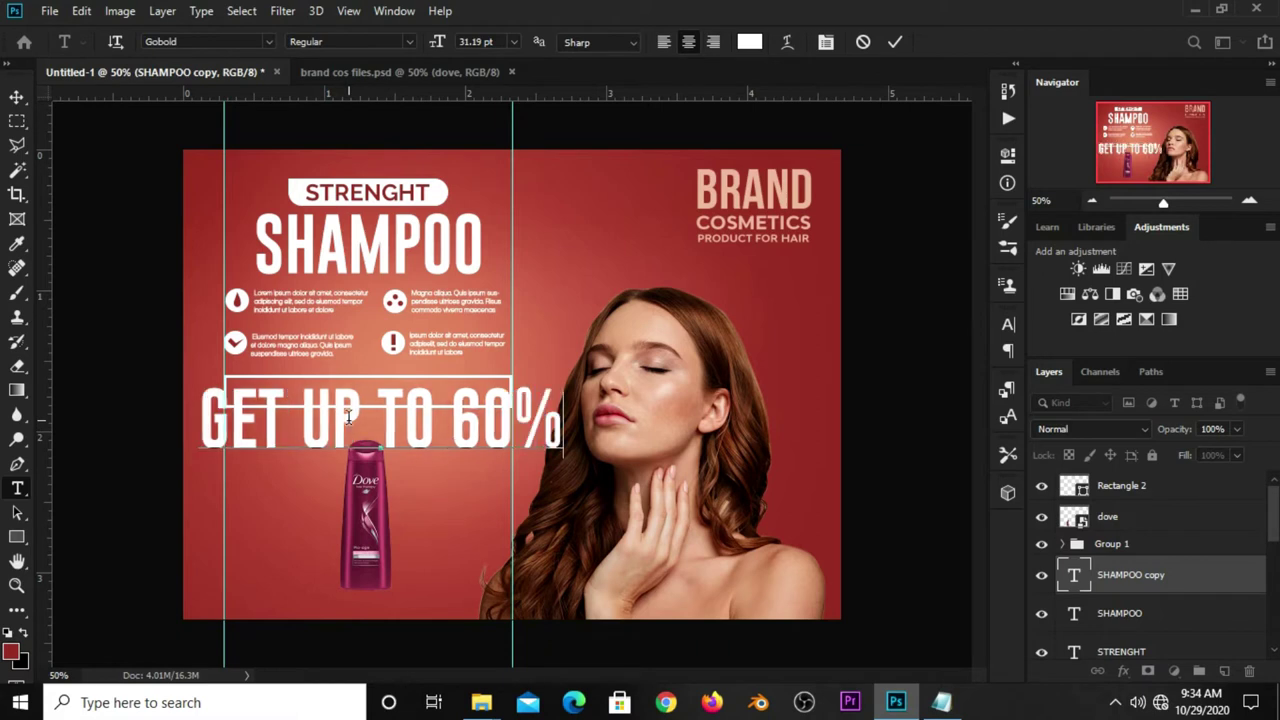
text( OFF)
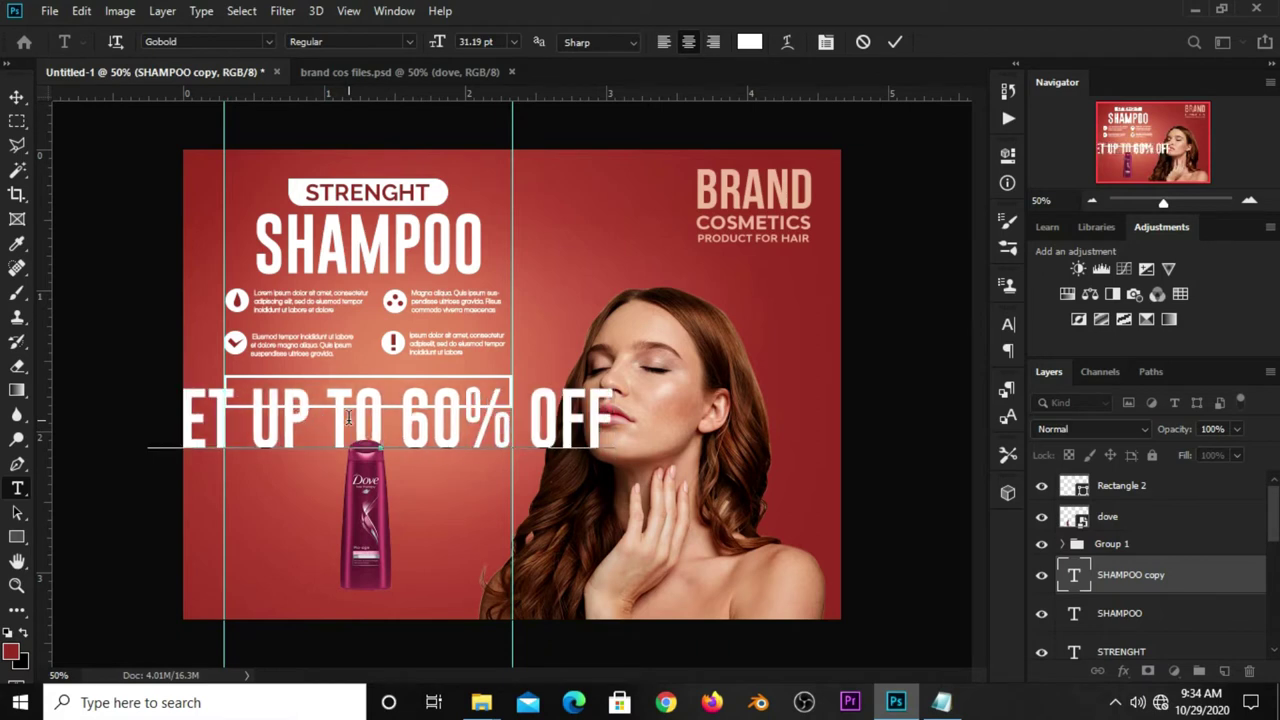
click(891, 43)
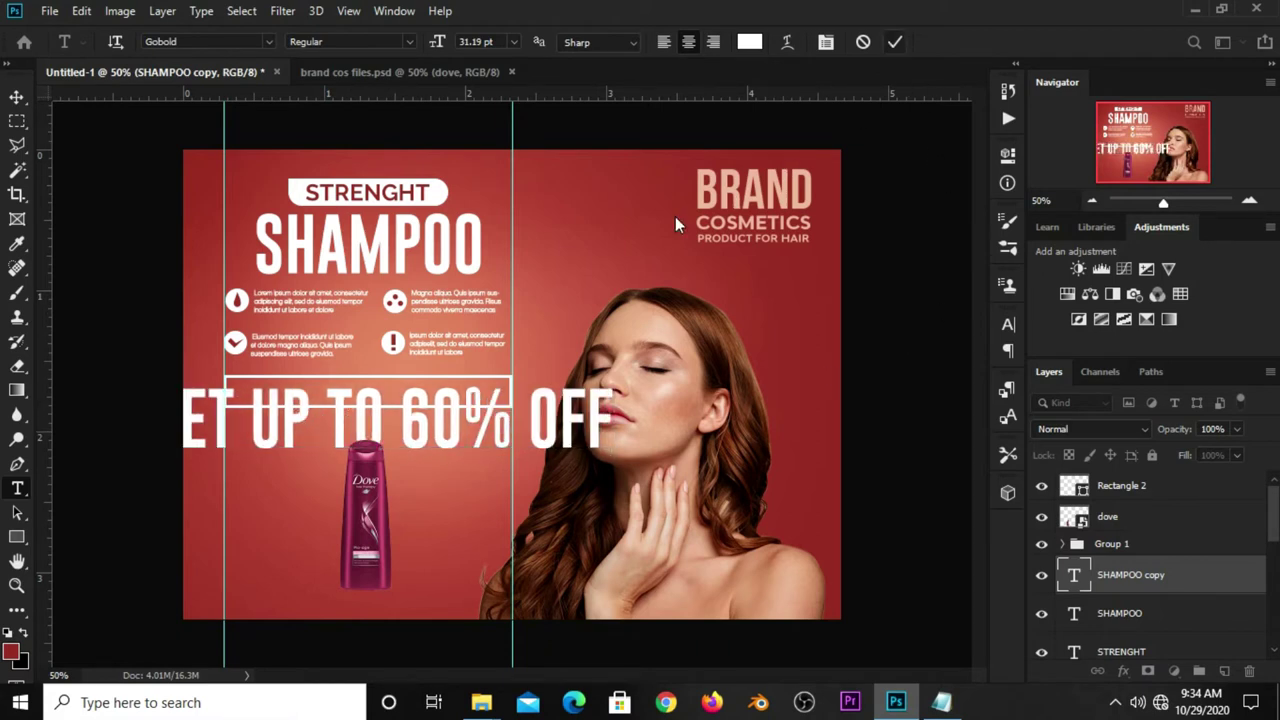
Step: Scale the GET UP TO 60% OFF text down to fit inside the box
key(v)
key(ctrl+t)
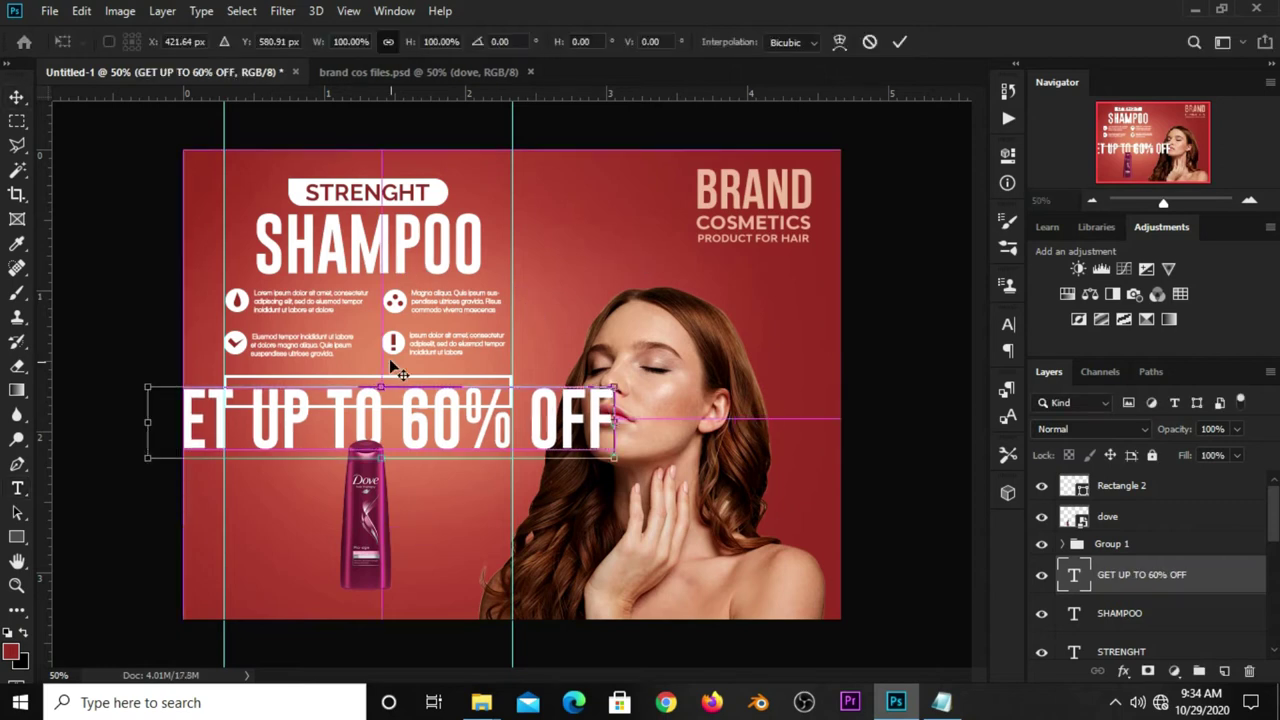
mouse_move(381, 388)
mouse_down()
mouse_move(393, 449)
mouse_move(393, 390)
mouse_move(444, 394)
mouse_up()
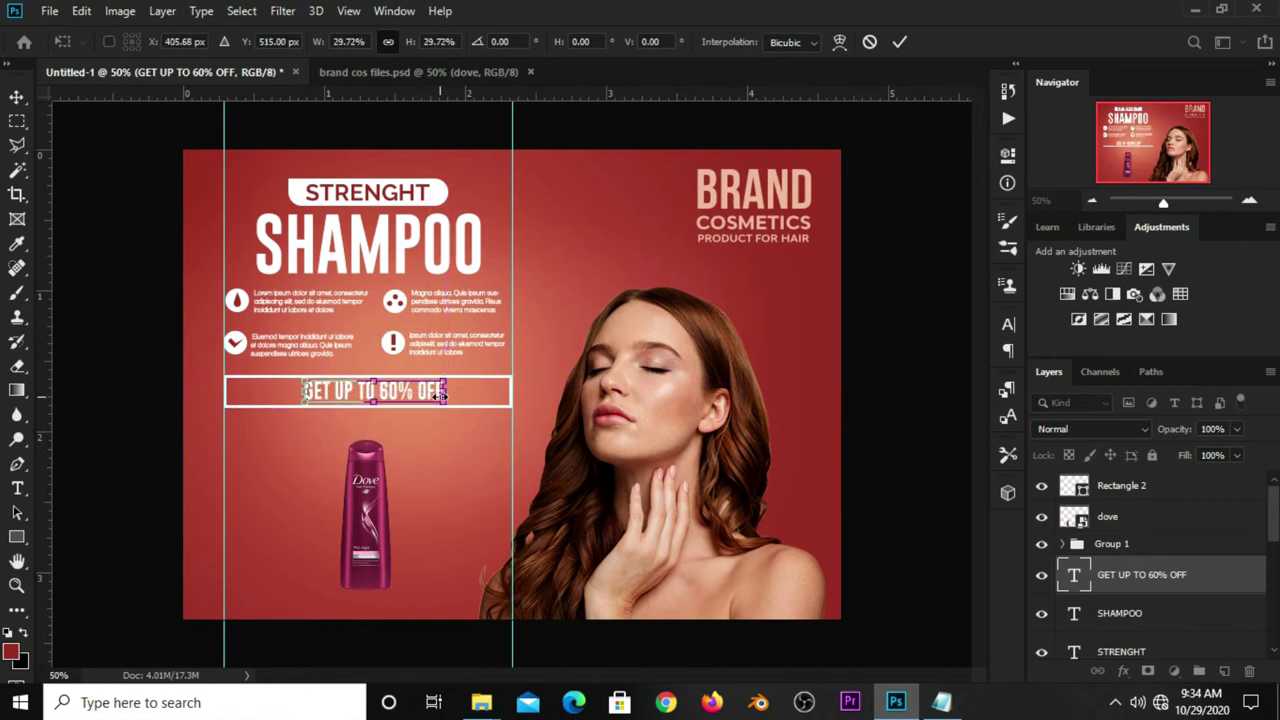
key(Return)
click(101, 449)
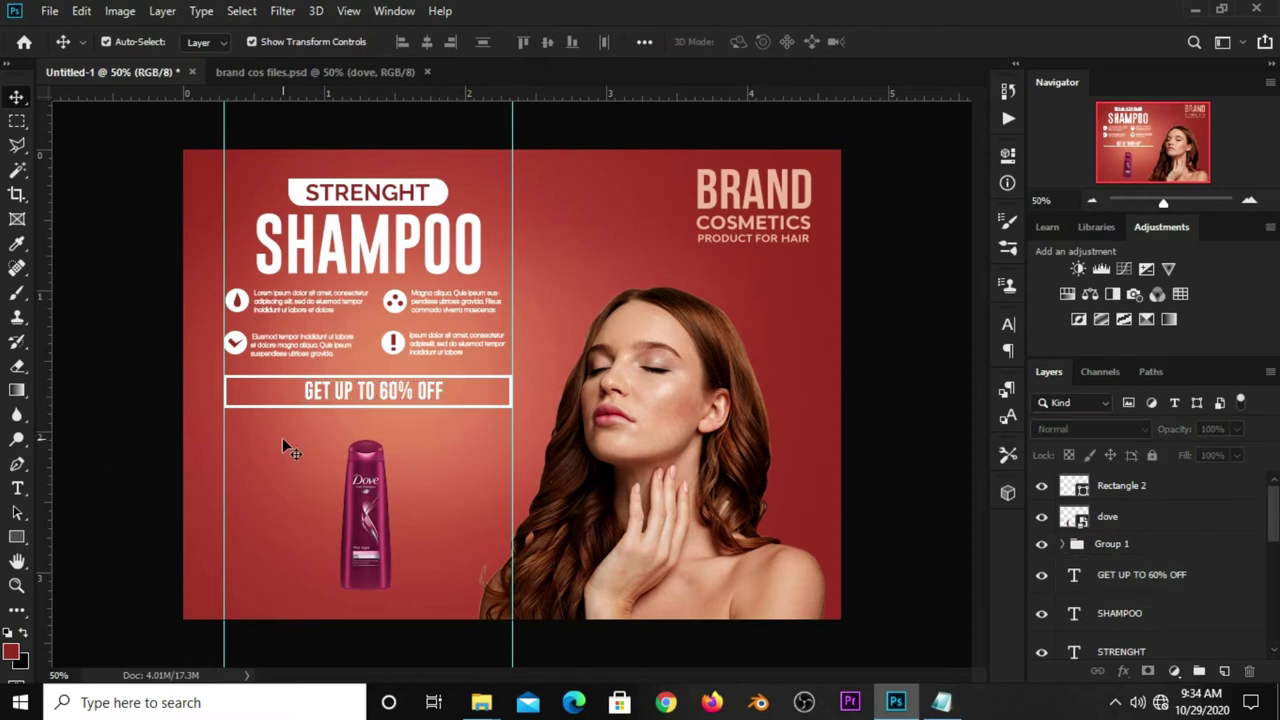
click(361, 396)
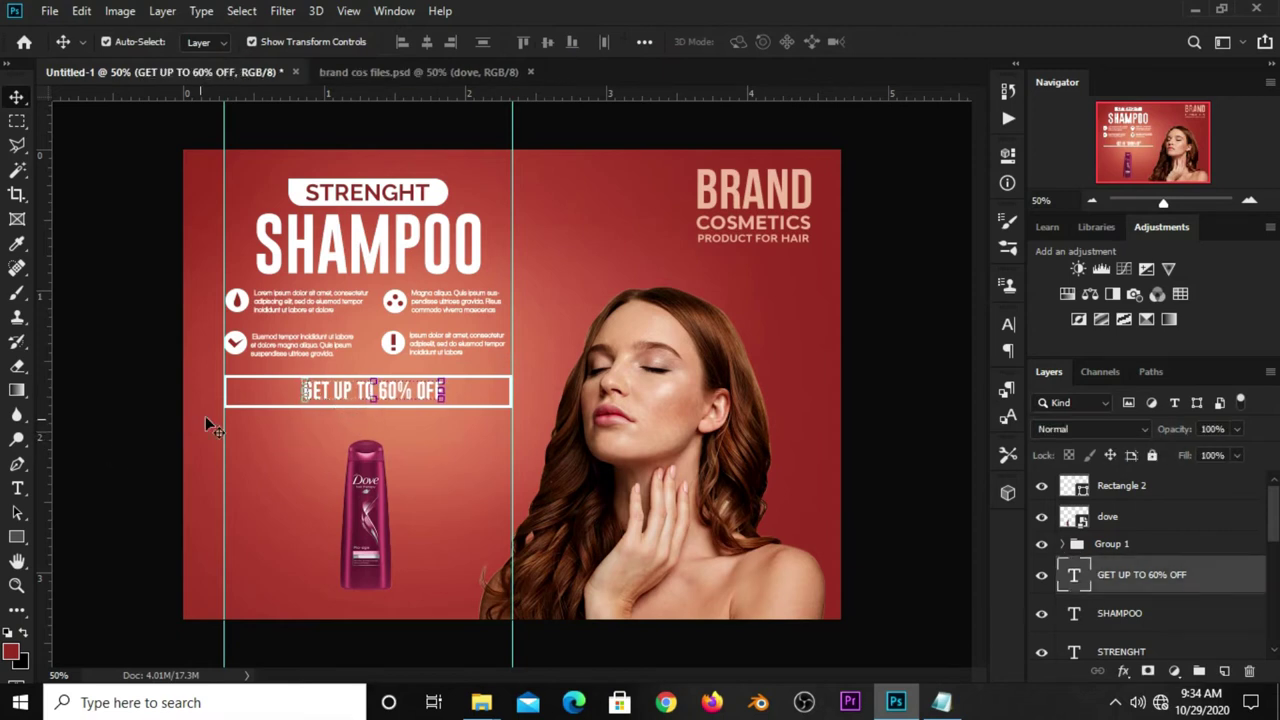
Step: Stretch the outlined box slightly taller at its top edge
click(105, 466)
click(370, 408)
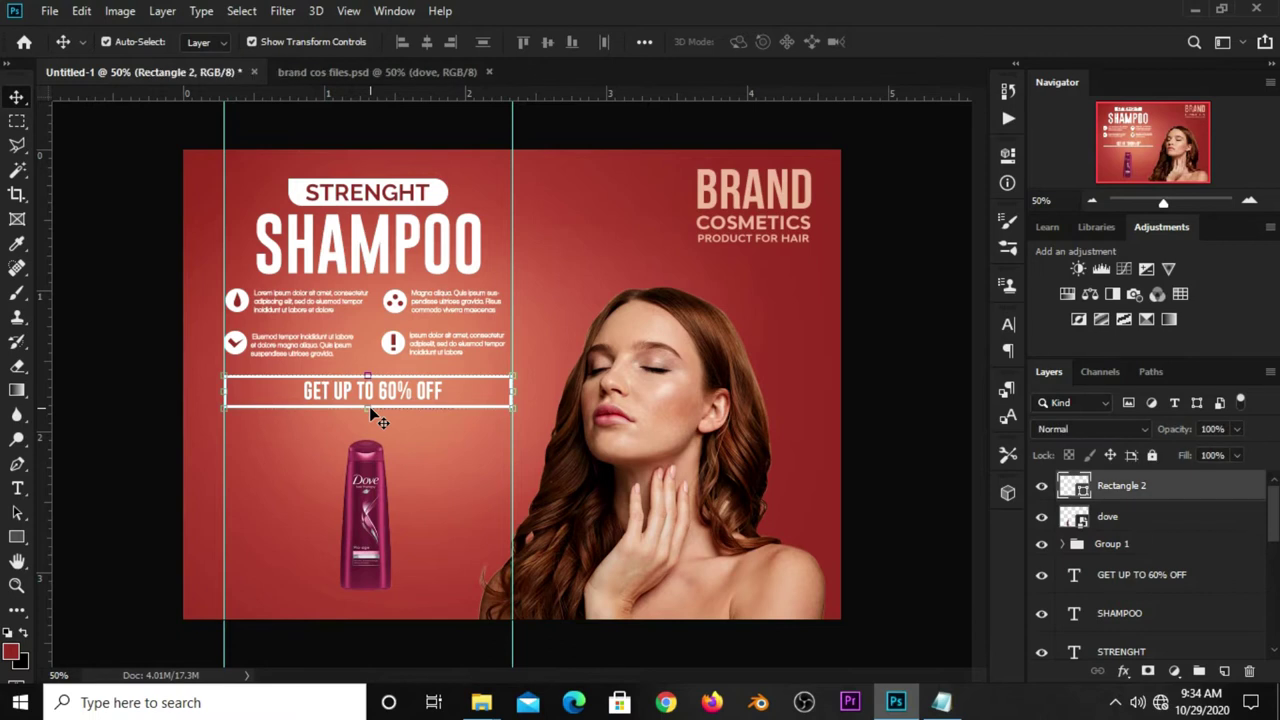
key(ctrl+t)
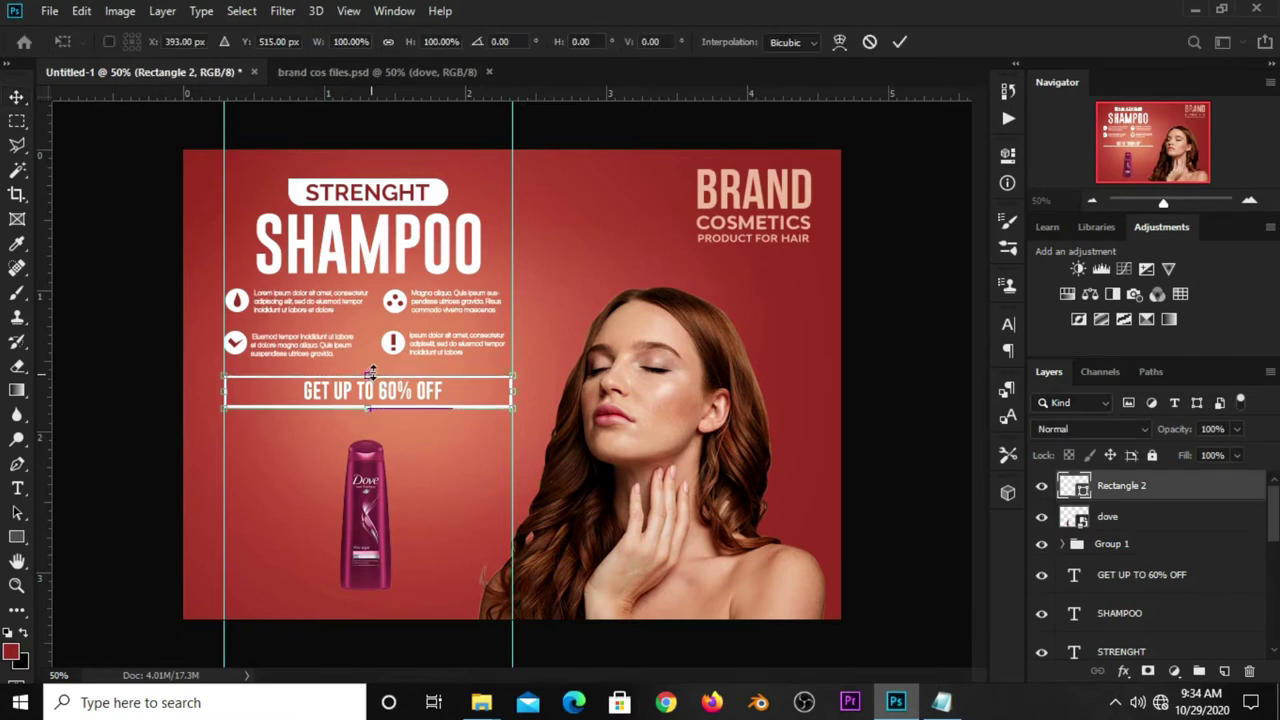
drag(371, 371, 371, 363)
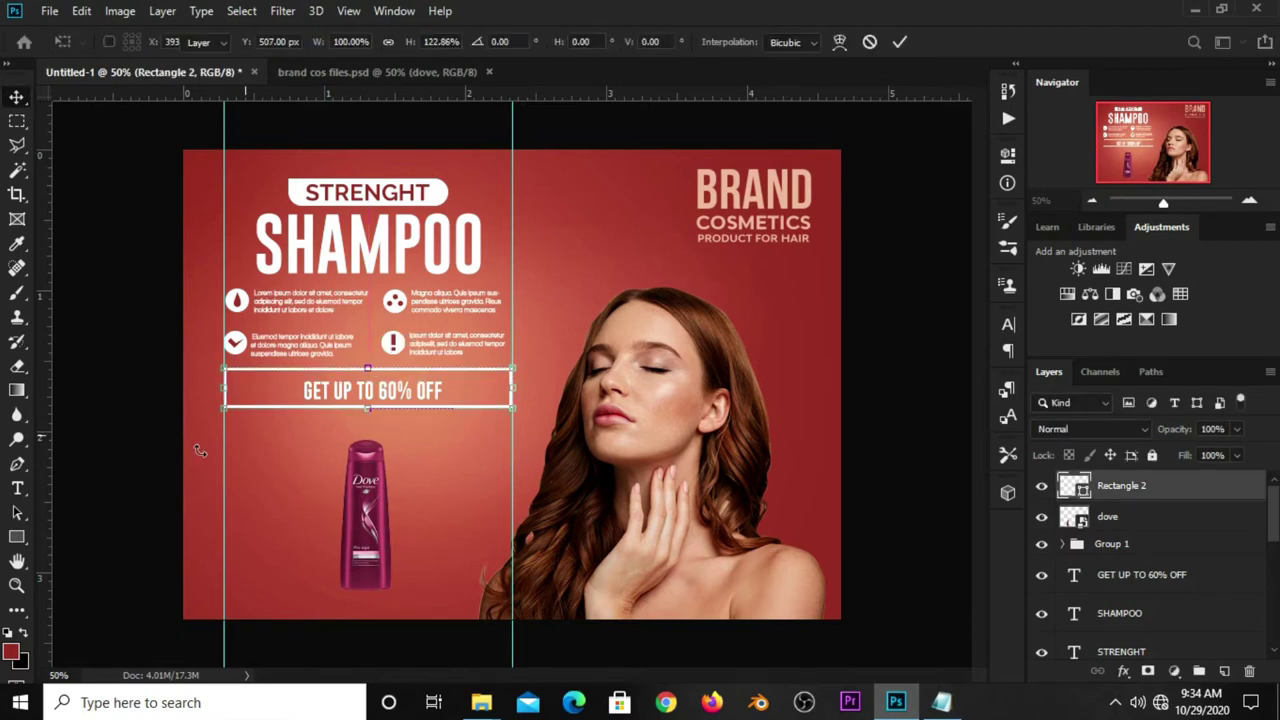
key(Return)
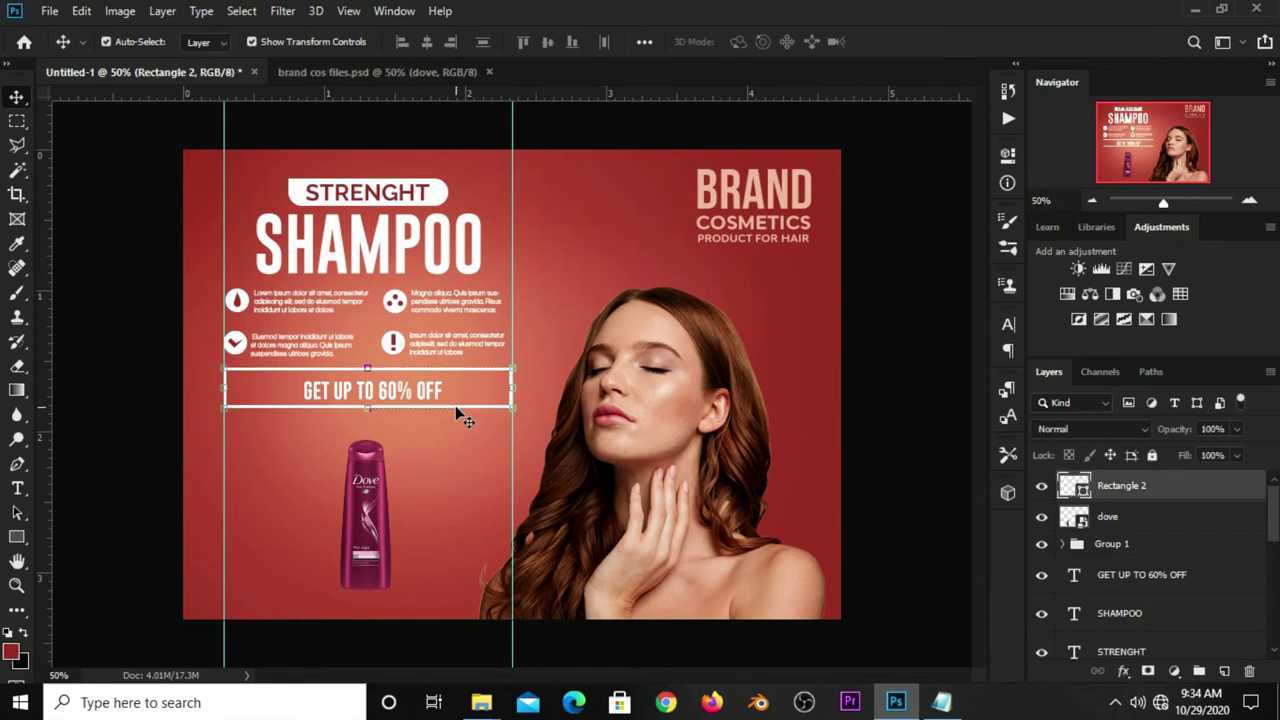
Step: Enlarge the GET UP TO 60% OFF text a little within the box
double_click(409, 403)
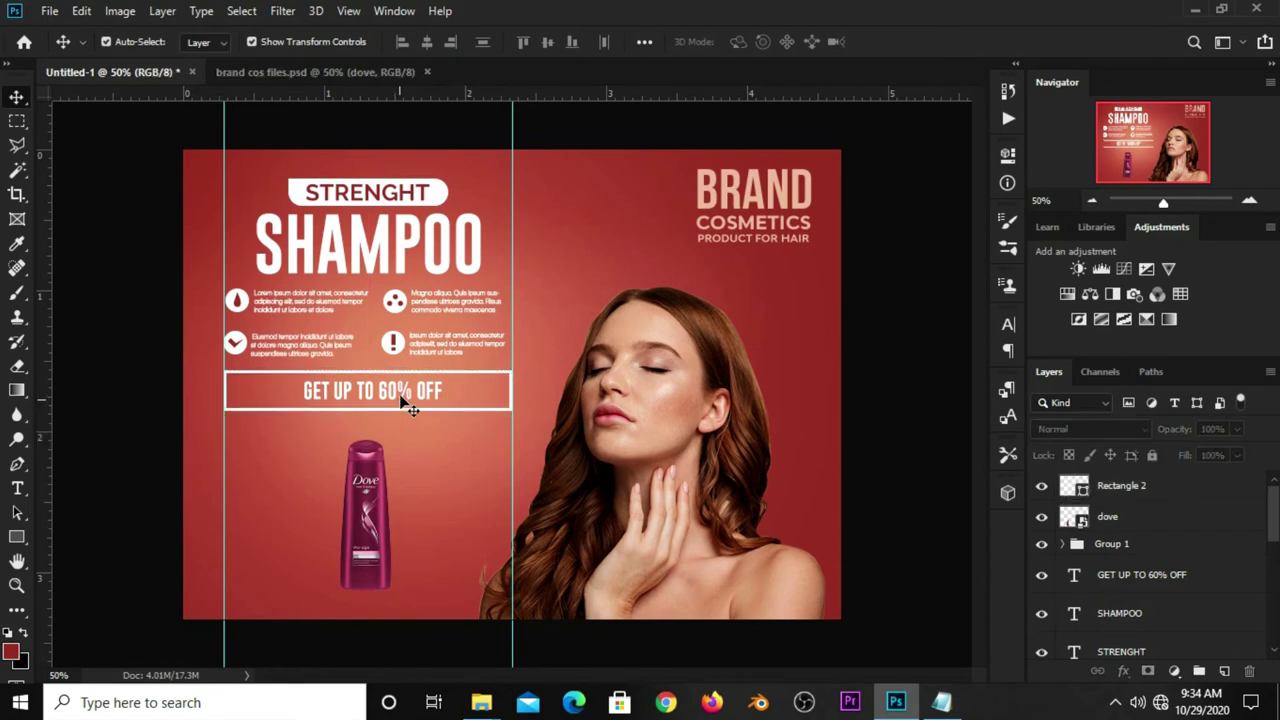
key(ctrl+t)
mouse_move(445, 401)
mouse_down()
mouse_move(472, 403)
mouse_move(410, 392)
mouse_up()
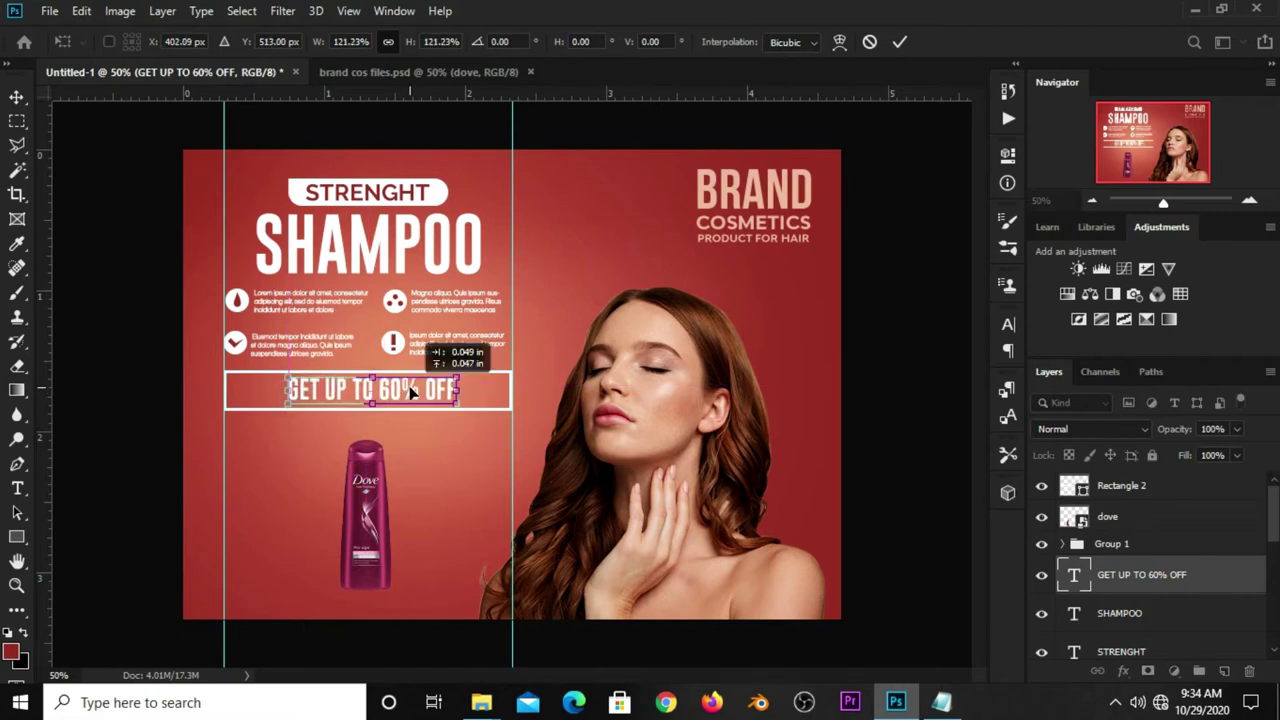
key(Return)
click(160, 465)
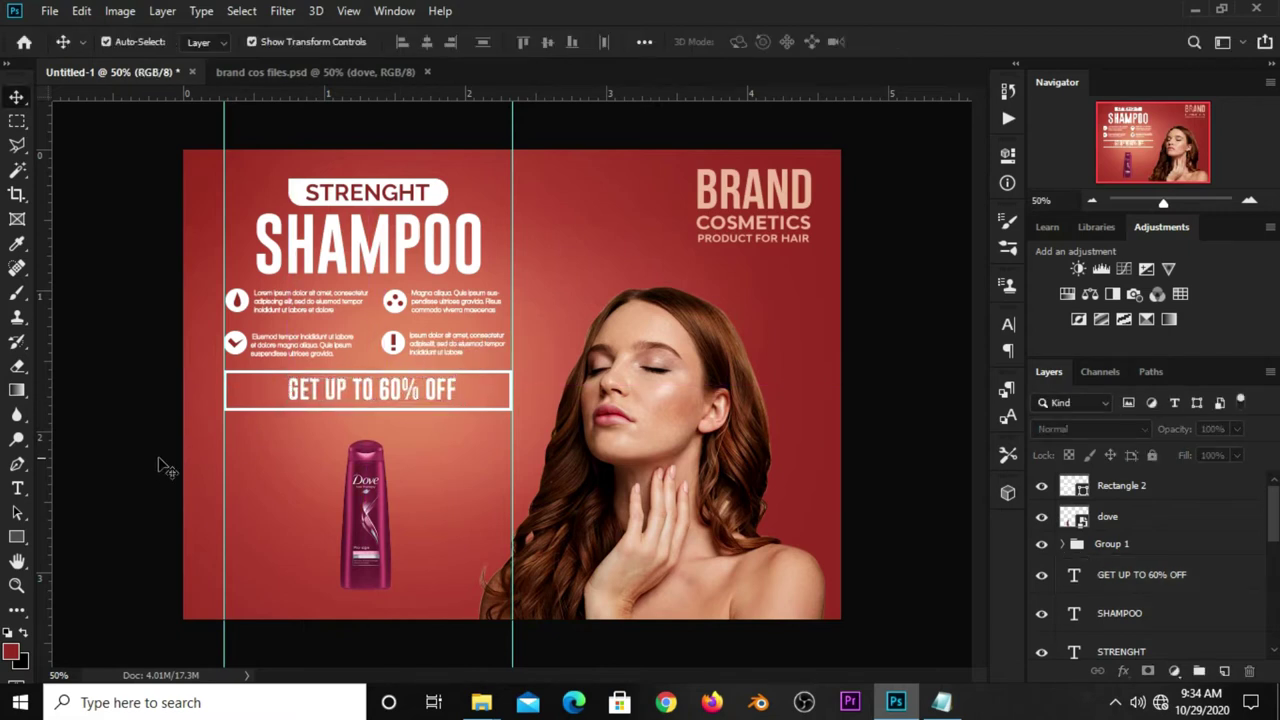
click(343, 400)
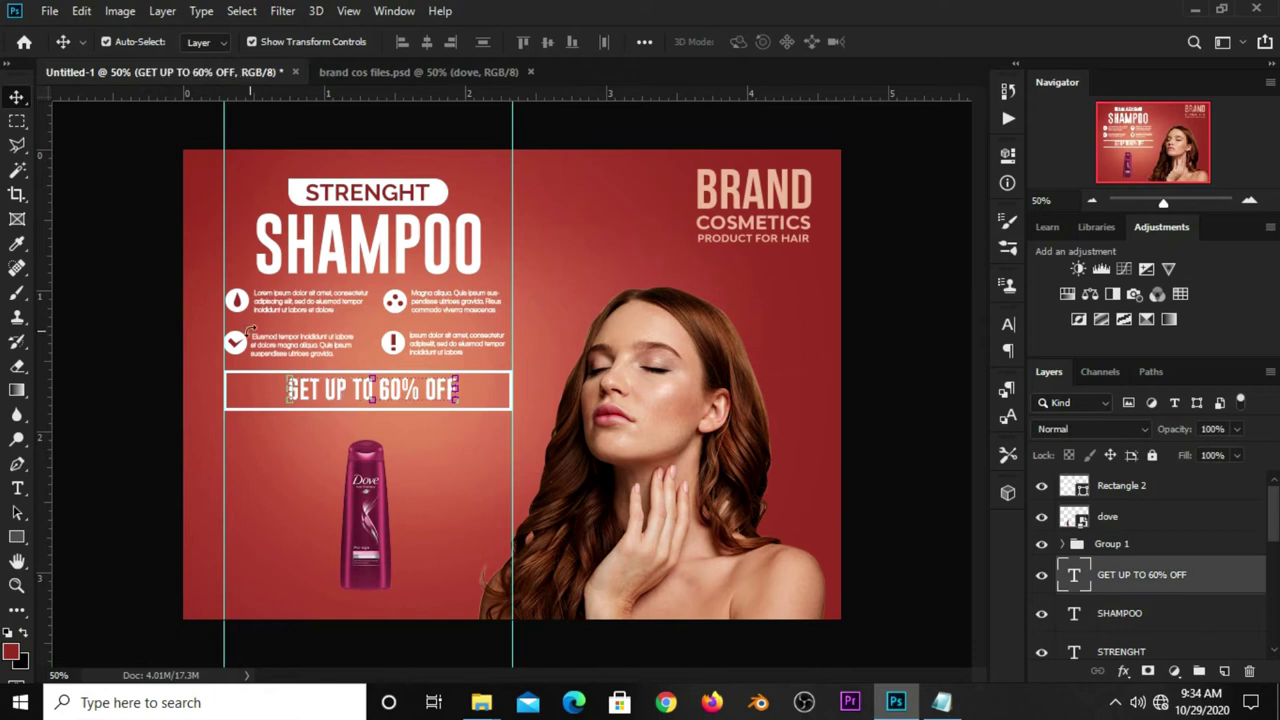
Step: Centre the offer text horizontally within a marquee using Align Horizontal Centers
right_click(17, 121)
click(58, 120)
drag(226, 207, 474, 285)
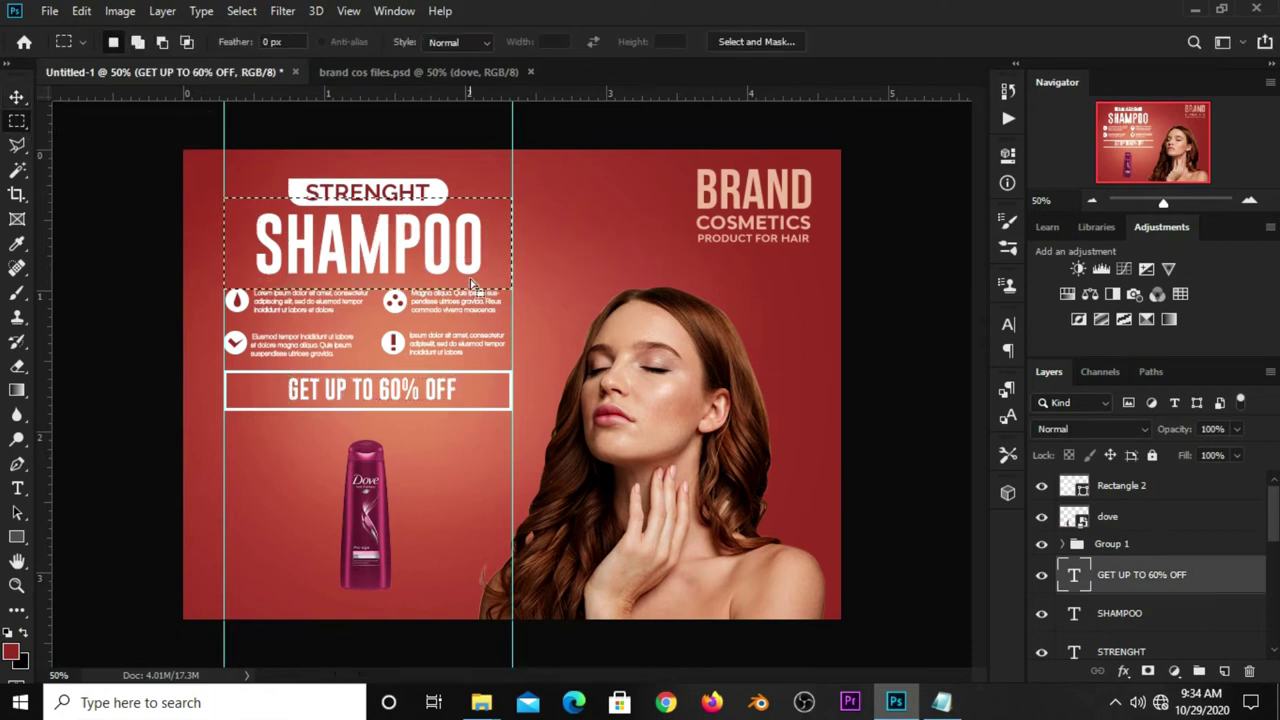
right_click(17, 97)
click(56, 96)
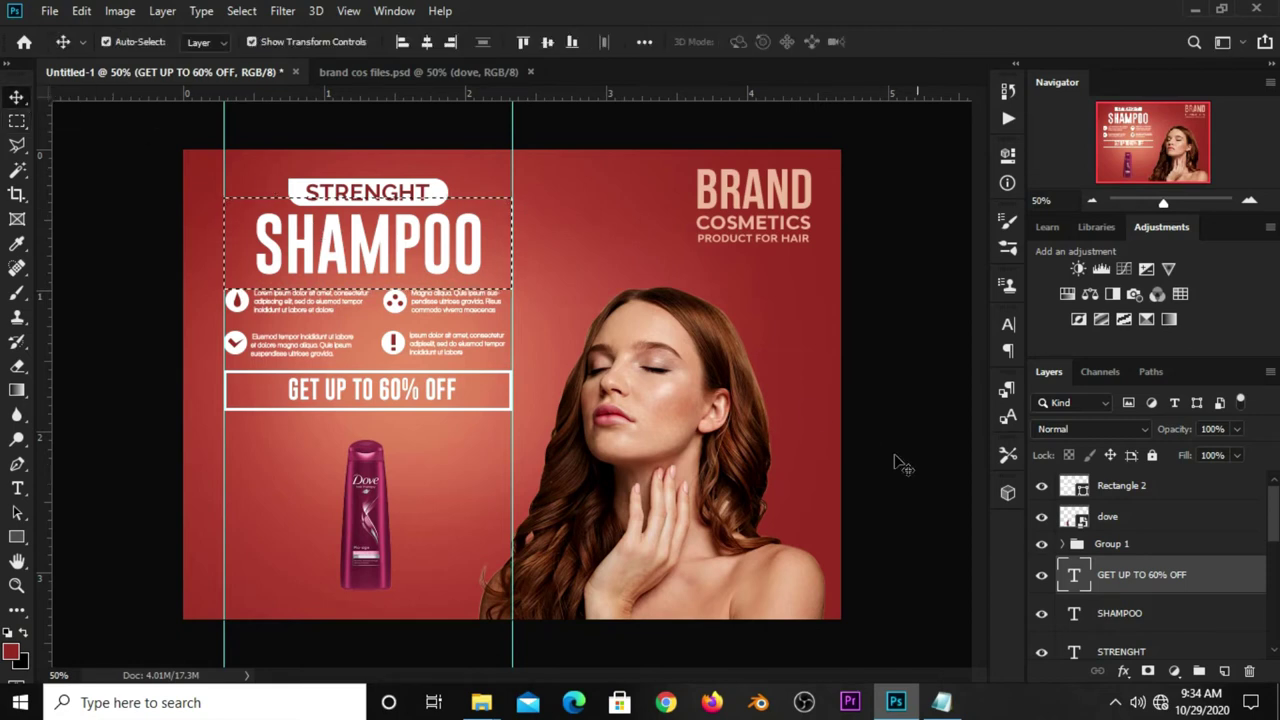
click(424, 44)
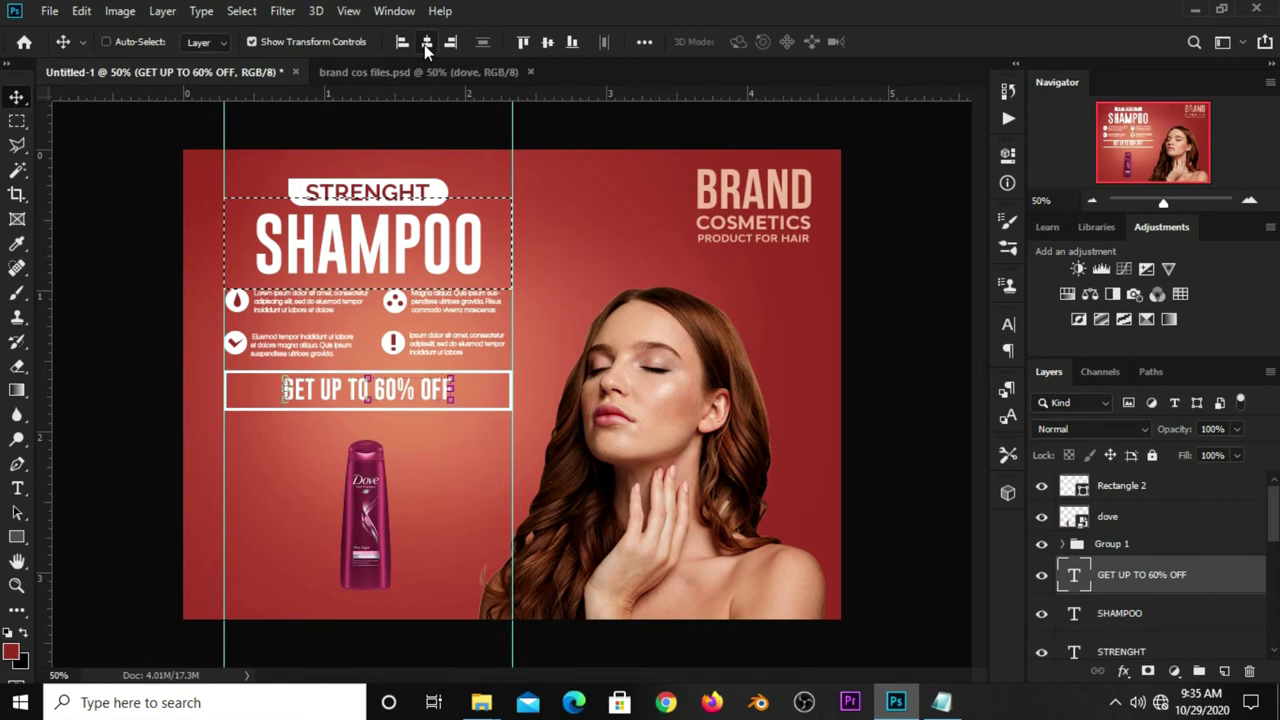
key(ctrl+d)
Step: Turn on Auto-Select and select the offer box layer, Rectangle 2
click(106, 41)
click(116, 244)
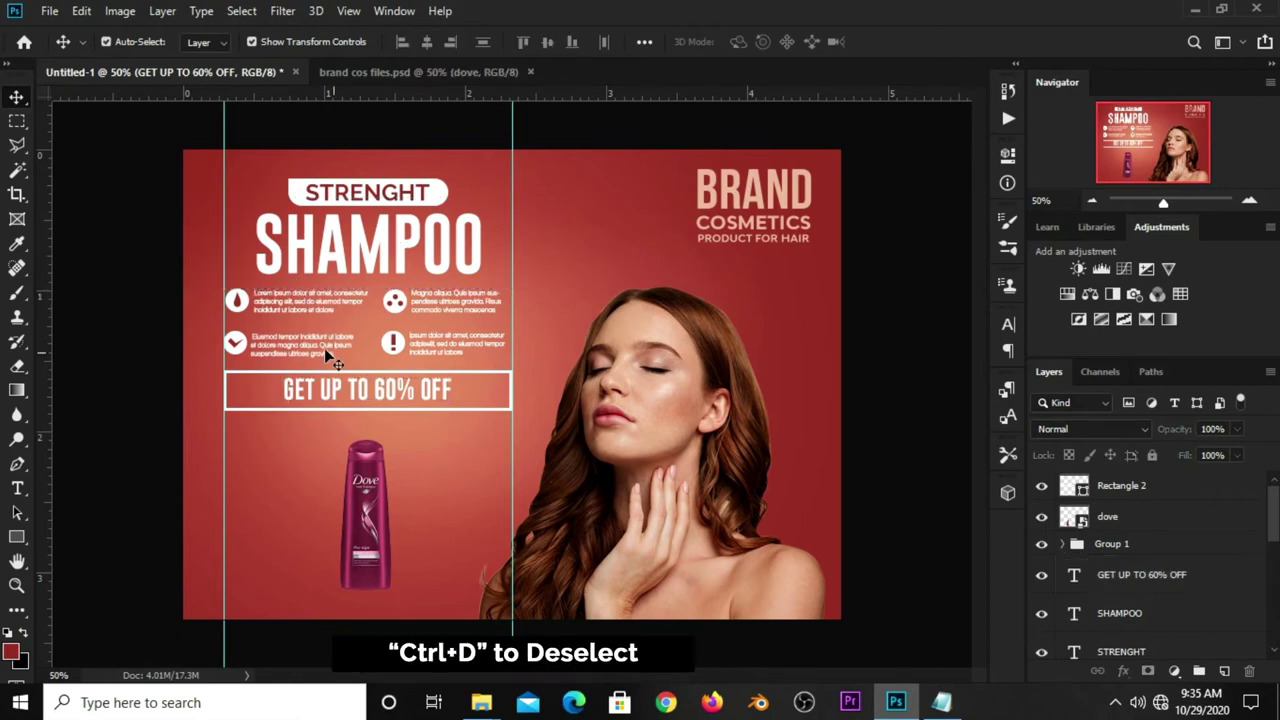
click(507, 414)
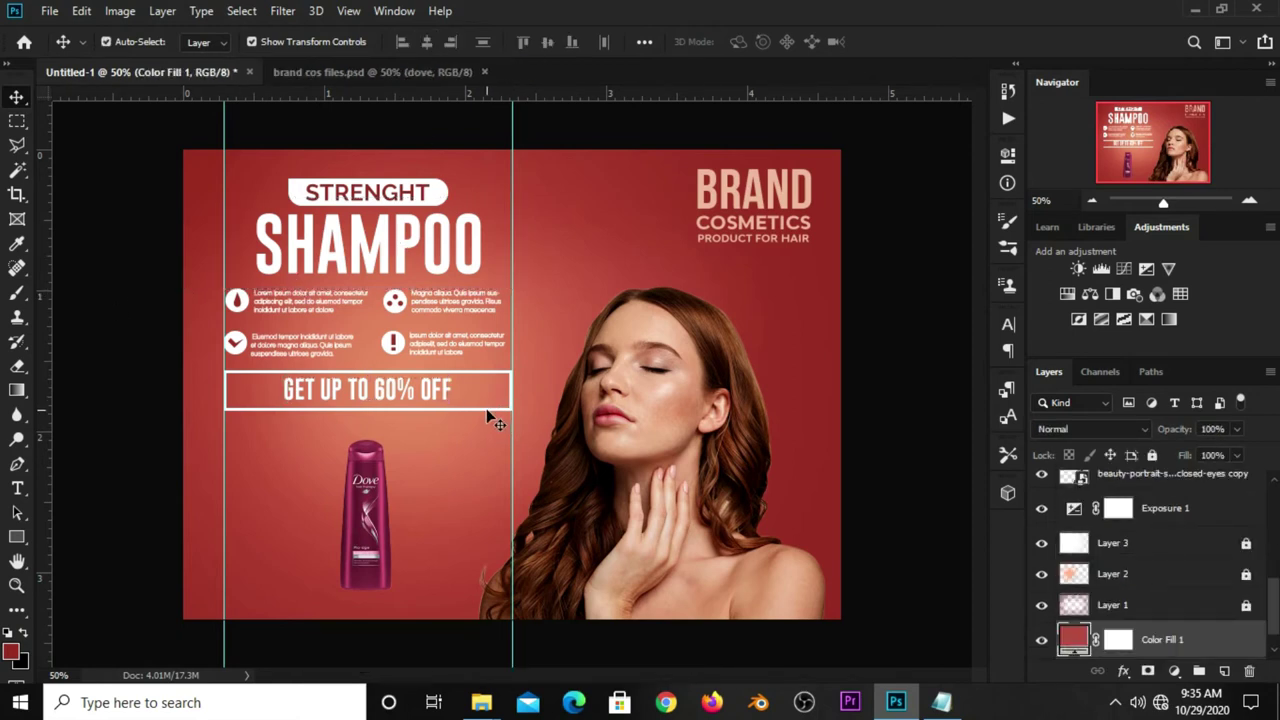
click(487, 409)
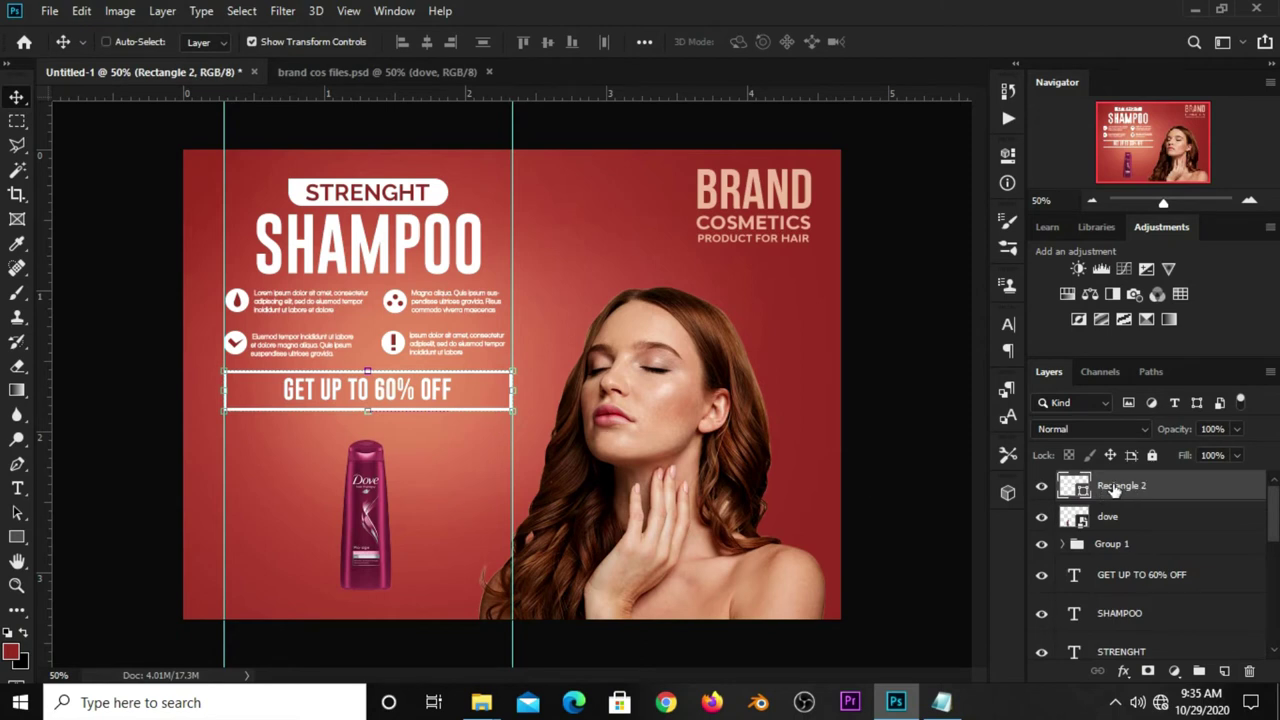
Step: Duplicate Rectangle 2, fill the copy with white, and rasterize it
key(ctrl+j)
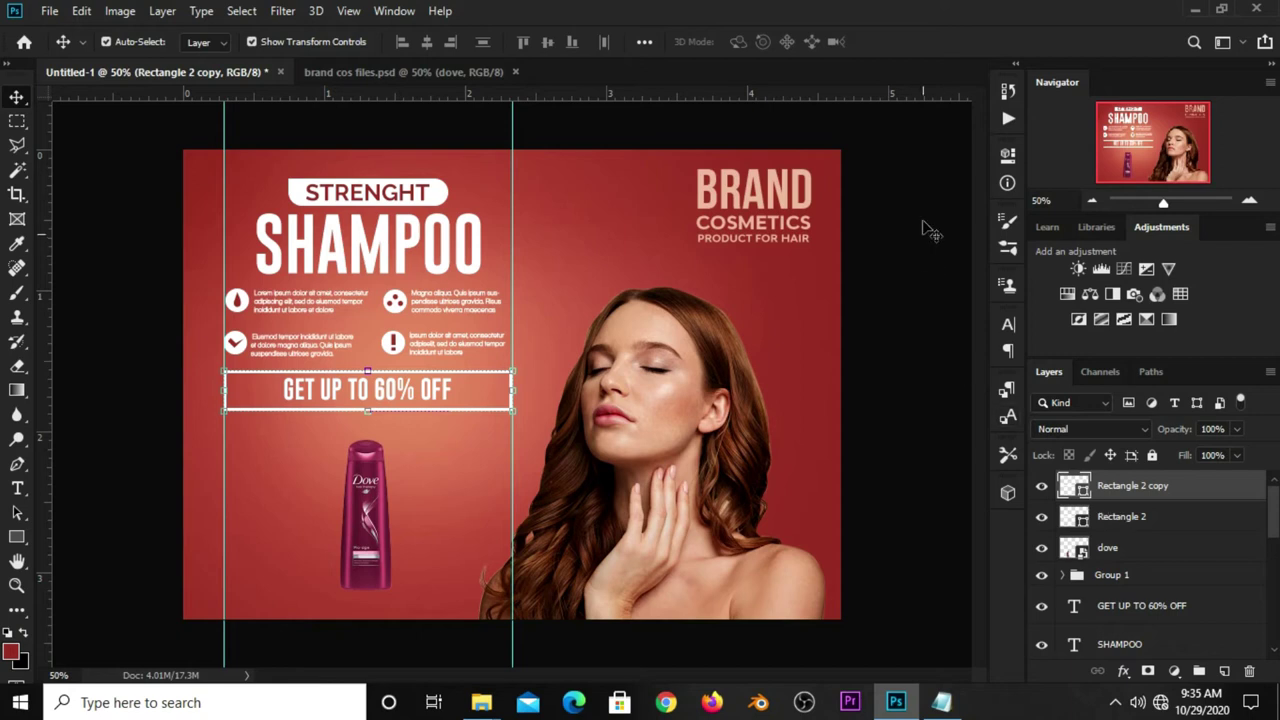
click(1005, 158)
click(742, 268)
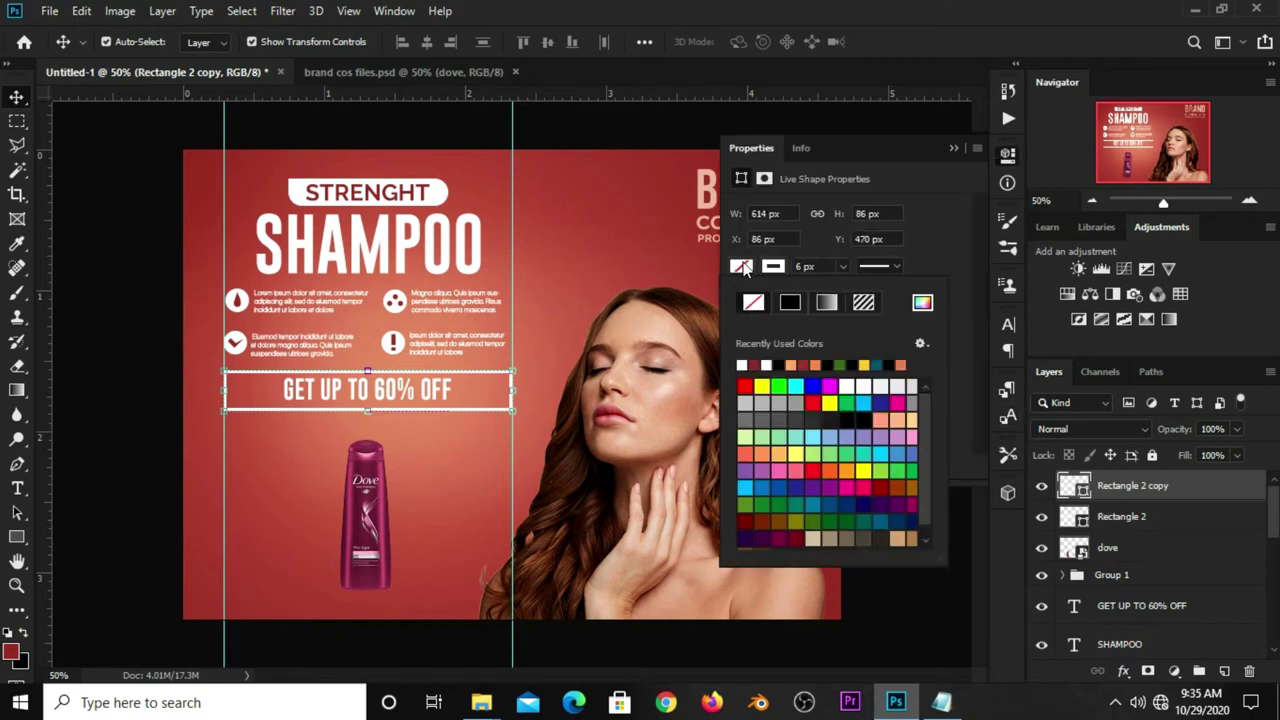
click(744, 364)
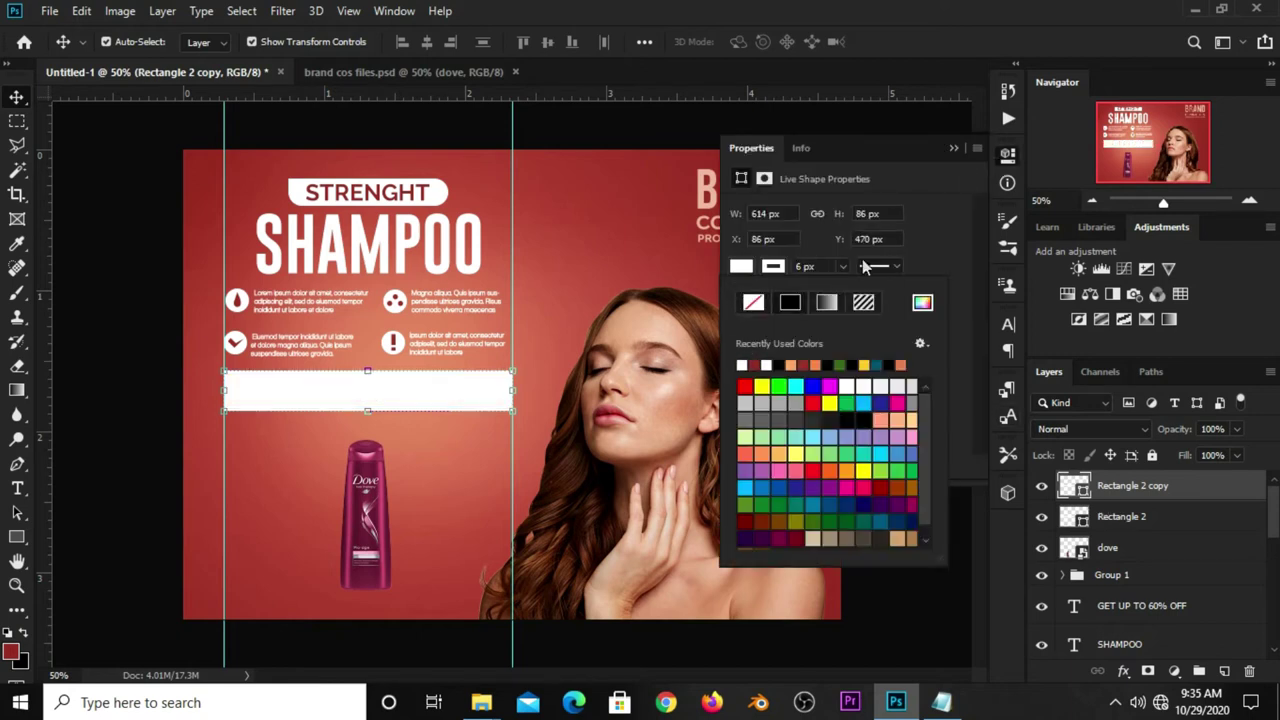
click(926, 238)
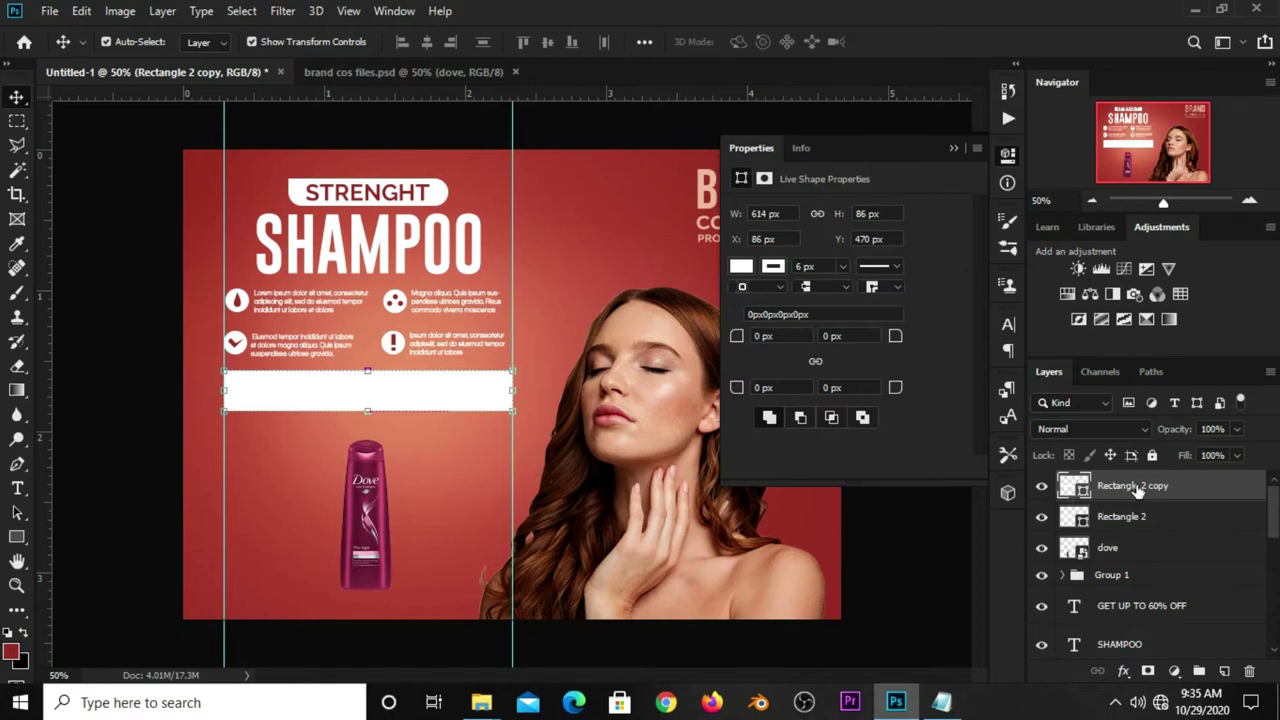
right_click(1137, 488)
click(937, 287)
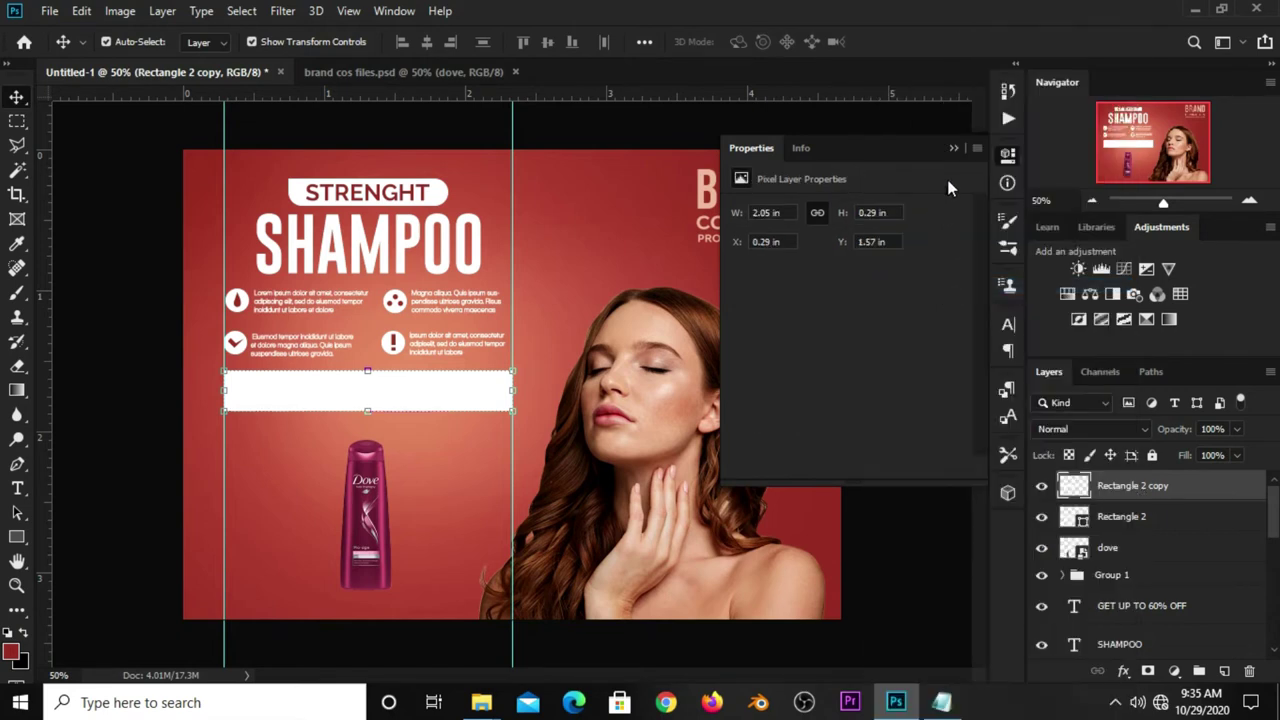
click(1040, 485)
click(1041, 486)
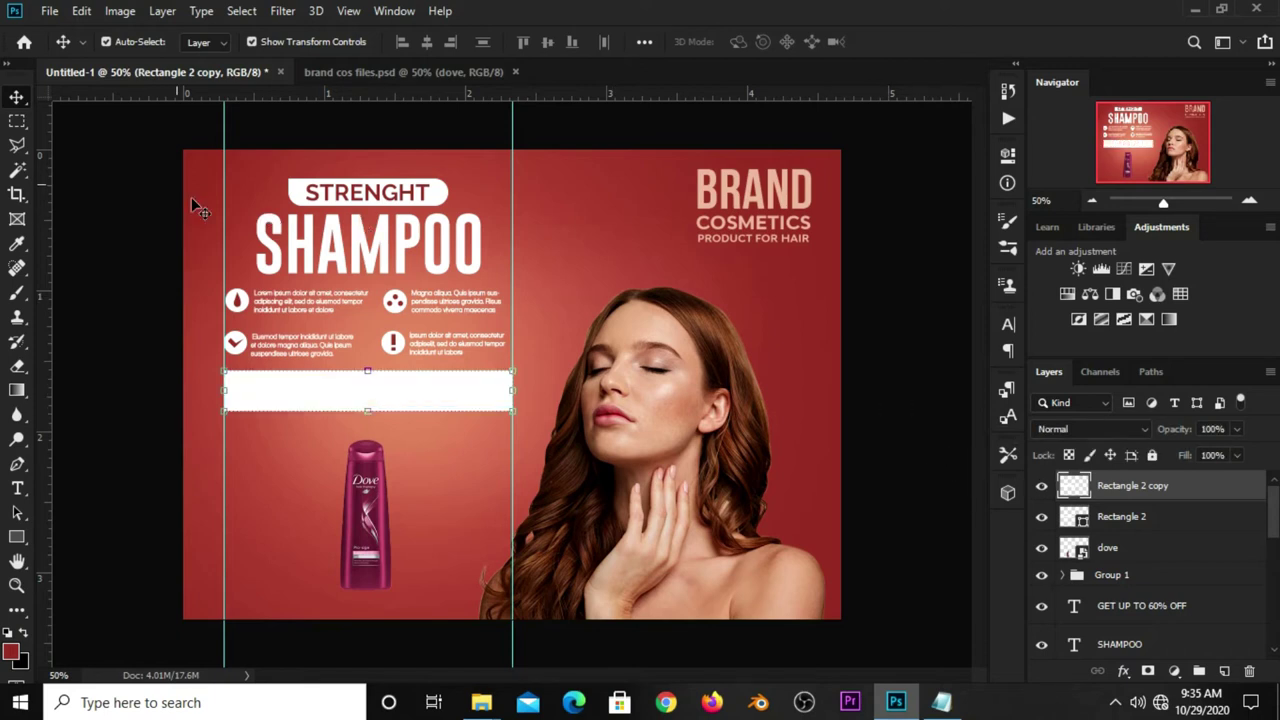
Step: Delete a slanted Polygonal Lasso band from the white copy, leaving angled corner tabs
right_click(17, 145)
click(76, 166)
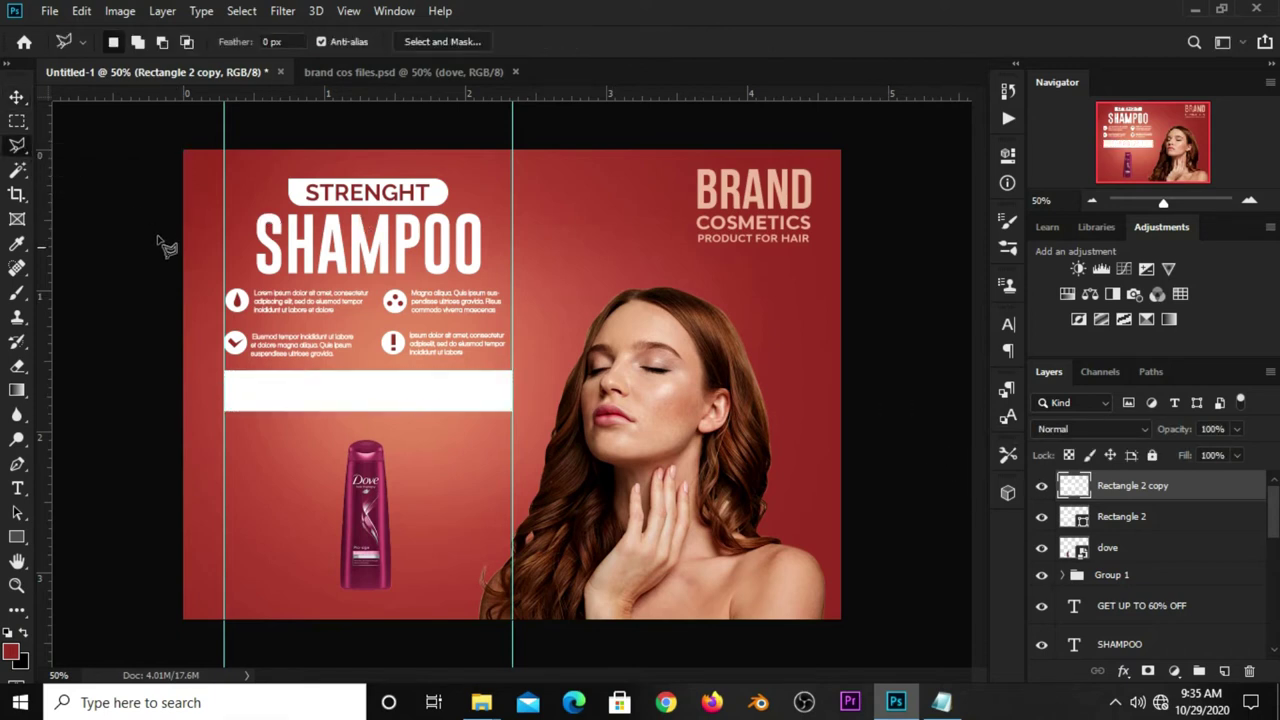
click(222, 386)
click(258, 363)
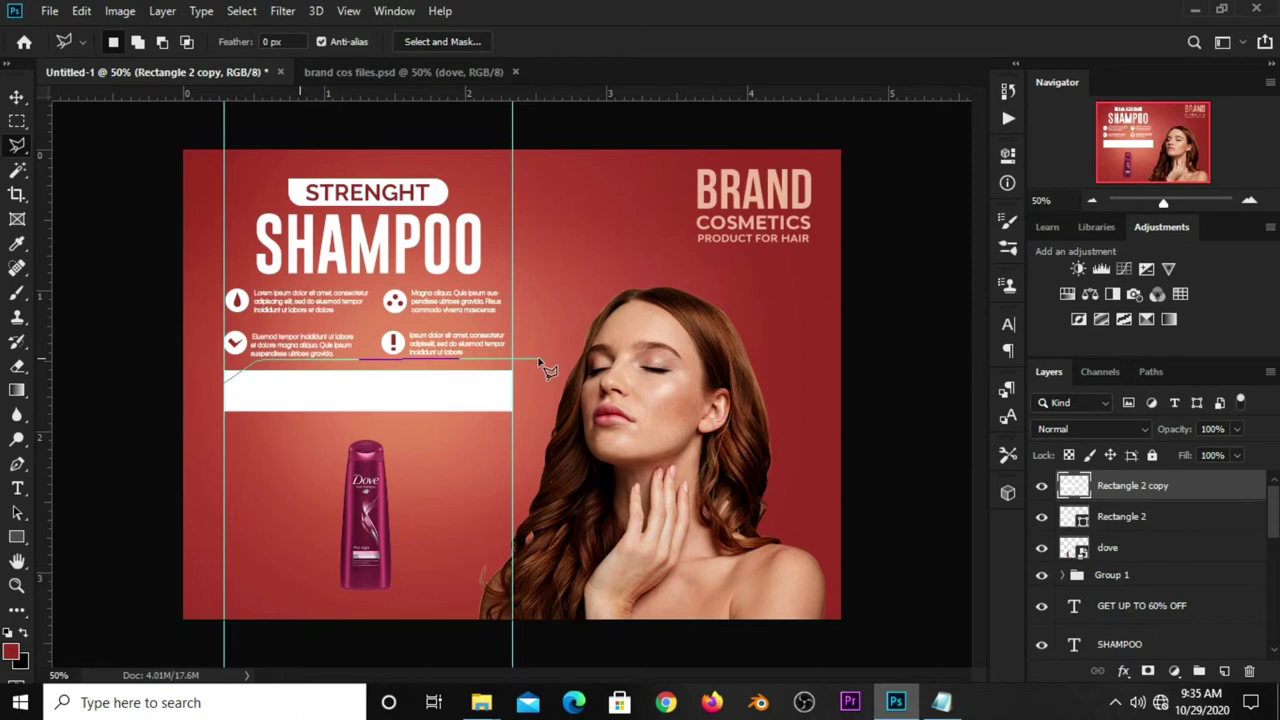
click(536, 361)
click(491, 426)
click(212, 432)
click(226, 386)
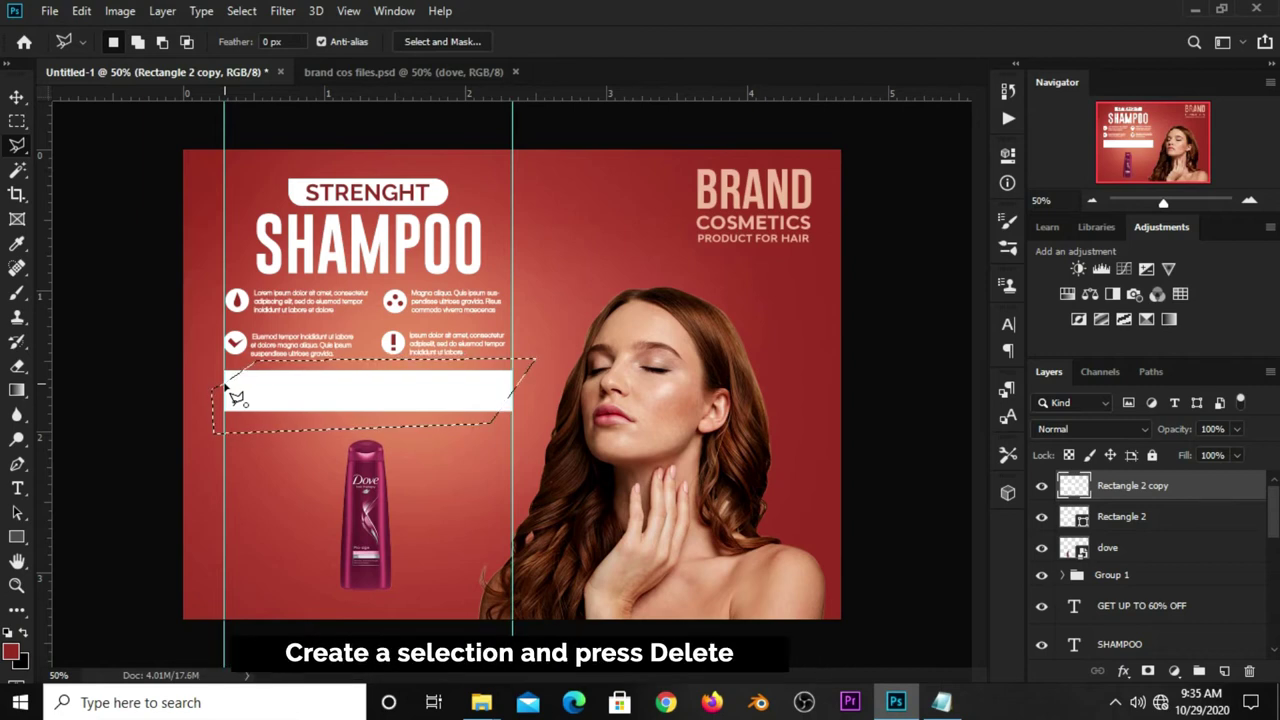
key(Delete)
key(ctrl+d)
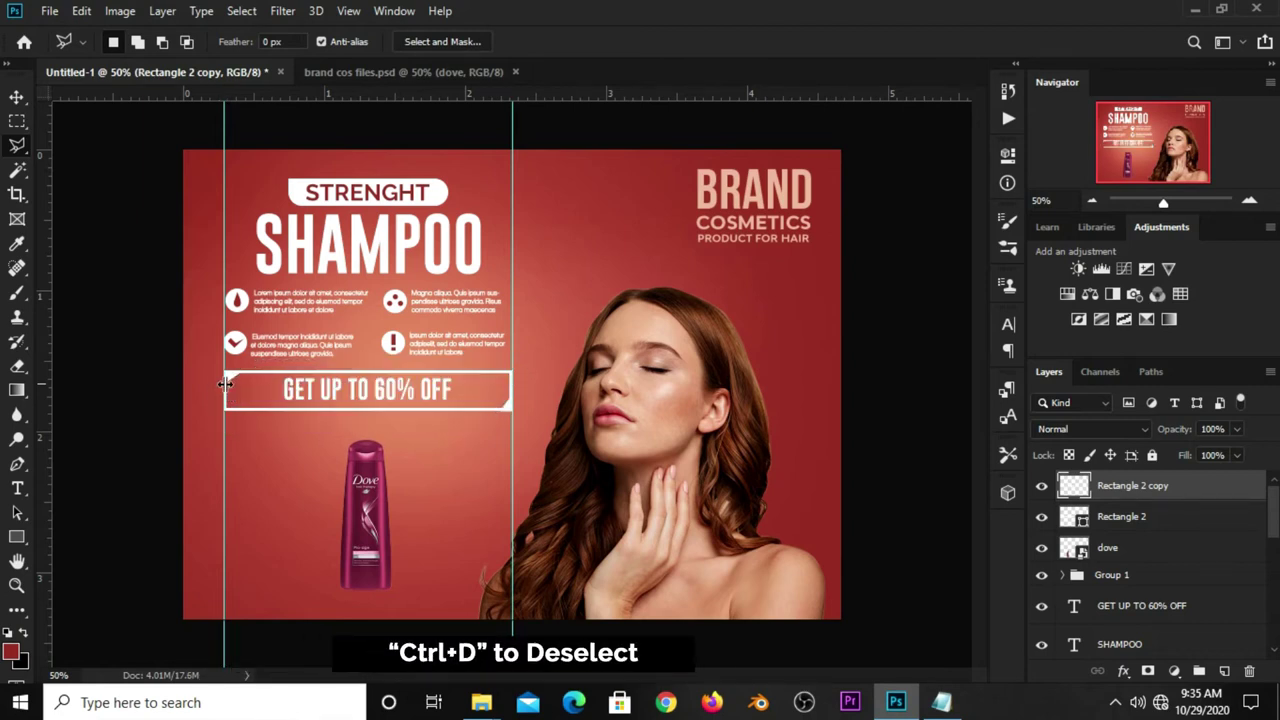
click(17, 97)
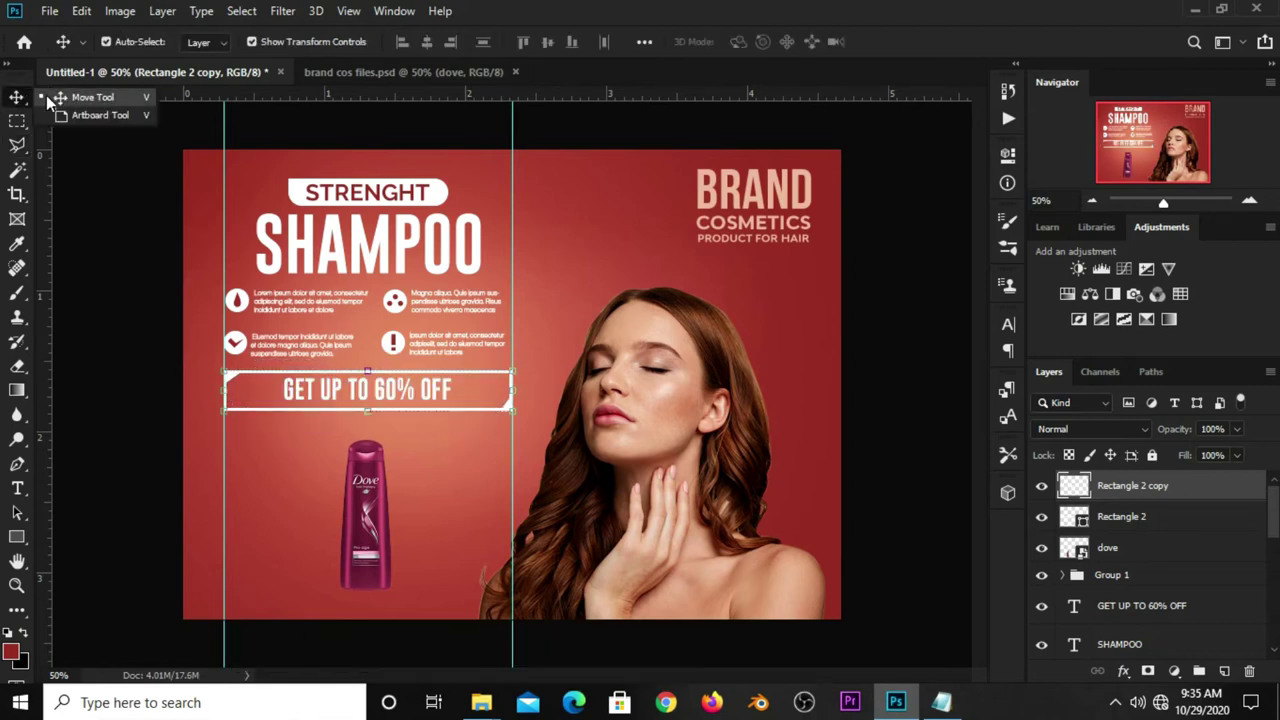
Step: Copy the Dove bottle, shrink it to about 41%, and place it left, behind the original
click(112, 246)
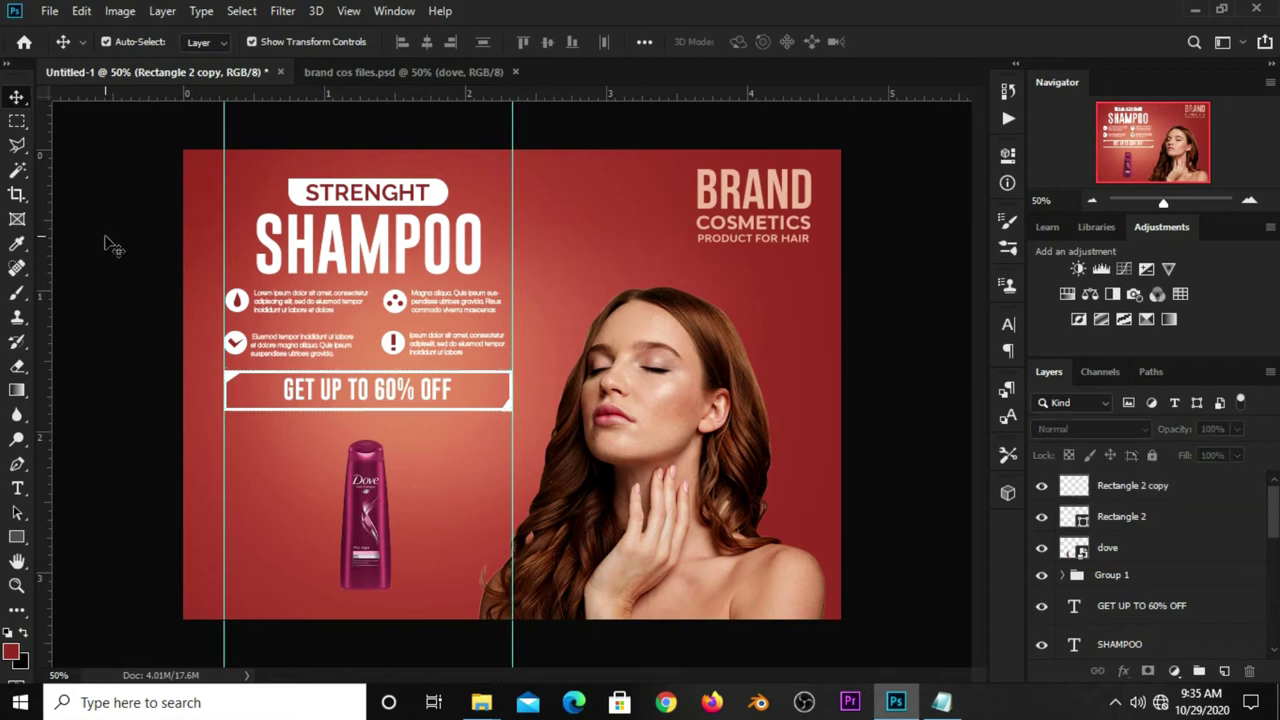
click(374, 538)
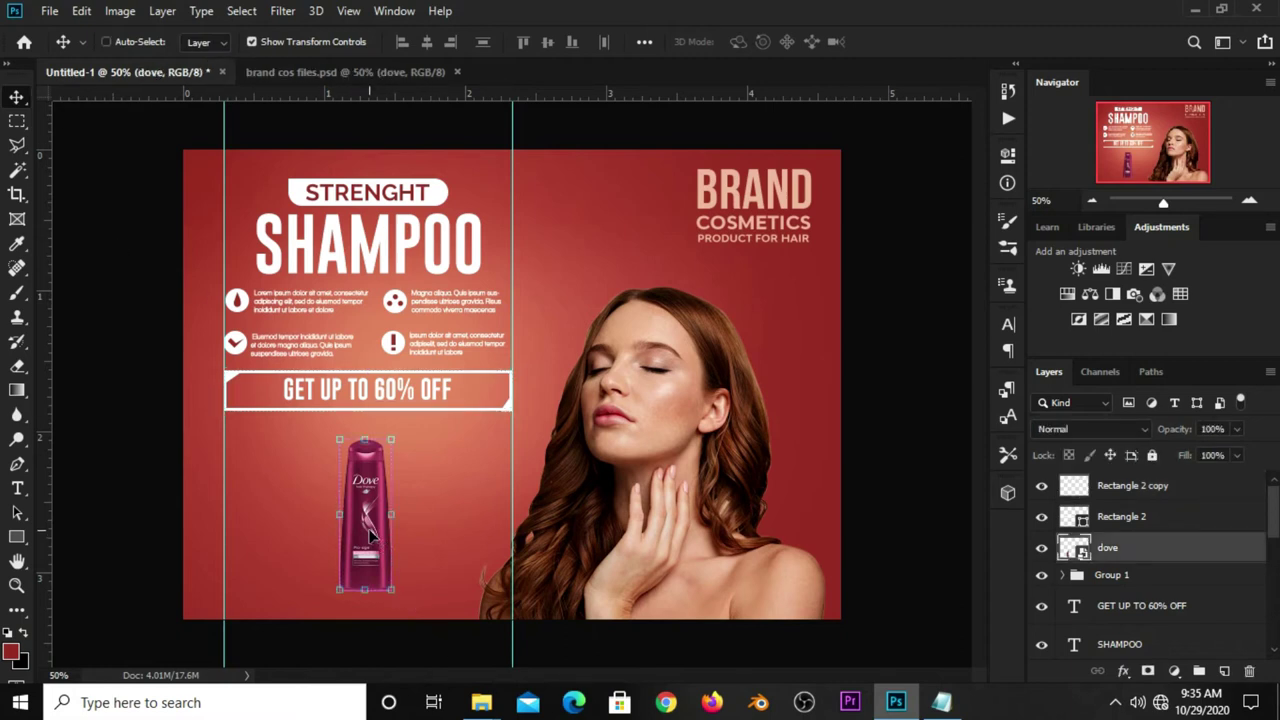
key(ctrl+j)
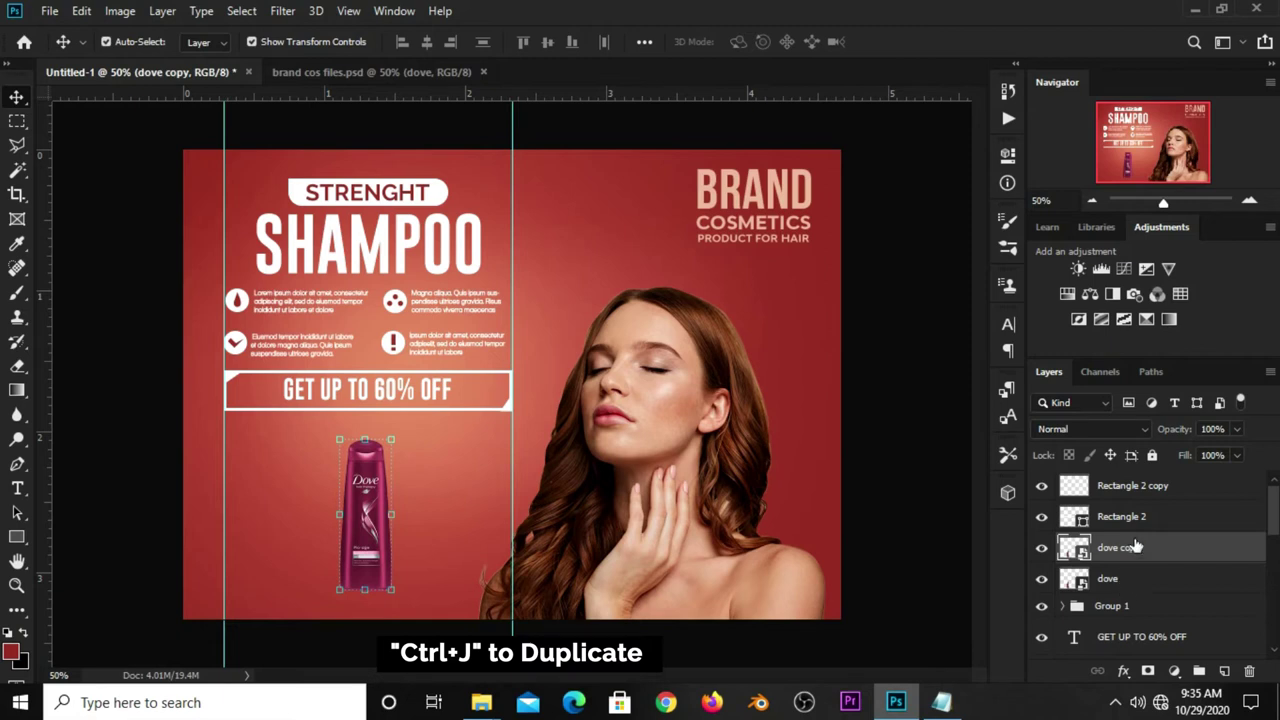
drag(360, 505, 316, 505)
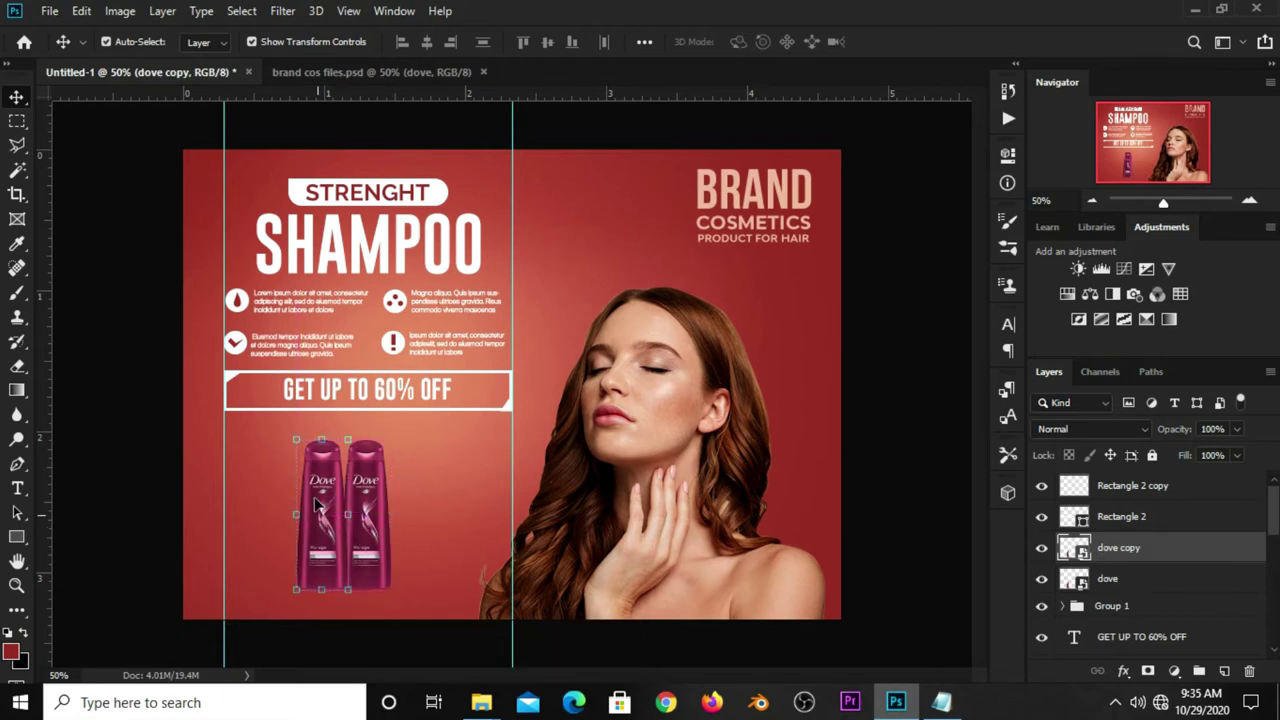
key(ctrl+t)
drag(296, 440, 298, 468)
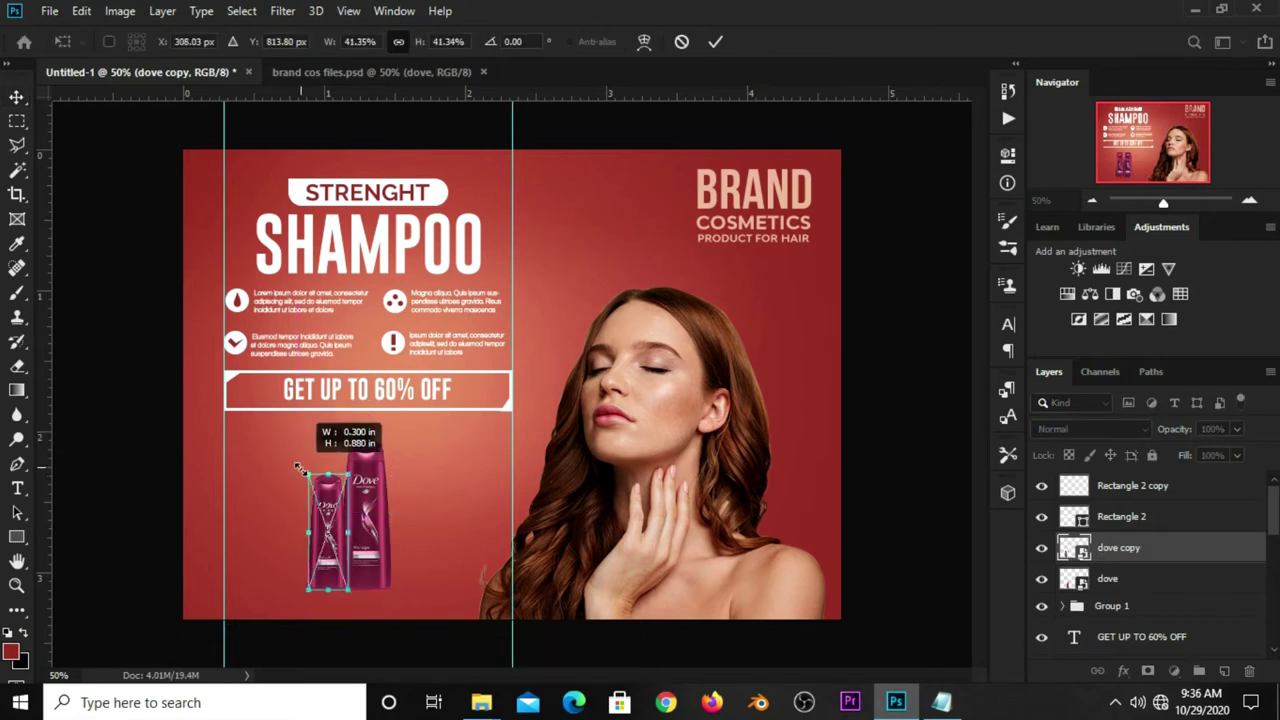
key(Return)
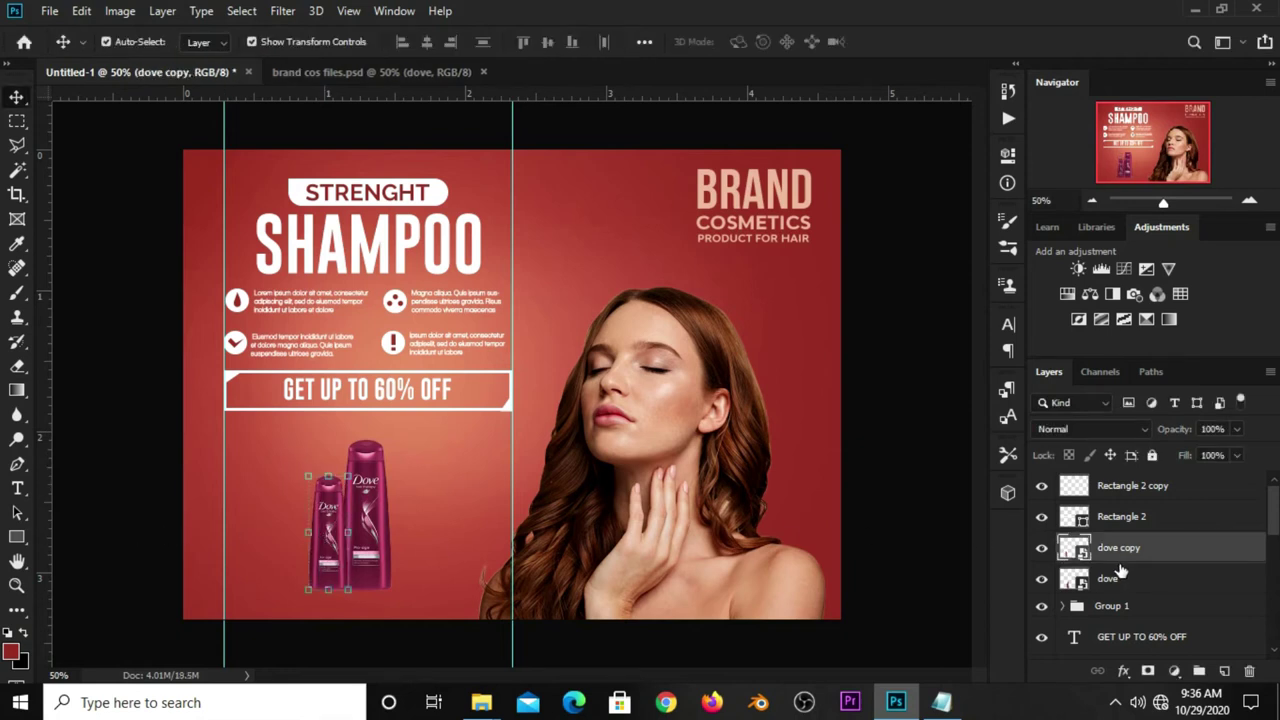
drag(1135, 565, 1133, 590)
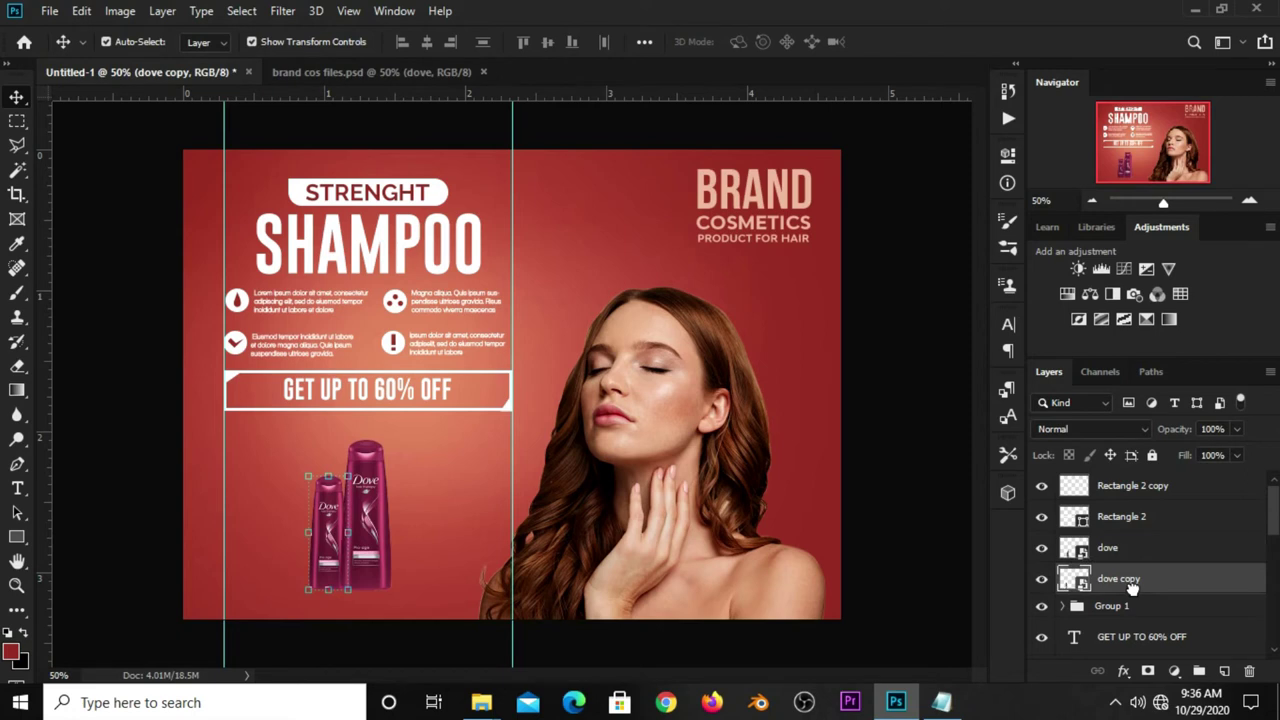
click(900, 495)
Step: Duplicate the small bottle onto the right side of the original and nudge the left one
click(346, 545)
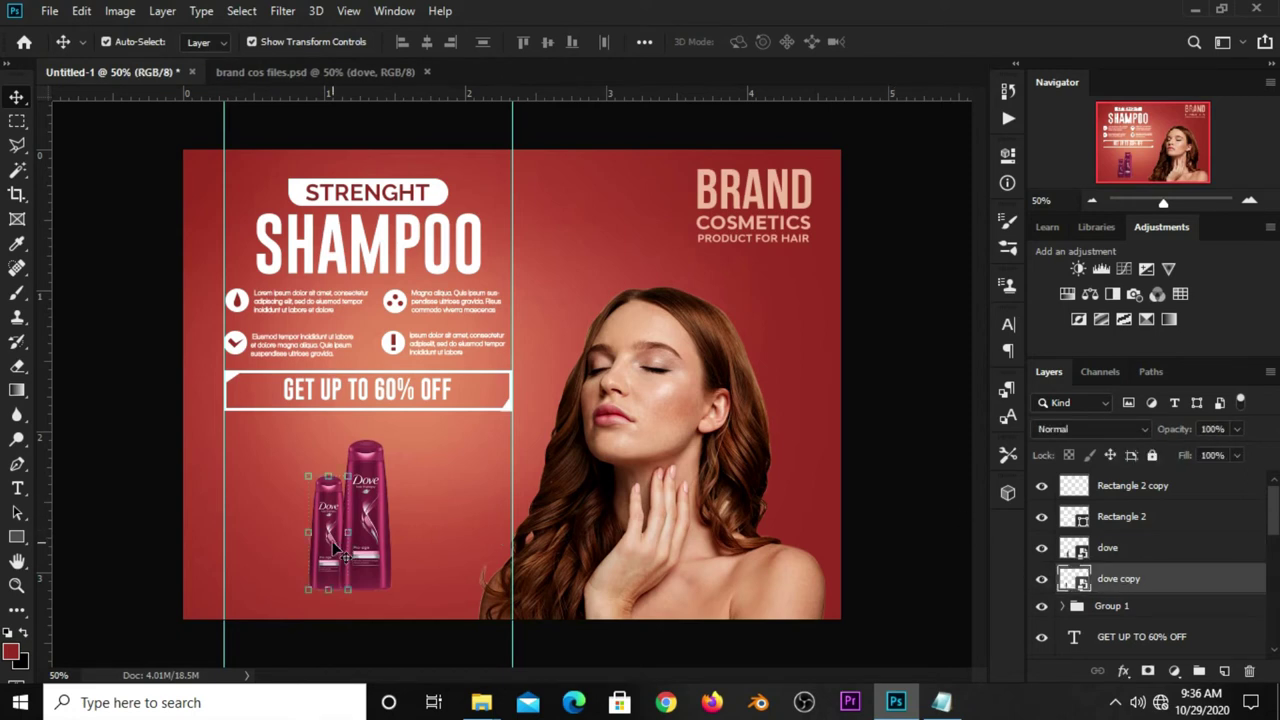
key(ctrl+j)
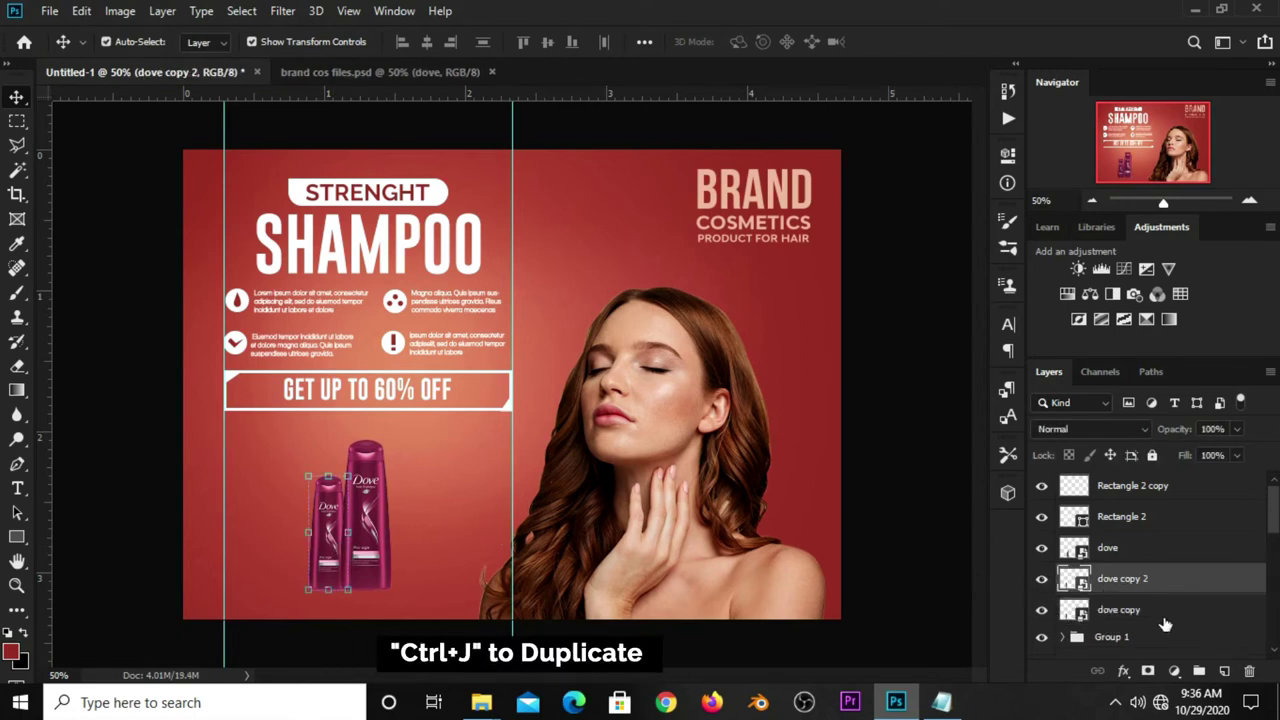
key(ctrl+t)
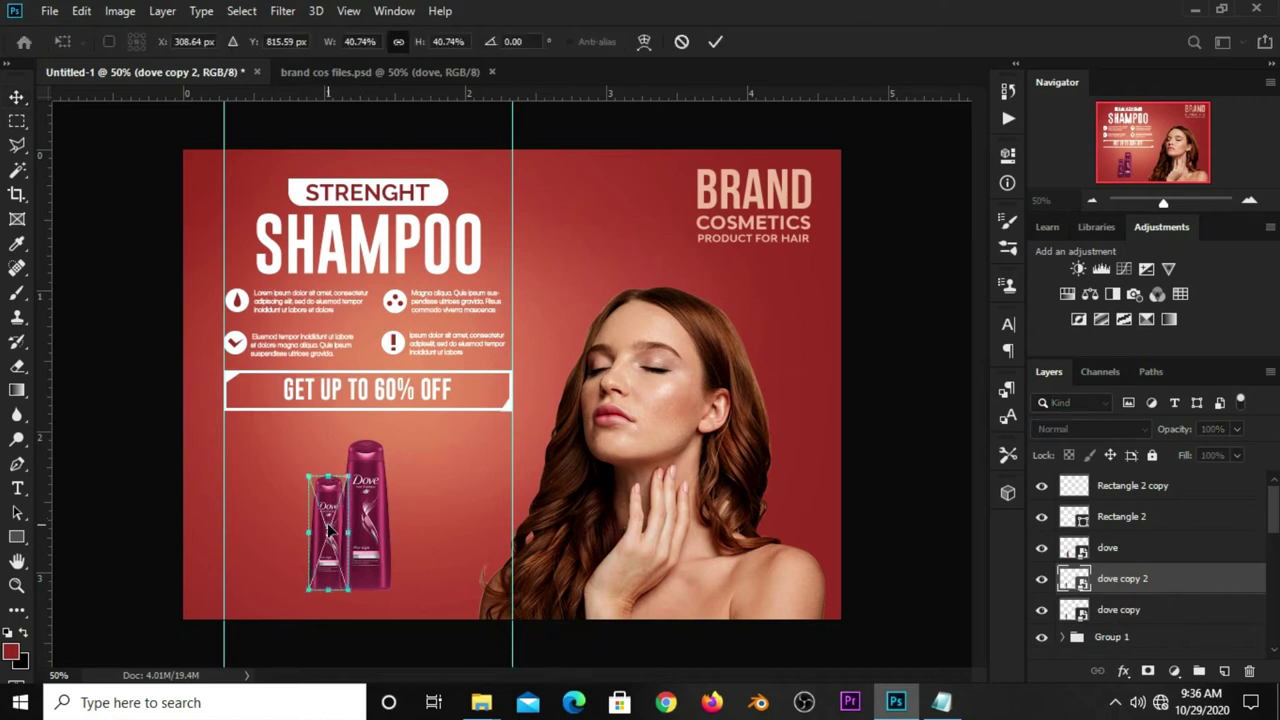
drag(335, 545, 410, 545)
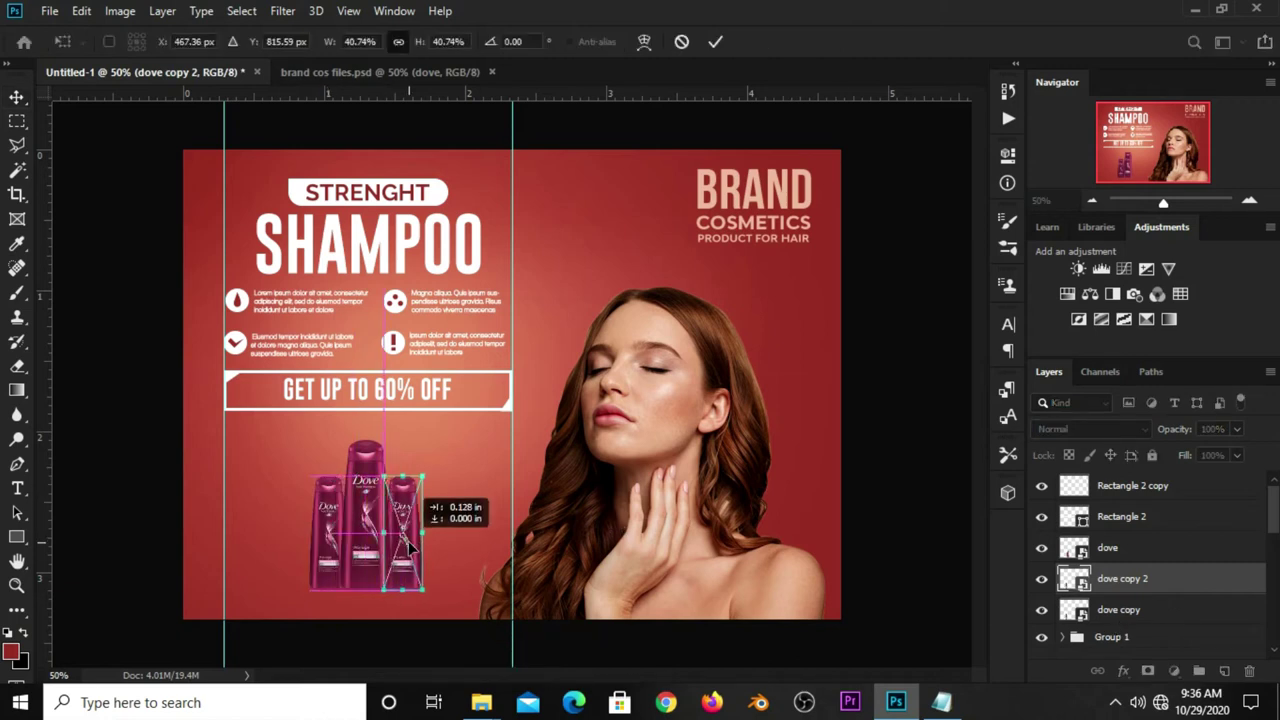
key(Return)
click(890, 528)
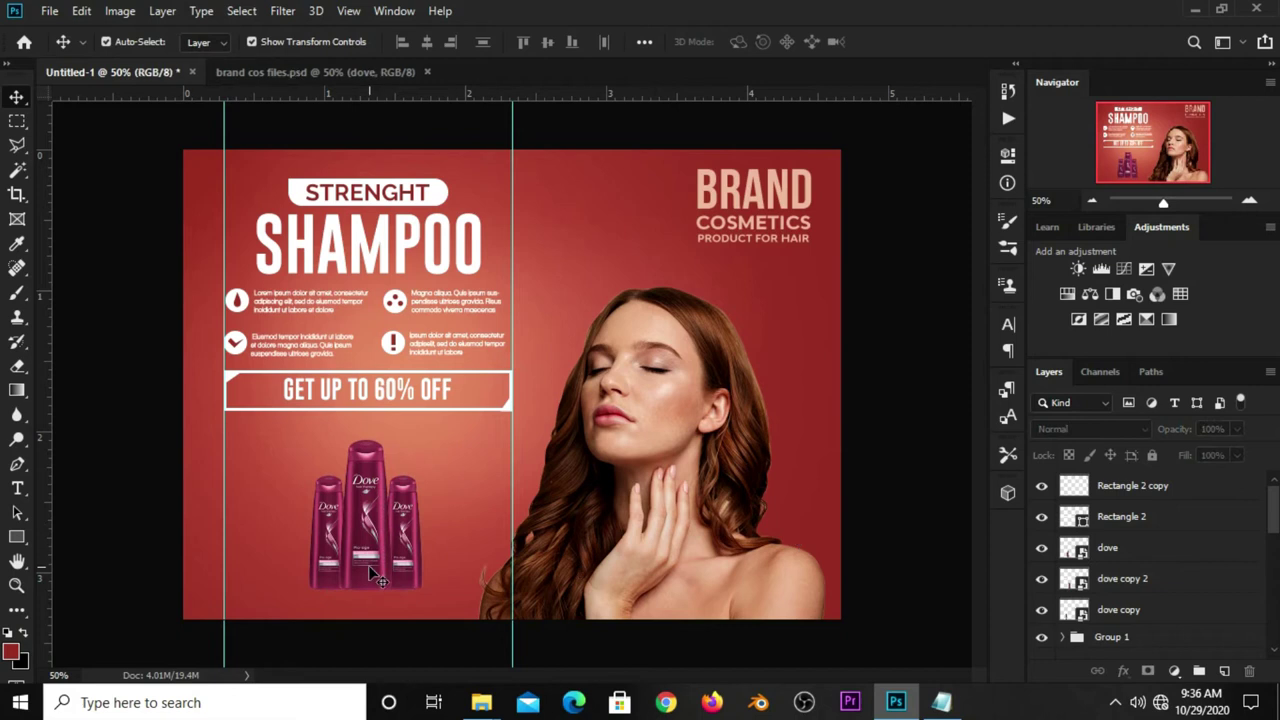
click(337, 567)
drag(340, 568, 338, 568)
click(422, 565)
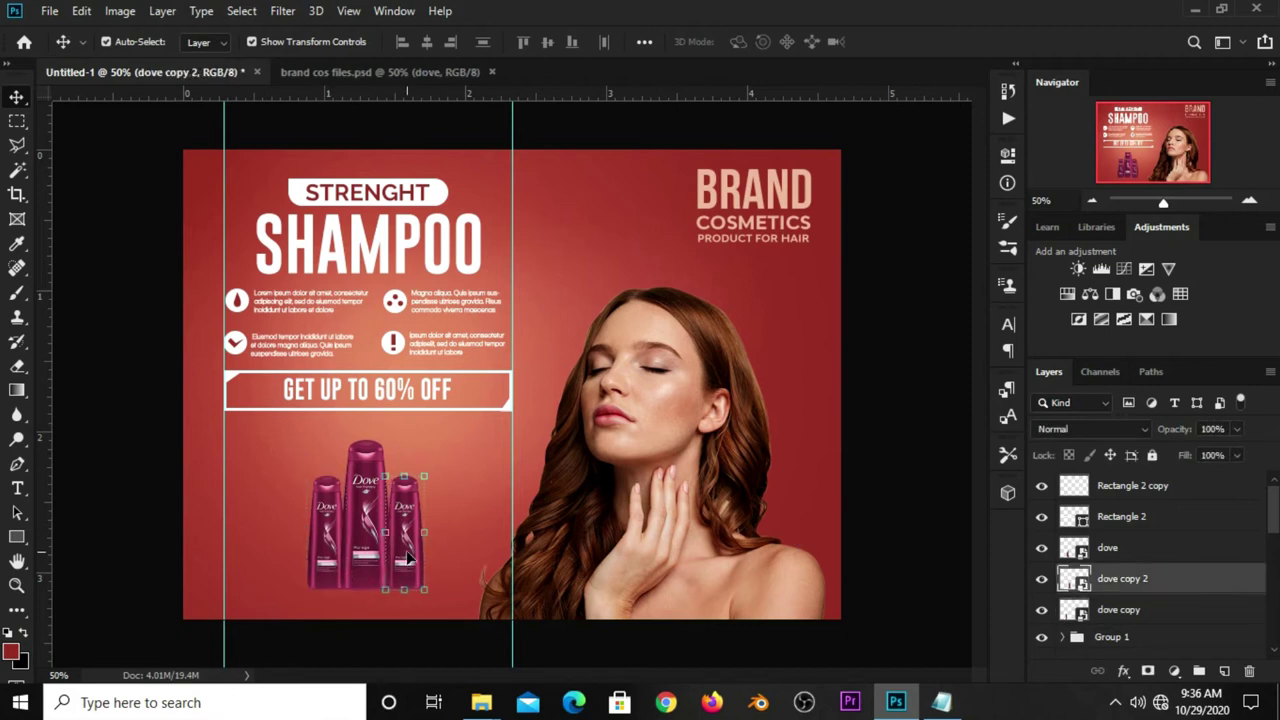
Step: Adjust the left and right small bottles so the three are evenly spaced
key(Right)
key(Right)
key(Right)
key(Right)
key(Right)
key(Right)
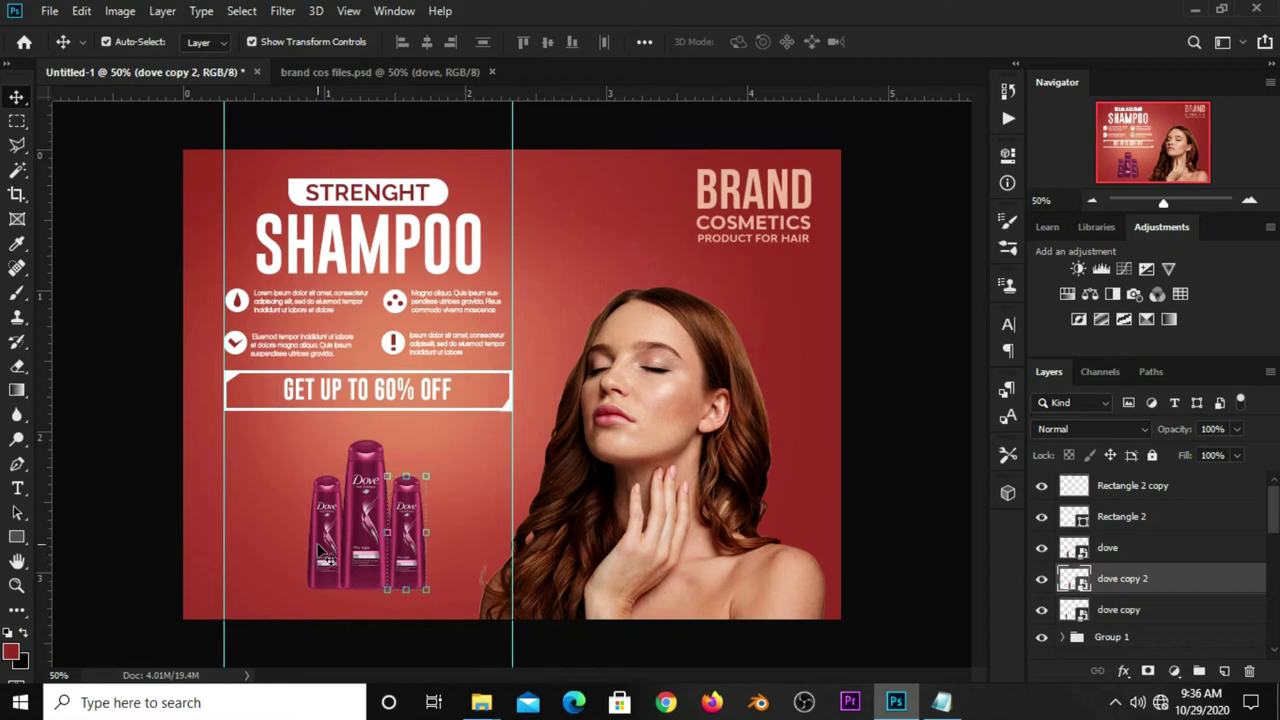
click(320, 550)
key(Left)
key(Left)
key(Left)
key(Left)
key(Left)
key(Left)
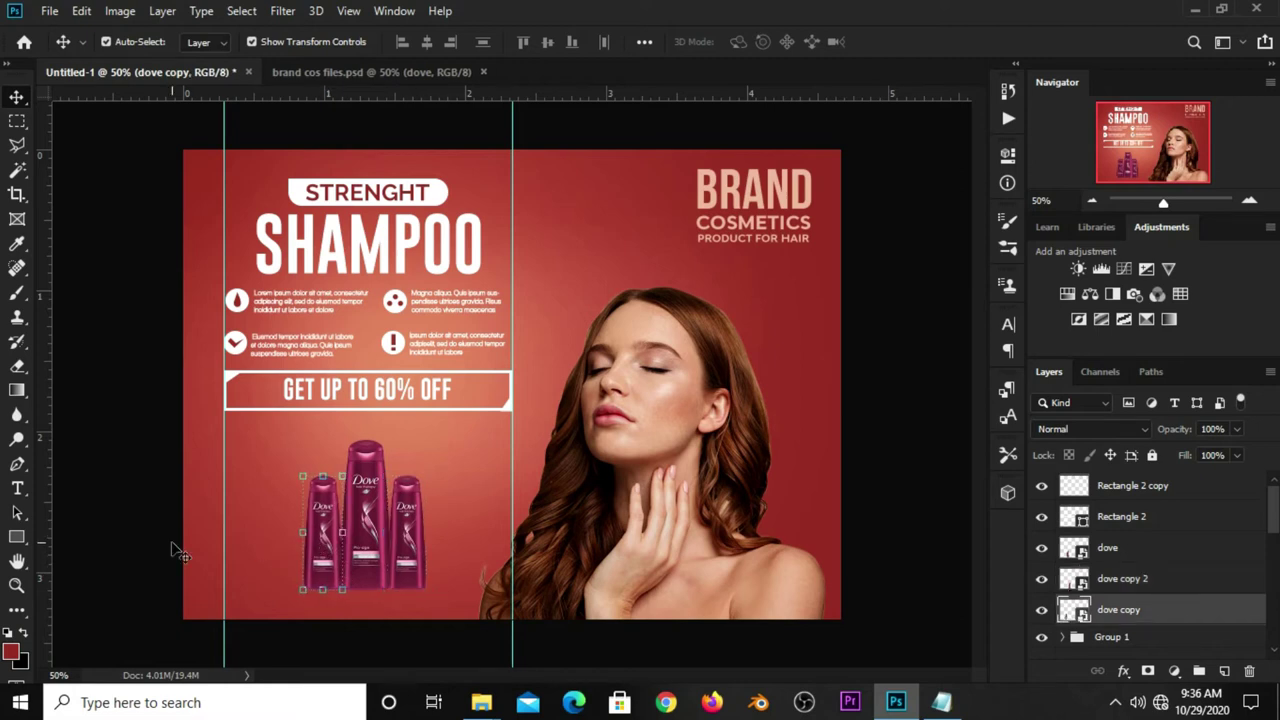
click(140, 540)
click(405, 558)
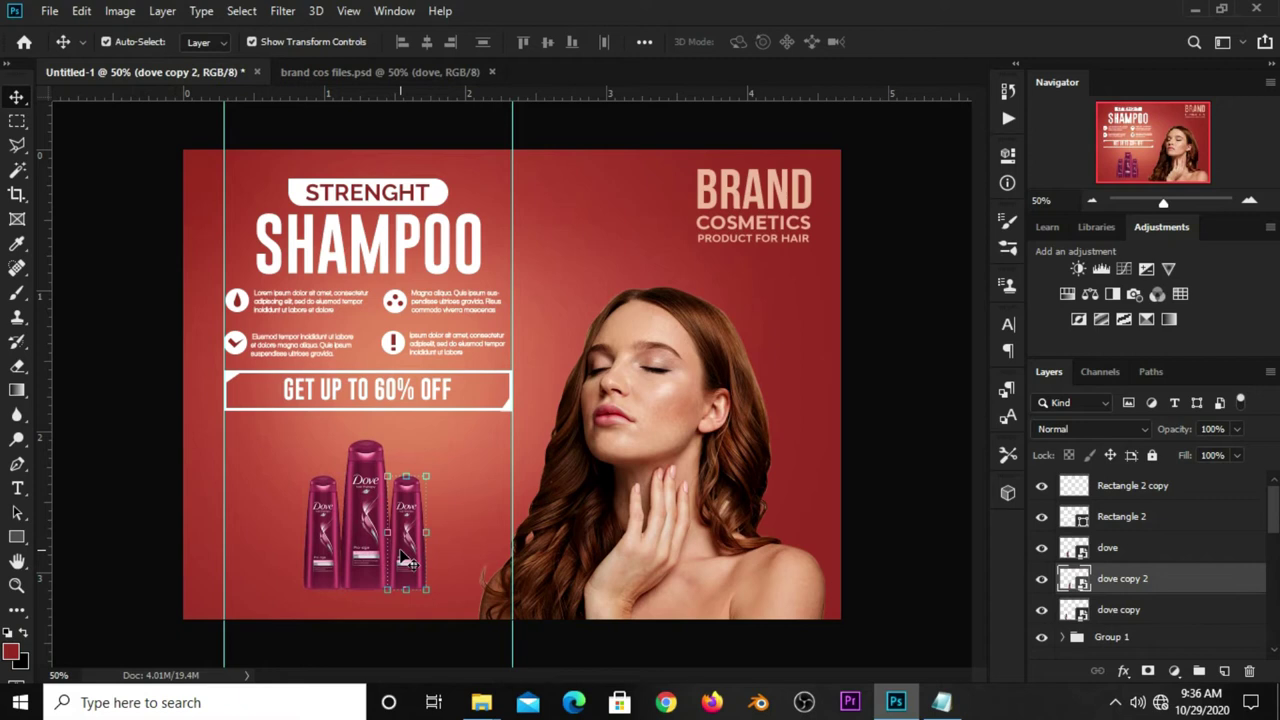
key(Right)
key(Right)
key(Right)
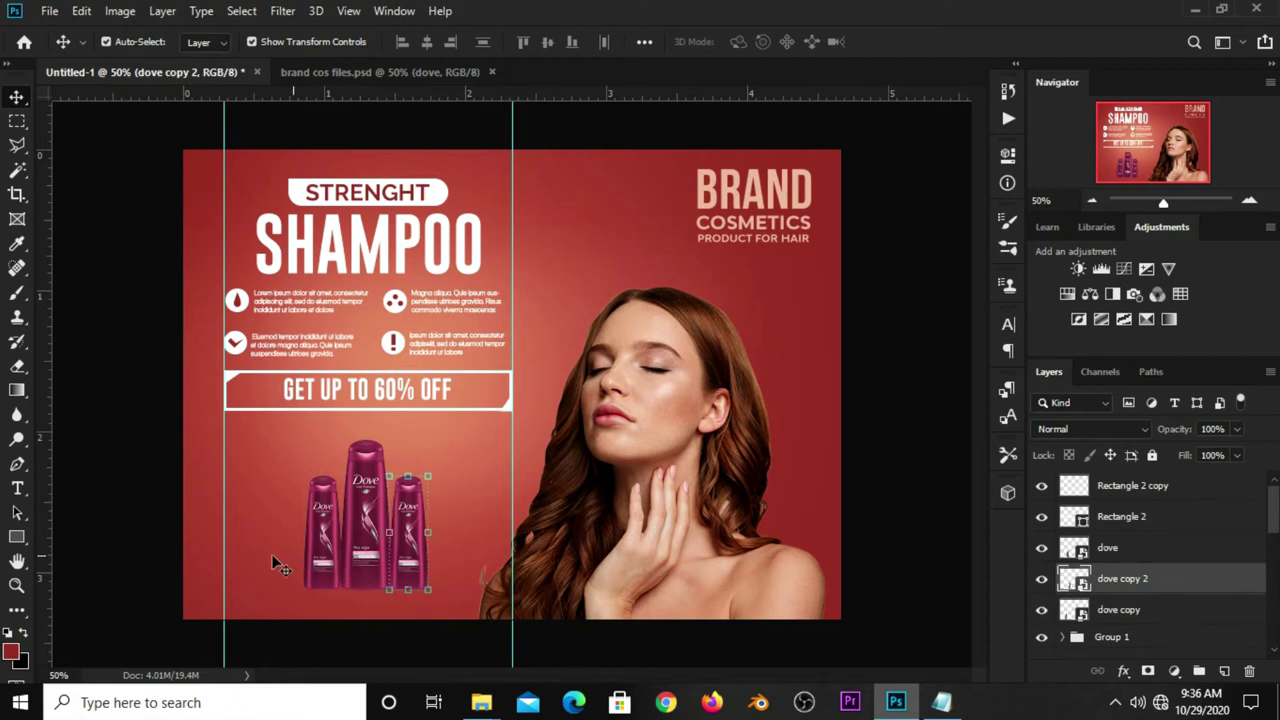
click(165, 565)
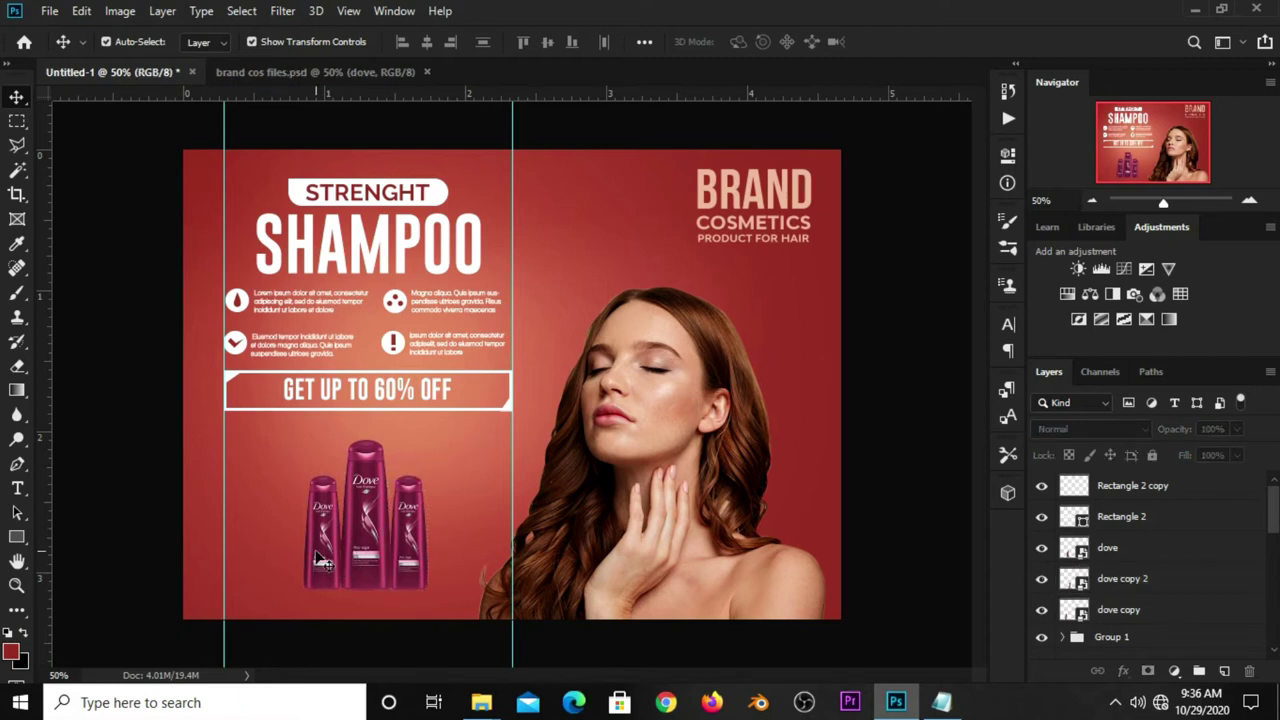
click(320, 560)
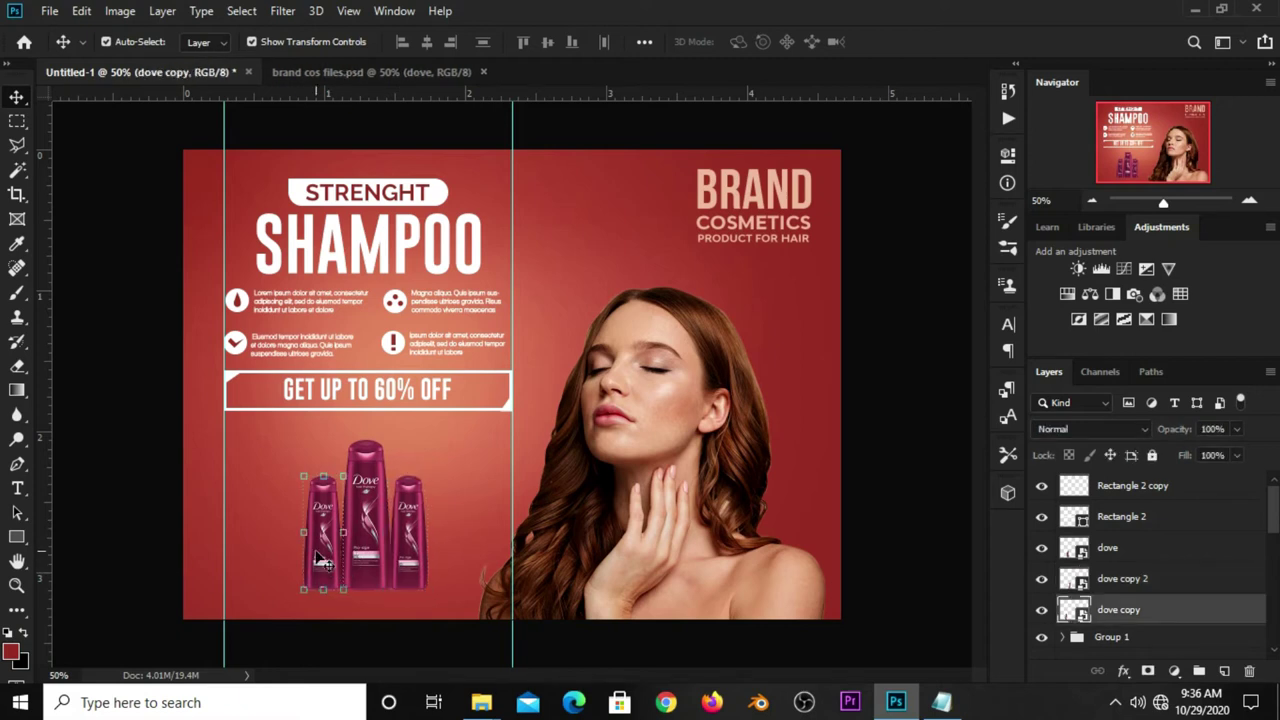
click(410, 570)
drag(413, 572, 365, 570)
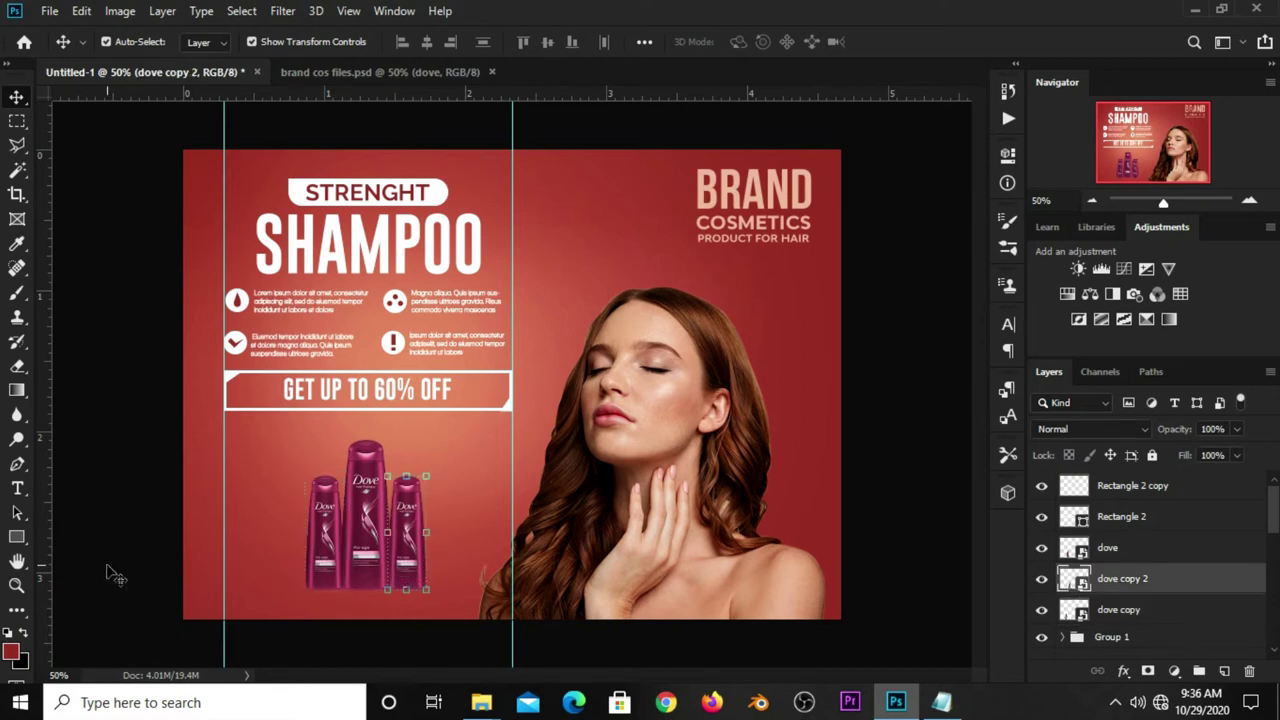
click(133, 582)
Step: Group the three Dove bottle layers into Group 2
click(1117, 612)
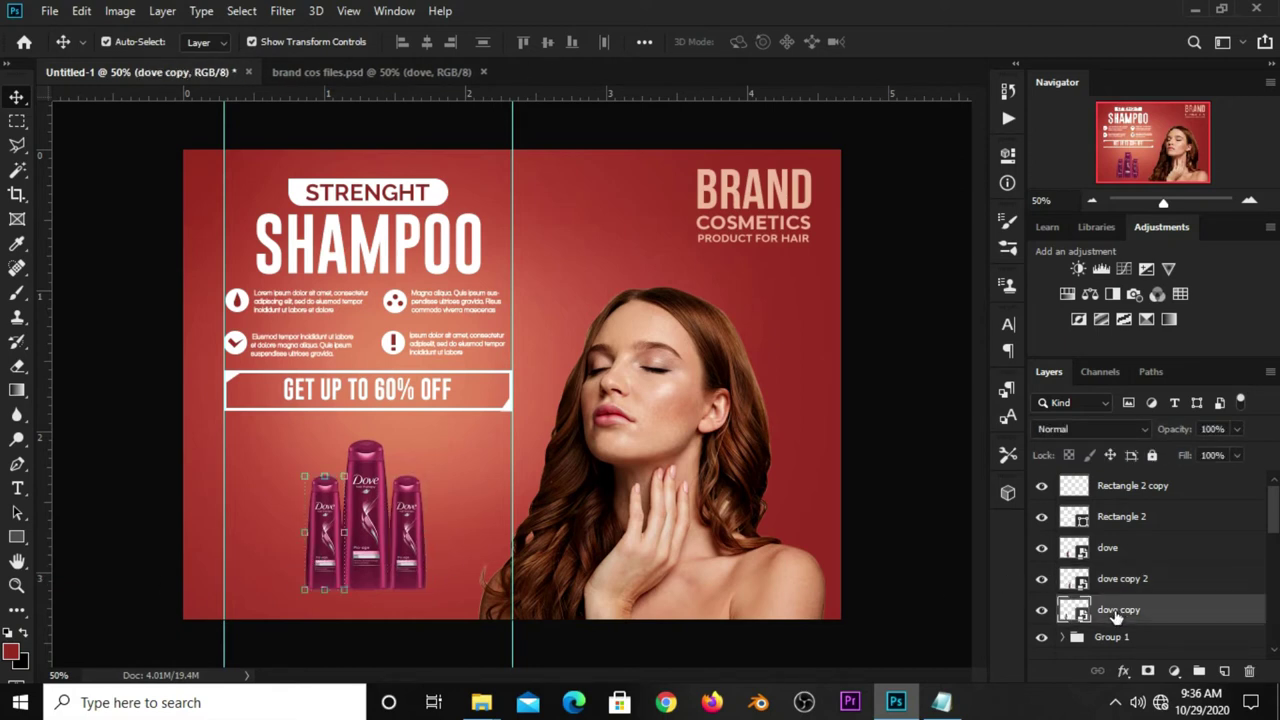
shift+click(1118, 556)
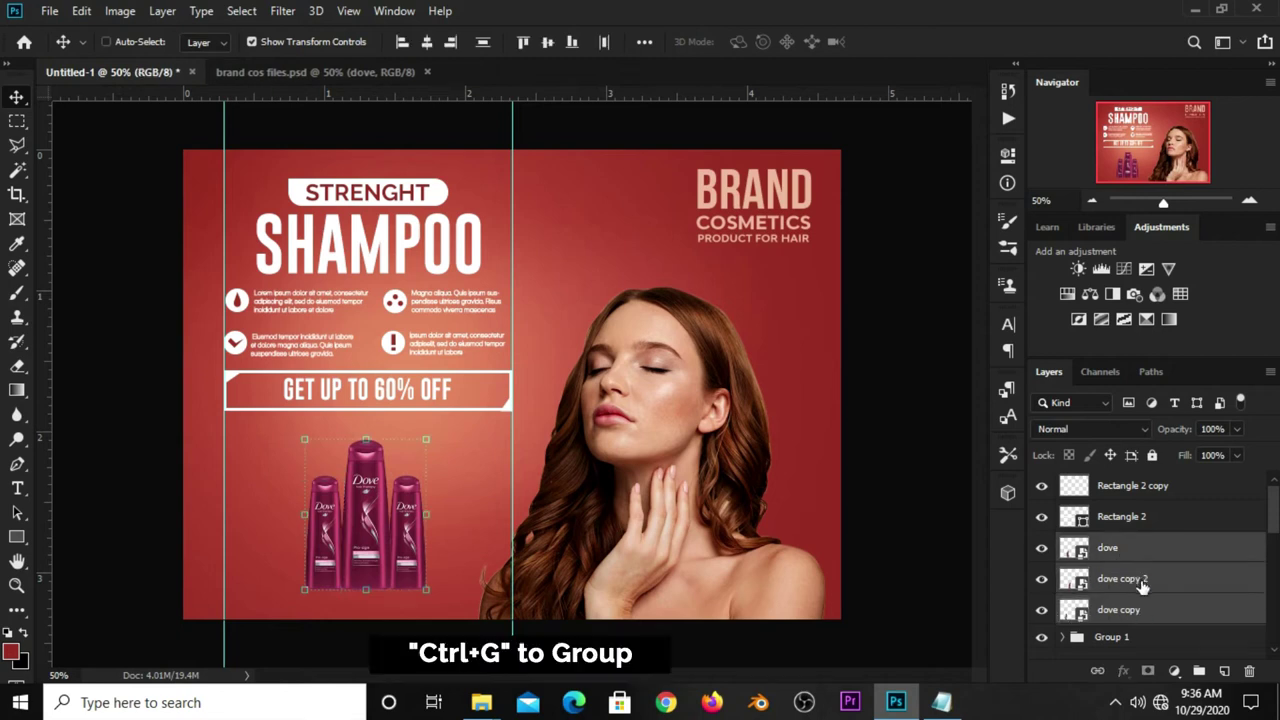
key(ctrl+g)
click(1041, 546)
click(1041, 546)
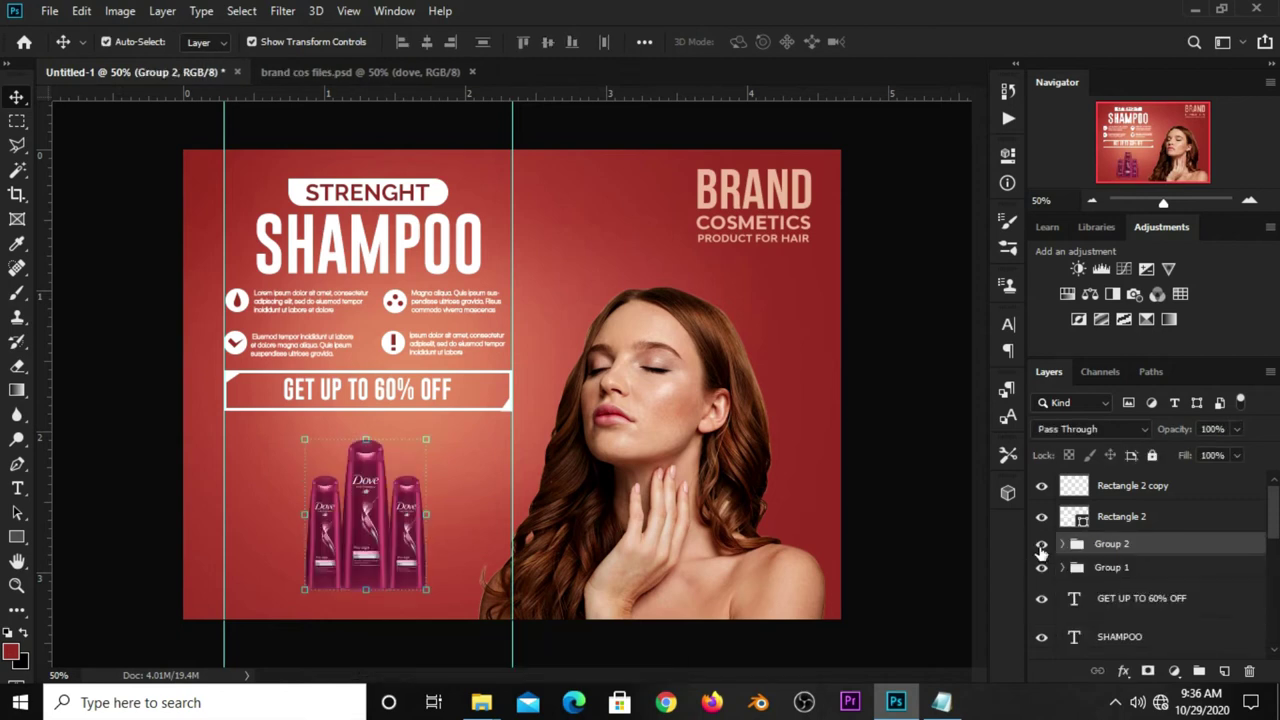
Step: Centre Group 2 horizontally below the offer box between the guides, then nudge it up
right_click(17, 121)
click(100, 124)
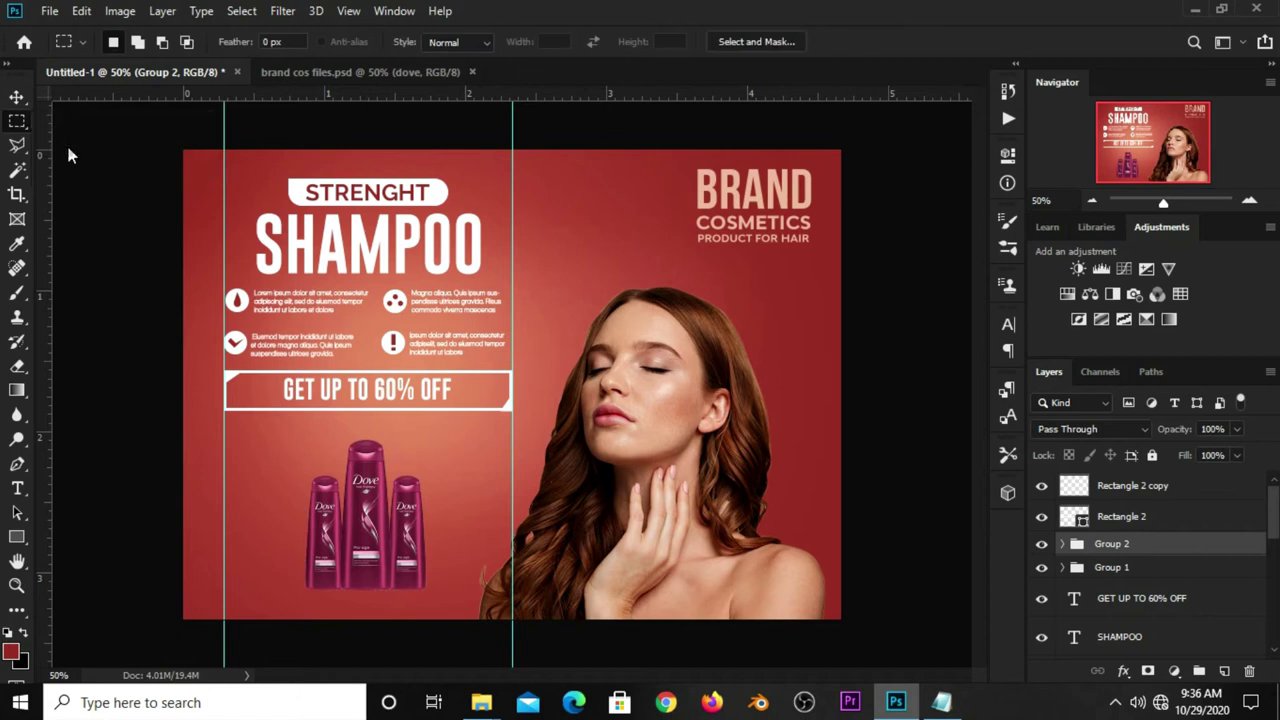
drag(228, 425, 512, 511)
click(17, 97)
click(62, 107)
click(427, 42)
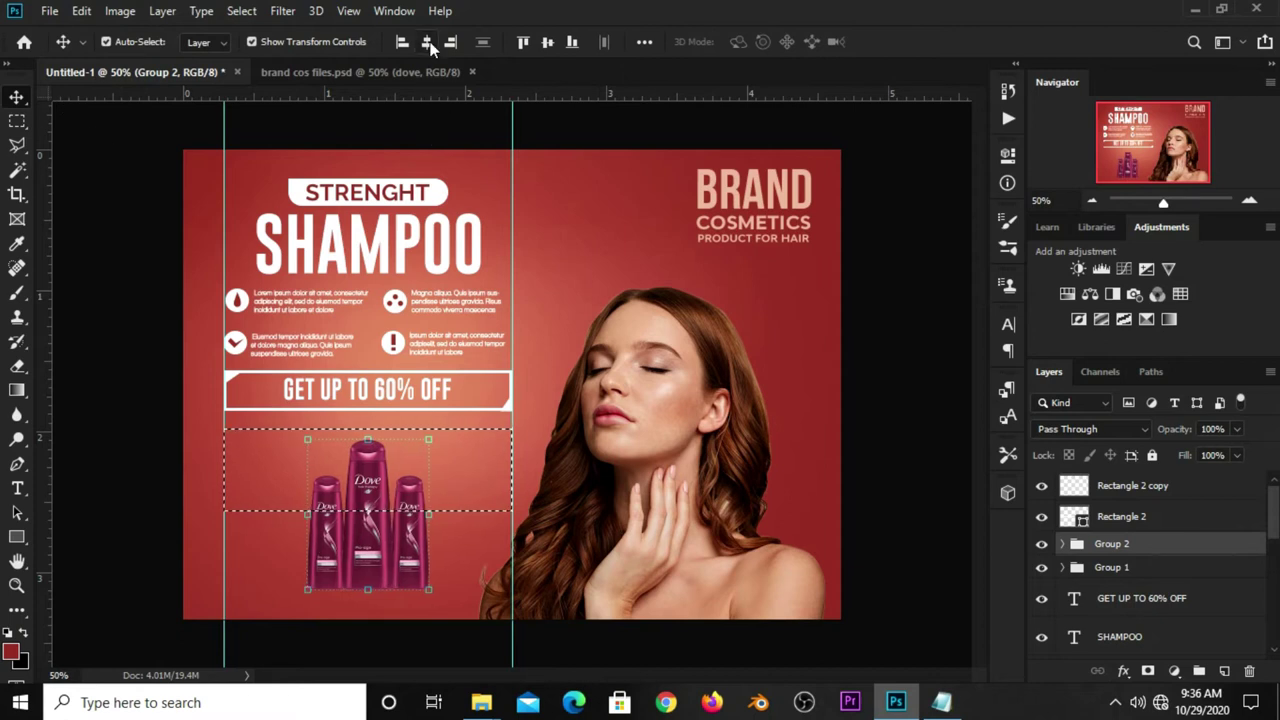
key(ctrl+d)
key(Up)
key(Up)
key(Up)
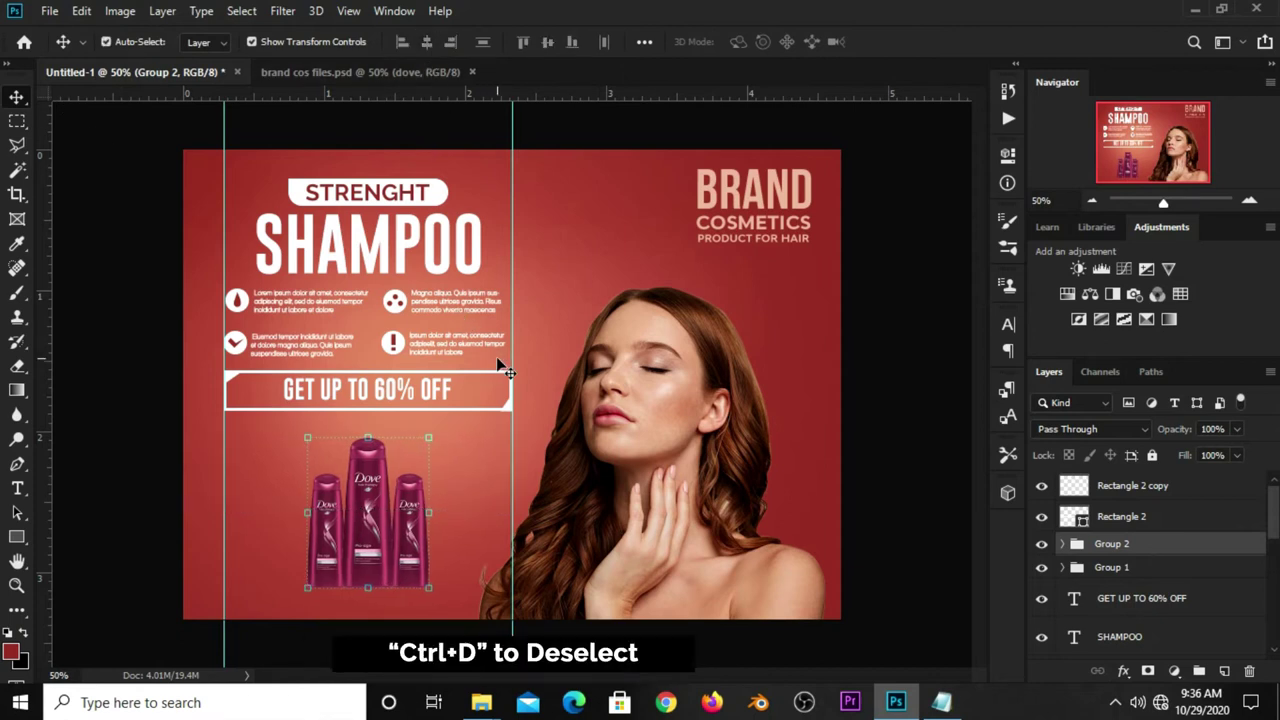
key(Up)
key(Up)
key(Up)
click(906, 471)
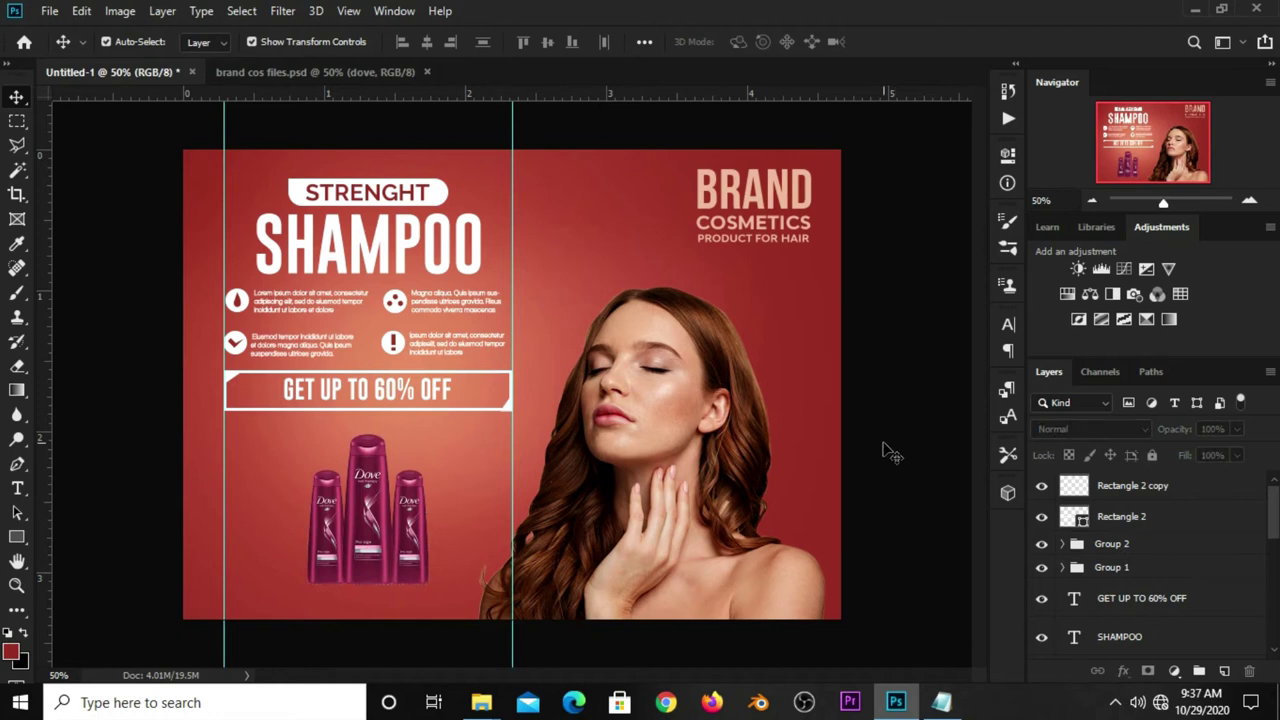
Step: Drag the white star from brand cos files into the banner, shrink it, place beside her face
click(400, 72)
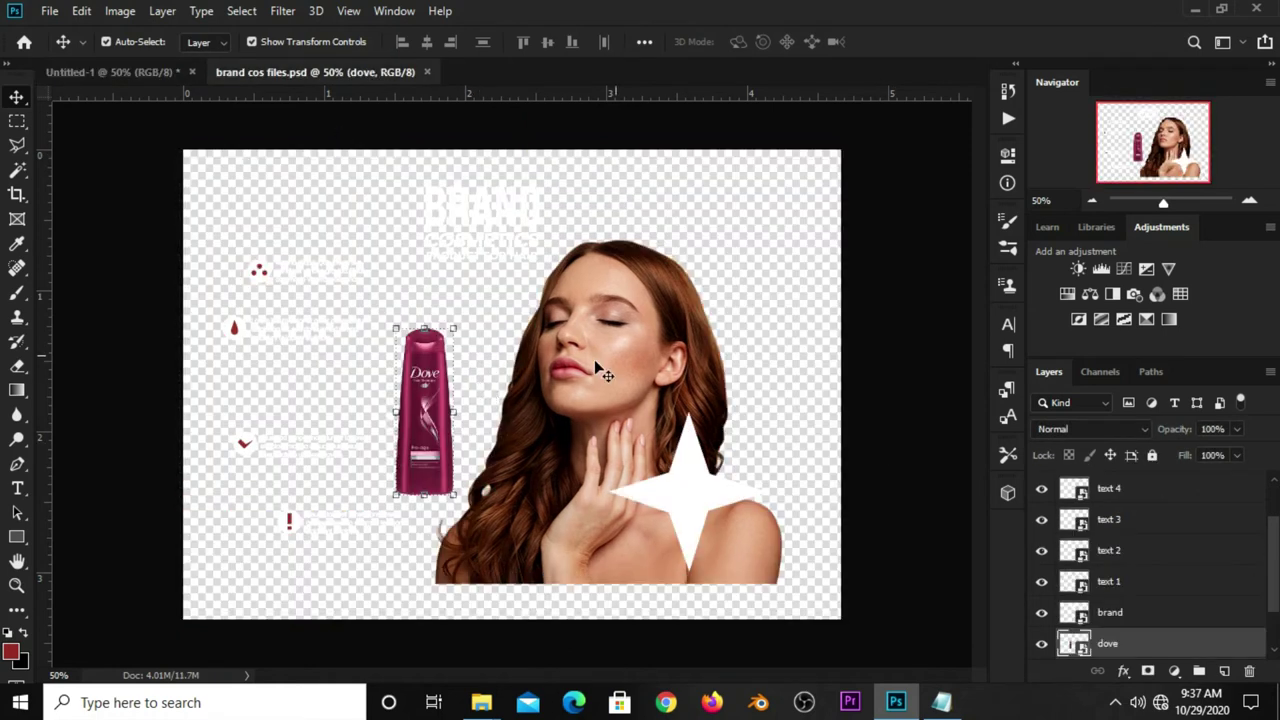
click(896, 342)
click(703, 497)
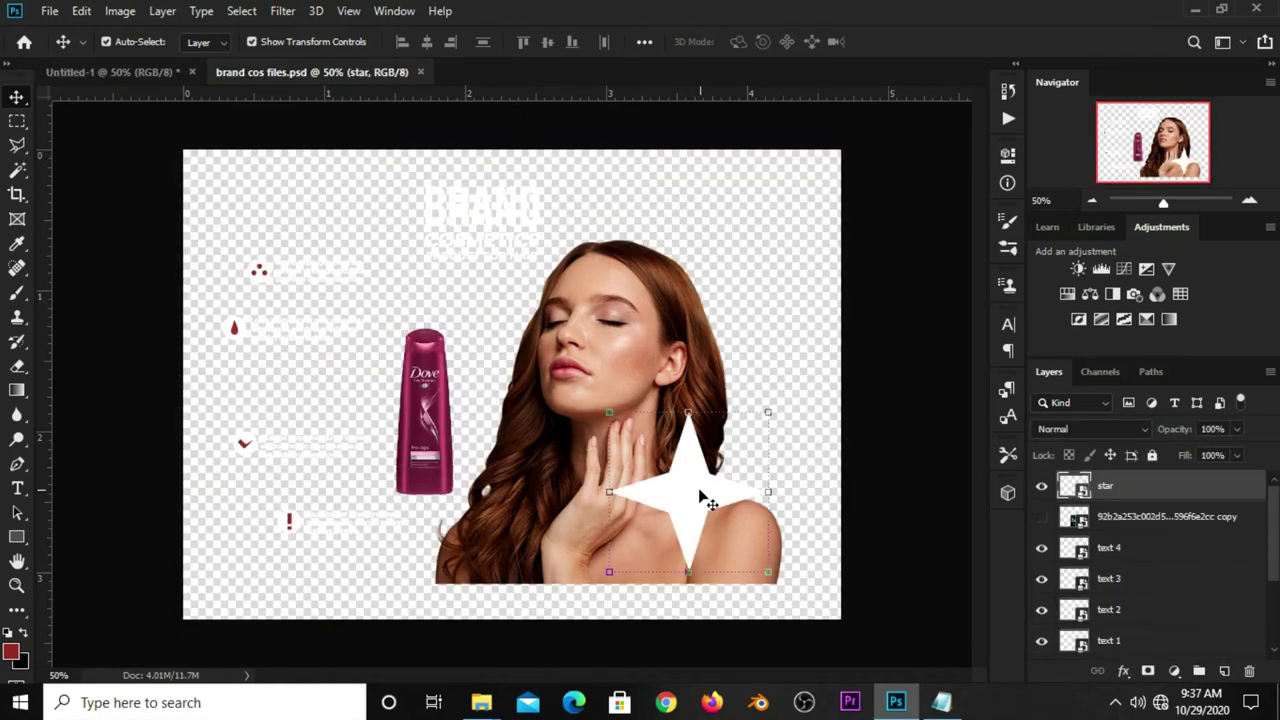
click(106, 42)
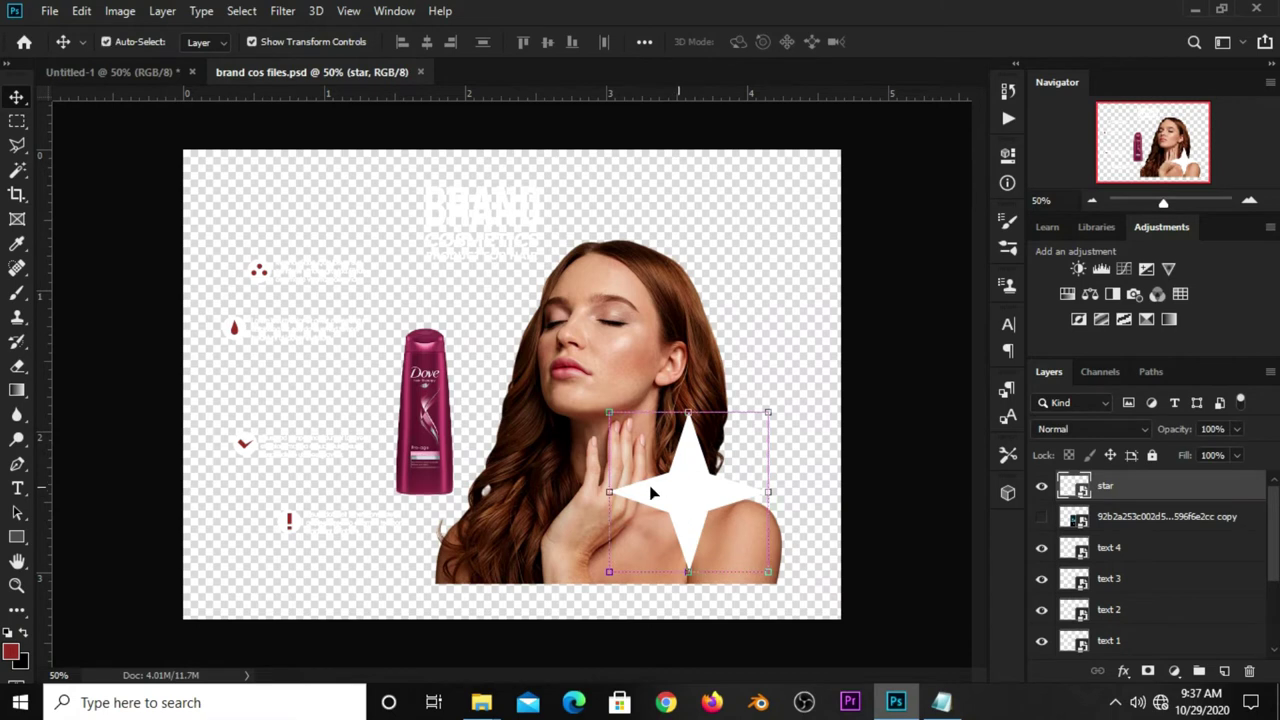
click(106, 73)
mouse_move(106, 74)
mouse_down()
mouse_move(653, 268)
mouse_move(689, 358)
mouse_move(590, 372)
mouse_move(612, 402)
mouse_move(780, 359)
mouse_up()
key(ctrl+t)
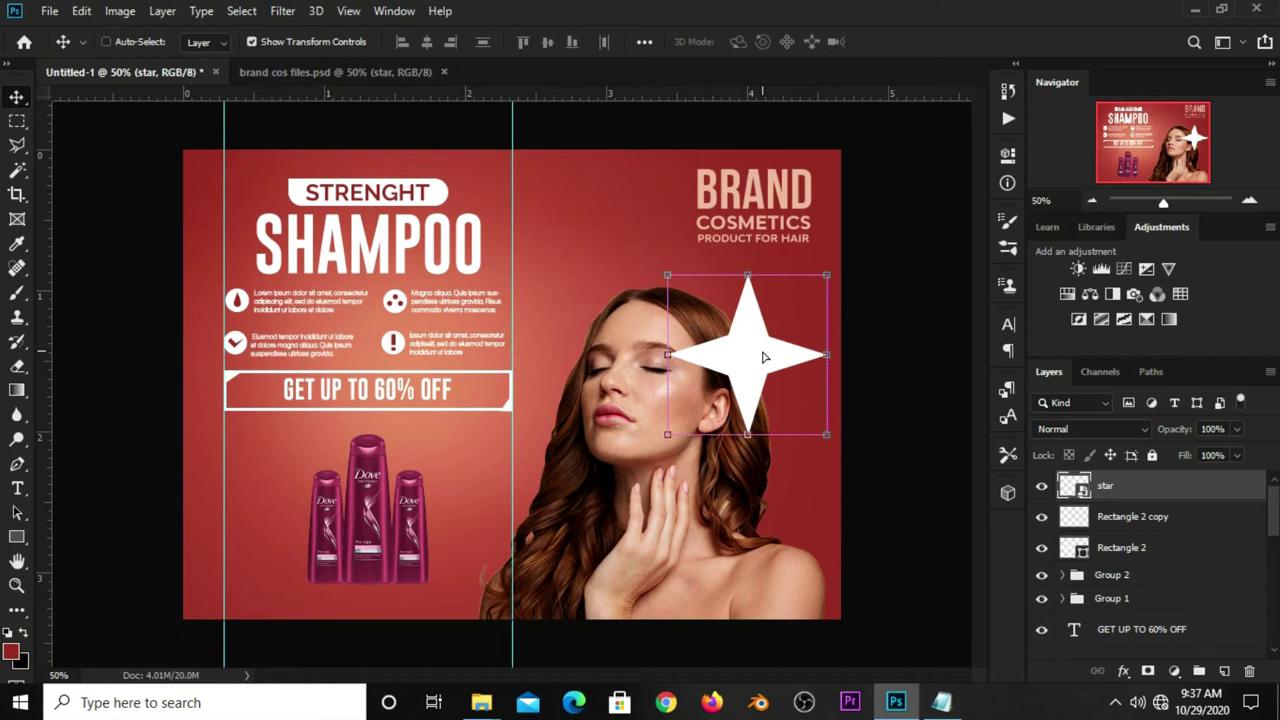
mouse_move(826, 275)
mouse_down()
mouse_move(727, 376)
mouse_move(801, 381)
mouse_up()
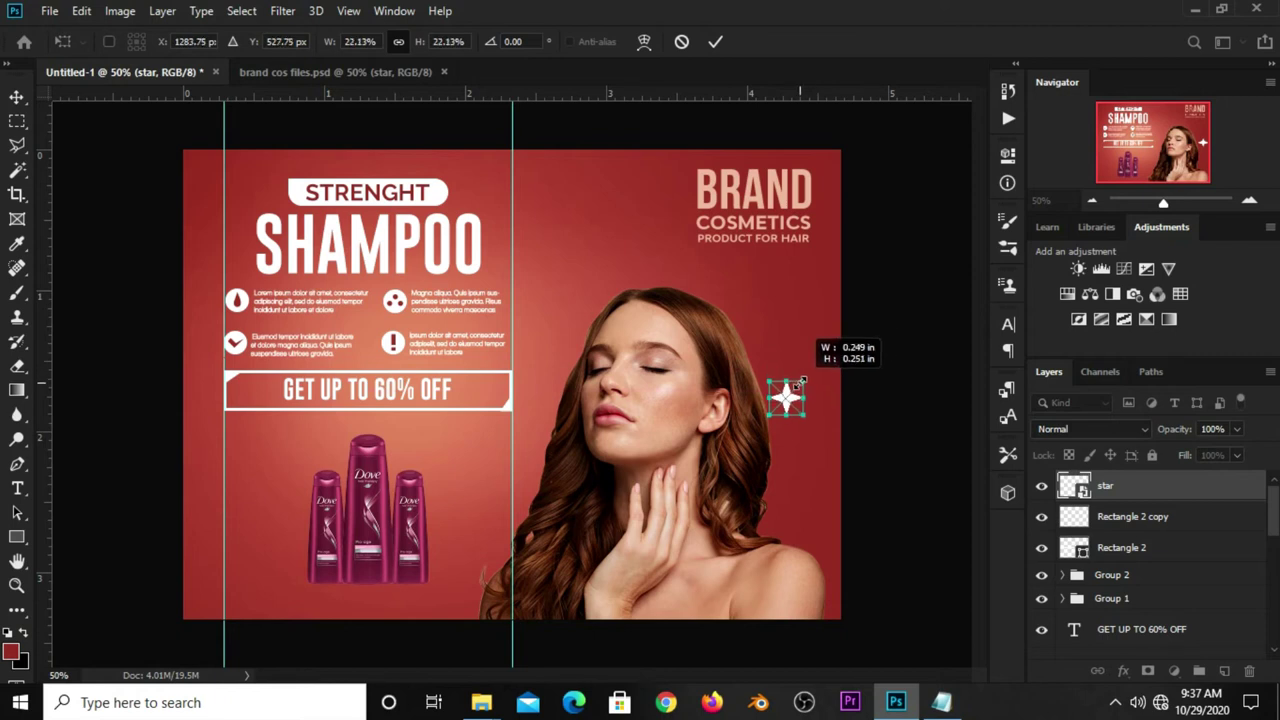
key(Return)
drag(787, 404, 796, 389)
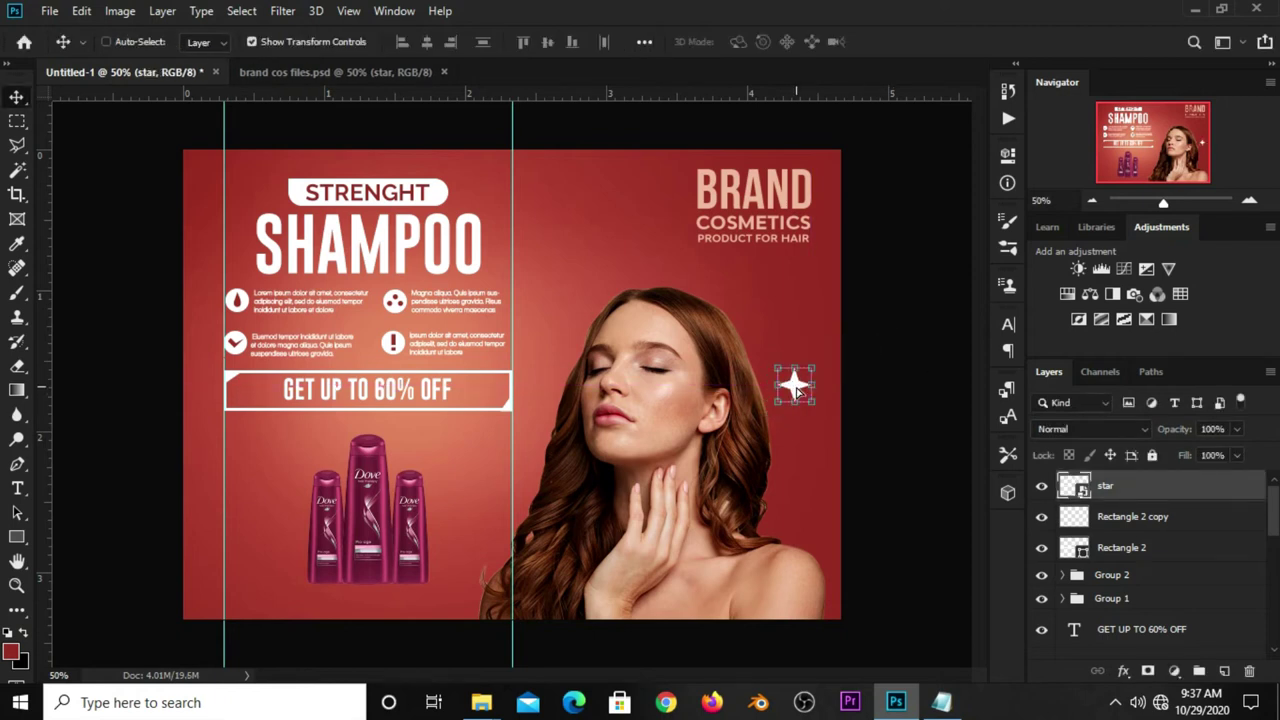
Step: Add star copies: a smaller one near her hair and a third beside the offer box
key(ctrl+j)
mouse_move(793, 383)
mouse_down()
mouse_move(735, 305)
mouse_move(764, 287)
mouse_up()
key(ctrl+t)
key(Return)
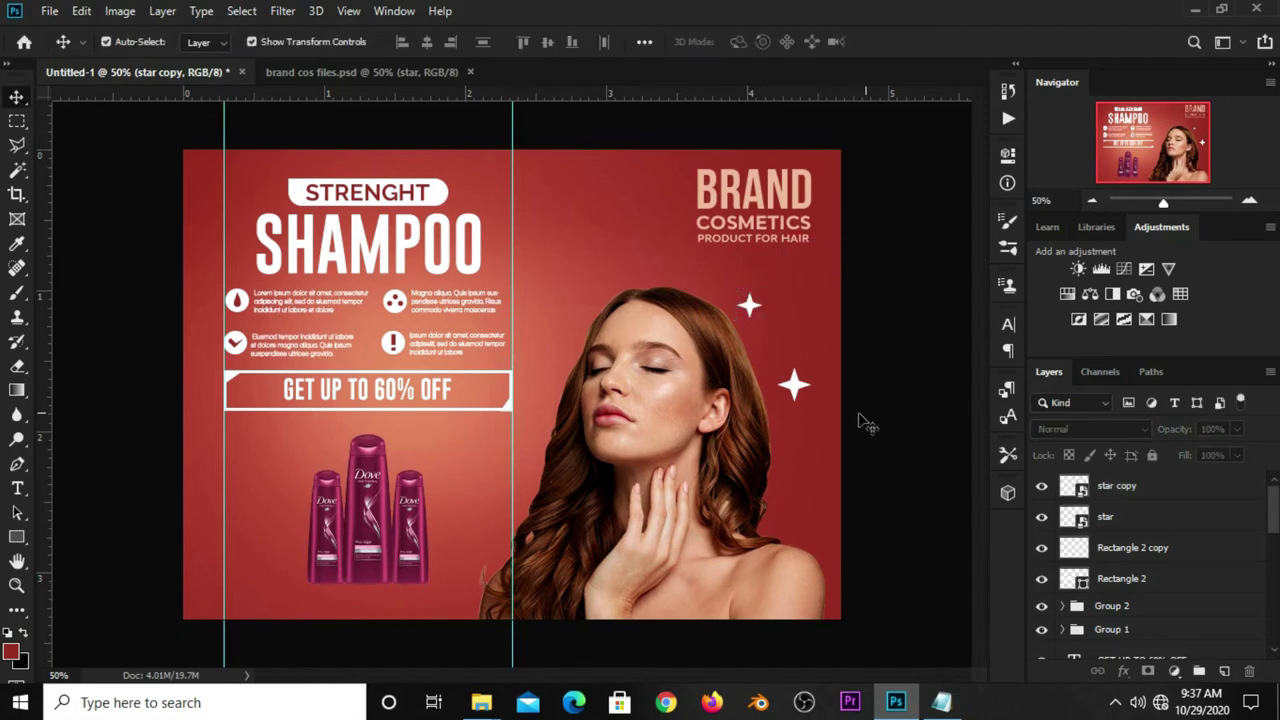
click(748, 303)
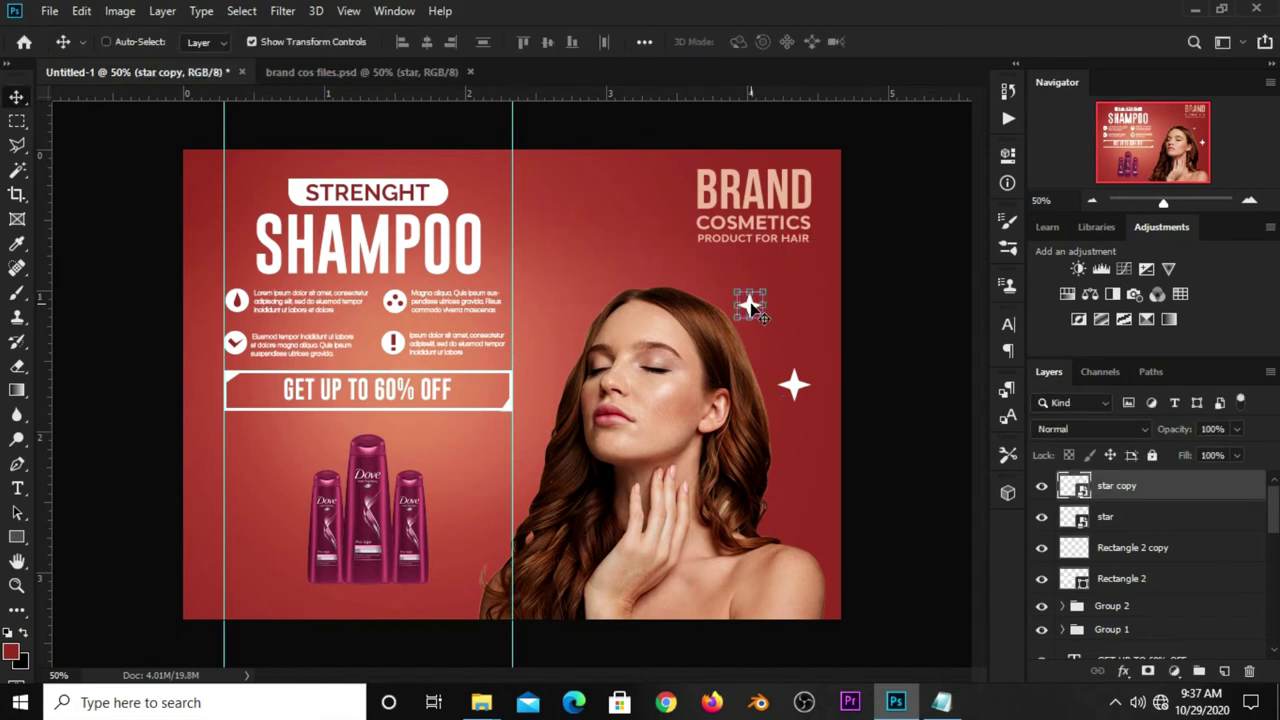
key(ctrl+j)
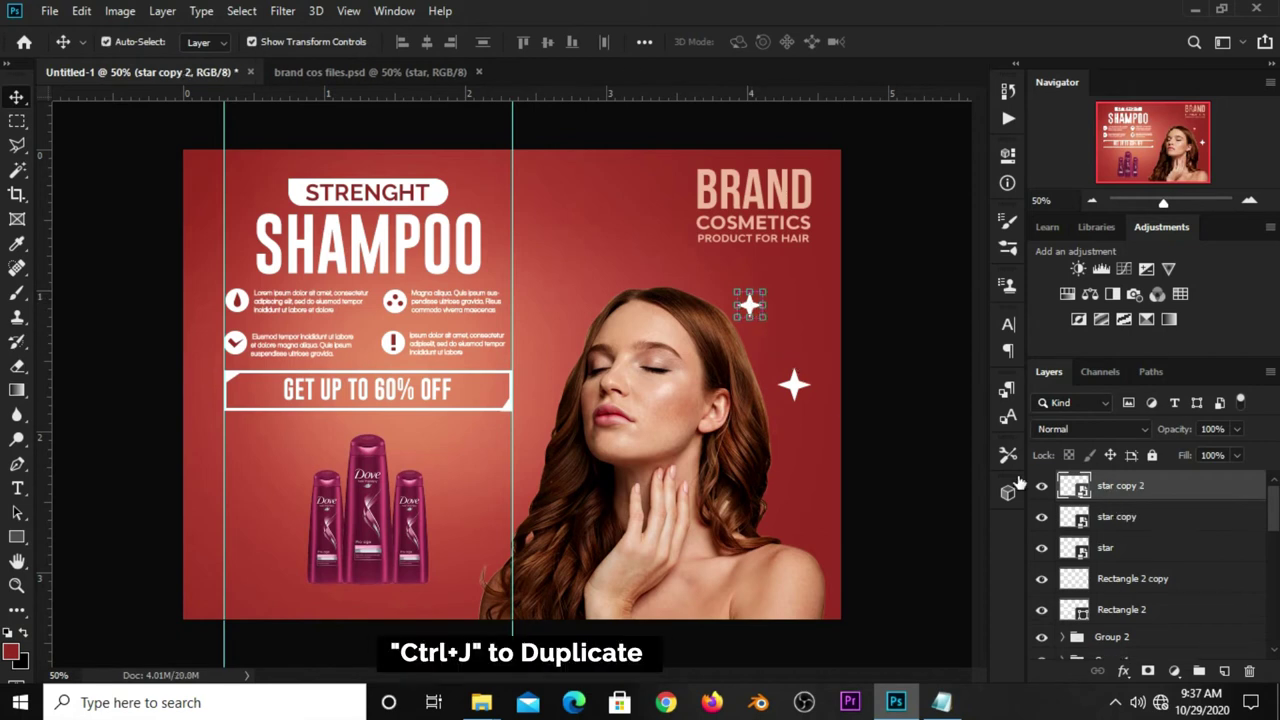
scroll(748, 303, up, 3)
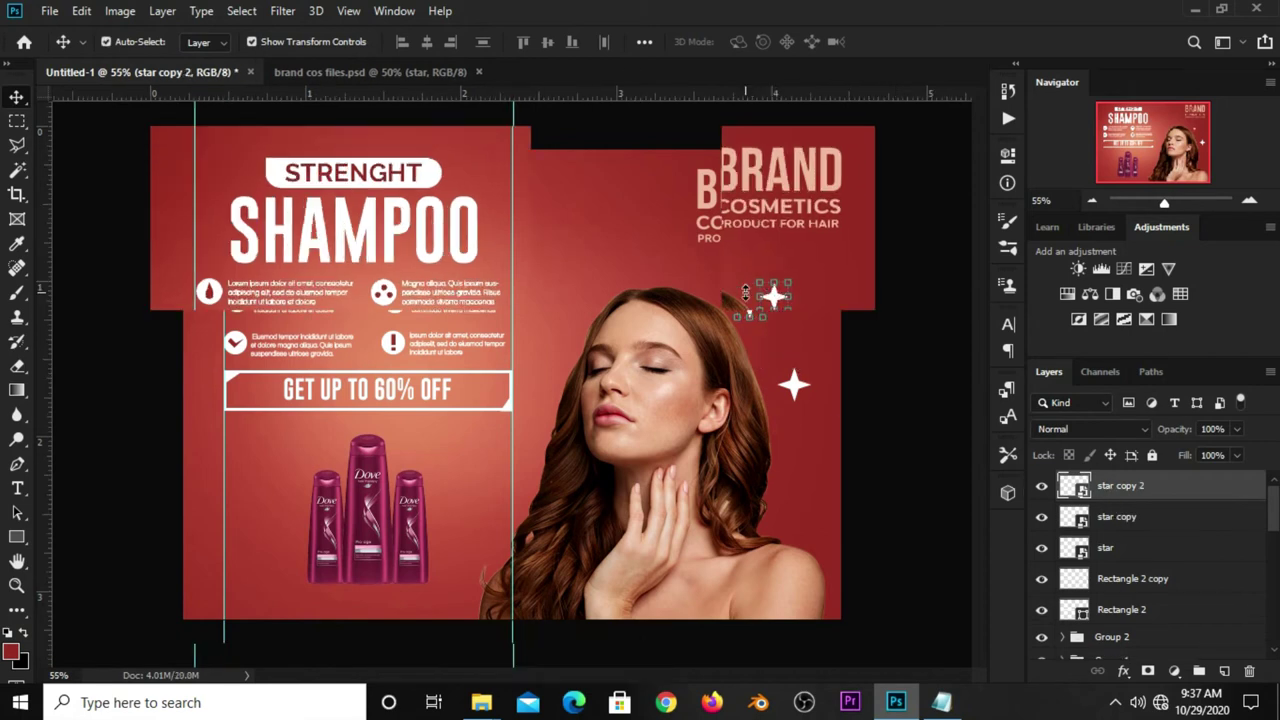
key(ctrl+t)
drag(779, 299, 541, 375)
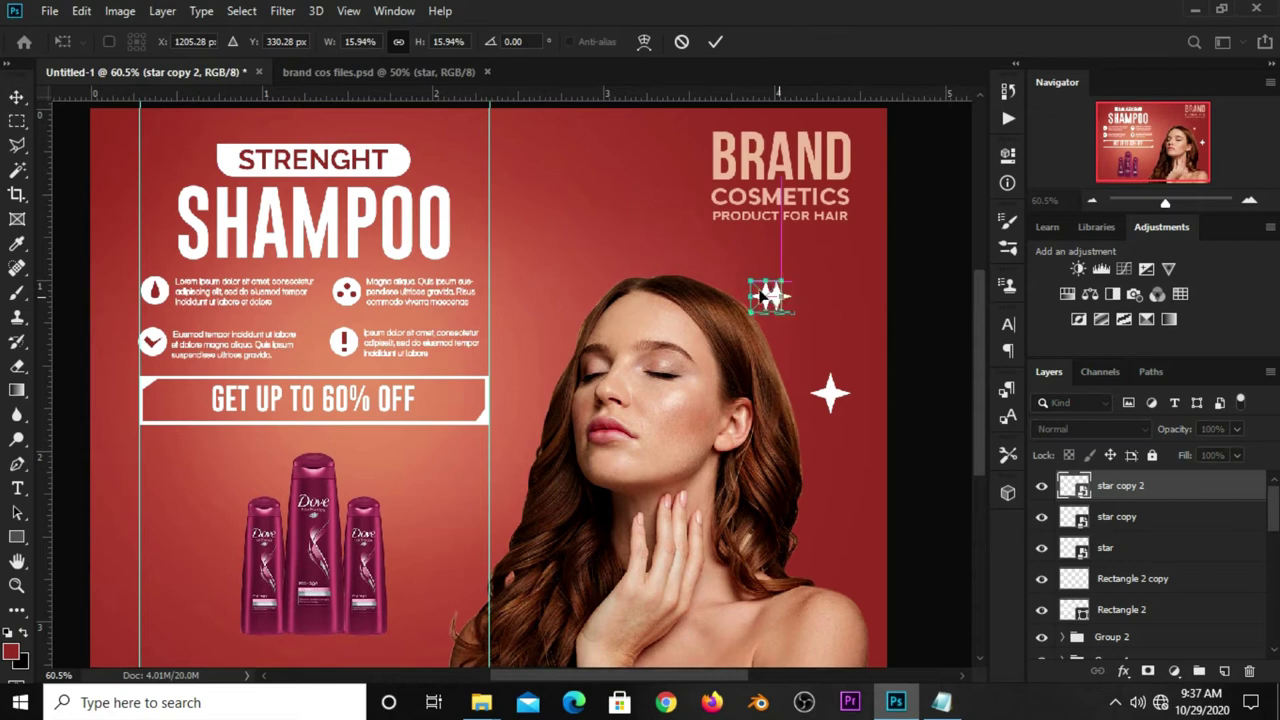
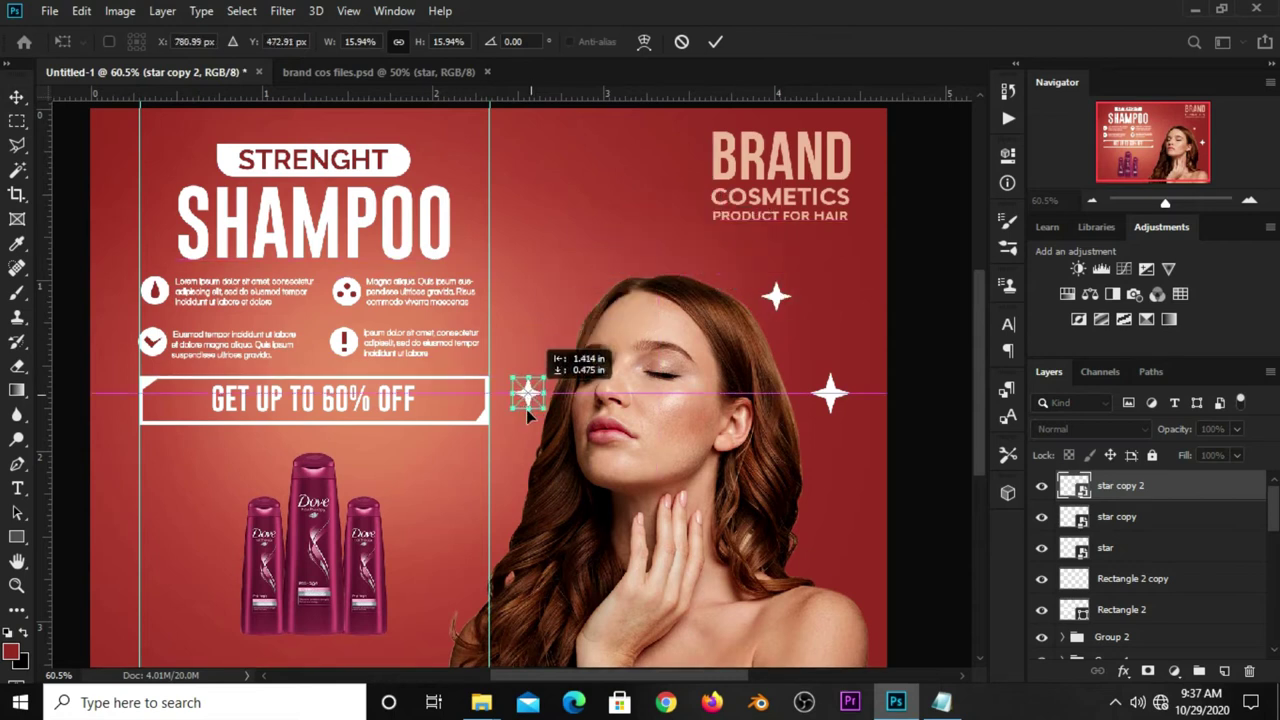
Step: Move a small star beside the offer banner, then duplicate the large star and shrink the copy near the chin
drag(539, 372, 532, 417)
key(Return)
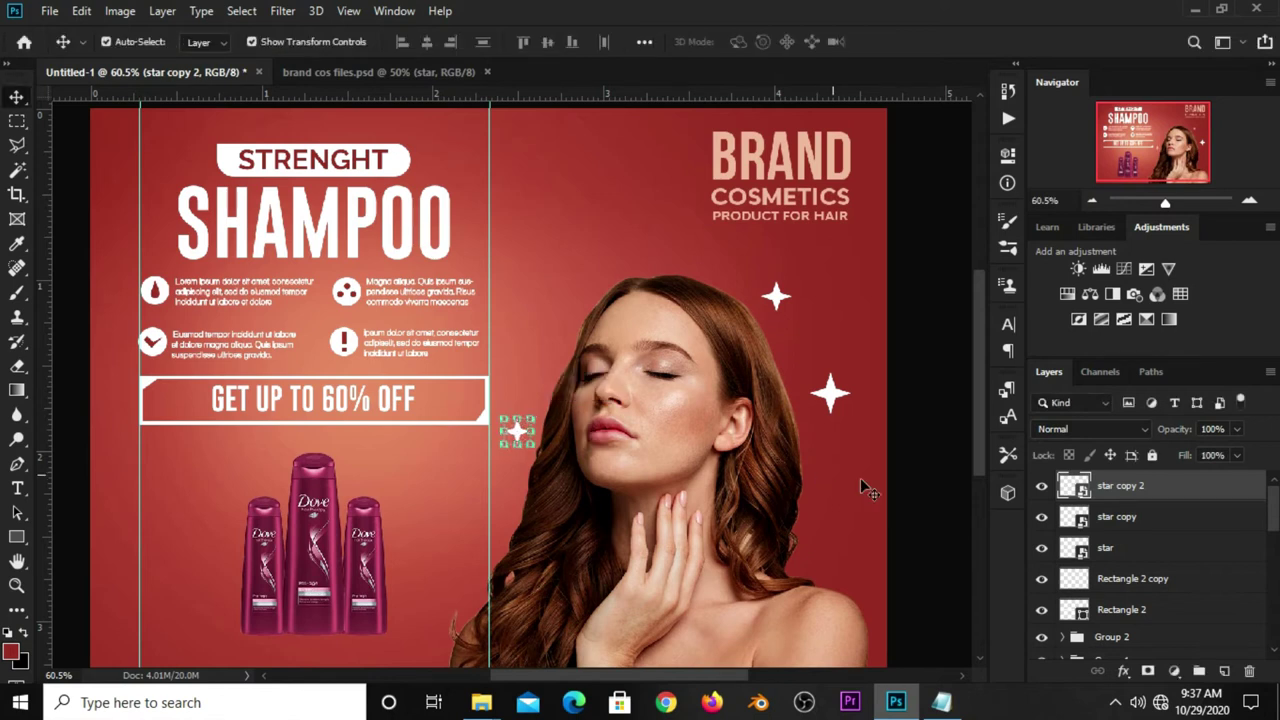
click(920, 500)
click(830, 400)
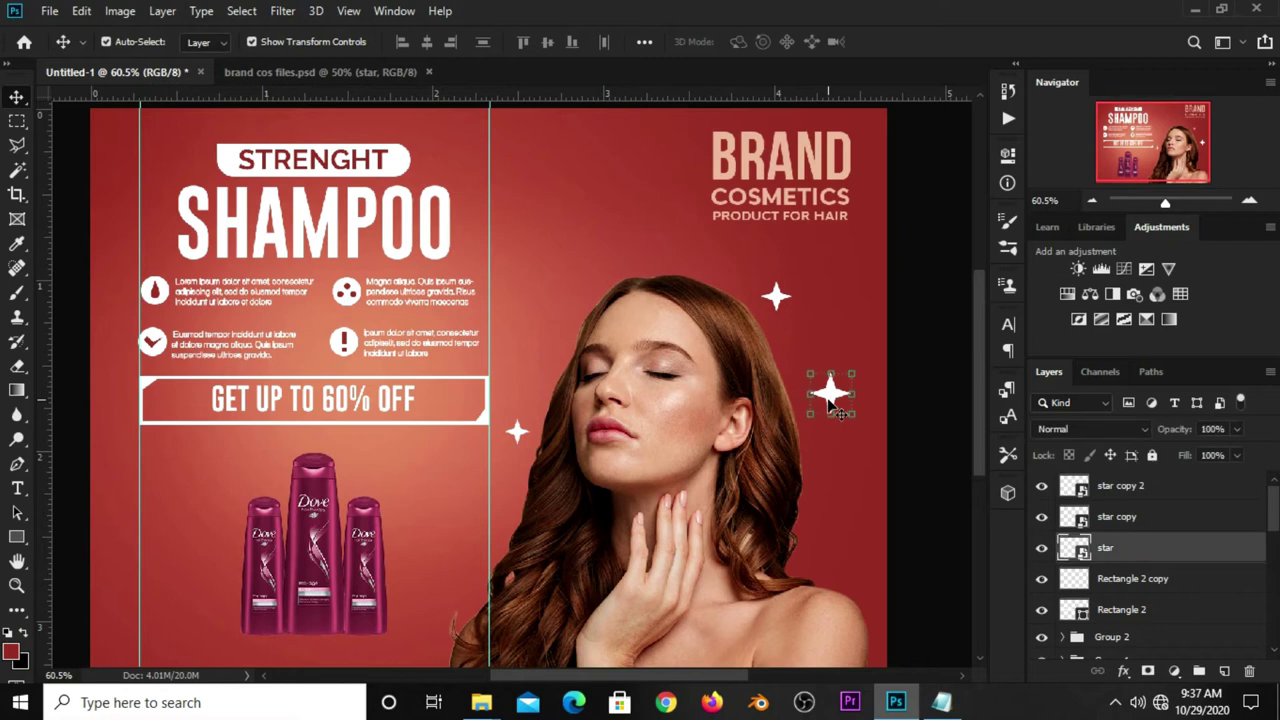
key(ctrl+j)
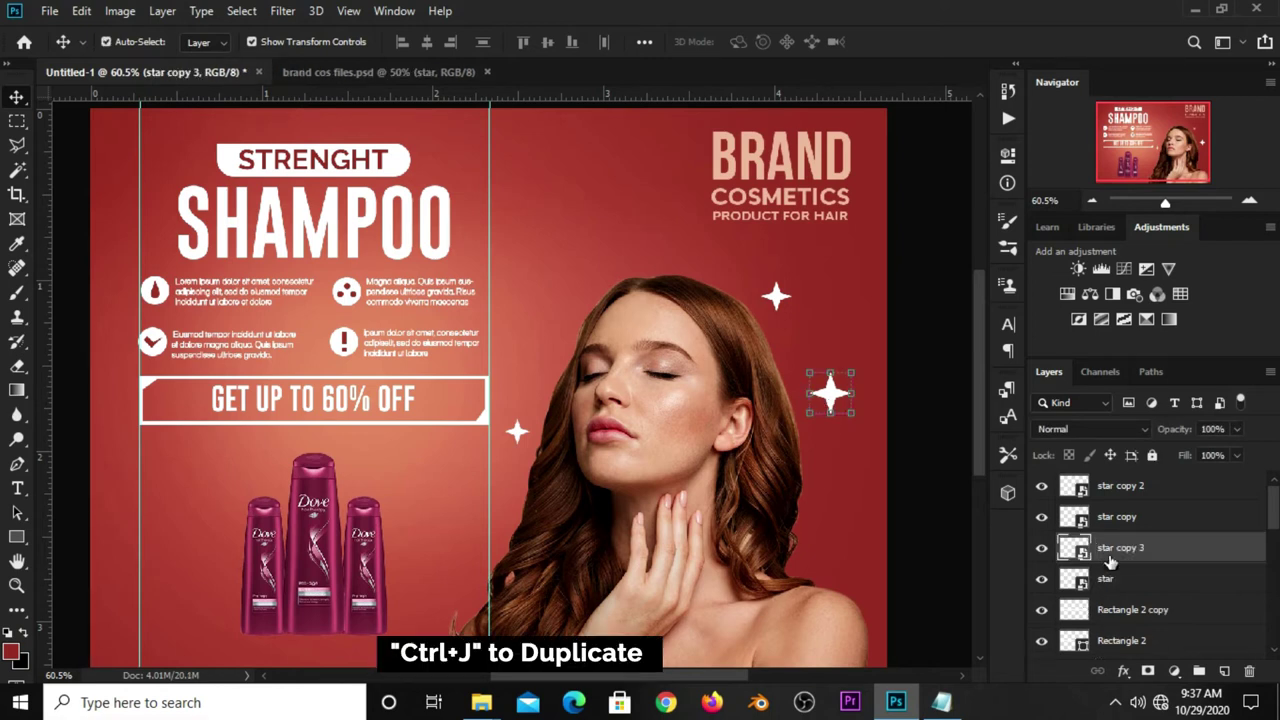
key(ctrl+t)
drag(808, 412, 509, 487)
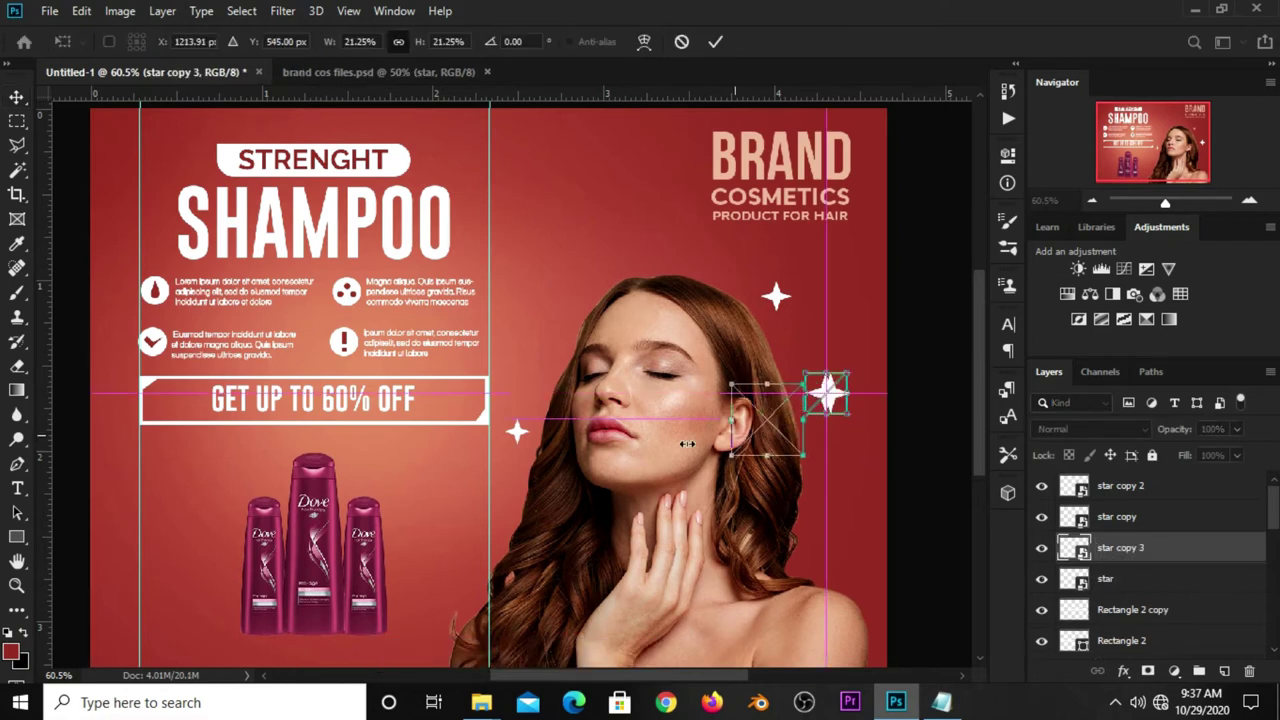
mouse_move(652, 270)
mouse_down()
mouse_move(652, 490)
mouse_move(494, 505)
mouse_up()
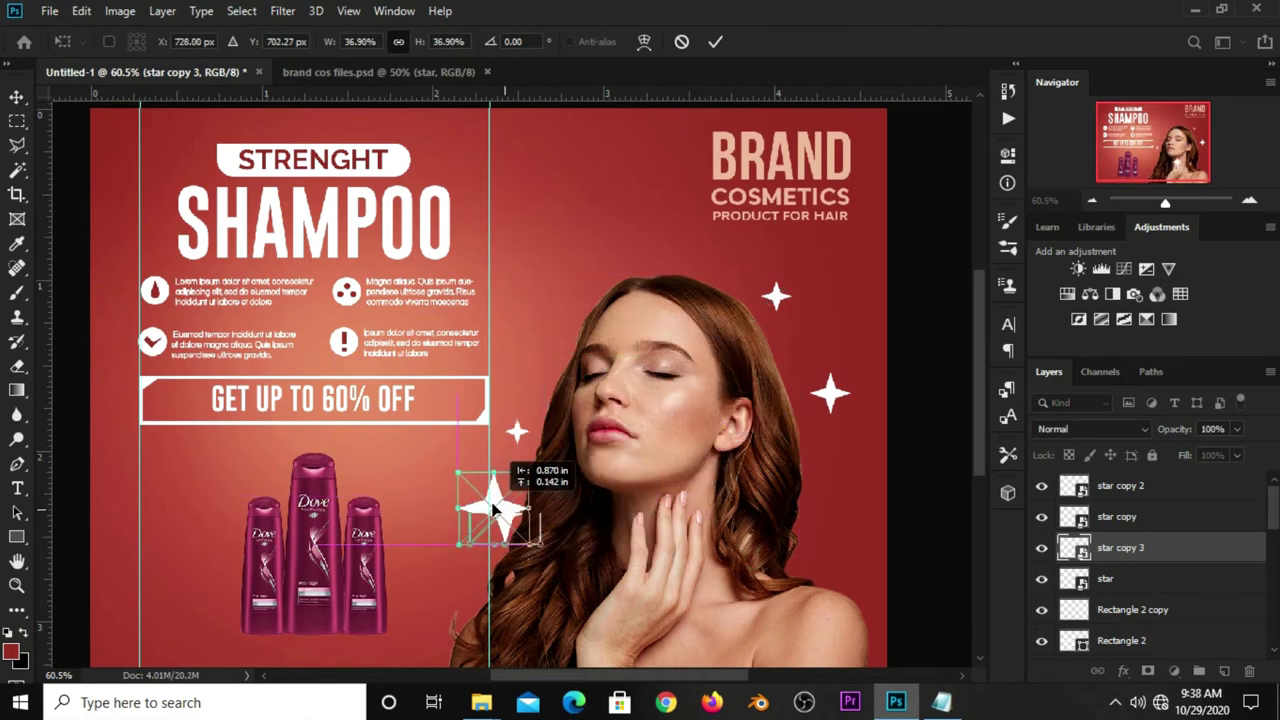
drag(529, 463, 483, 508)
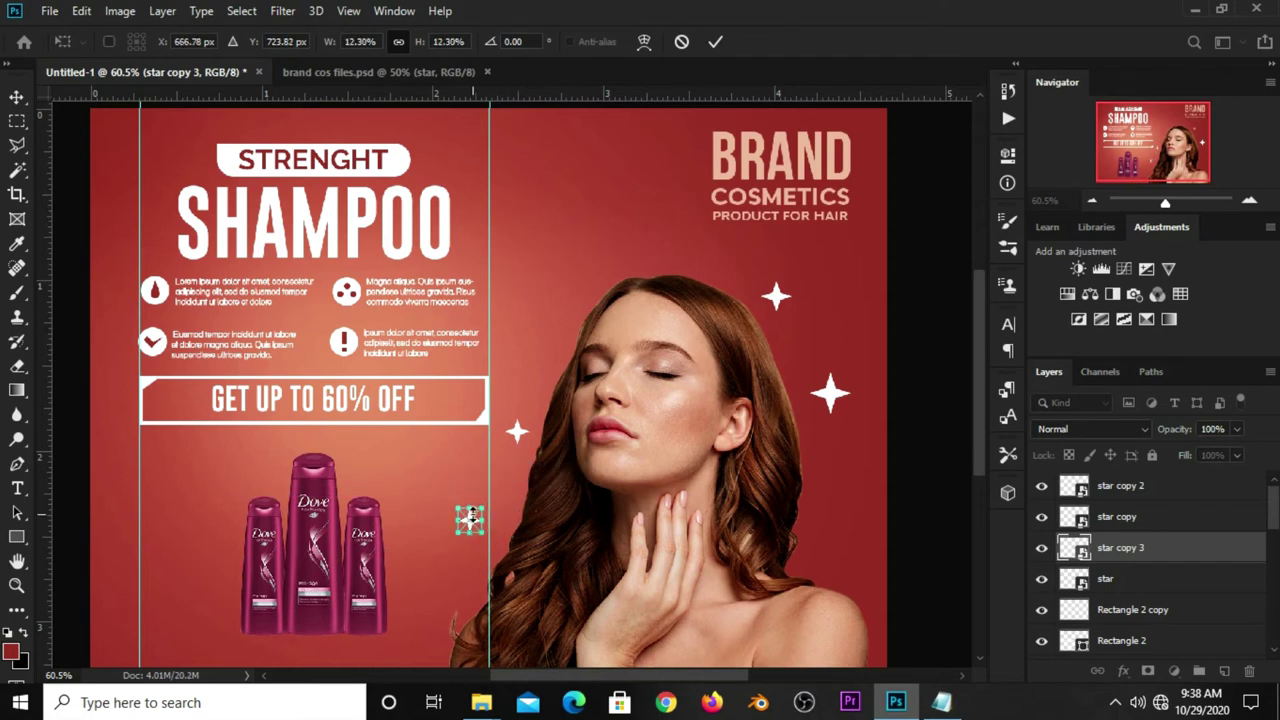
scroll(470, 517, up, 1)
mouse_move(481, 509)
mouse_down()
mouse_move(490, 503)
mouse_move(472, 520)
mouse_move(508, 493)
mouse_move(496, 482)
mouse_move(507, 470)
mouse_up()
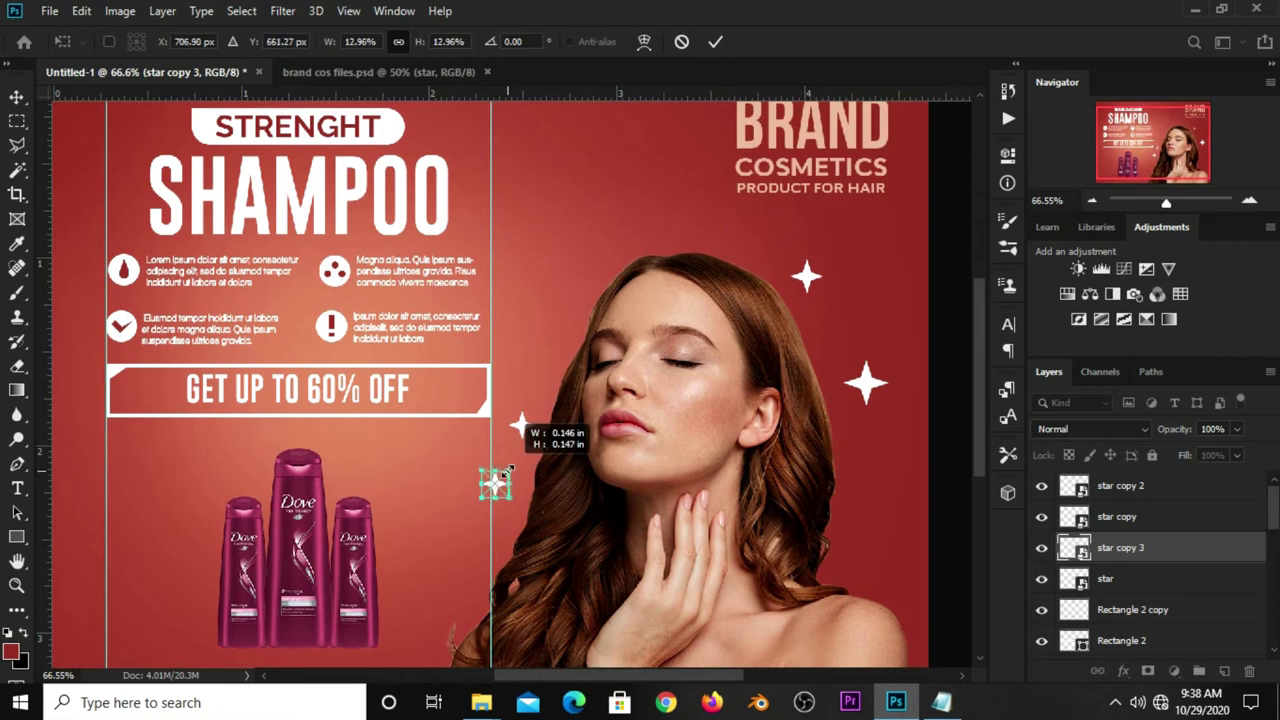
key(Return)
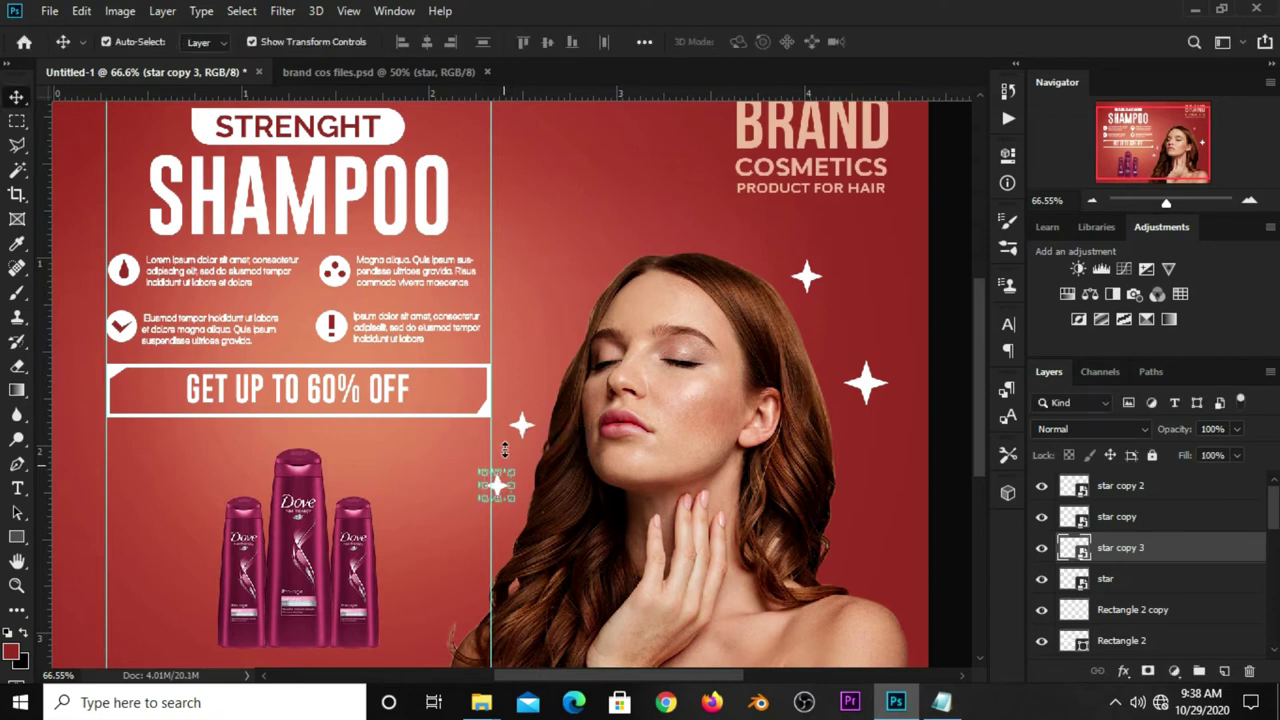
Step: Enlarge the star beside the offer banner and move it slightly up
click(522, 425)
key(ctrl+t)
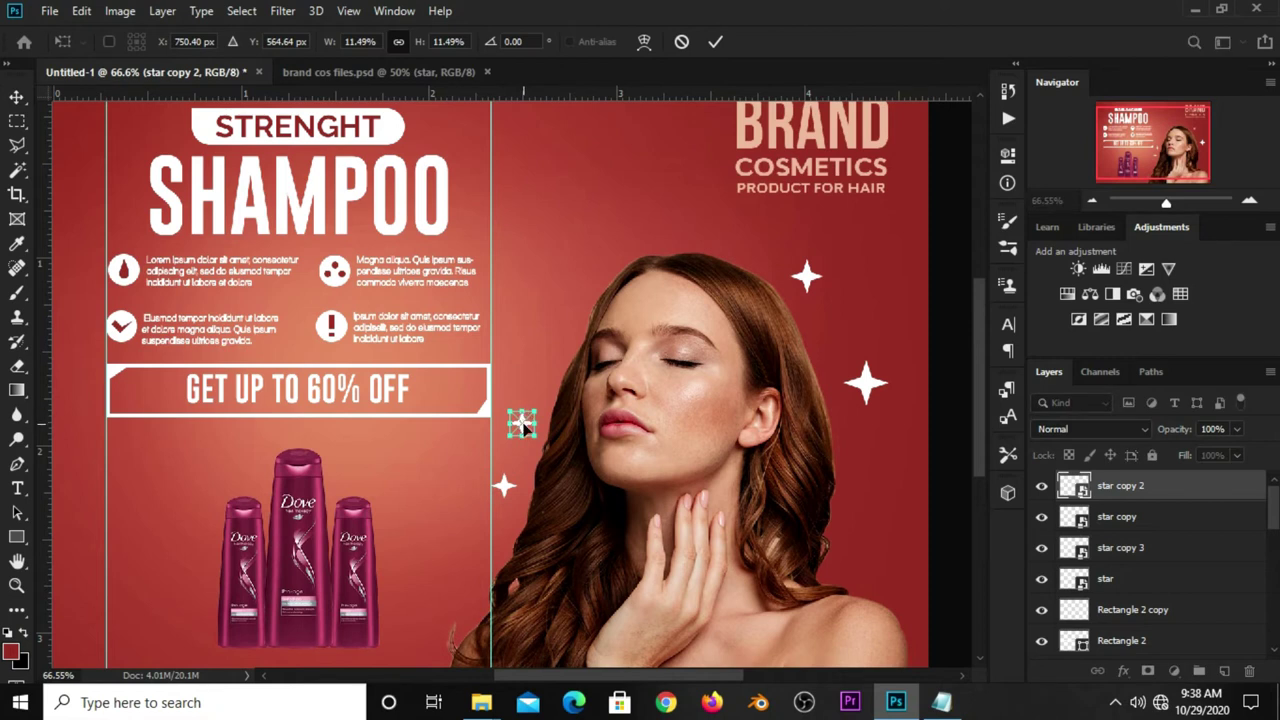
drag(524, 425, 541, 386)
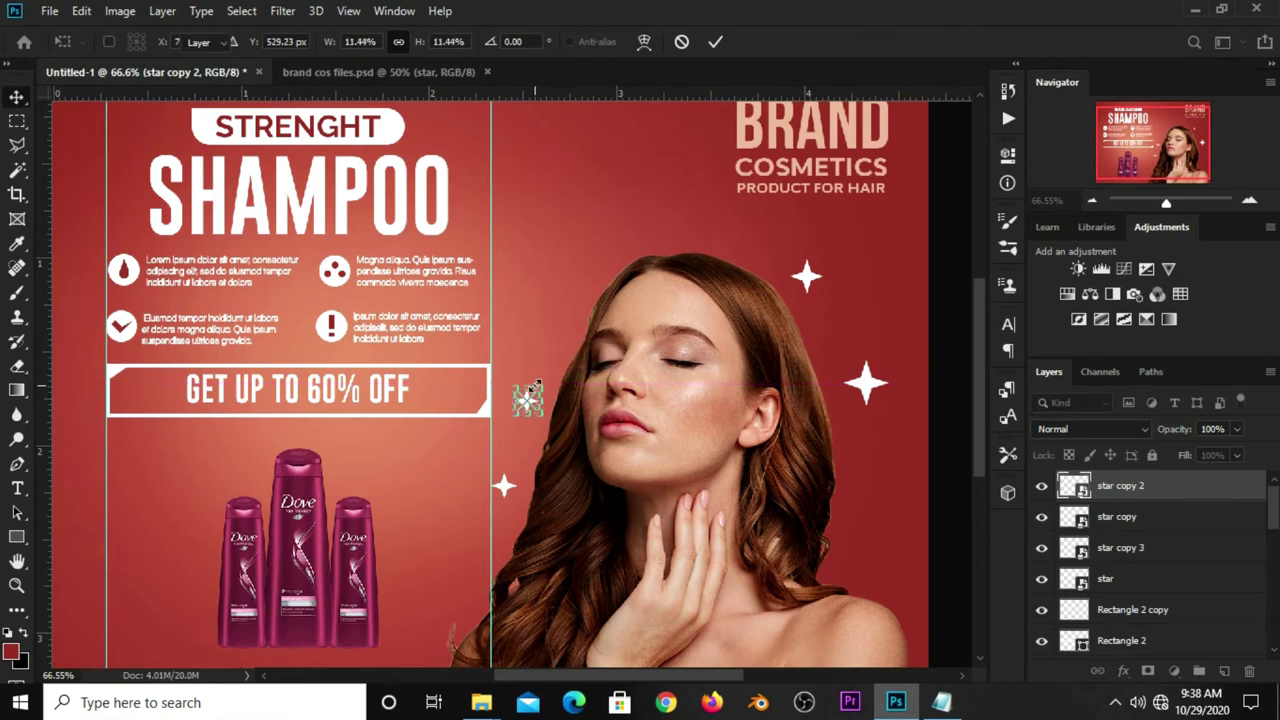
key(Return)
Step: Copy the star above the woman's head, shrink it and place it near BRAND
drag(805, 277, 806, 275)
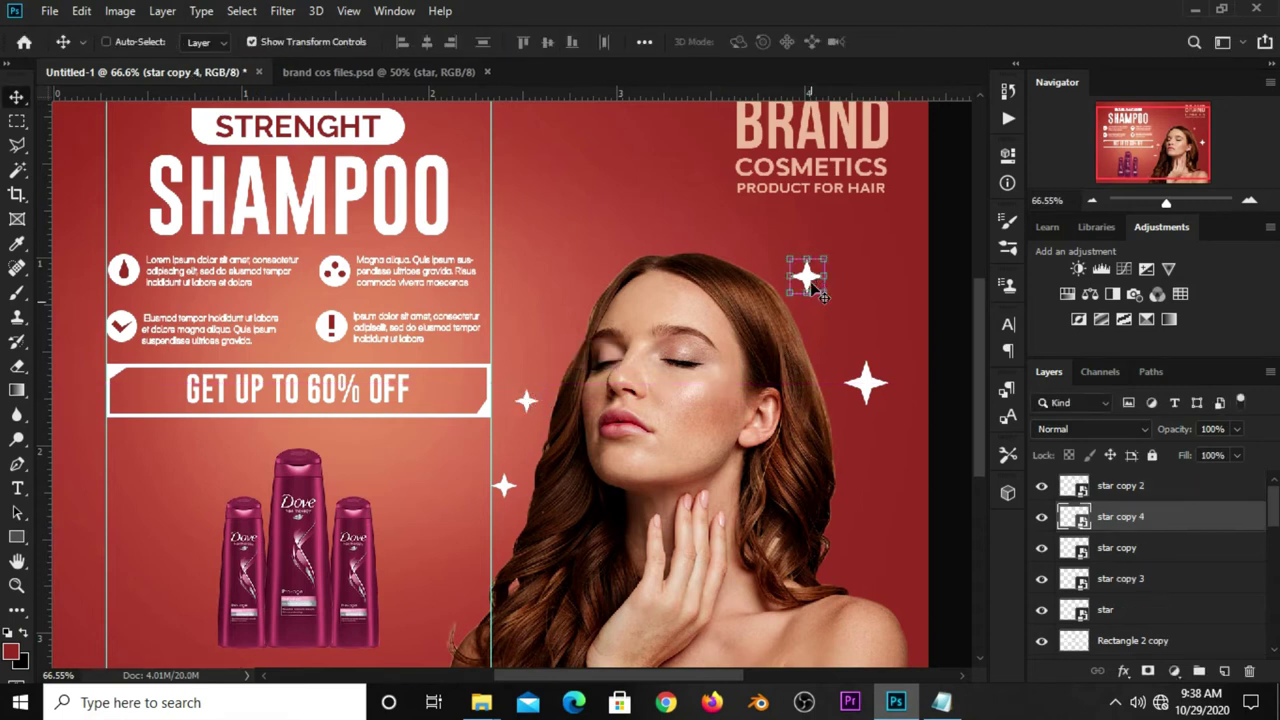
drag(806, 280, 657, 188)
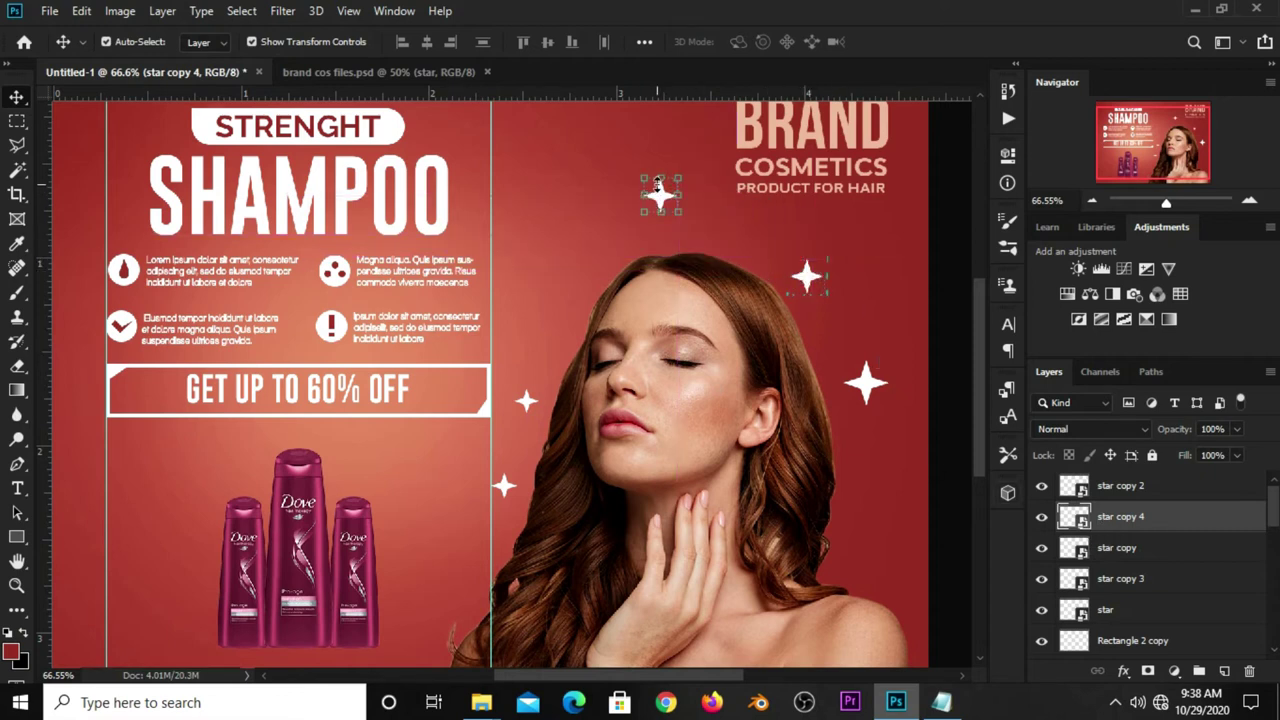
key(ctrl+t)
drag(643, 177, 657, 190)
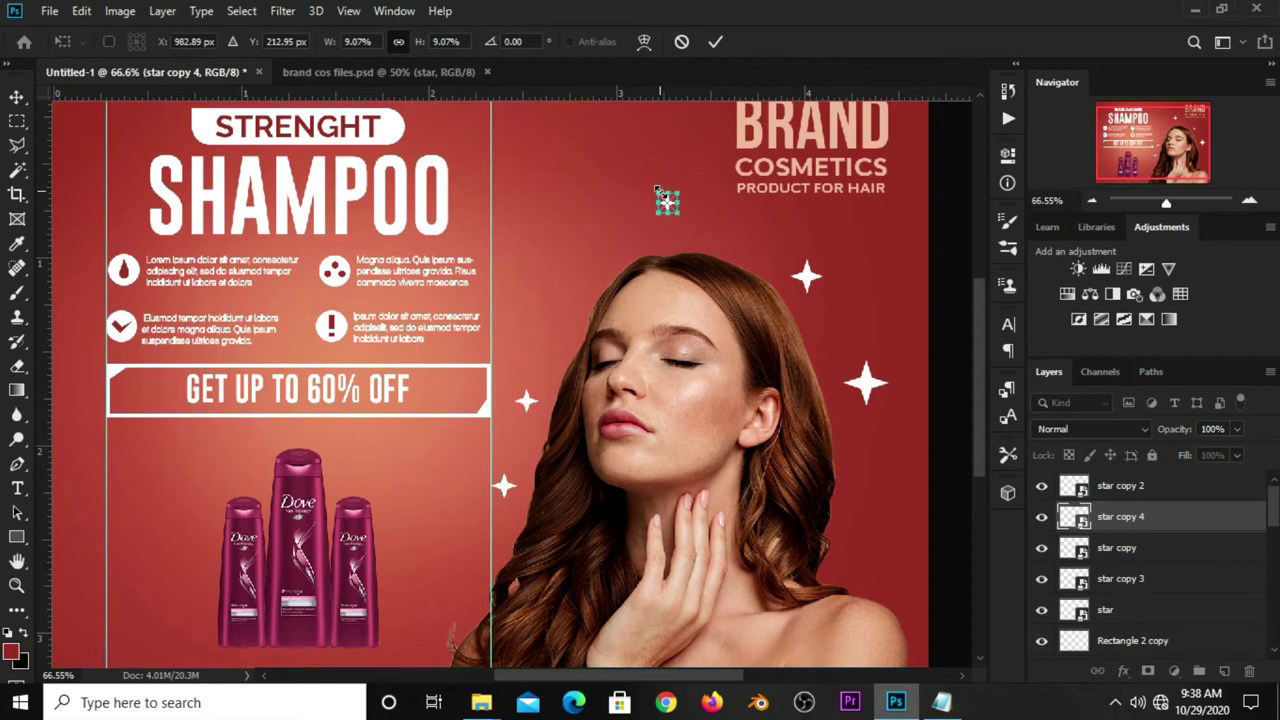
key(Return)
Step: Duplicate the star above her head and place the copy beside her forehead
ctrl+click(808, 276)
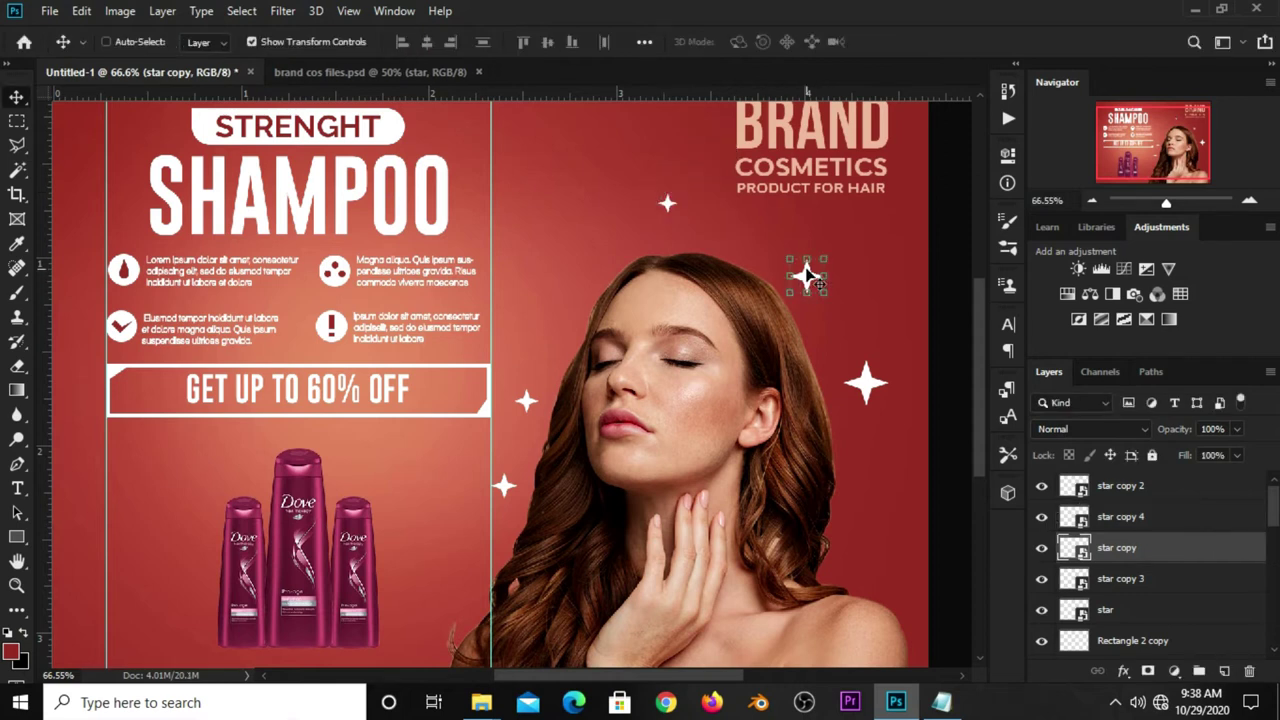
key(ctrl+j)
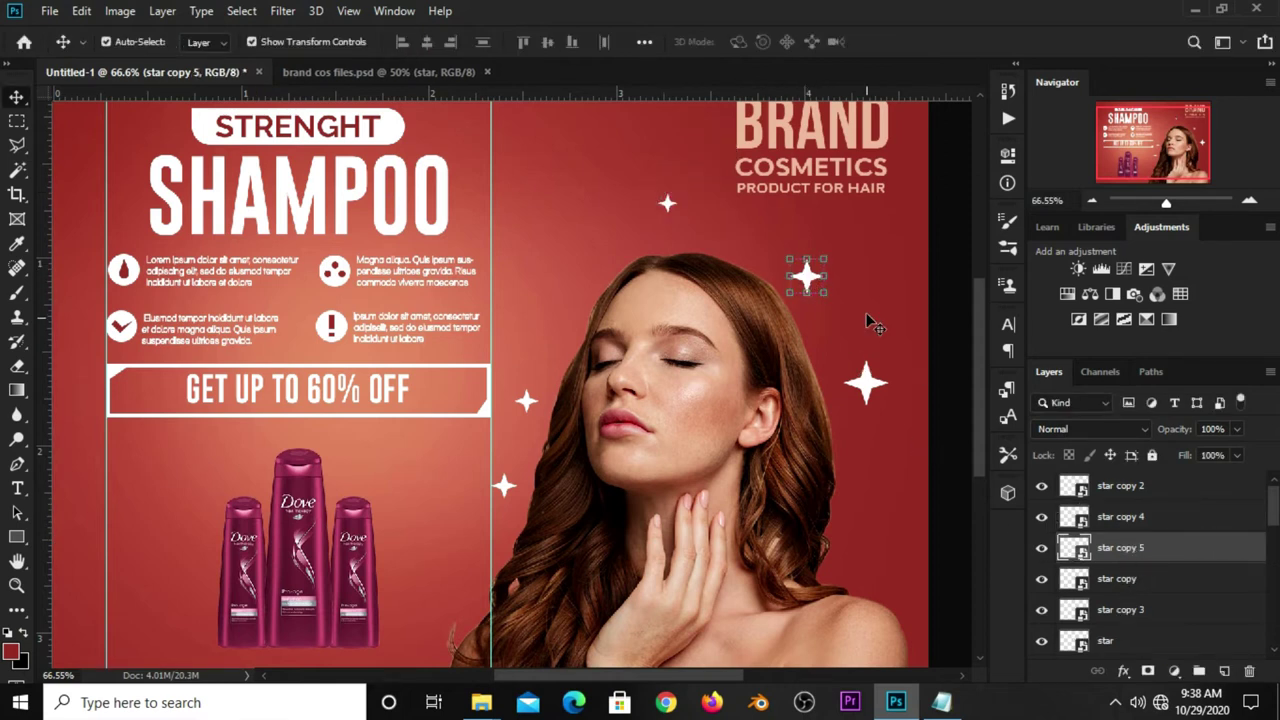
key(ctrl+t)
mouse_move(805, 274)
mouse_down()
mouse_move(573, 272)
mouse_move(578, 257)
mouse_up()
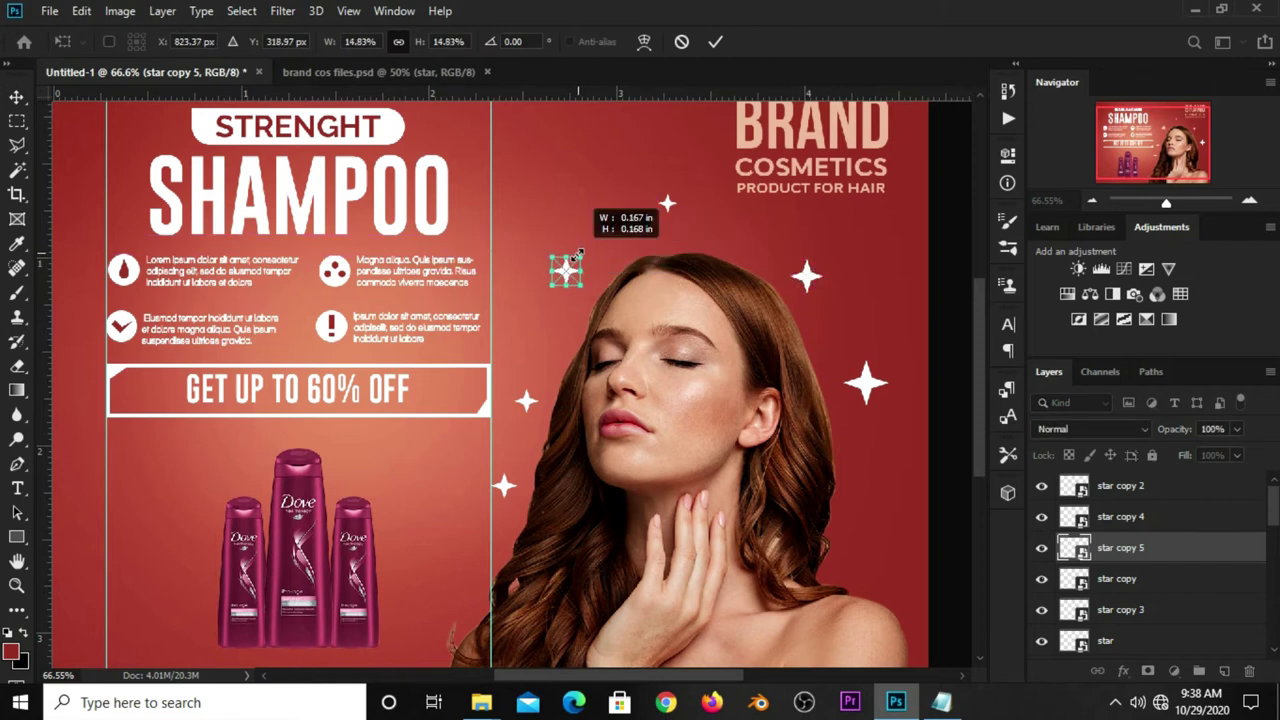
key(Return)
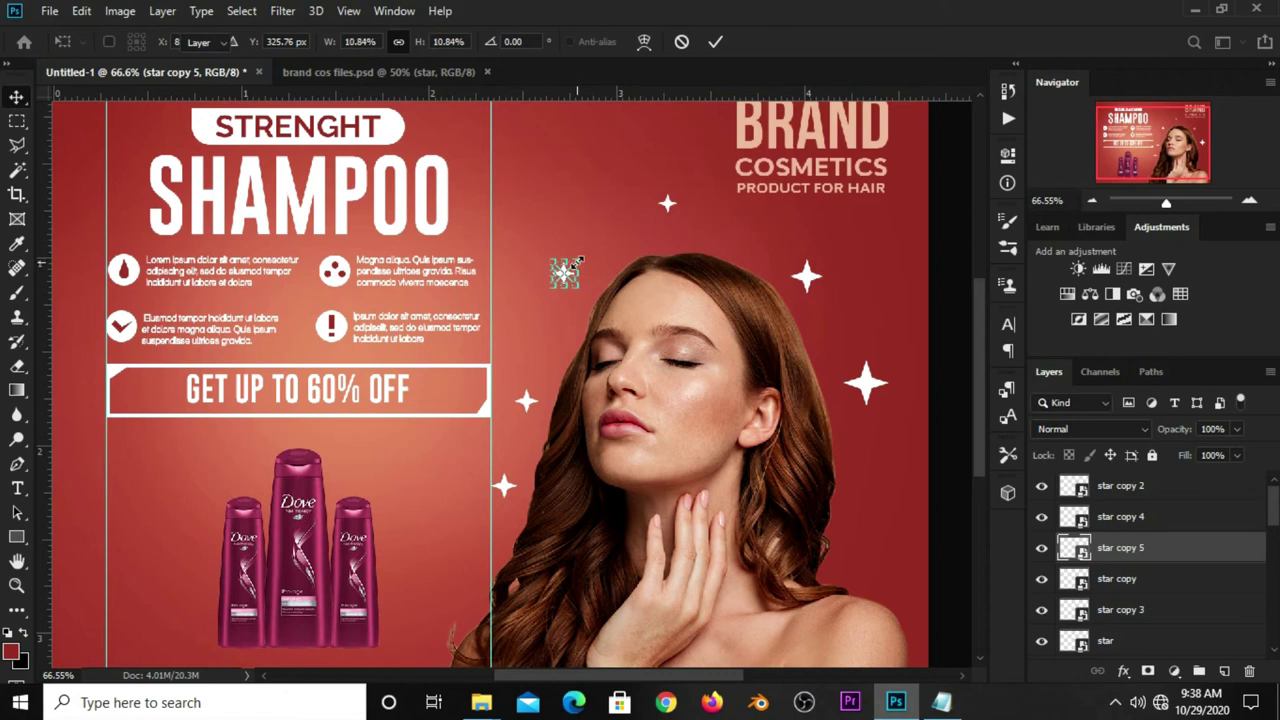
click(940, 368)
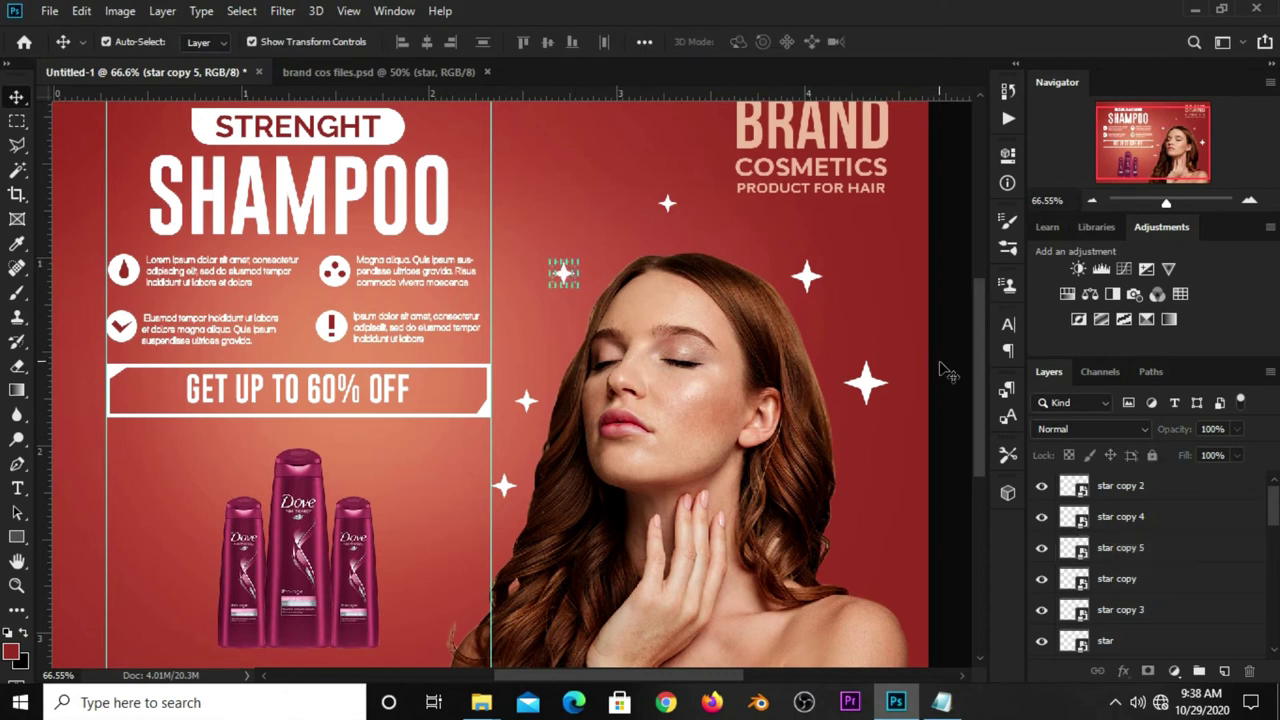
Step: Nudge the woman's portrait right and scale it down to about 93%
click(686, 417)
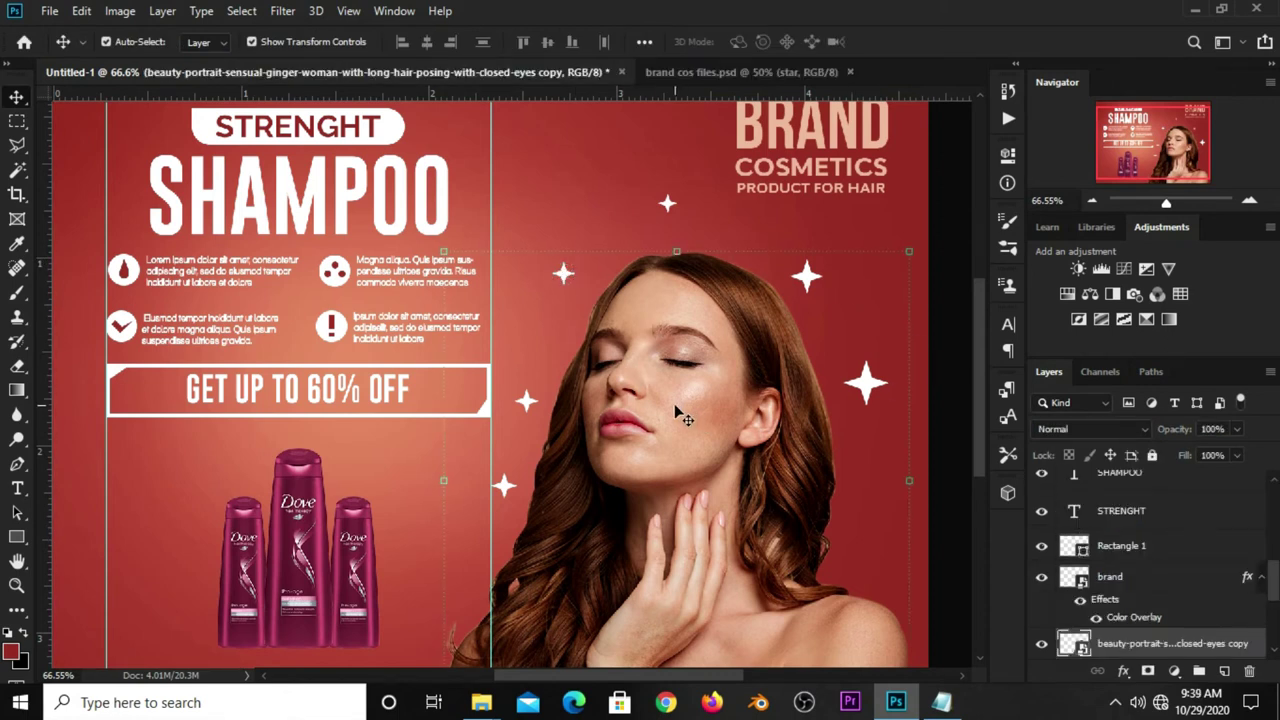
key(Right)
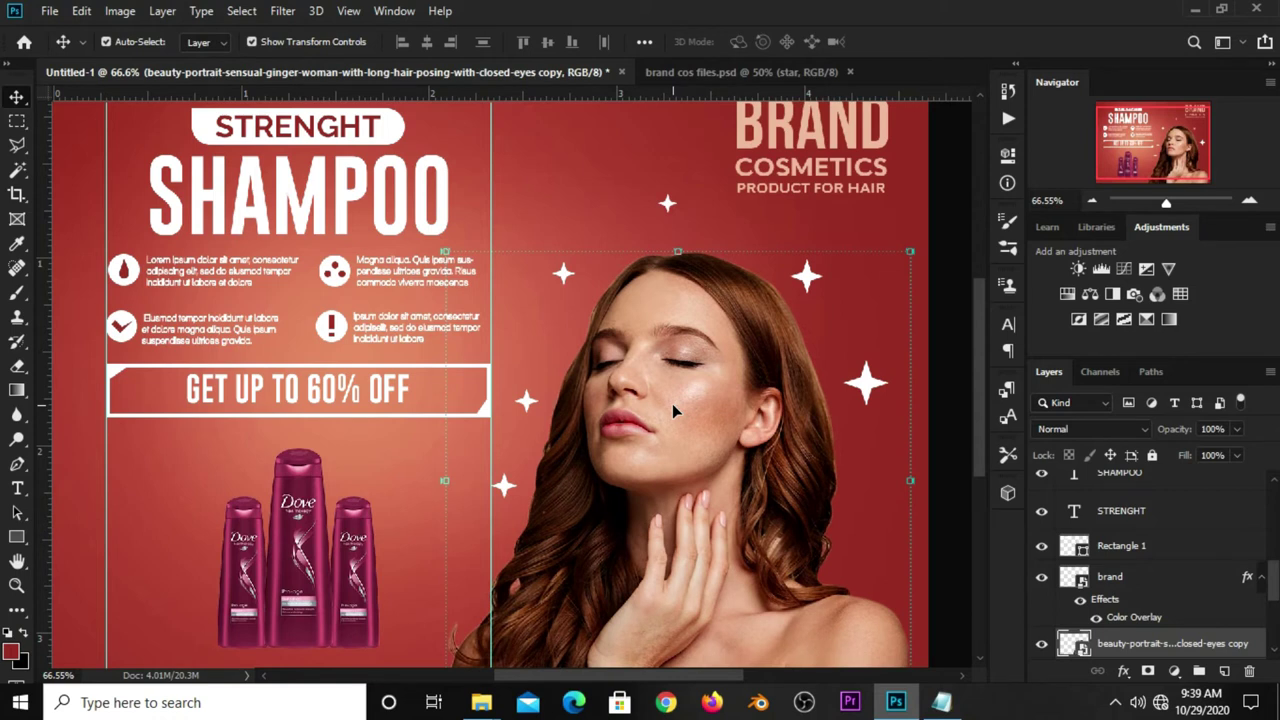
key(ctrl+t)
drag(445, 251, 490, 237)
scroll(490, 237, down, 1)
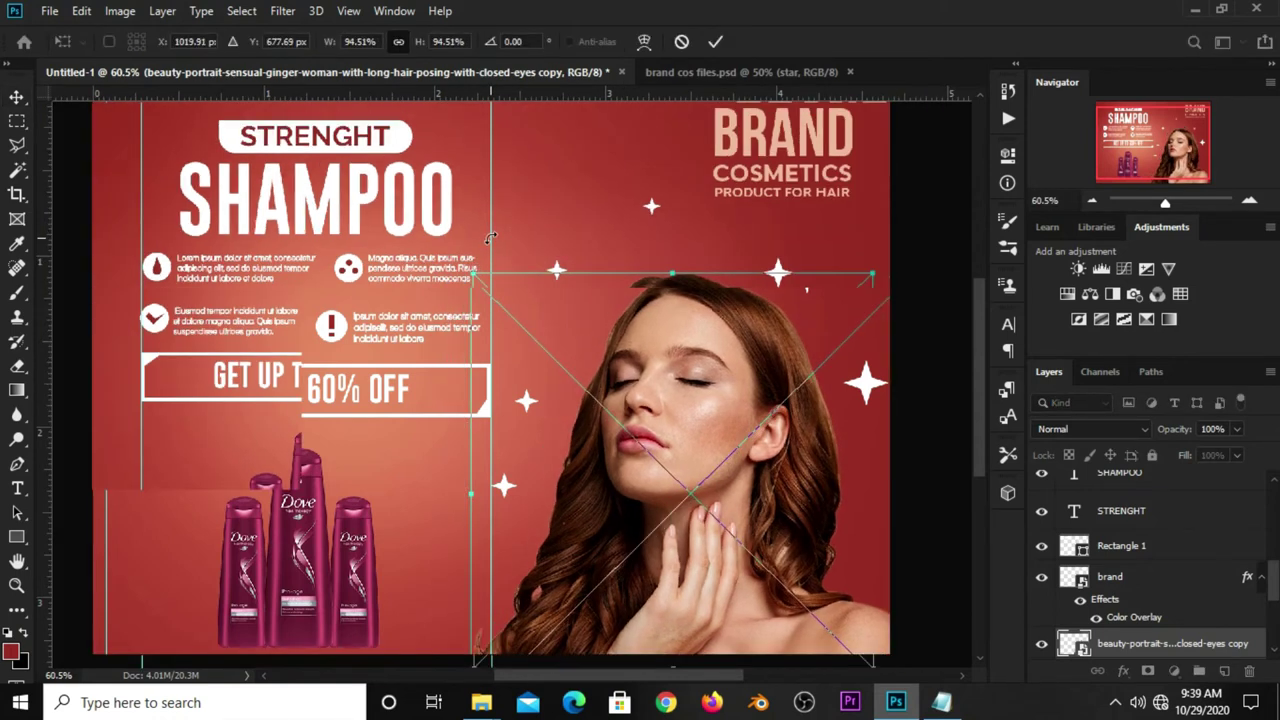
drag(472, 270, 480, 280)
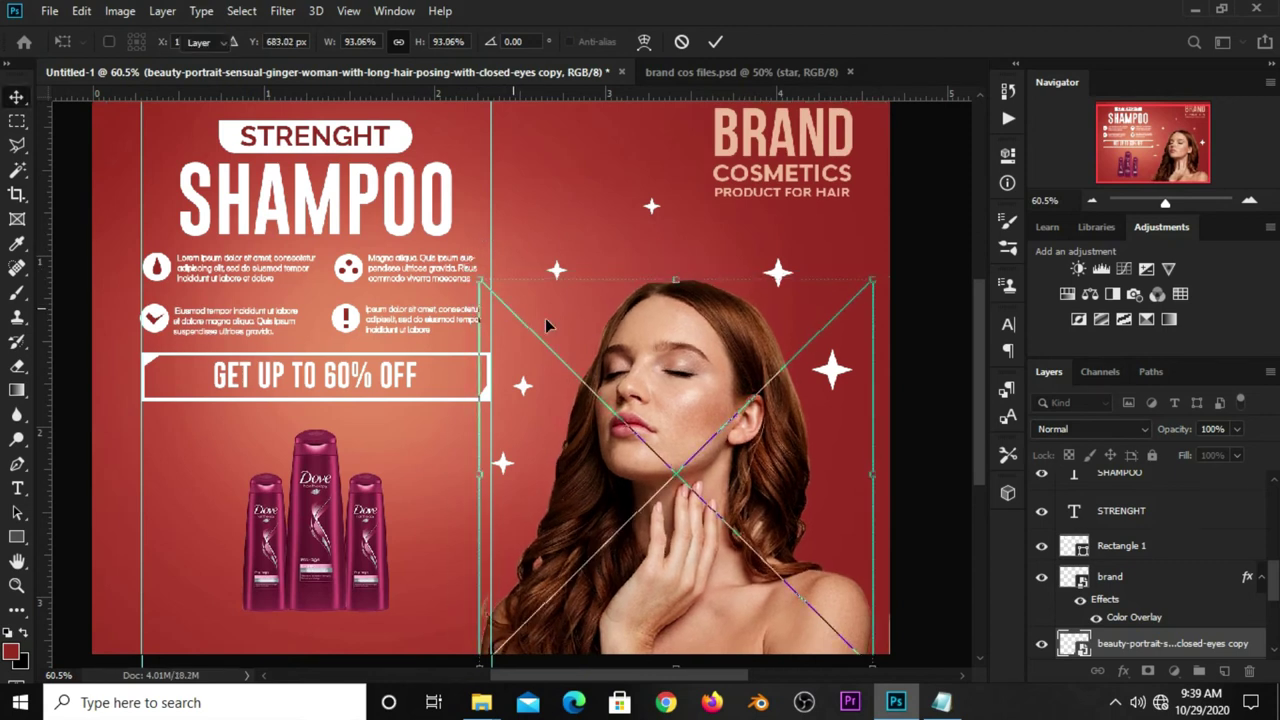
key(Return)
click(920, 403)
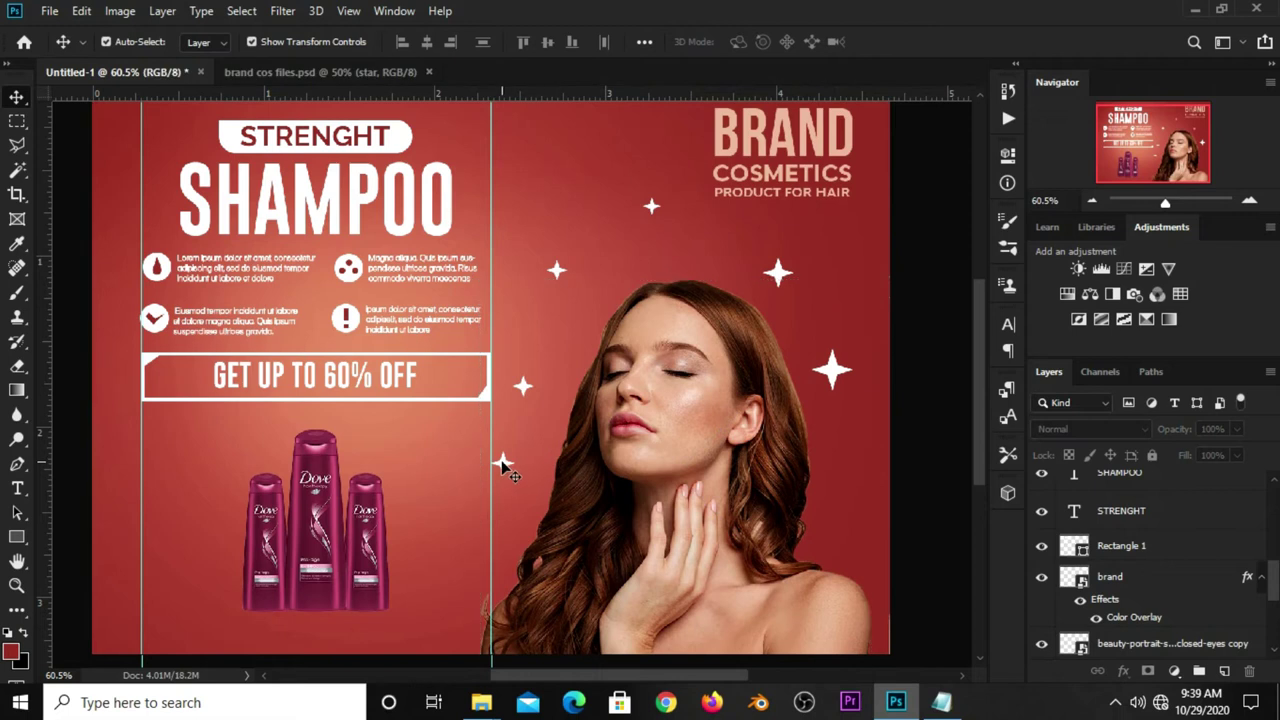
click(505, 468)
Step: Move the small star left of the portrait lower down
key(ctrl+t)
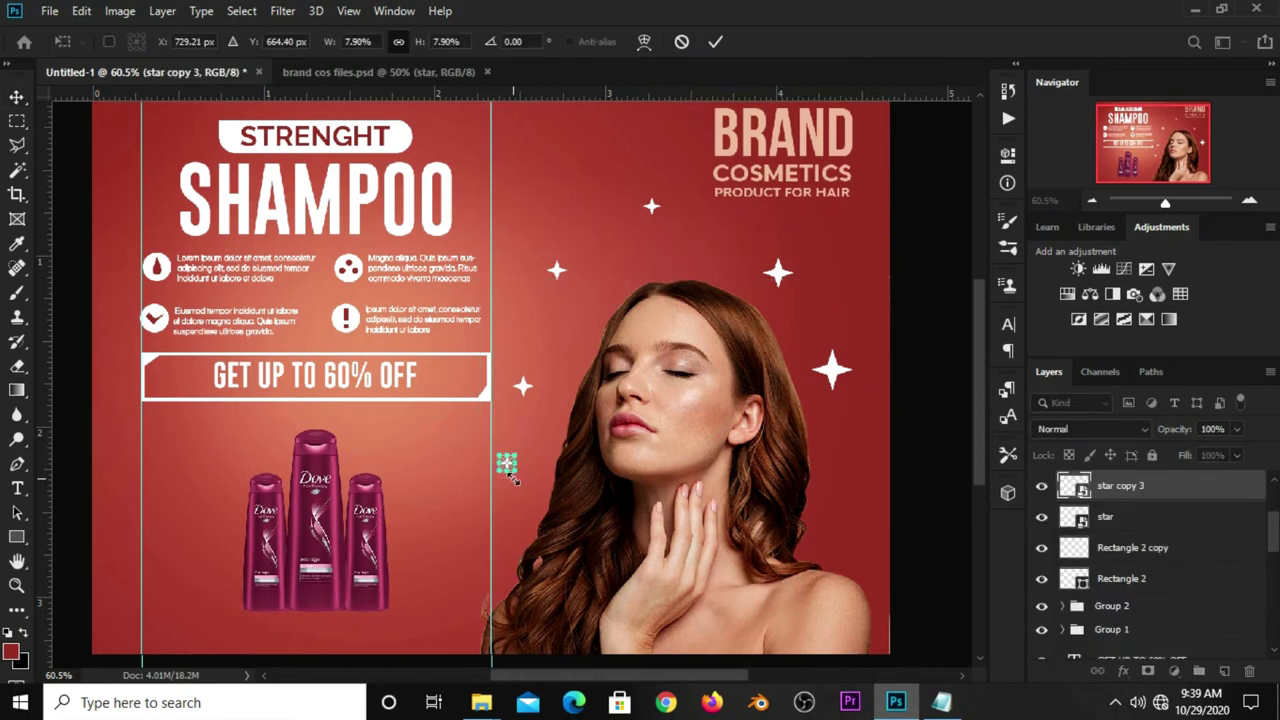
key(Return)
drag(508, 464, 502, 462)
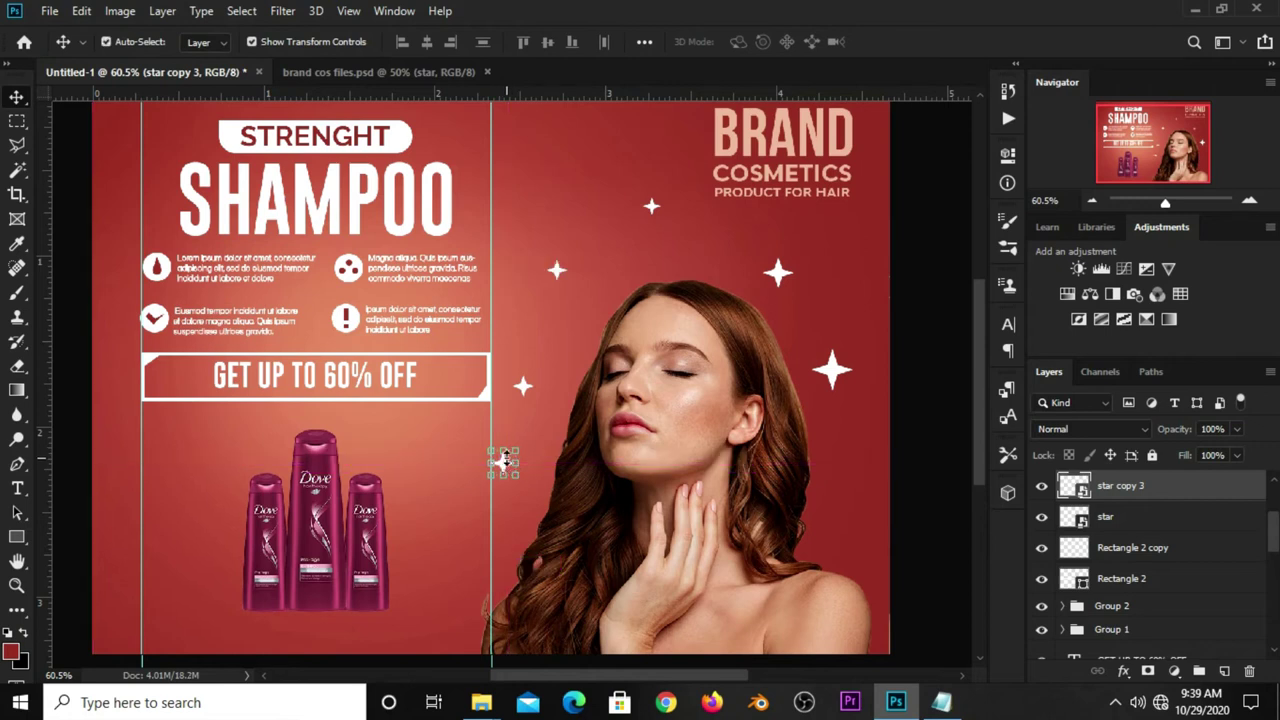
key(ctrl+t)
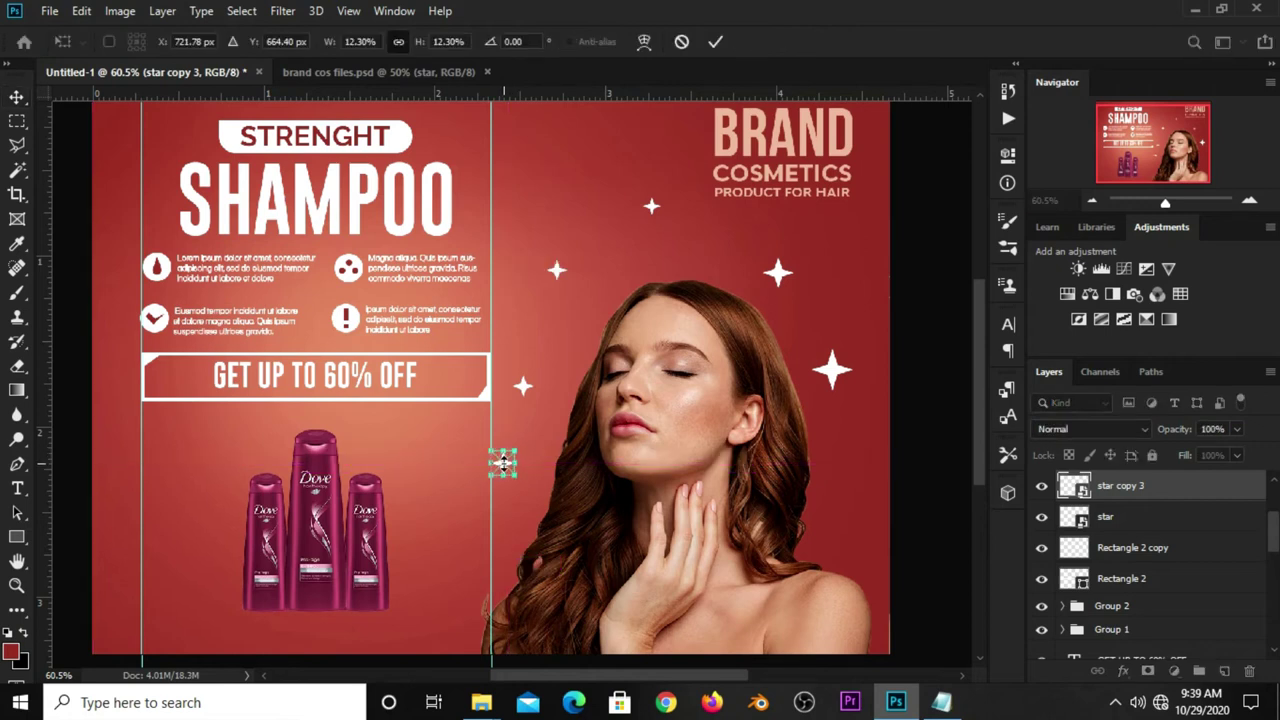
scroll(503, 462, up, 3)
drag(503, 462, 522, 537)
key(Return)
Step: Shift the upper small star down-right and the top star toward PRODUCT FOR HAIR
click(533, 350)
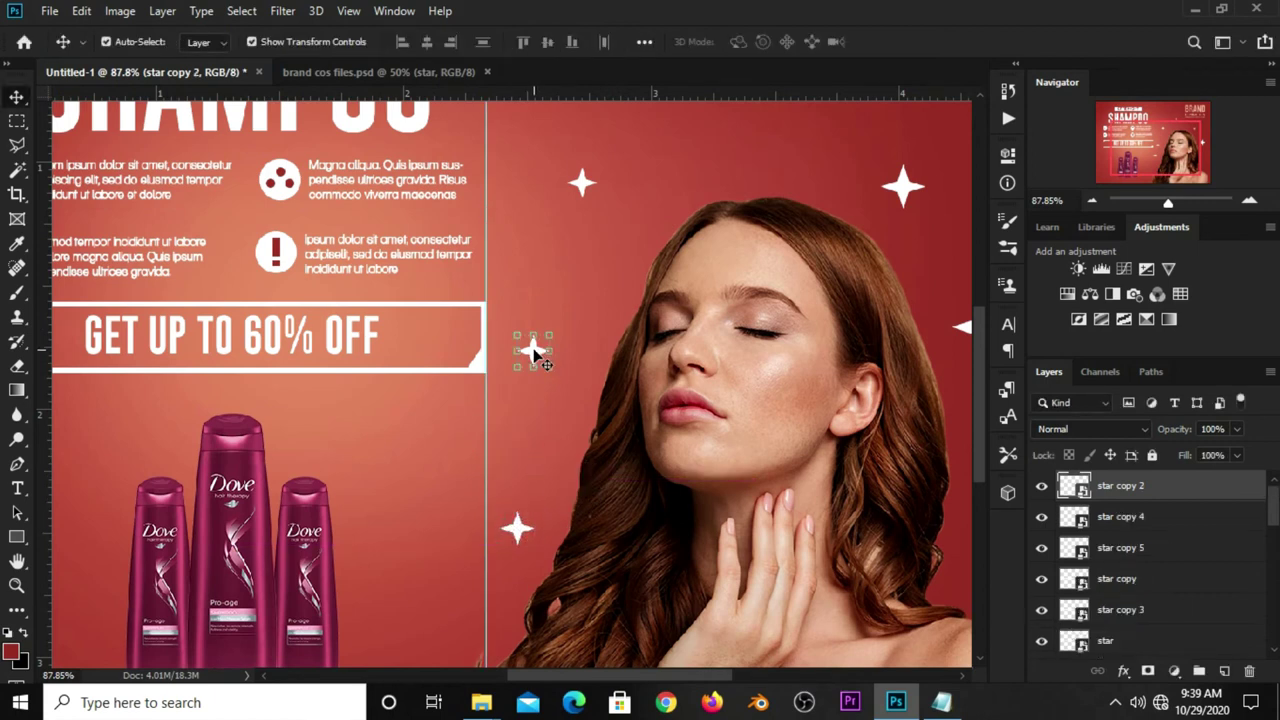
drag(533, 352, 567, 400)
key(Left)
key(Left)
key(Left)
key(Left)
key(Left)
drag(585, 180, 614, 202)
scroll(614, 202, down, 2)
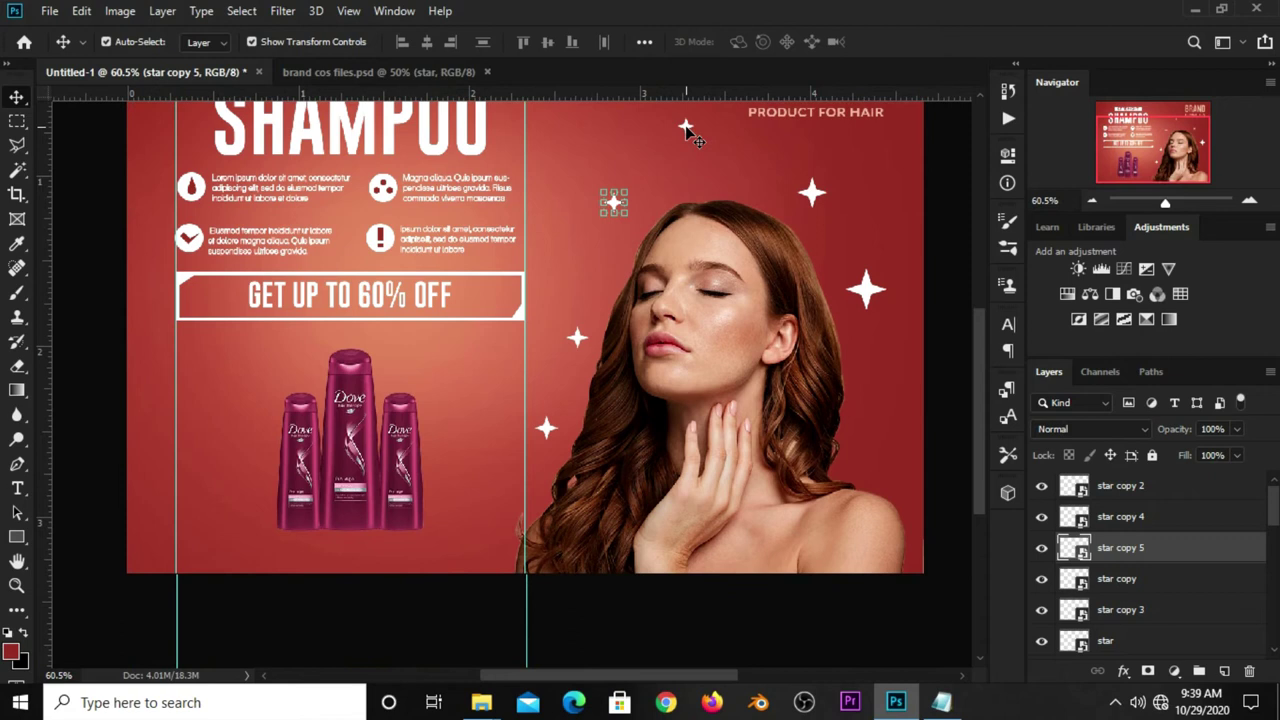
drag(686, 130, 694, 155)
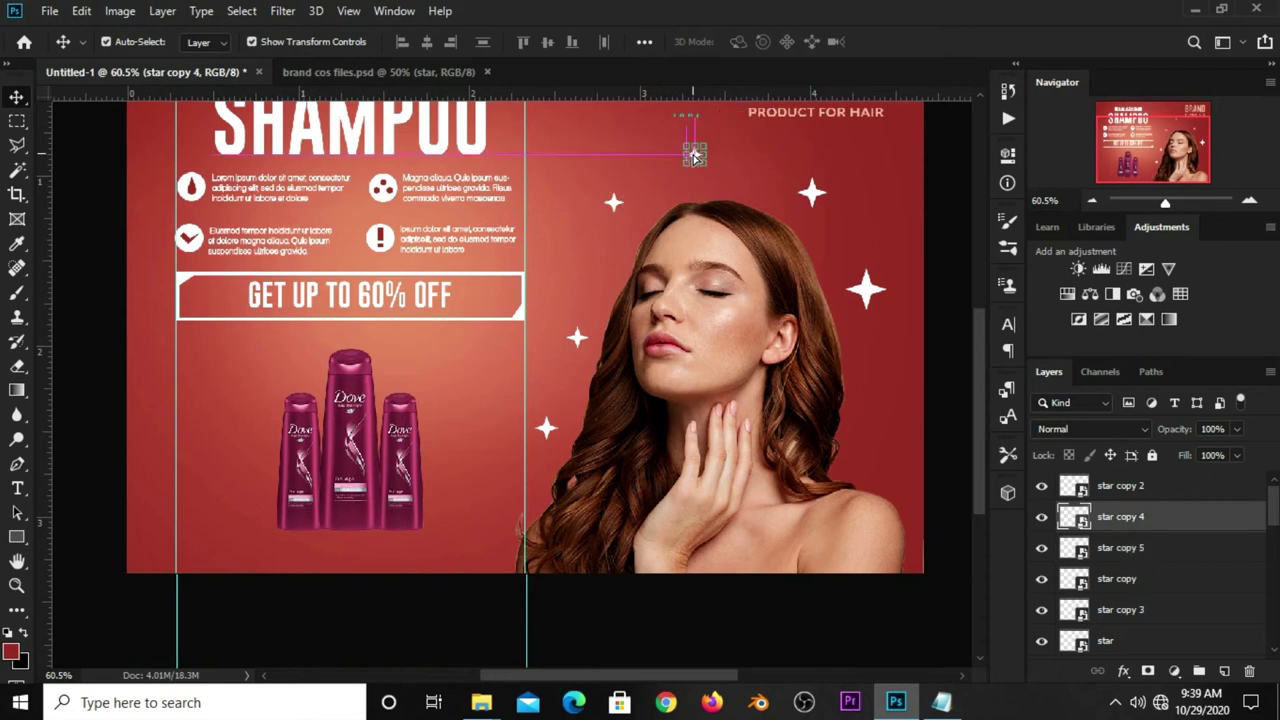
Step: Shrink the big star right of the face, nudge the upper star up-left, and zoom out
click(866, 290)
key(ctrl+t)
drag(887, 261, 858, 297)
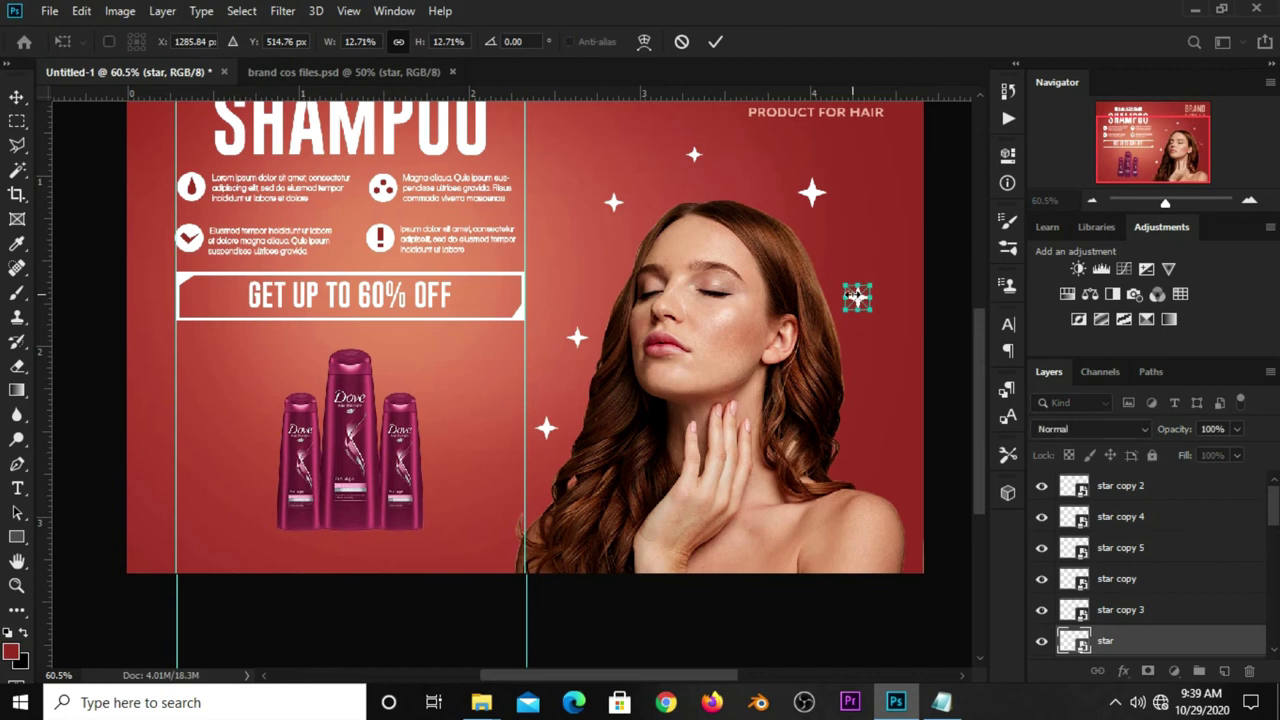
key(Return)
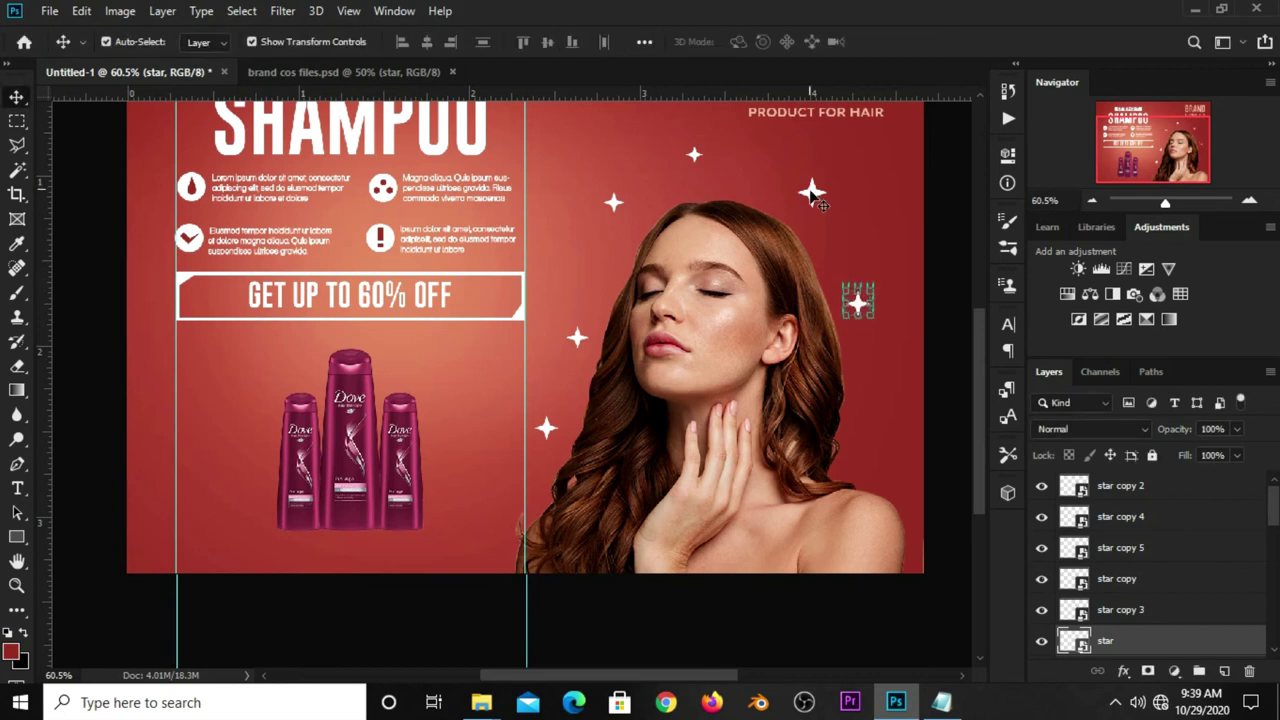
click(812, 200)
key(ctrl+t)
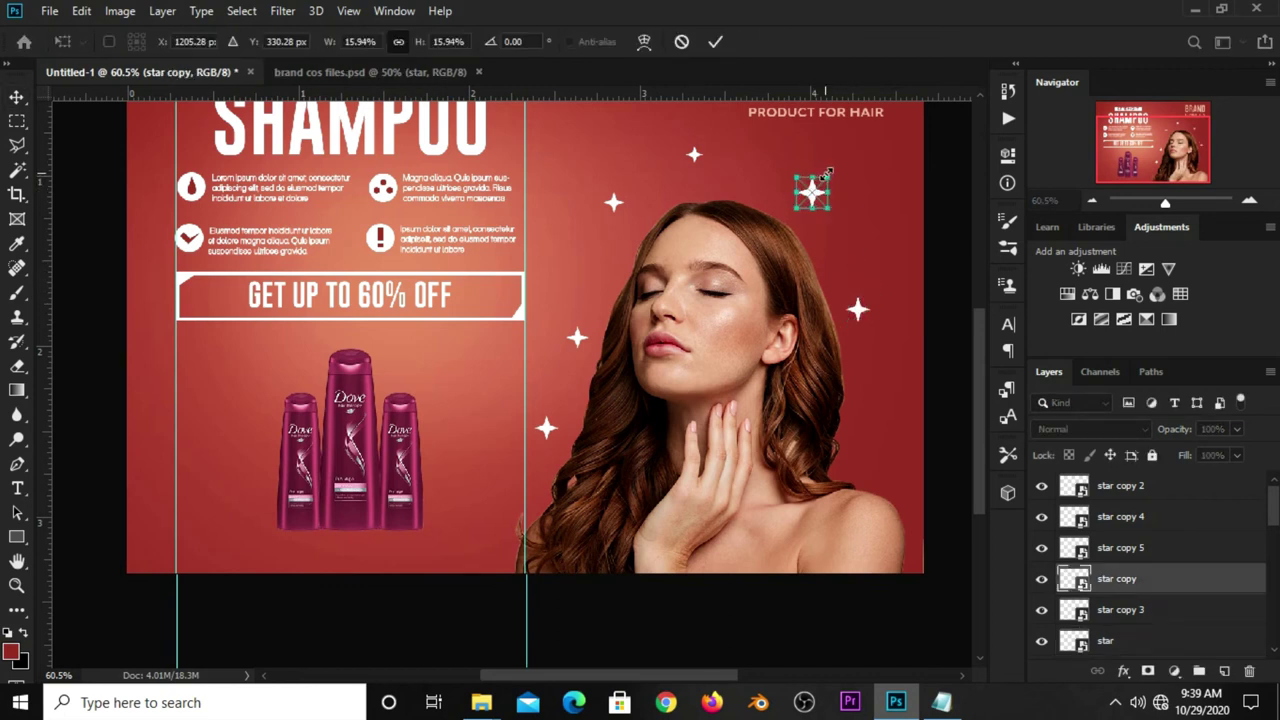
drag(808, 194, 795, 188)
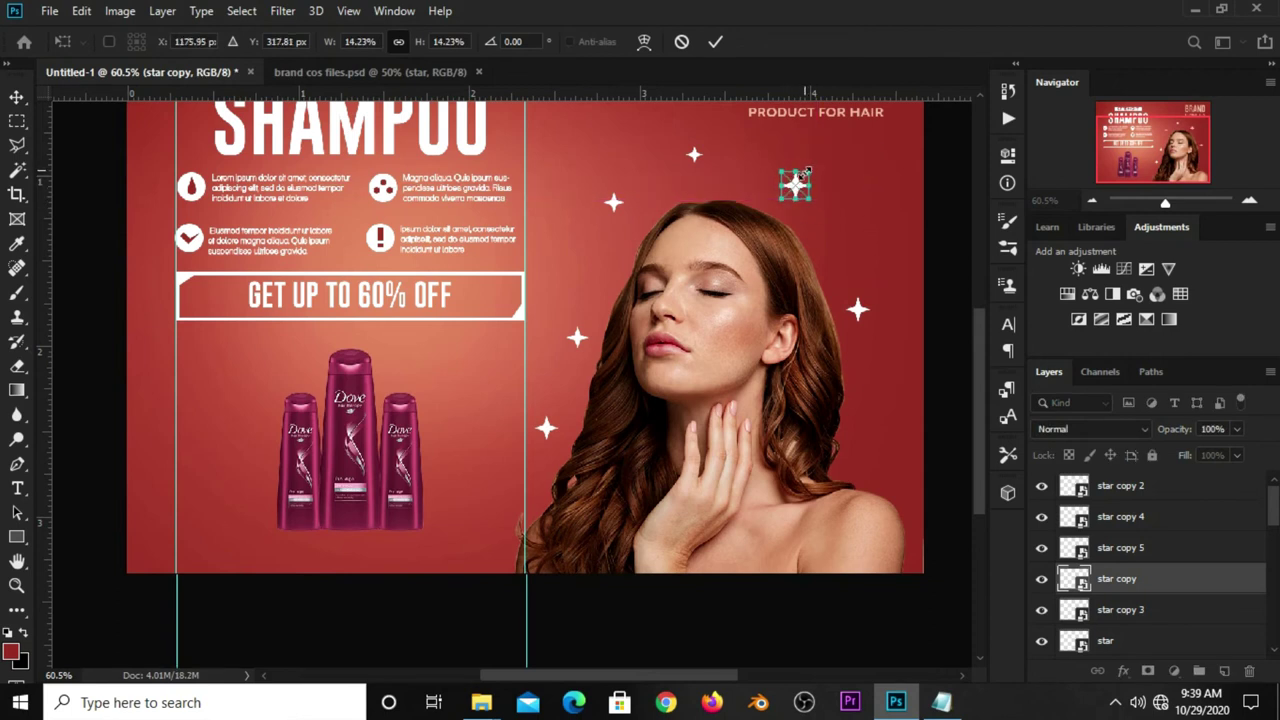
key(Return)
key(ctrl+minus)
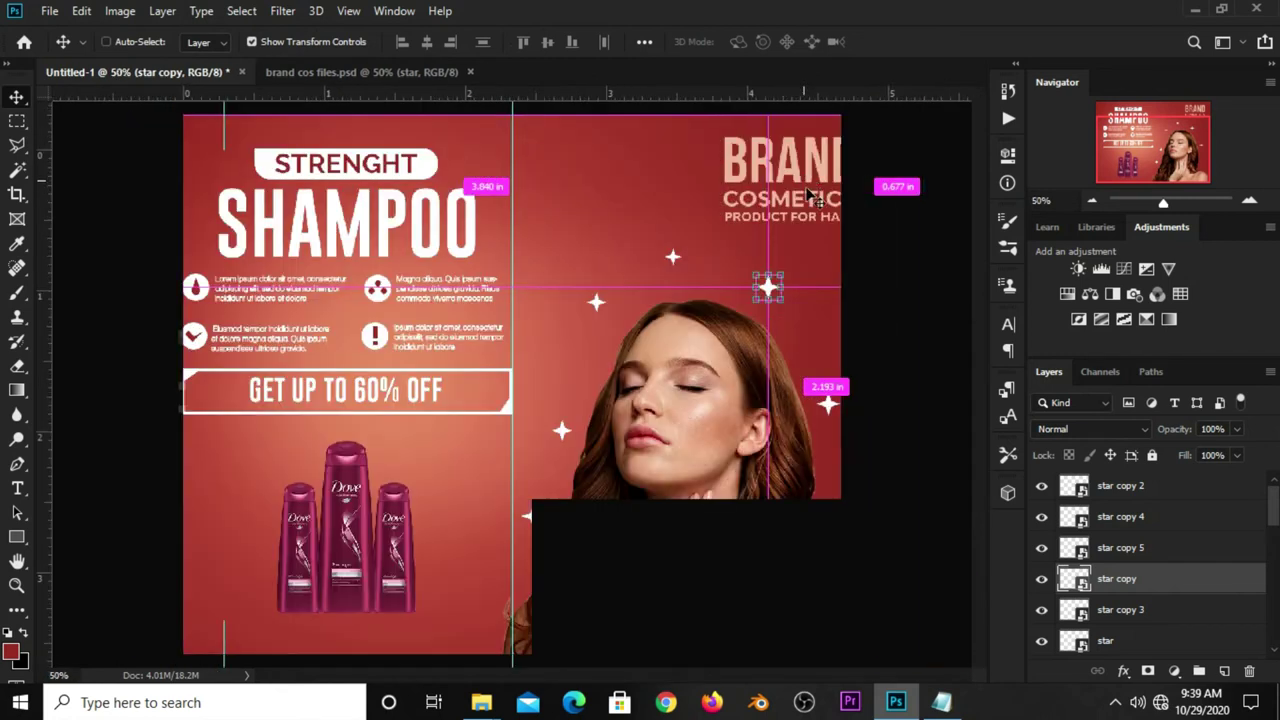
ctrl+click(876, 316)
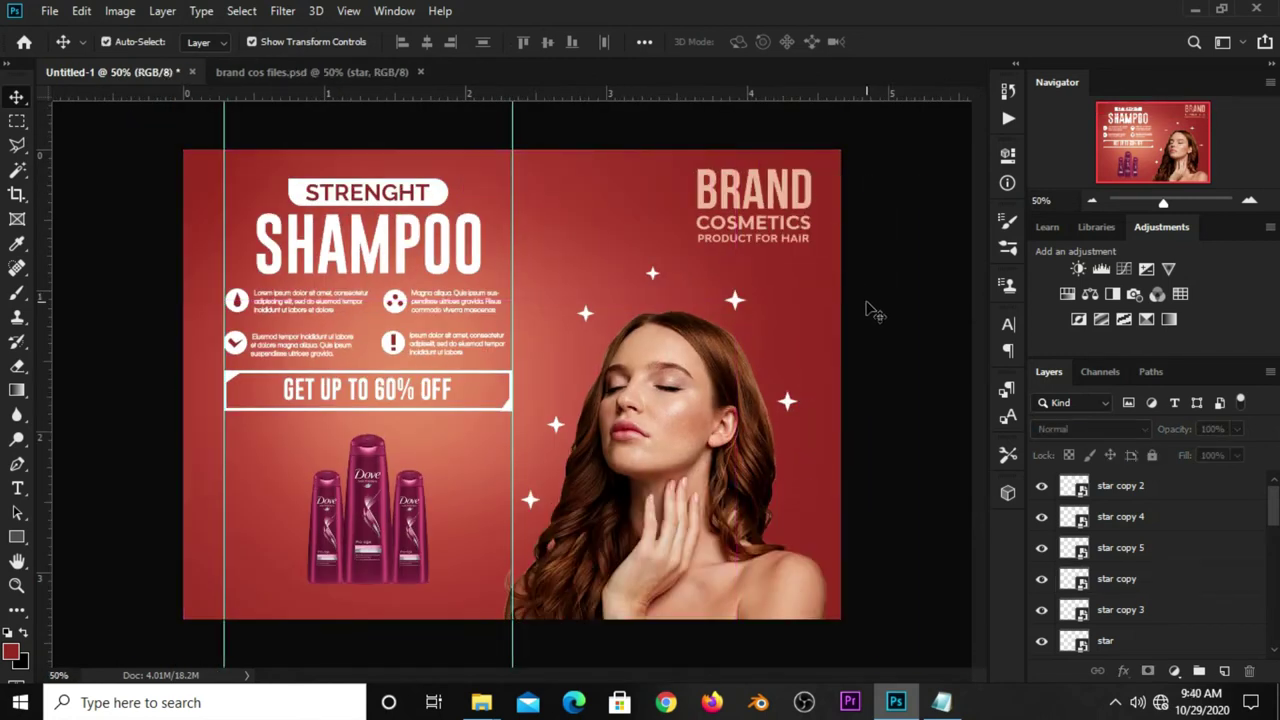
Step: Add a new Layer 4 placed below the bottle group Group 2
click(368, 528)
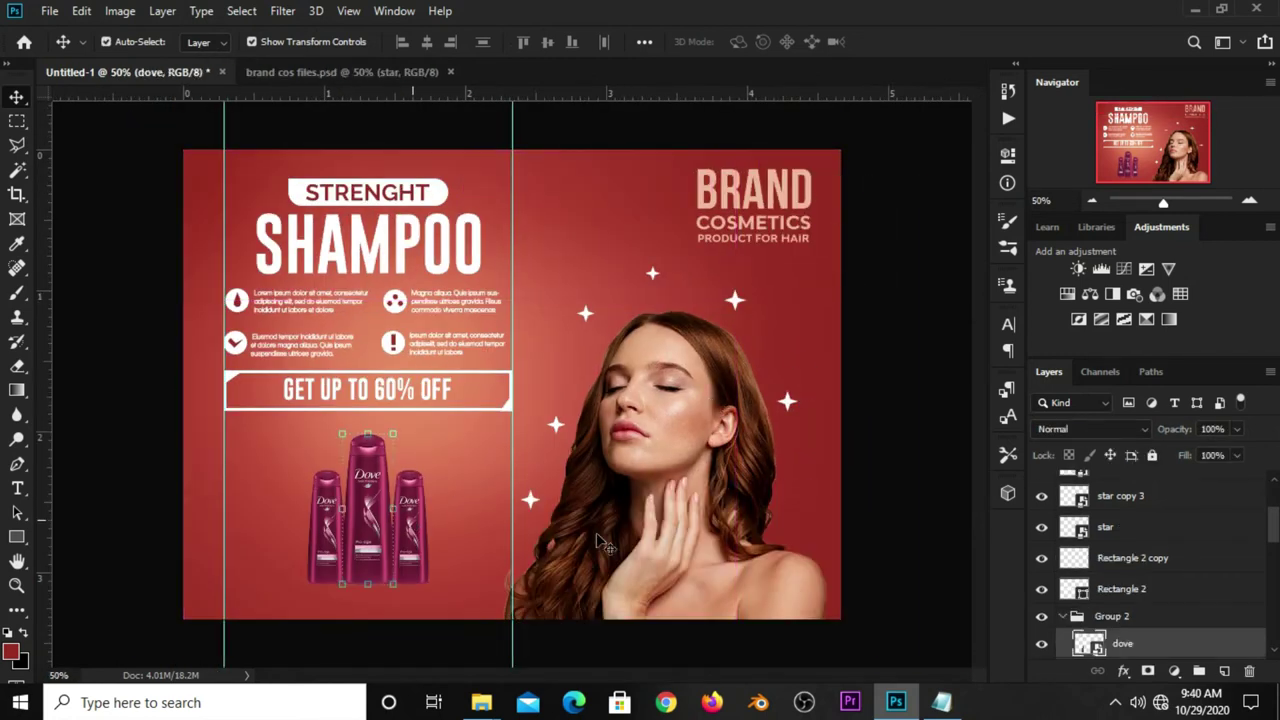
scroll(1100, 590, down, 1)
click(1064, 555)
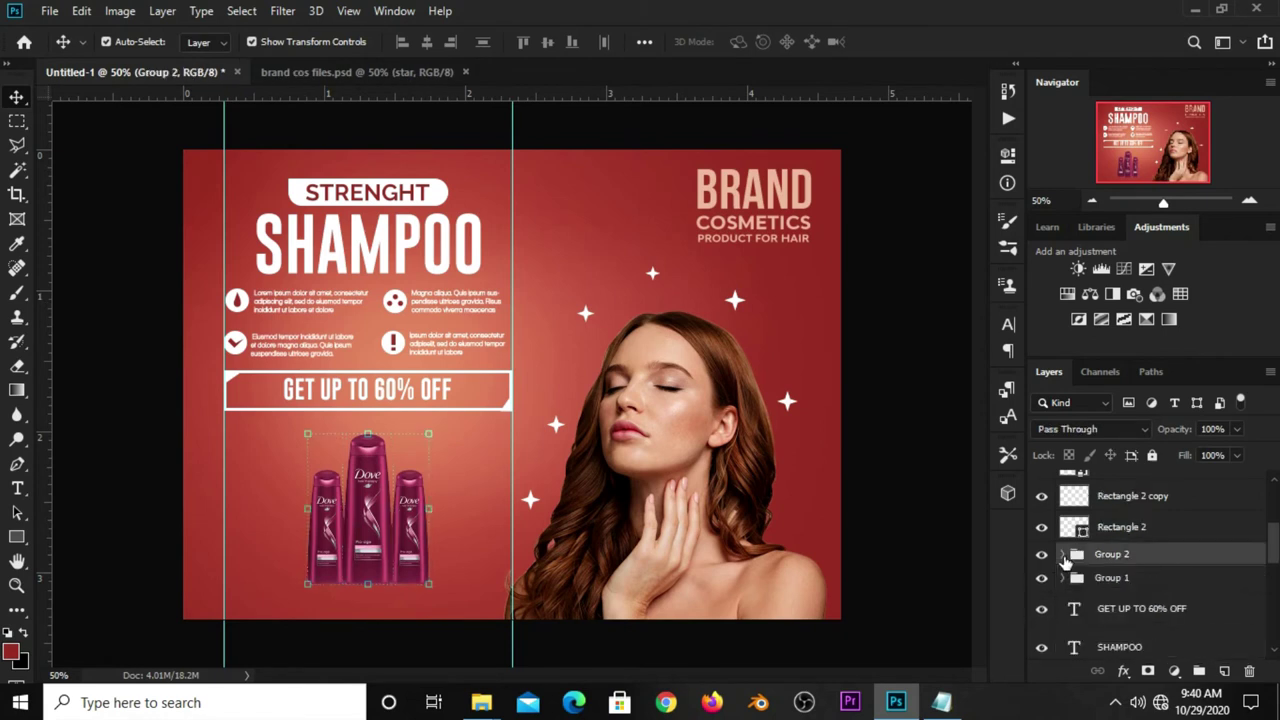
click(1041, 555)
click(1041, 555)
click(1224, 671)
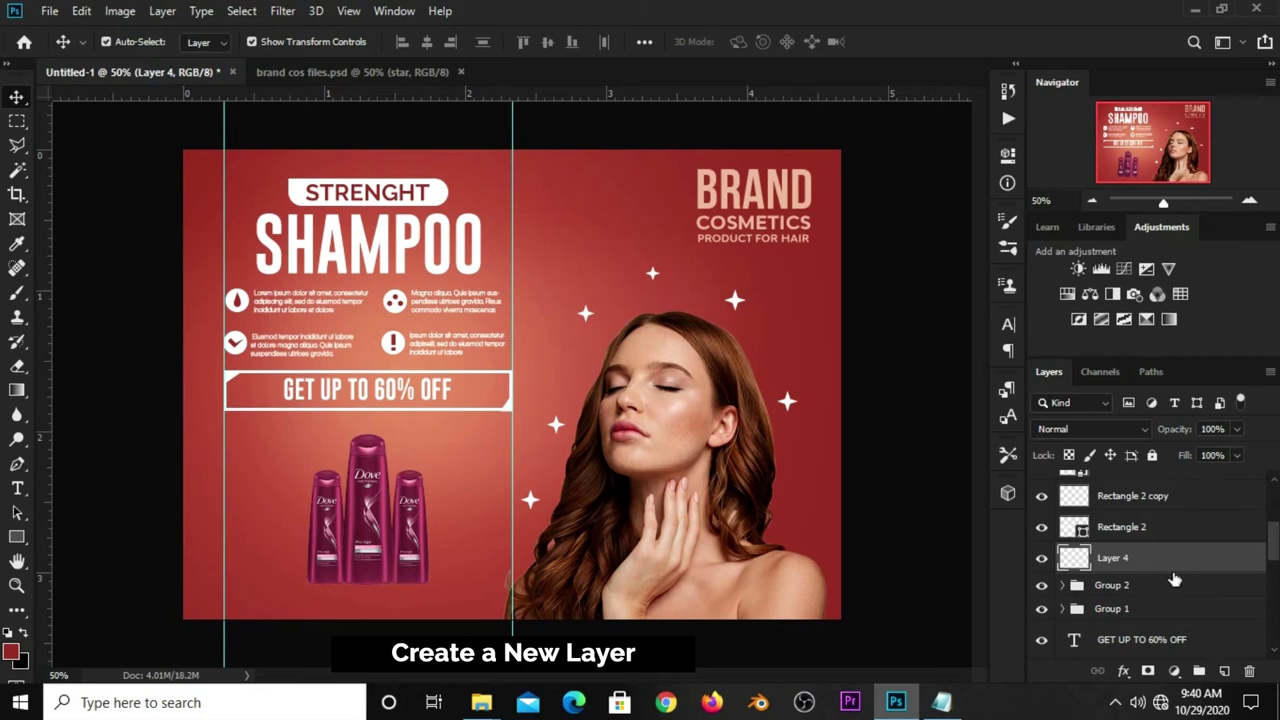
drag(1175, 580, 1158, 581)
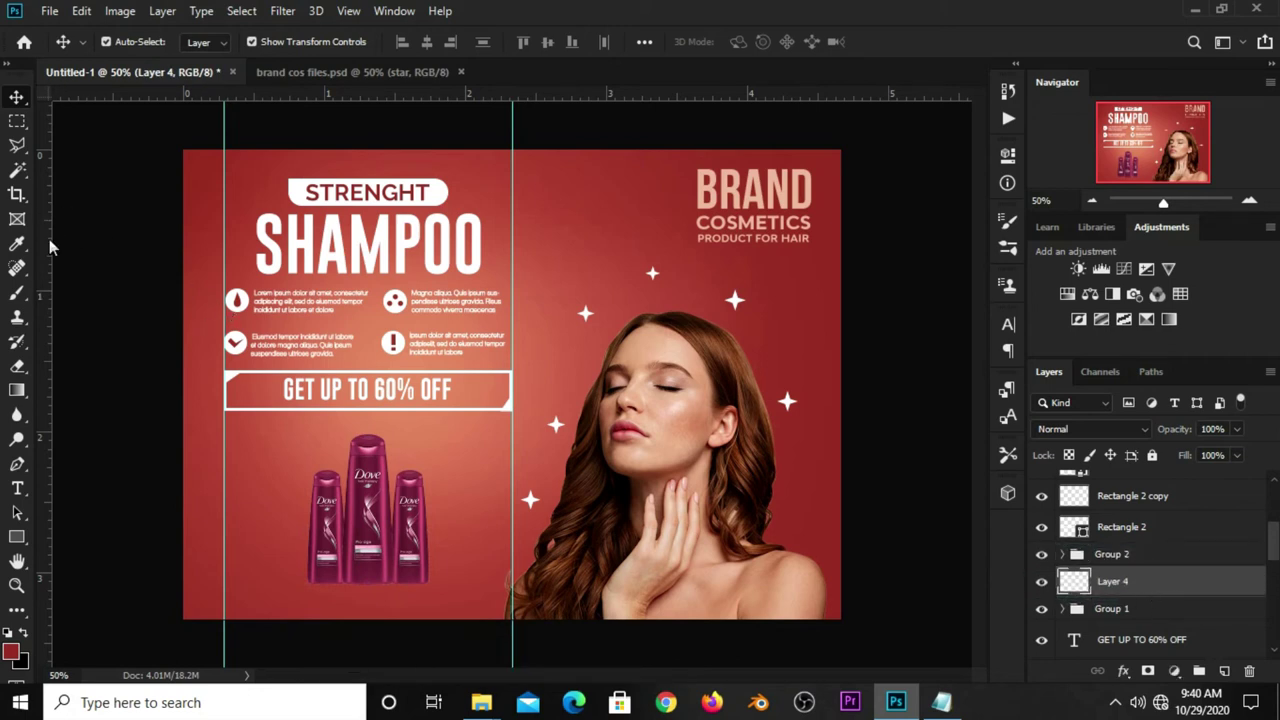
Step: Choose the regular Brush tool at a 300 px size
click(17, 296)
right_click(17, 296)
click(90, 293)
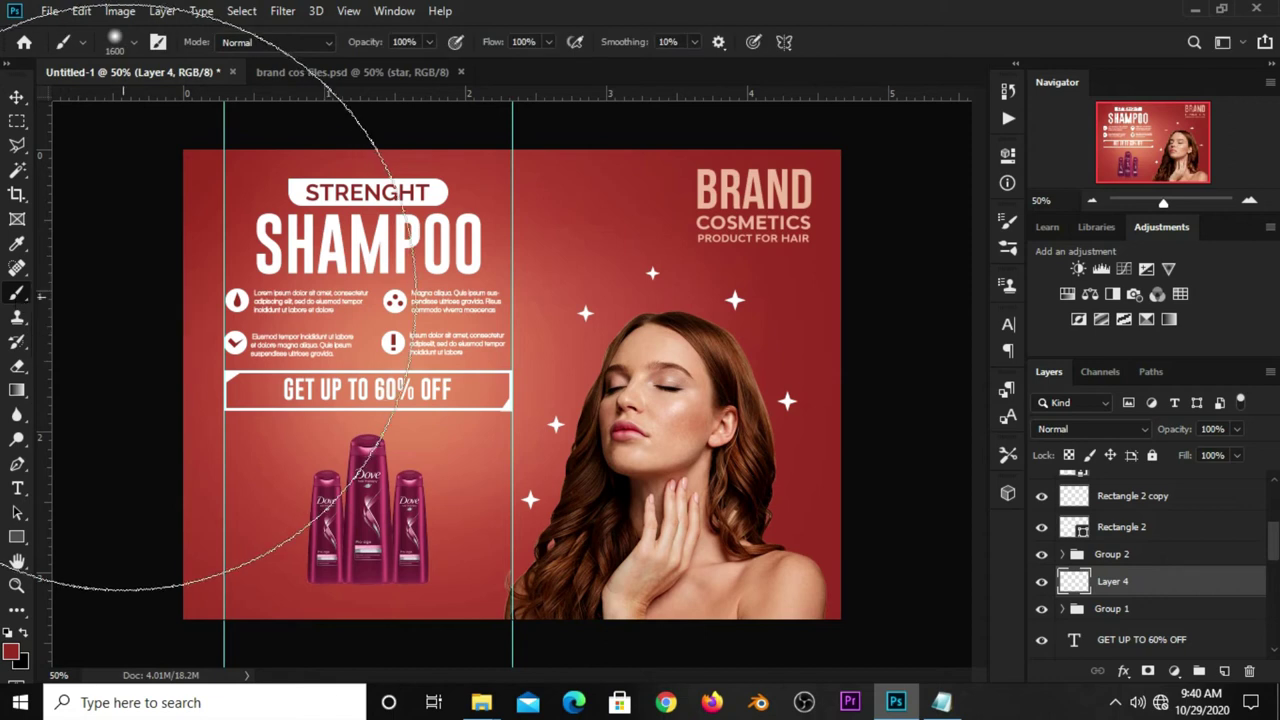
key(bracketleft)
key(bracketleft)
key(bracketleft)
key(bracketleft)
click(23, 633)
key(bracketright)
key(bracketright)
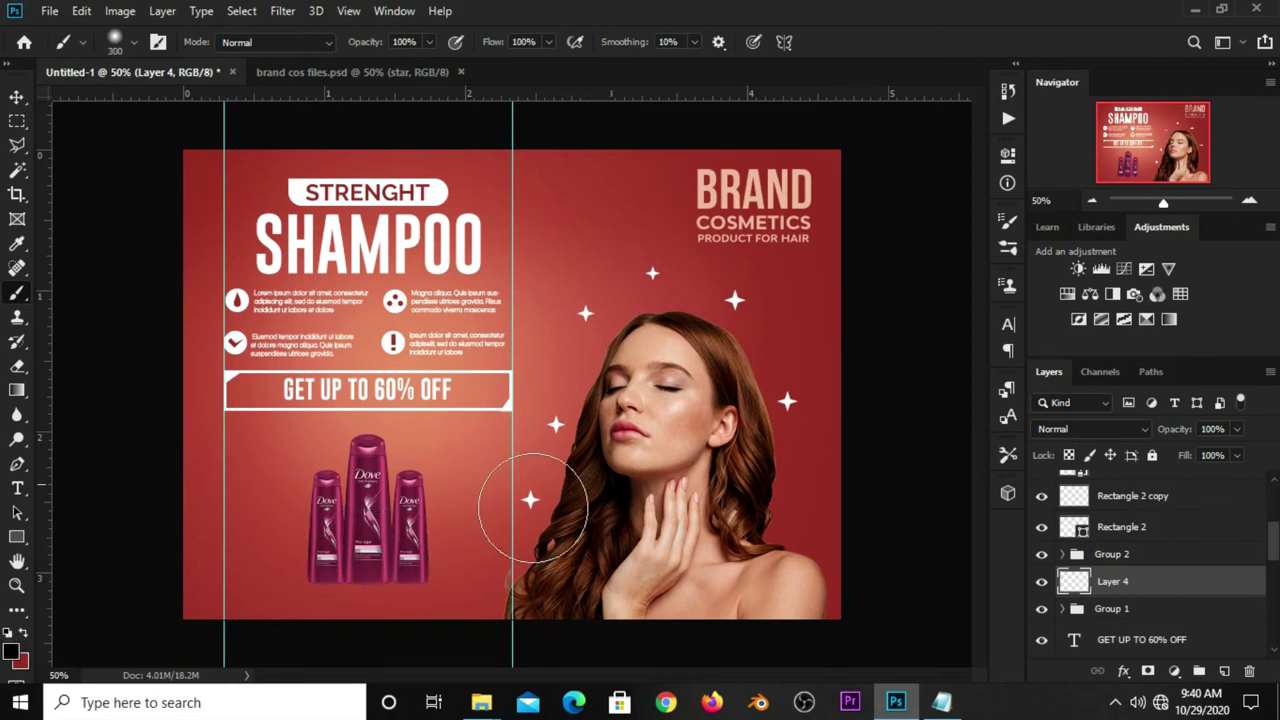
Step: Set brush Roundness to 7% and paint a flat elliptical shadow under the bottles
click(1008, 226)
drag(843, 422, 801, 417)
text(1)
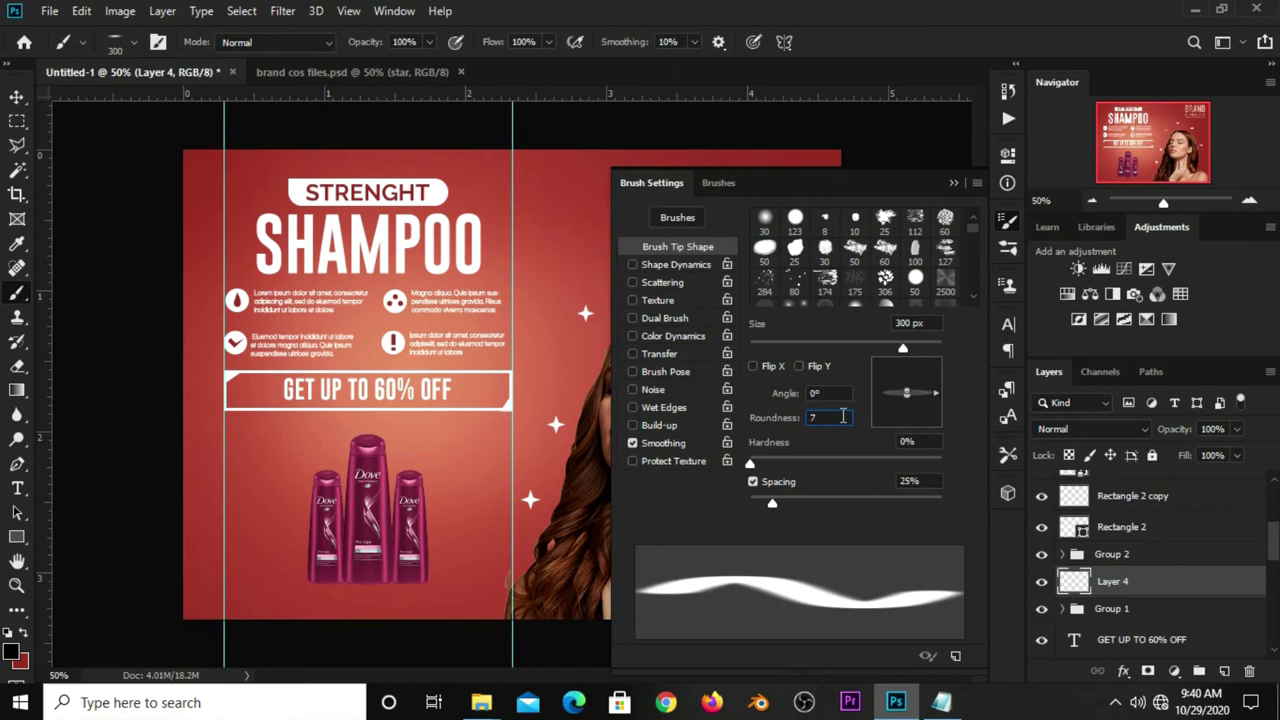
key(Return)
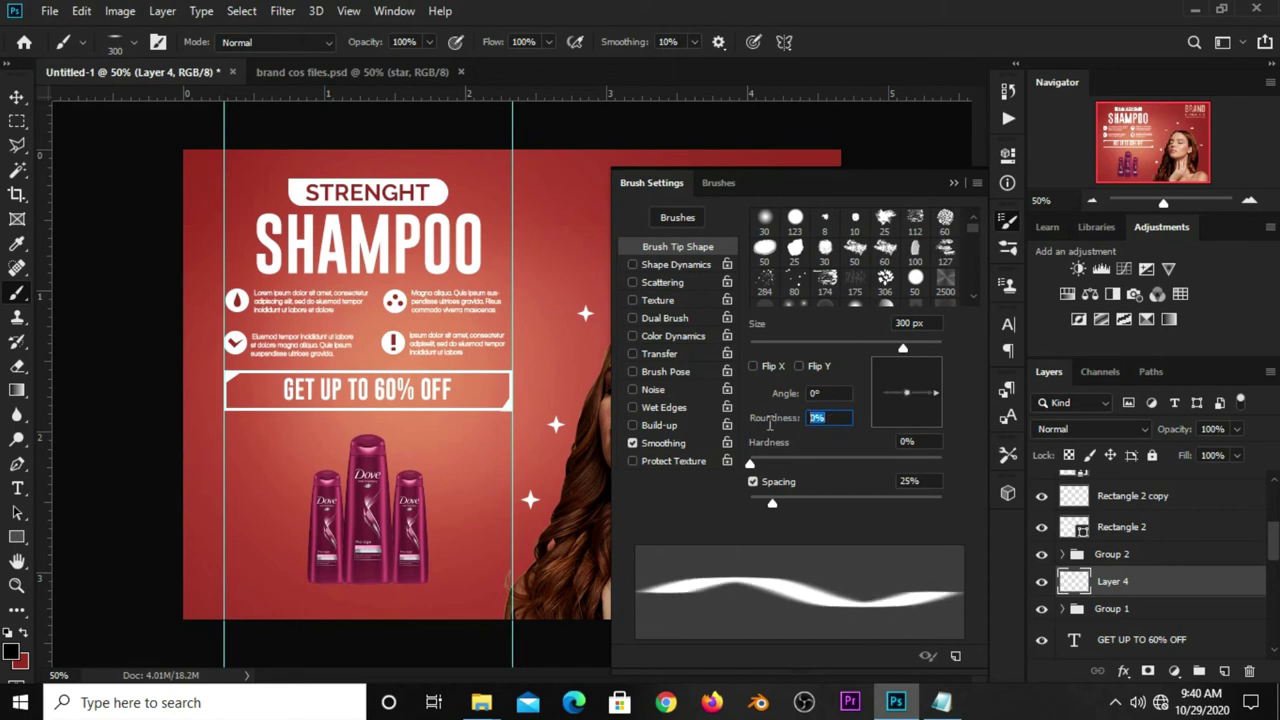
text(7)
click(953, 183)
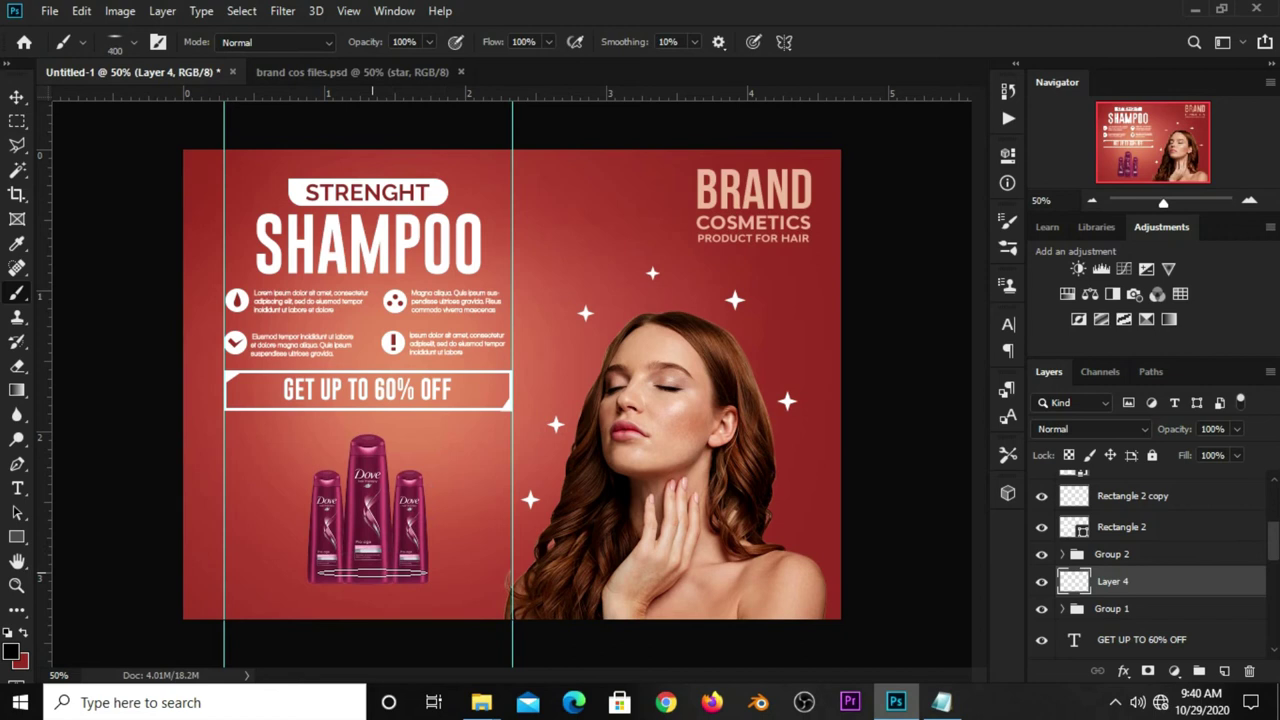
key(bracketright)
key(bracketleft)
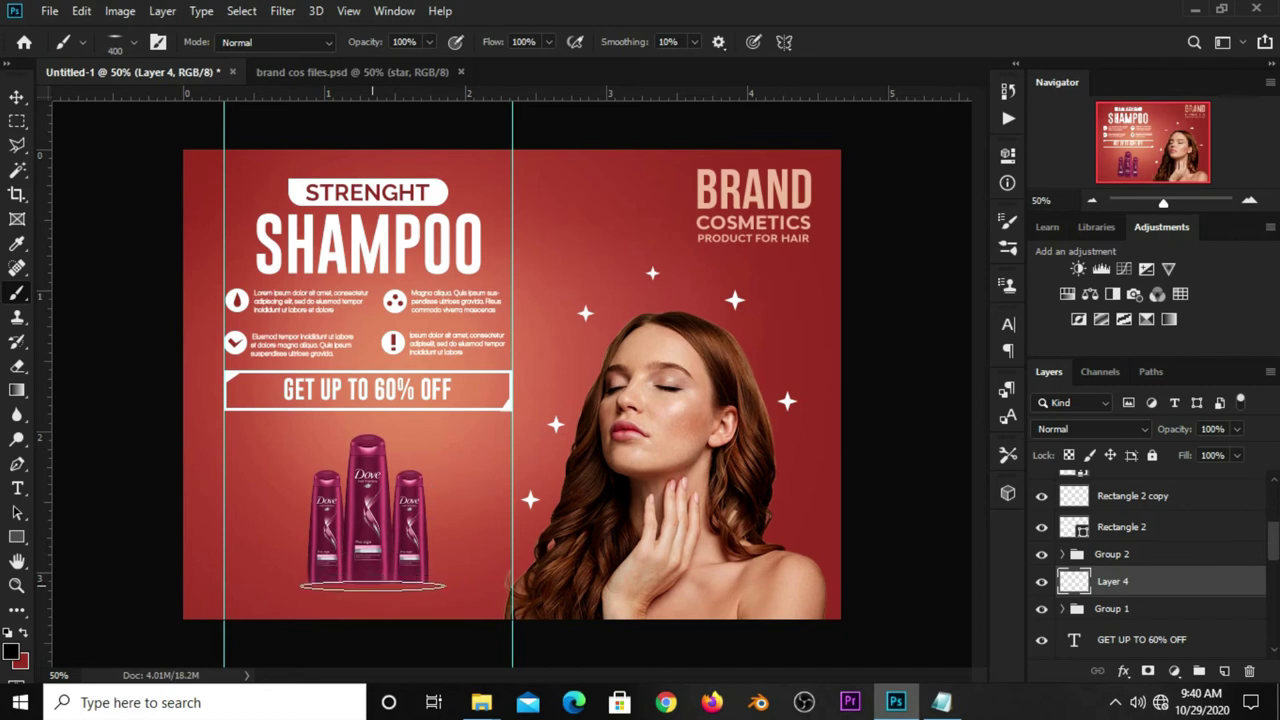
click(372, 585)
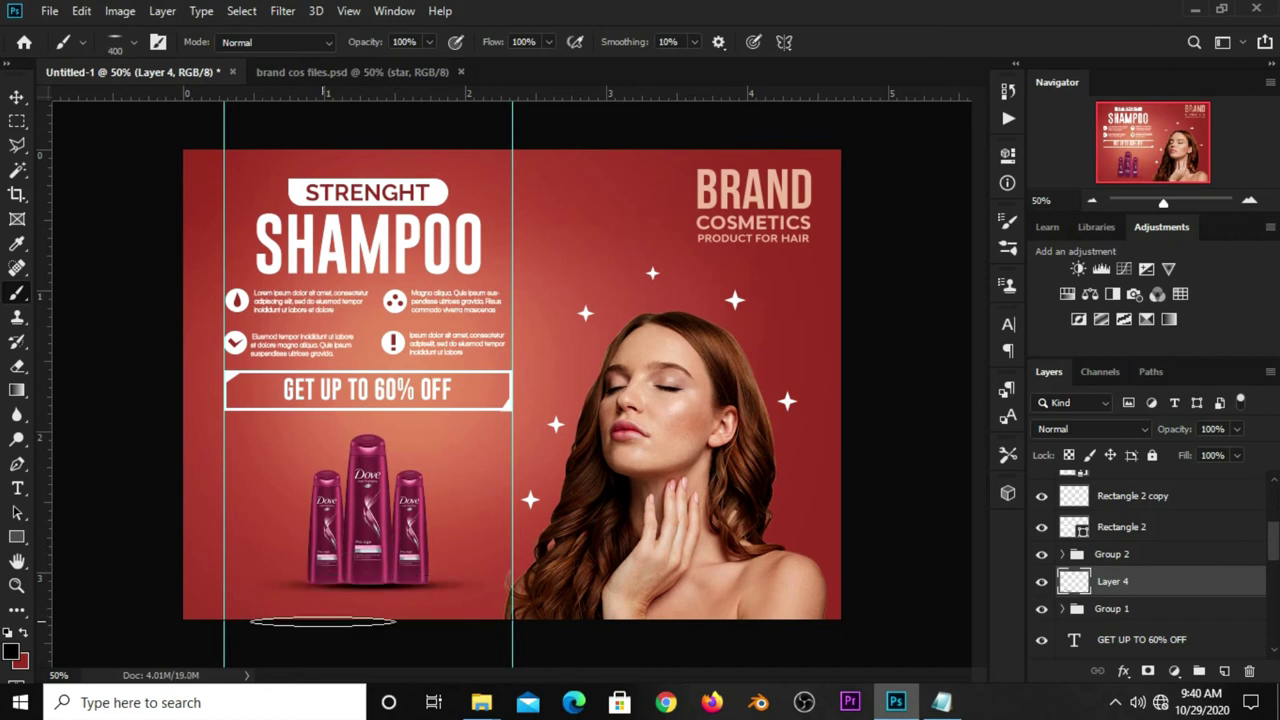
key(v)
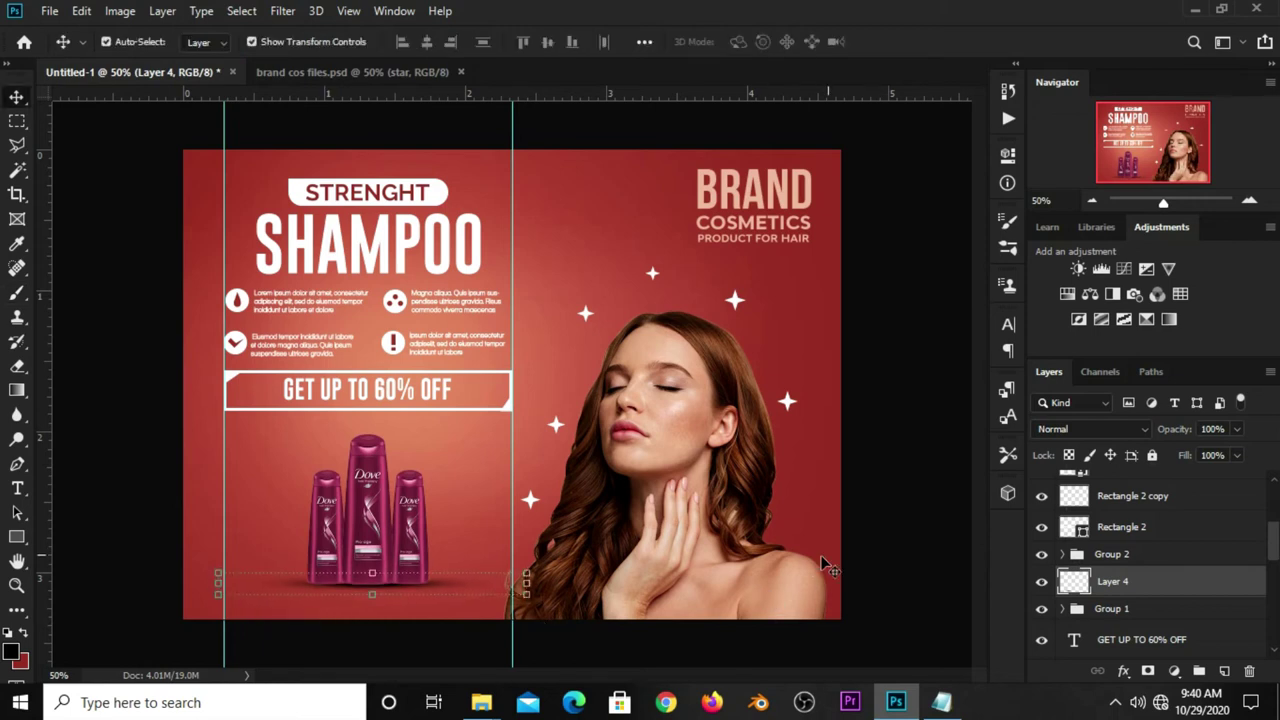
click(884, 535)
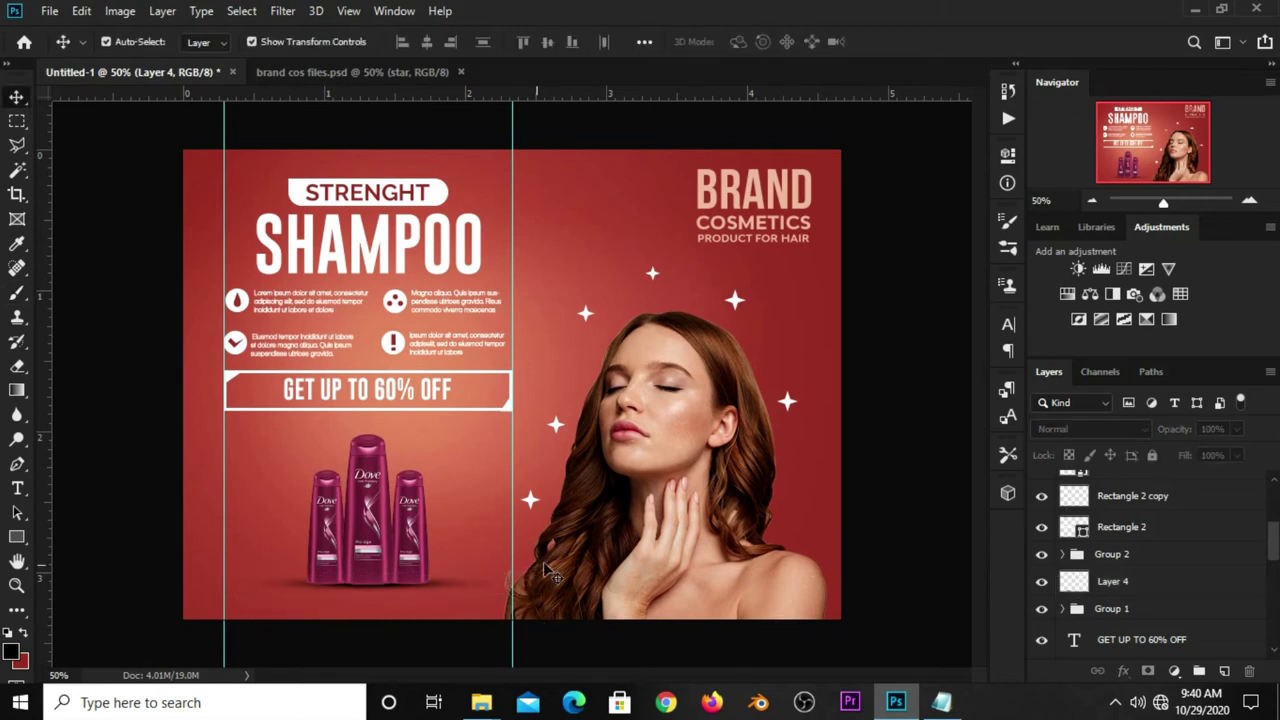
Step: Nudge the shadow on Layer 4 up and lower its opacity to 79%
click(447, 587)
key(Up)
click(1238, 430)
drag(1242, 455, 1221, 458)
click(893, 476)
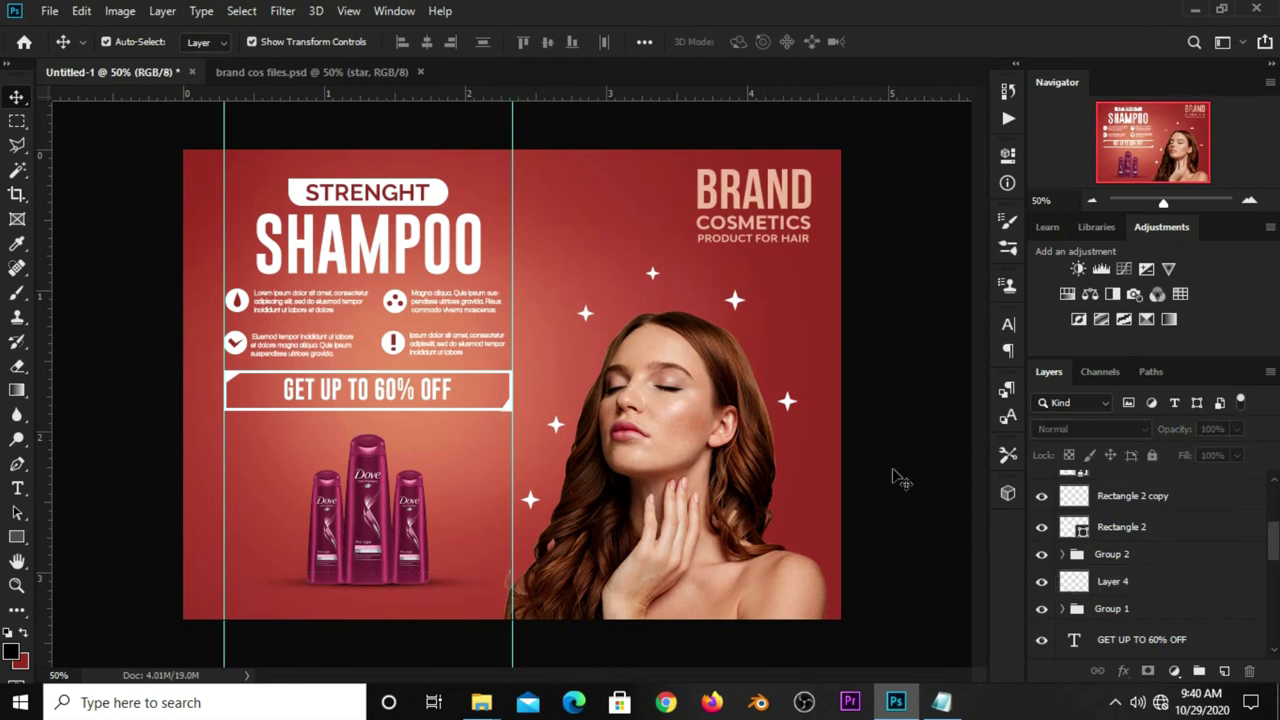
Step: Duplicate the bottle group Group 2 into Group 2 copy
click(1096, 558)
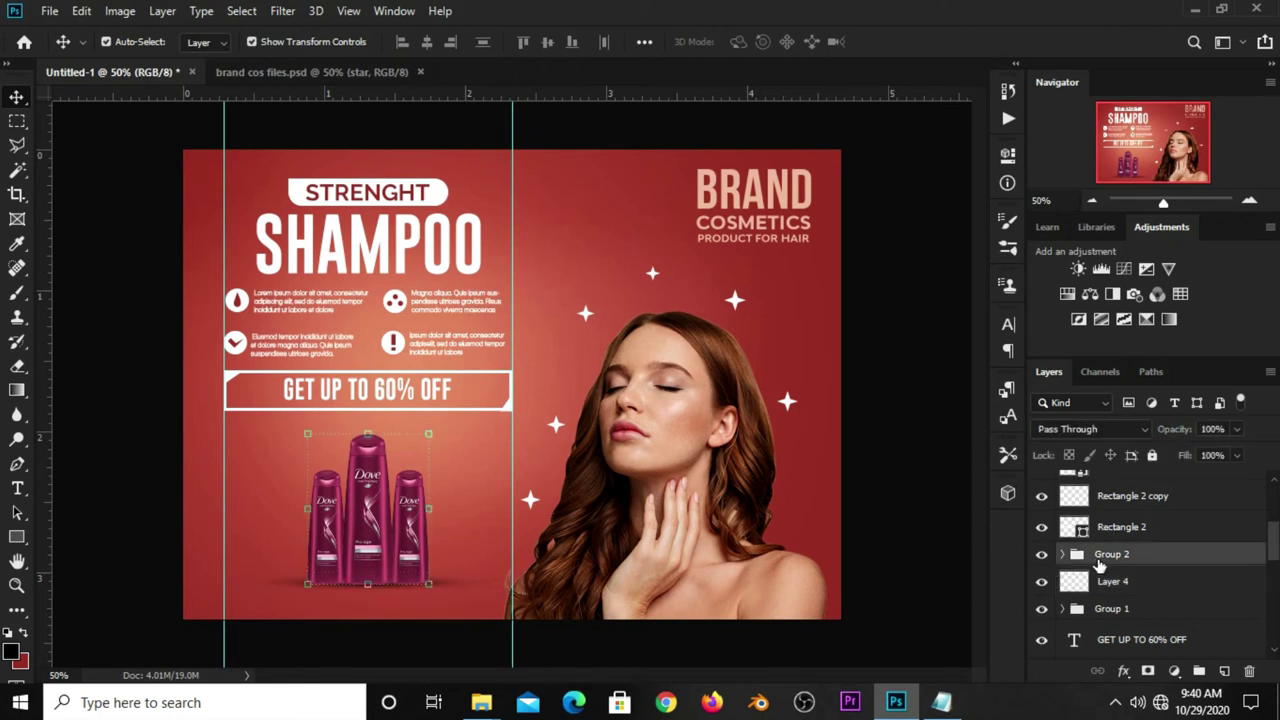
click(1041, 555)
click(1041, 555)
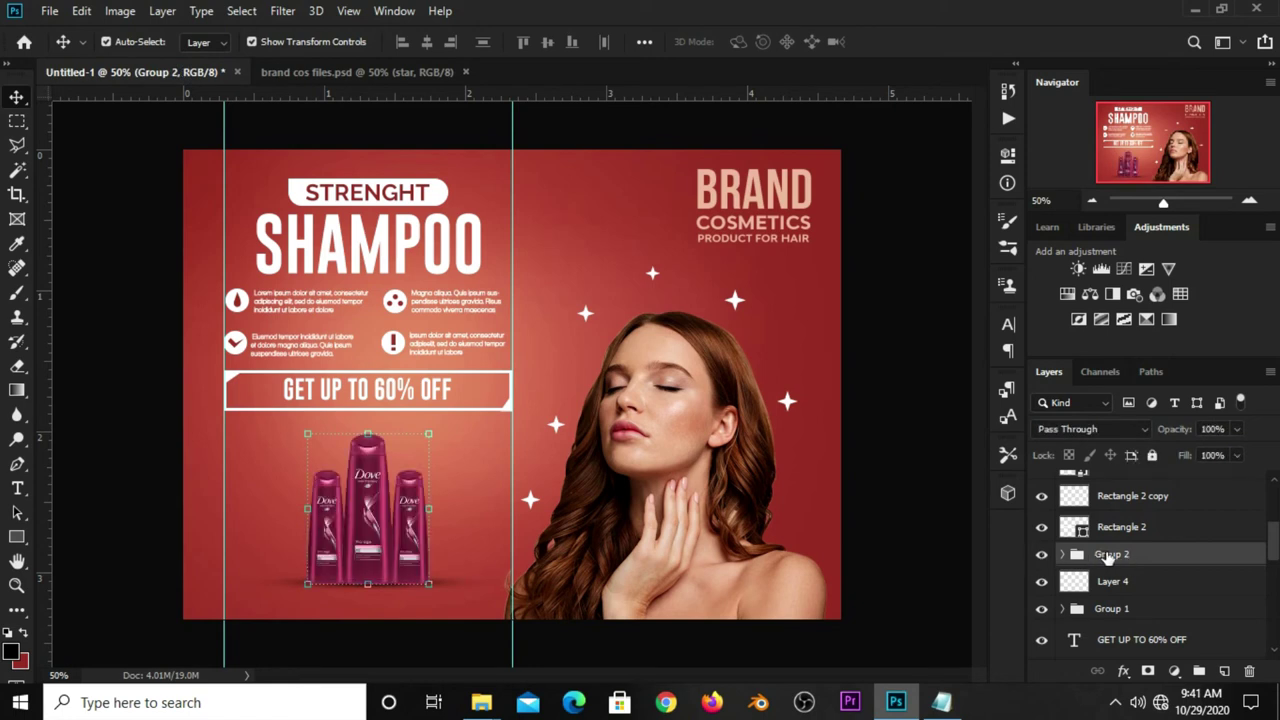
key(ctrl+j)
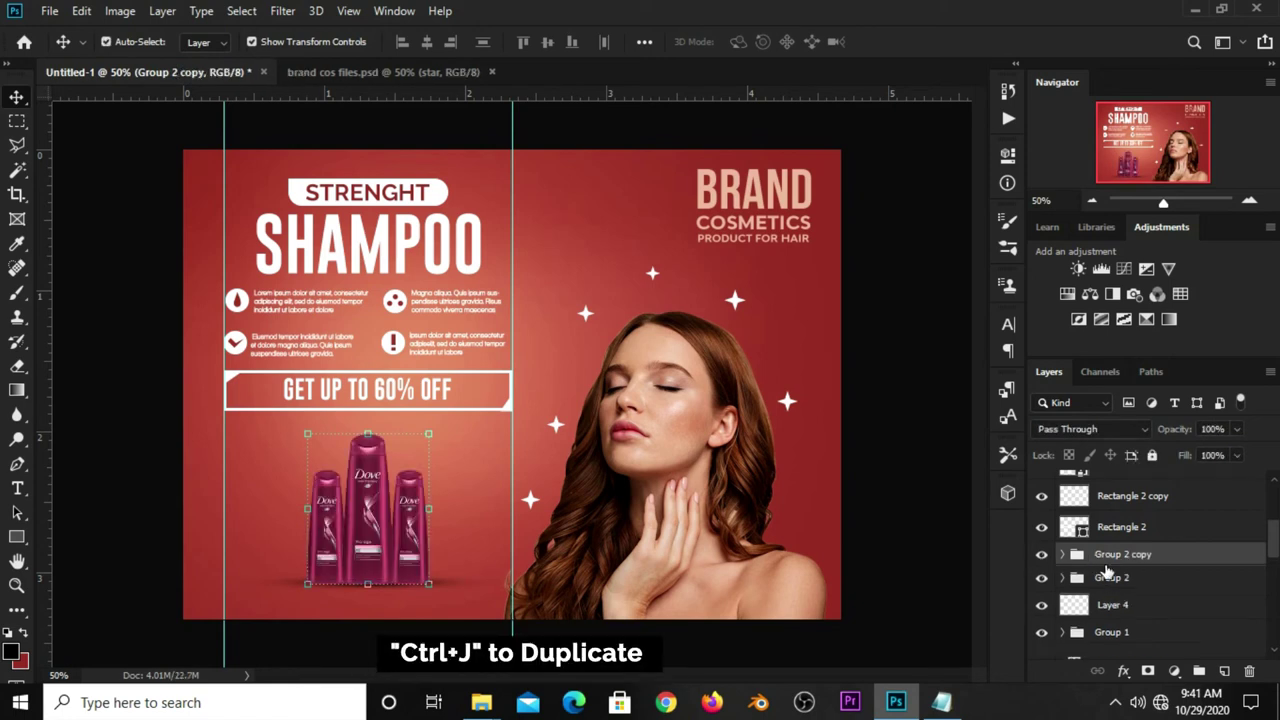
right_click(1101, 560)
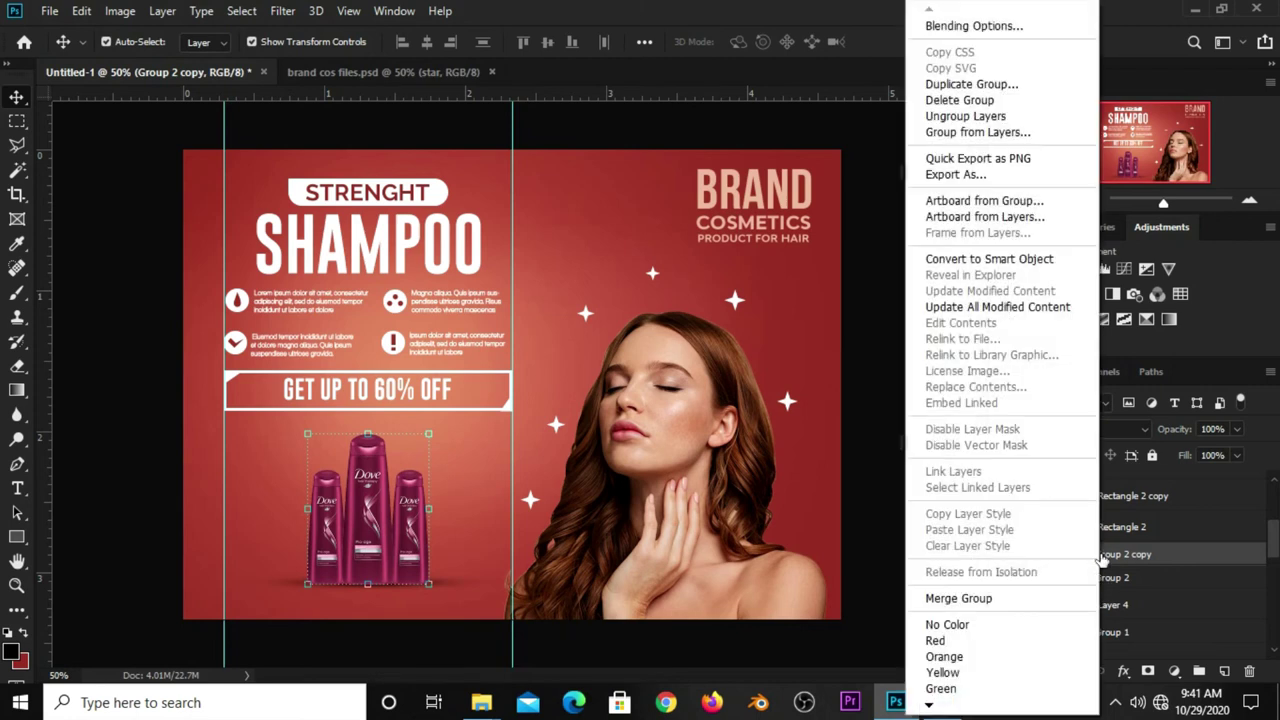
click(1136, 568)
Step: Convert the original Group 2 into a smart object
click(1118, 584)
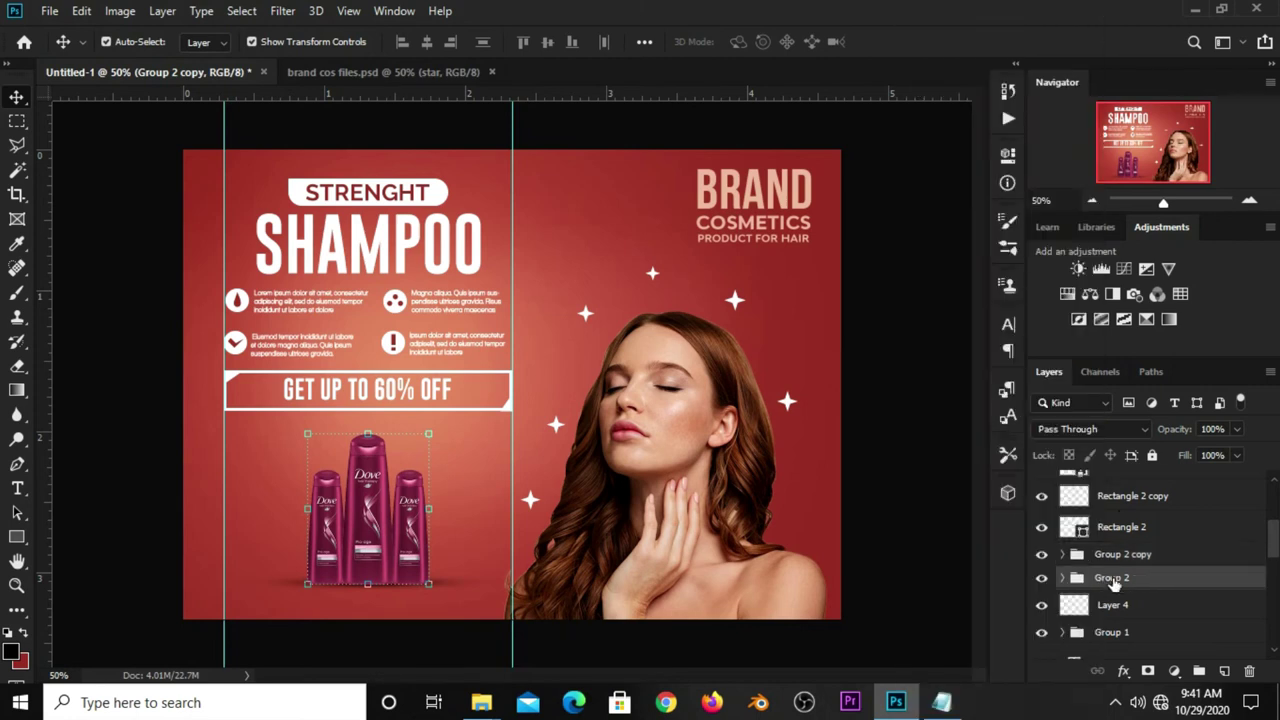
right_click(1129, 588)
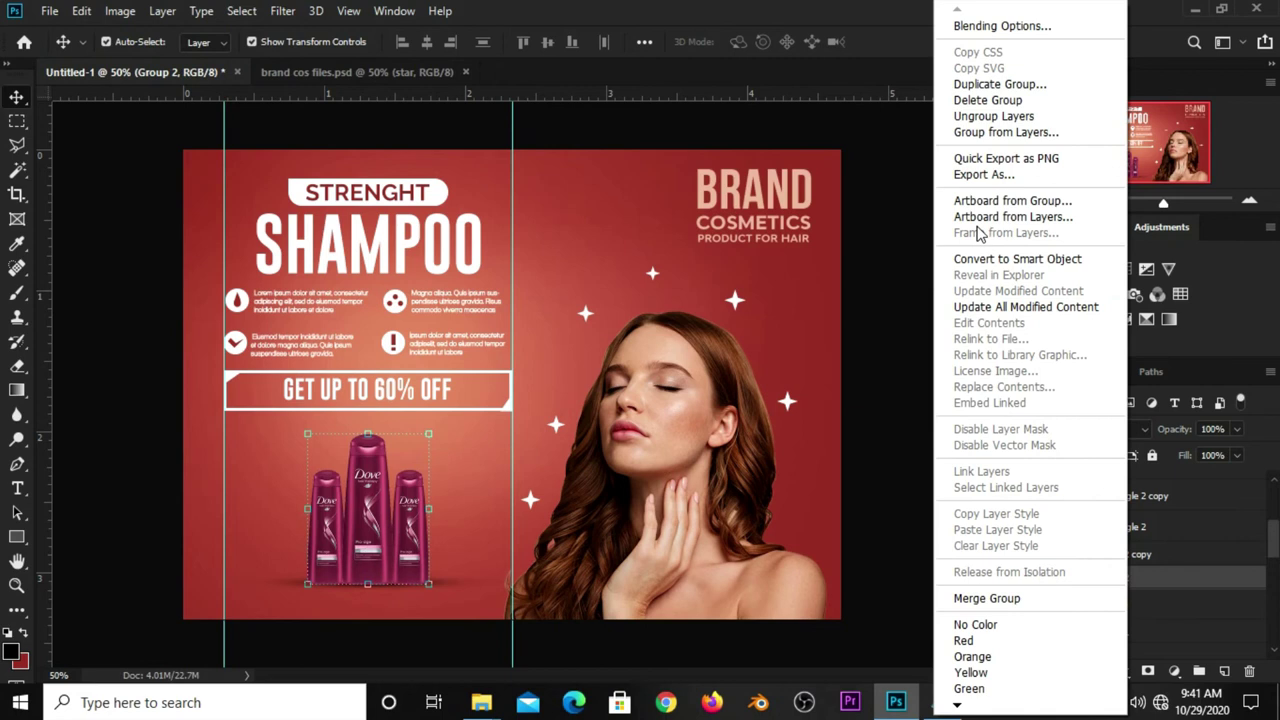
click(990, 260)
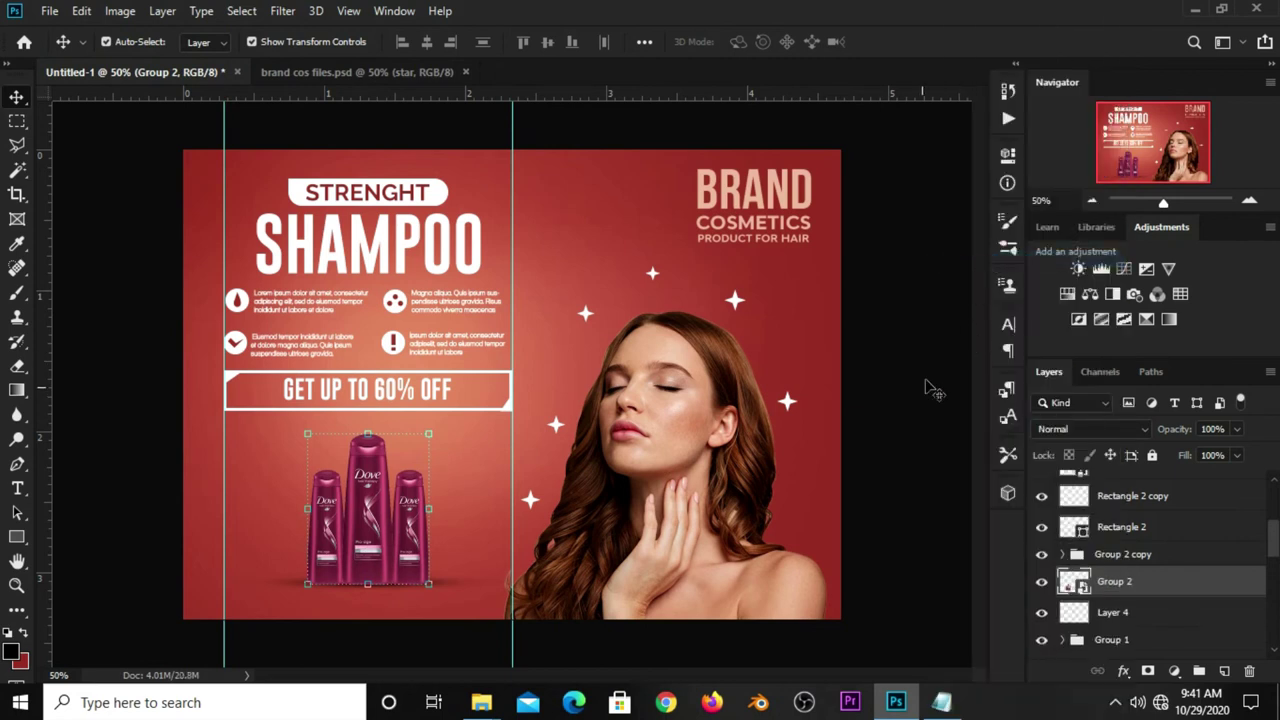
key(ctrl+t)
click(715, 41)
key(ctrl+t)
Step: Flip the Group 2 smart object vertically and set it just below the bottles
right_click(375, 516)
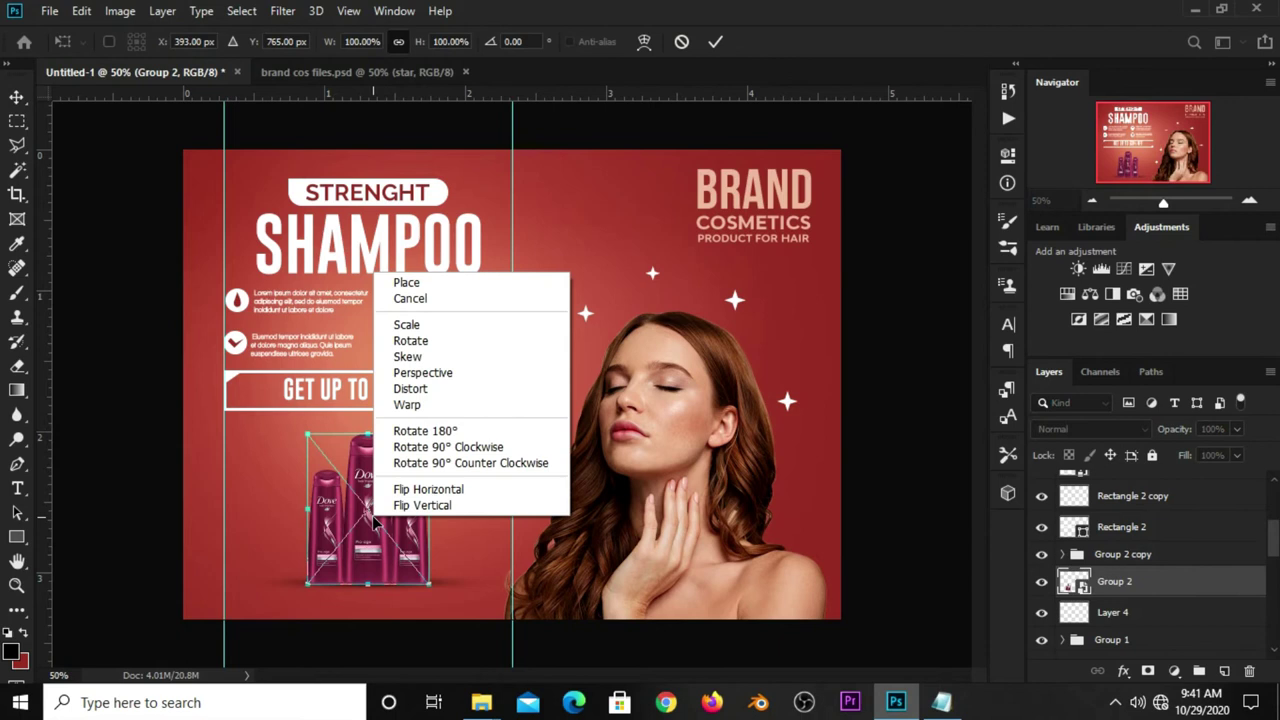
click(405, 505)
drag(377, 487, 370, 618)
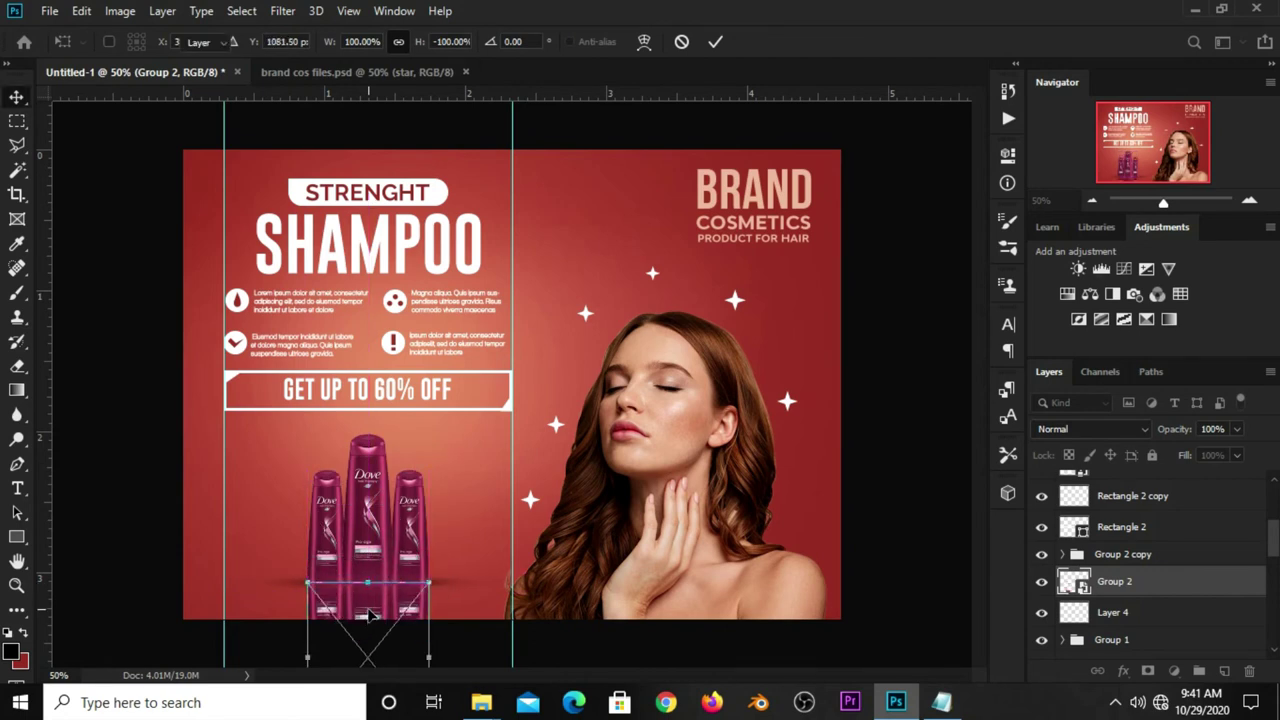
key(Return)
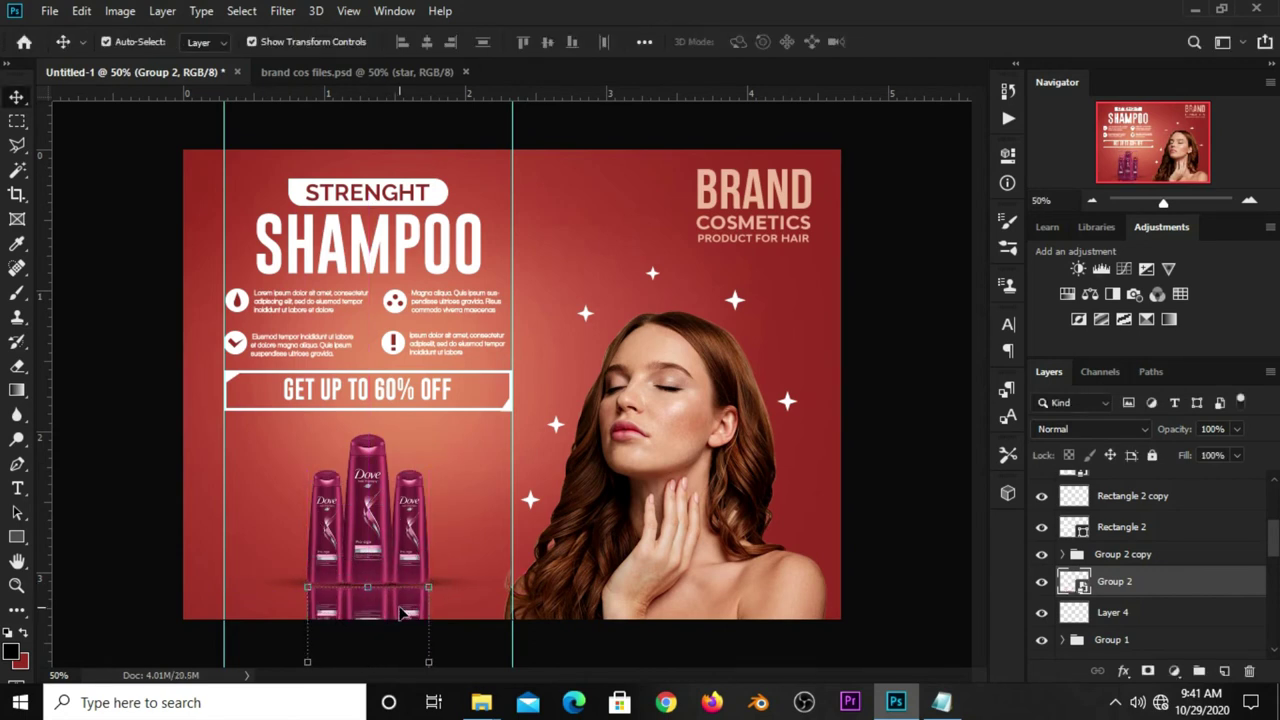
key(Down)
key(Down)
key(Down)
Step: Add a layer mask to Group 2 and fade the reflection with a gradient
click(1147, 674)
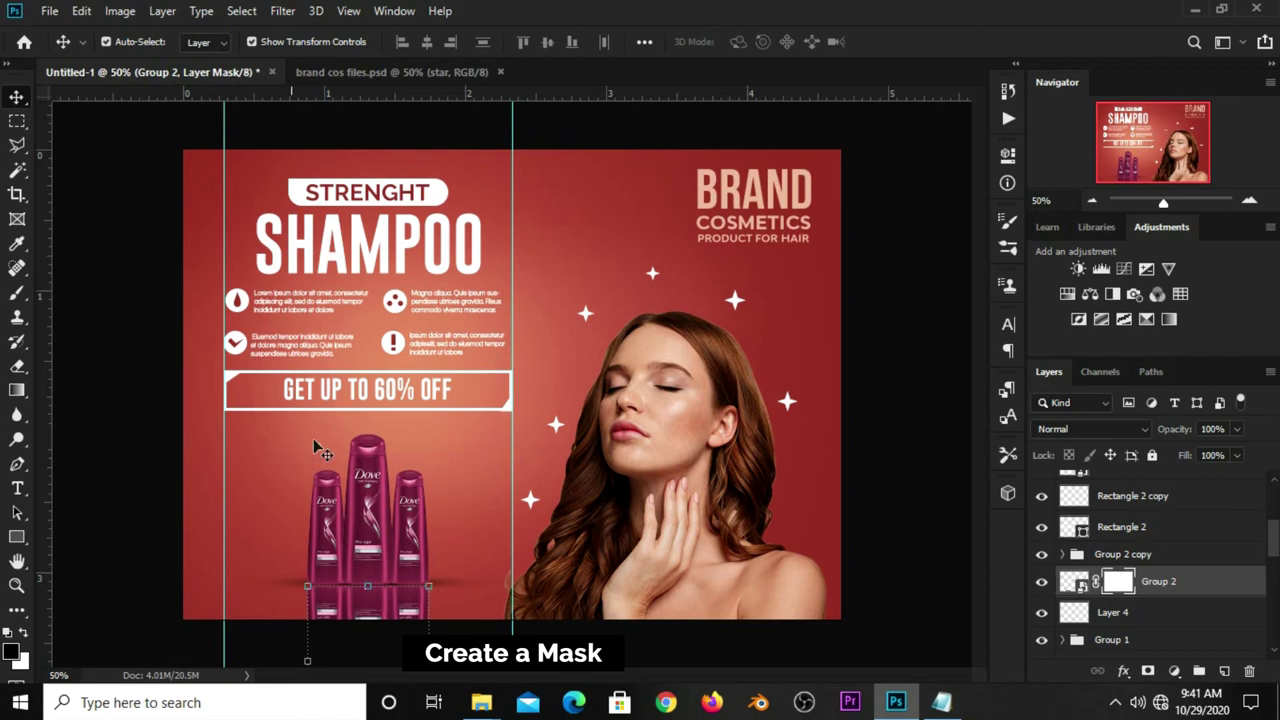
drag(17, 390, 110, 393)
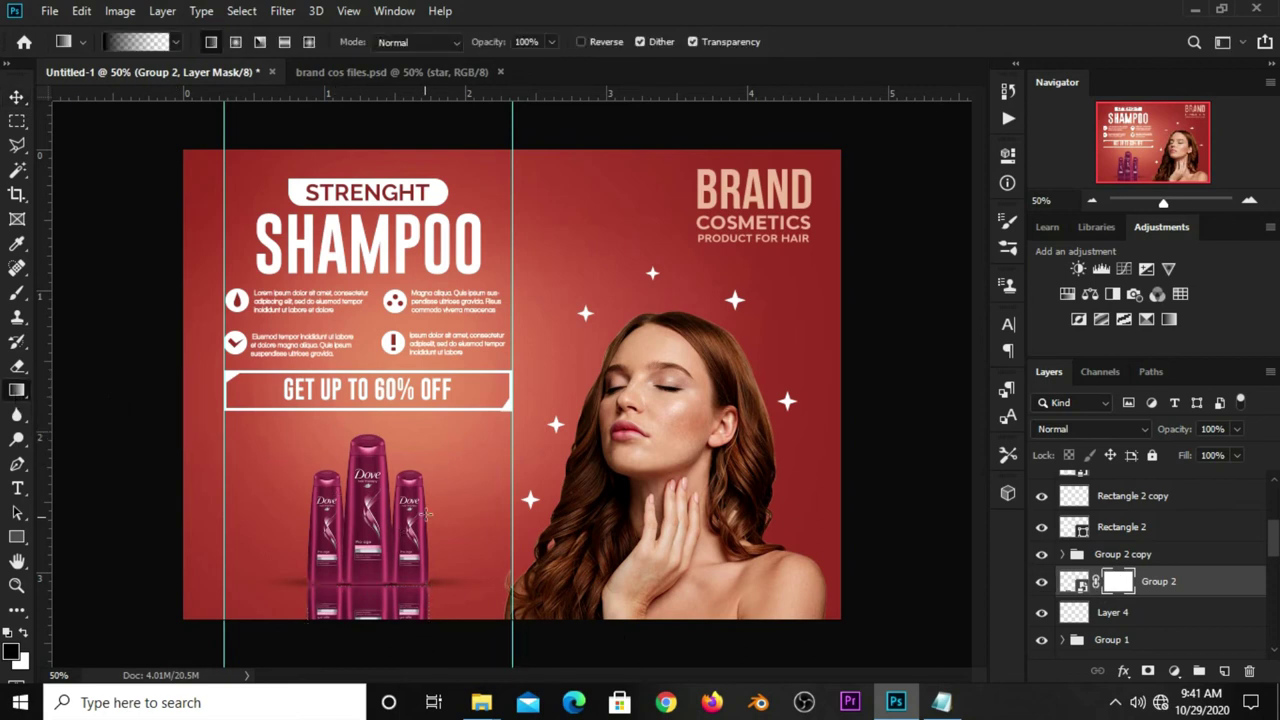
scroll(426, 510, down, 1)
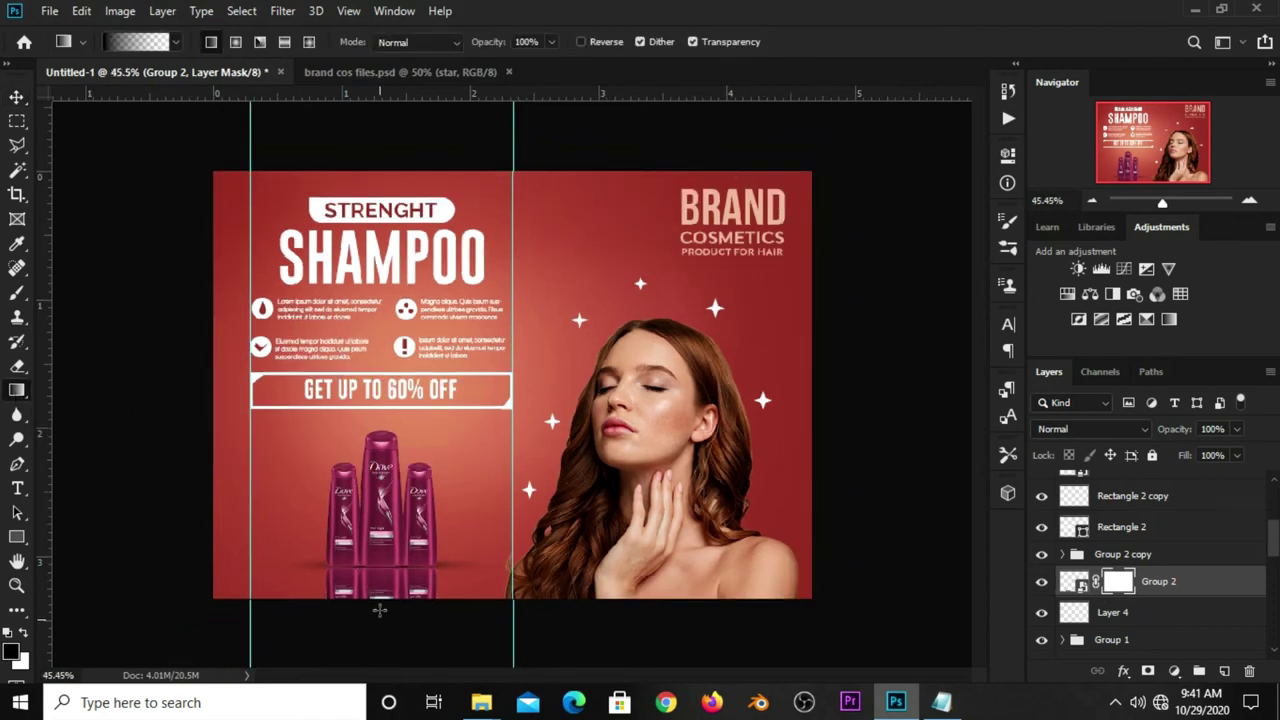
drag(382, 563, 387, 626)
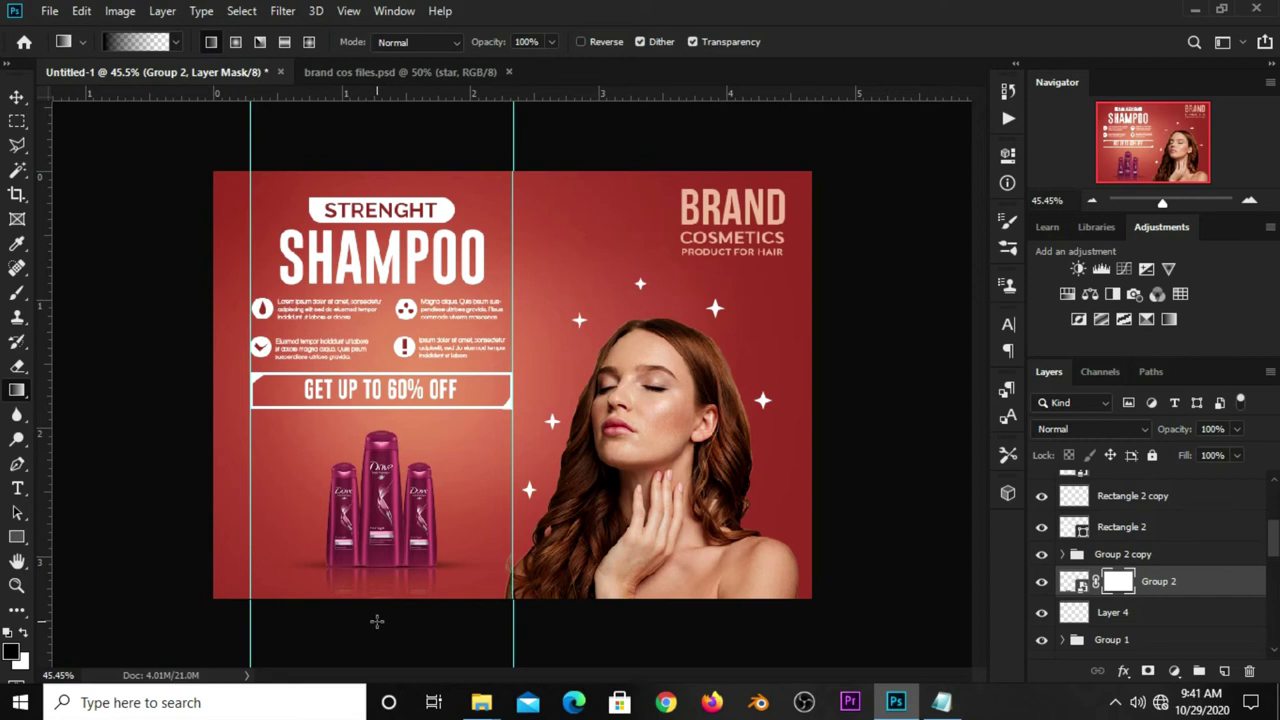
Step: Lower Group 2's opacity to 71%
click(17, 97)
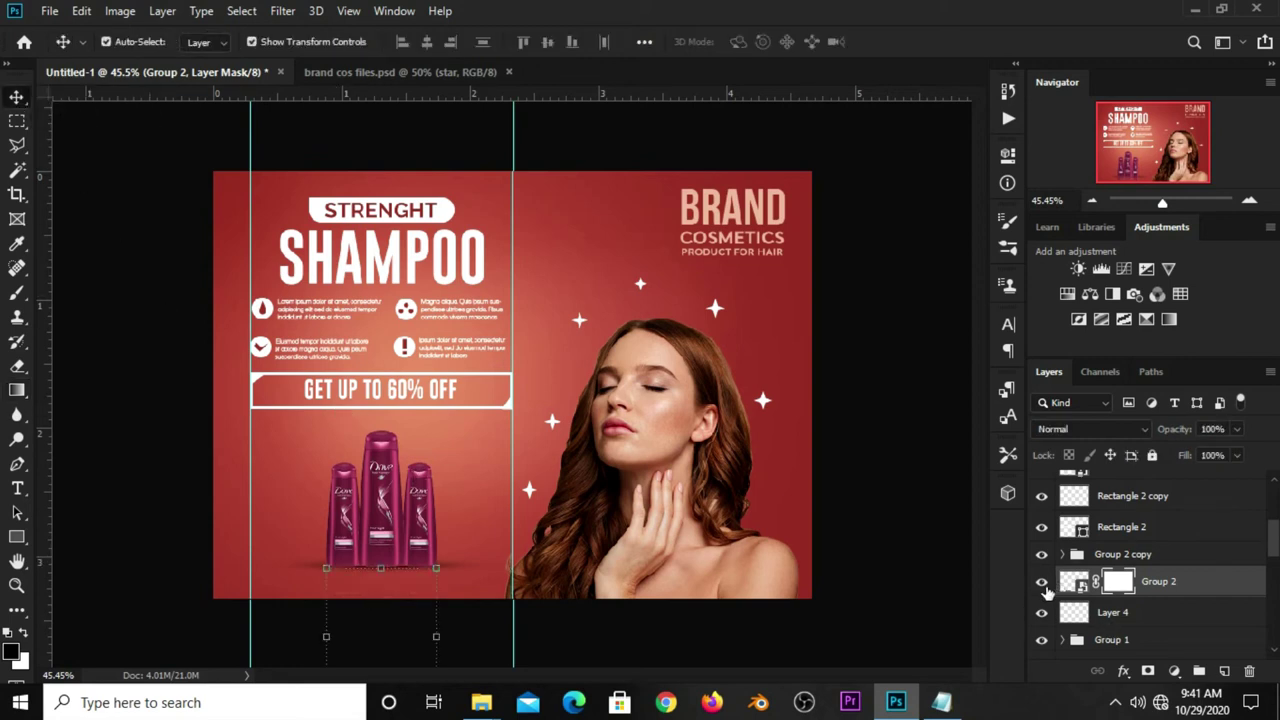
click(1238, 430)
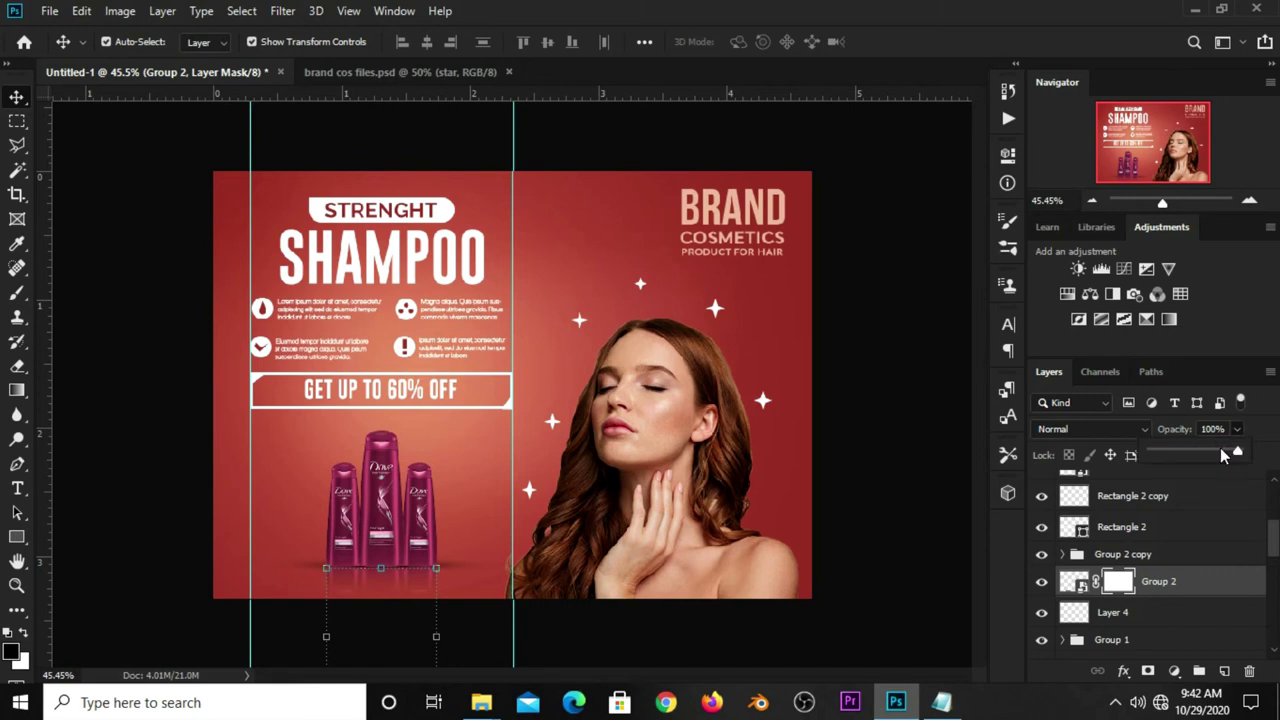
drag(1220, 453, 1213, 455)
click(960, 560)
scroll(937, 541, up, 2)
Step: Clear the guides from the View menu, then select the model's portrait layer with Move
scroll(886, 434, down, 1)
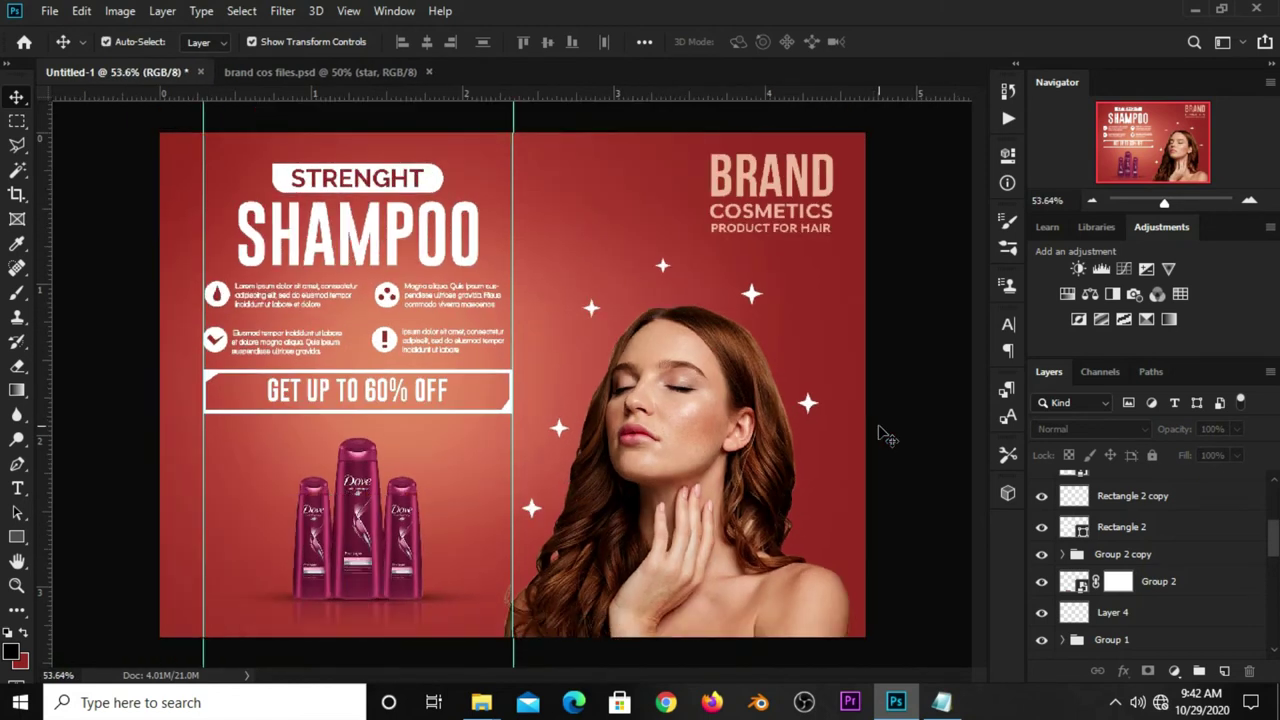
click(347, 11)
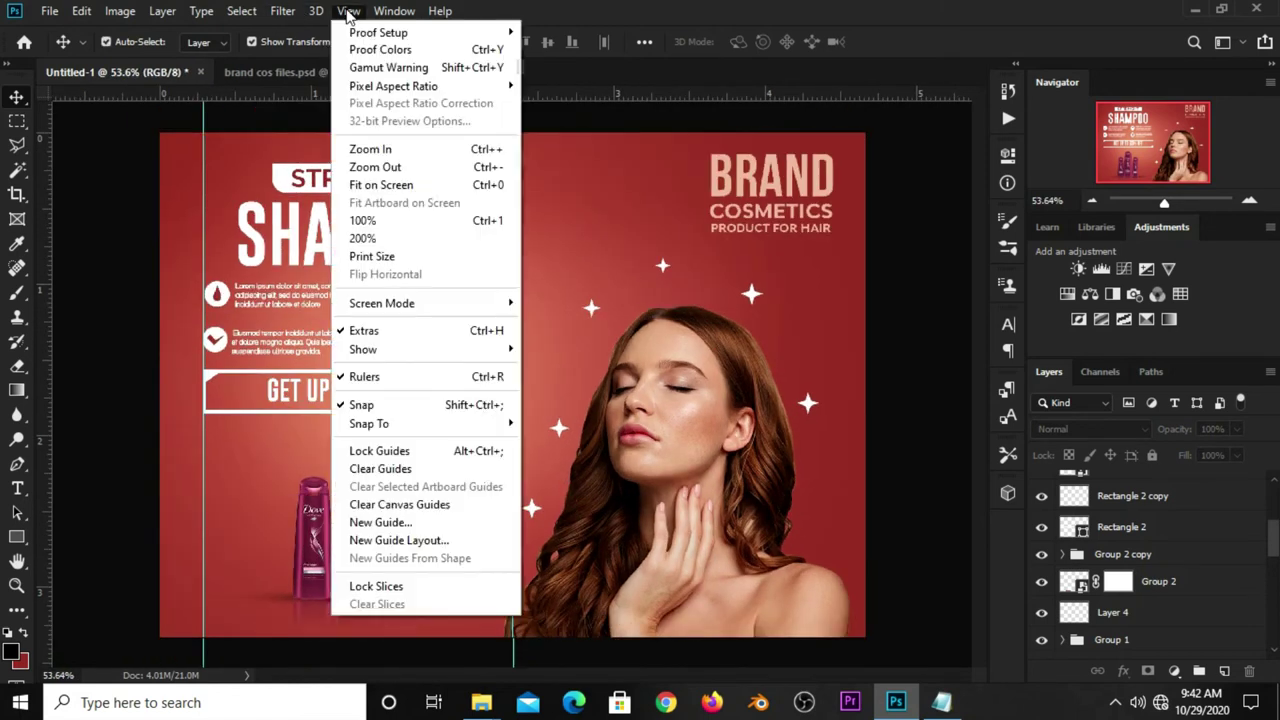
click(372, 468)
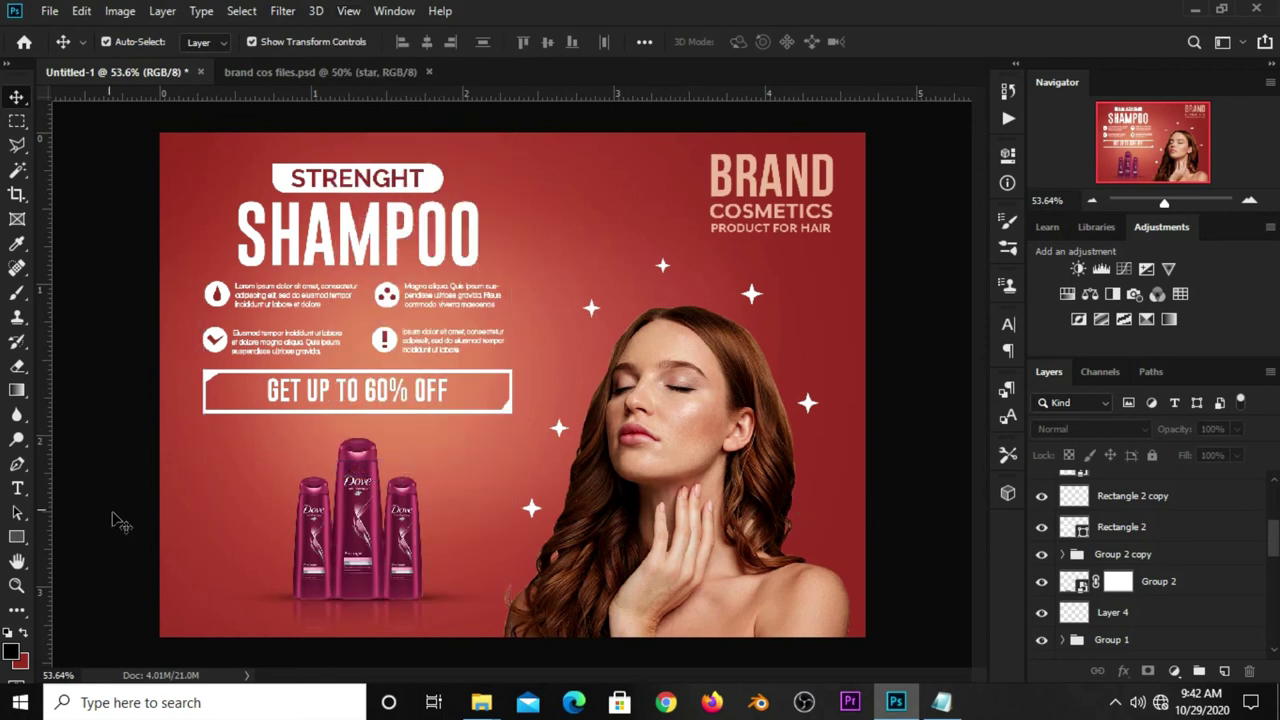
click(16, 466)
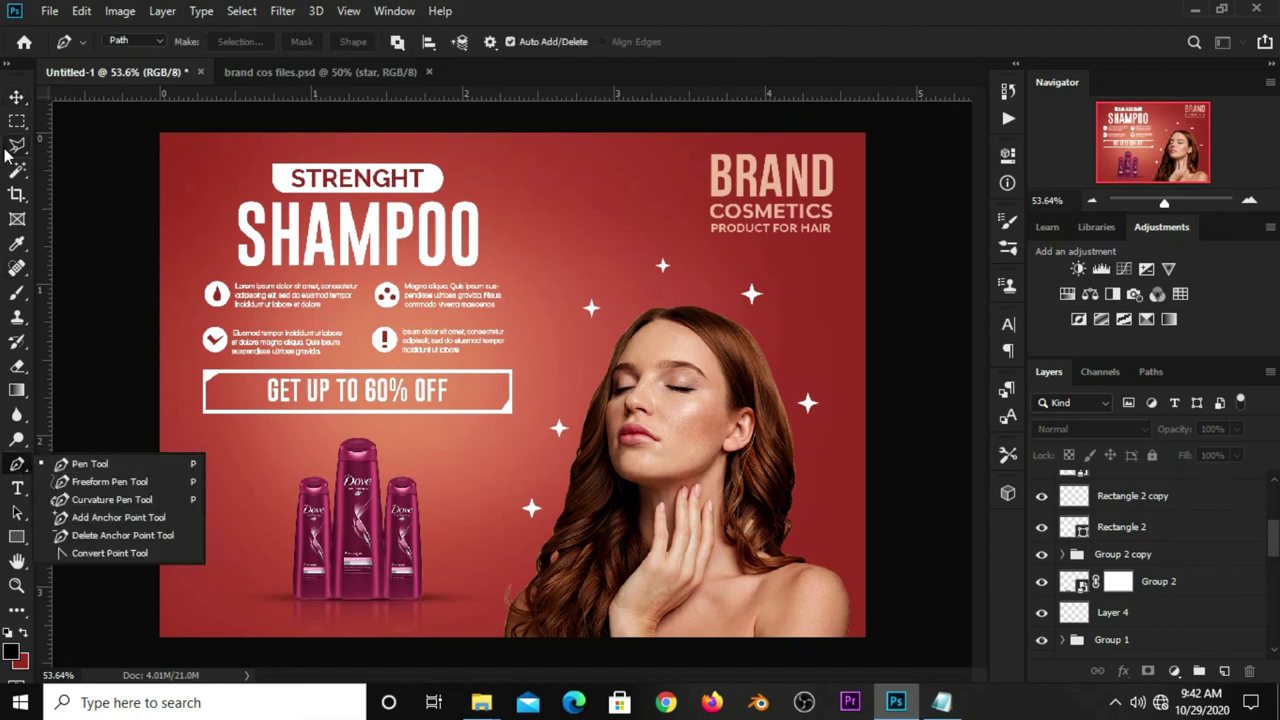
click(16, 97)
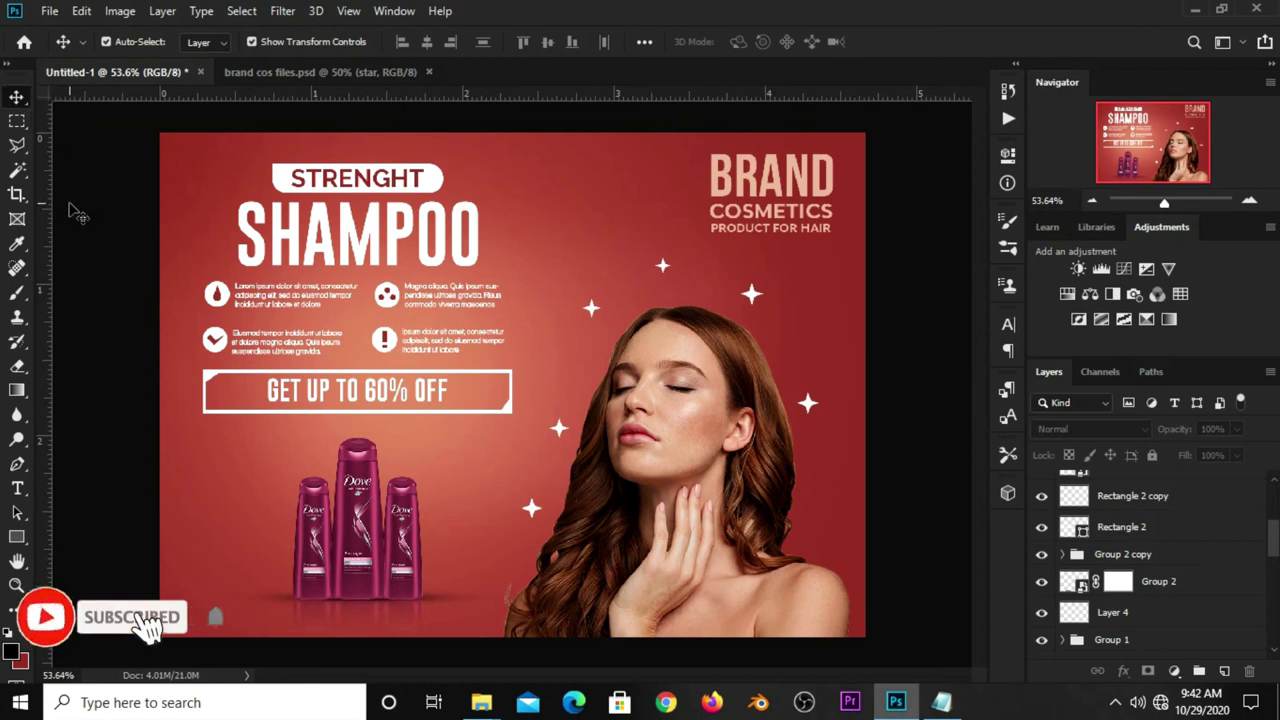
click(688, 460)
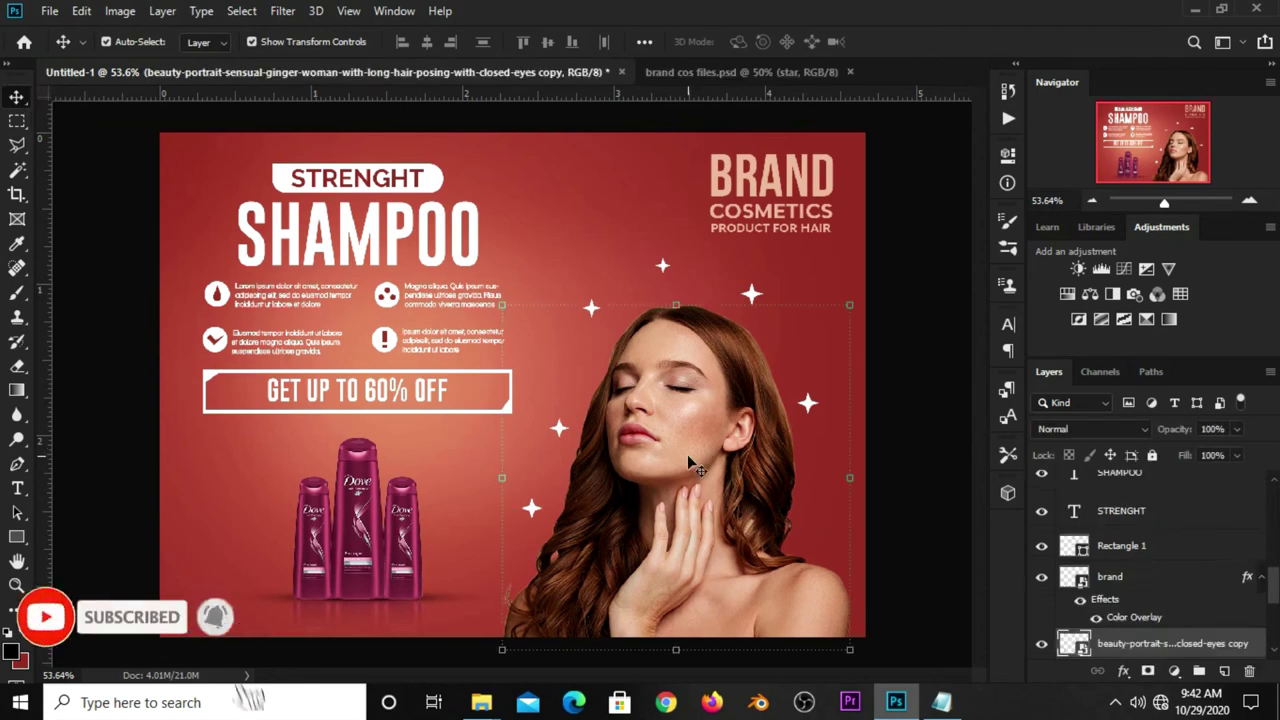
Step: Duplicate Color Fill 1 and place 'Color Fill 1 copy' just above the portrait layer
click(899, 527)
click(830, 512)
scroll(1152, 636, down, 1)
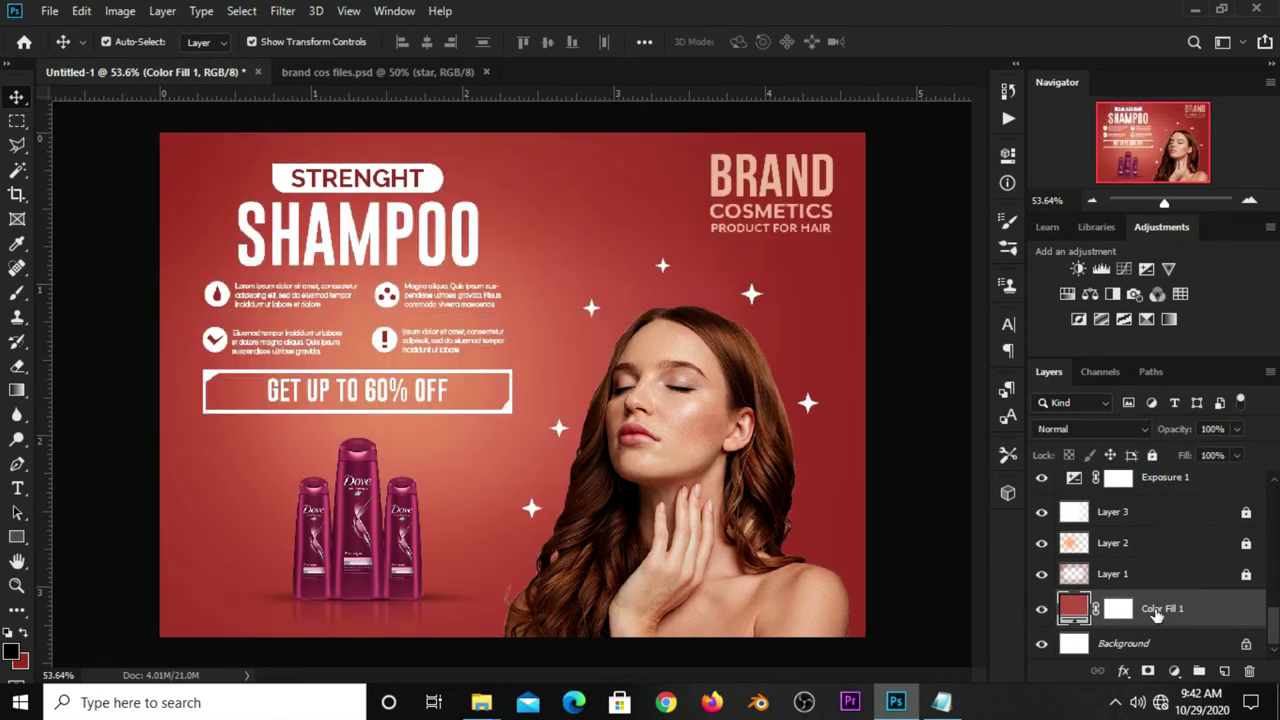
key(ctrl+j)
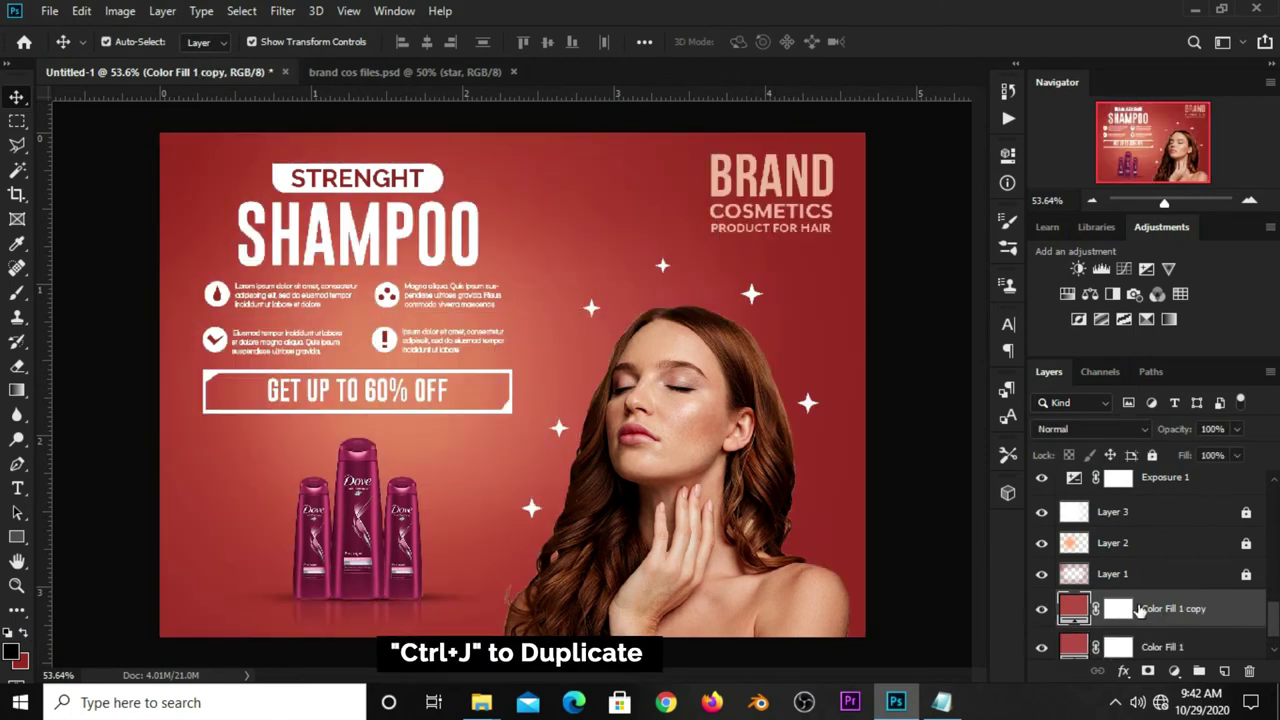
drag(1165, 619, 1150, 445)
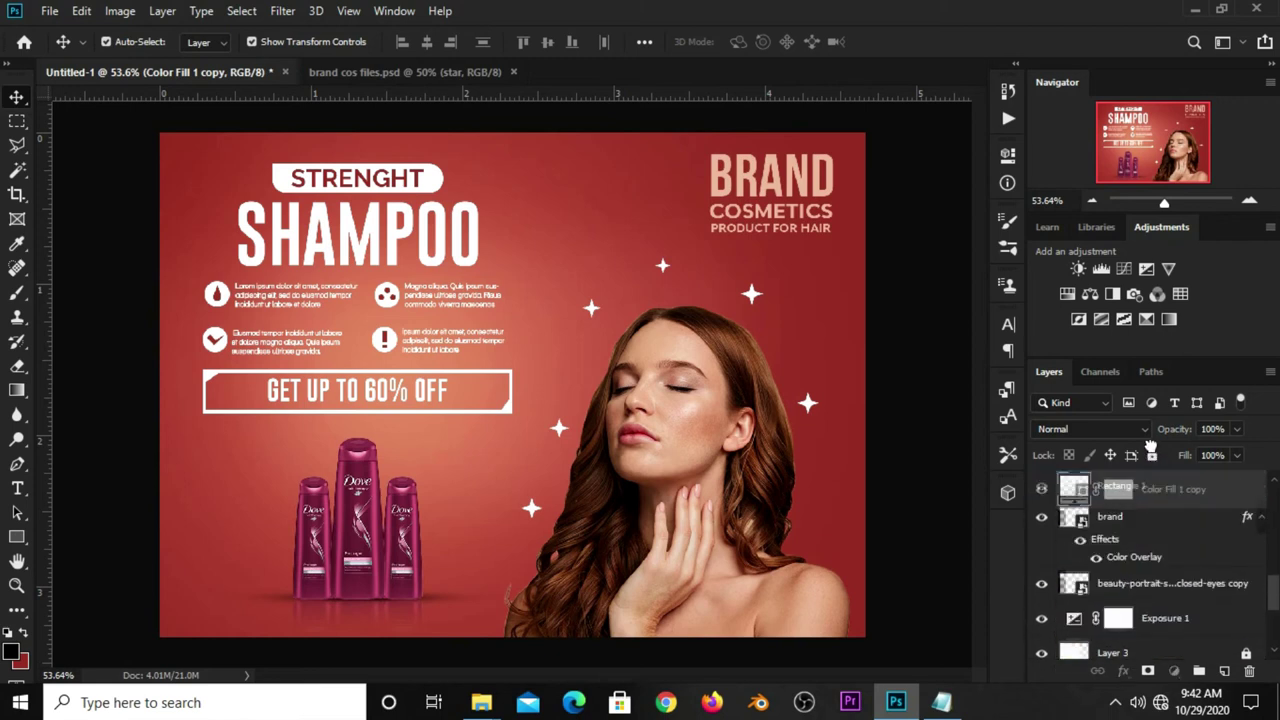
mouse_move(1150, 445)
mouse_down()
mouse_move(1109, 458)
mouse_move(1136, 657)
mouse_up()
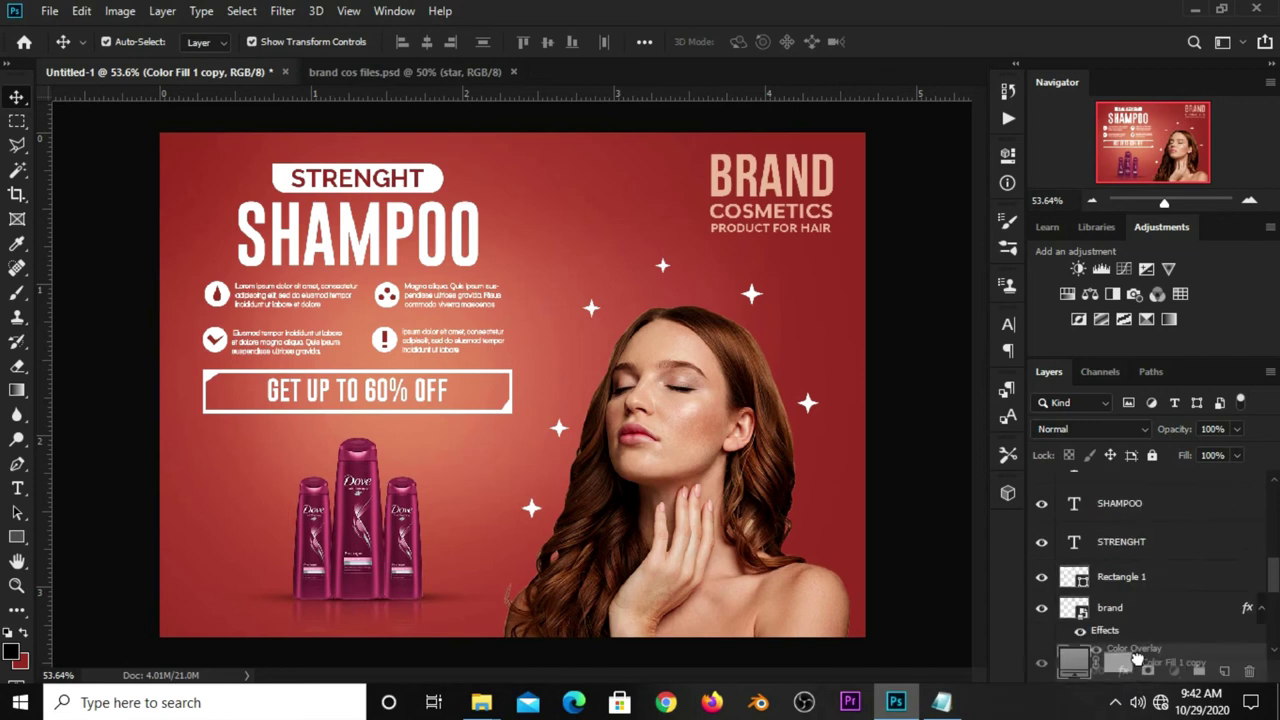
drag(1136, 657, 1128, 588)
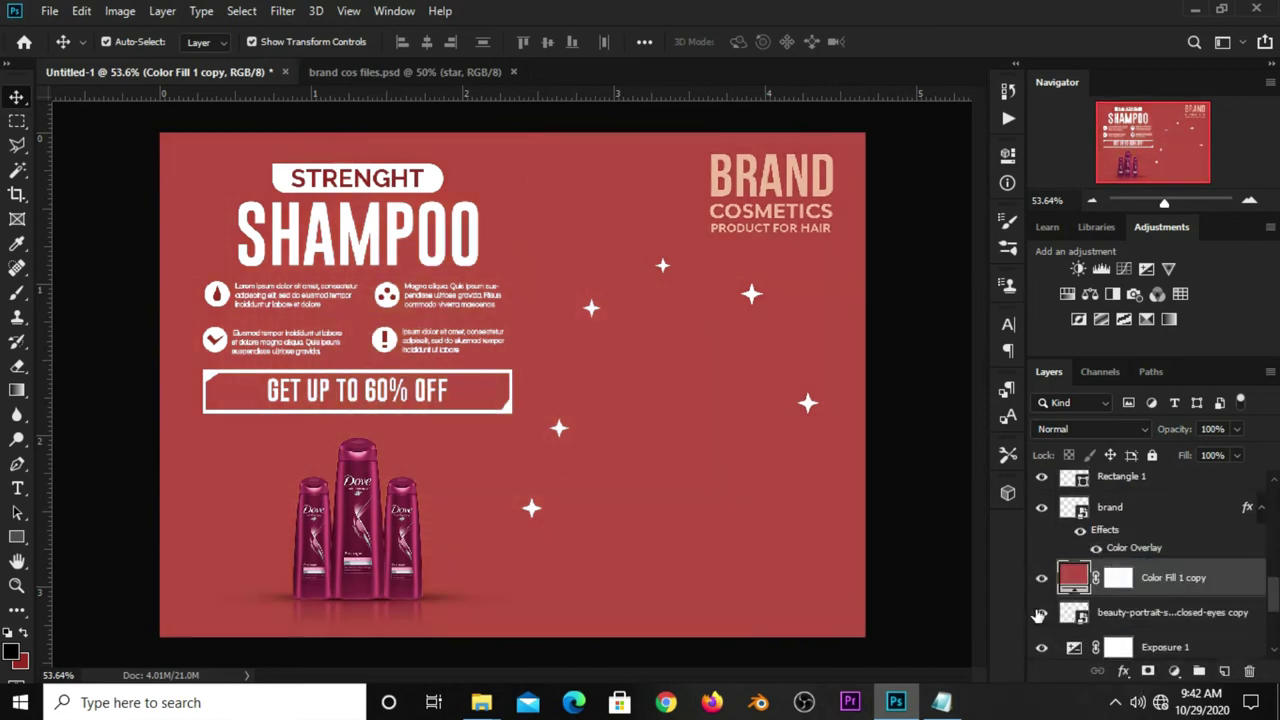
click(1041, 578)
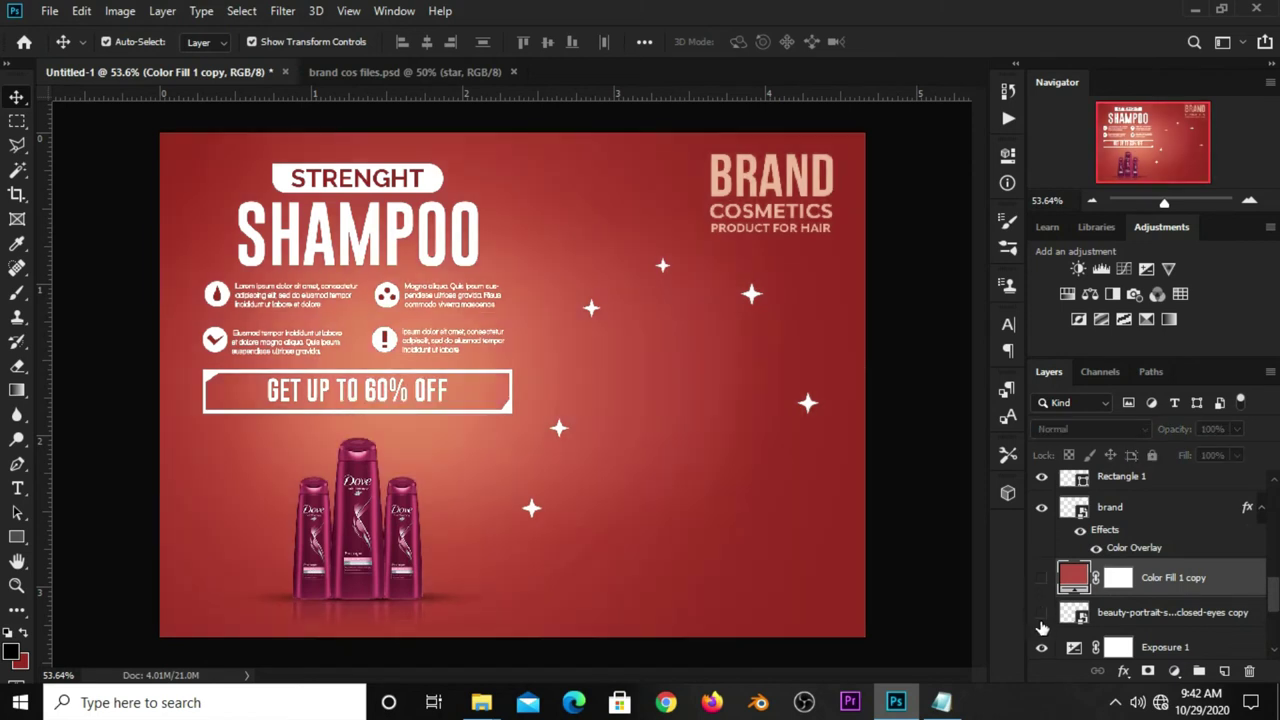
click(1041, 613)
click(1041, 613)
click(1041, 578)
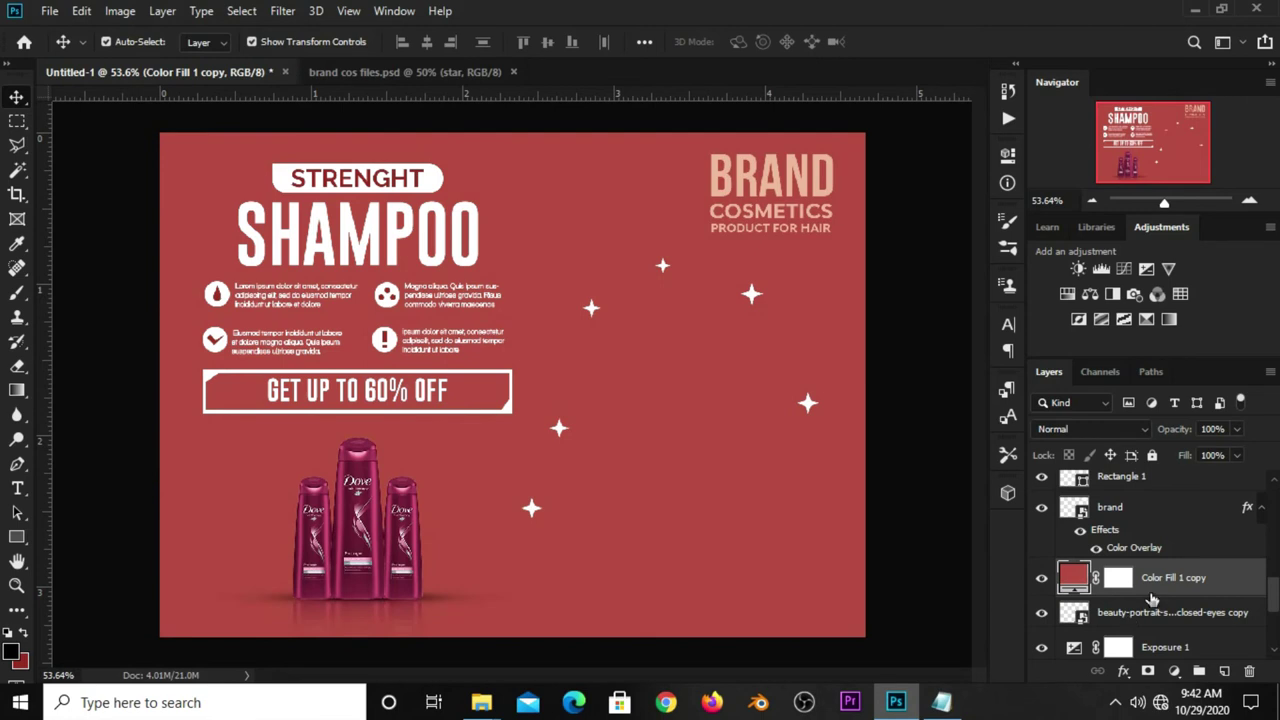
Step: Convert Color Fill 1 copy to a smart object and clip it to the model portrait
right_click(1155, 582)
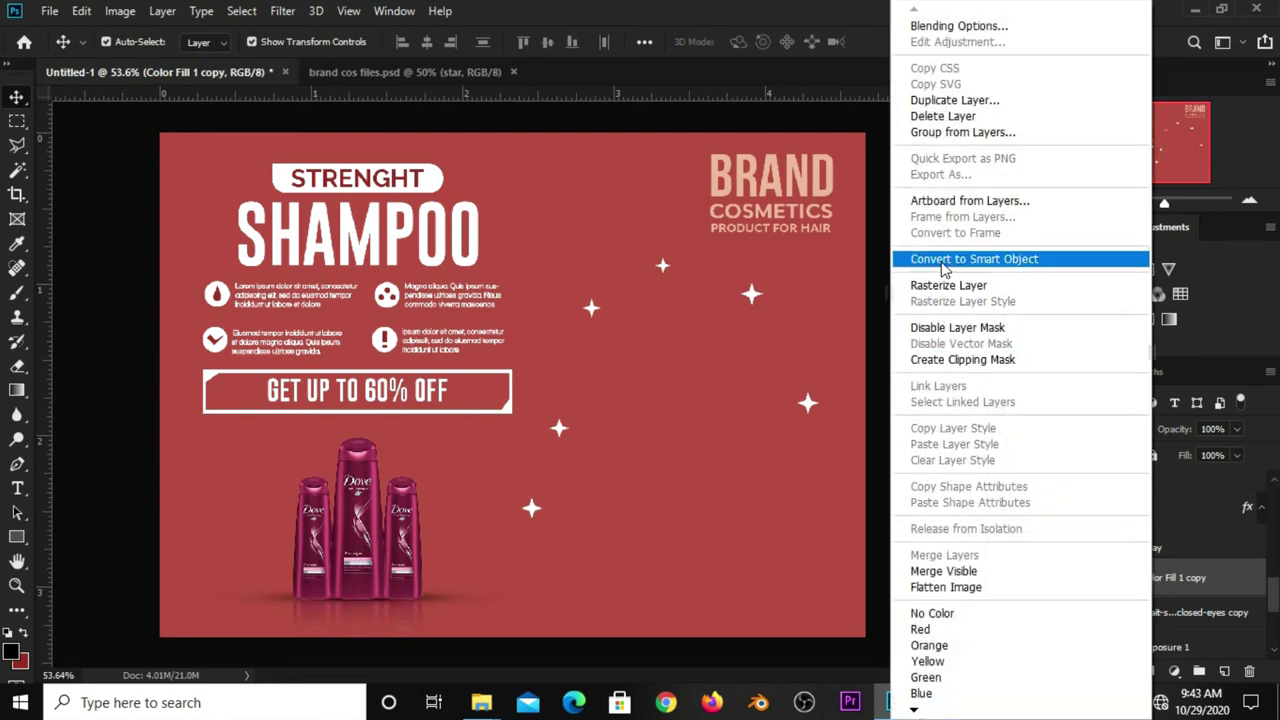
click(945, 259)
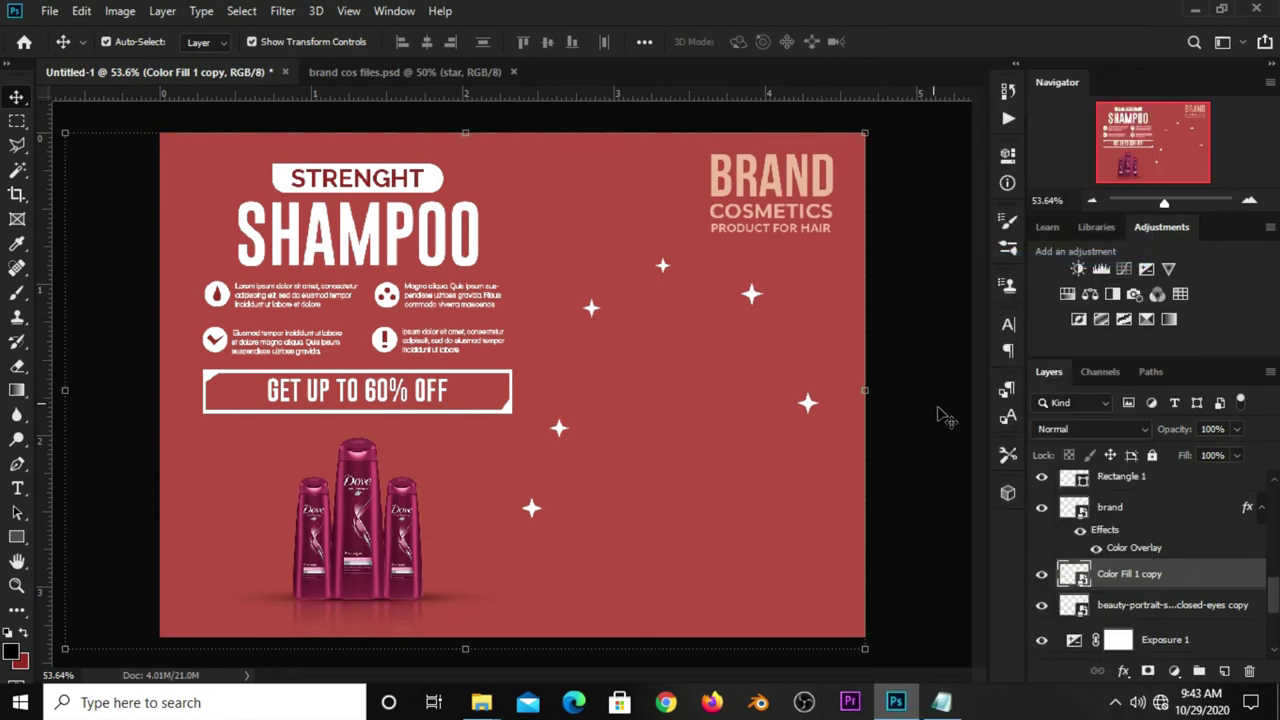
click(1041, 575)
click(1041, 575)
right_click(1131, 577)
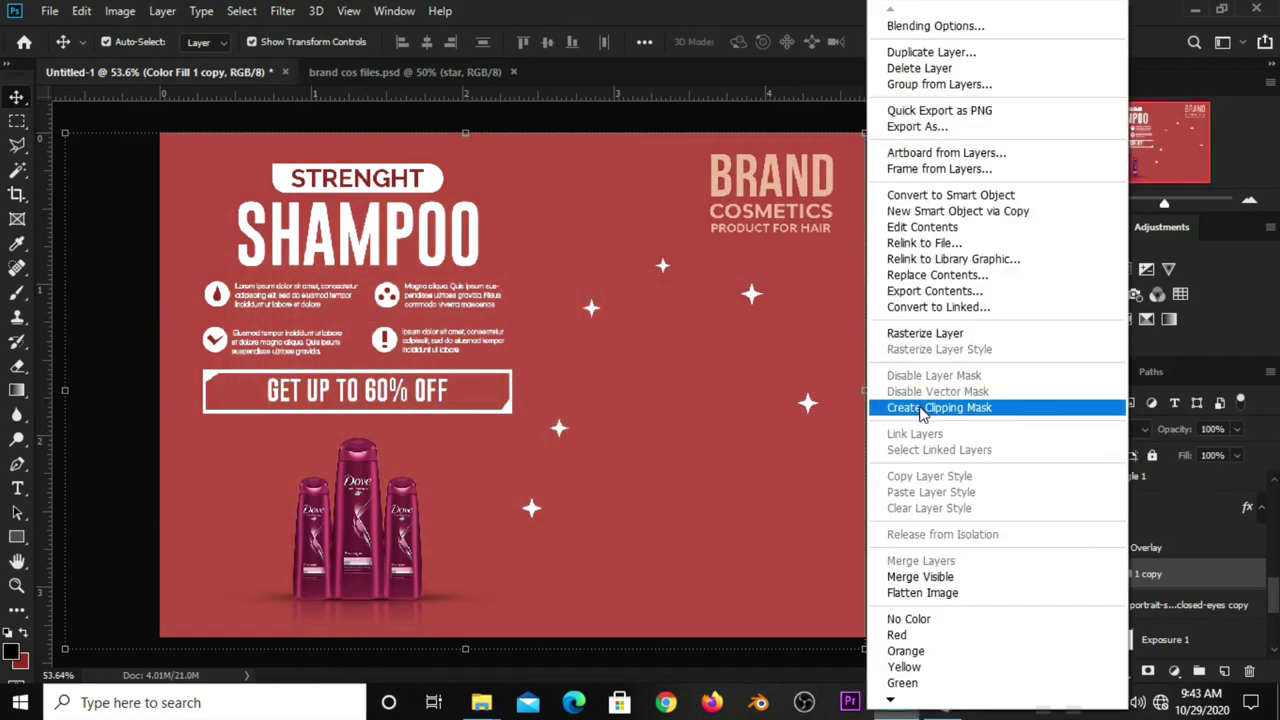
click(922, 408)
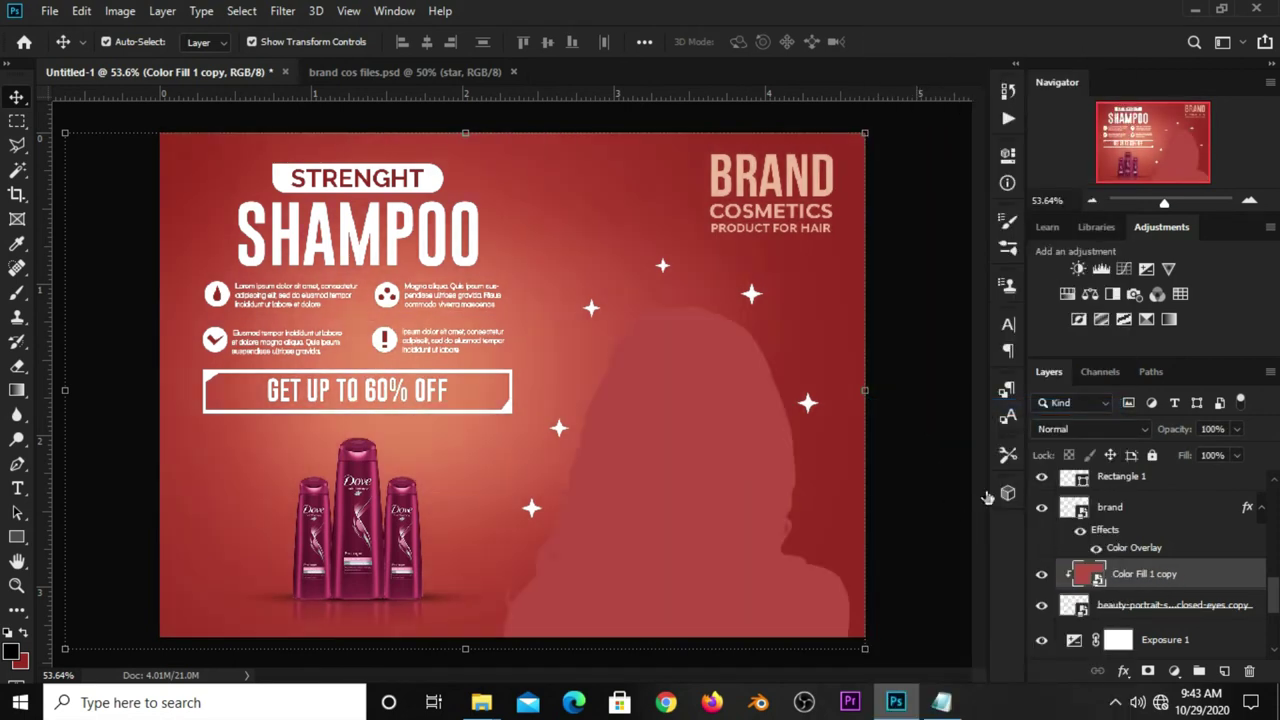
Step: Apply a 164.7 px Gaussian Blur to the red fill copy
click(283, 11)
mouse_move(292, 224)
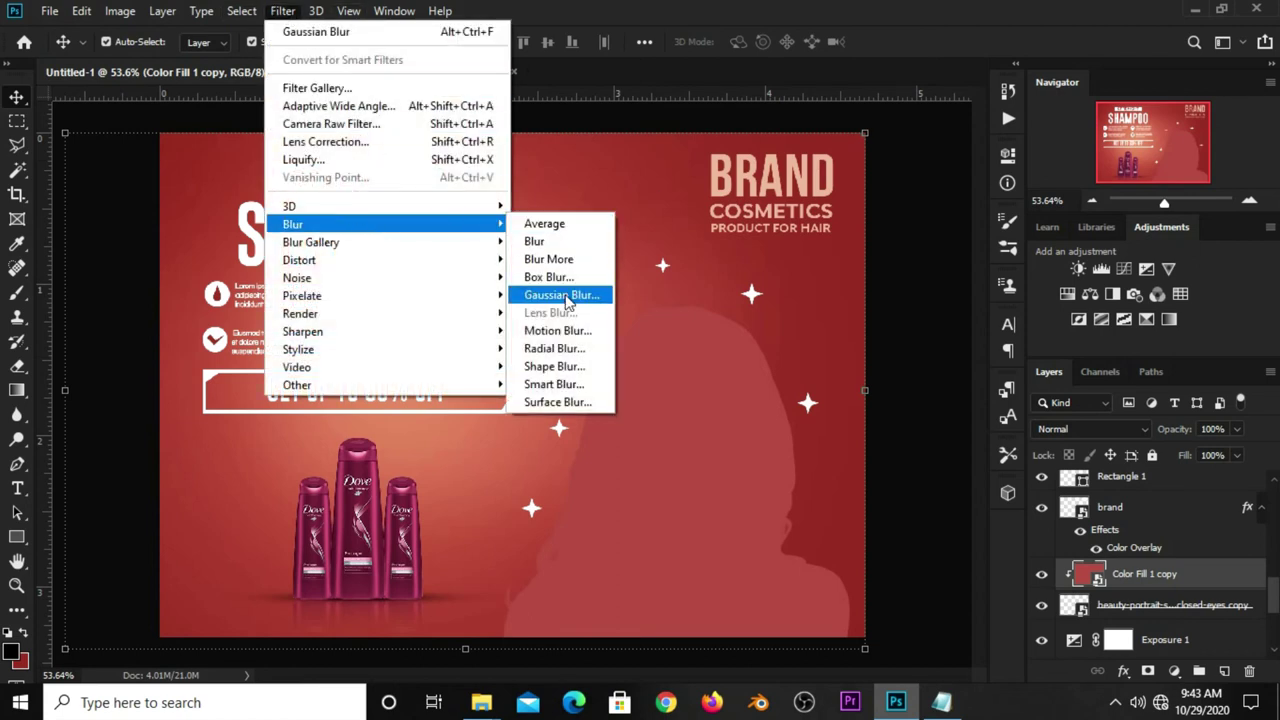
click(565, 294)
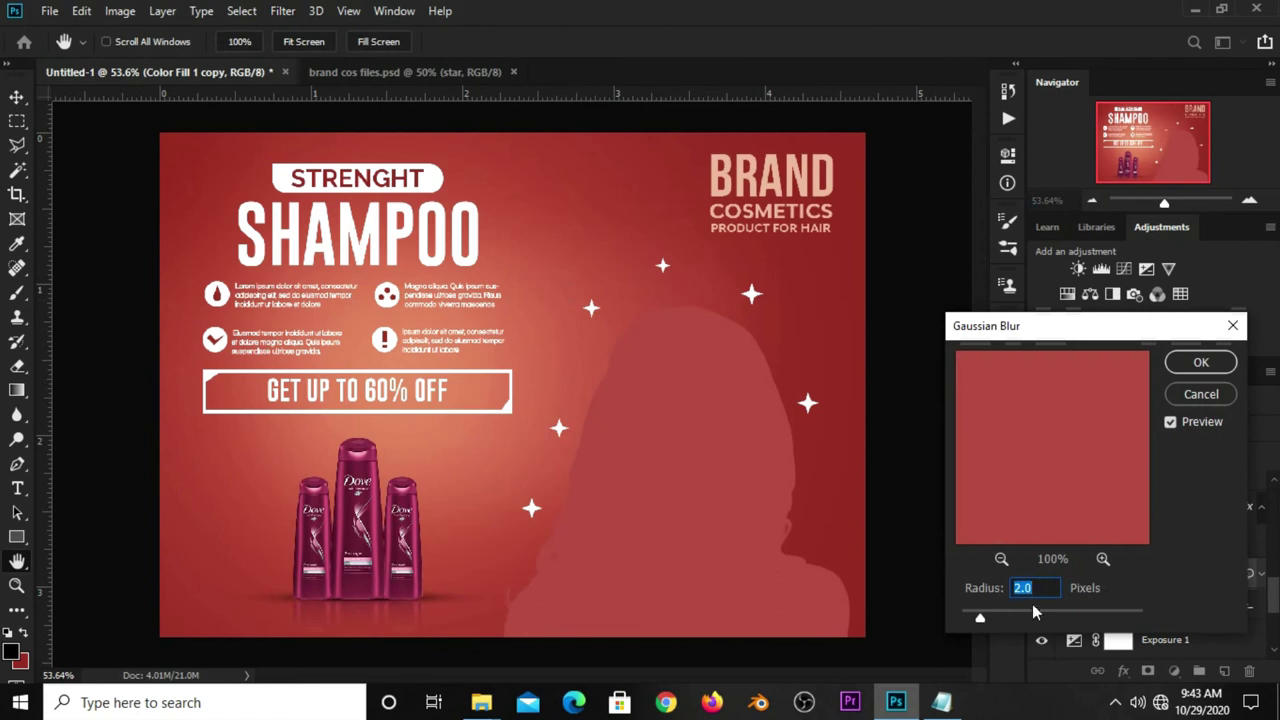
drag(979, 619, 1096, 621)
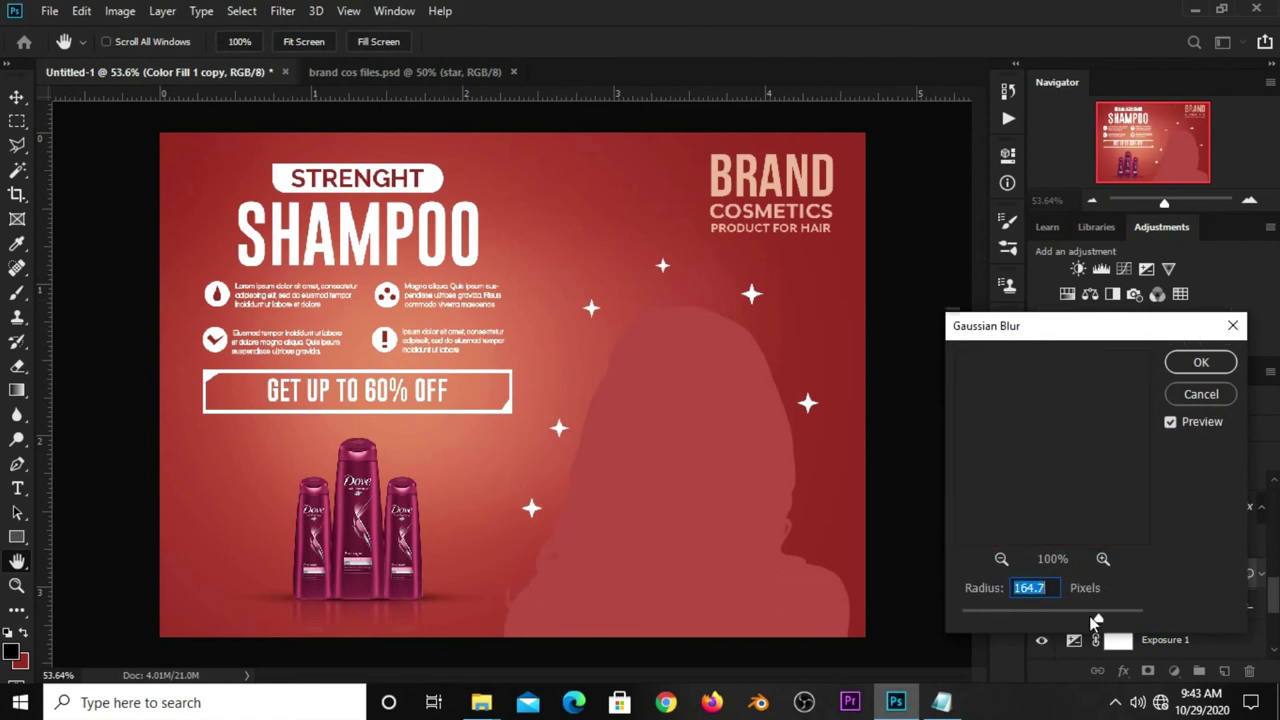
click(1199, 364)
Step: Set the fill copy to Soft Light blend mode at 29% opacity
click(1081, 431)
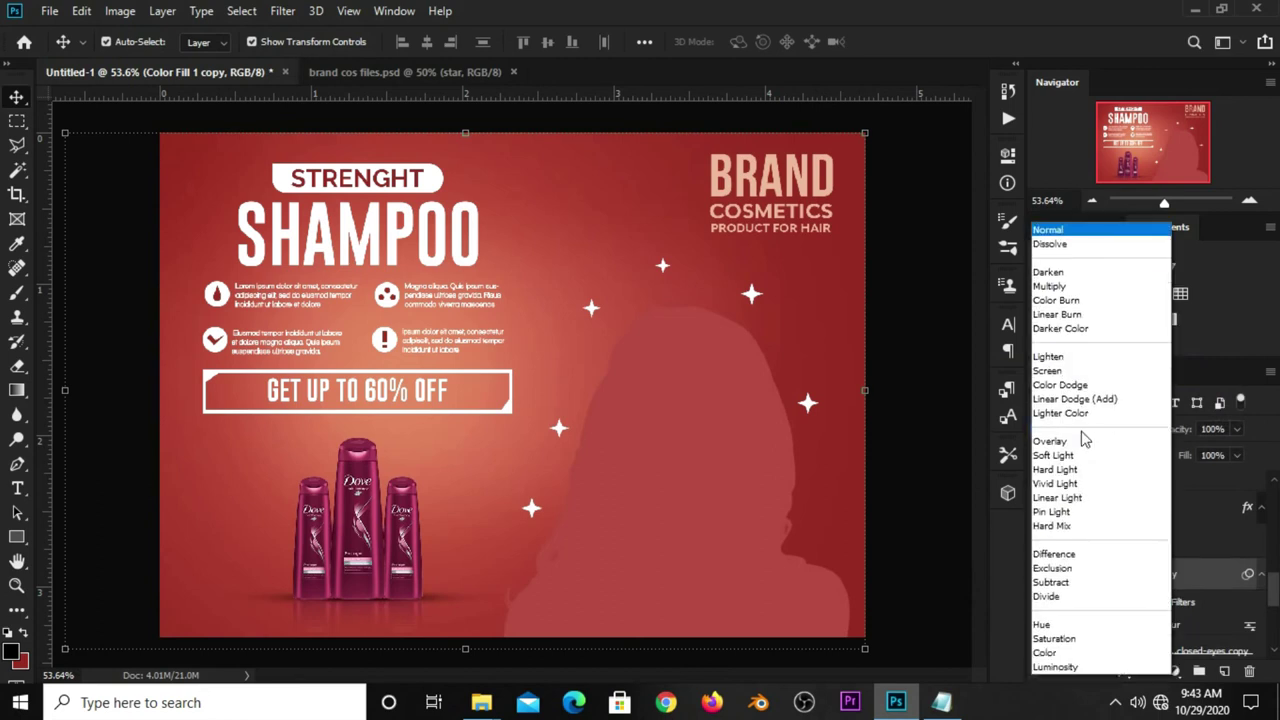
click(1078, 456)
click(1238, 431)
drag(1213, 454, 1181, 454)
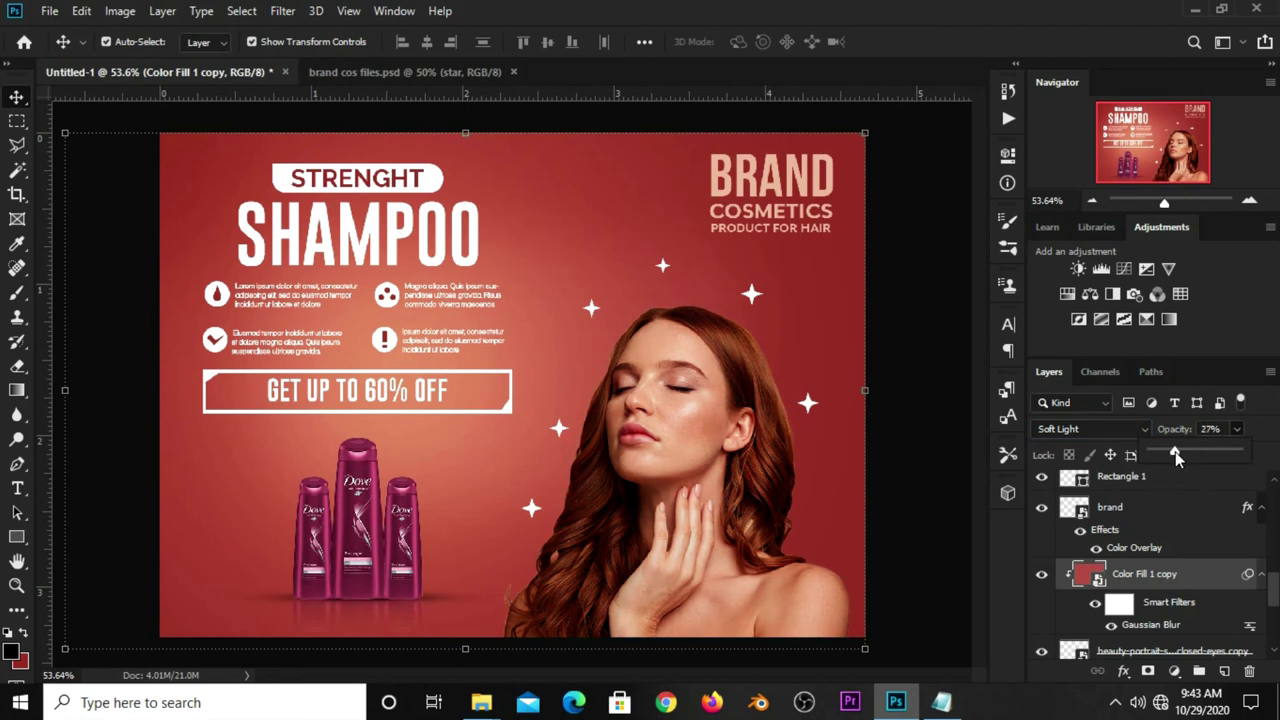
click(952, 537)
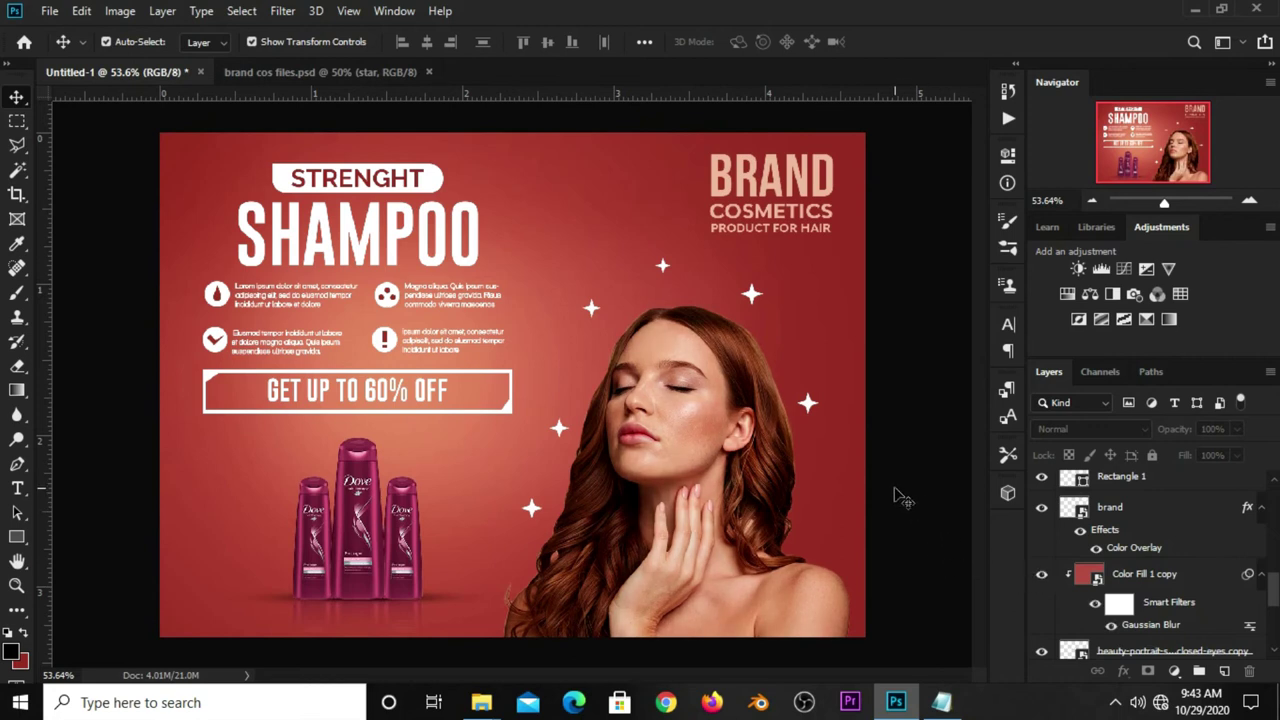
Step: Add empty Layer 5 at the top of the stack, above the sparkle star copies
scroll(1137, 547, up, 1)
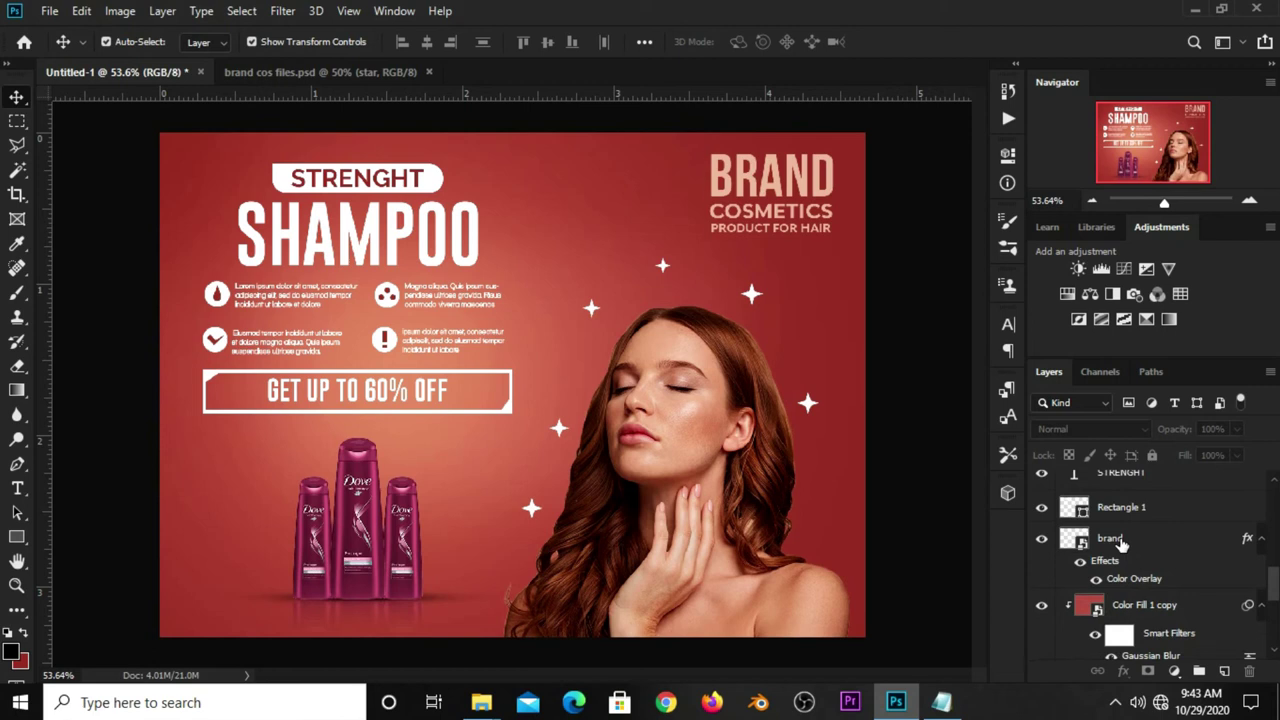
click(1122, 541)
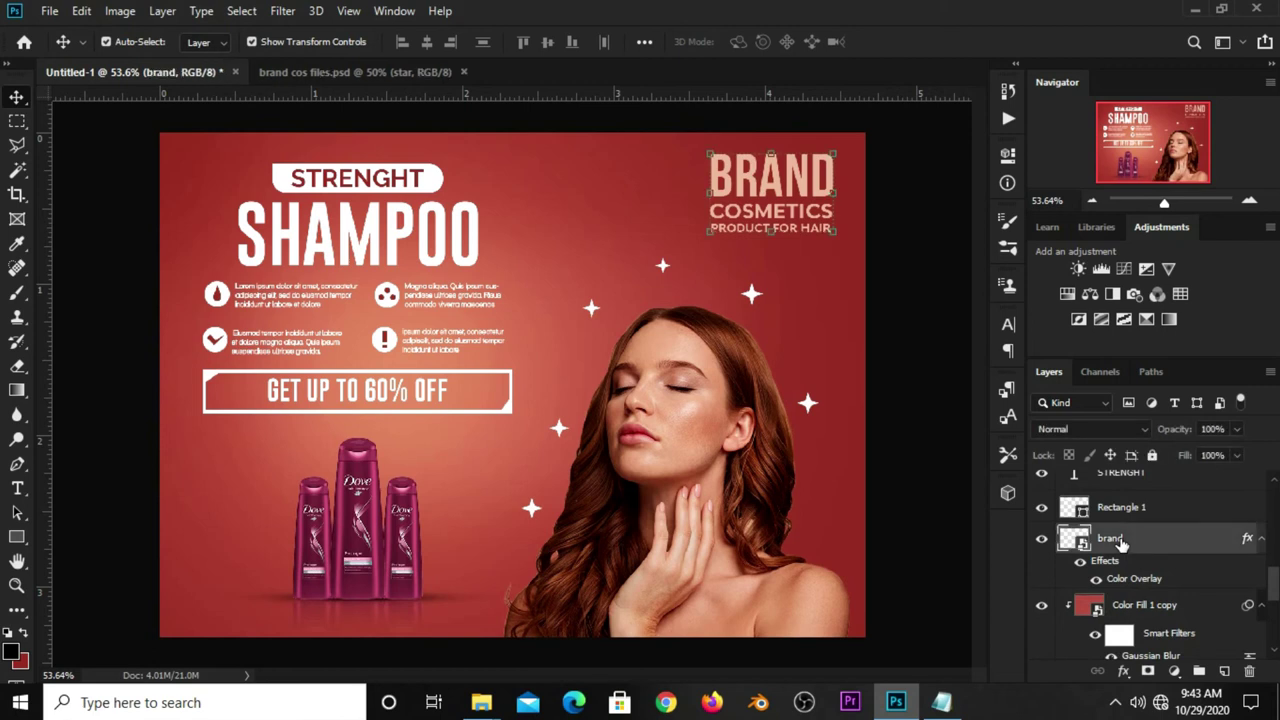
click(946, 541)
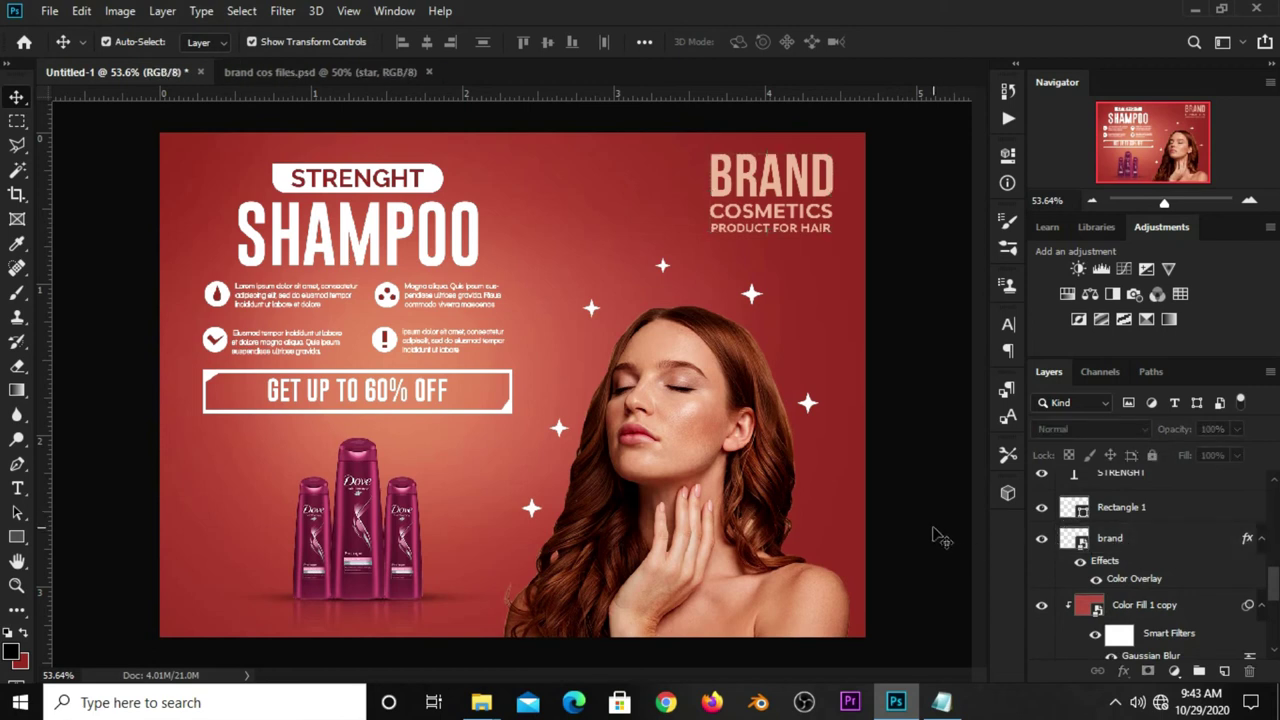
click(1224, 674)
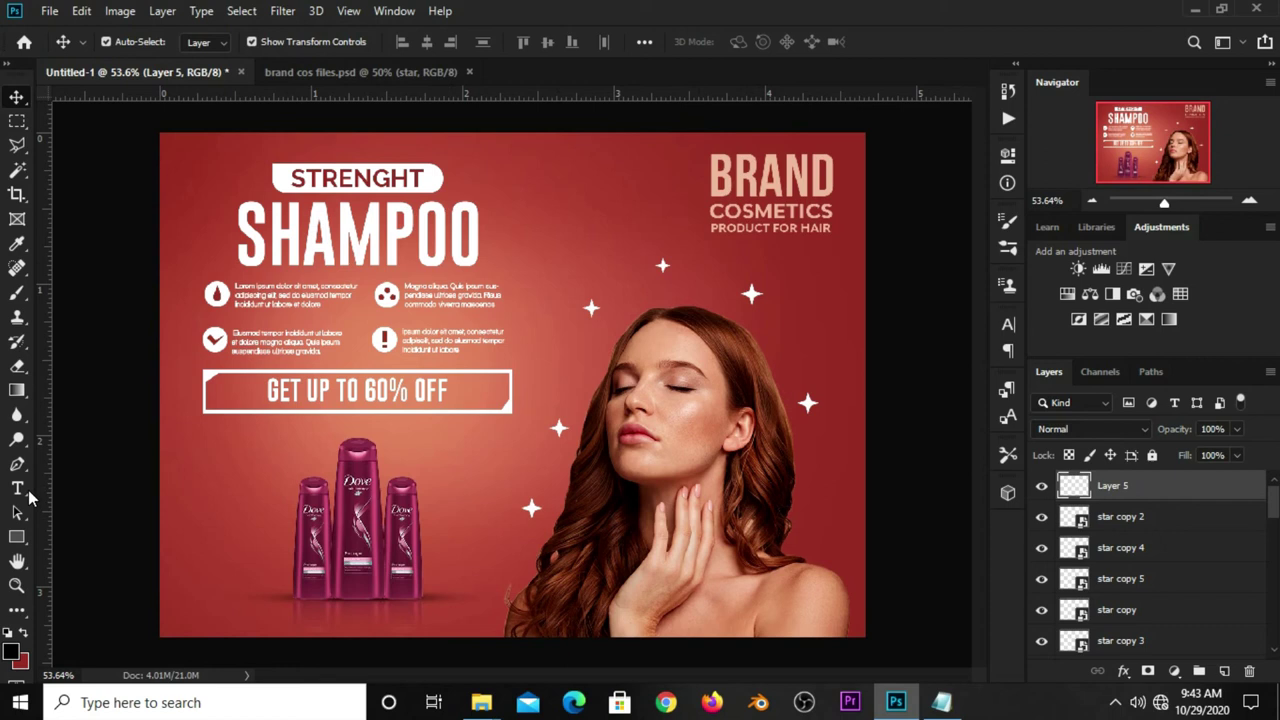
Step: Draw a closed crescent pen path along the hair below the model's chin
click(17, 463)
click(60, 461)
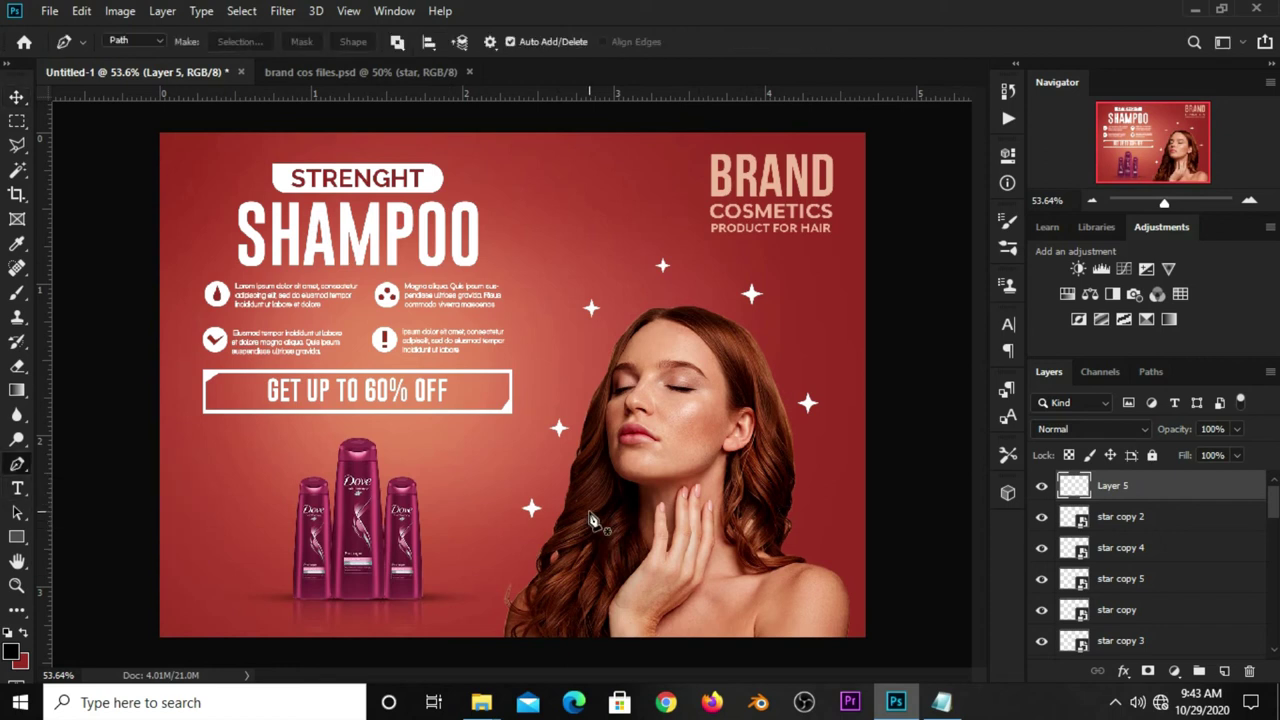
scroll(646, 533, up, 4)
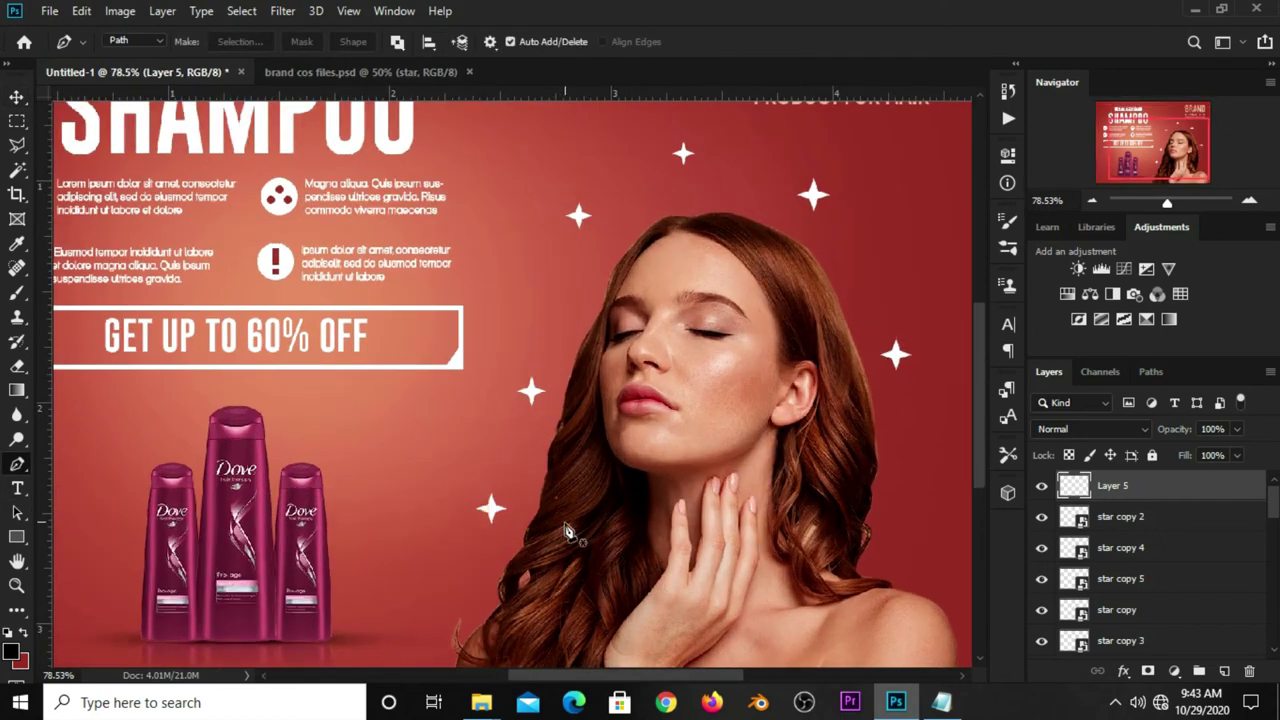
click(541, 486)
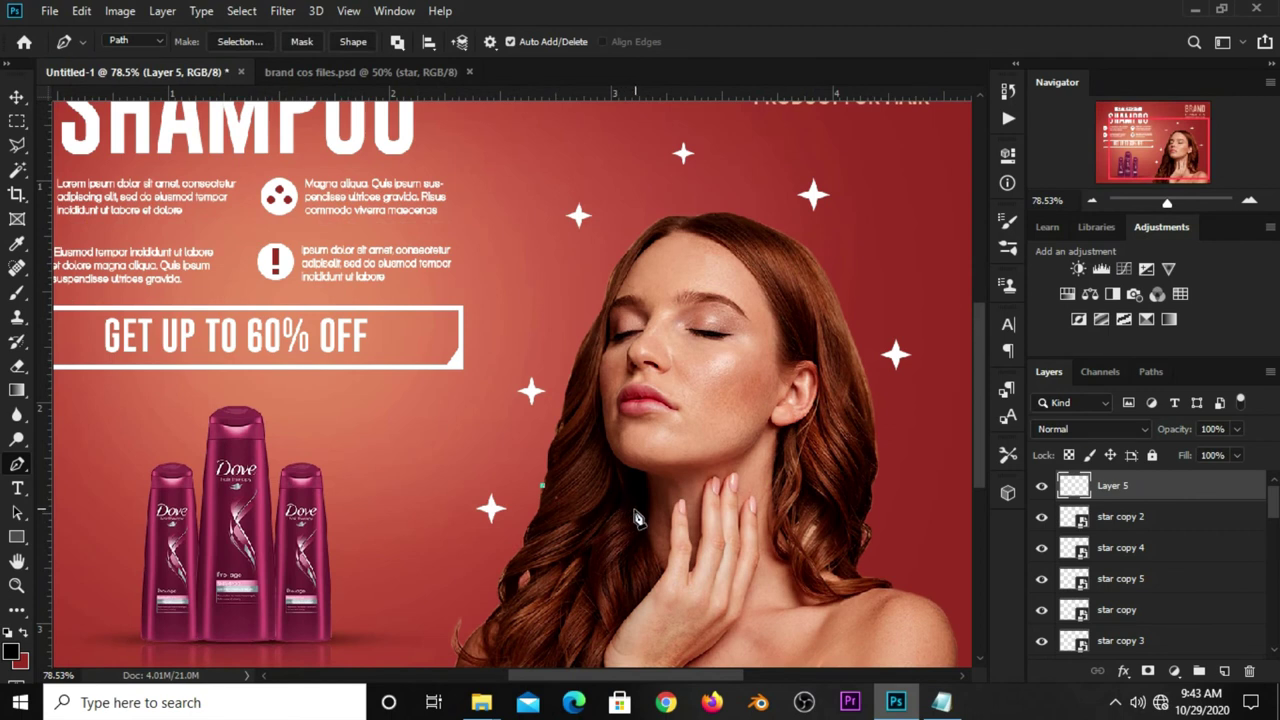
drag(640, 510, 567, 508)
drag(544, 490, 587, 507)
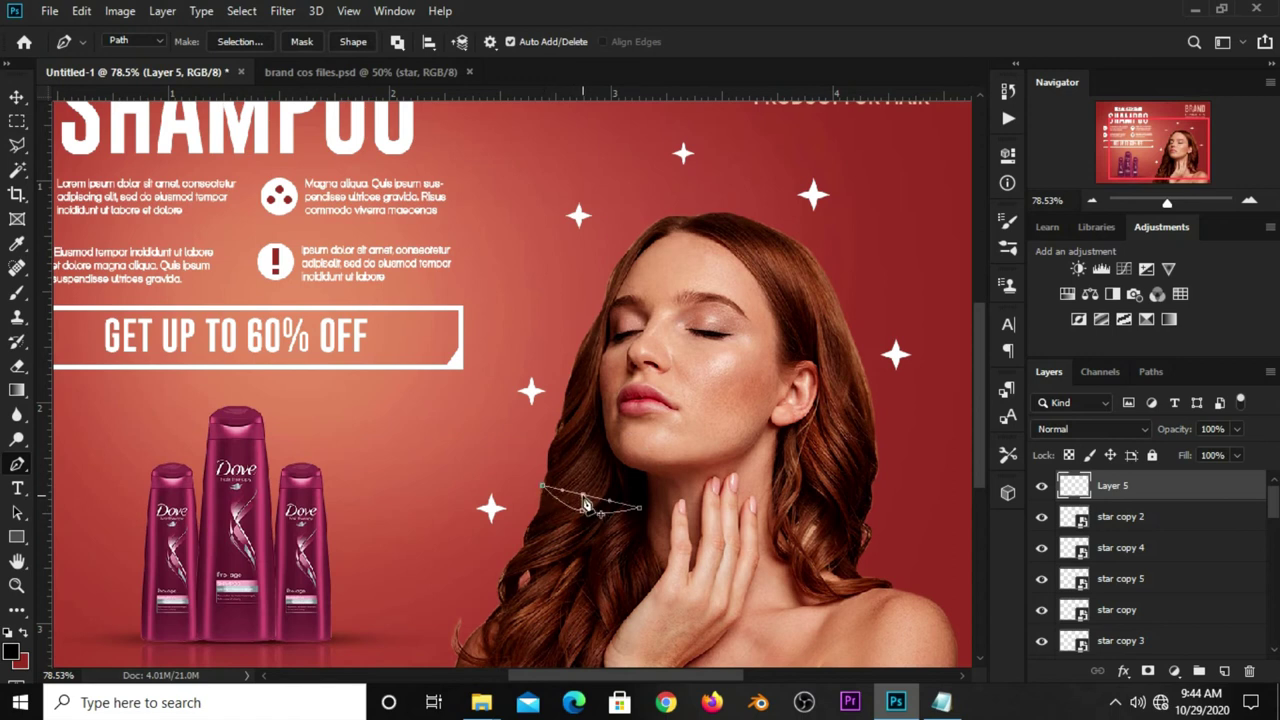
drag(583, 504, 581, 510)
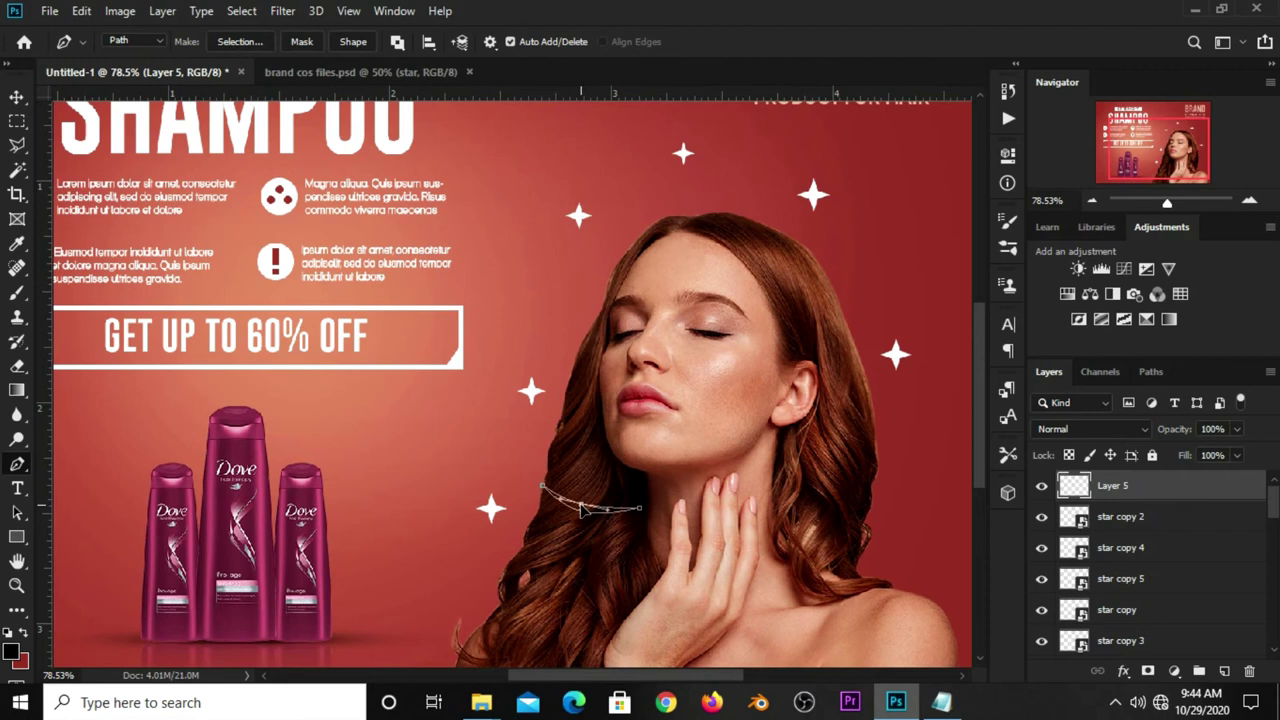
Step: Convert the crescent path into a selection with Make Selection
scroll(603, 509, up, 2)
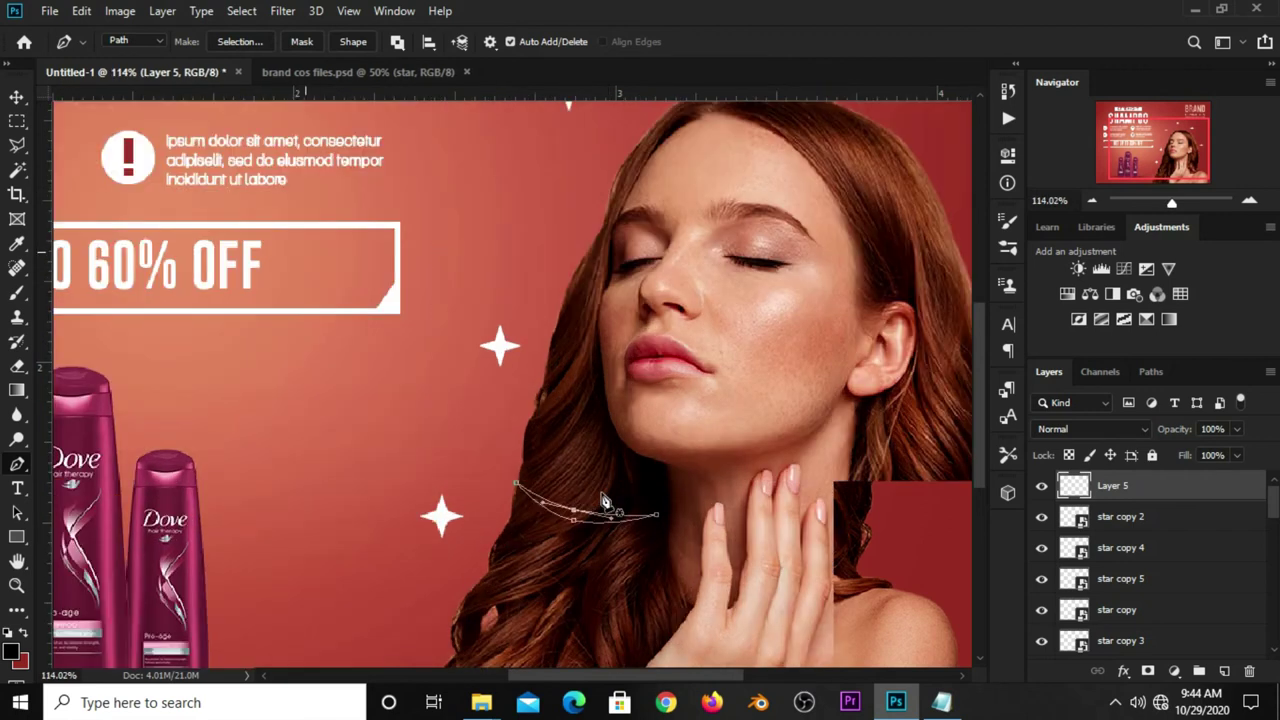
scroll(600, 512, up, 2)
scroll(580, 520, up, 1)
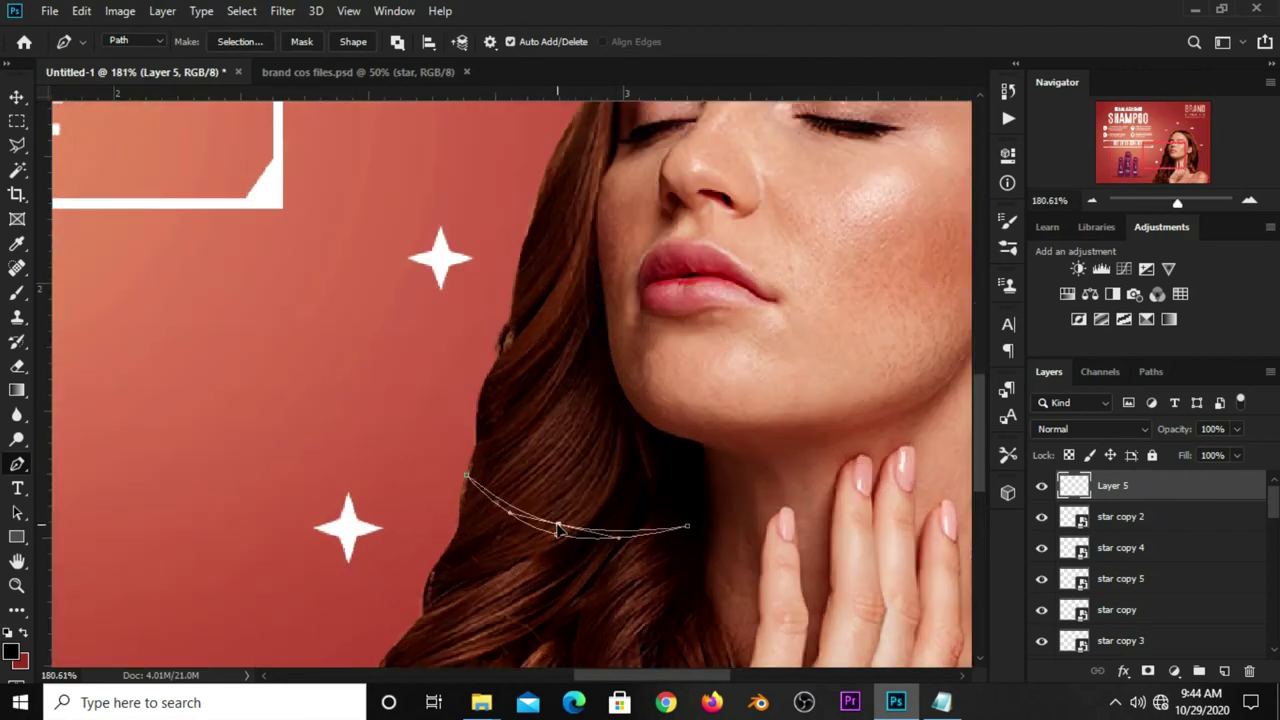
right_click(567, 533)
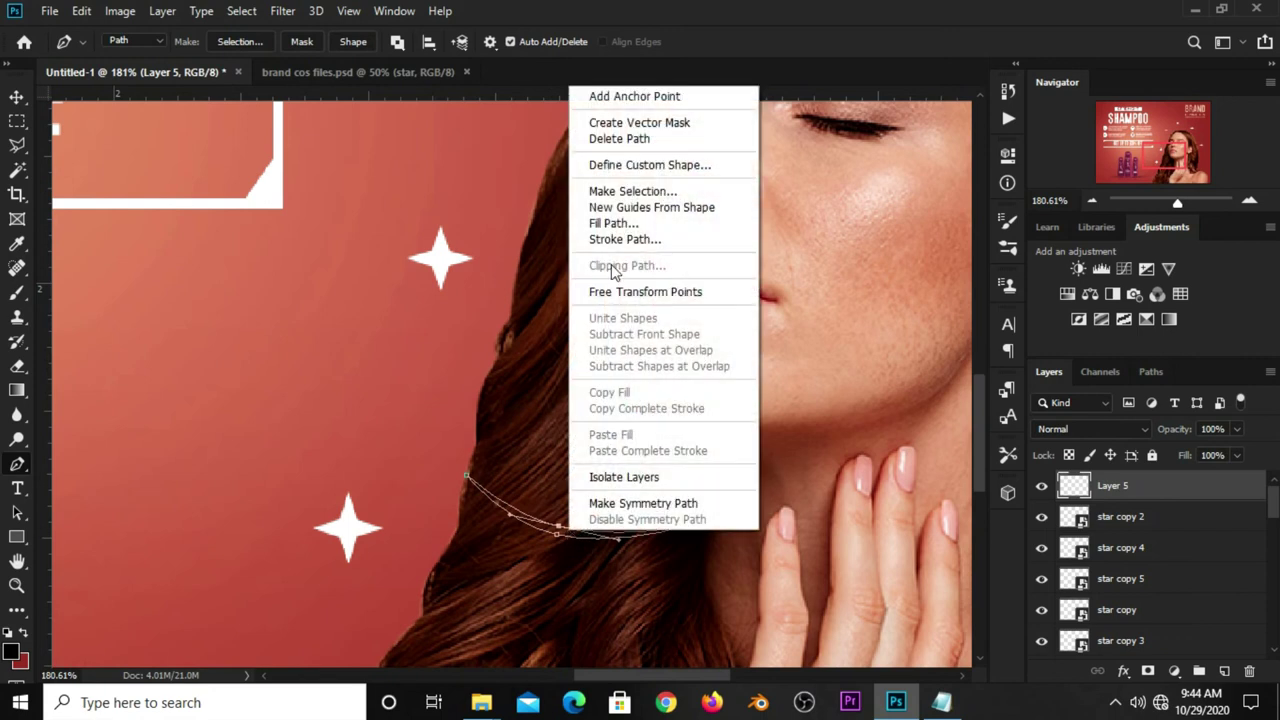
click(632, 191)
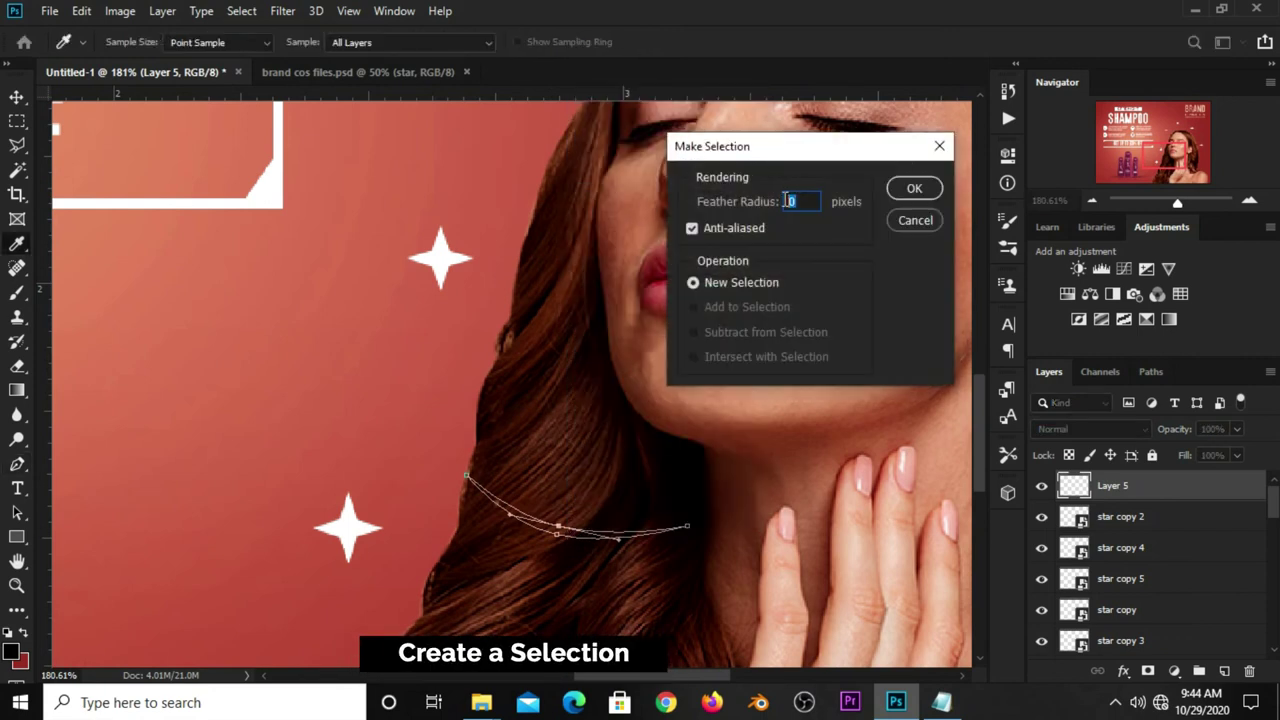
click(910, 189)
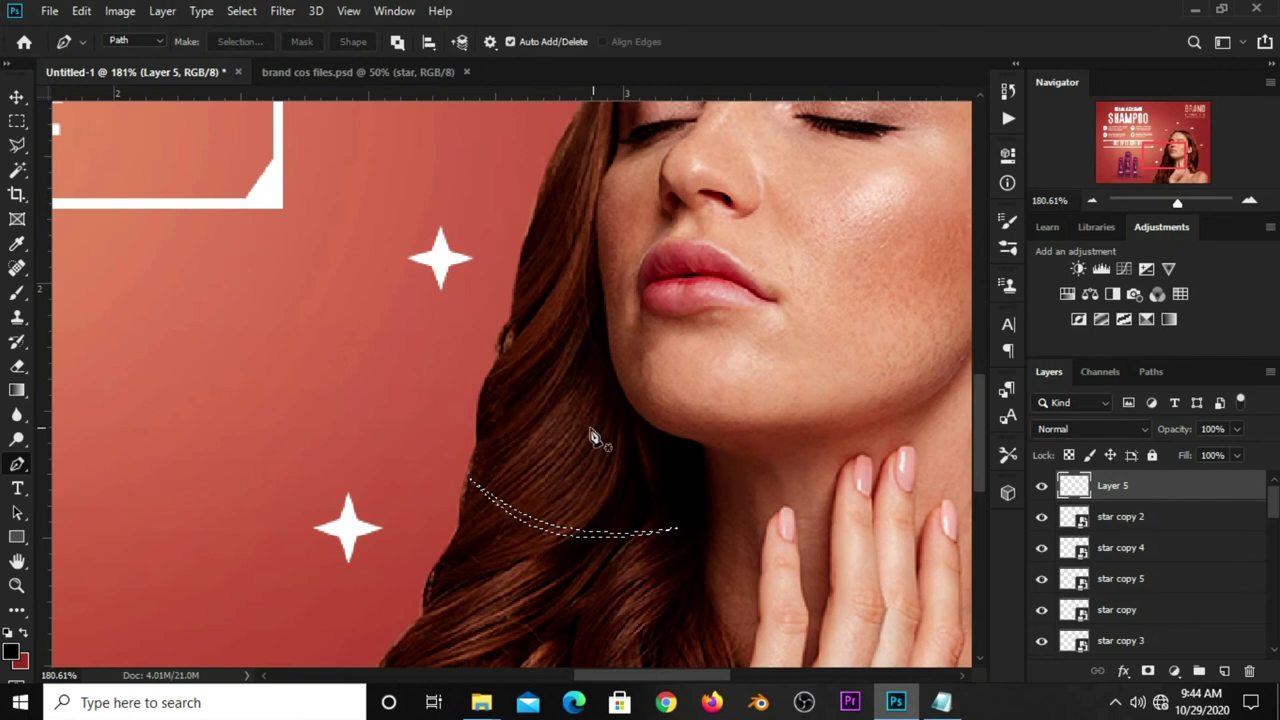
Step: Fill the crescent selection on Layer 5 with white (ffffff), then deselect
click(18, 120)
click(80, 124)
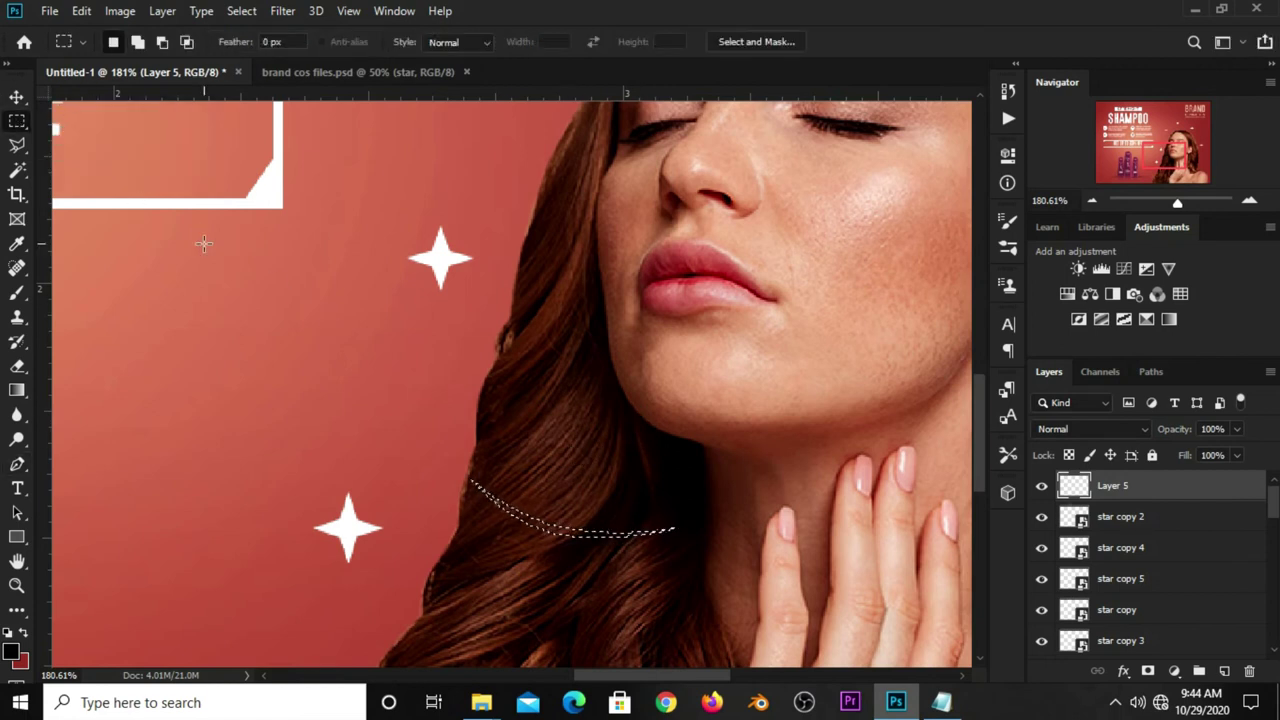
right_click(569, 531)
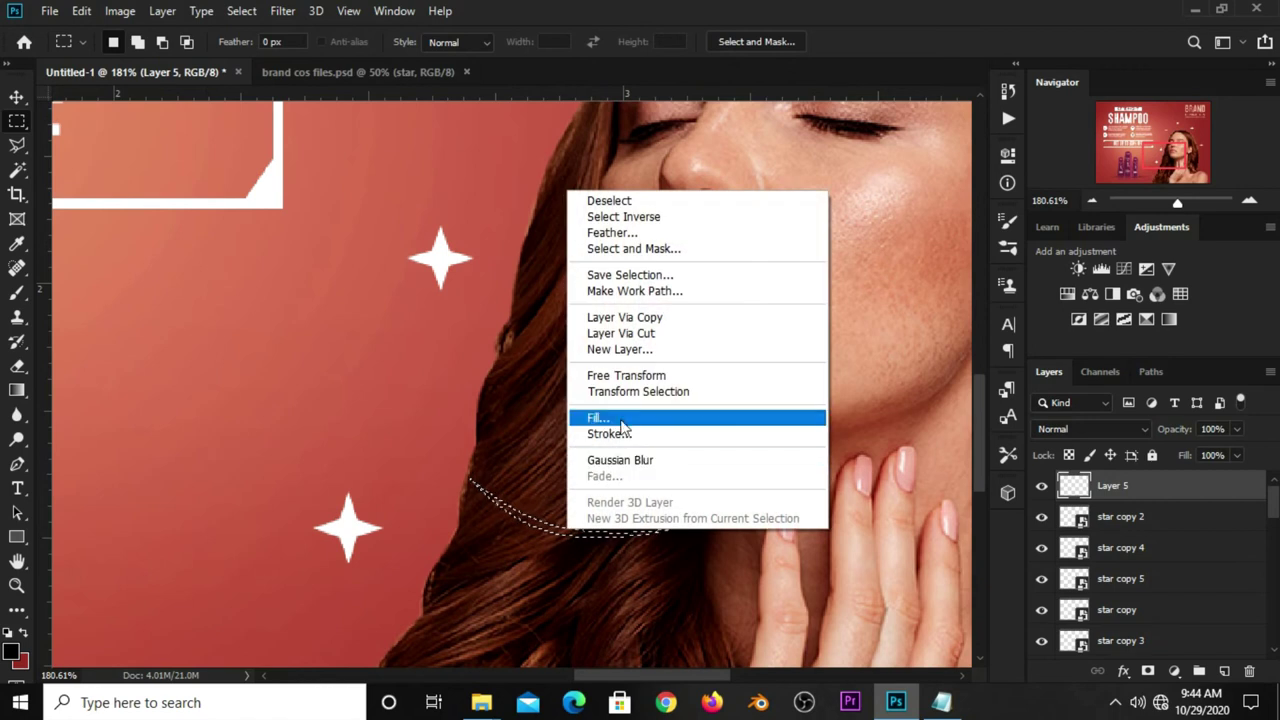
click(620, 418)
click(645, 164)
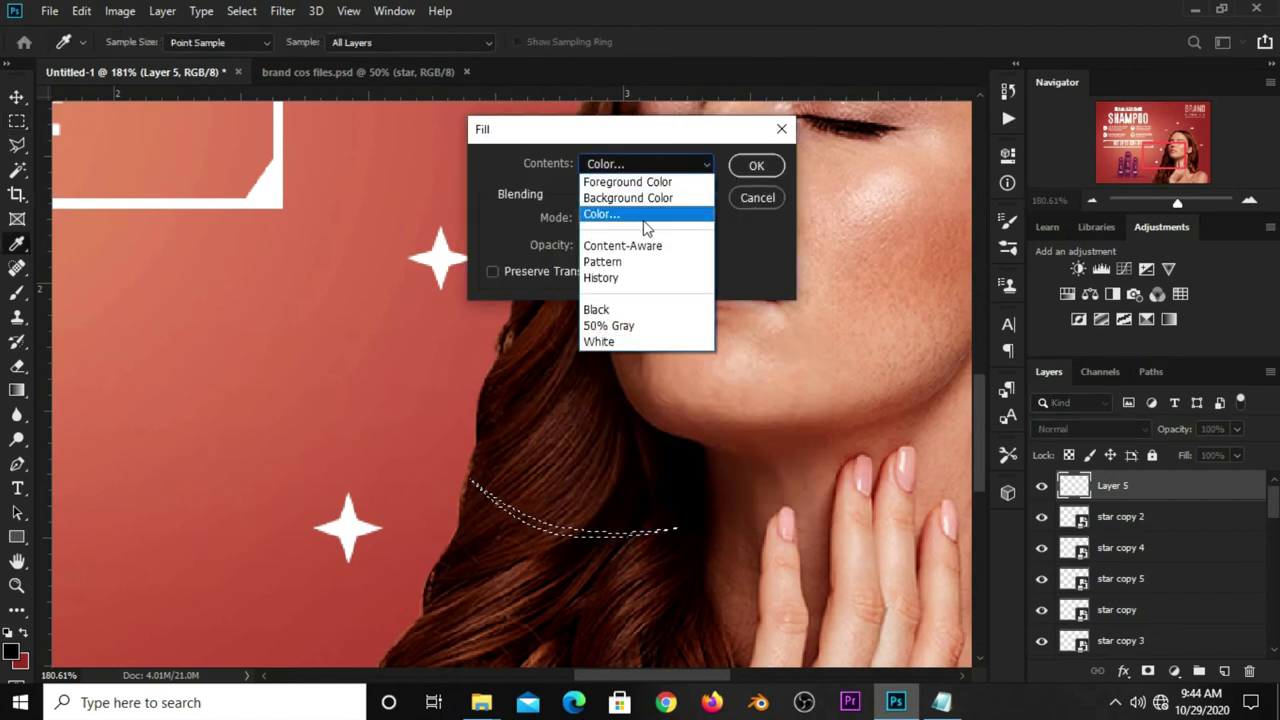
click(643, 220)
text(ffffff)
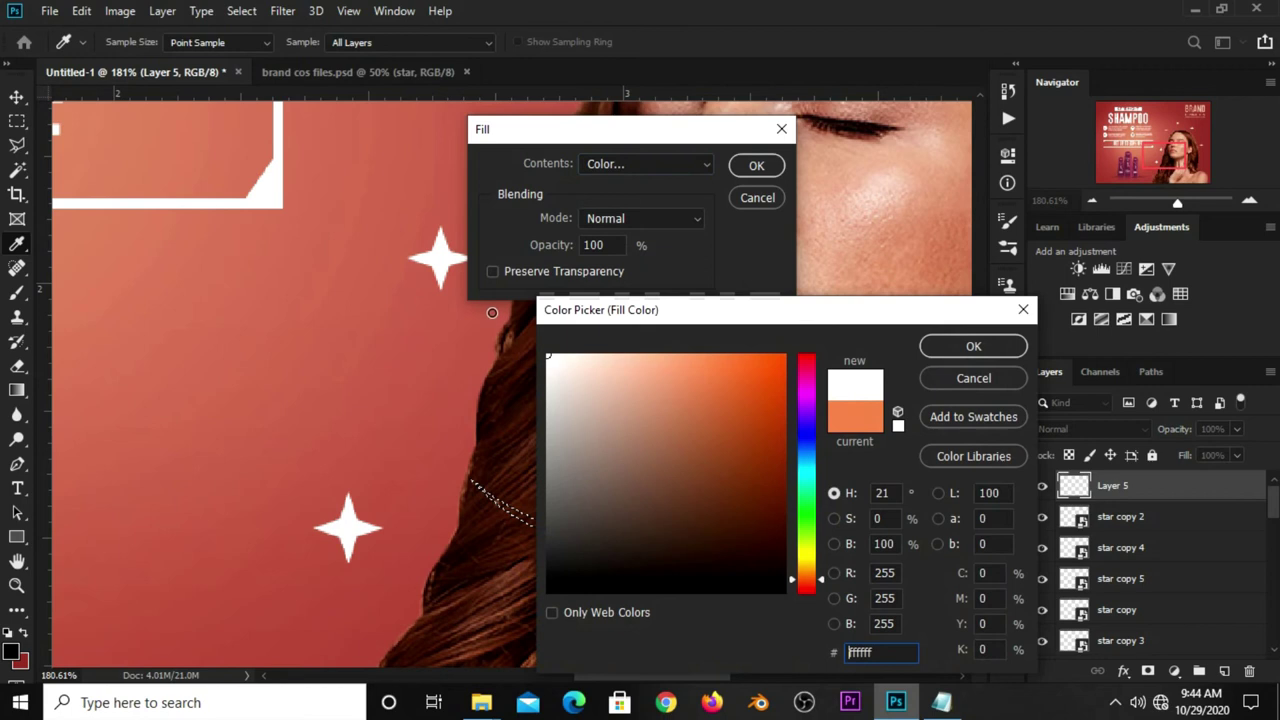
click(854, 653)
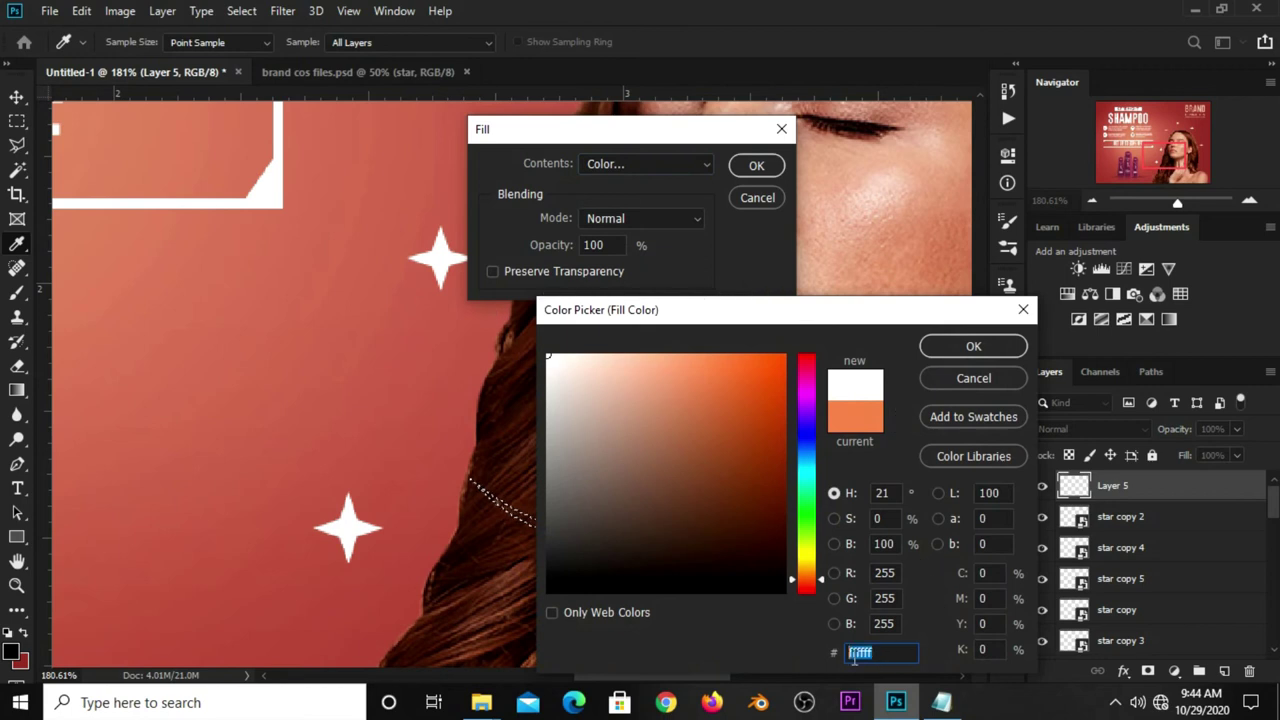
click(945, 347)
click(757, 166)
key(m)
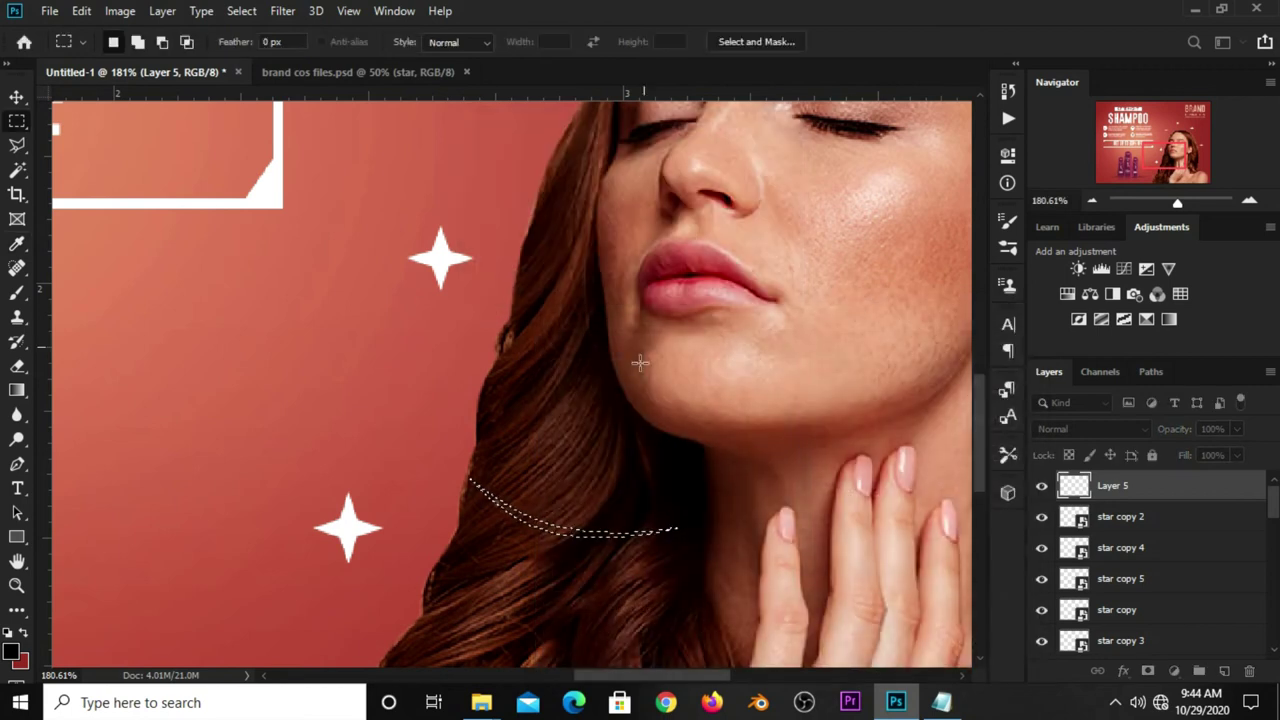
key(ctrl+d)
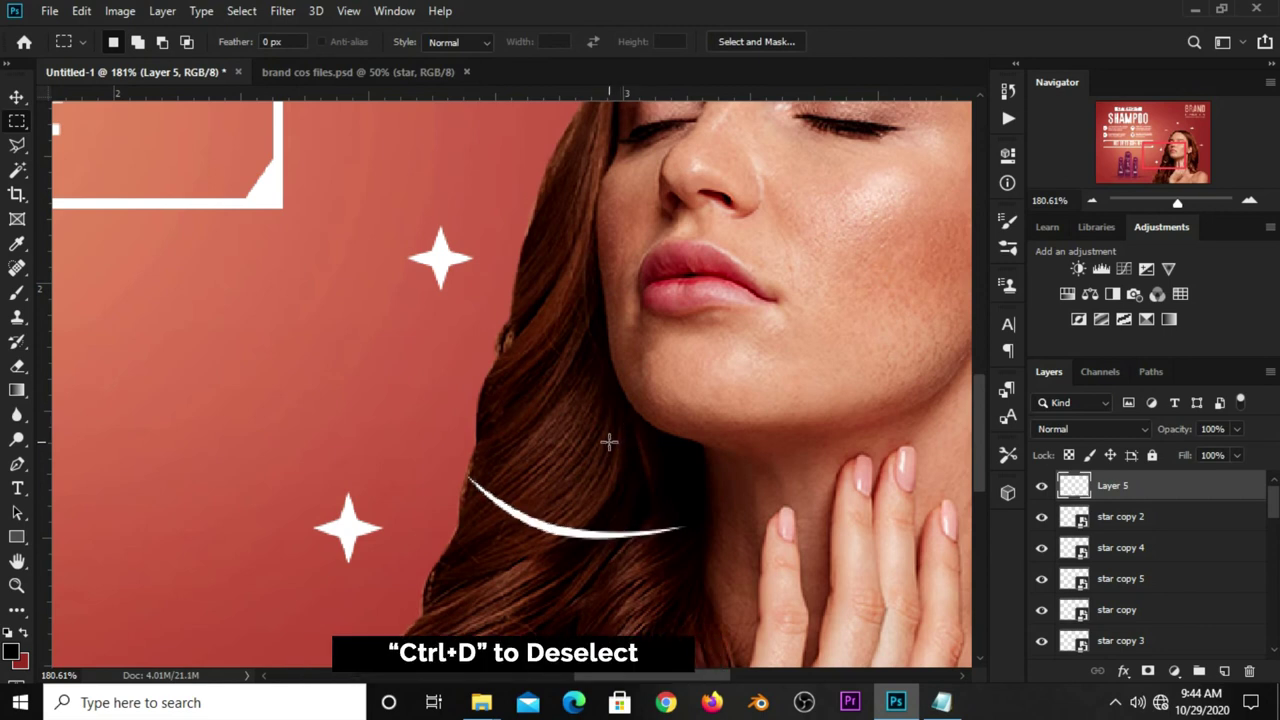
Step: Toggle Layer 5's visibility to check the white crescent
key(v)
click(1042, 488)
click(1042, 490)
Step: Convert Layer 5 to a smart object and warp the crescent into a slim, tapering streak
right_click(1110, 492)
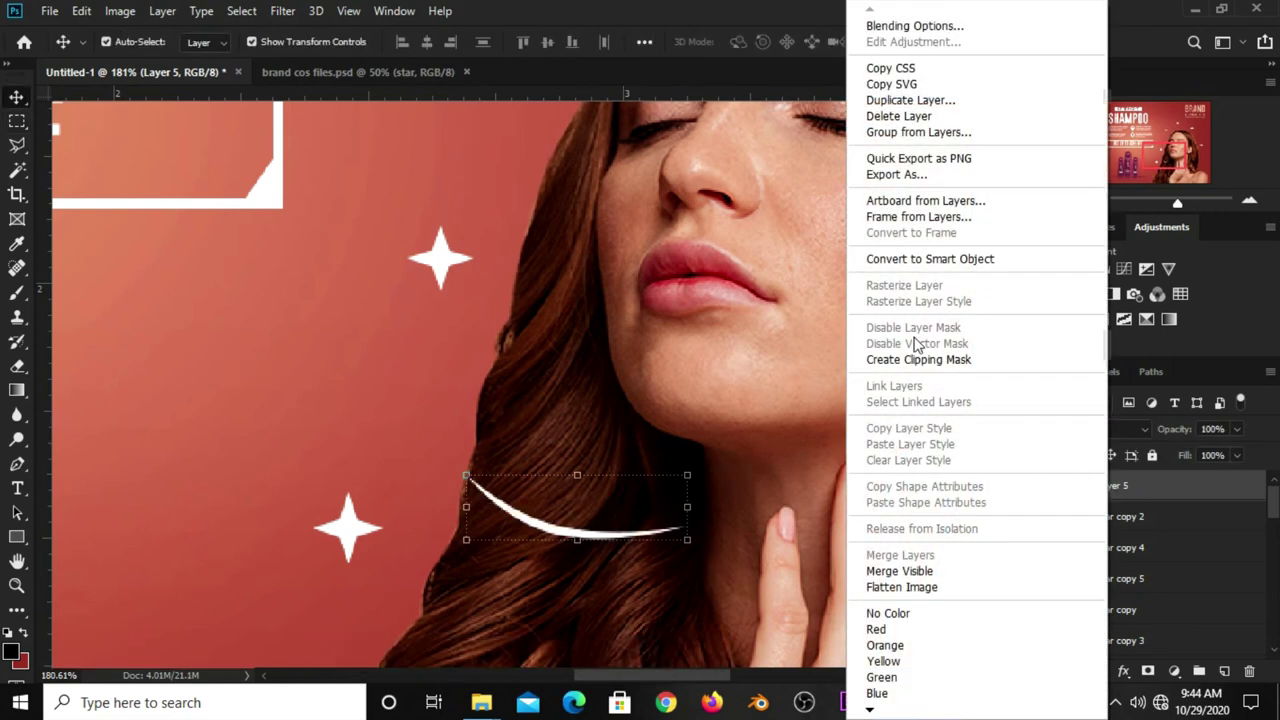
click(910, 260)
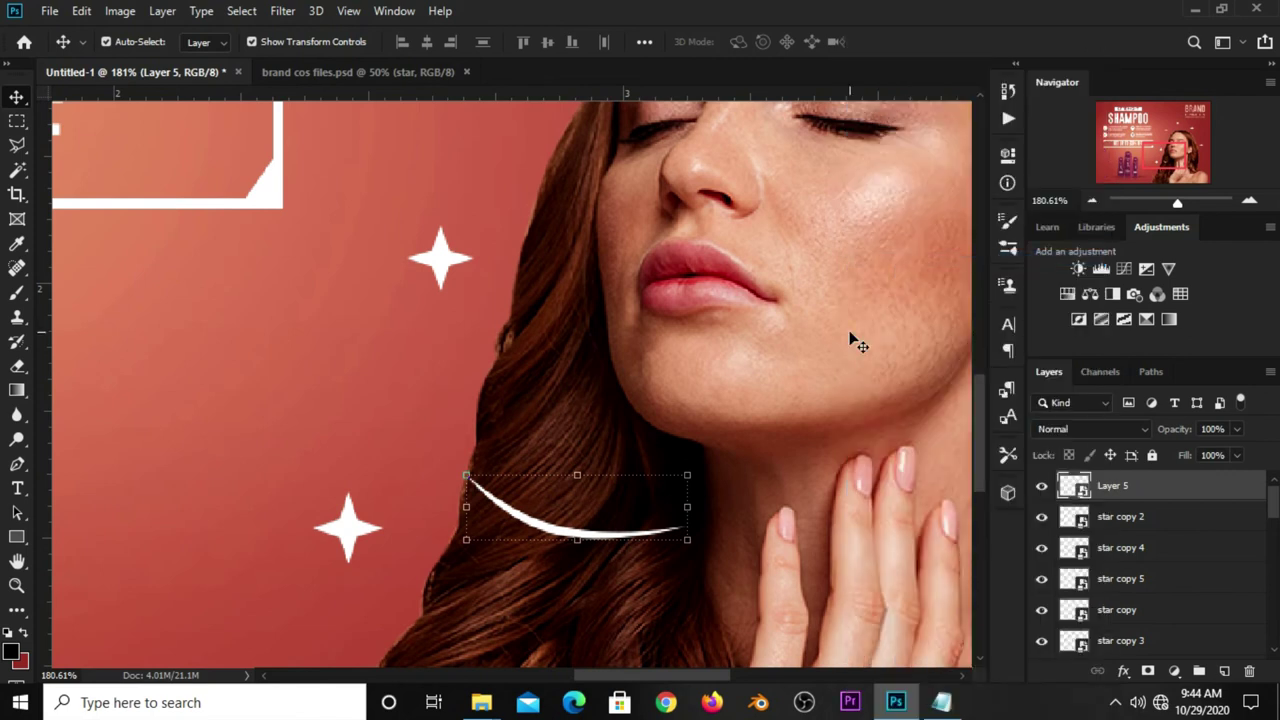
click(578, 472)
right_click(588, 500)
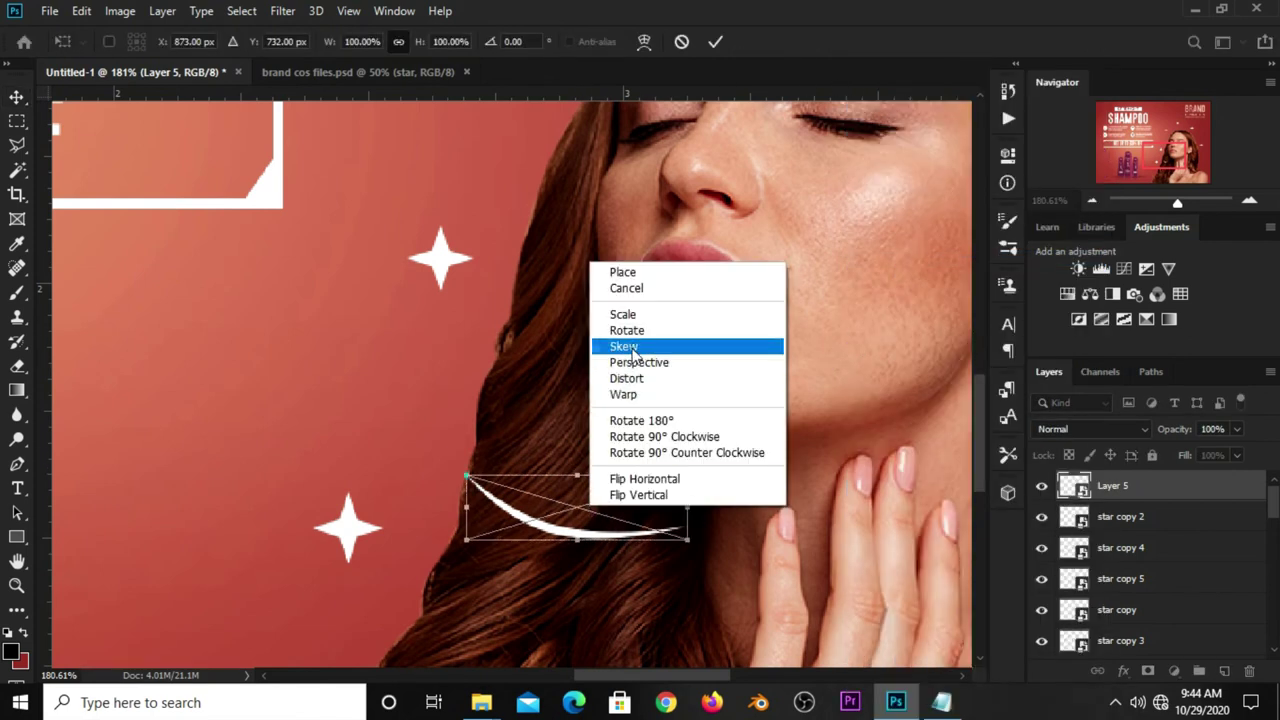
click(624, 394)
mouse_move(557, 538)
mouse_down()
mouse_move(551, 525)
mouse_move(648, 522)
mouse_up()
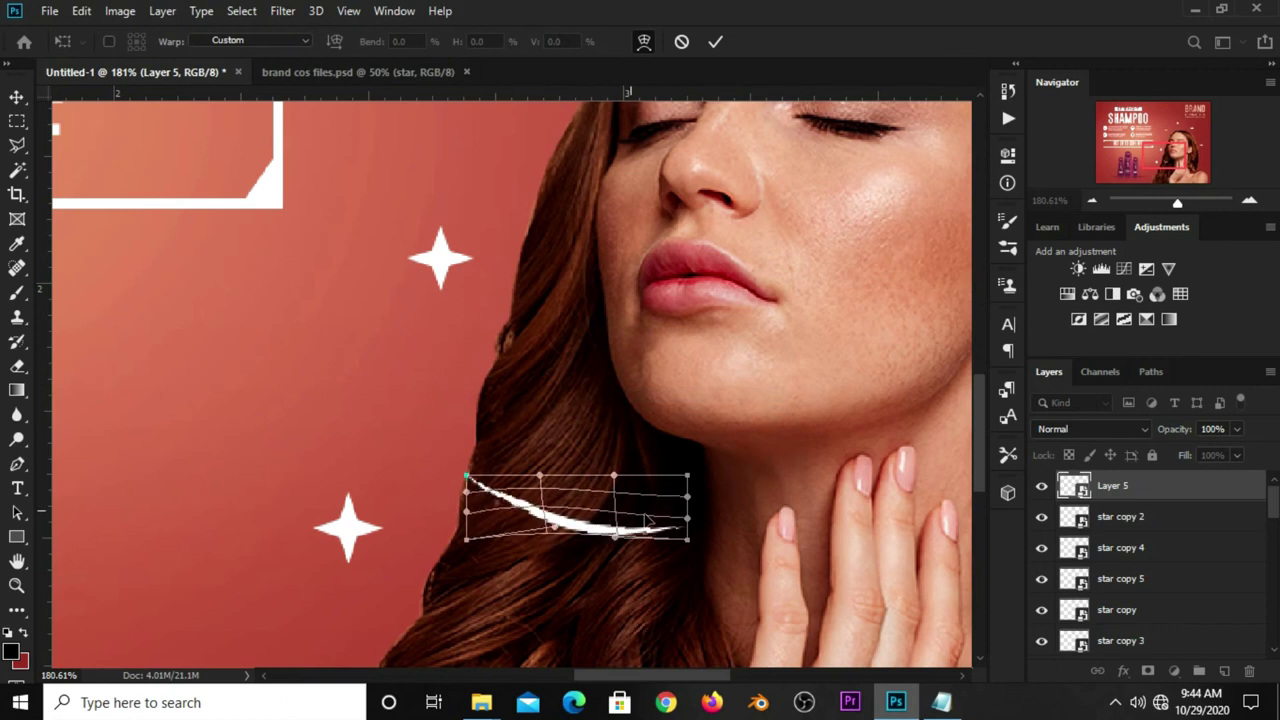
mouse_move(556, 515)
mouse_down()
mouse_move(632, 512)
mouse_move(597, 521)
mouse_up()
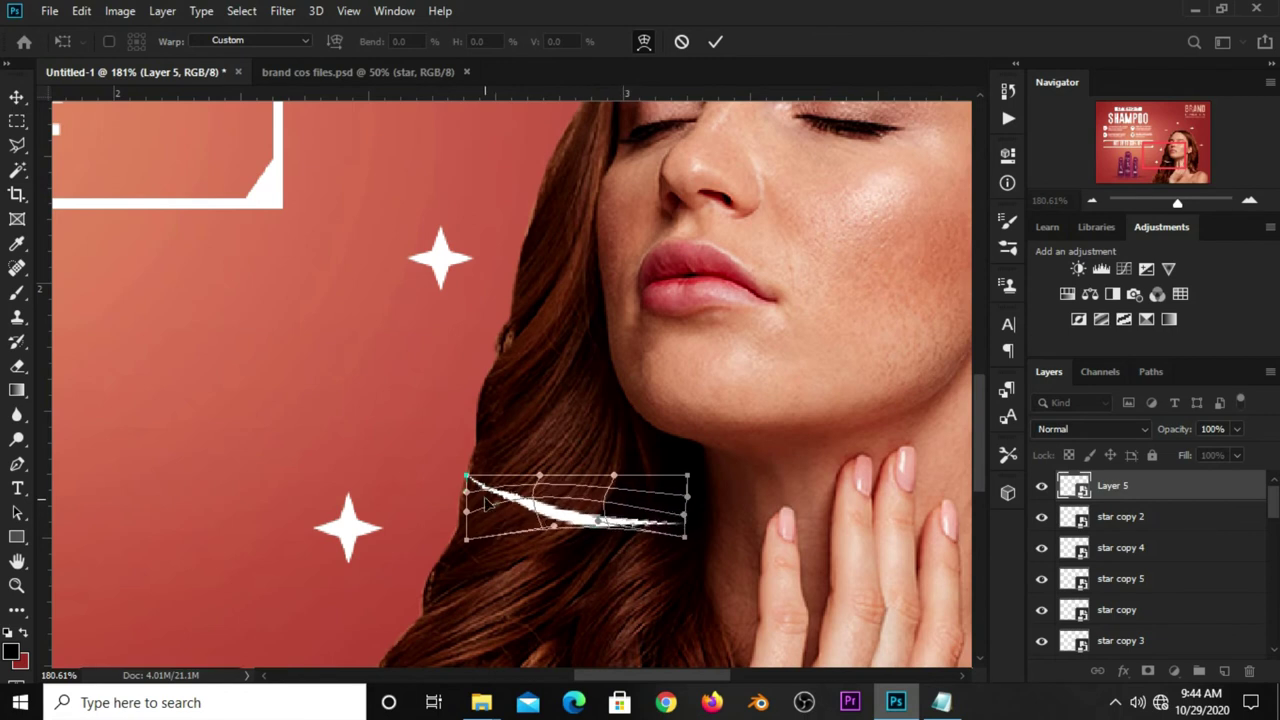
drag(465, 477, 472, 469)
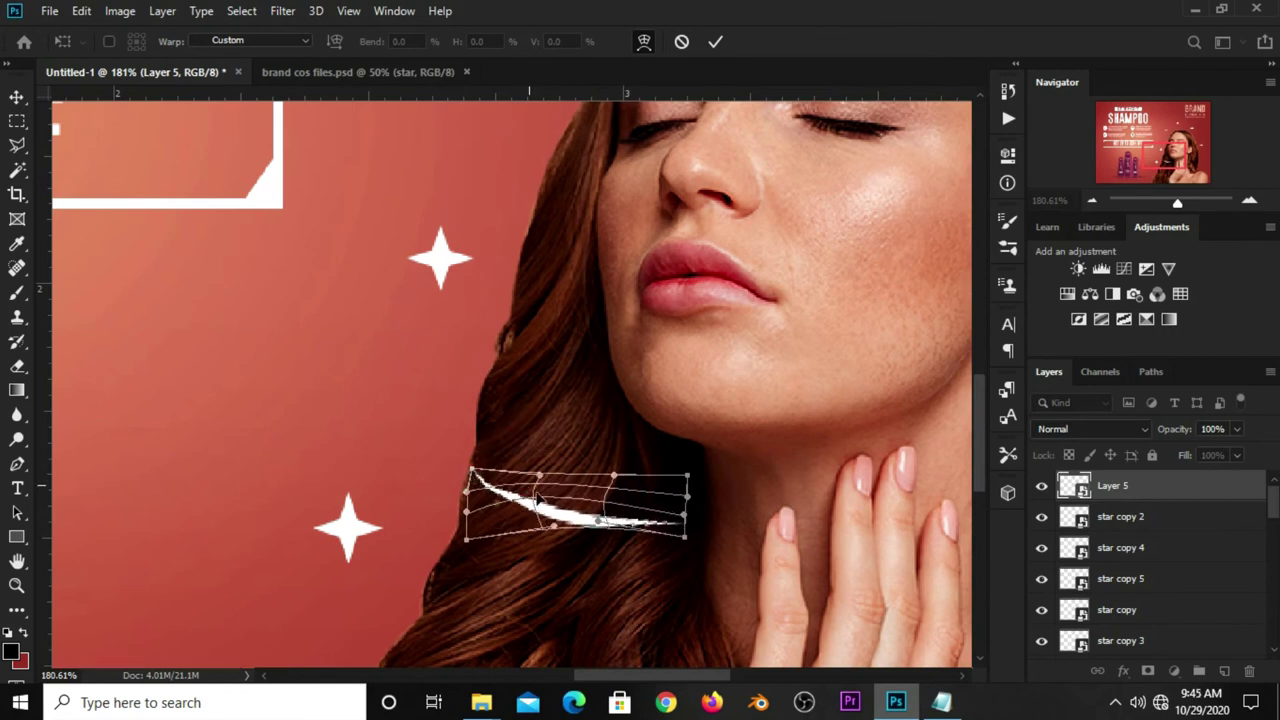
click(718, 40)
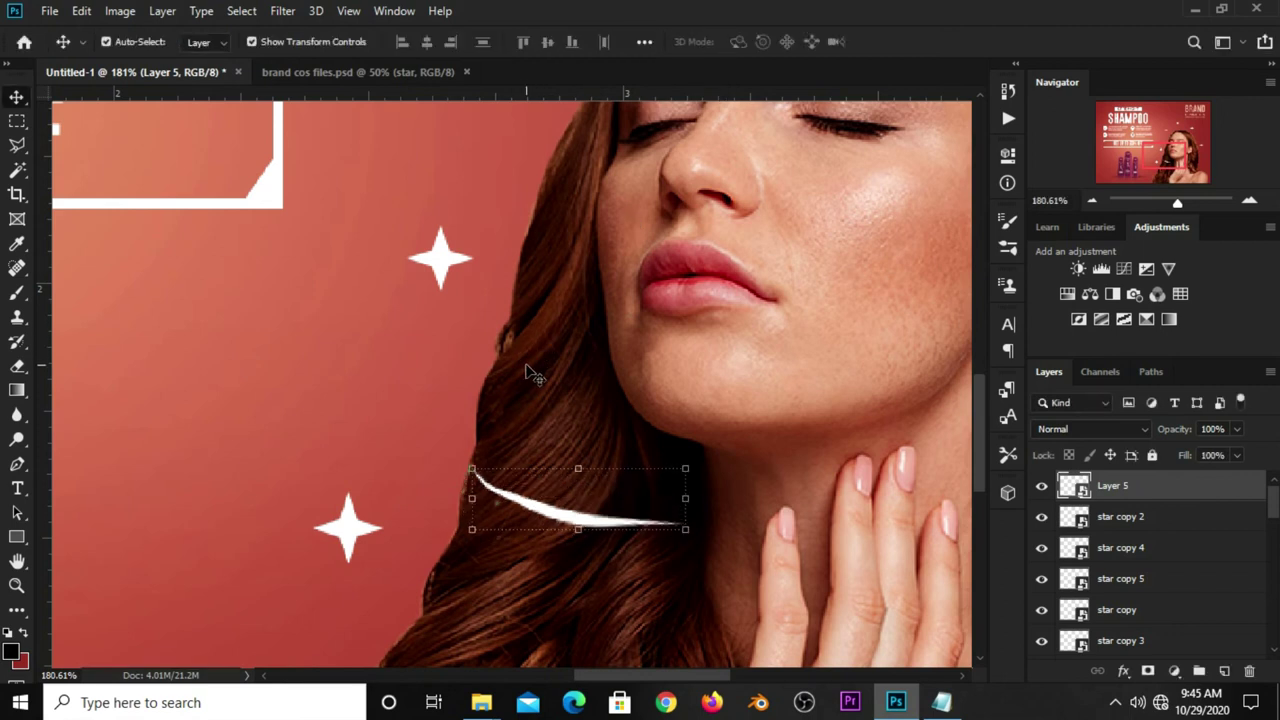
key(ctrl+minus)
key(ctrl+minus)
key(ctrl+minus)
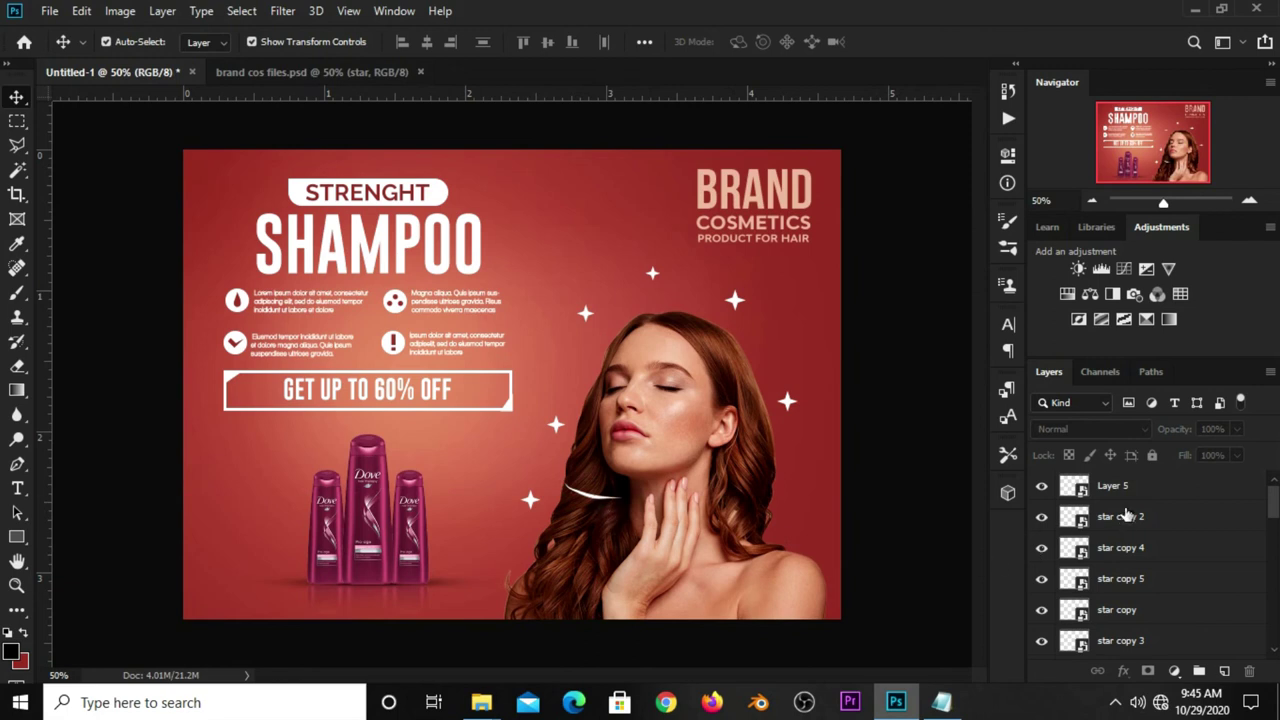
Step: Blur the Layer 5 streak with a 2-pixel Gaussian Blur
click(1125, 488)
click(1042, 487)
click(1042, 487)
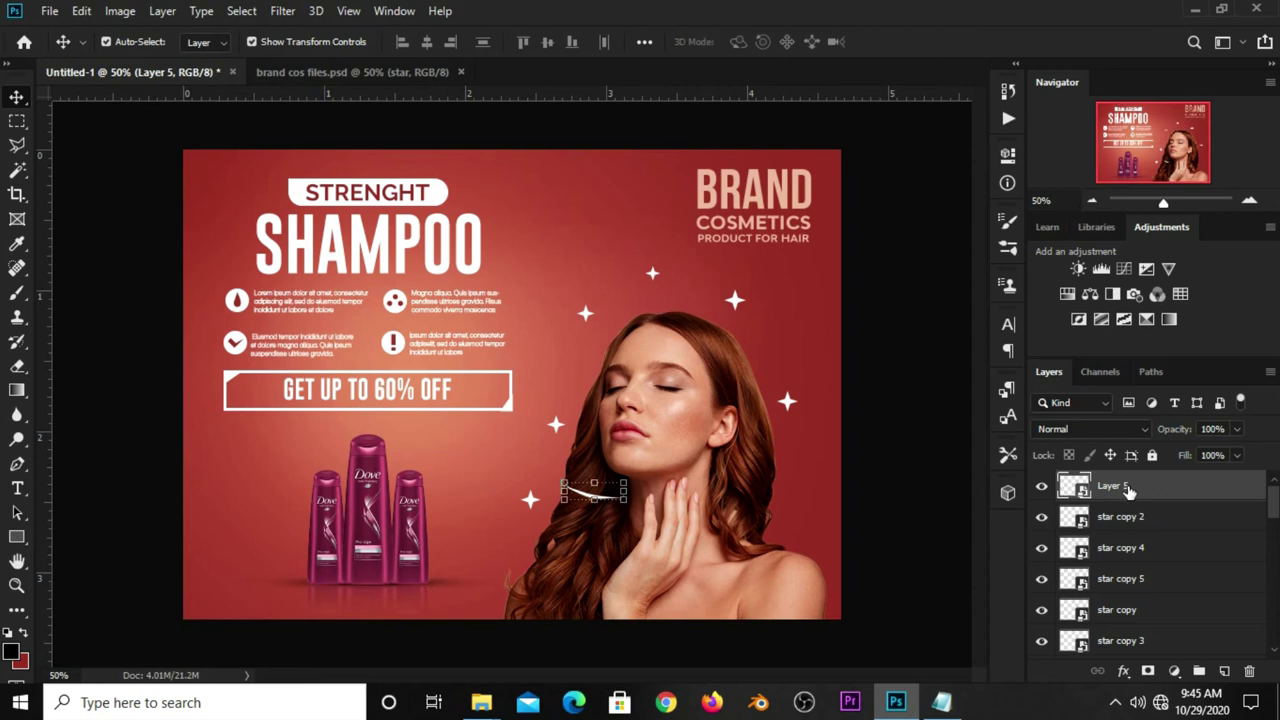
click(1124, 670)
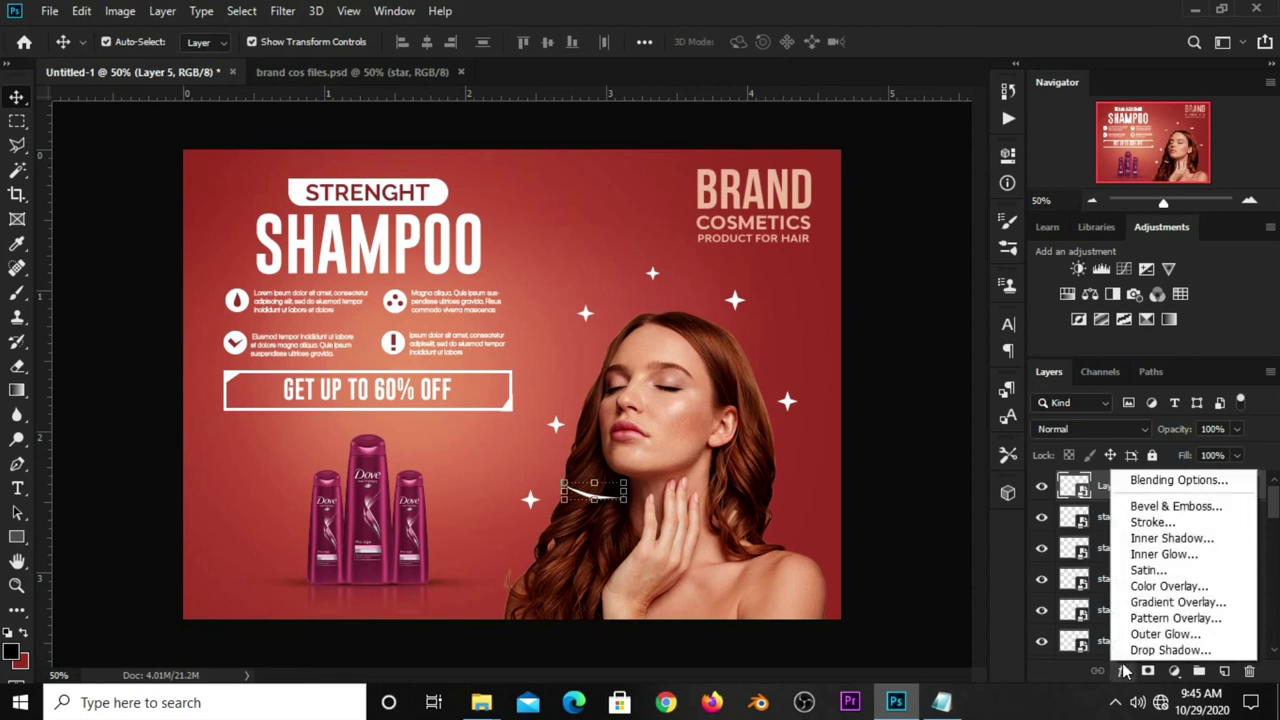
click(928, 567)
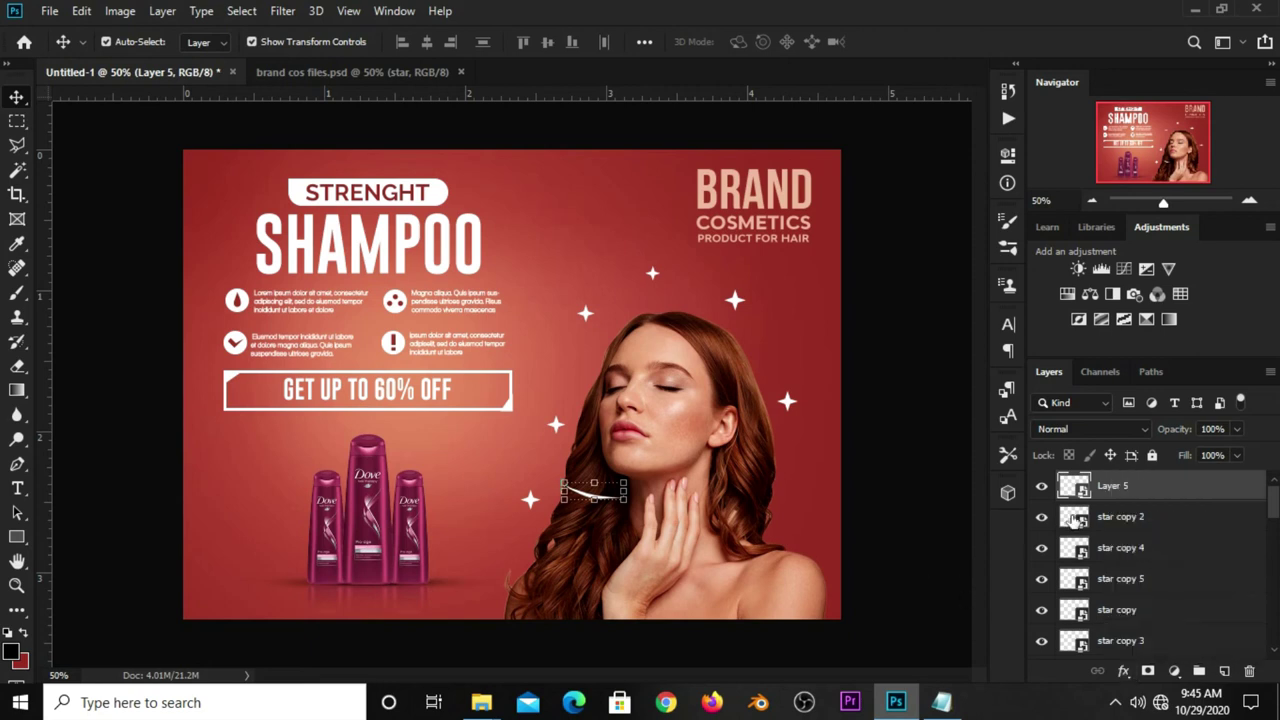
click(282, 11)
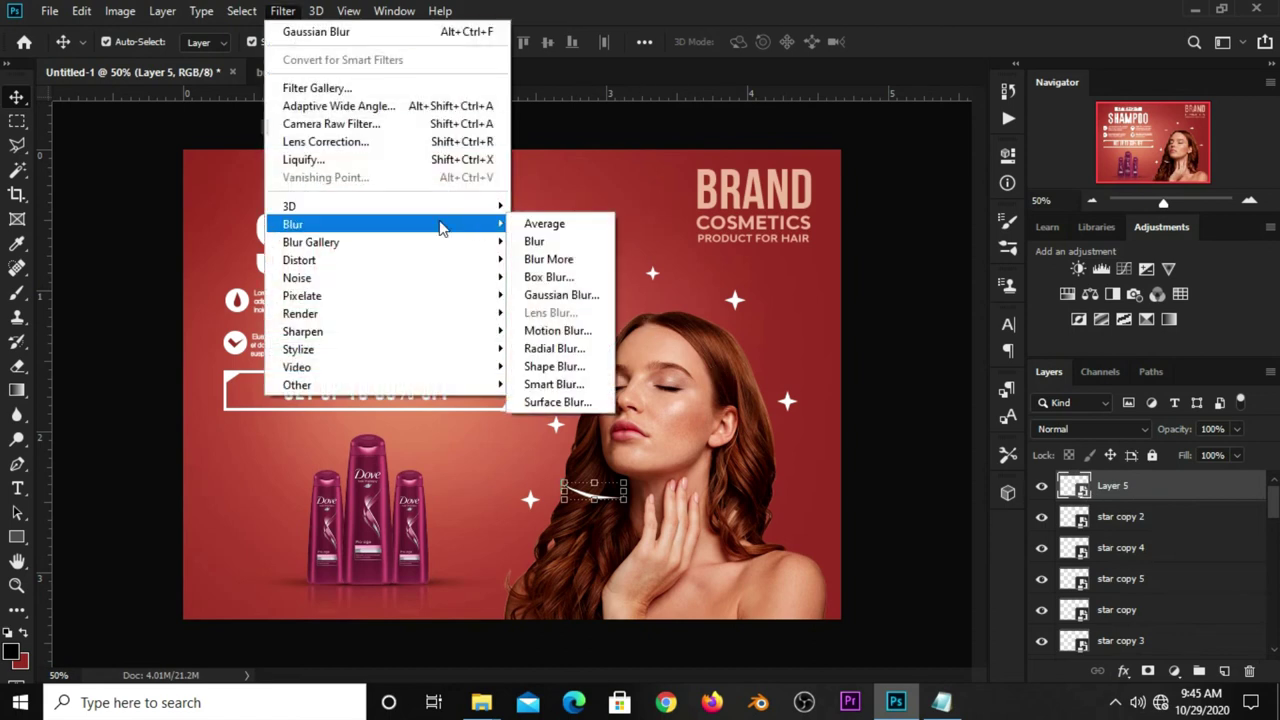
mouse_move(292, 224)
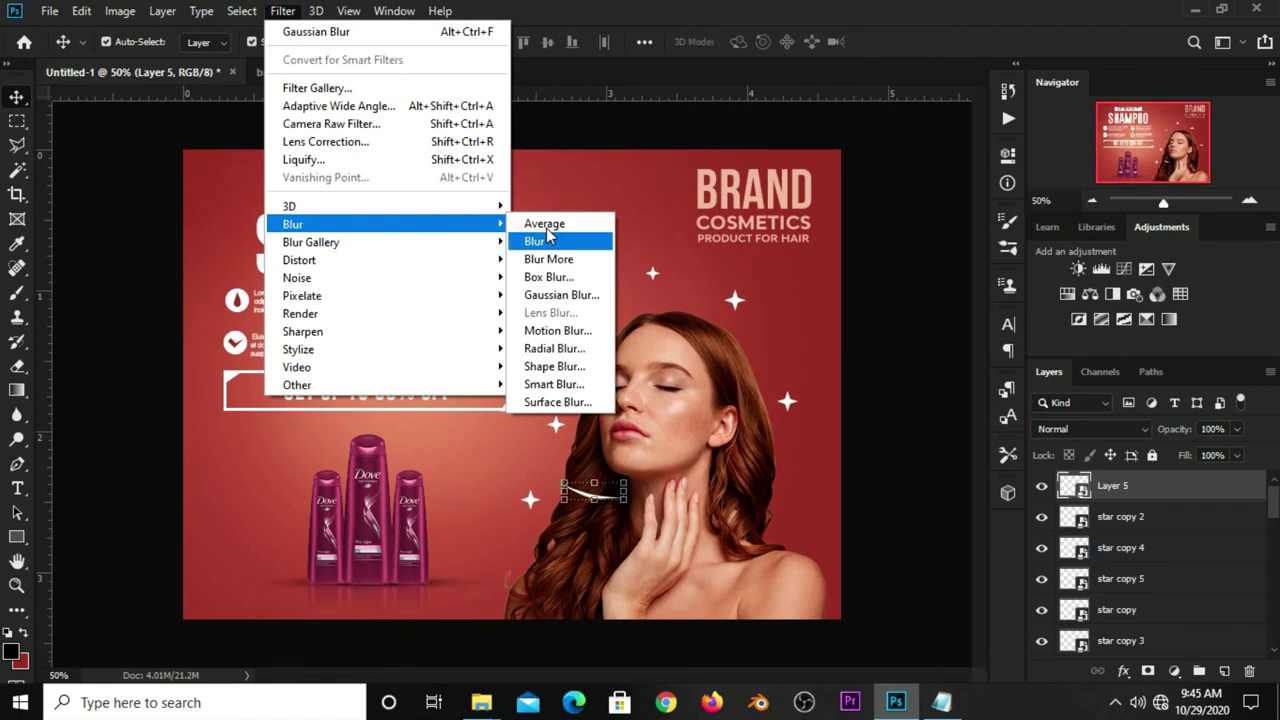
click(550, 294)
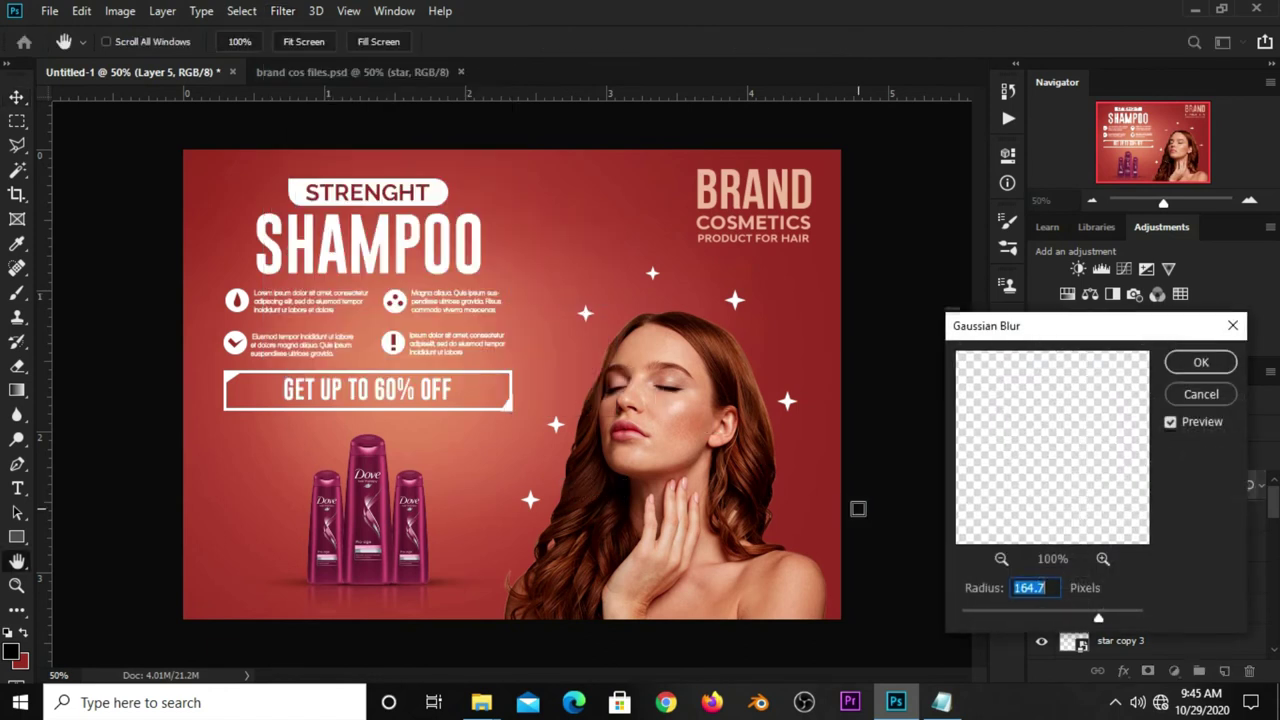
text(2)
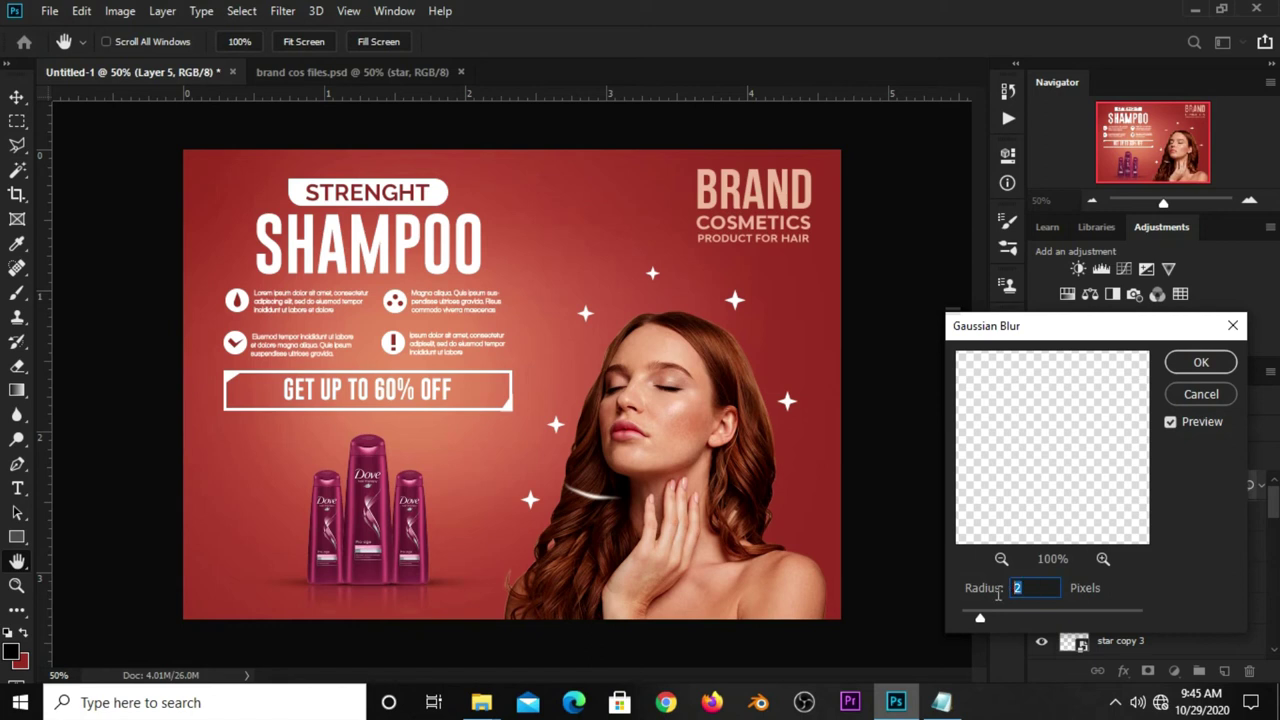
click(1172, 364)
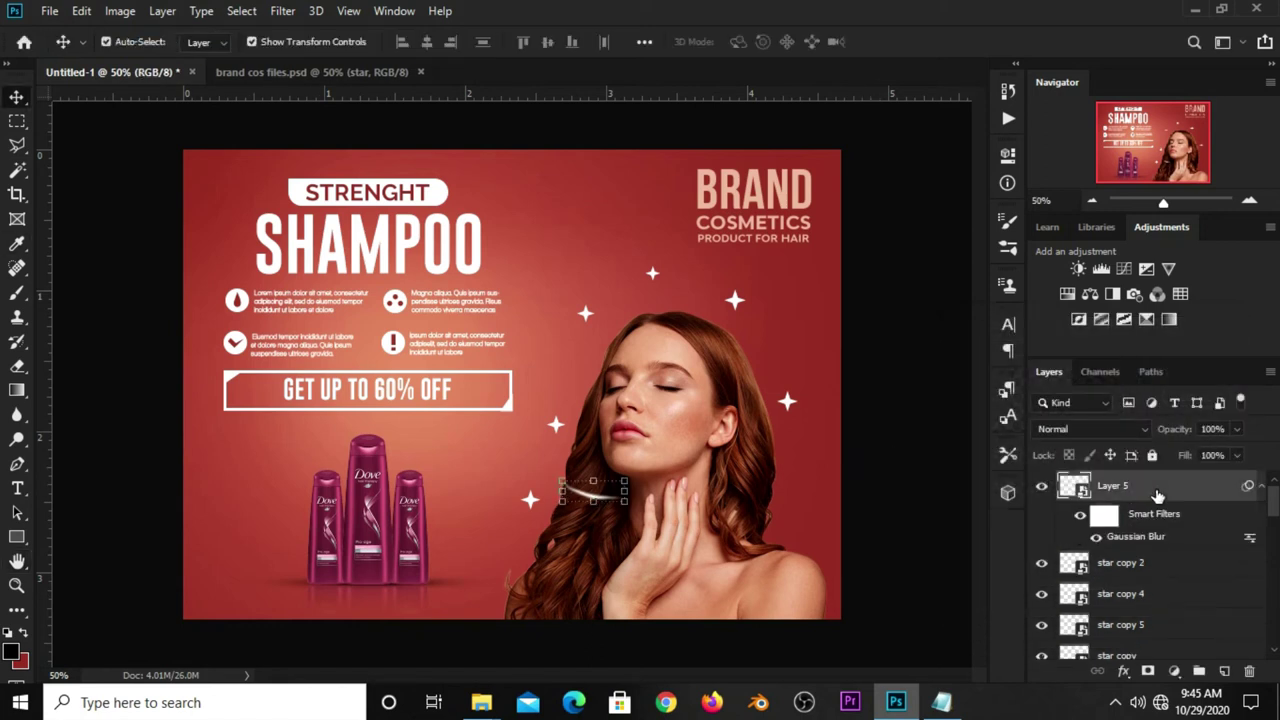
Step: Give the streak an orange Vivid Light Outer Glow at 69%
click(1122, 671)
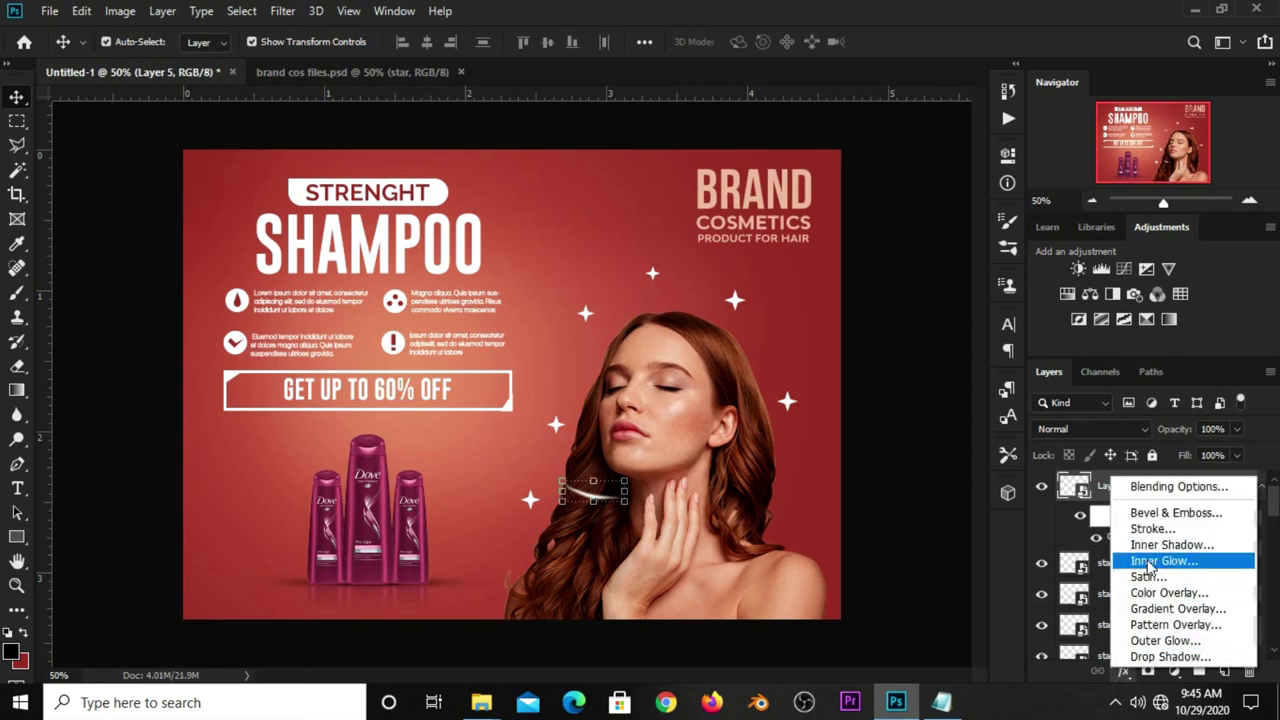
click(1155, 488)
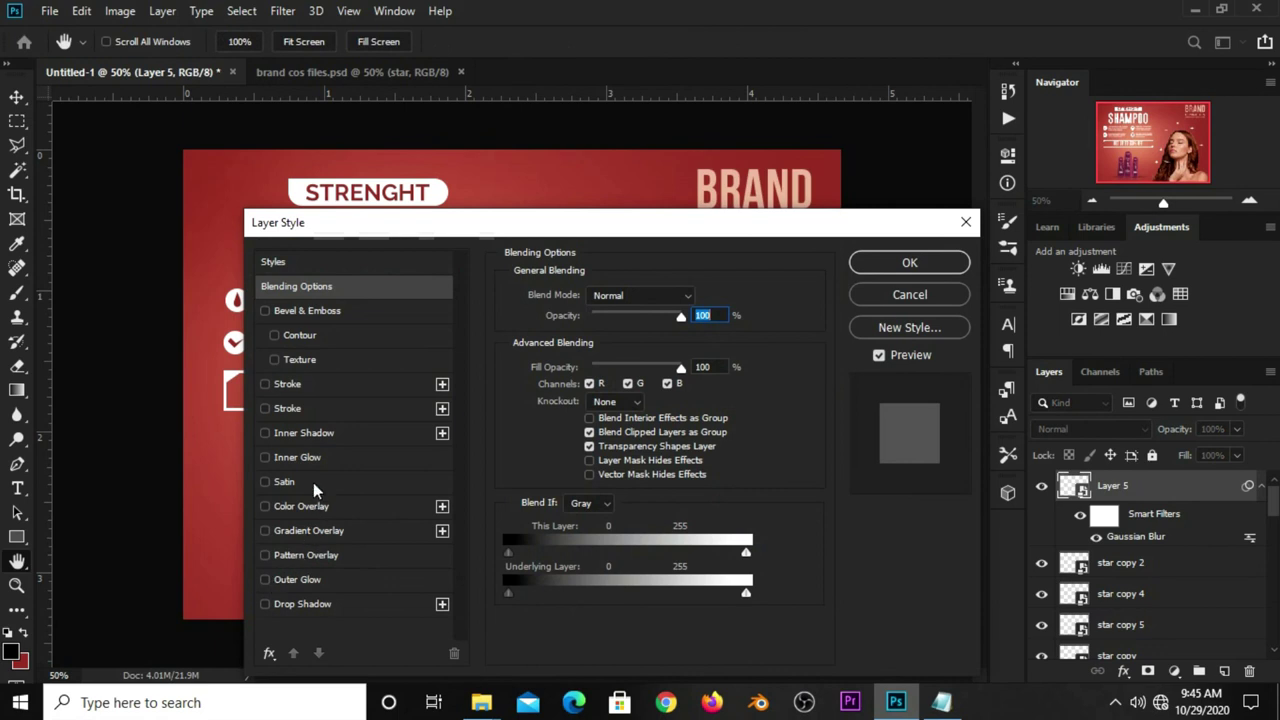
click(296, 582)
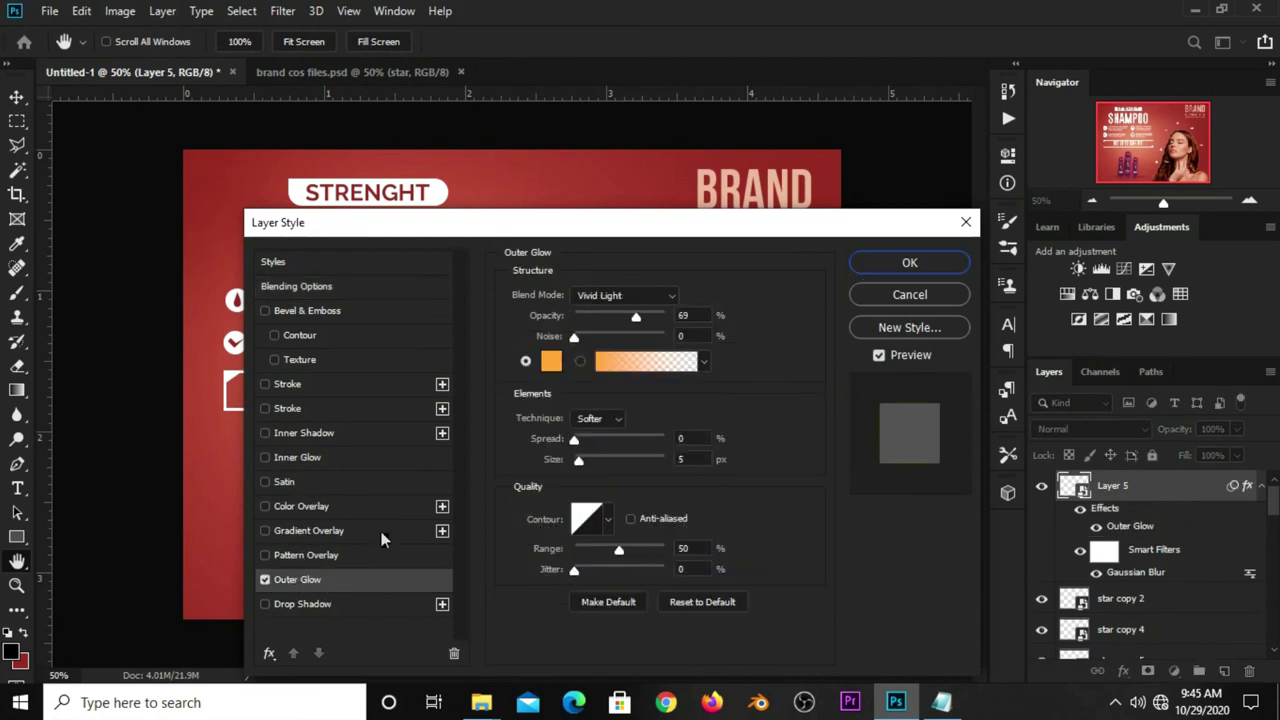
click(550, 364)
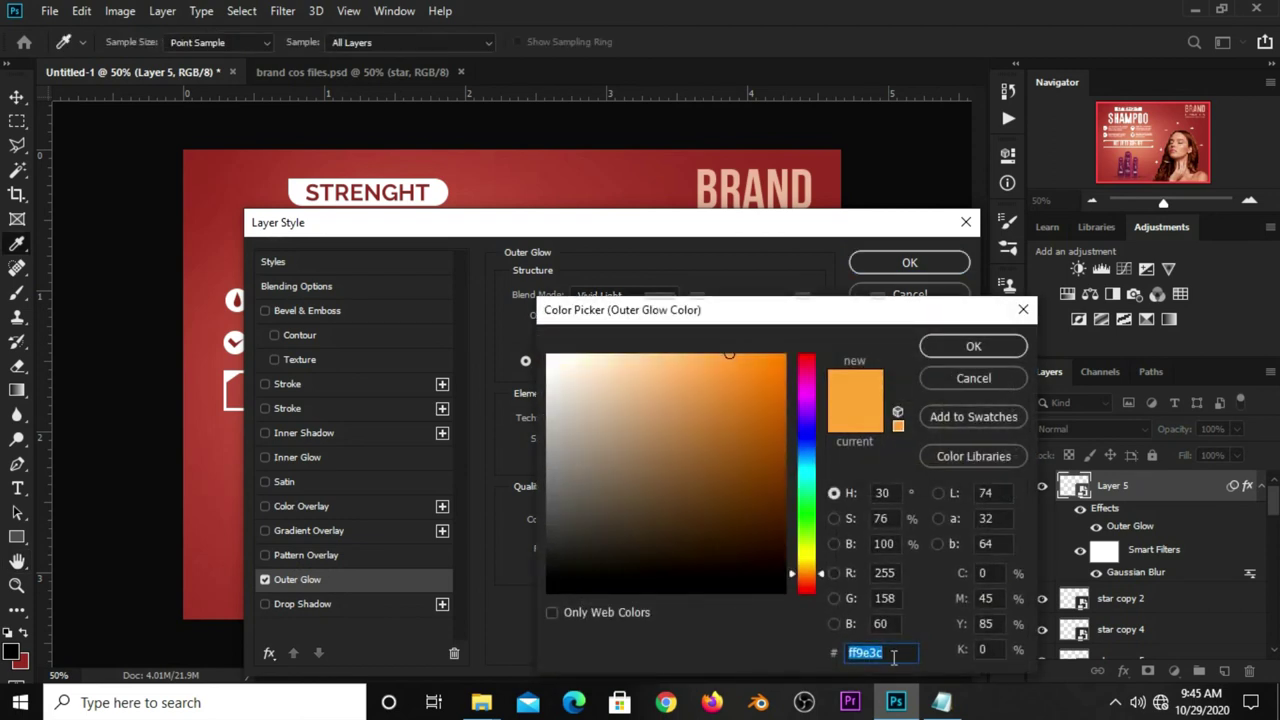
click(932, 352)
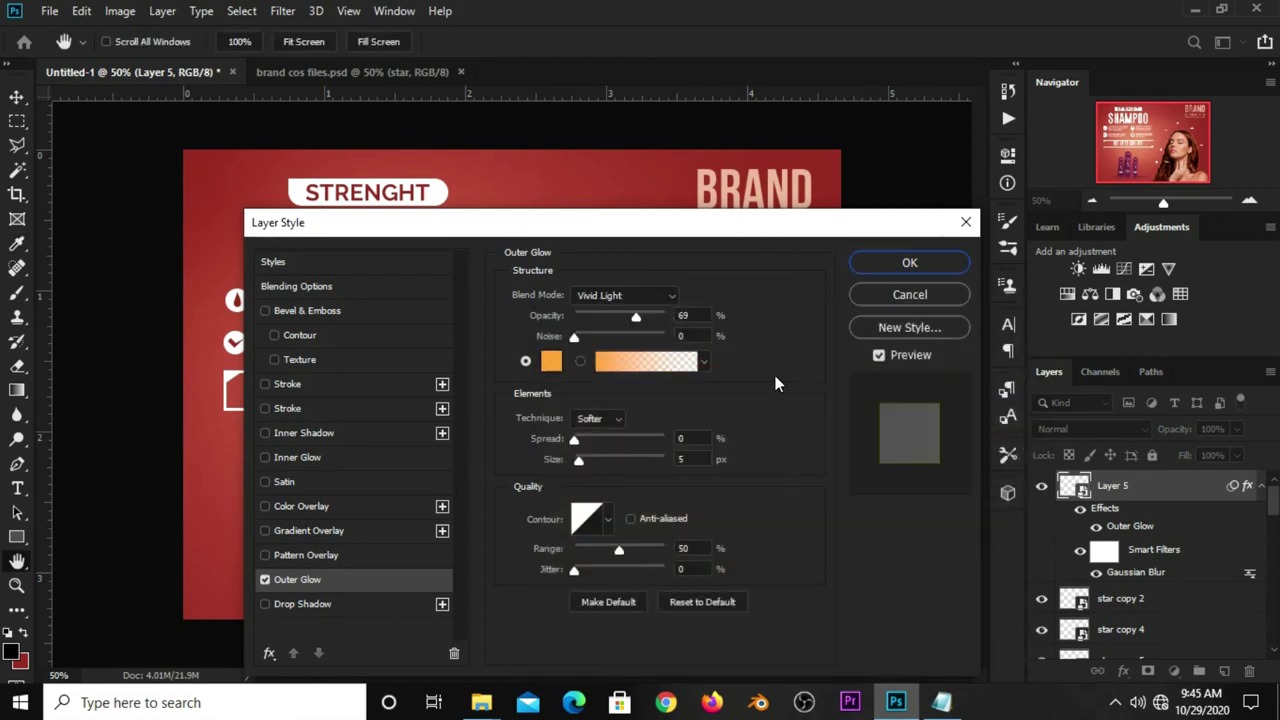
drag(698, 317, 677, 316)
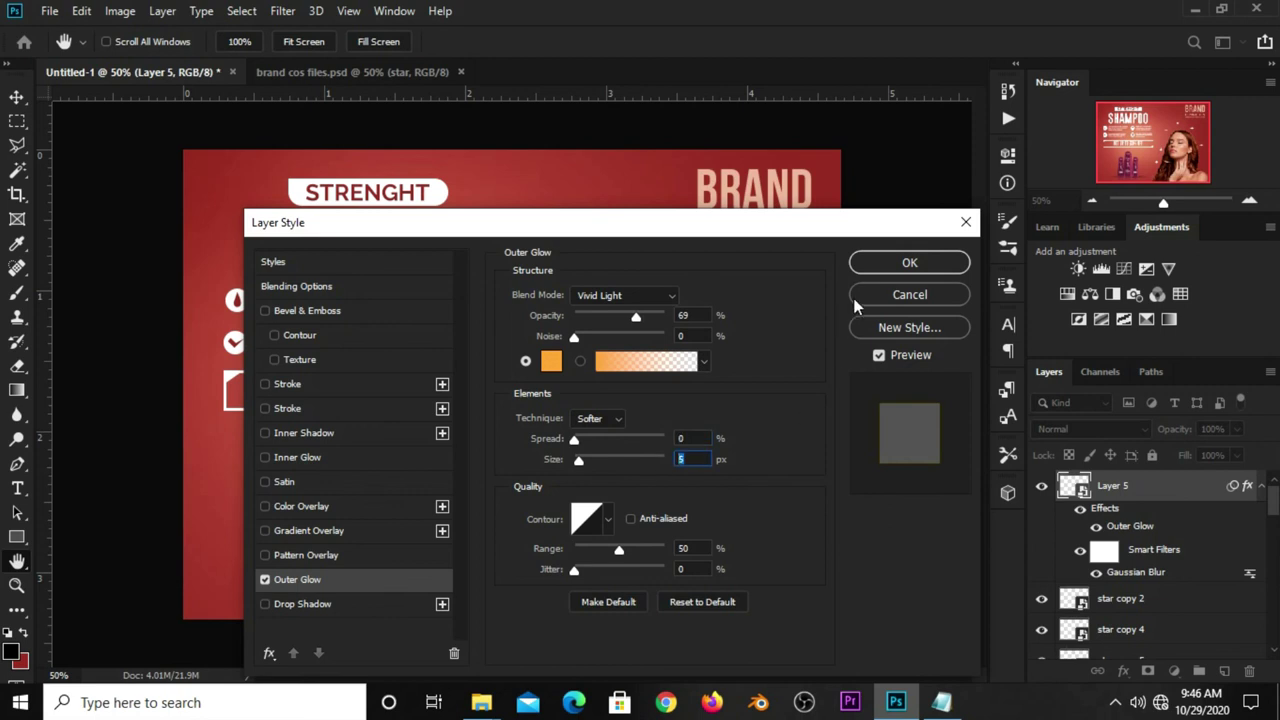
click(870, 268)
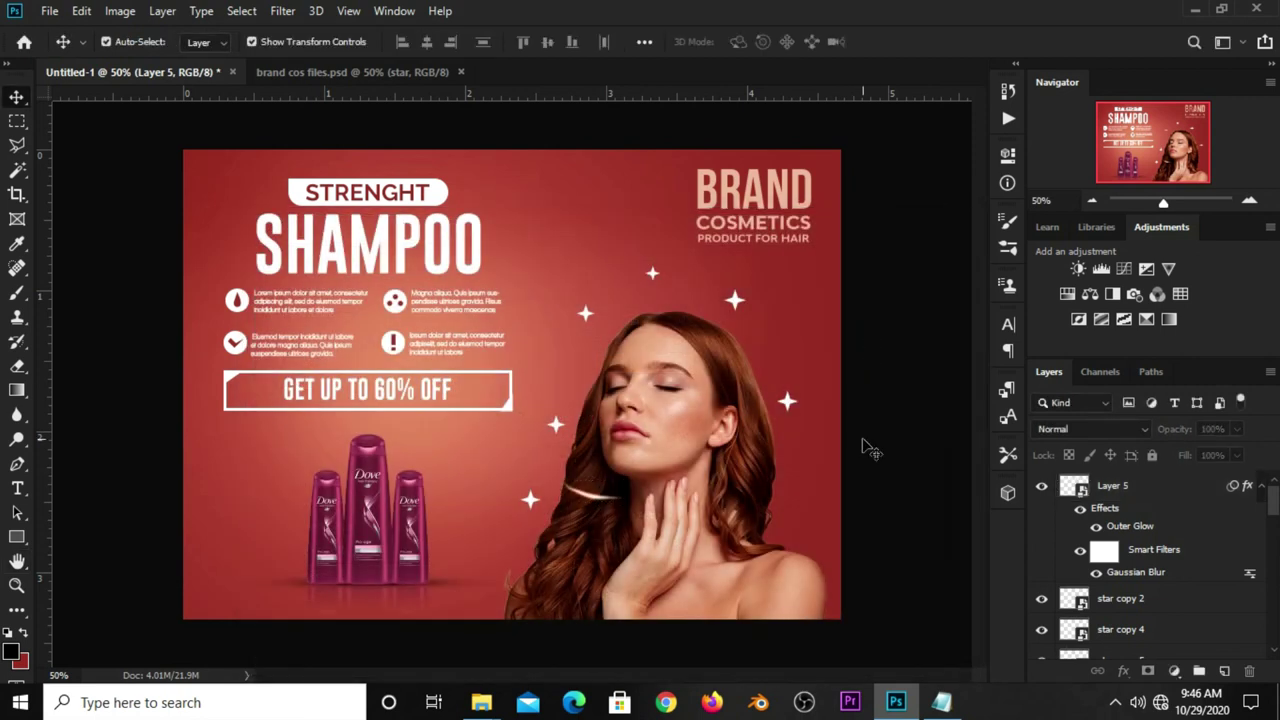
Step: Duplicate the glowing streak and move the copy slightly lower on the hair
click(1113, 490)
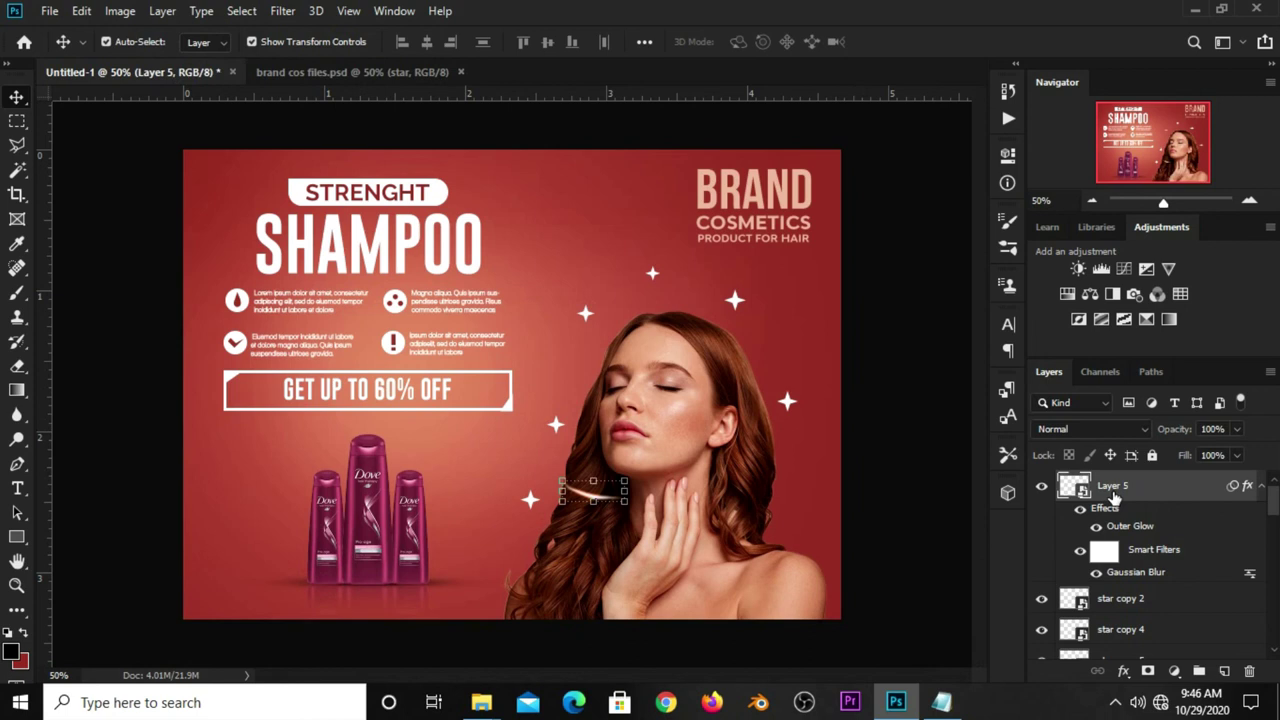
key(ctrl+j)
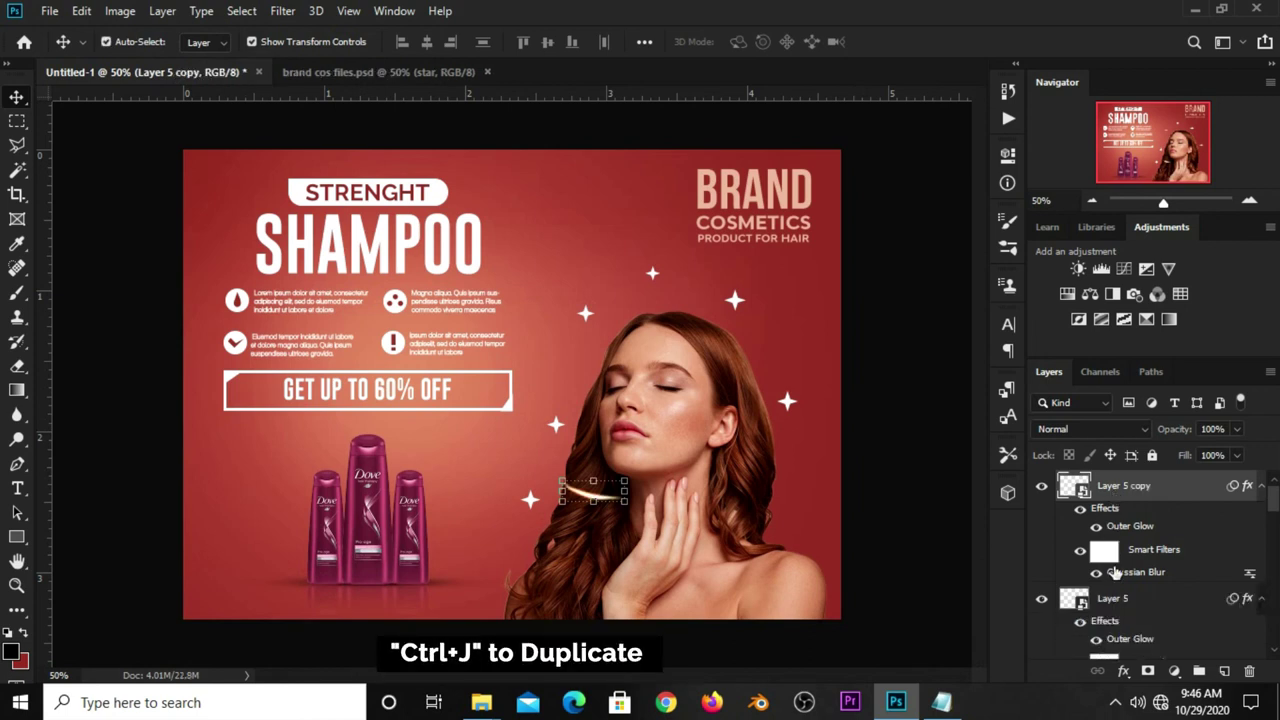
click(597, 484)
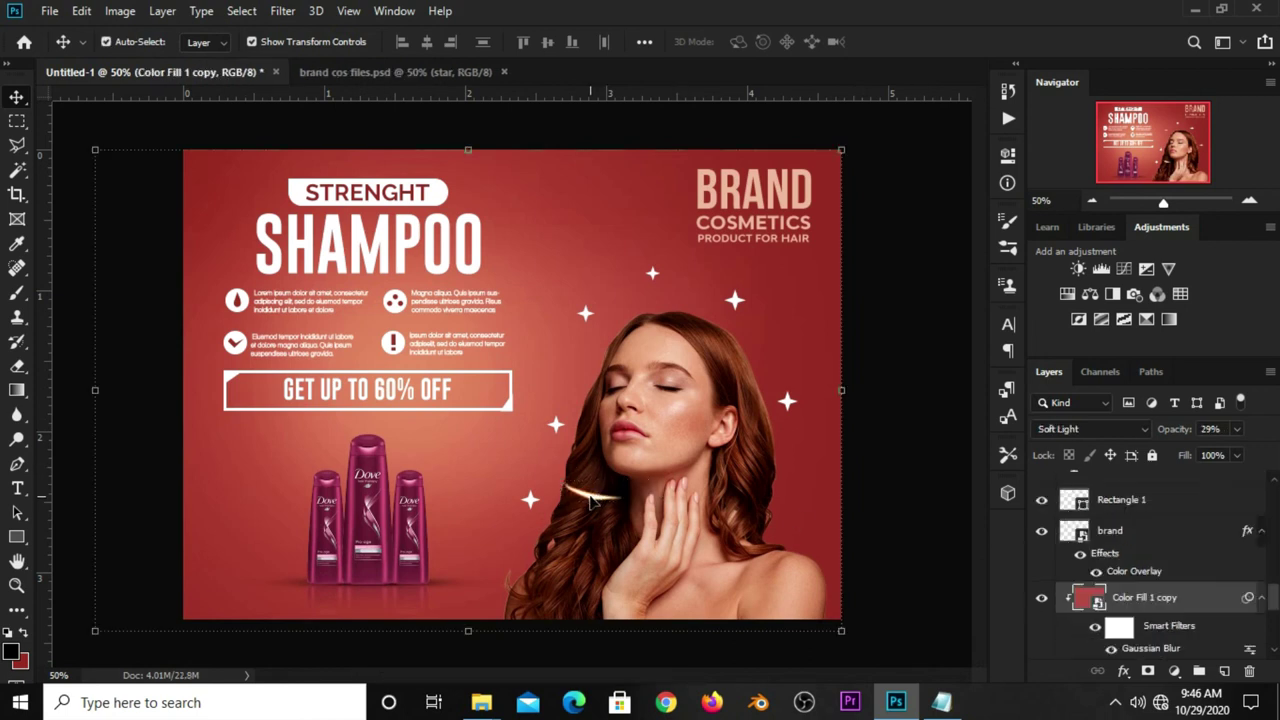
click(592, 500)
key(ctrl+t)
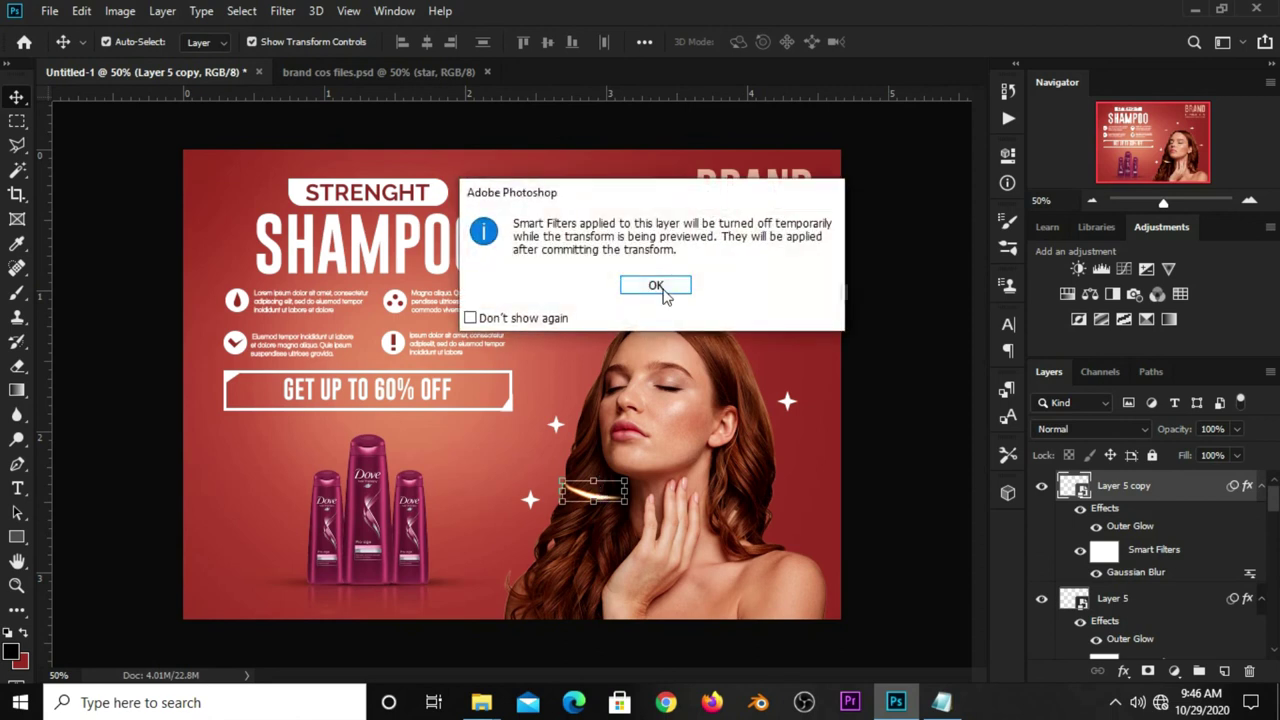
click(655, 285)
drag(600, 489, 597, 508)
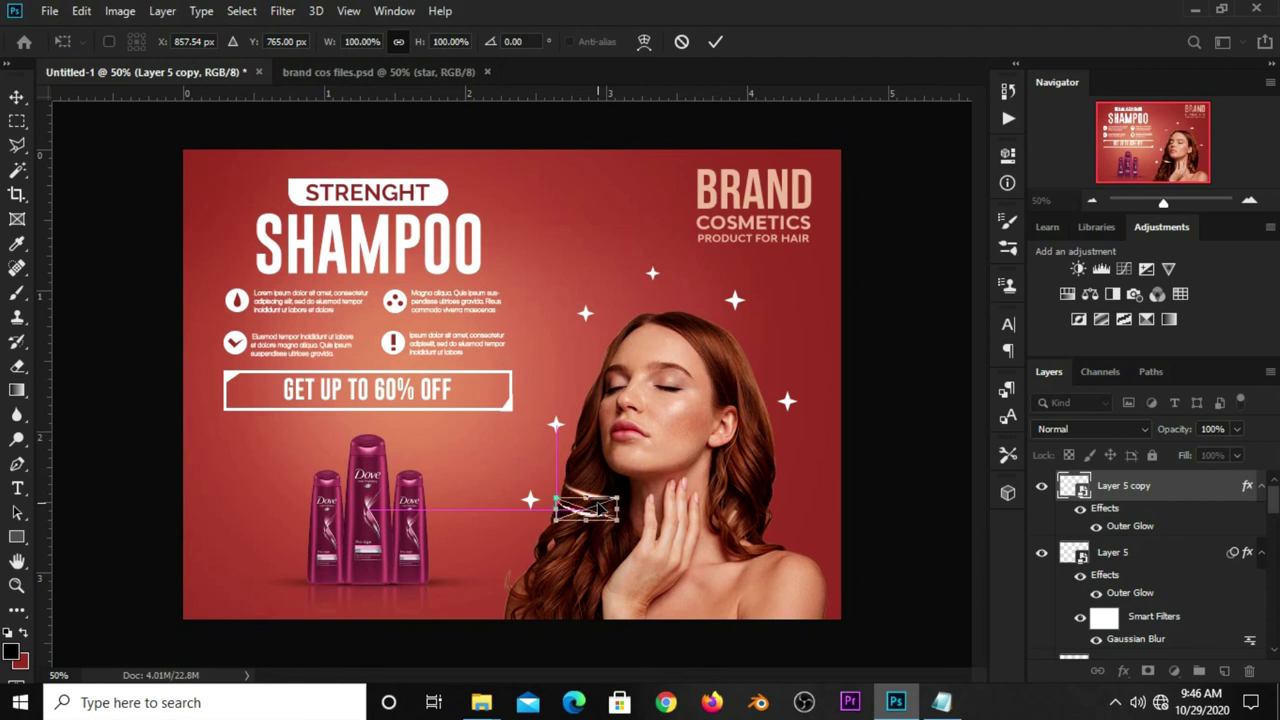
key(Return)
click(920, 503)
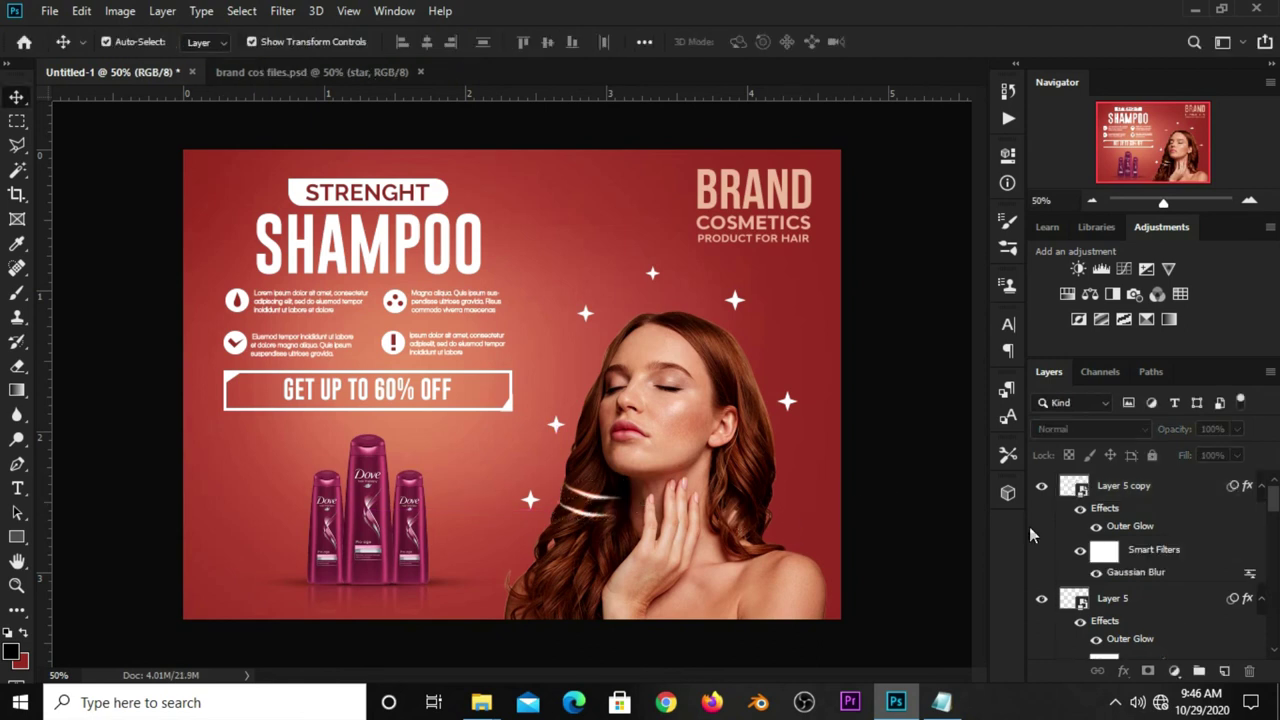
Step: Duplicate the streak again and move the third copy below the others
click(1124, 498)
key(ctrl+j)
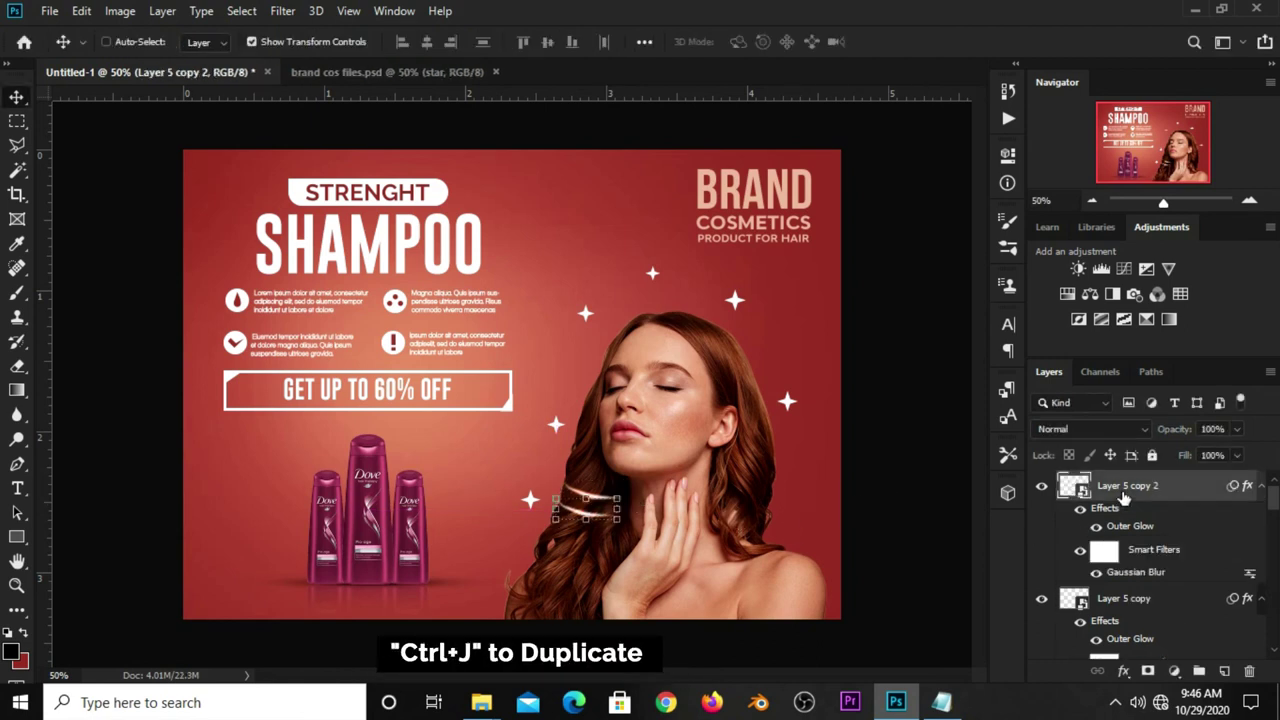
key(ctrl+t)
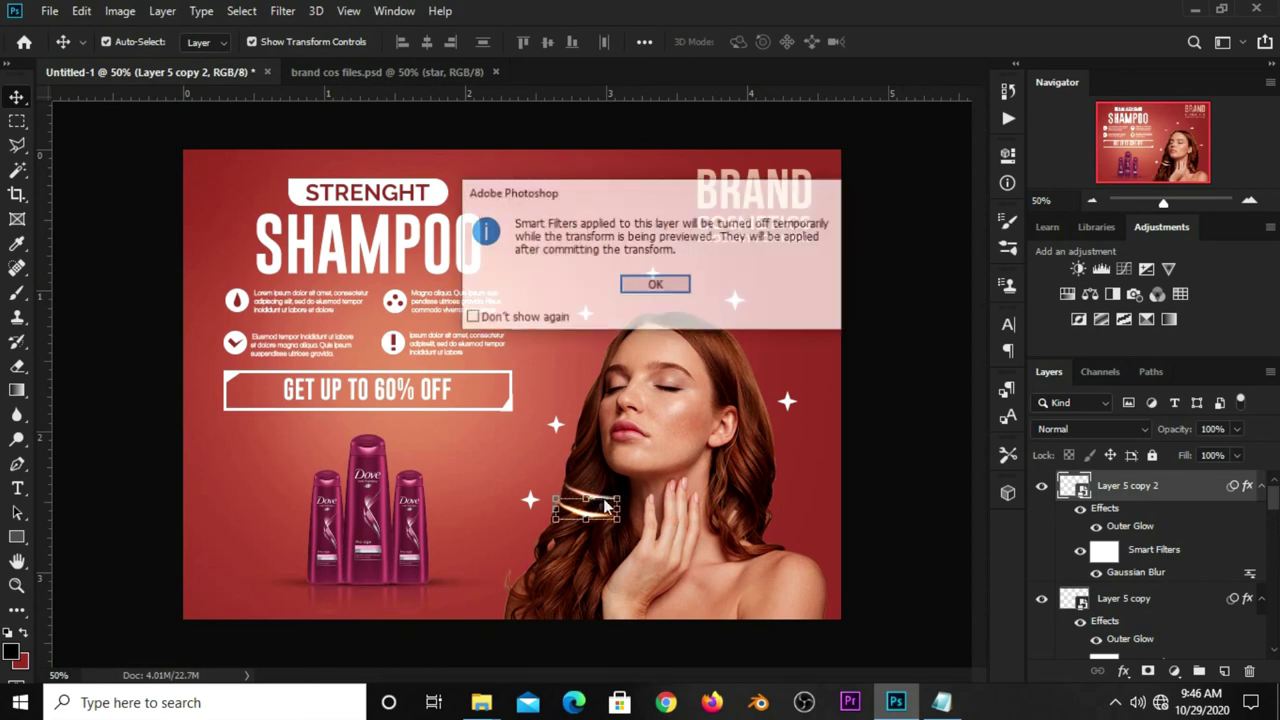
key(Return)
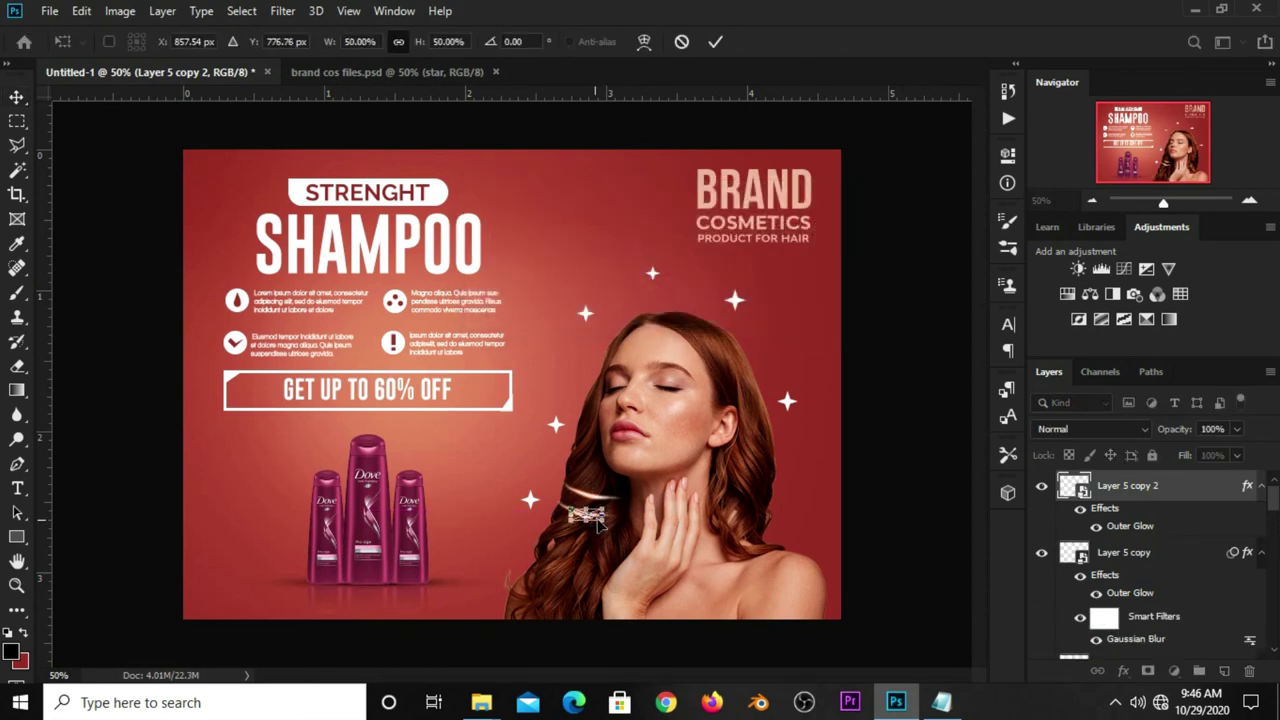
key(Return)
key(ctrl+t)
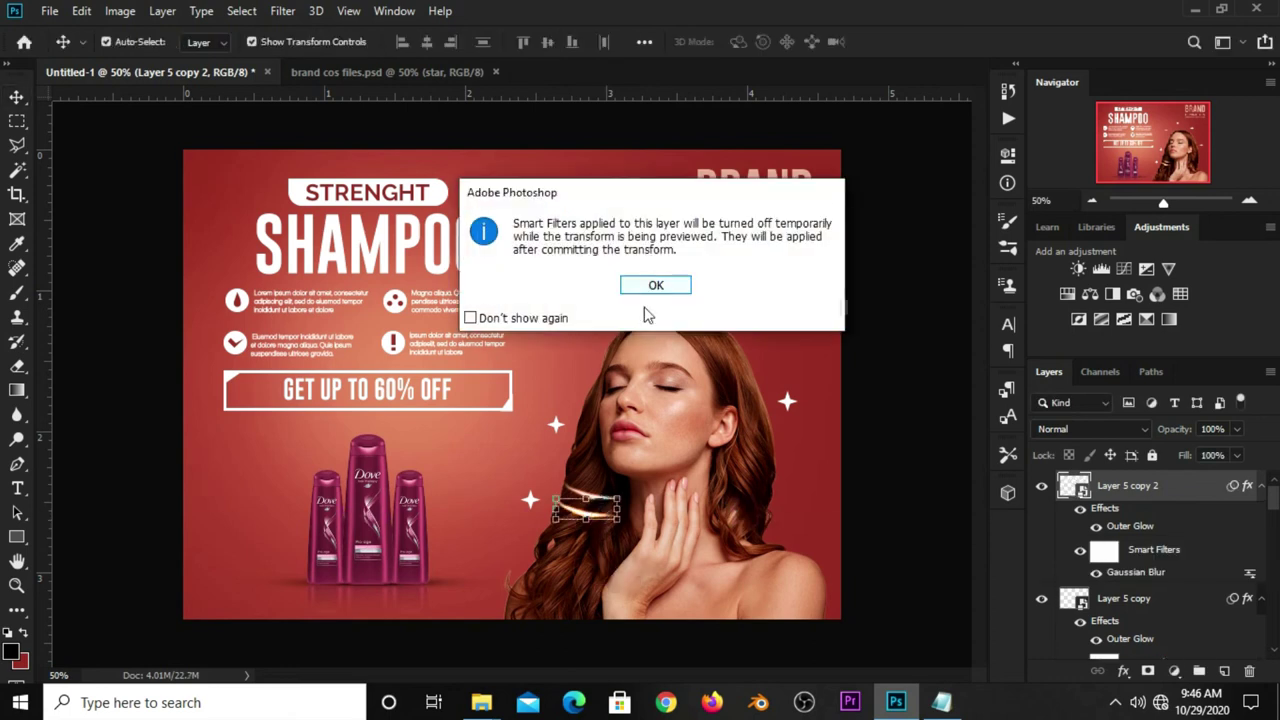
click(650, 292)
drag(588, 513, 580, 533)
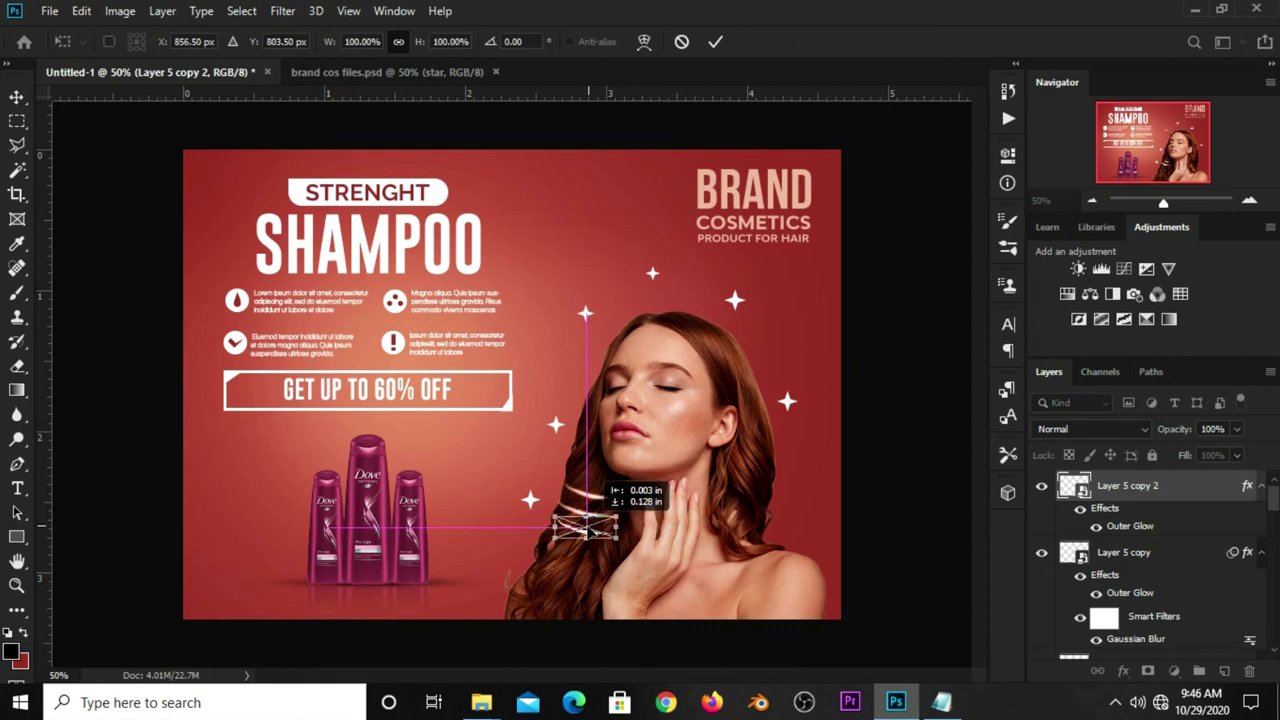
key(Return)
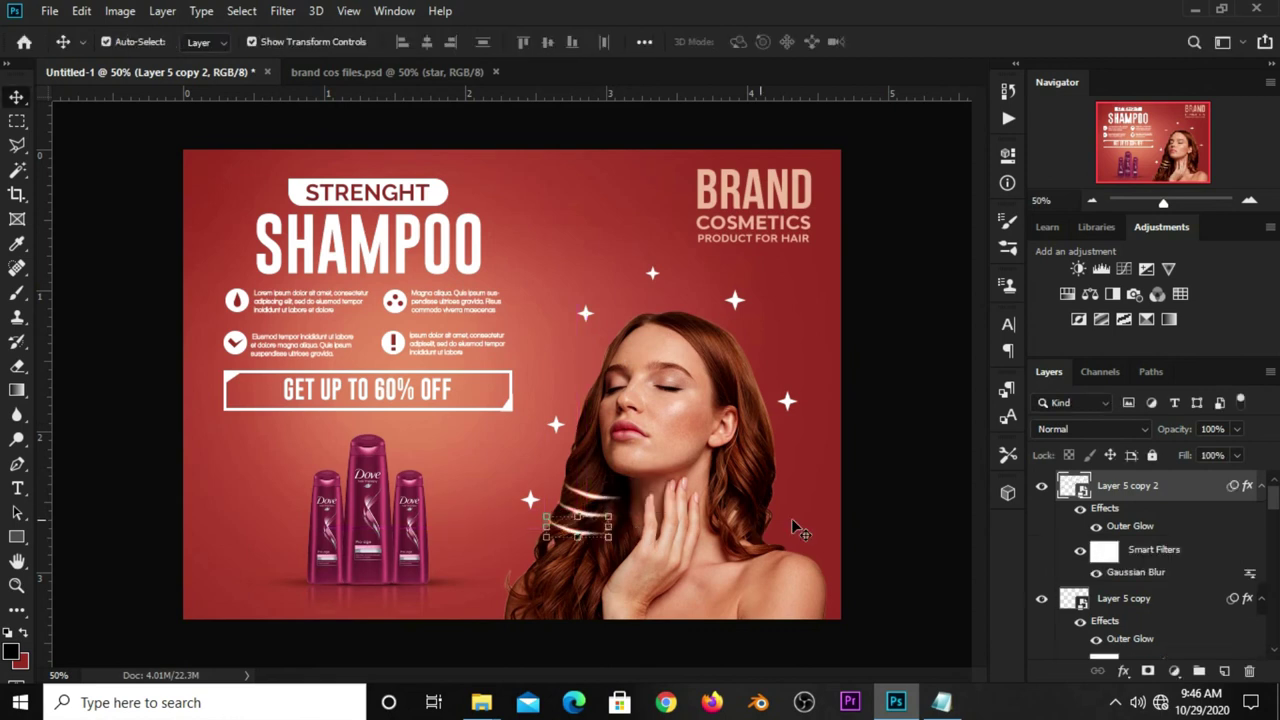
Step: Recommit the middle streak's transform and reselect the third streak layer
click(597, 527)
key(ctrl+t)
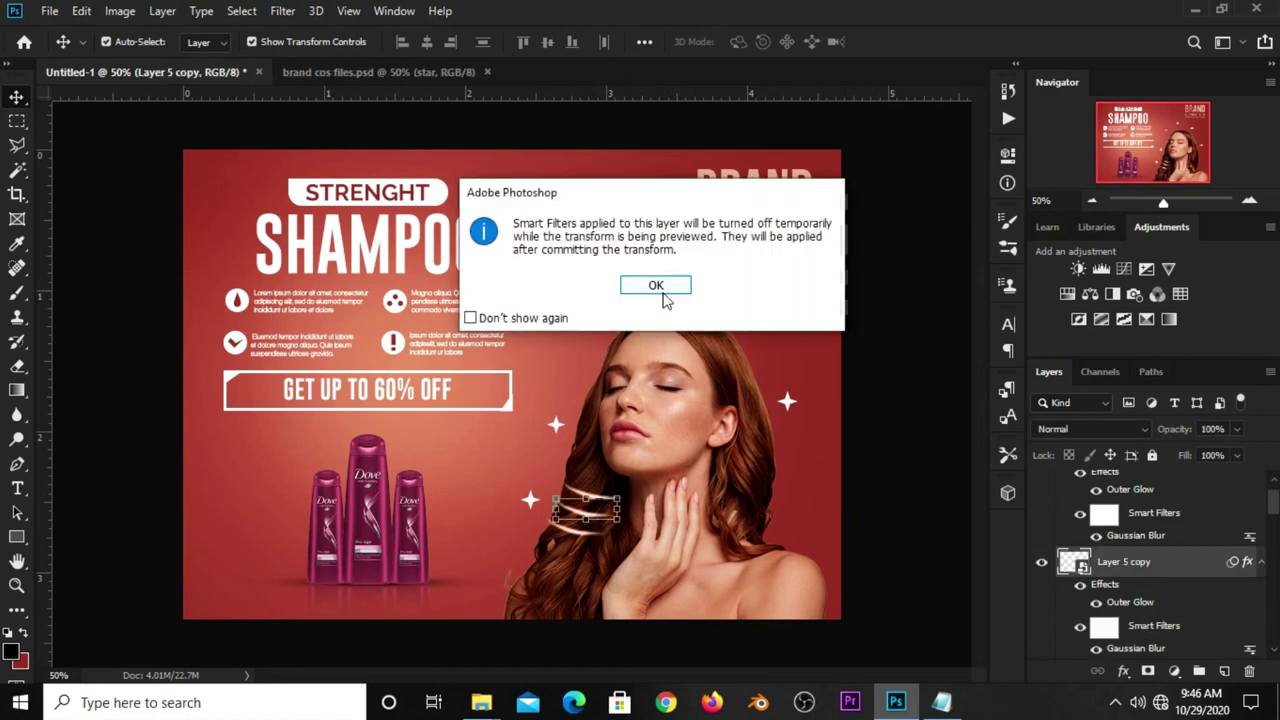
click(664, 288)
key(Return)
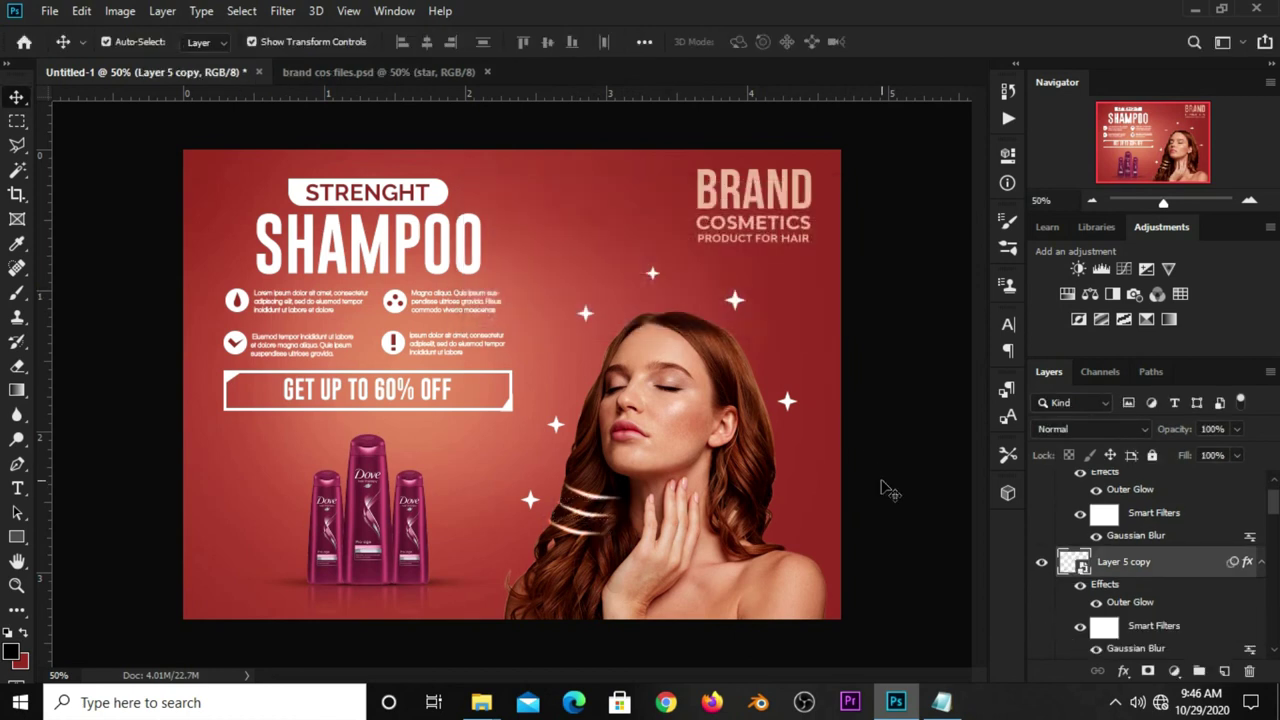
click(880, 489)
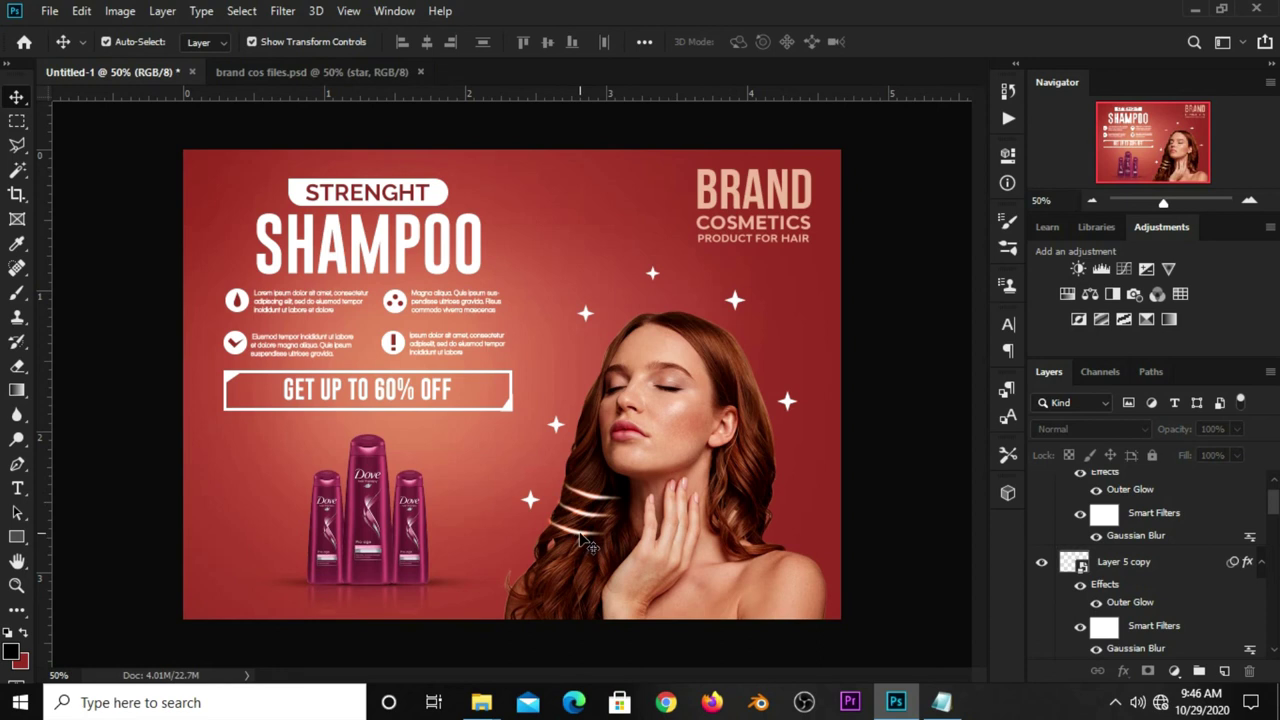
click(584, 541)
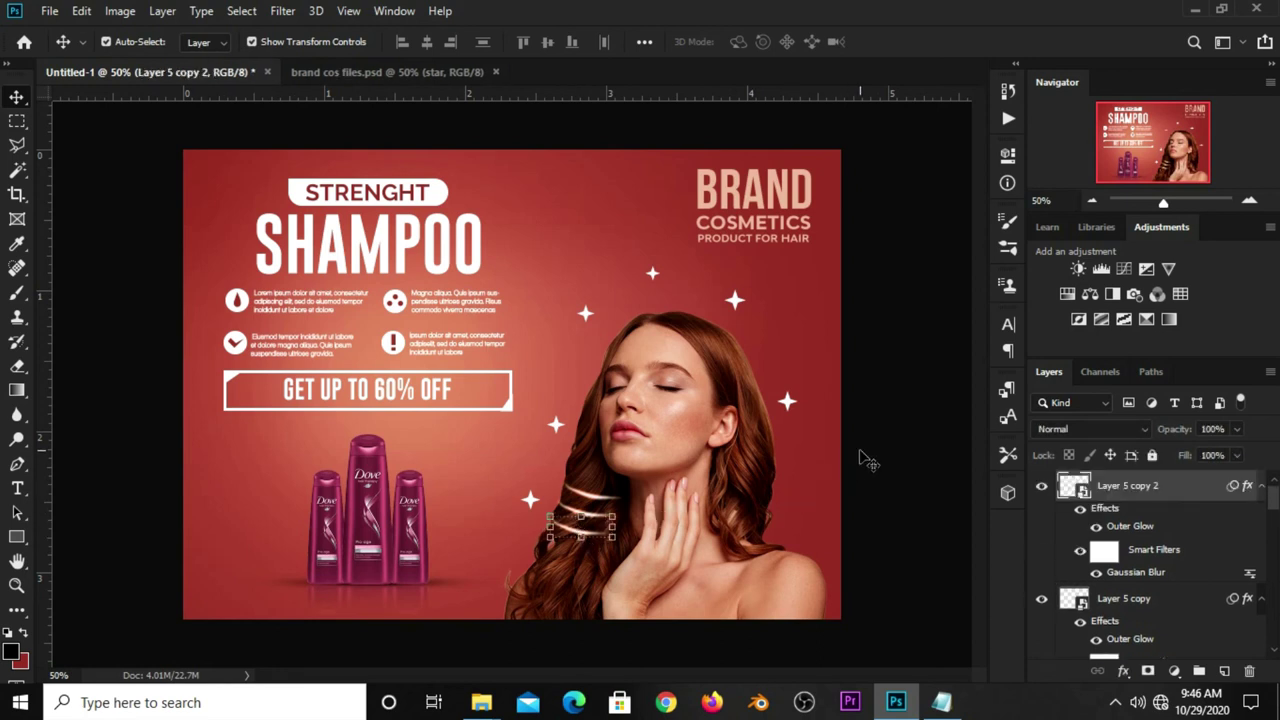
click(860, 458)
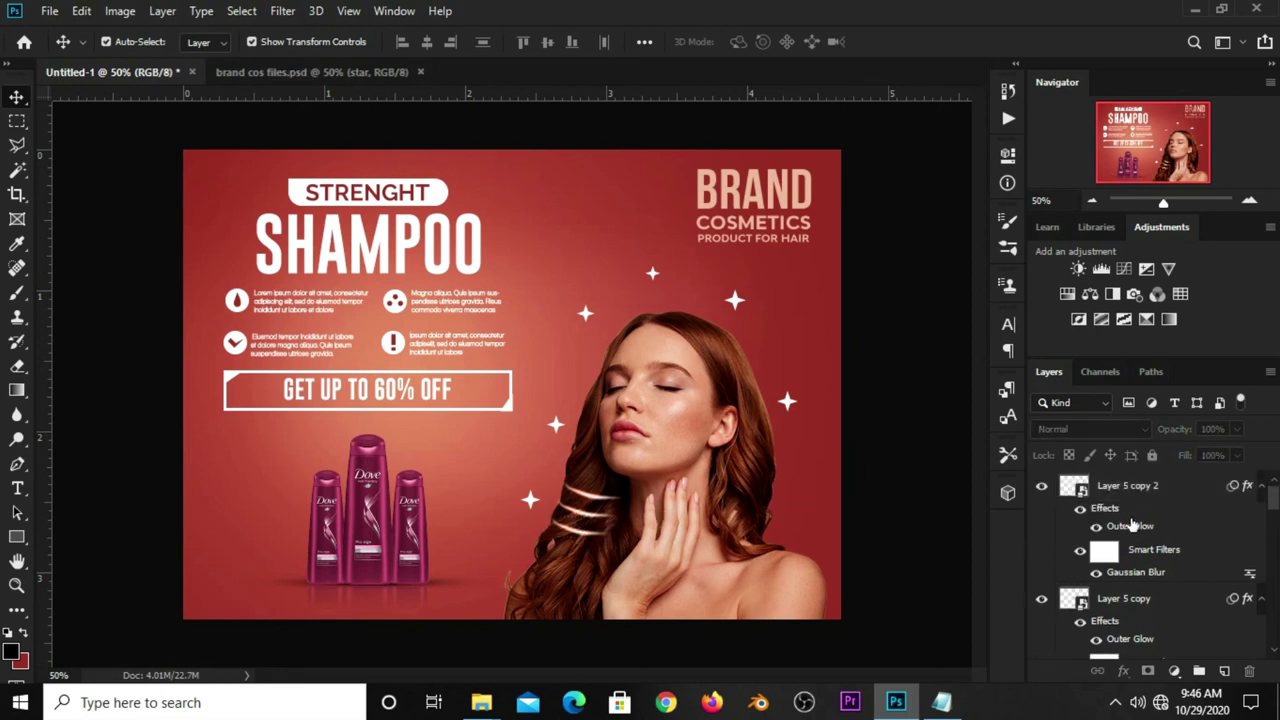
click(1132, 490)
Step: Duplicate the streak as Layer 5 copy 3 and move it onto the hair beside the neck
key(ctrl+j)
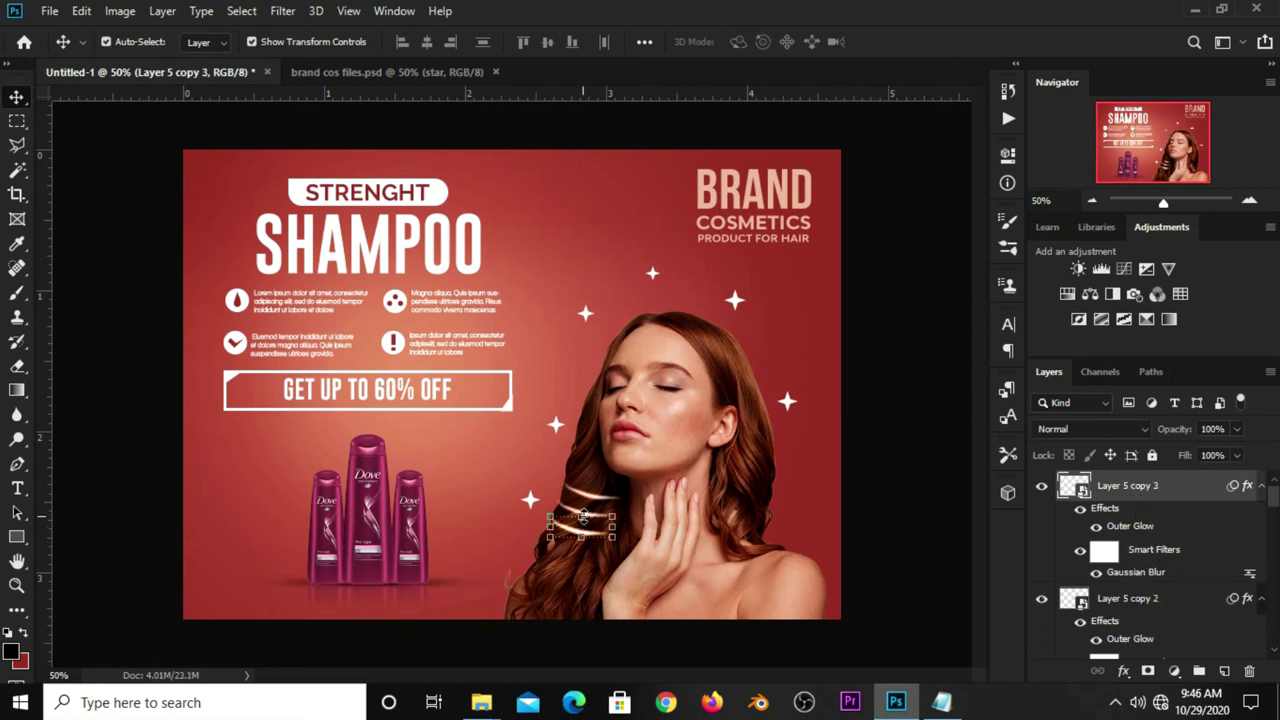
key(ctrl+t)
click(662, 288)
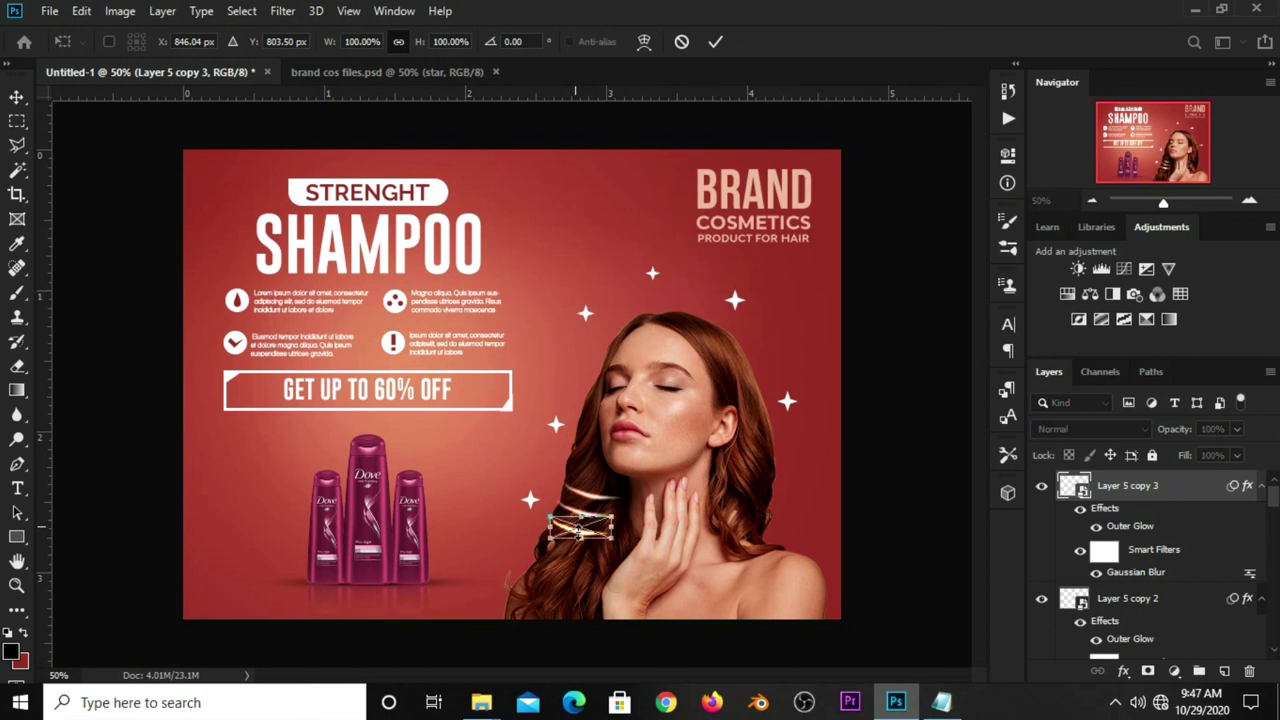
mouse_move(578, 531)
mouse_down()
mouse_move(765, 461)
mouse_move(797, 412)
mouse_move(760, 440)
mouse_move(762, 460)
mouse_up()
key(Return)
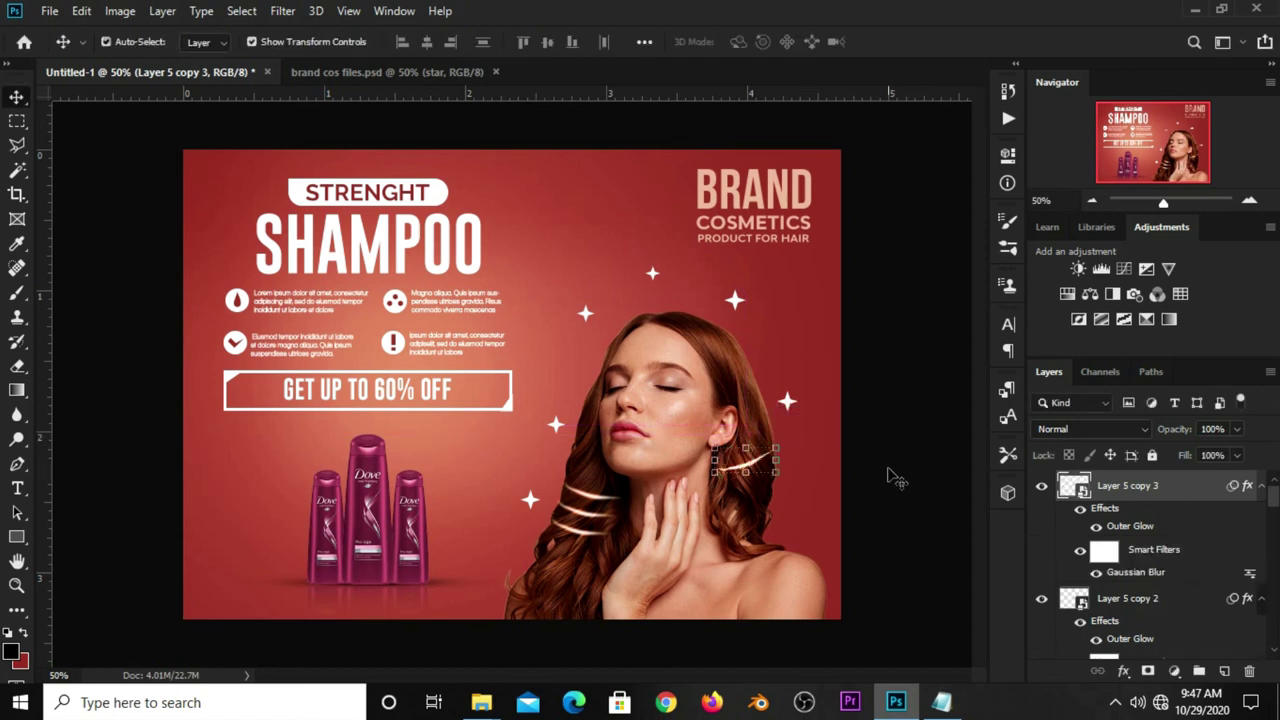
Step: Duplicate it as Layer 5 copy 4, rotated to about -32° on the hair
click(758, 477)
alt+click(749, 470)
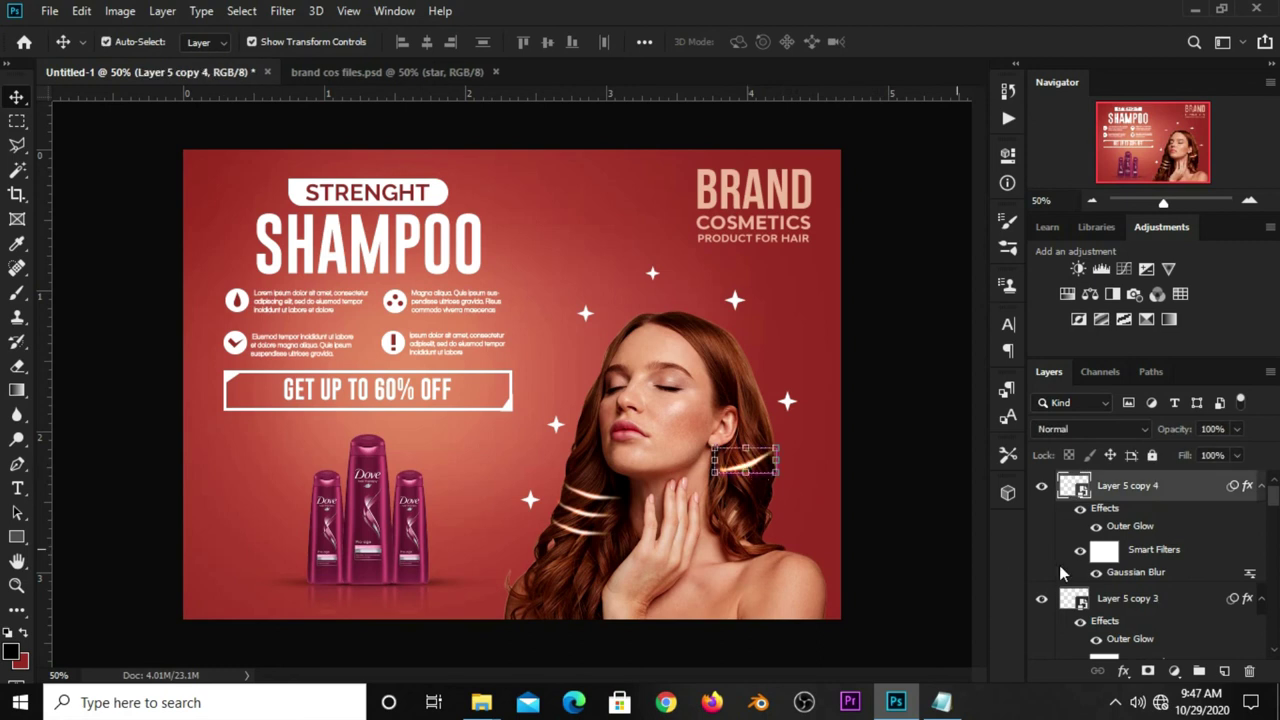
click(726, 437)
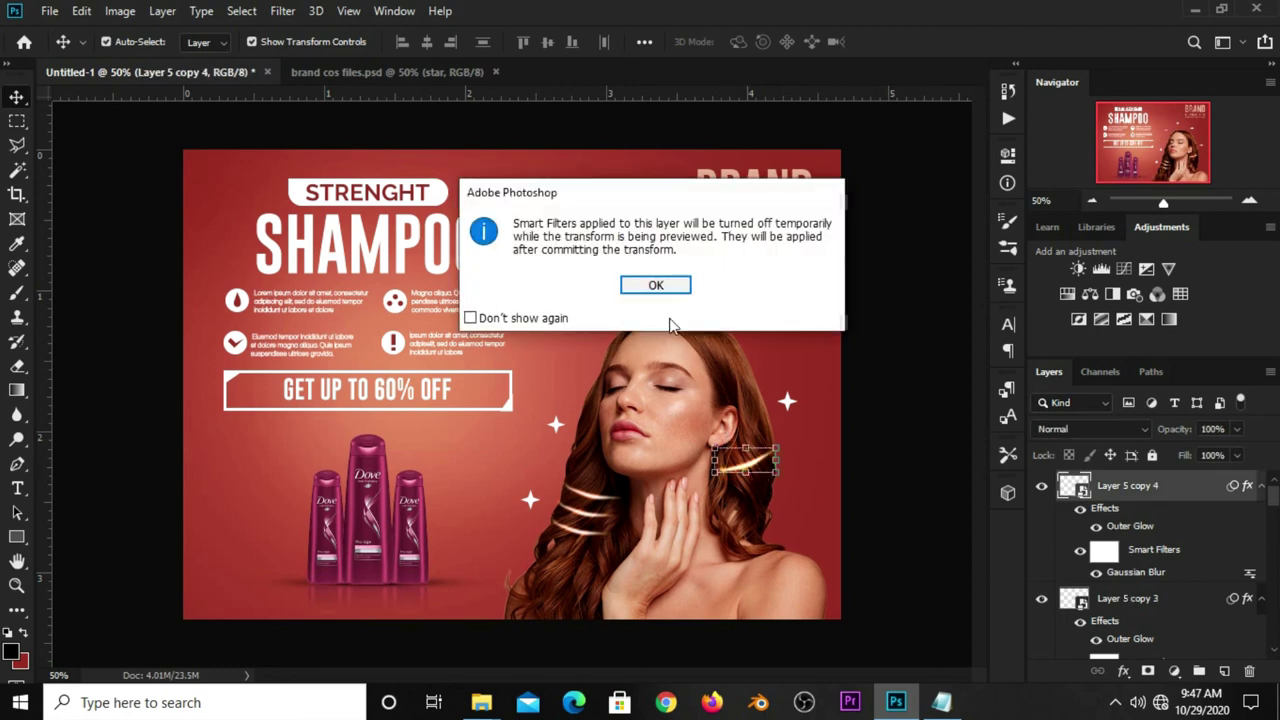
click(654, 284)
mouse_move(776, 471)
mouse_down()
mouse_move(762, 462)
mouse_move(762, 480)
mouse_up()
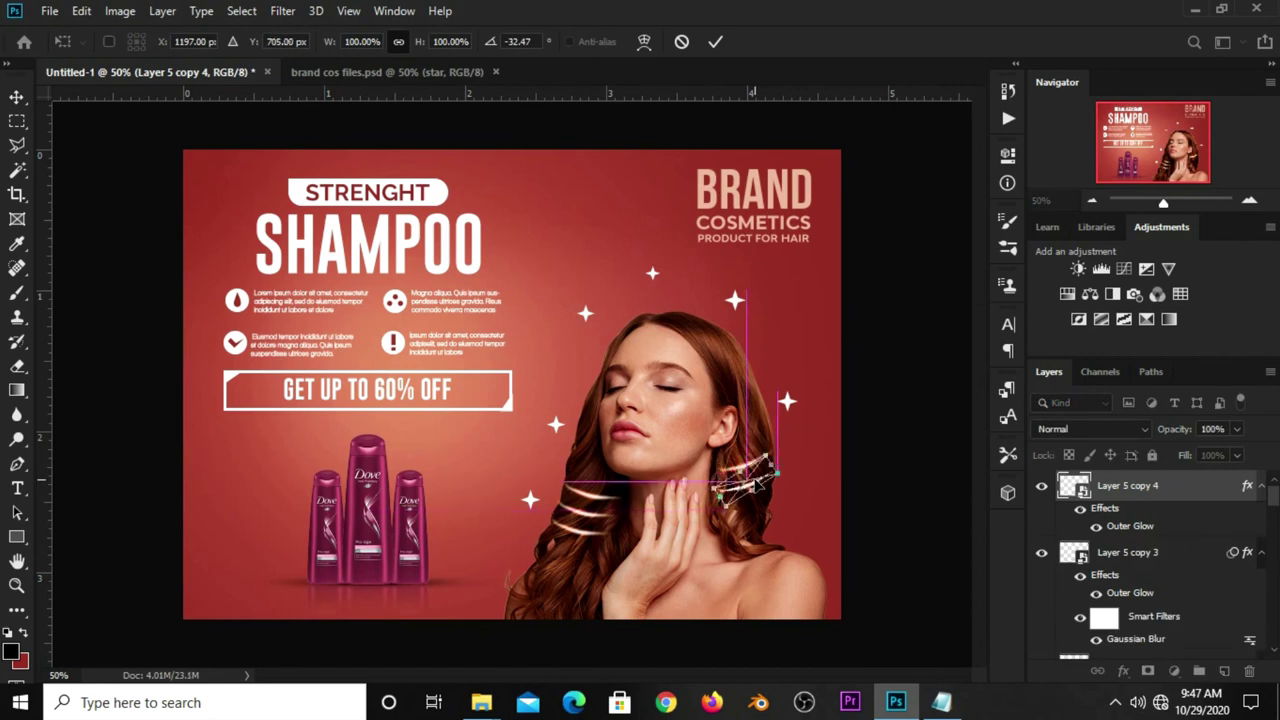
key(Return)
Step: Select and deselect each streak layer in turn to review the arrangement
click(862, 497)
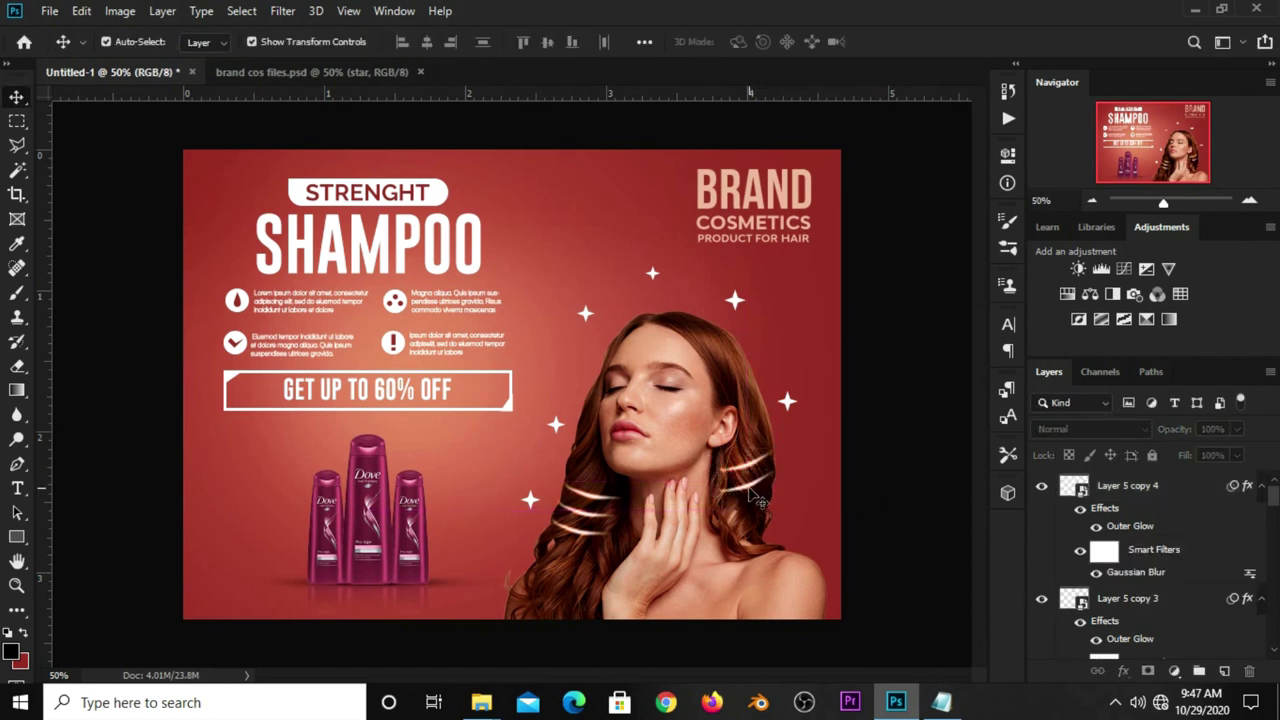
click(750, 494)
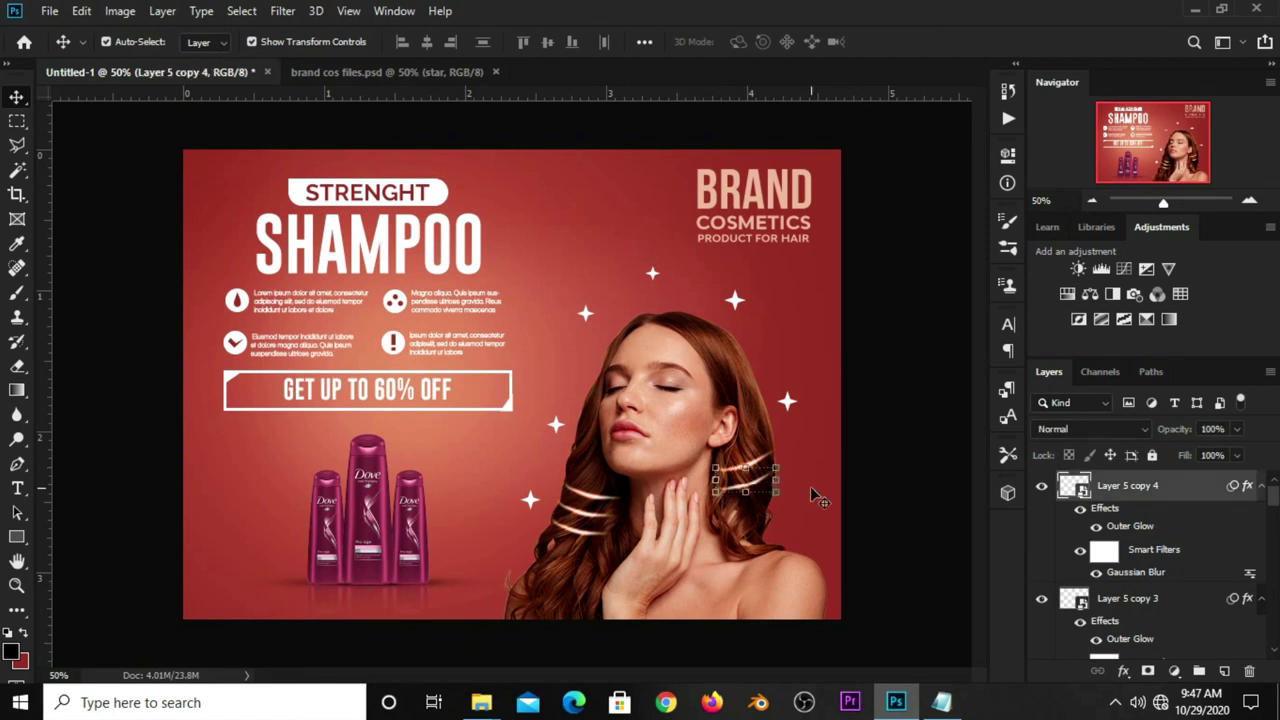
click(858, 490)
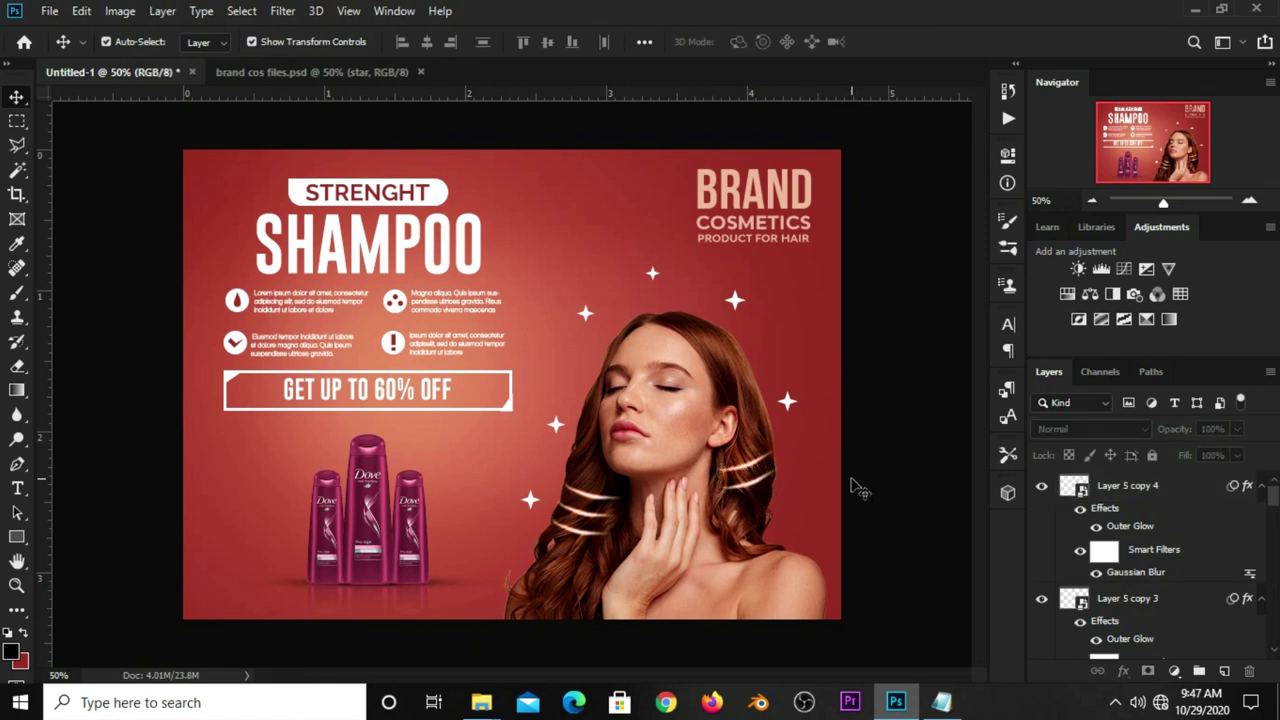
click(760, 497)
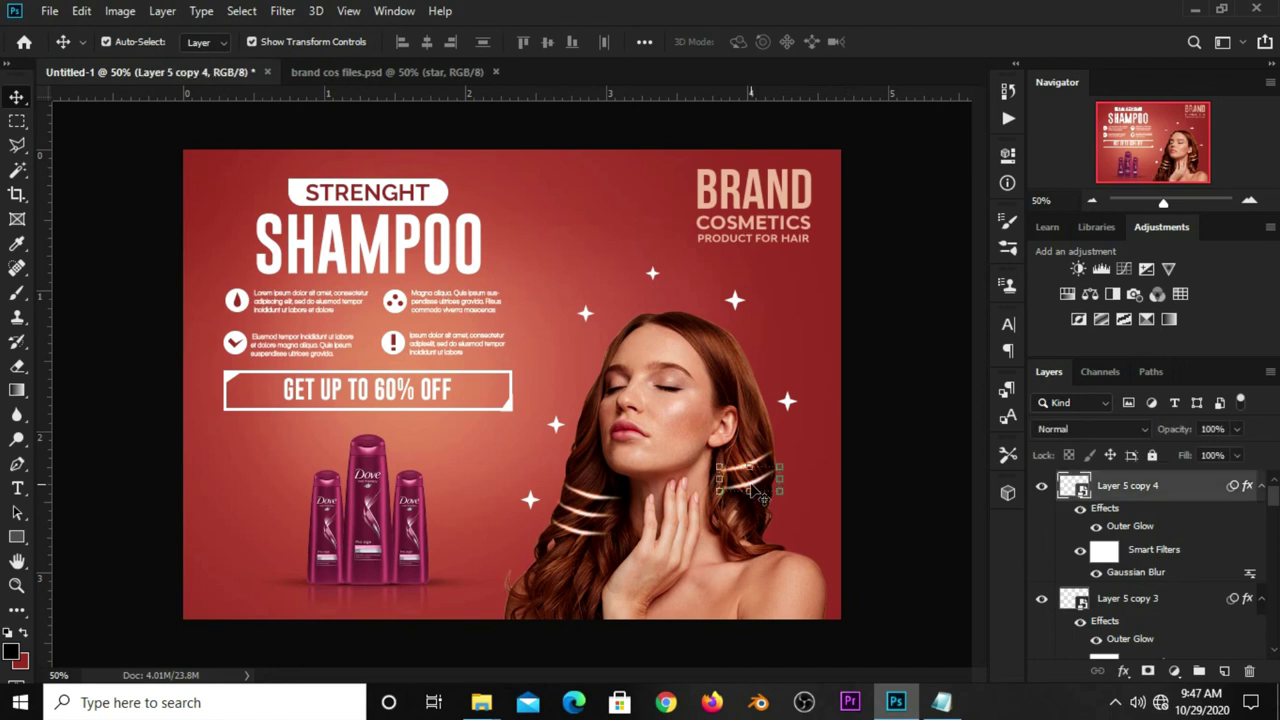
click(862, 472)
click(760, 478)
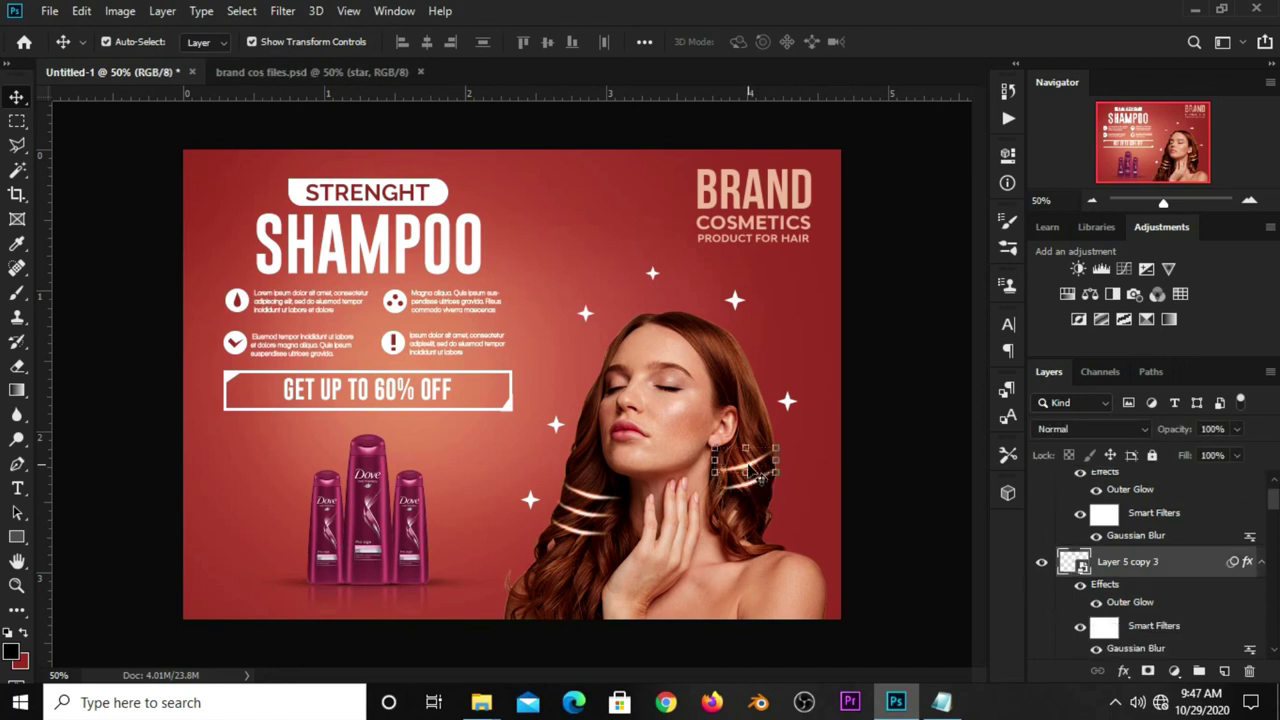
click(866, 472)
click(588, 545)
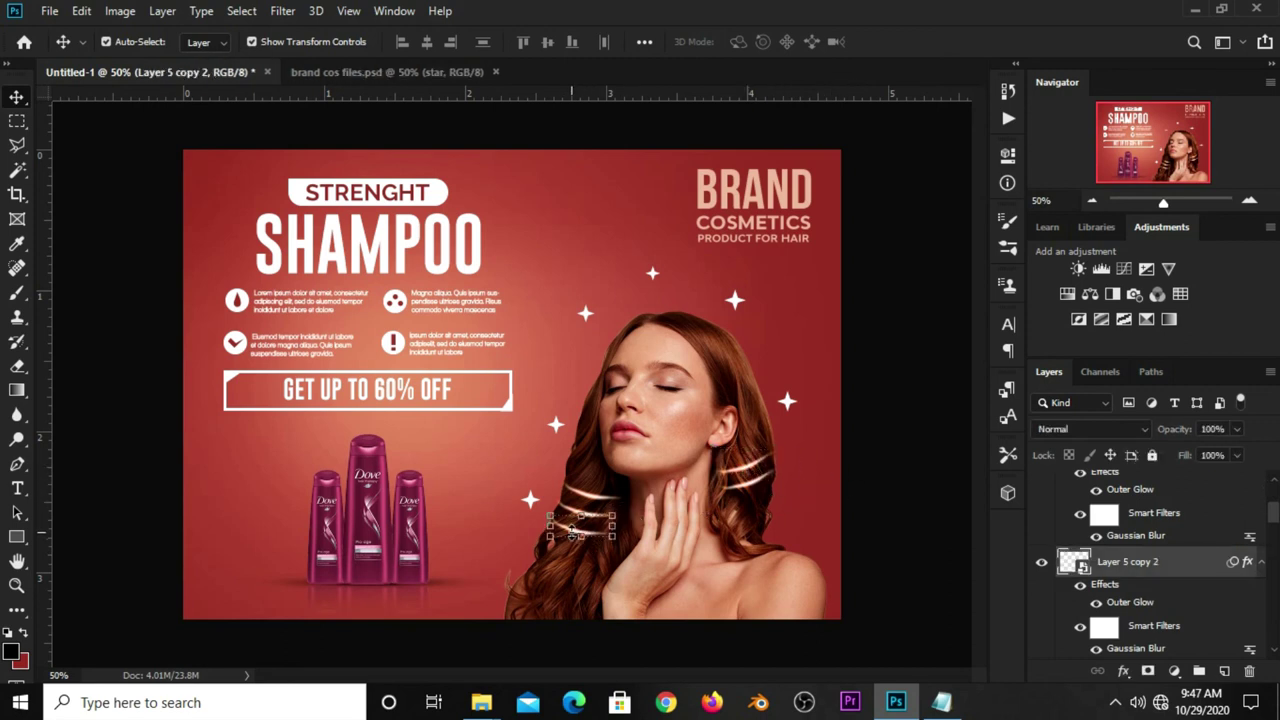
click(888, 503)
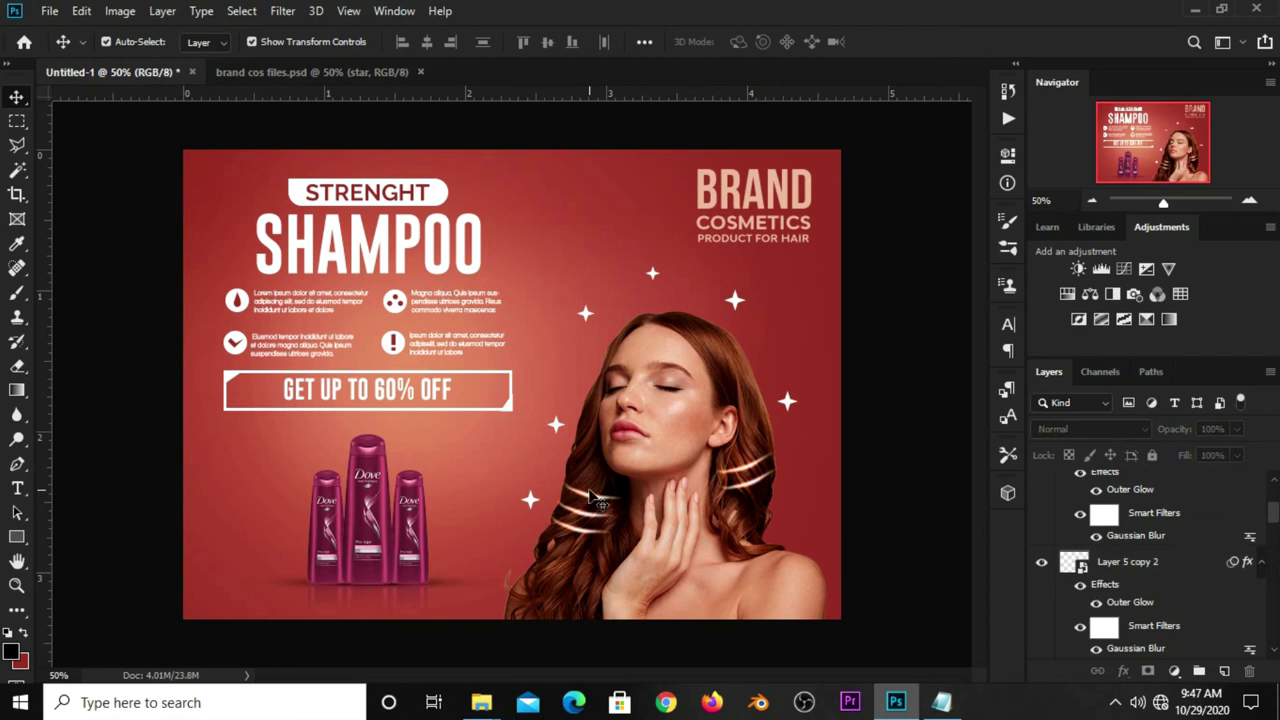
click(593, 503)
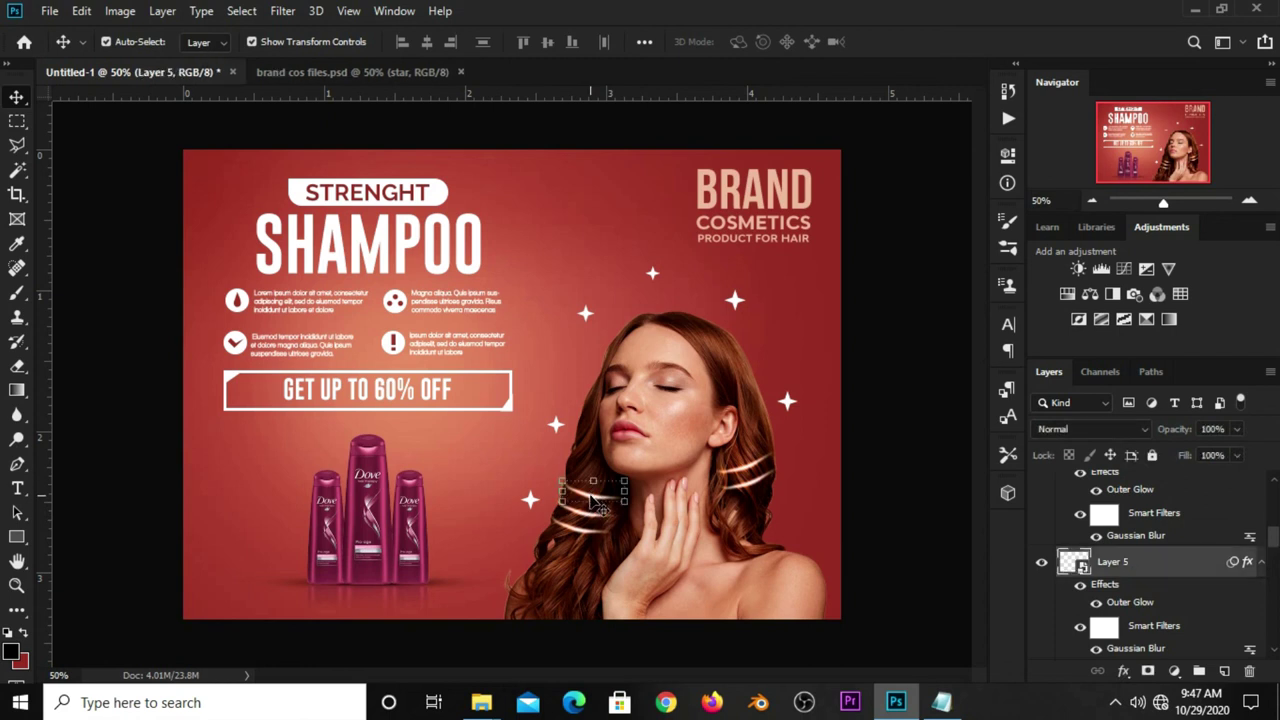
click(885, 468)
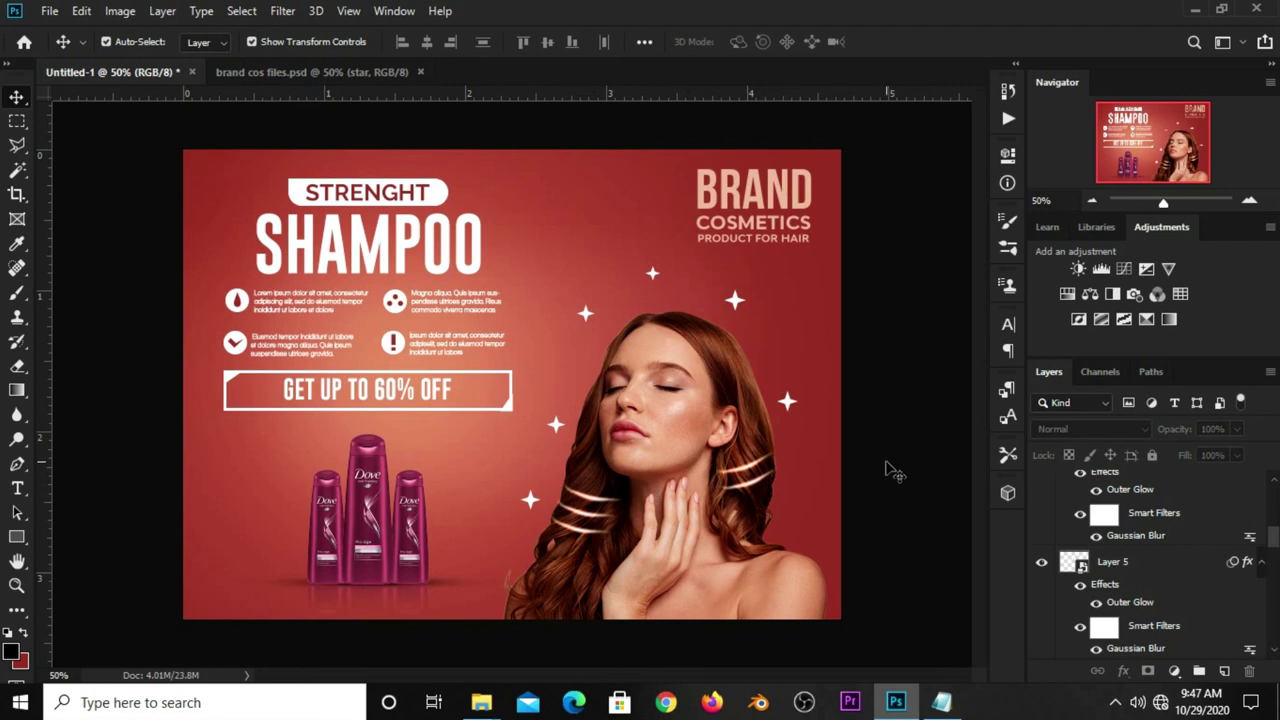
click(1172, 671)
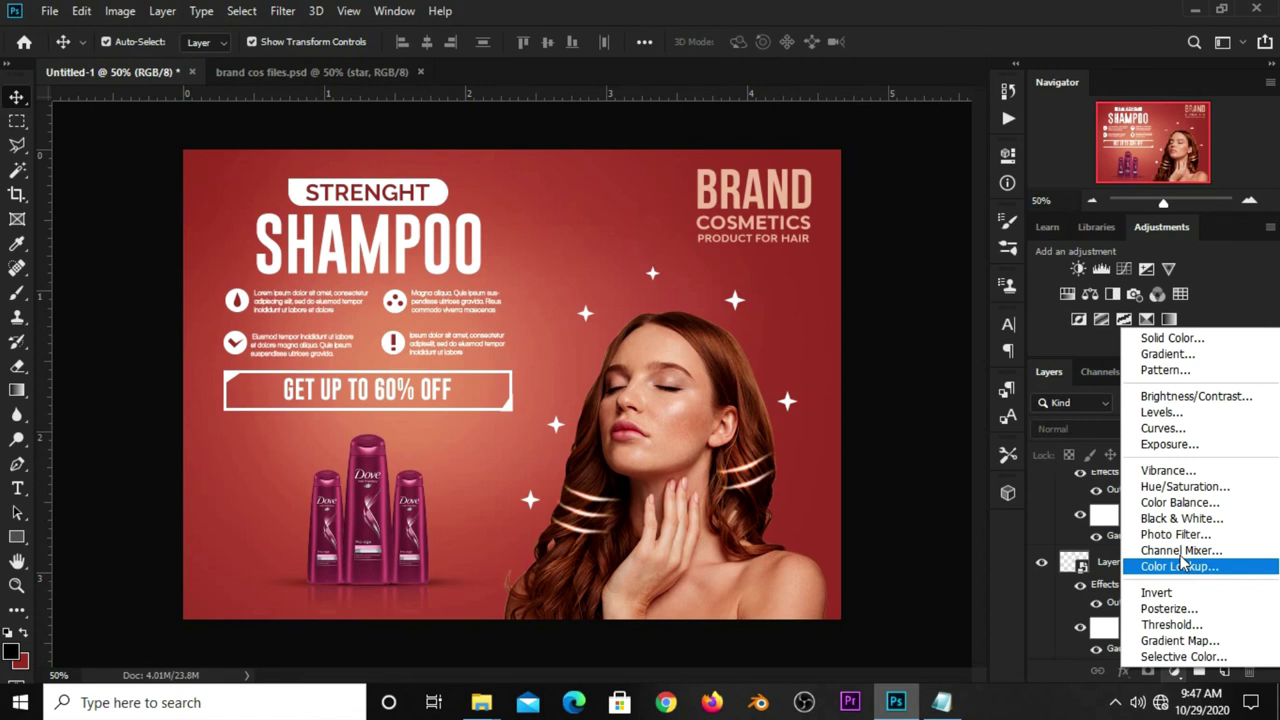
Step: Add a Curves 1 adjustment layer with a slight midtone nudge on the RGB curve
click(1172, 438)
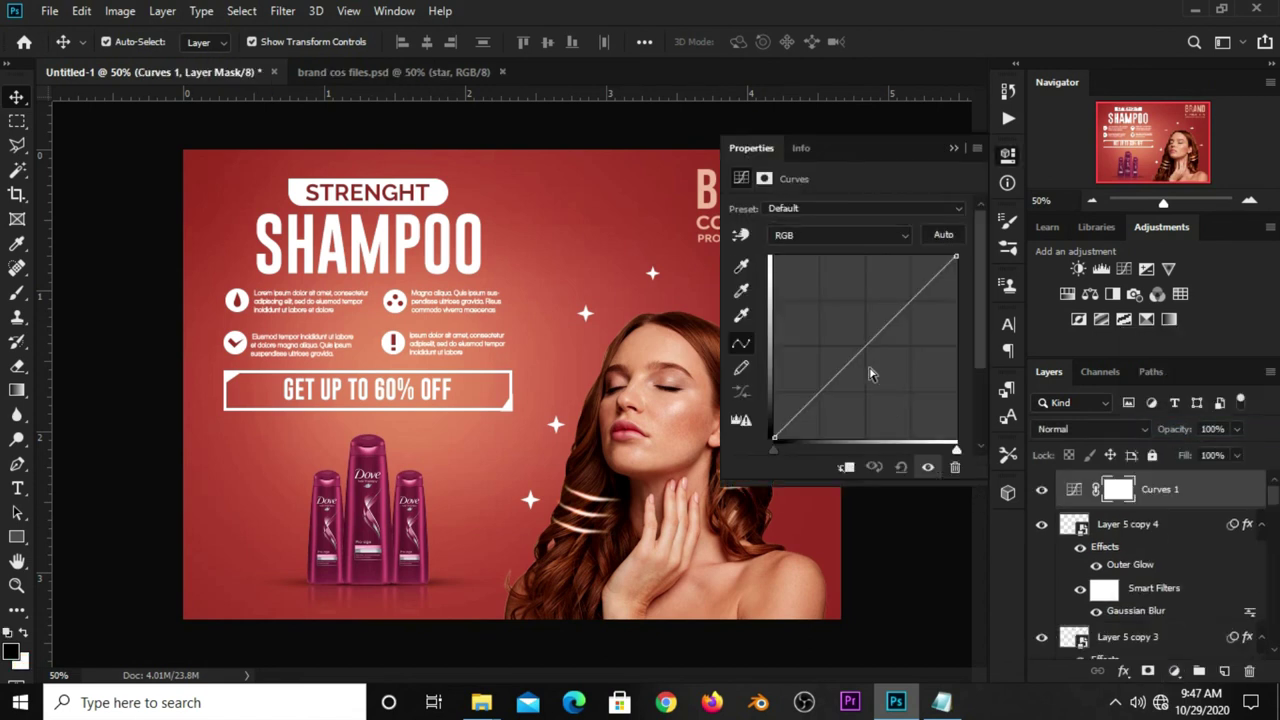
click(854, 362)
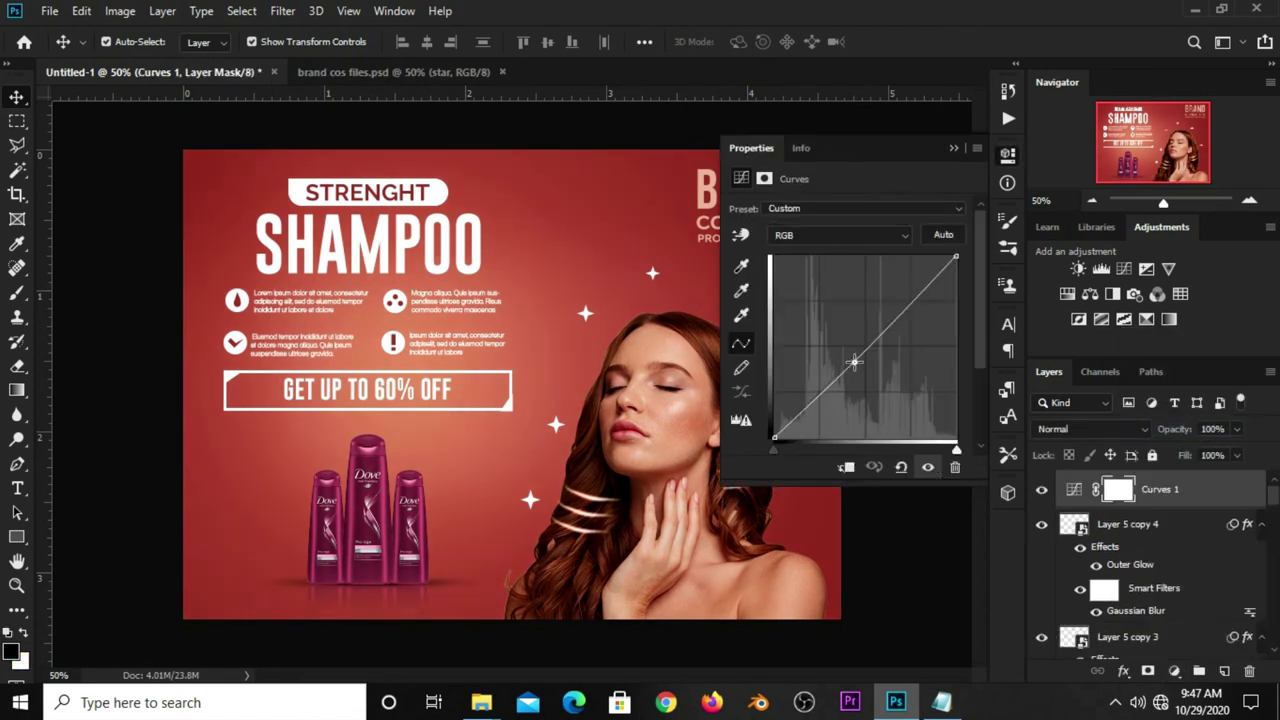
drag(854, 362, 861, 359)
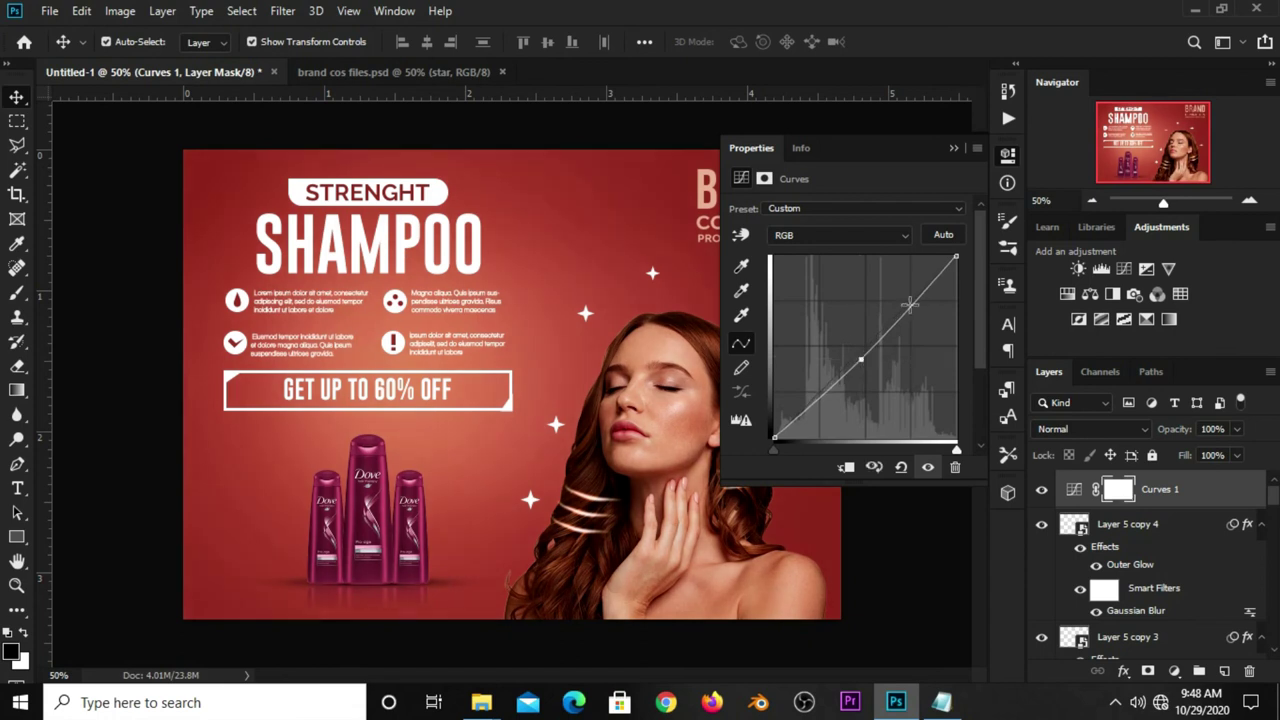
click(952, 148)
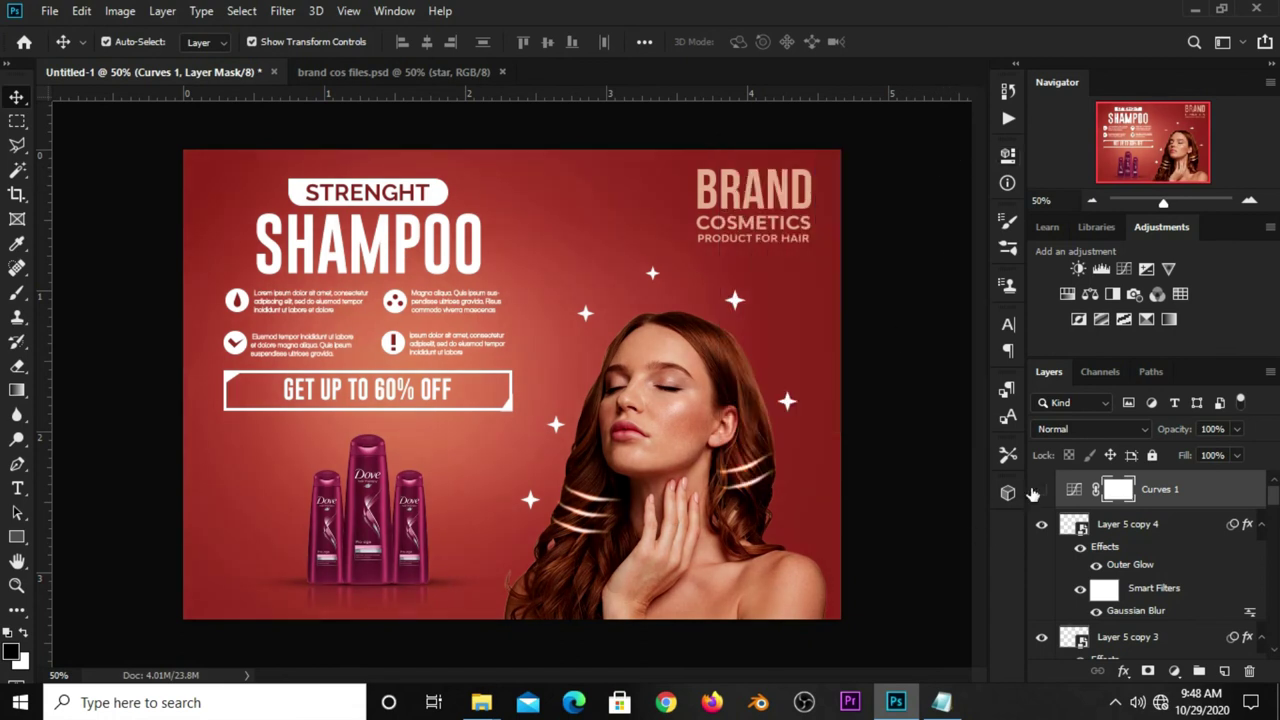
Step: Compare Curves 1 on and off, then bring the teal bokeh layer from brand cos files into Untitled-1
click(1035, 492)
click(1039, 492)
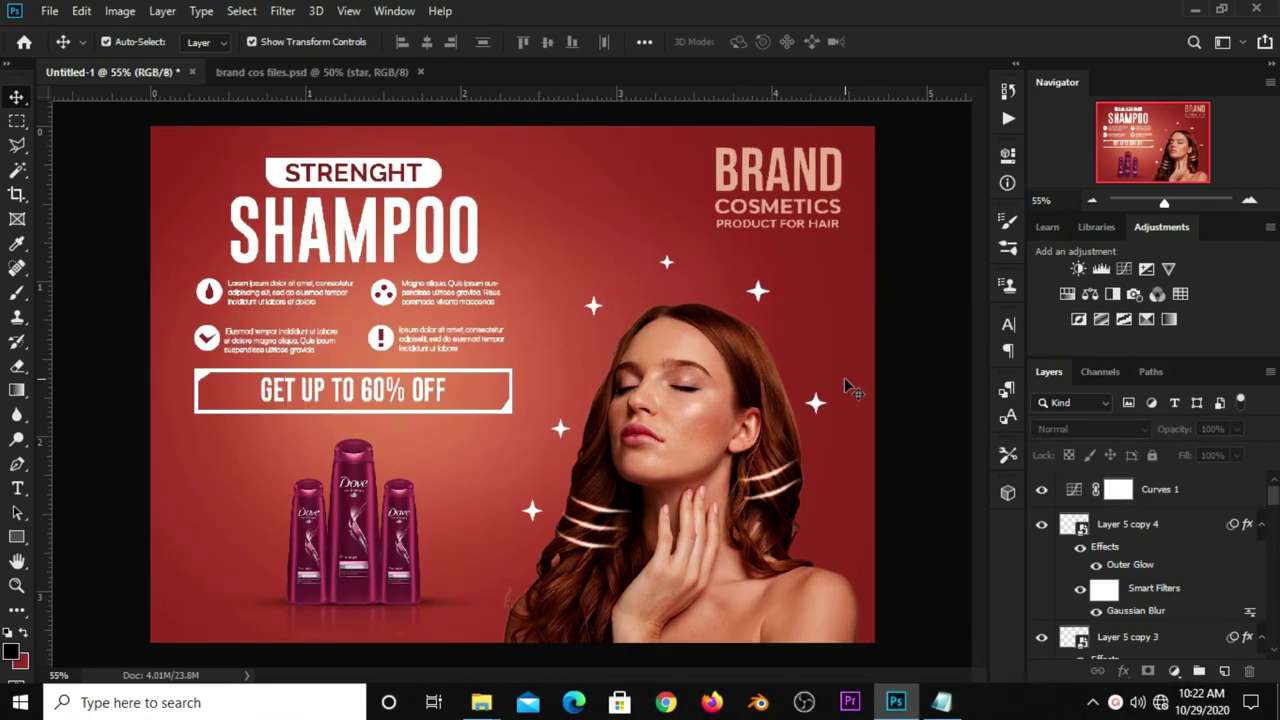
click(310, 71)
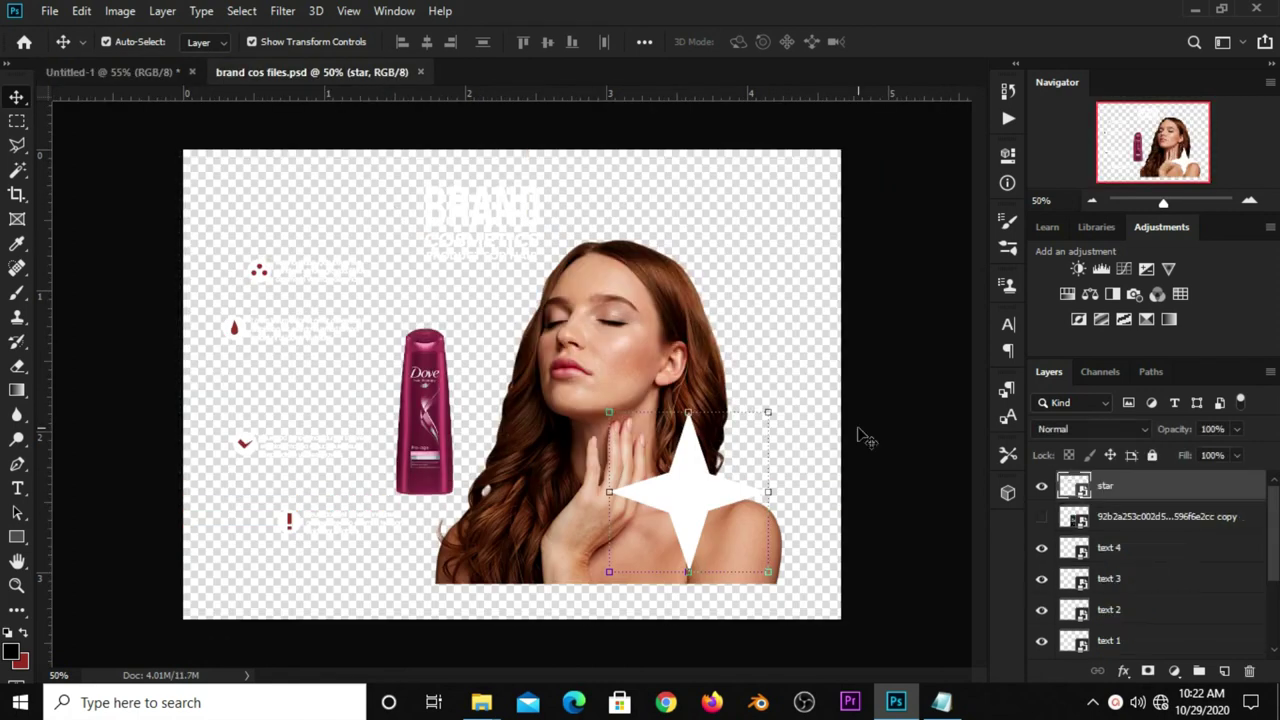
click(1041, 517)
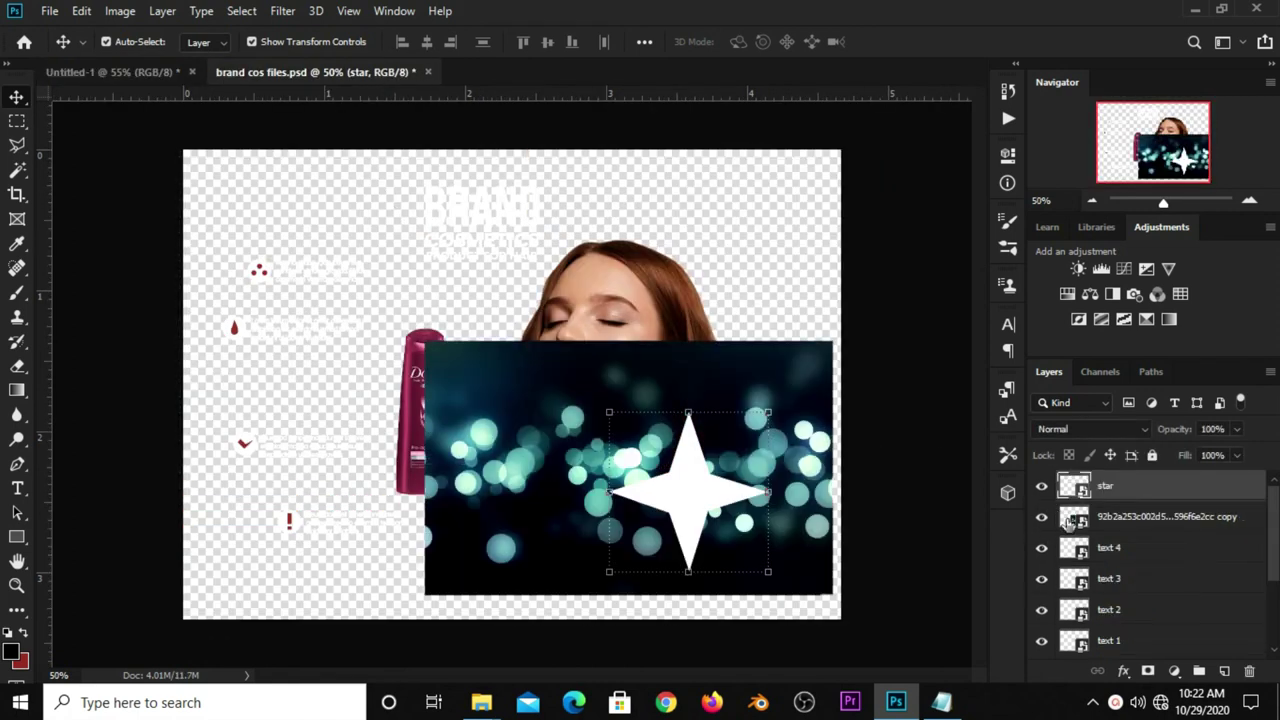
click(1153, 525)
drag(556, 415, 517, 379)
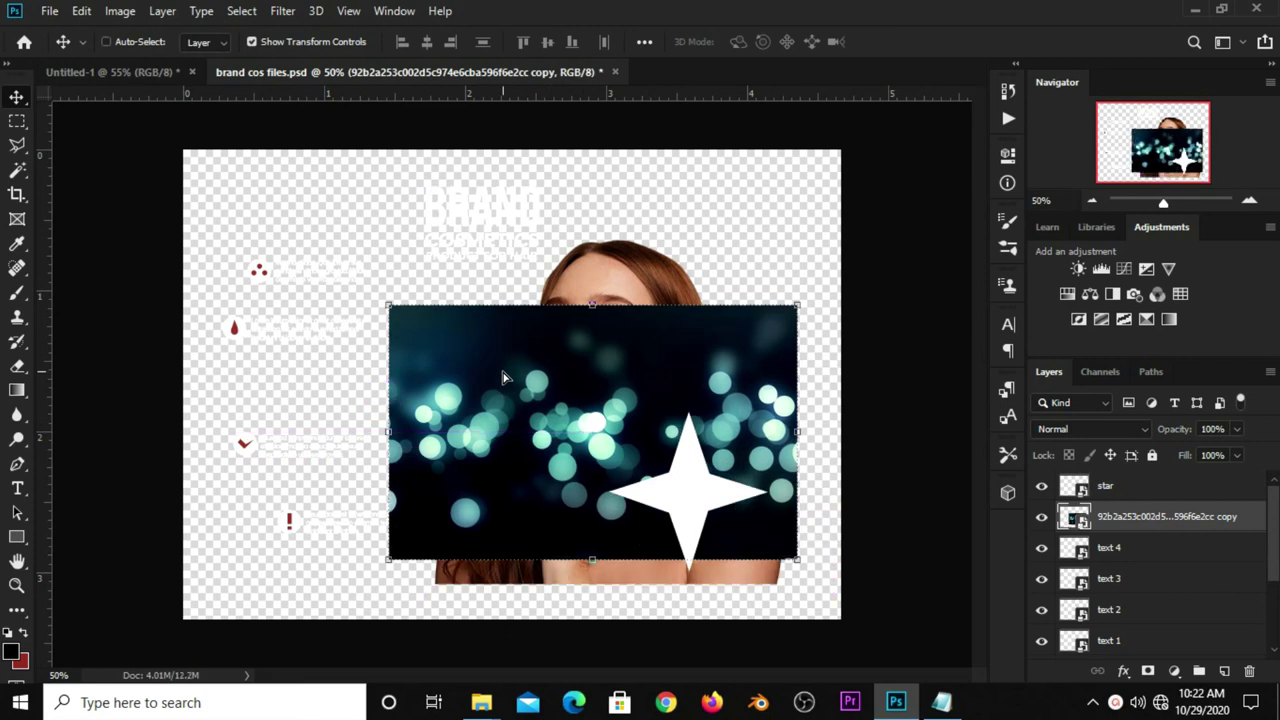
click(125, 63)
Step: Place the bokeh image in the banner, scale it up, and shift it slightly down
drag(296, 321, 336, 317)
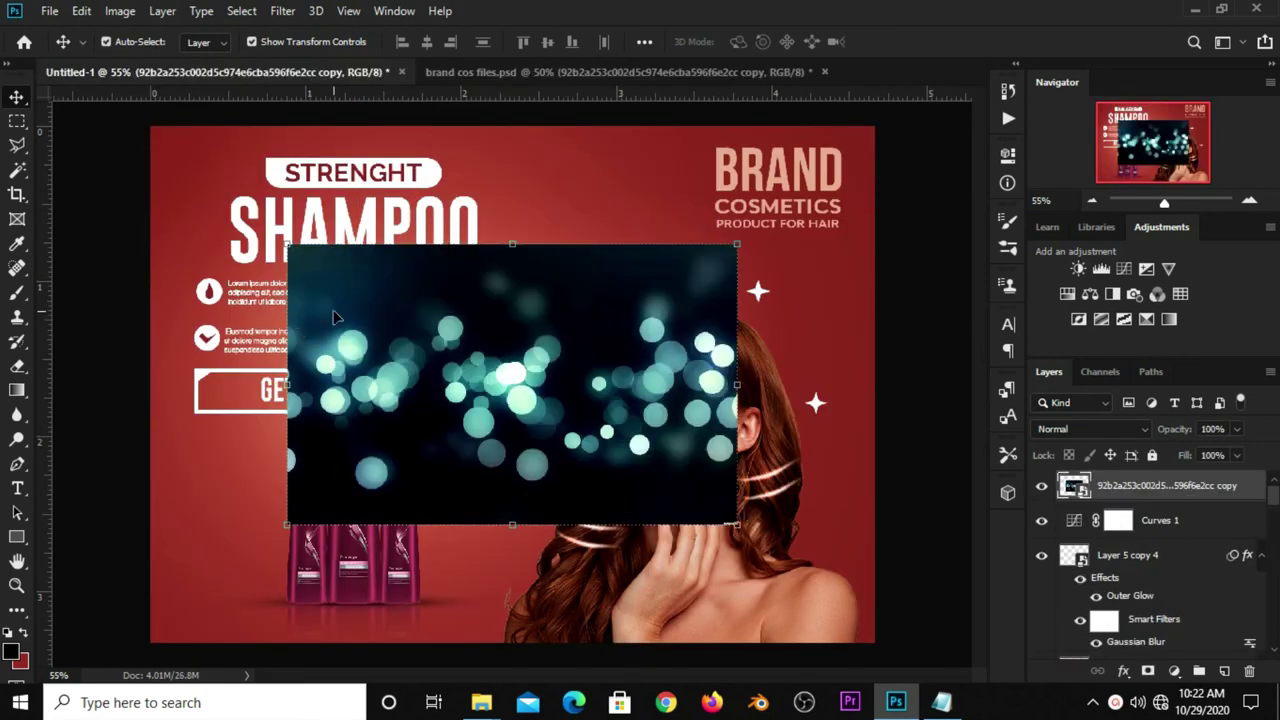
key(ctrl+t)
drag(512, 244, 510, 153)
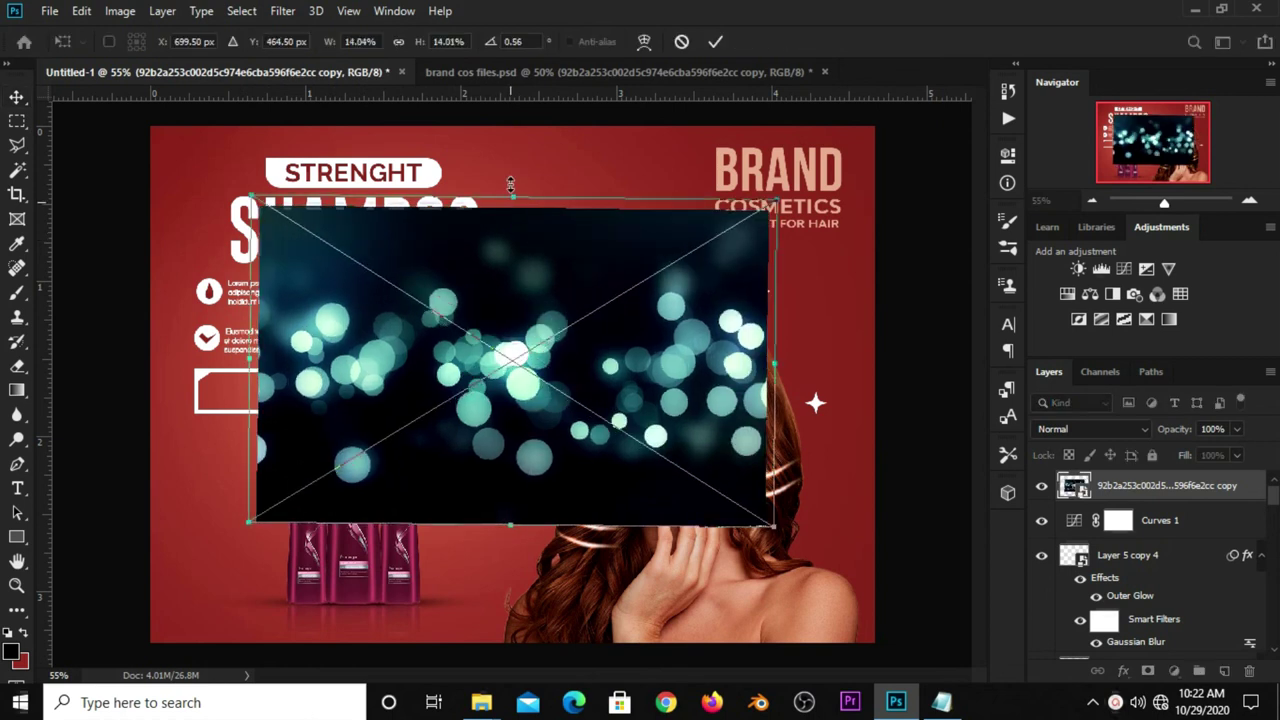
drag(511, 523, 510, 628)
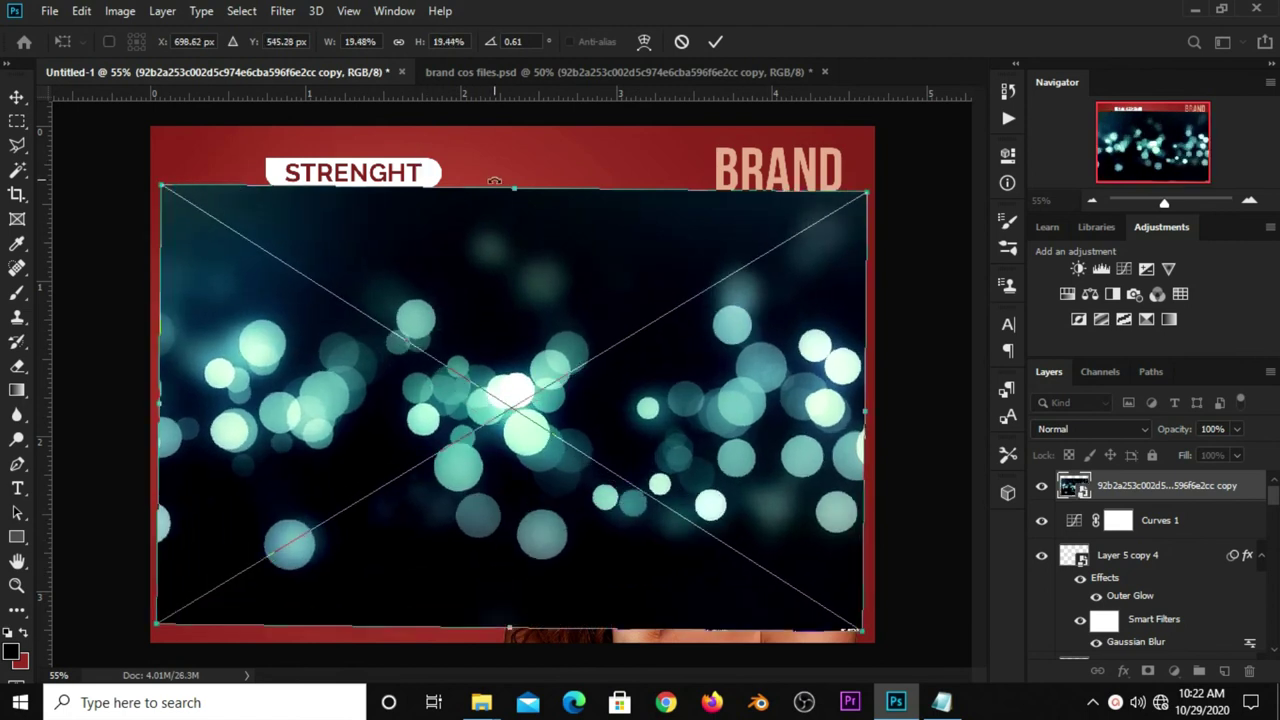
drag(509, 188, 514, 110)
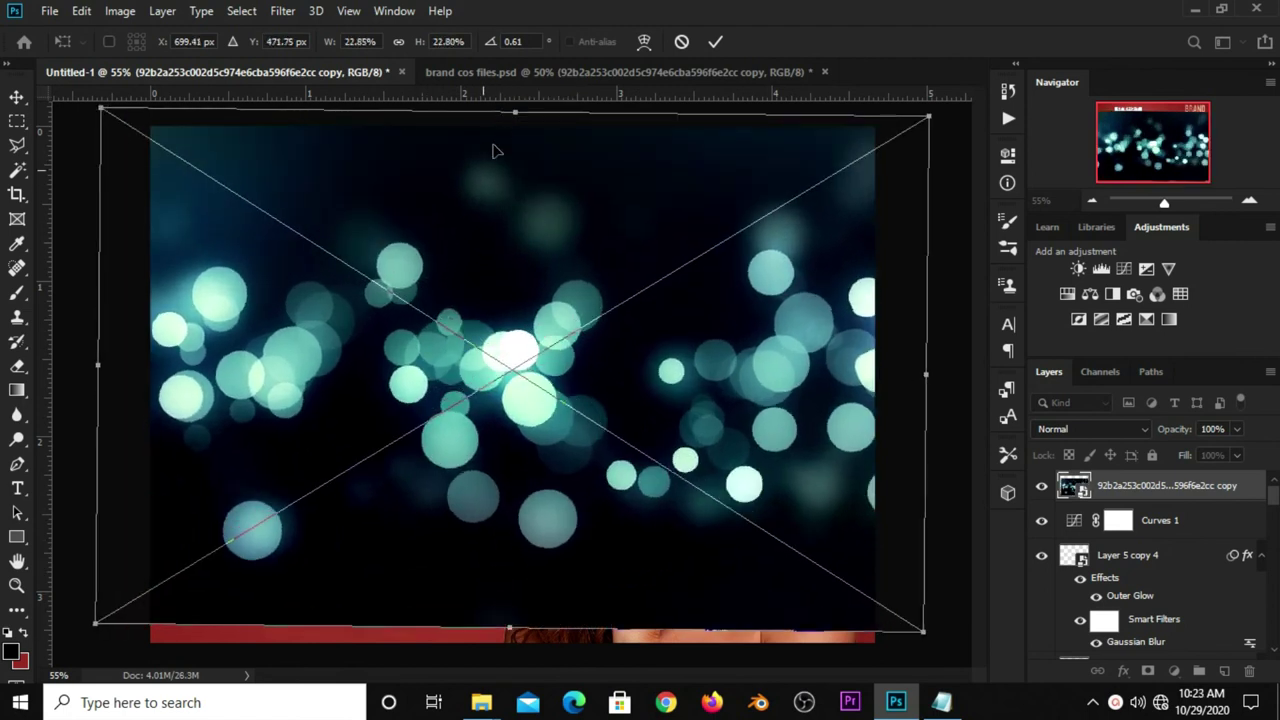
click(716, 42)
drag(697, 345, 658, 400)
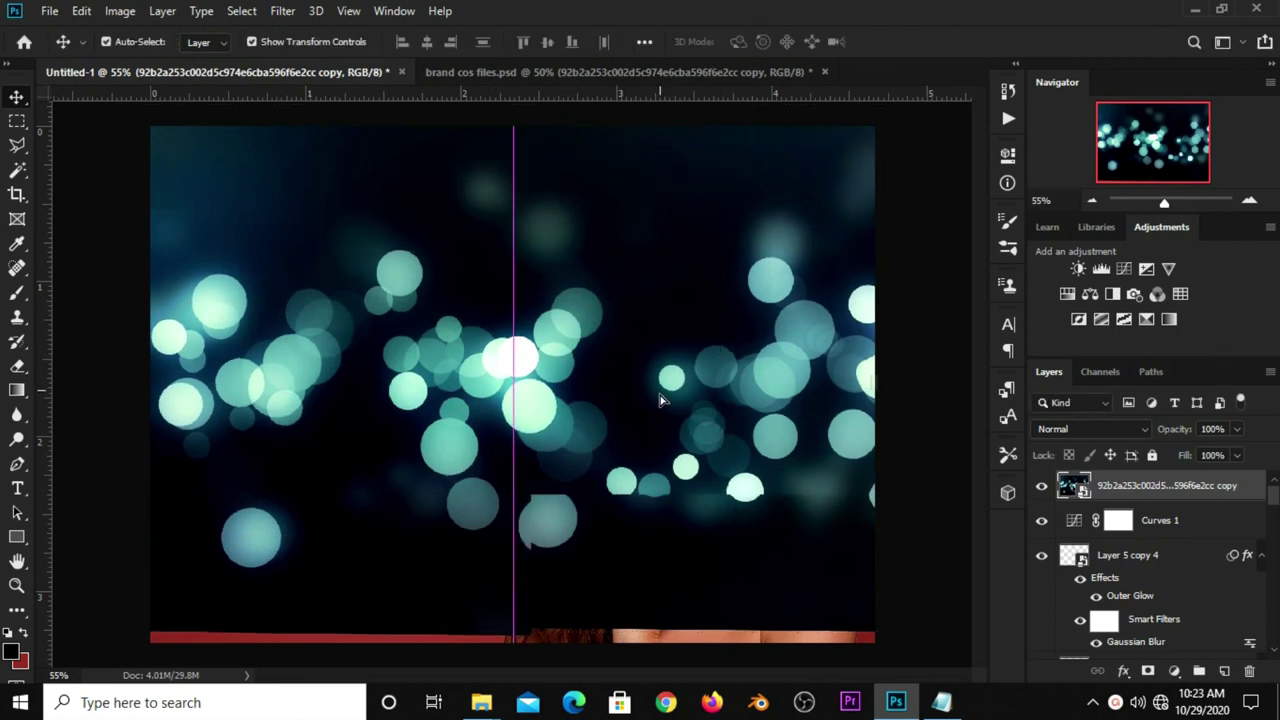
key(Down)
key(Down)
key(Down)
key(Down)
key(Down)
key(Down)
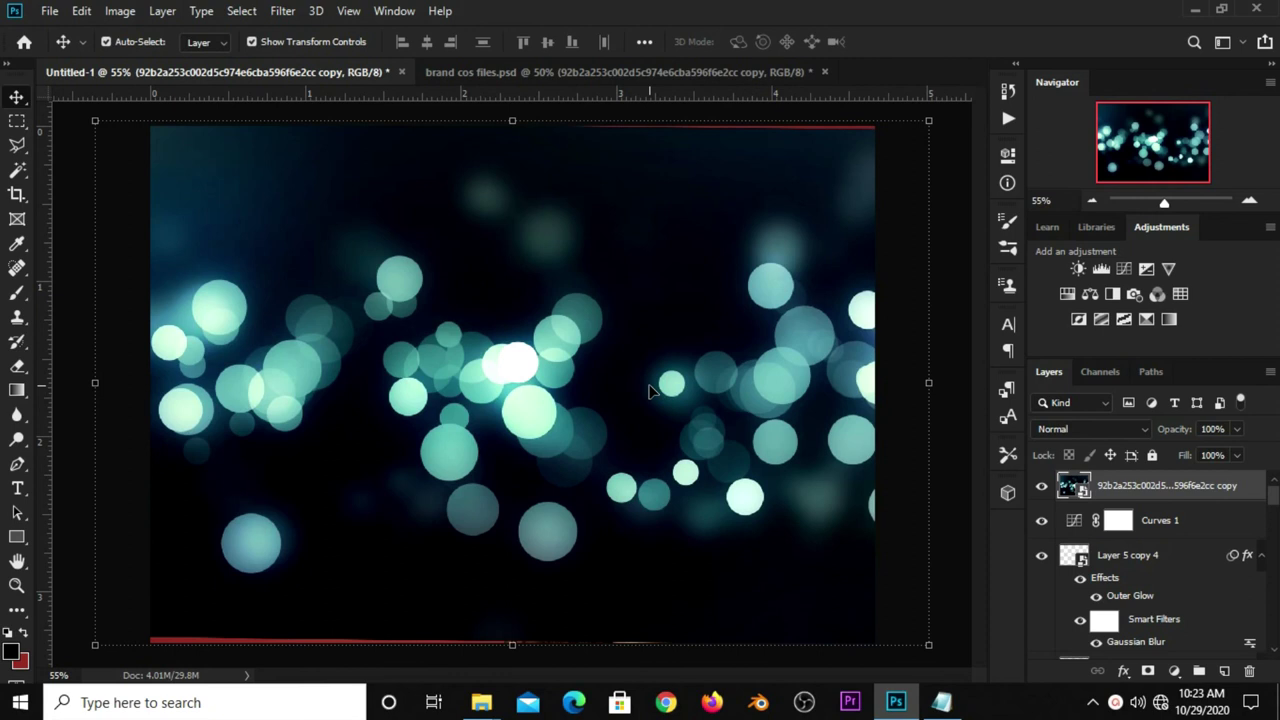
Step: Stretch the bokeh layer's top and bottom edges past the canvas edges
key(ctrl+minus)
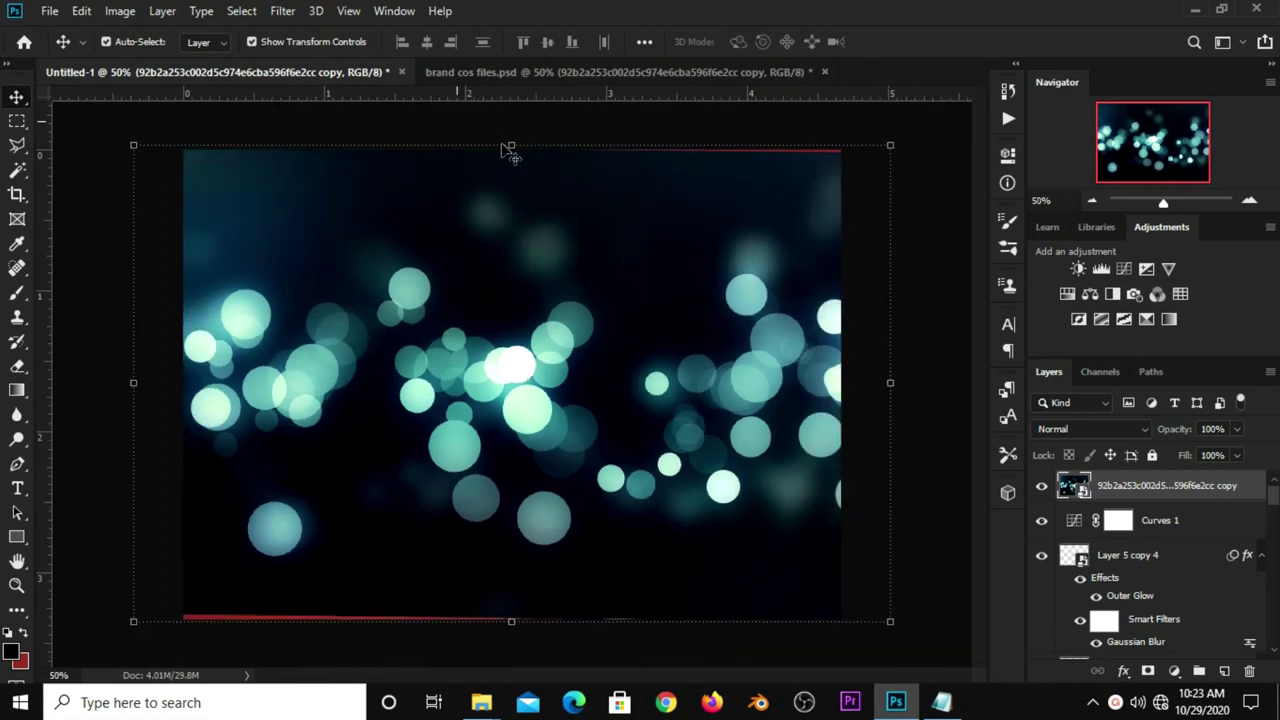
click(516, 146)
click(490, 212)
key(ctrl+t)
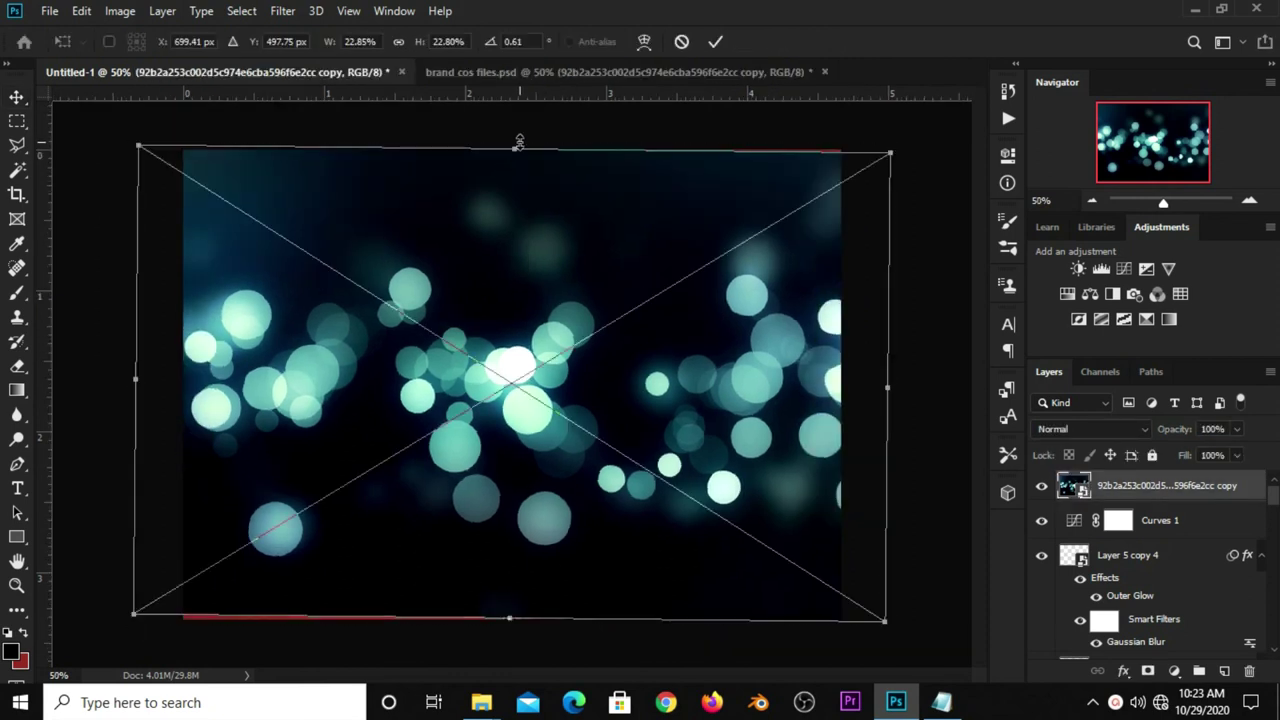
drag(519, 150, 519, 126)
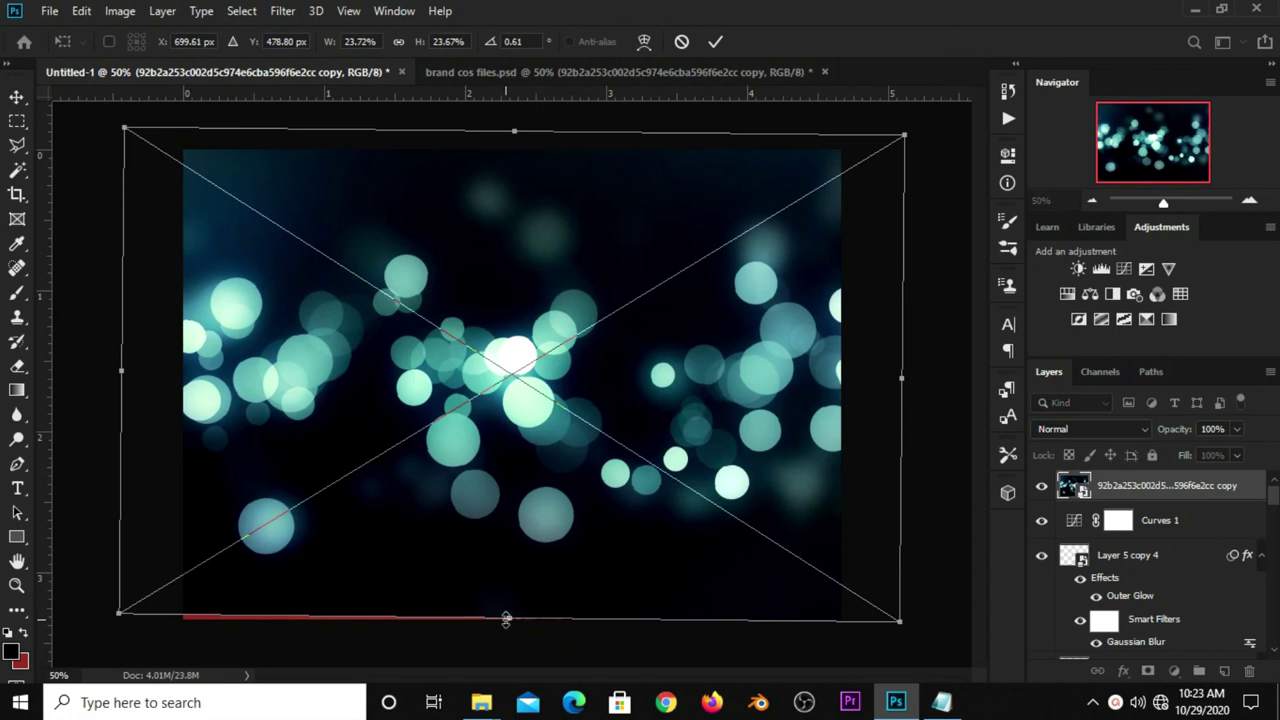
drag(506, 619, 509, 647)
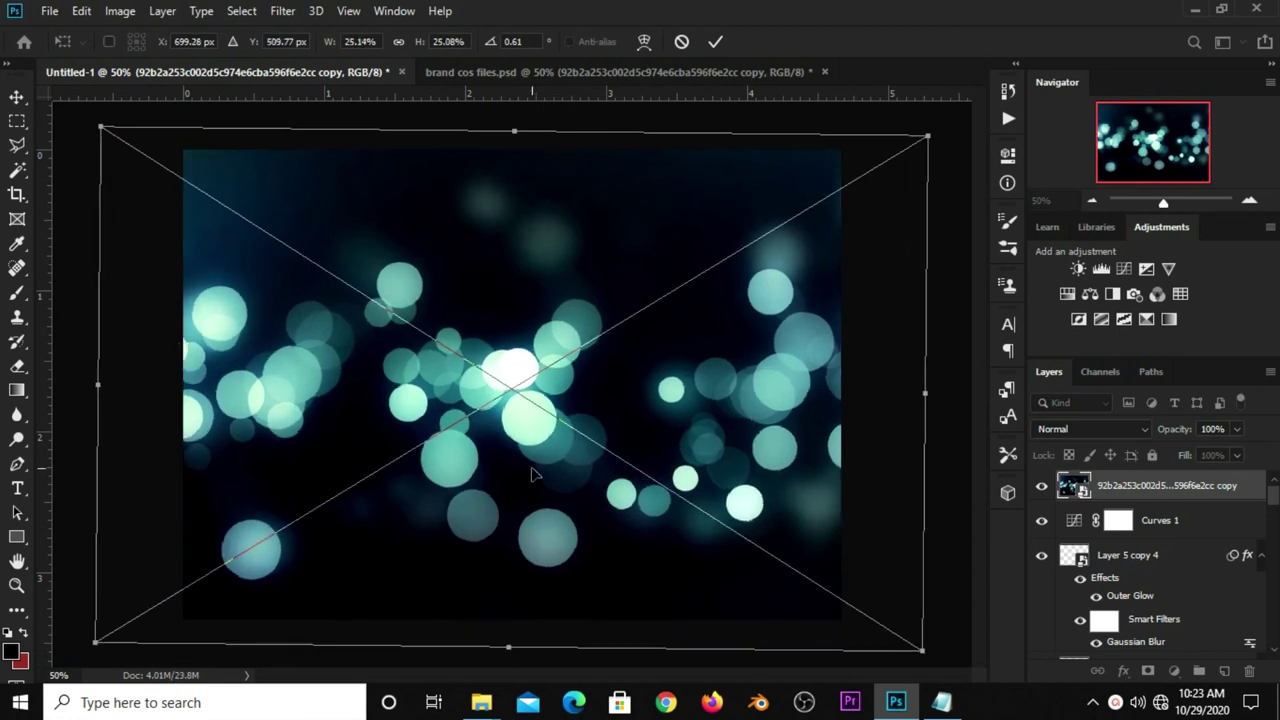
click(715, 41)
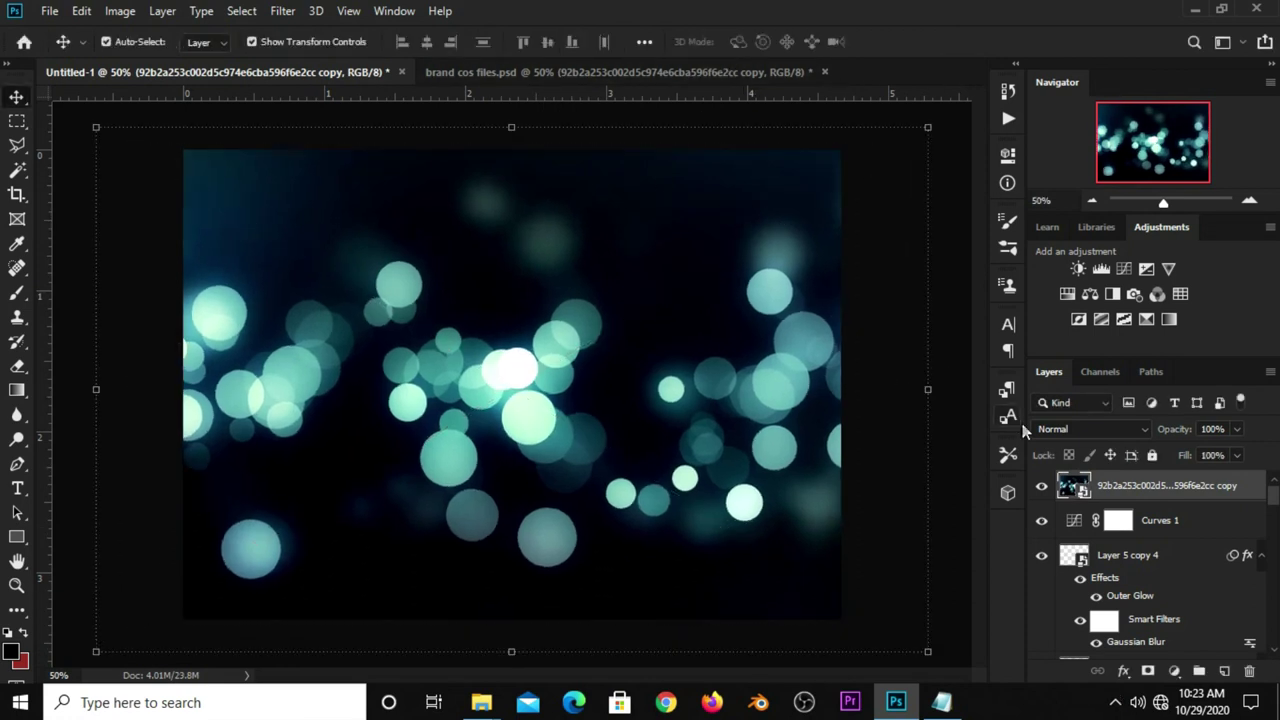
drag(1140, 490, 1143, 685)
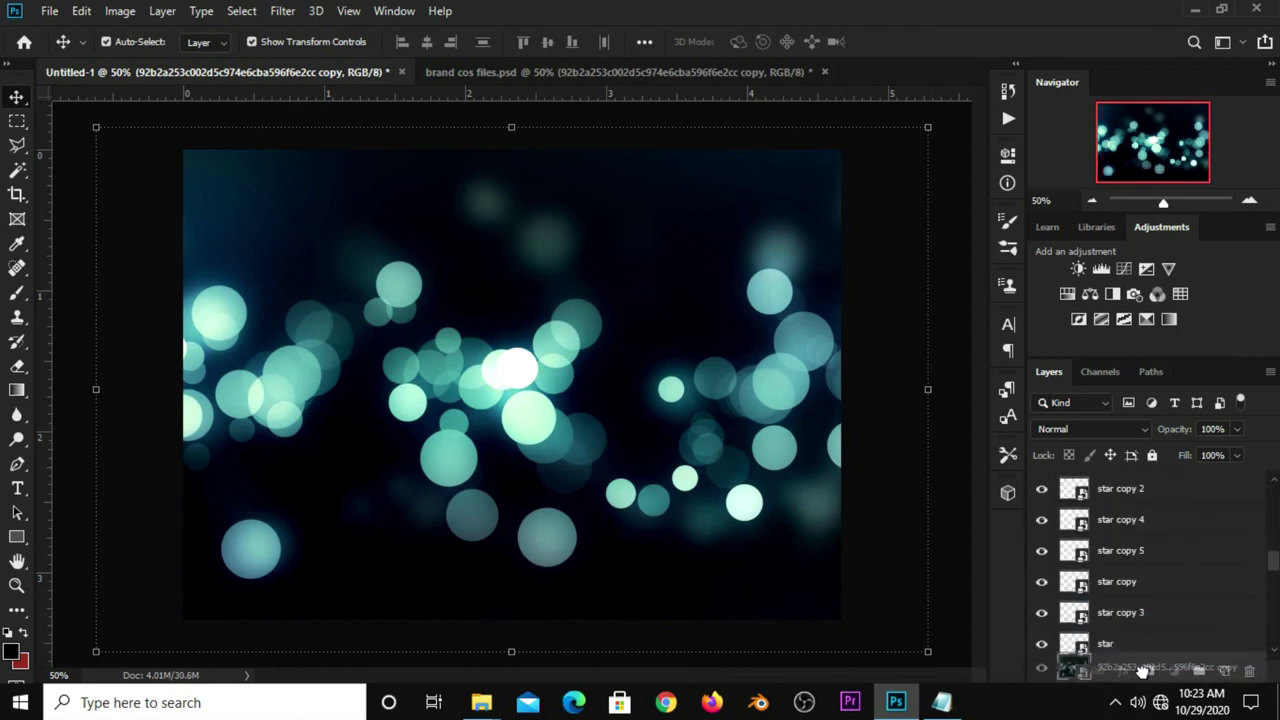
Step: Move the bokeh layer between Layer 2 and Layer 1, in Screen mode at 7% opacity
mouse_move(1143, 685)
mouse_down()
mouse_move(1122, 508)
mouse_move(1130, 678)
mouse_move(1126, 638)
mouse_move(1108, 630)
mouse_up()
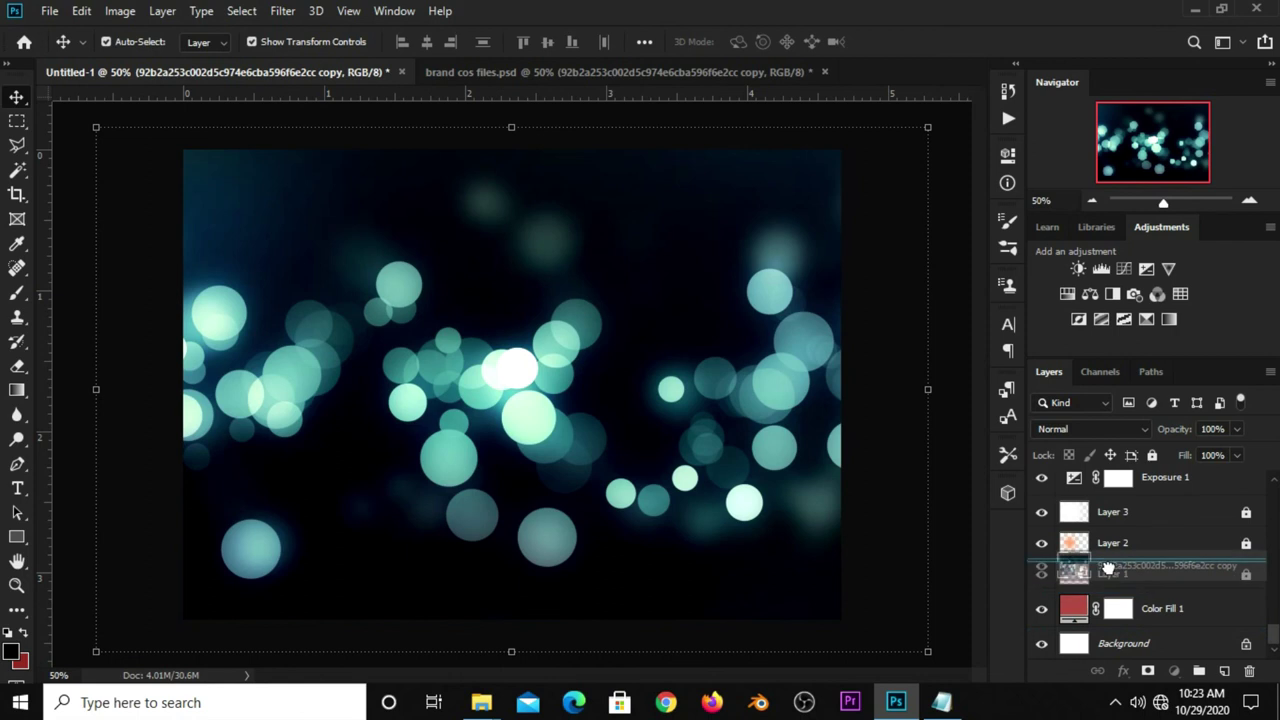
drag(1108, 630, 1108, 570)
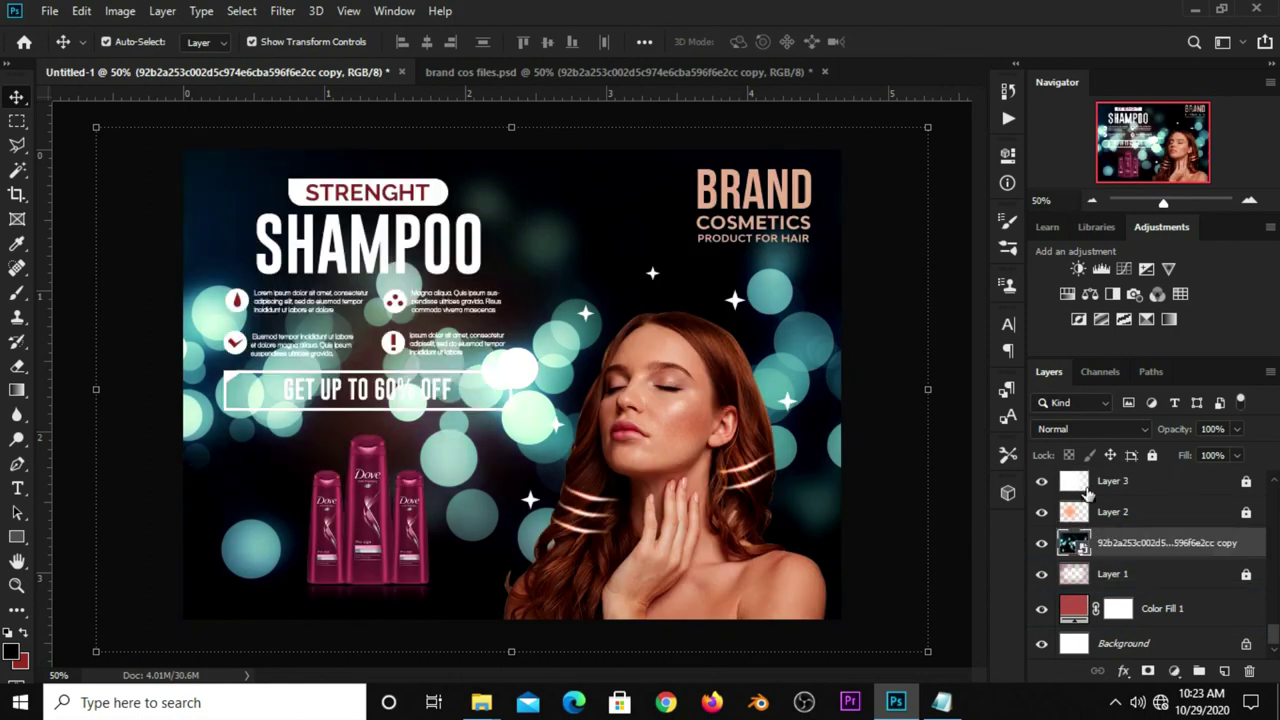
click(1090, 428)
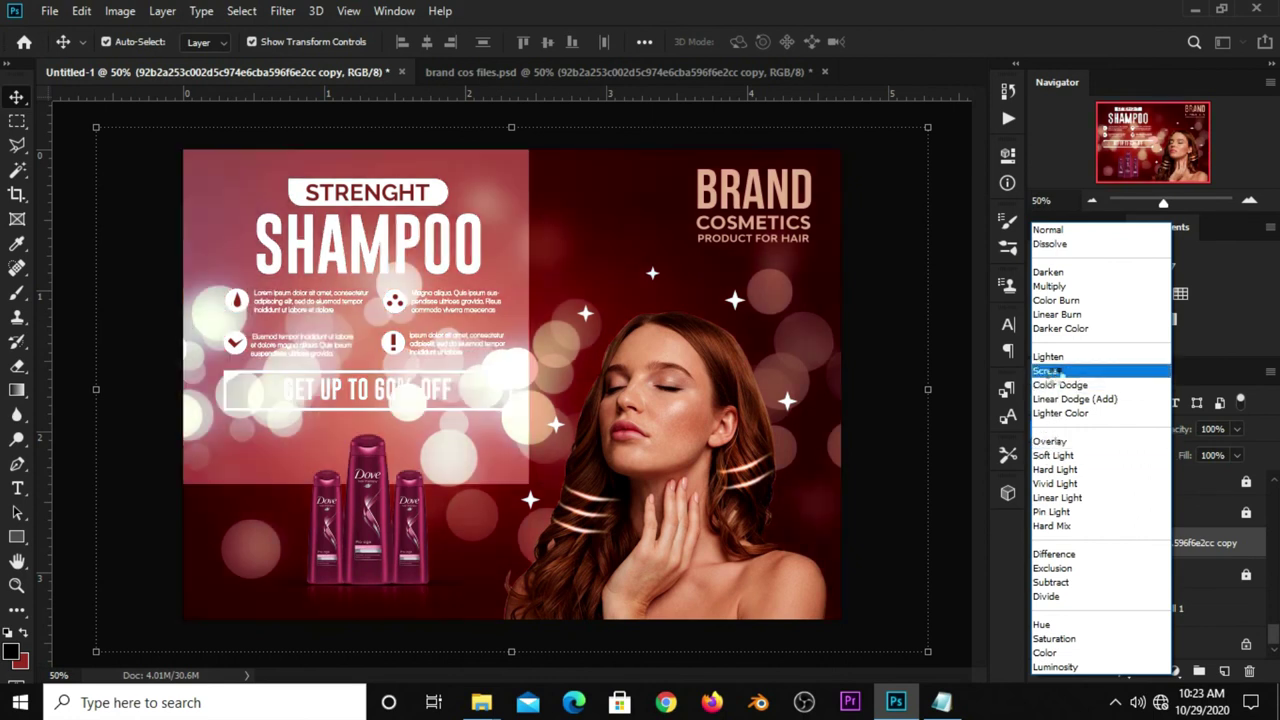
click(1050, 370)
click(1236, 429)
drag(1183, 458, 1157, 452)
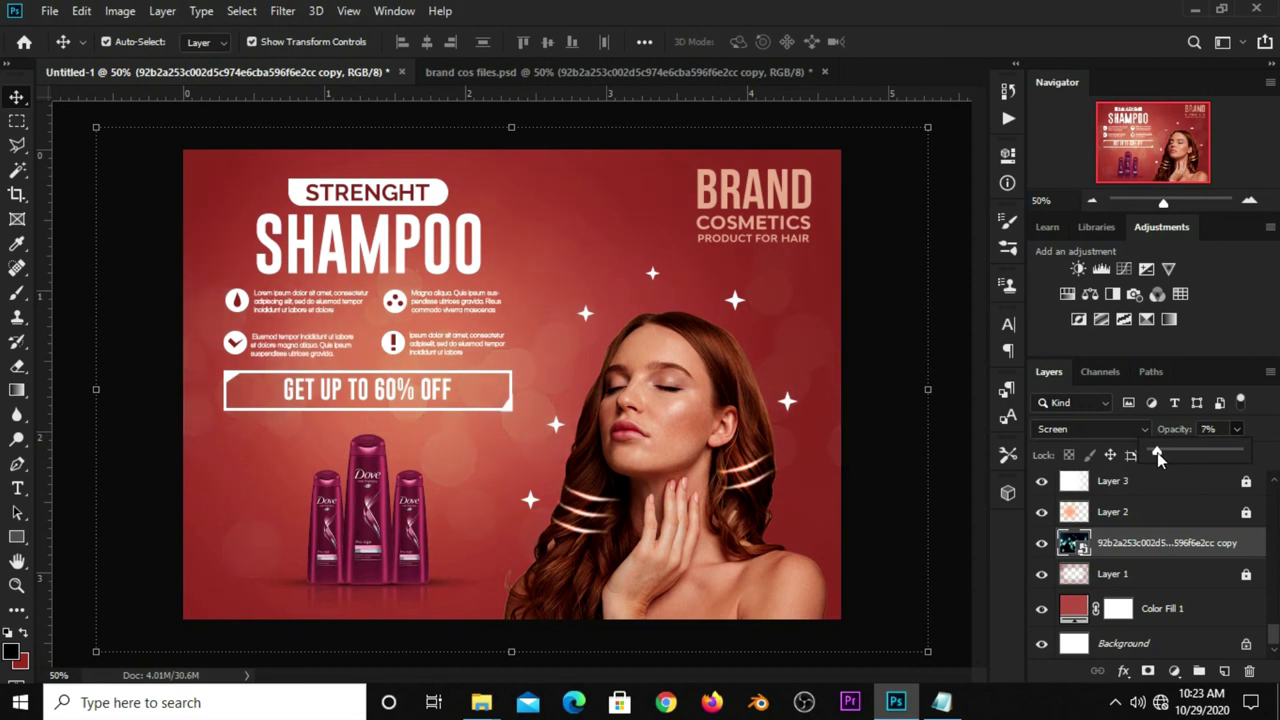
Step: Add a layer mask to the bokeh layer and draw a horizontal gradient fading it toward the right
click(906, 423)
click(1113, 541)
click(1147, 671)
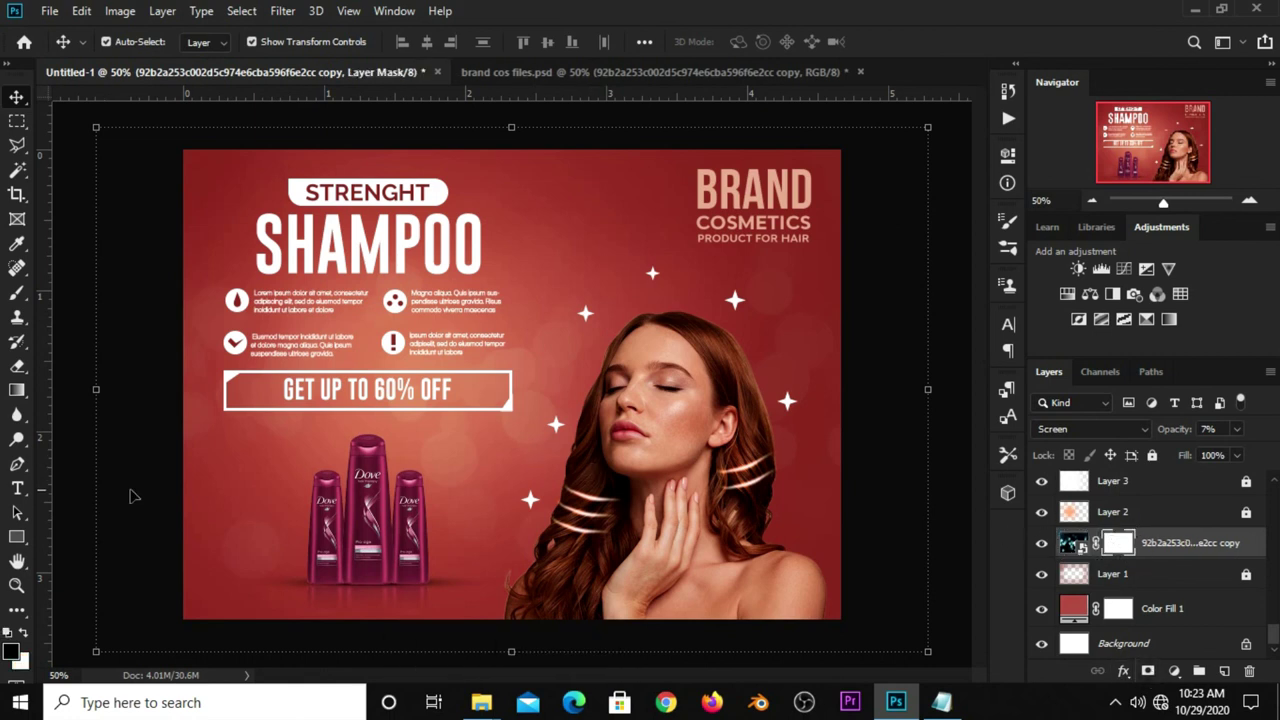
right_click(17, 390)
click(100, 382)
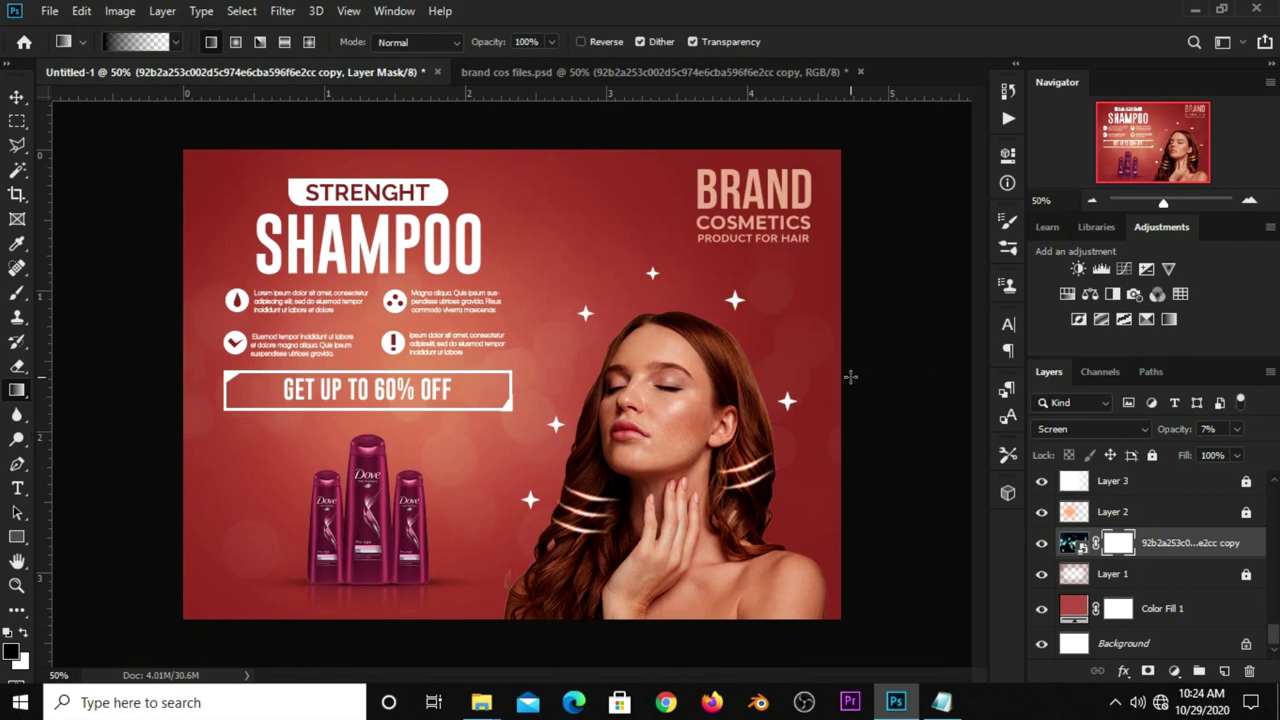
drag(865, 368, 666, 368)
drag(850, 347, 692, 347)
Step: Toggle the bokeh layer's visibility off and on to compare the masked effect
click(17, 97)
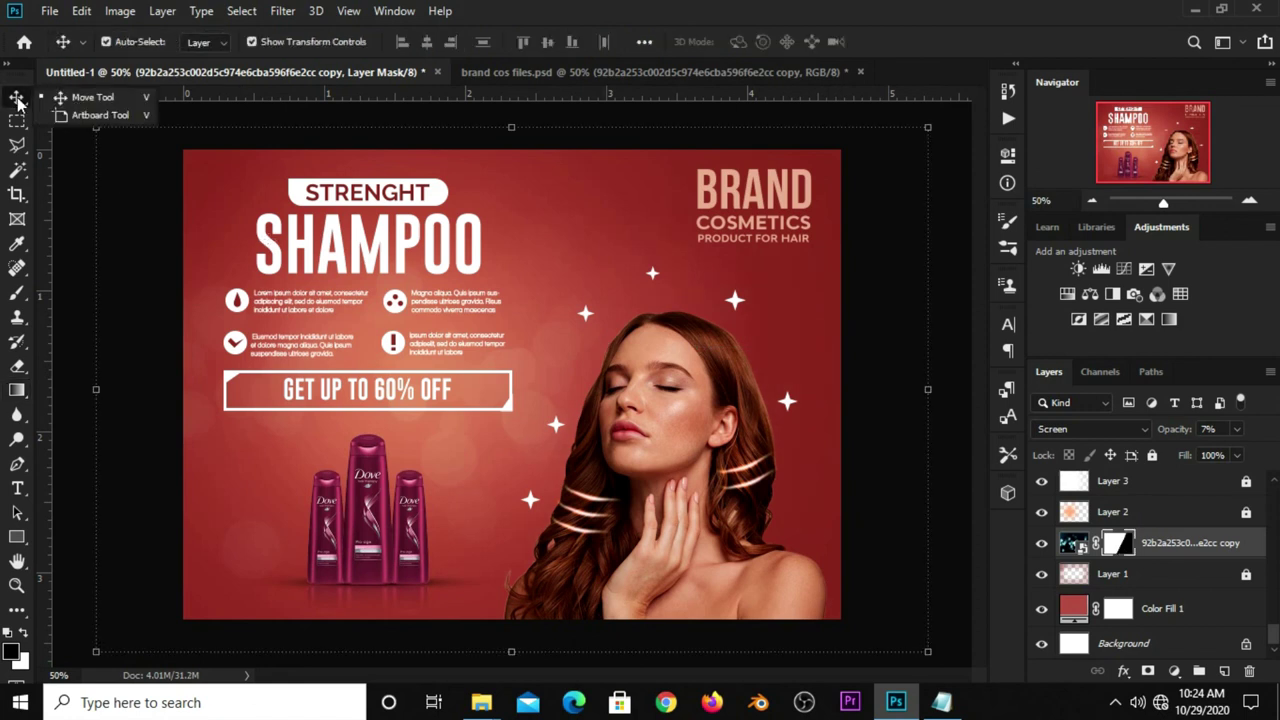
click(140, 275)
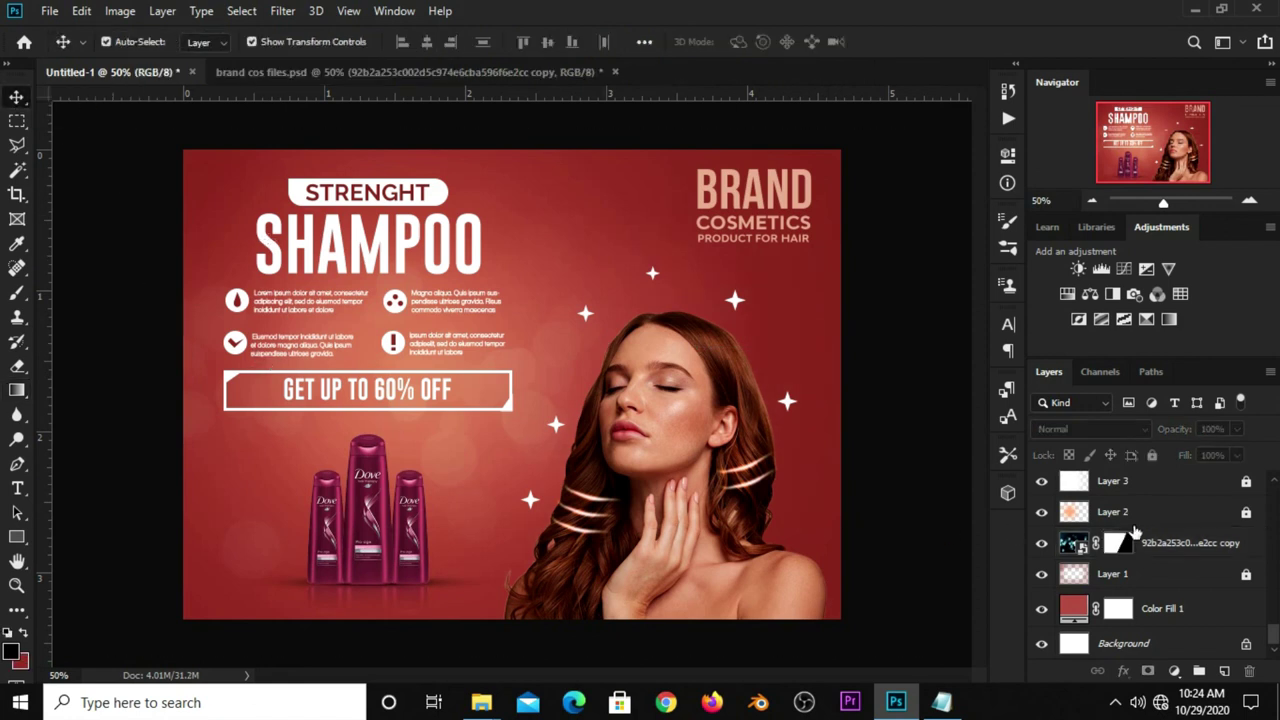
click(1160, 548)
click(1041, 545)
click(1041, 545)
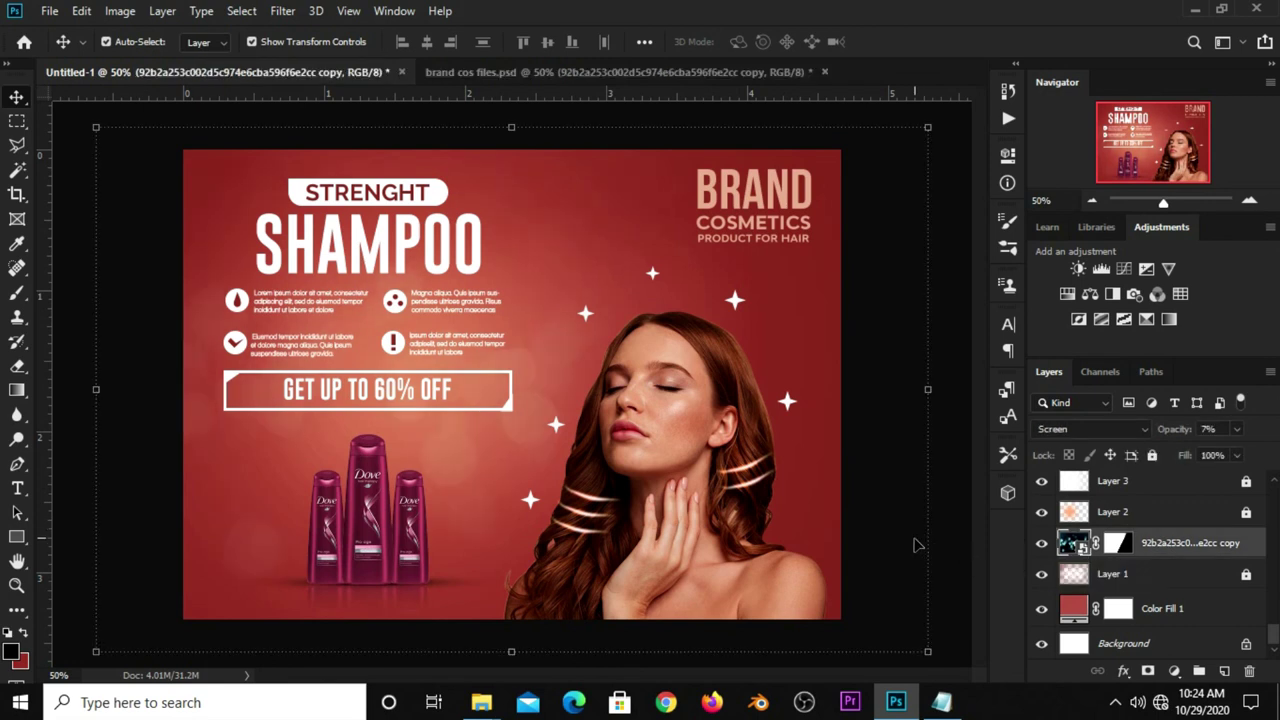
click(892, 505)
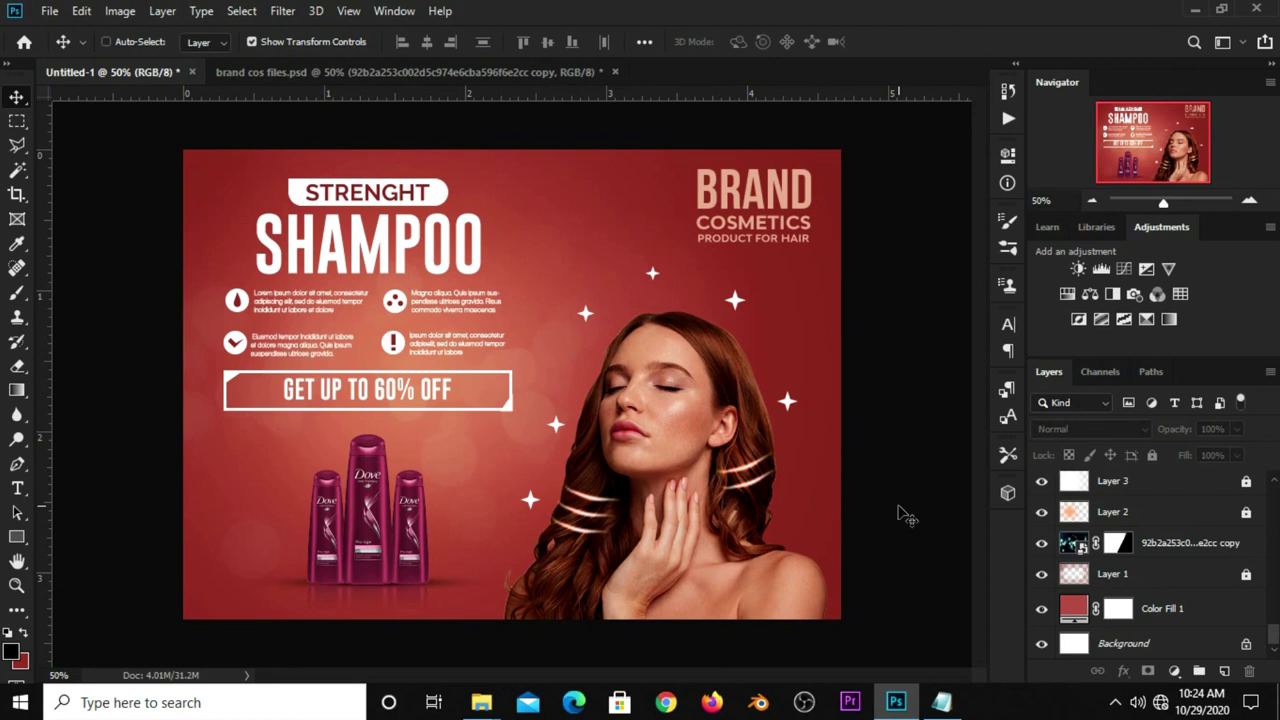
Step: Stamp all visible layers into a new merged Layer 6 above Curves 1
scroll(1150, 596, up, 2)
scroll(1145, 585, up, 3)
scroll(1141, 575, up, 3)
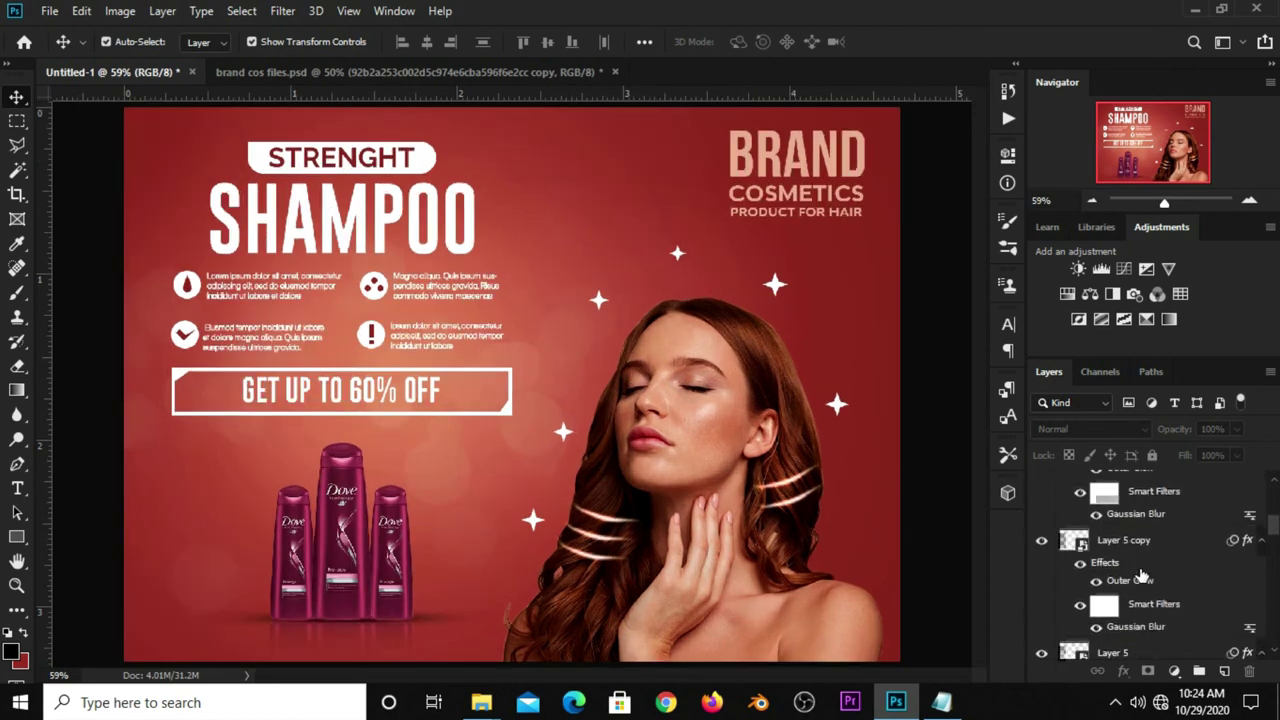
scroll(1141, 575, up, 5)
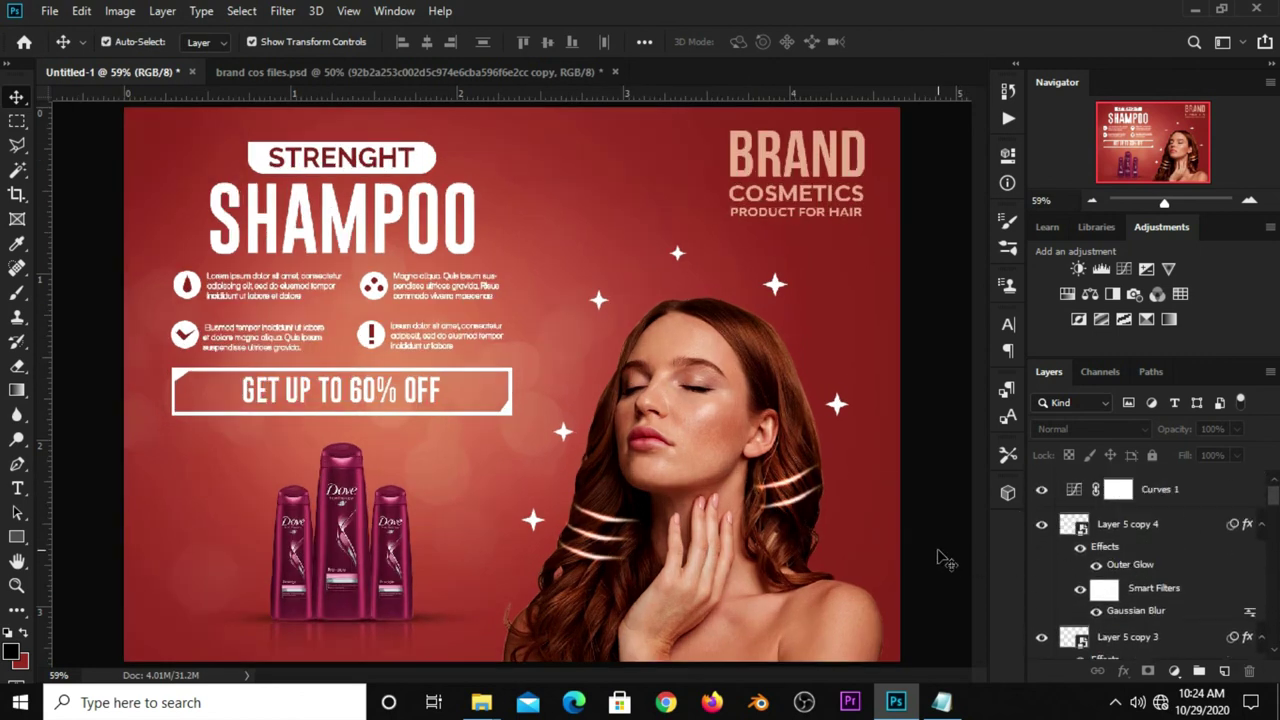
key(ctrl)
key(ctrl+shift+alt+e)
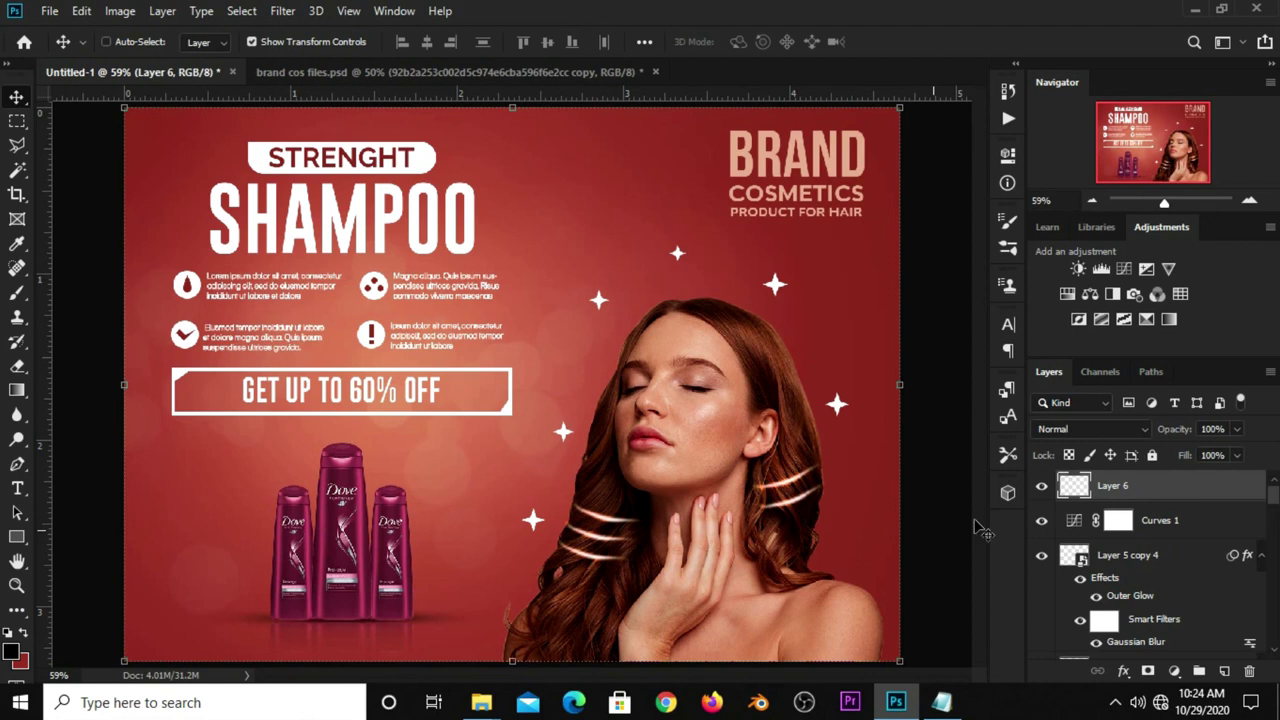
click(1041, 486)
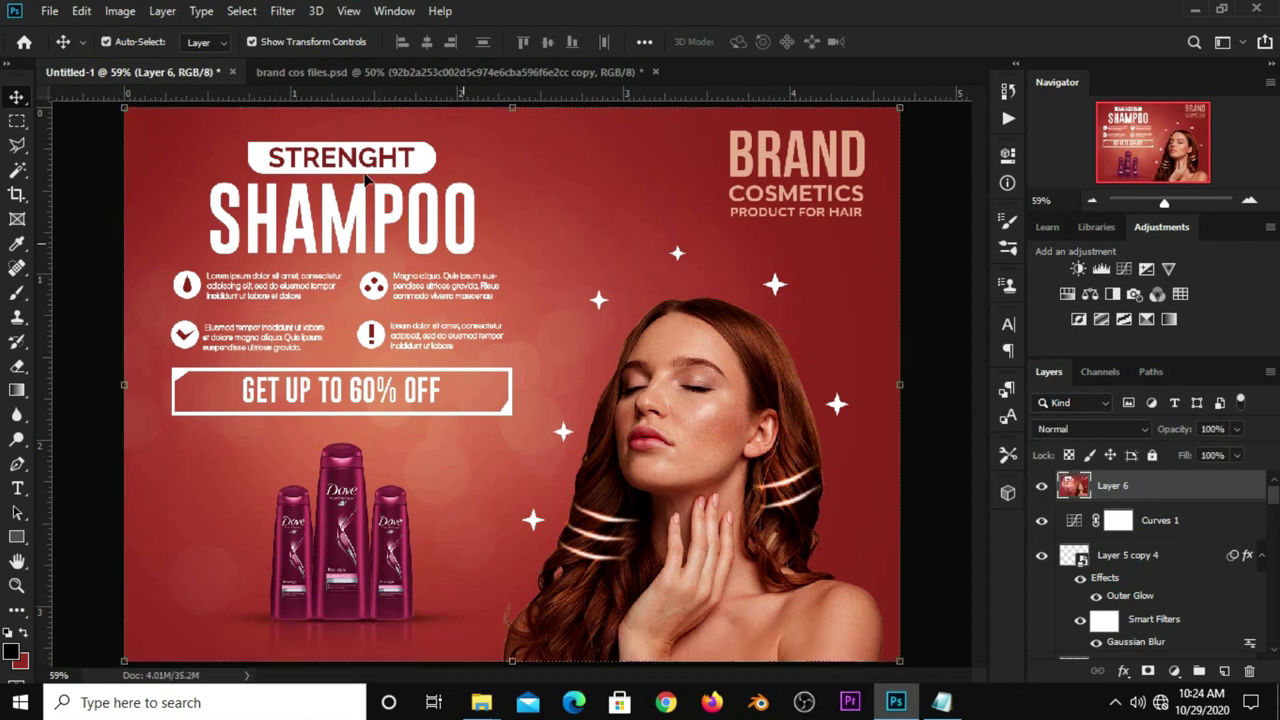
click(282, 11)
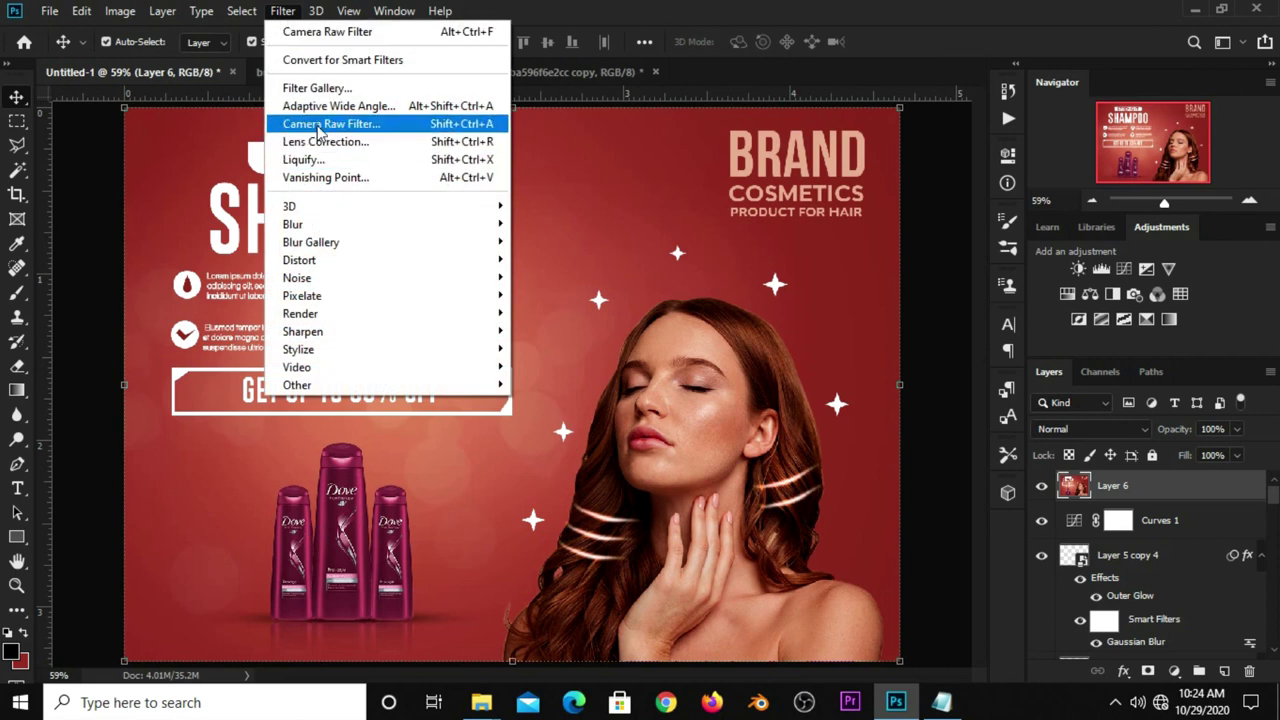
Step: Grade Layer 6 in Camera Raw: Exposure +0.20, Contrast +32, Highlights +17, Shadows −33, Whites −45, Blacks −23
click(330, 124)
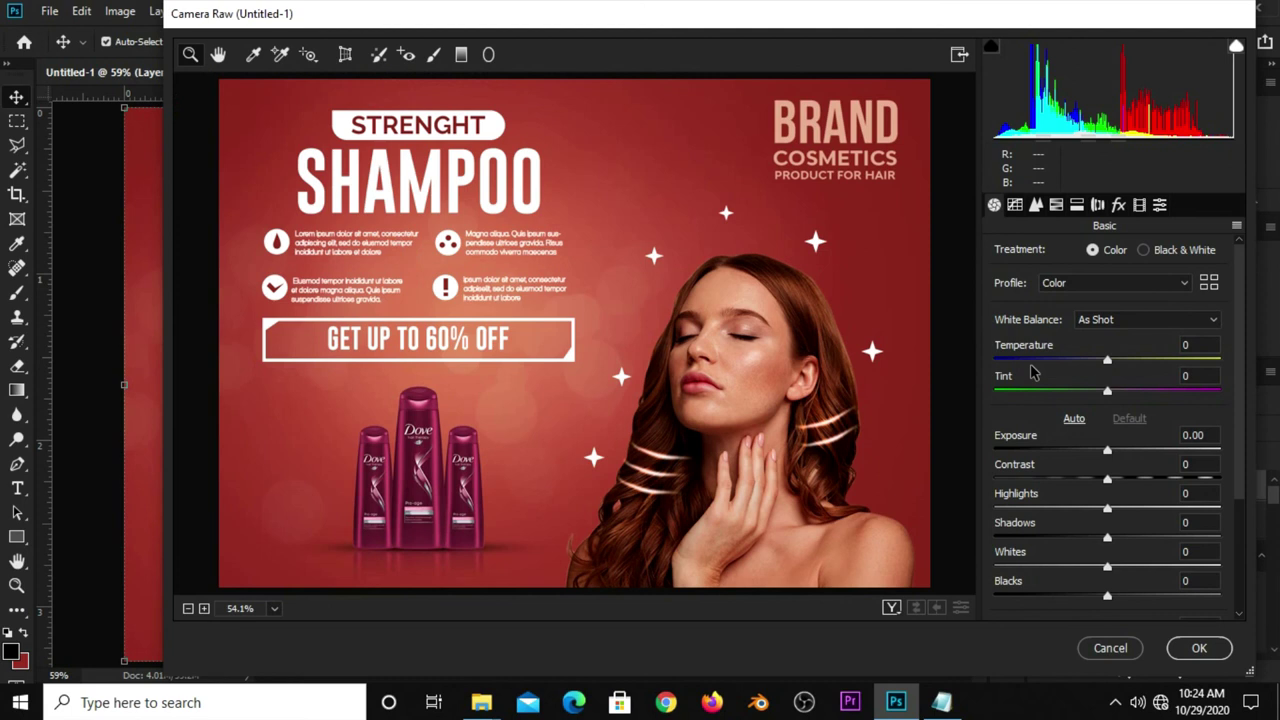
drag(1107, 450, 1144, 481)
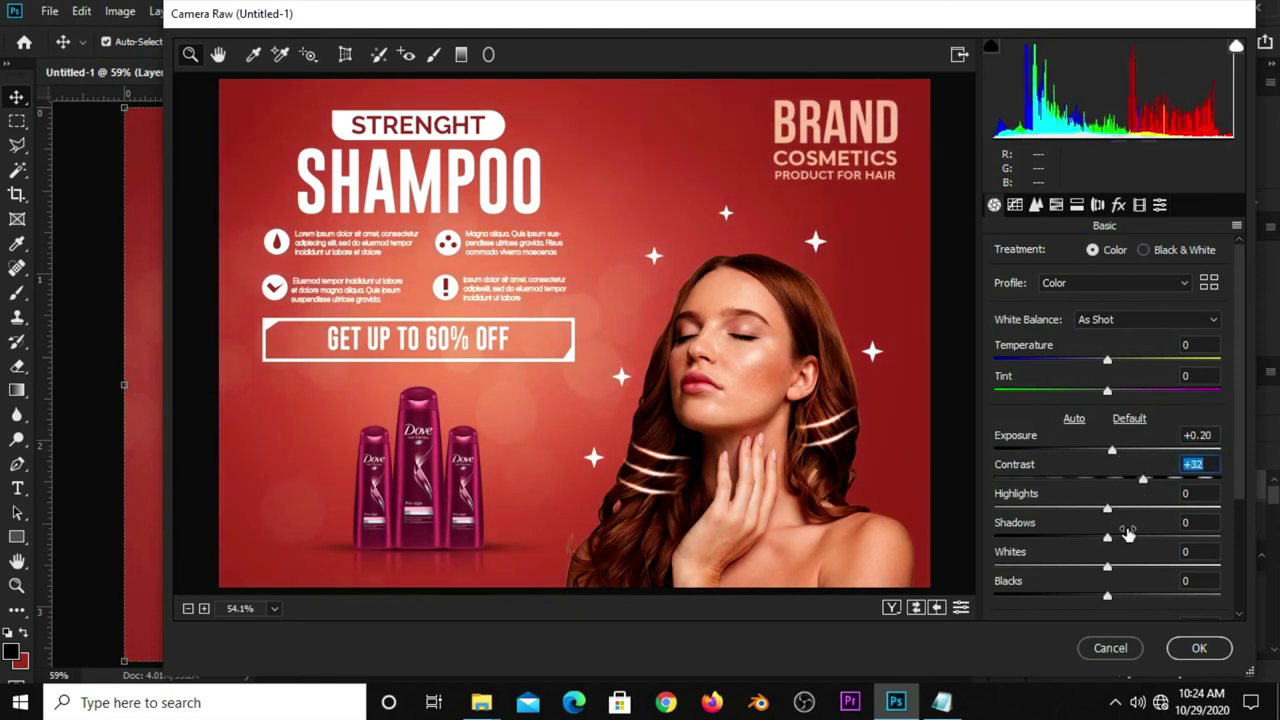
drag(1108, 510, 1128, 510)
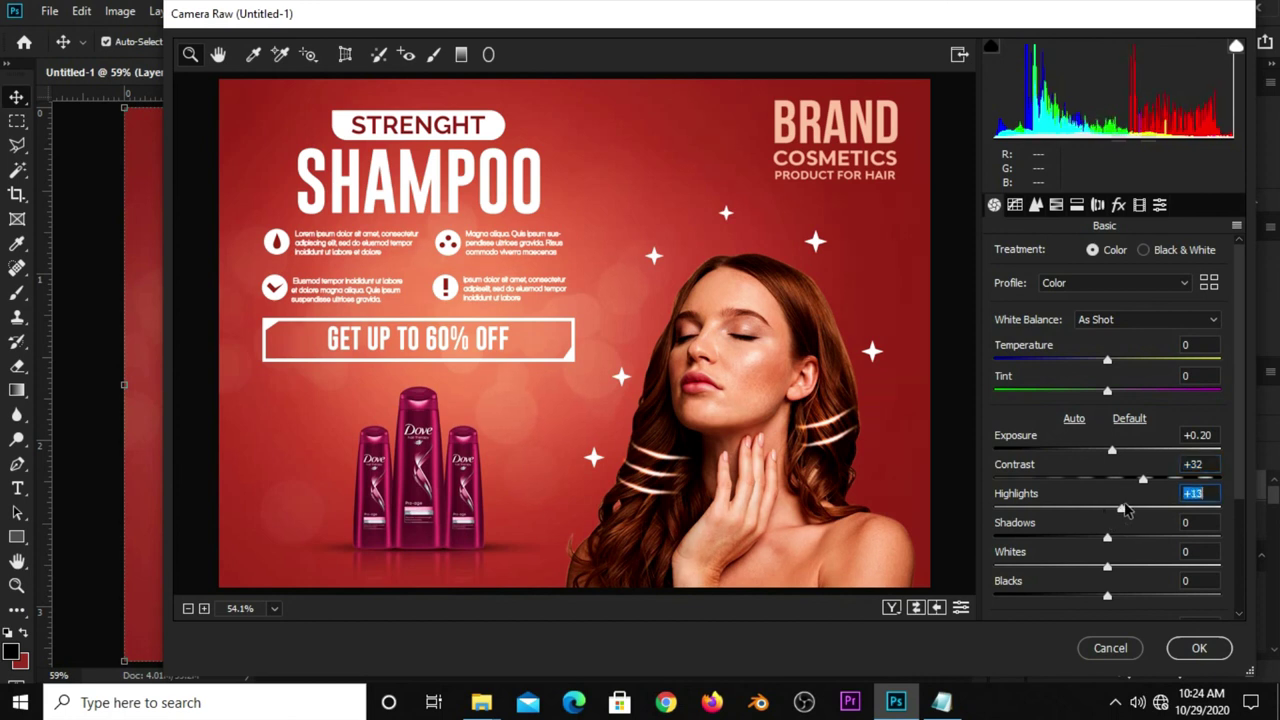
drag(1108, 539, 1082, 541)
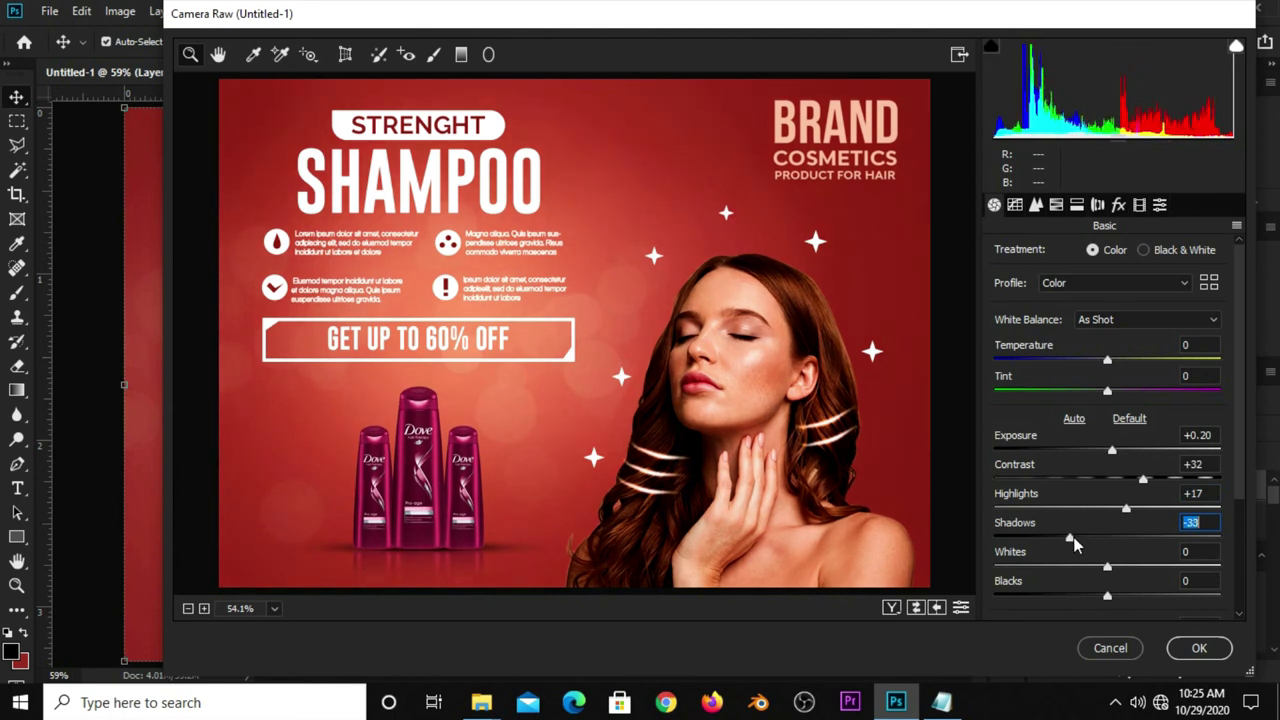
drag(1104, 566, 1057, 567)
drag(1108, 600, 1083, 598)
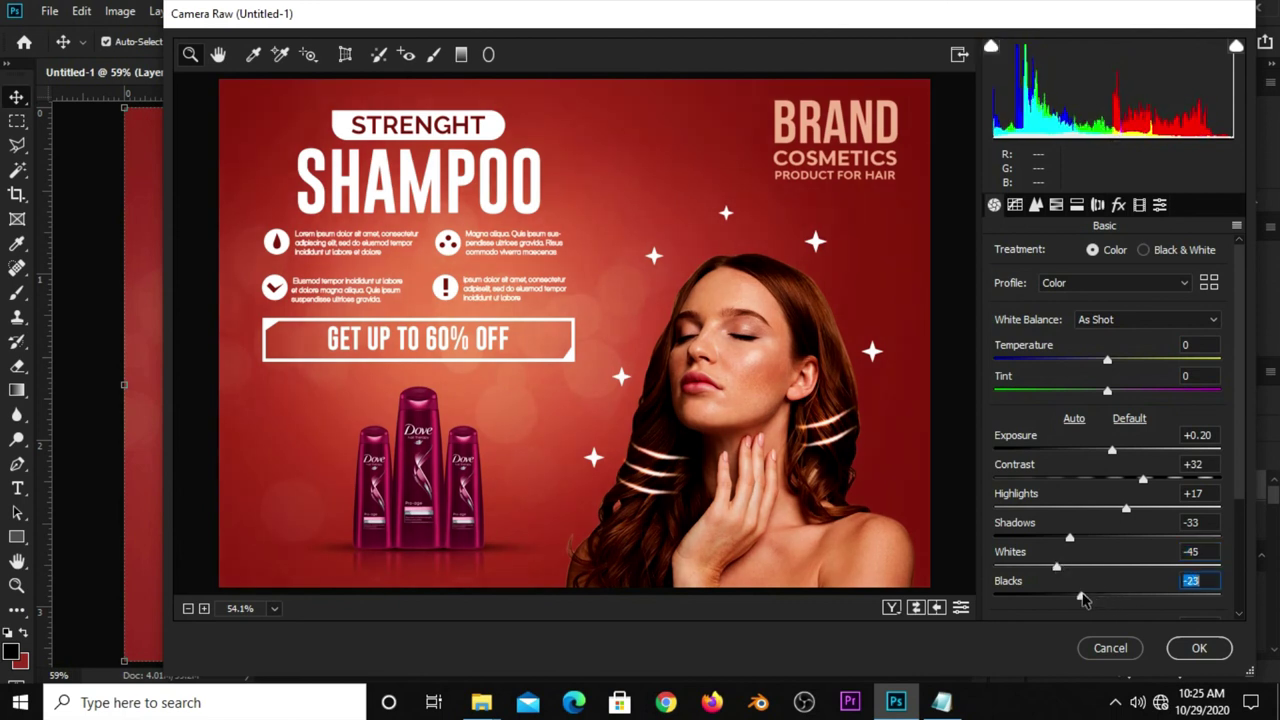
click(1190, 648)
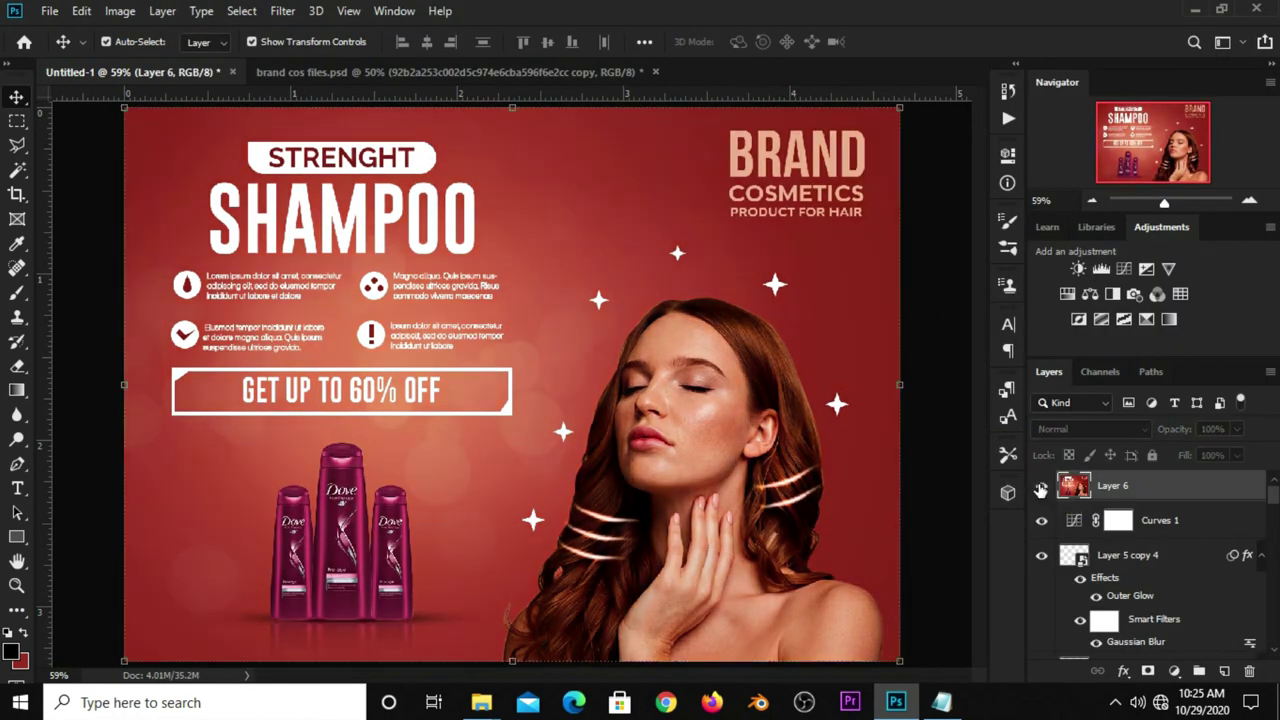
click(931, 445)
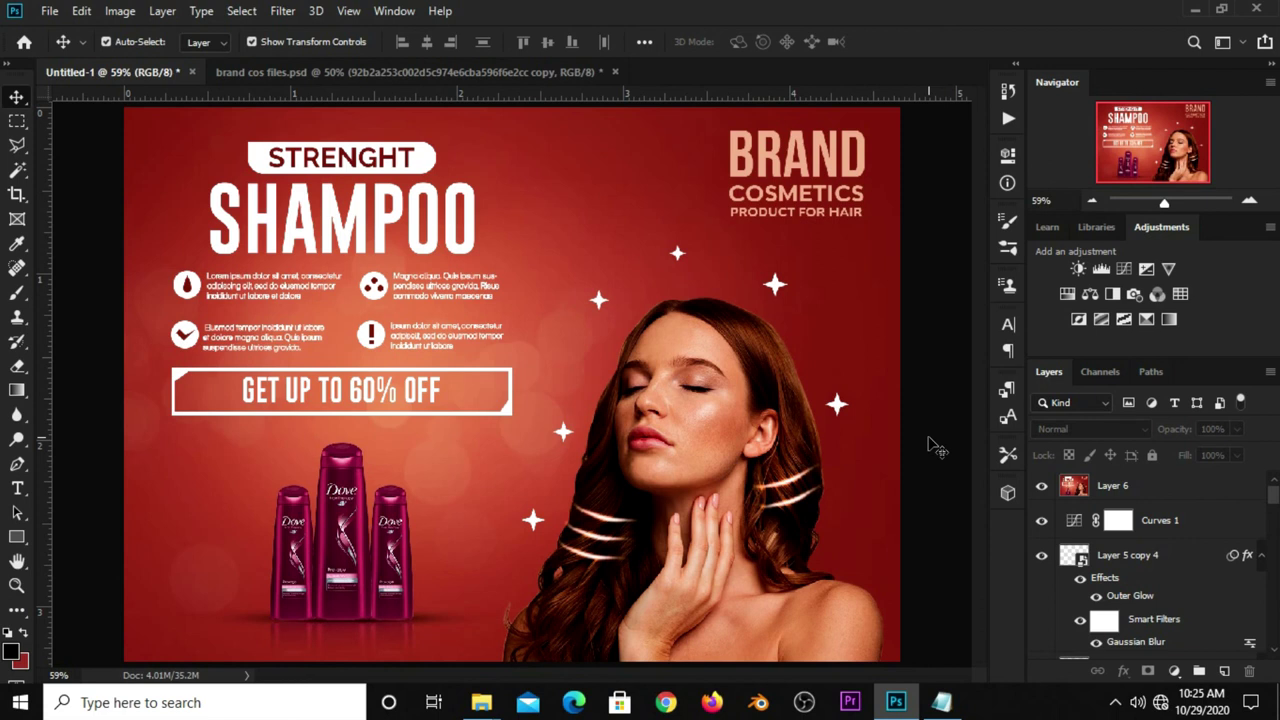
key(ctrl+plus)
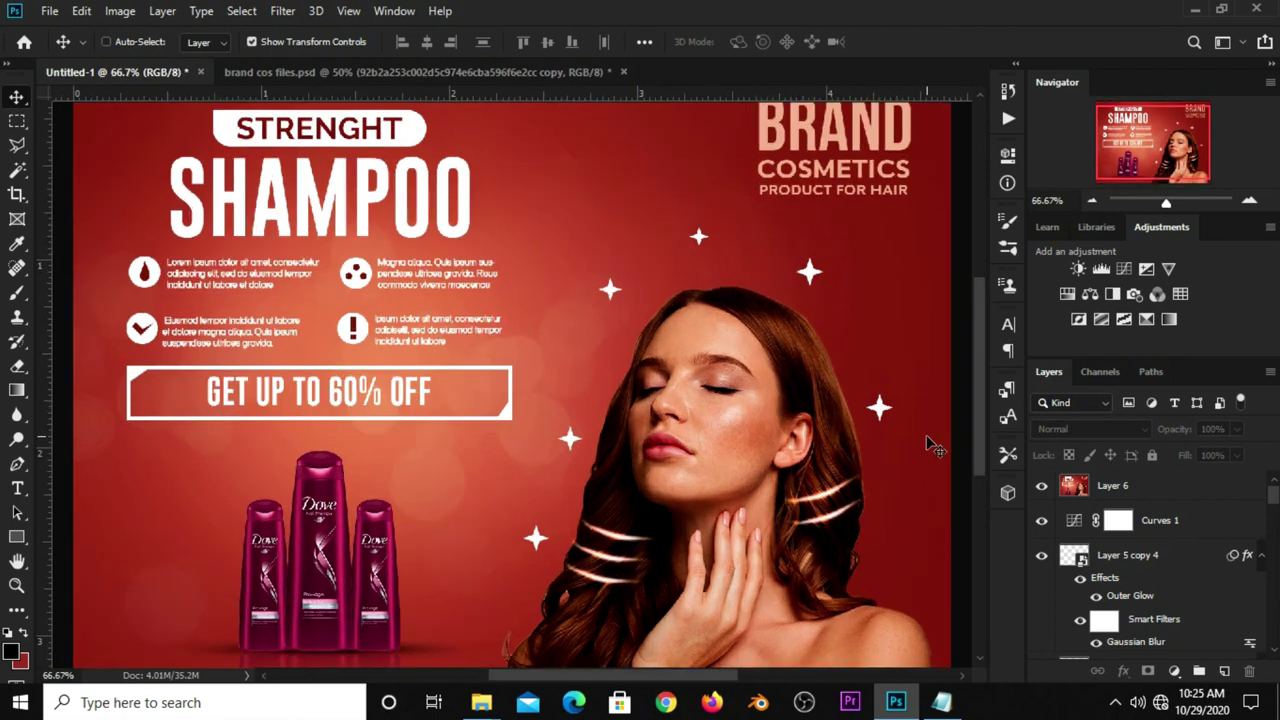
key(ctrl+minus)
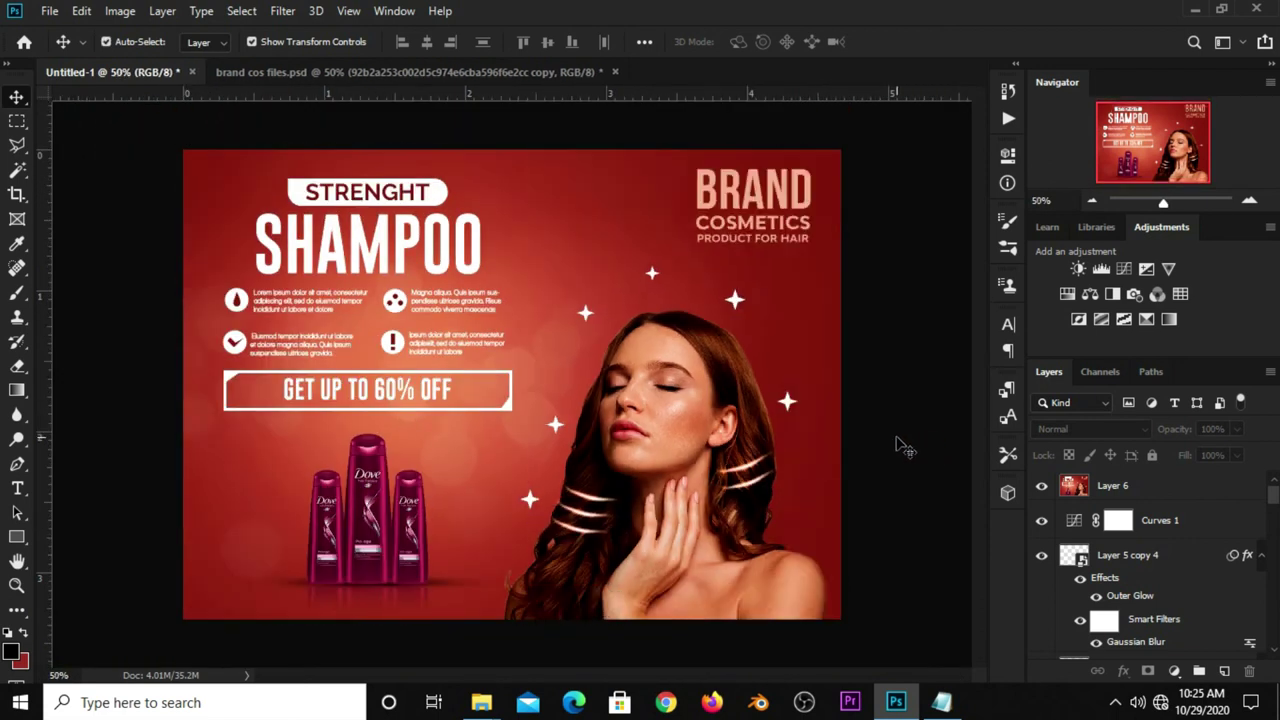